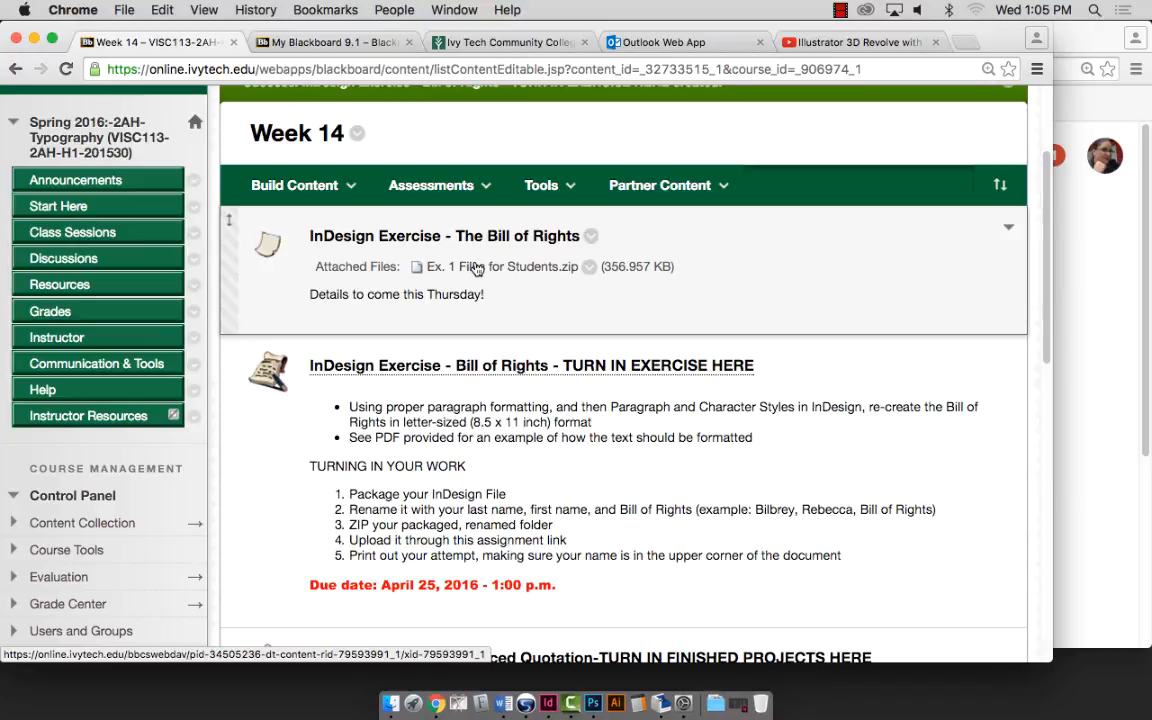
Save Ex. 1 Files for Students.zip to the Desktop with Save Link As, then review the Week 14 exercise page.
right_click(477, 269)
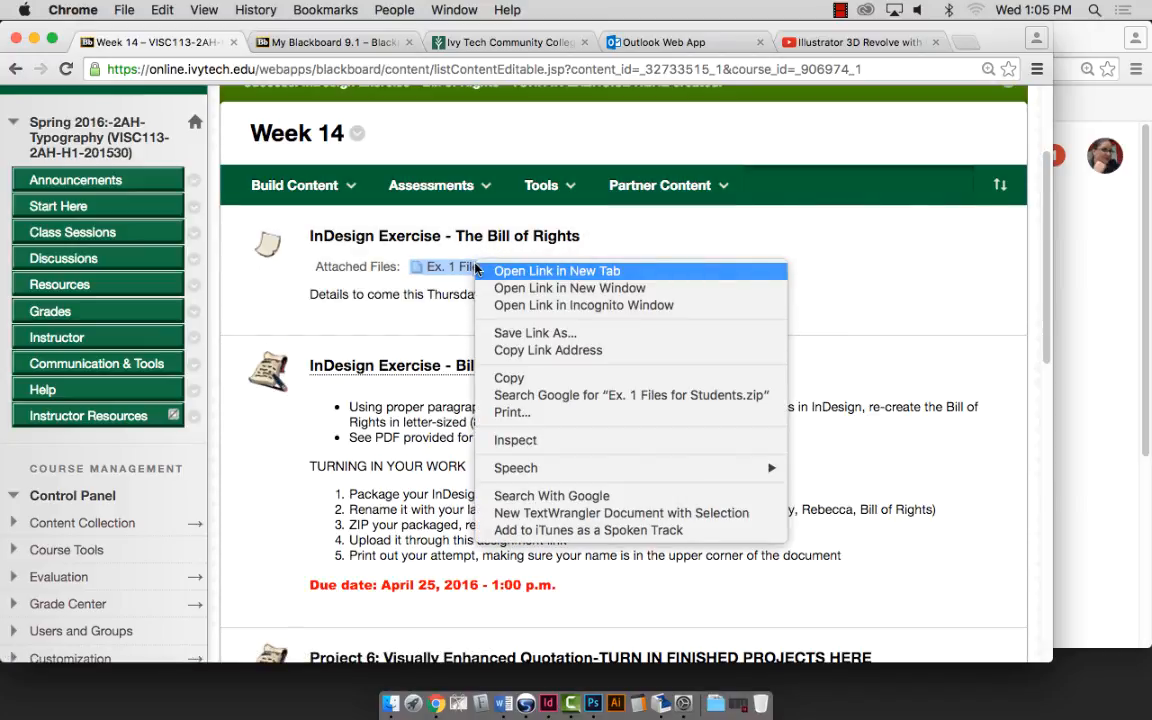
left_click(512, 349)
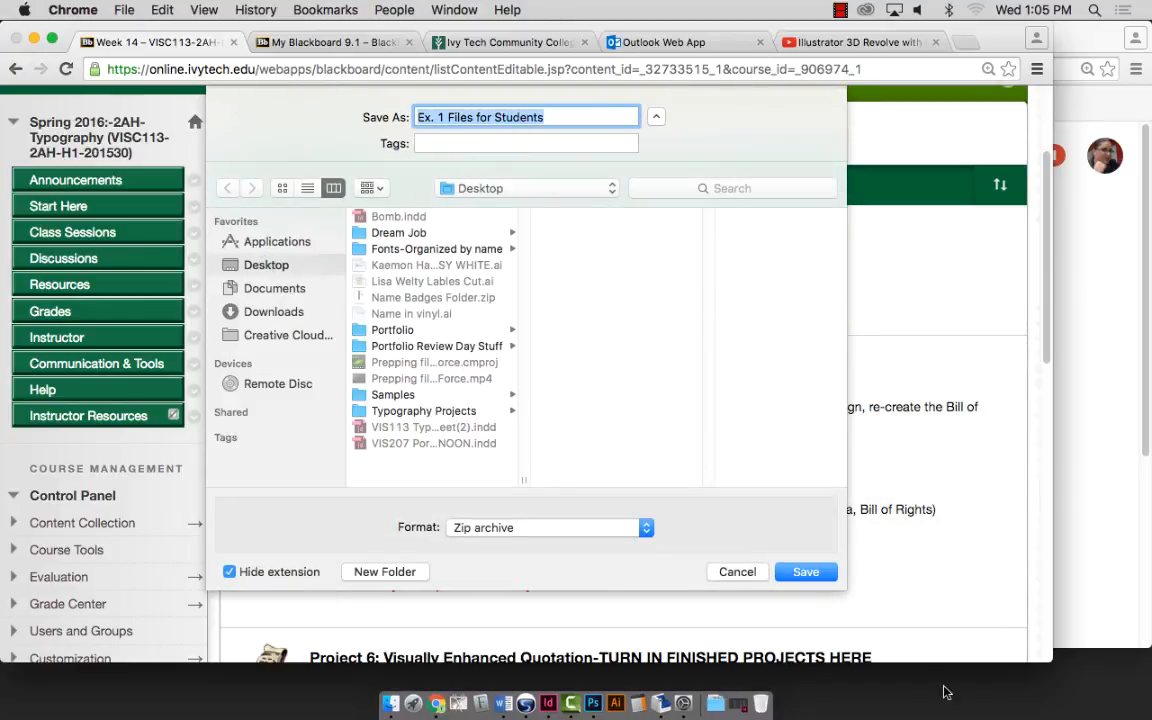
left_click(805, 572)
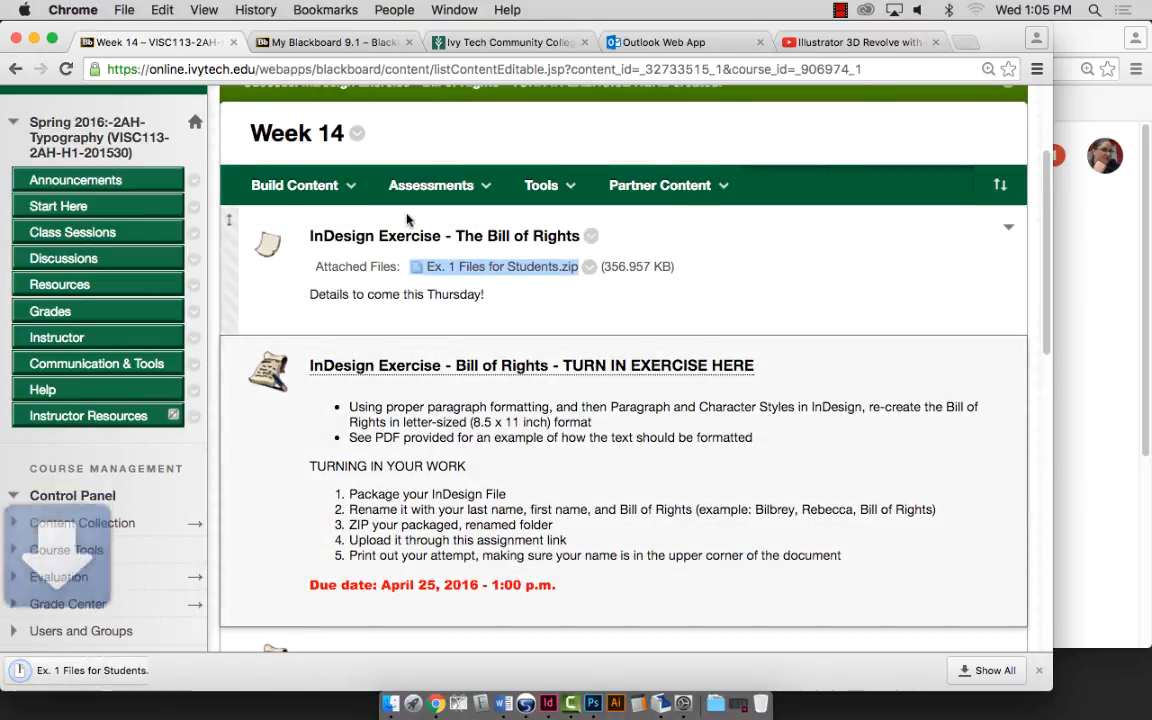
left_click(430, 186)
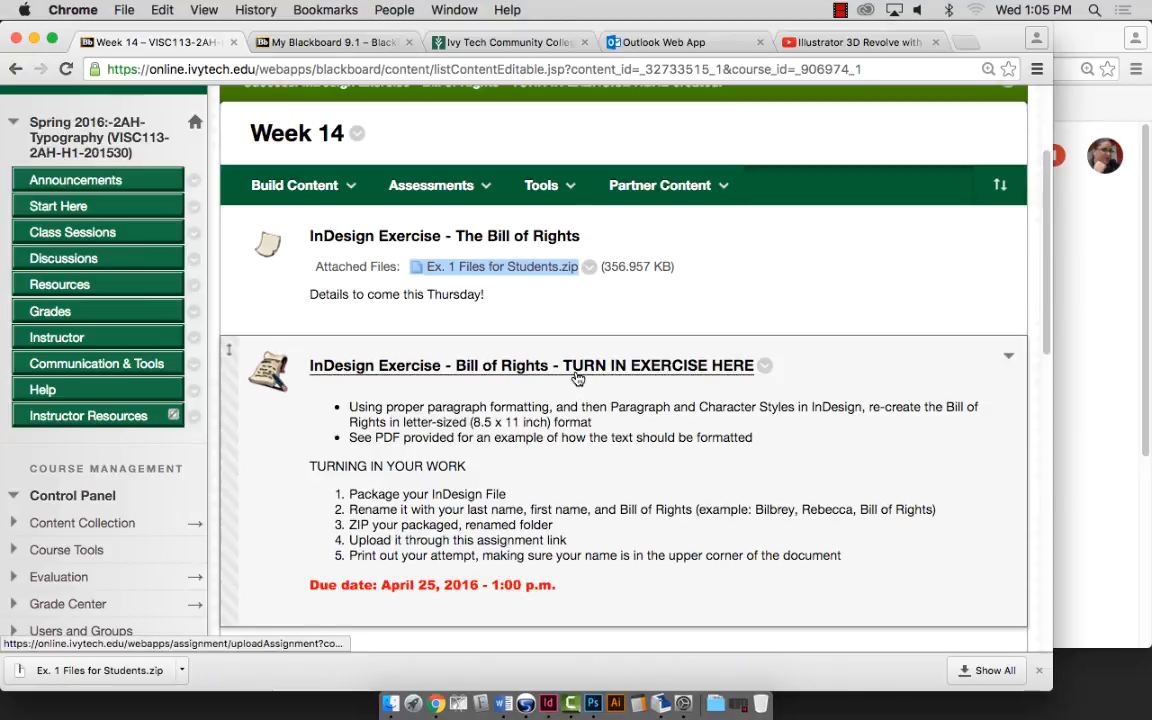
scroll(566, 418, "down", 1)
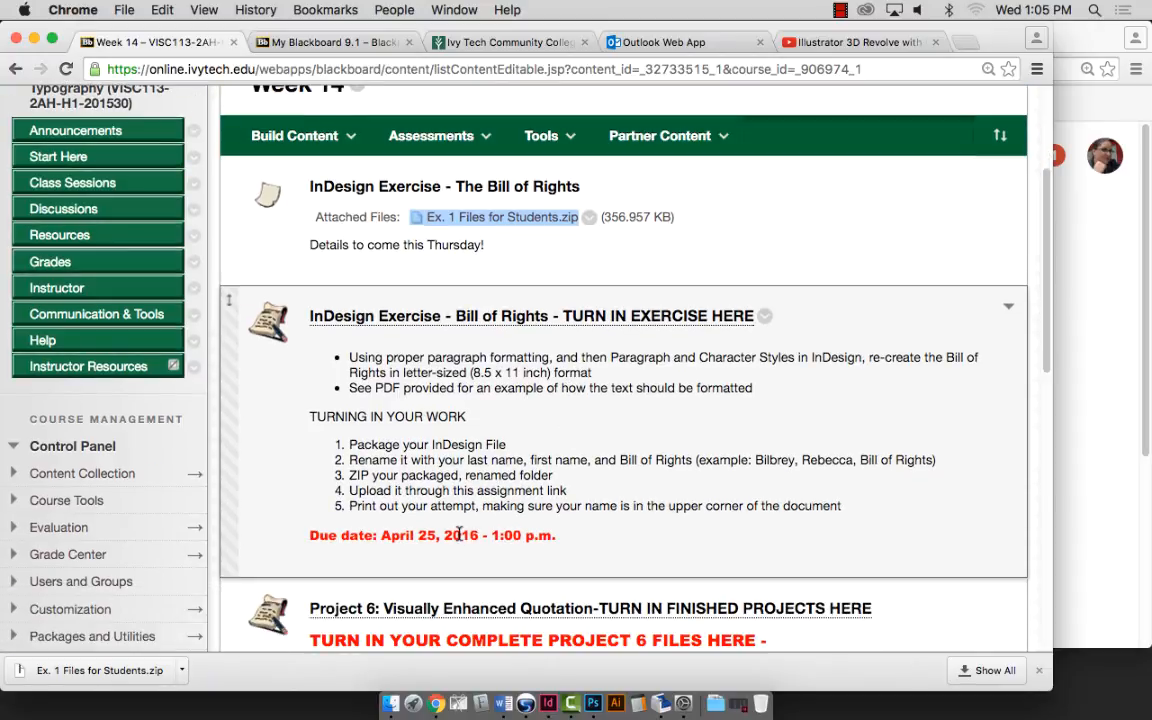
scroll(470, 520, "up", 1)
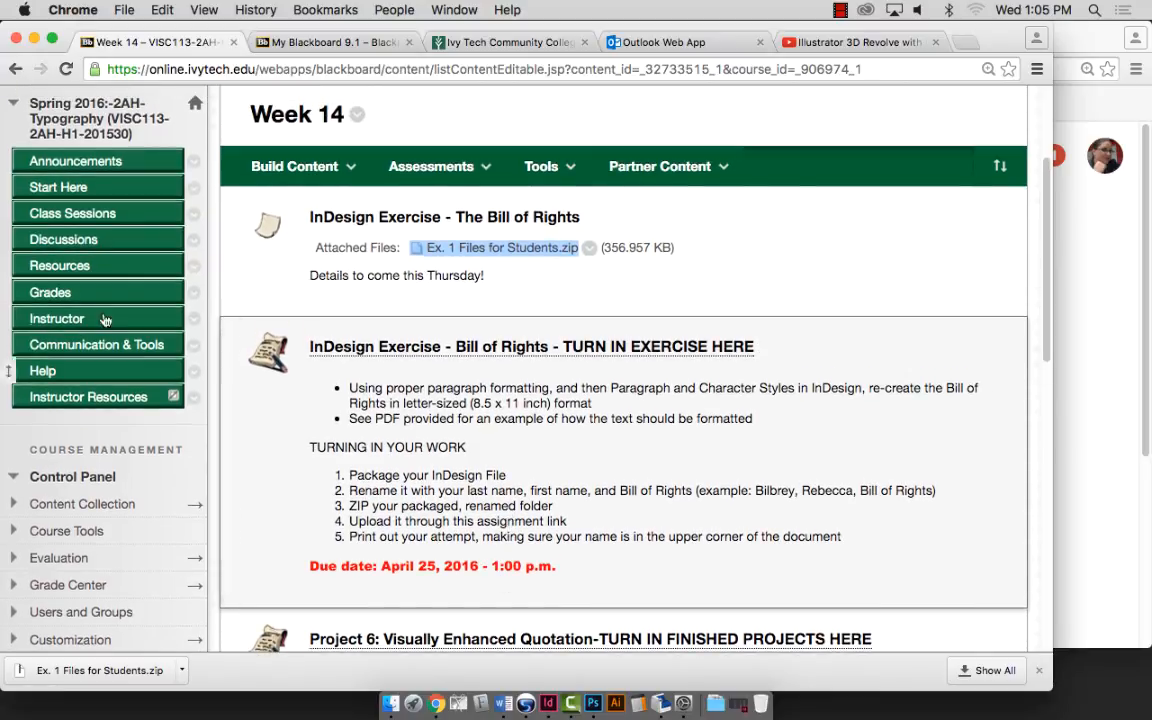
Clear the desktop by minimizing the Blackboard, browser, Date & Time and Photoshop windows and moving Suitcase aside.
left_click(35, 43)
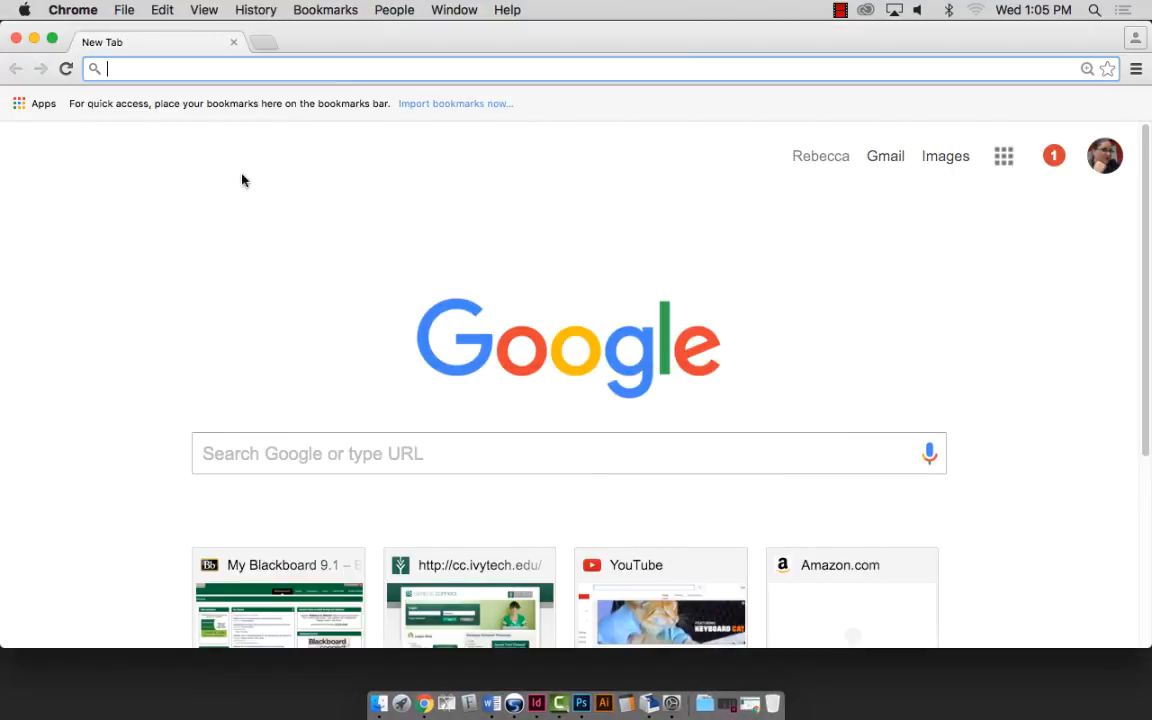
left_click(35, 41)
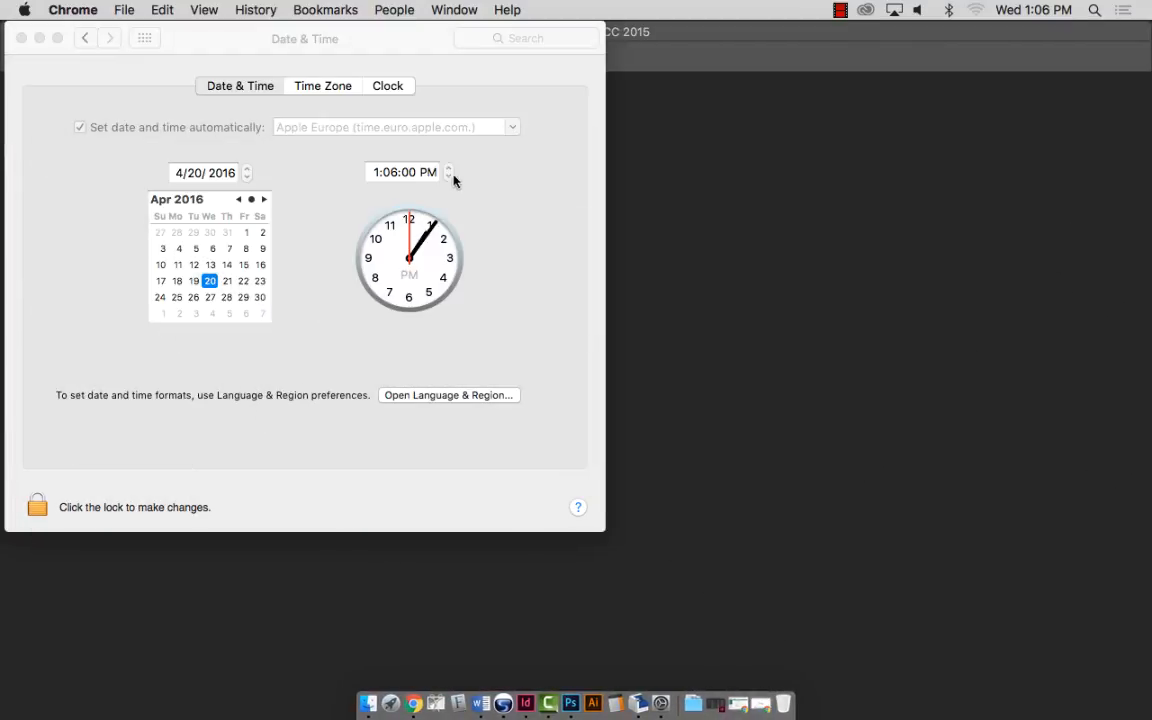
left_click(40, 38)
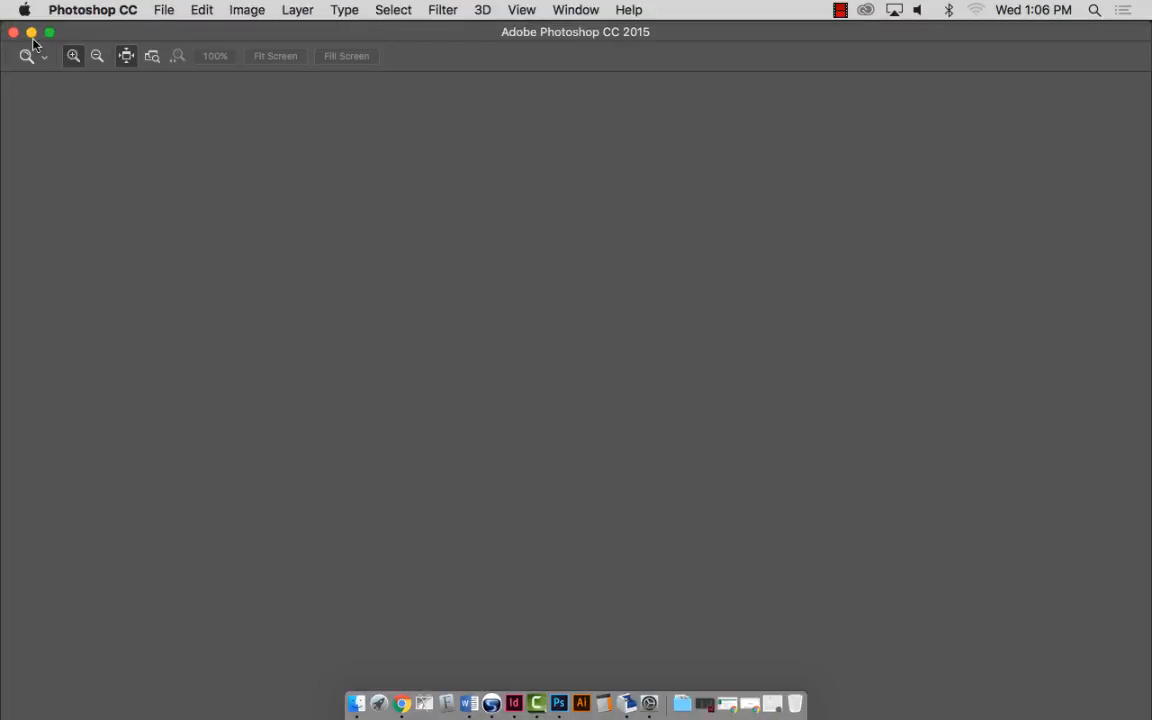
left_click(32, 36)
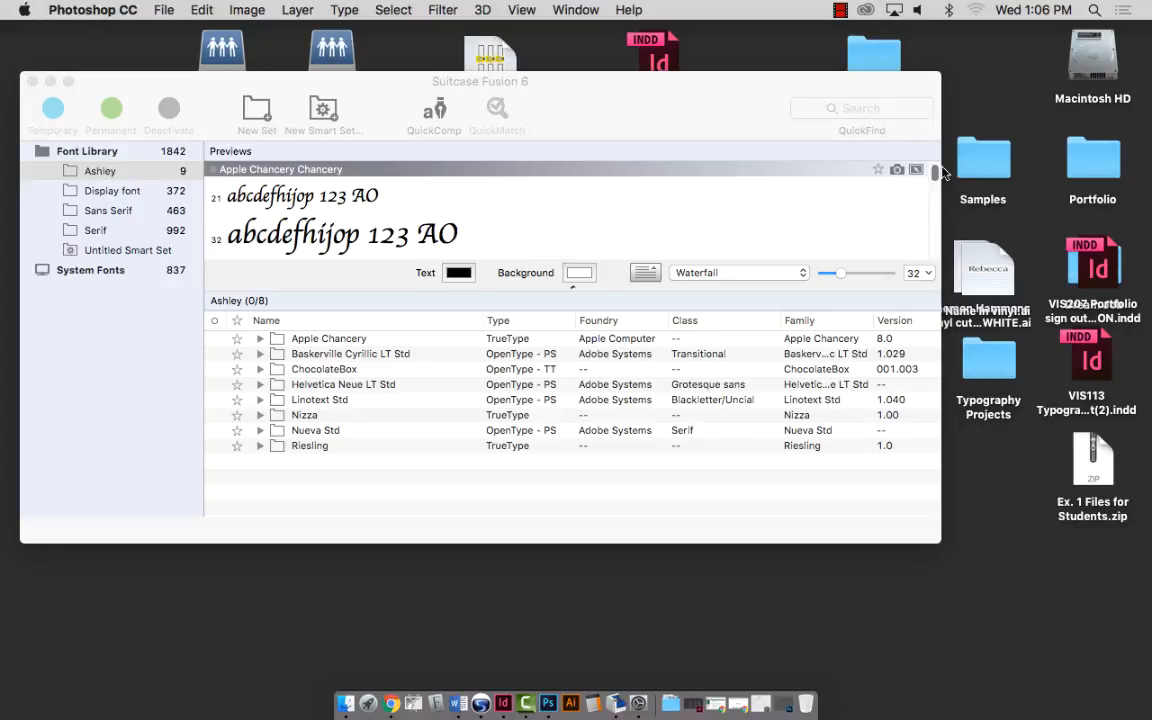
left_click_drag(921, 91, 659, 258)
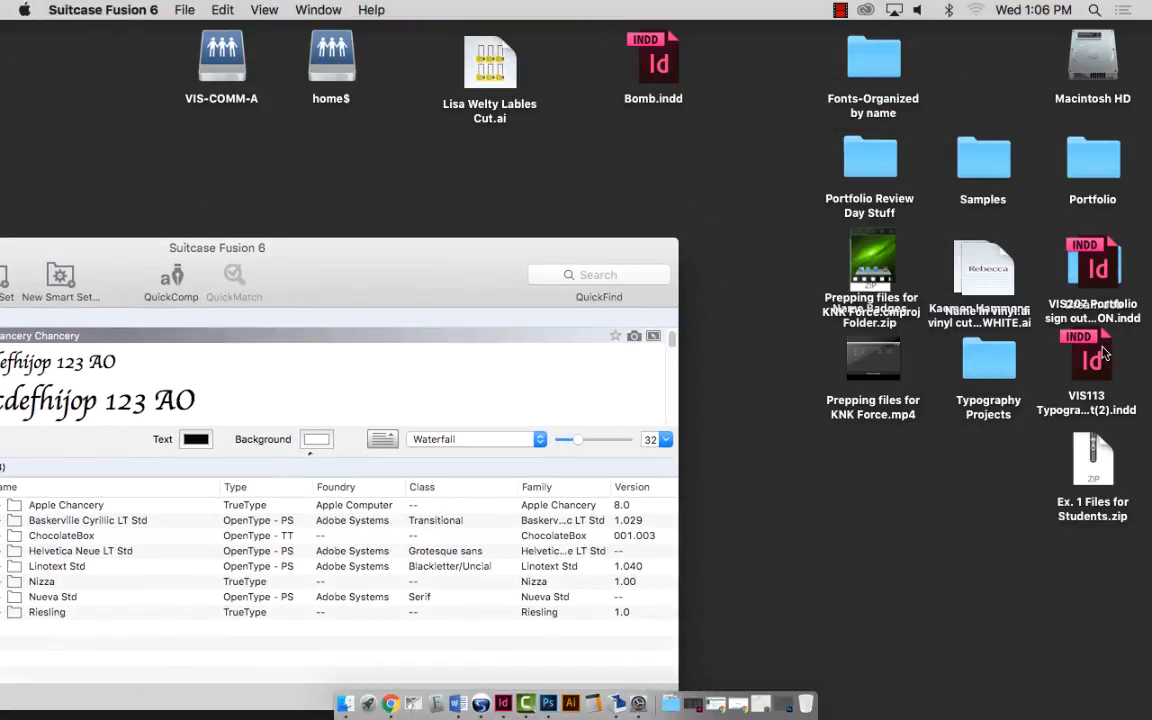
left_click_drag(1092, 460, 767, 90)
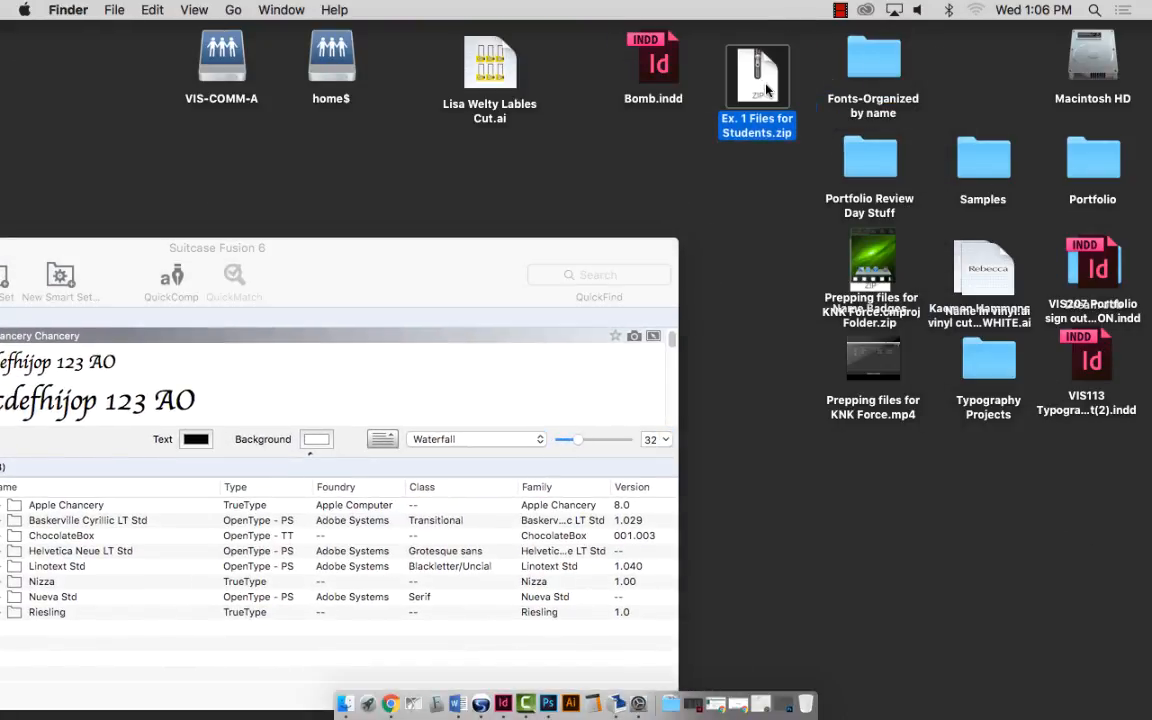
Unzip the download, open Files for Students, expand its Fonts folder and arrange the windows.
double_click(766, 89)
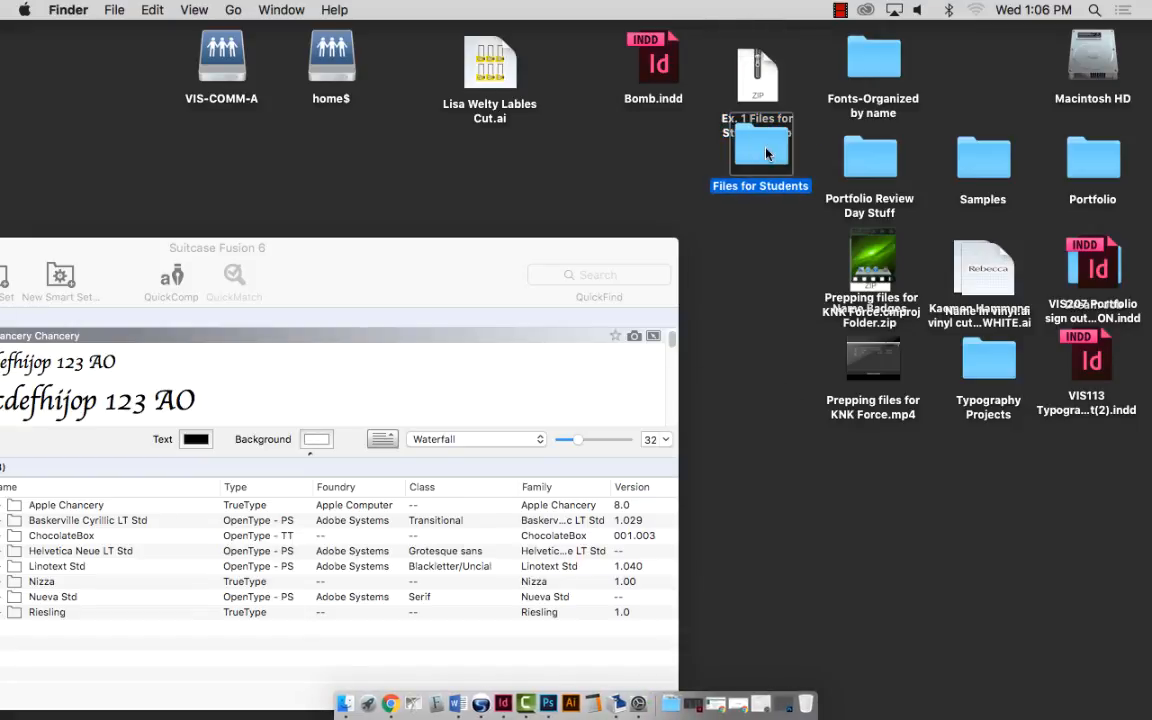
double_click(767, 157)
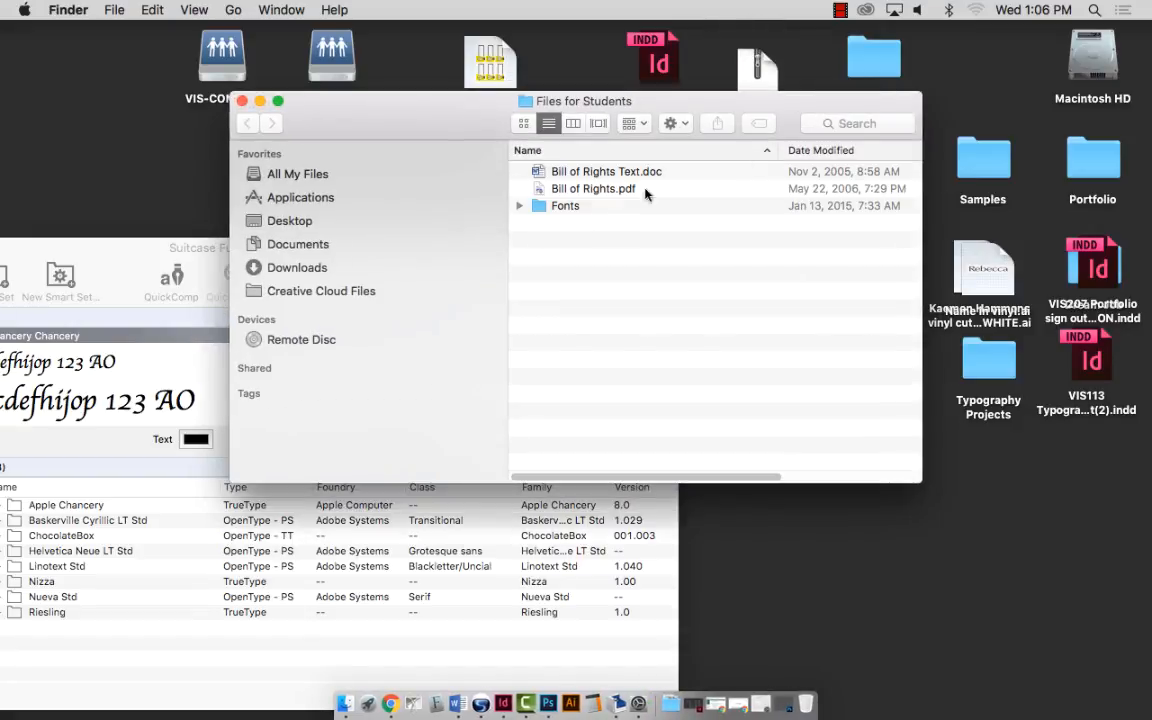
left_click(520, 206)
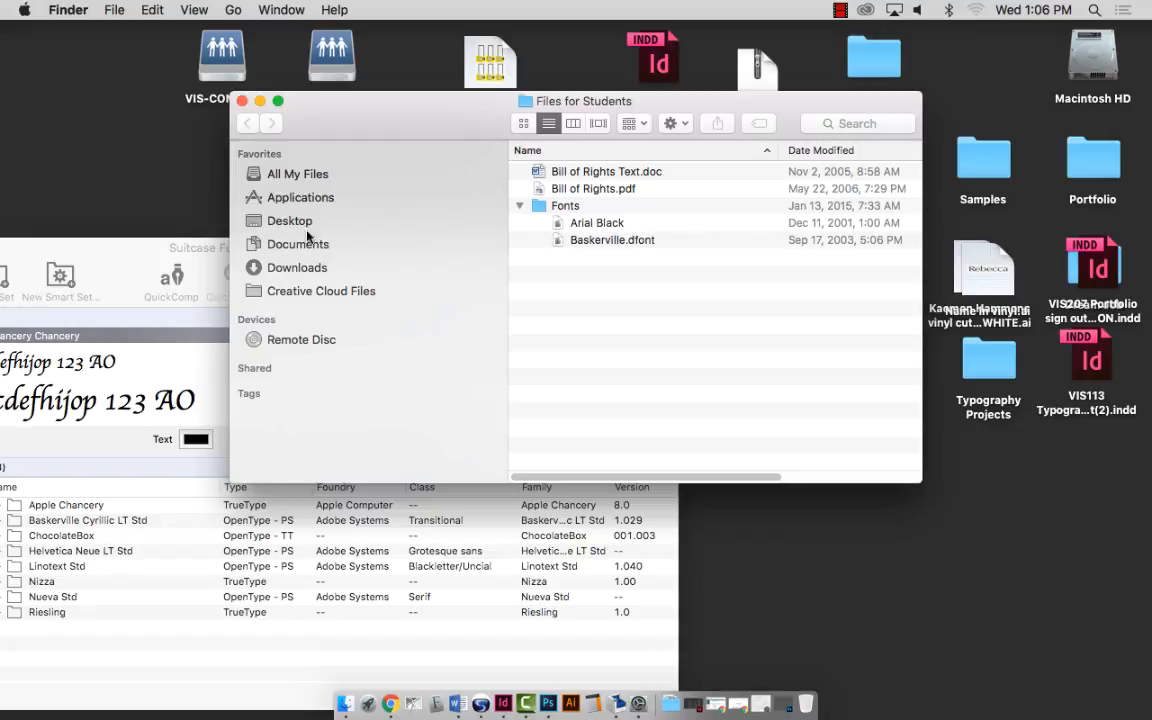
left_click_drag(158, 251, 517, 179)
left_click(608, 100)
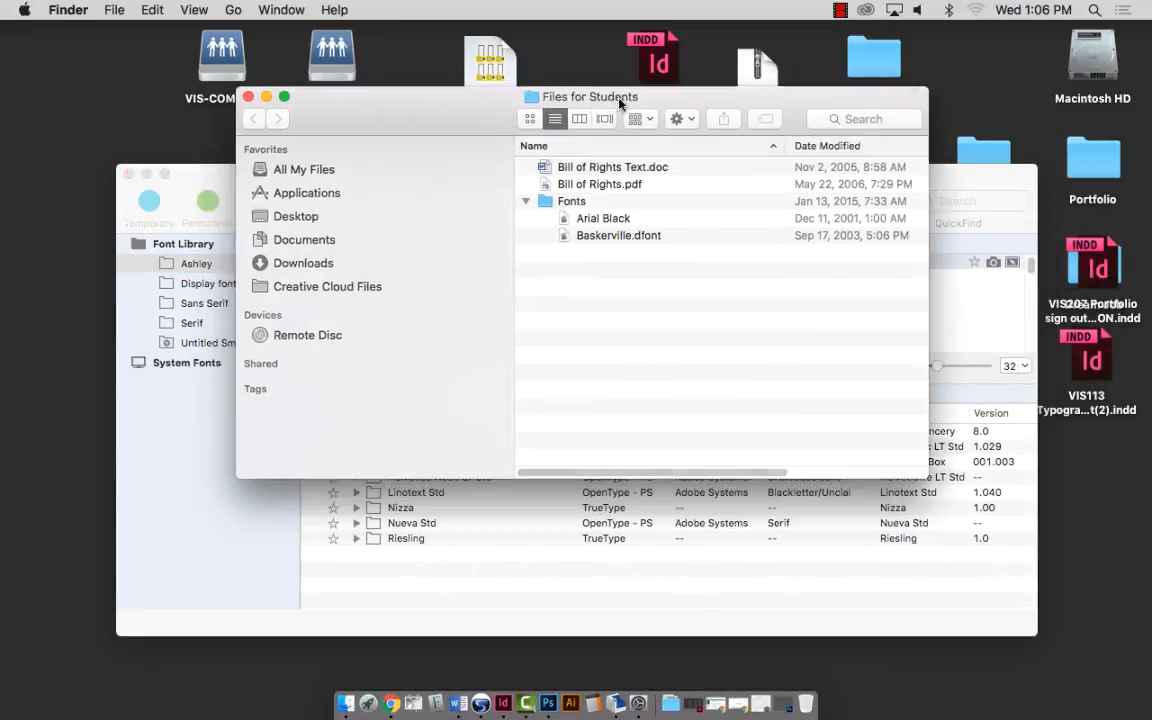
left_click_drag(556, 100, 806, 37)
Add Arial Black and Baskerville.dfont to Suitcase's Ashley set, activate both, close Suitcase and collapse Fonts.
left_click(905, 162)
left_click(815, 177, "shift")
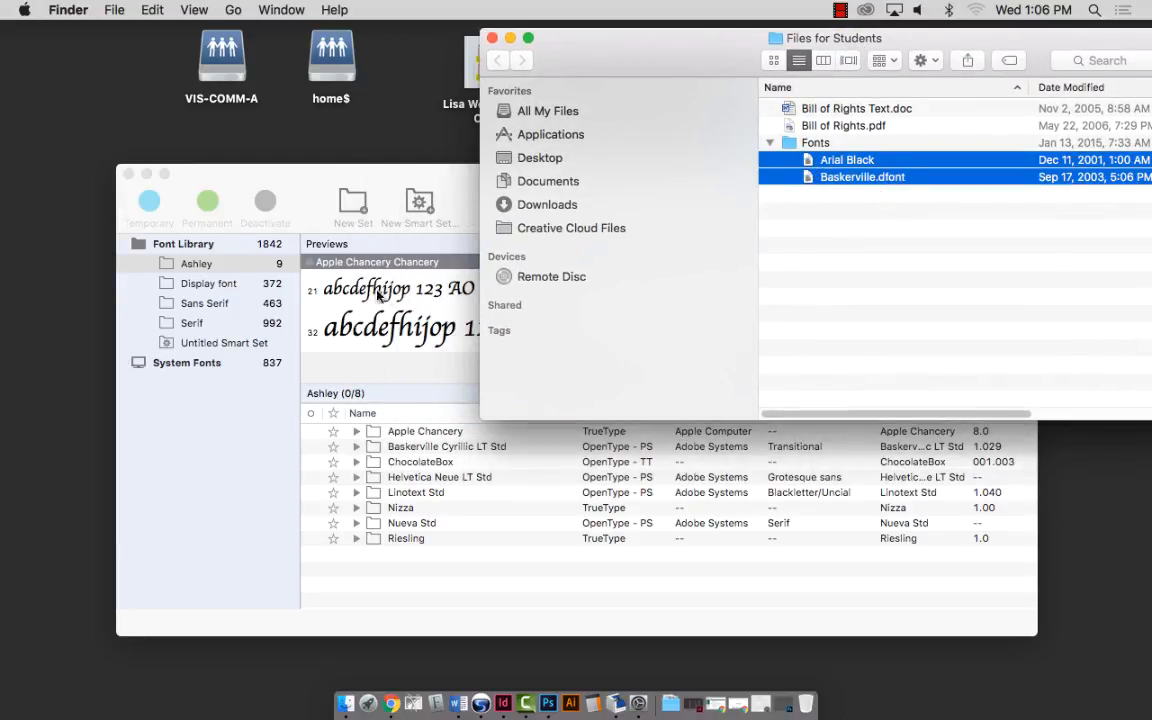
left_click_drag(812, 163, 400, 578)
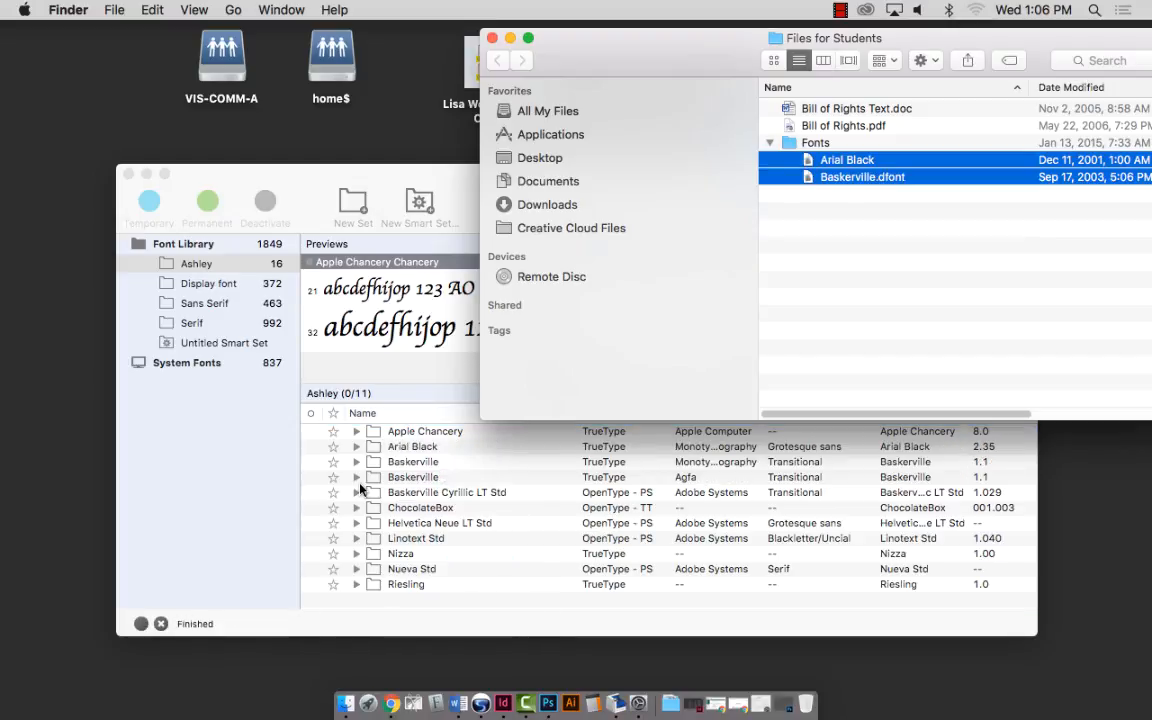
left_click(310, 463)
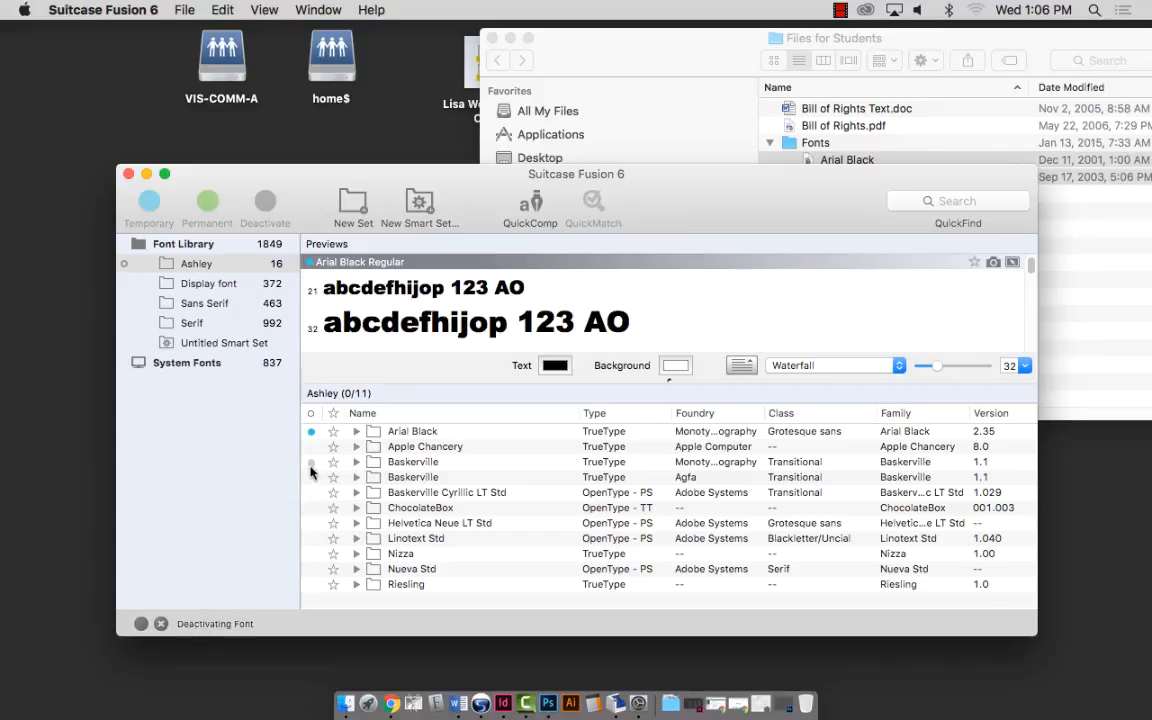
left_click(311, 462)
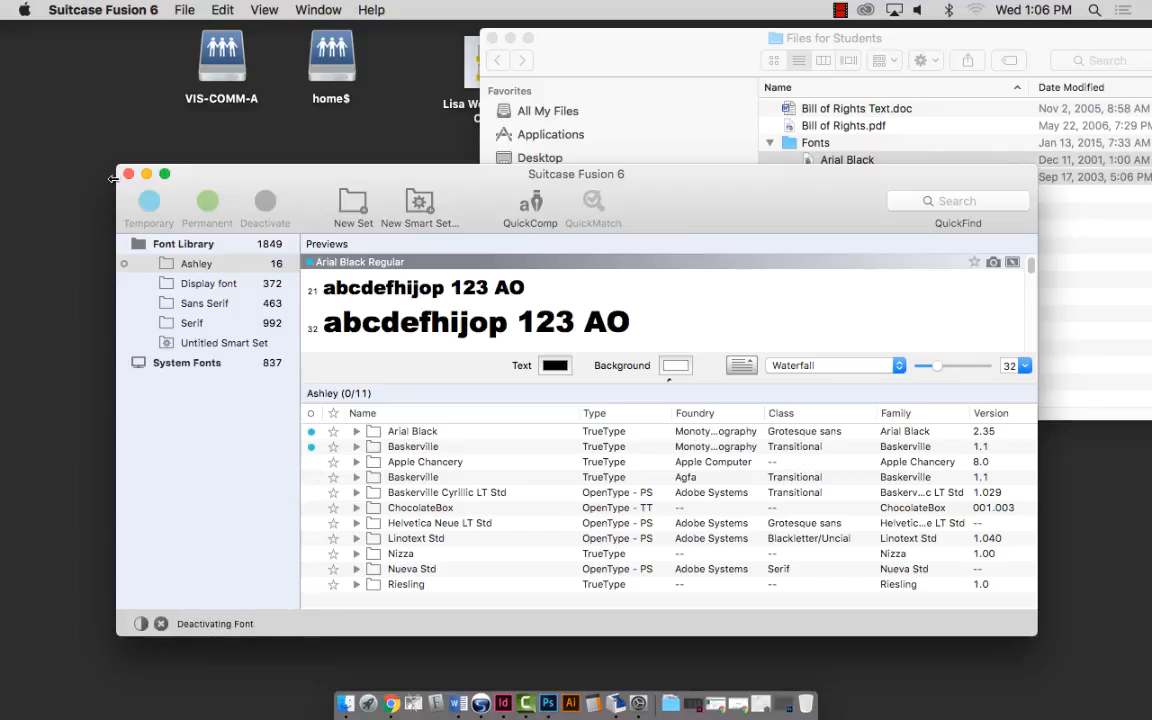
left_click(127, 175)
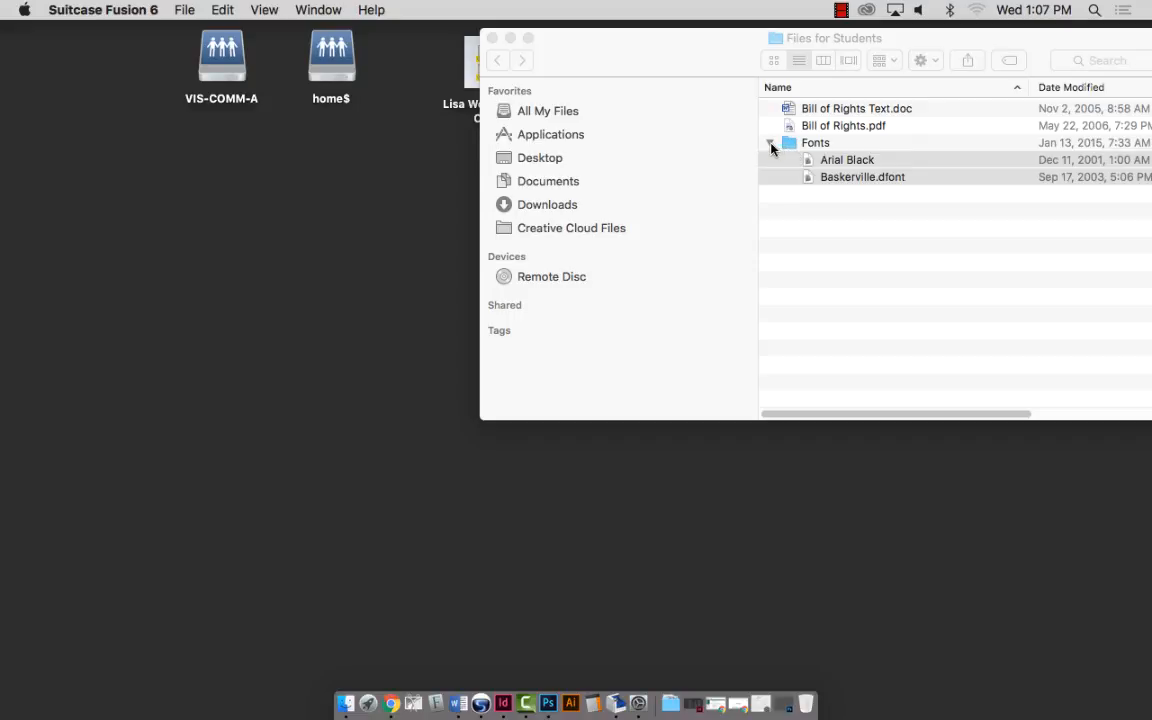
left_click(770, 146)
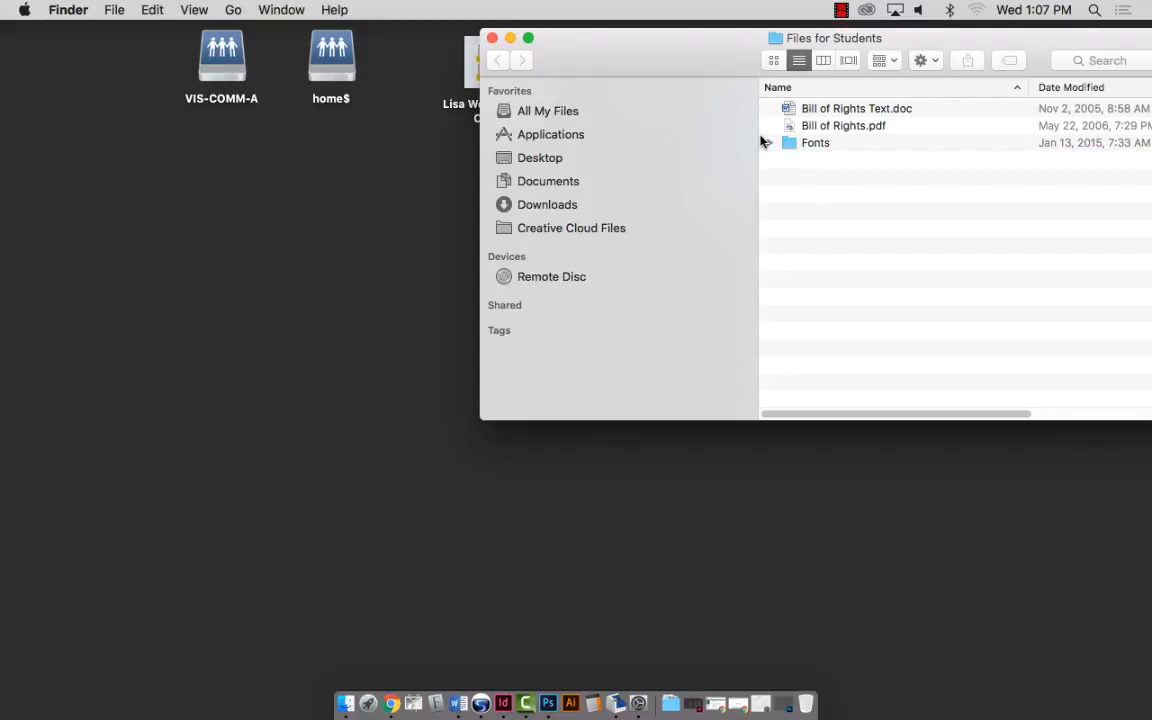
Open Bill of Rights.pdf in Preview, scroll through it, test selecting 'Article 1', then minimize it.
double_click(806, 128)
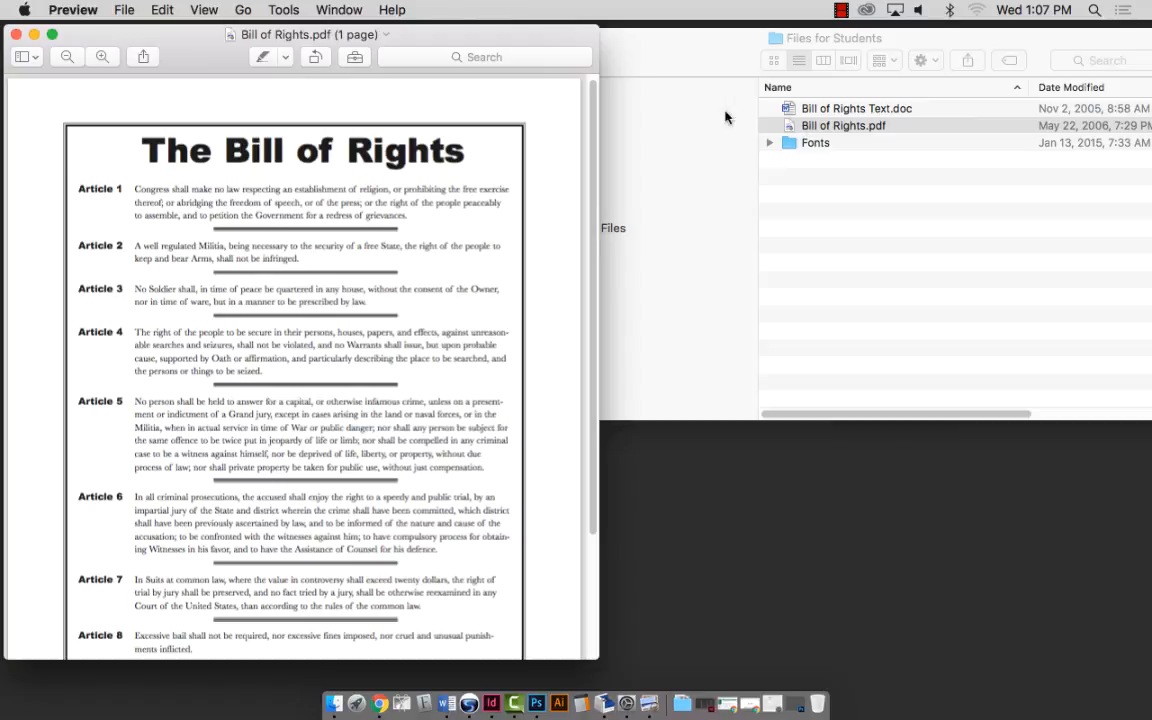
scroll(552, 197, "down", 1)
scroll(552, 197, "down", 5)
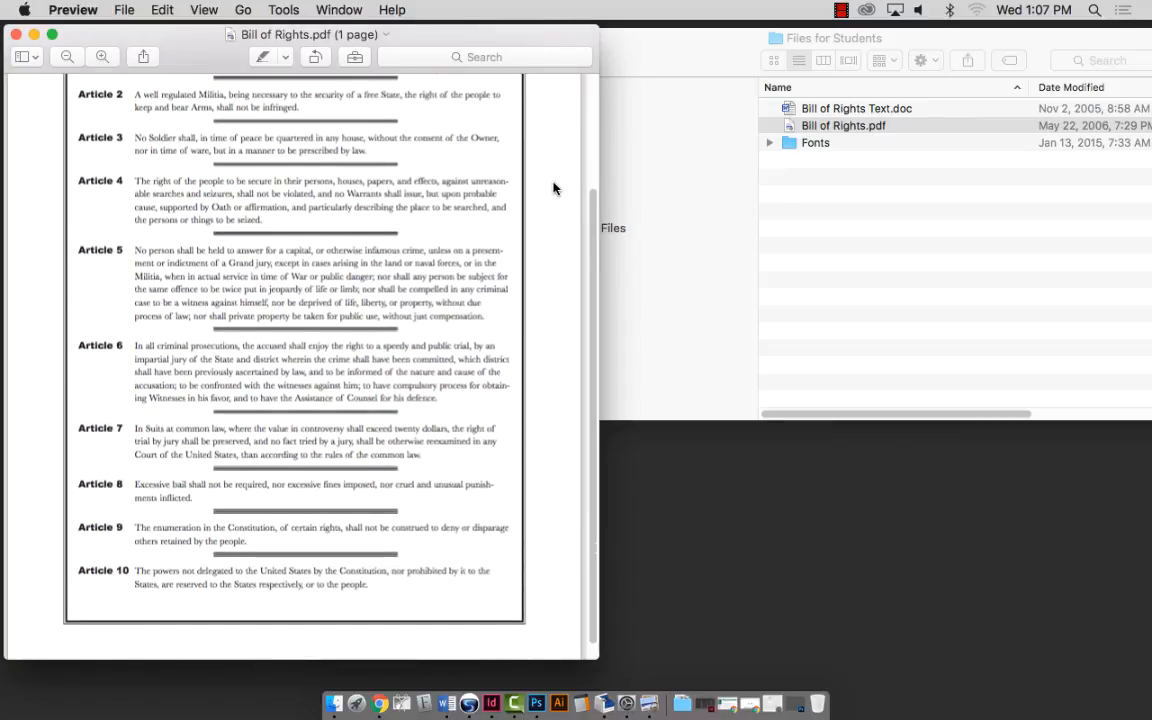
scroll(553, 188, "up", 4)
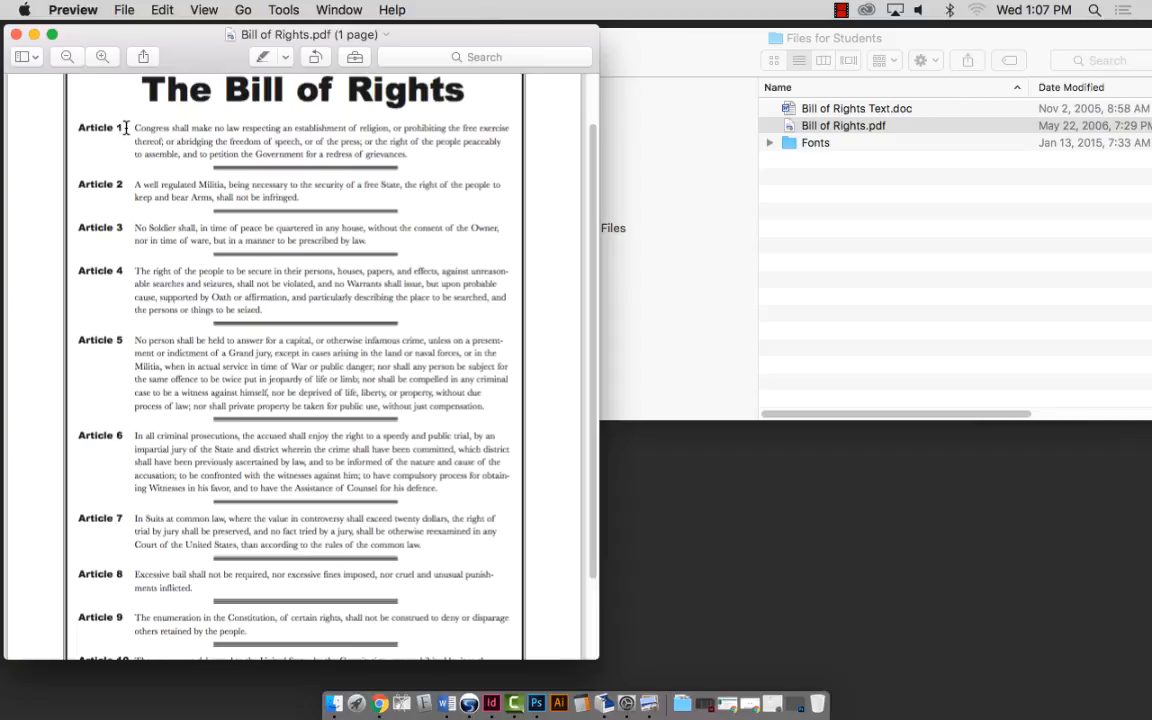
left_click_drag(120, 127, 87, 135)
scroll(290, 172, "up", 3)
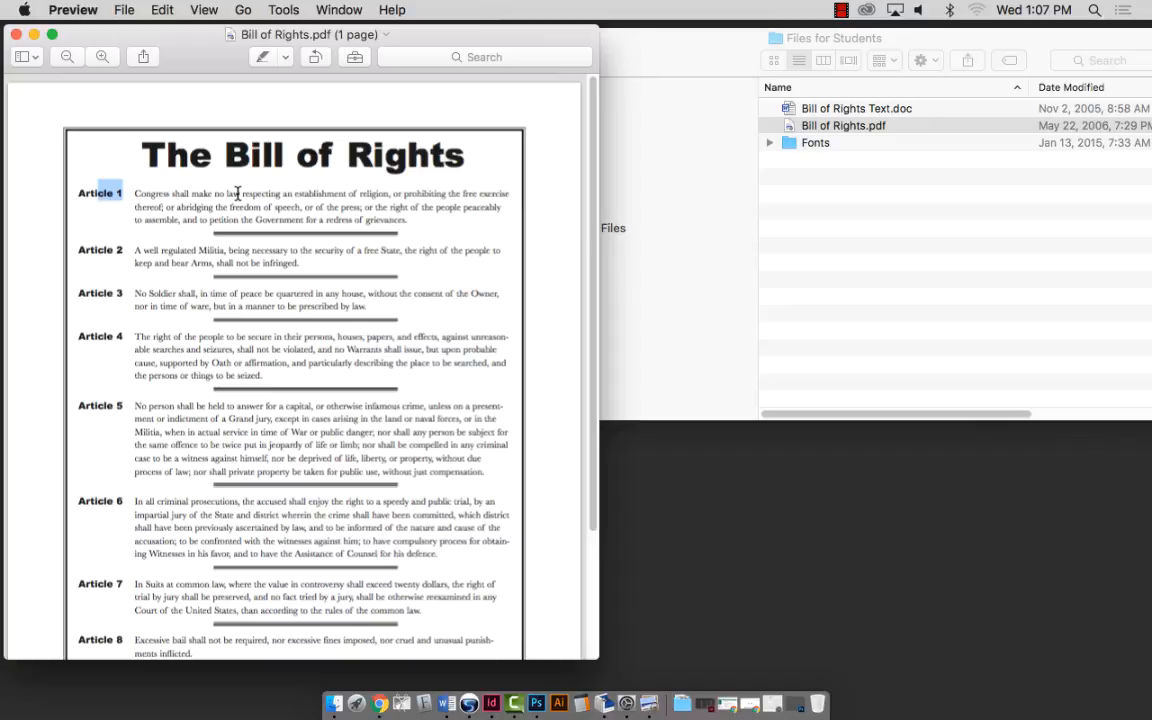
scroll(237, 186, "down", 1)
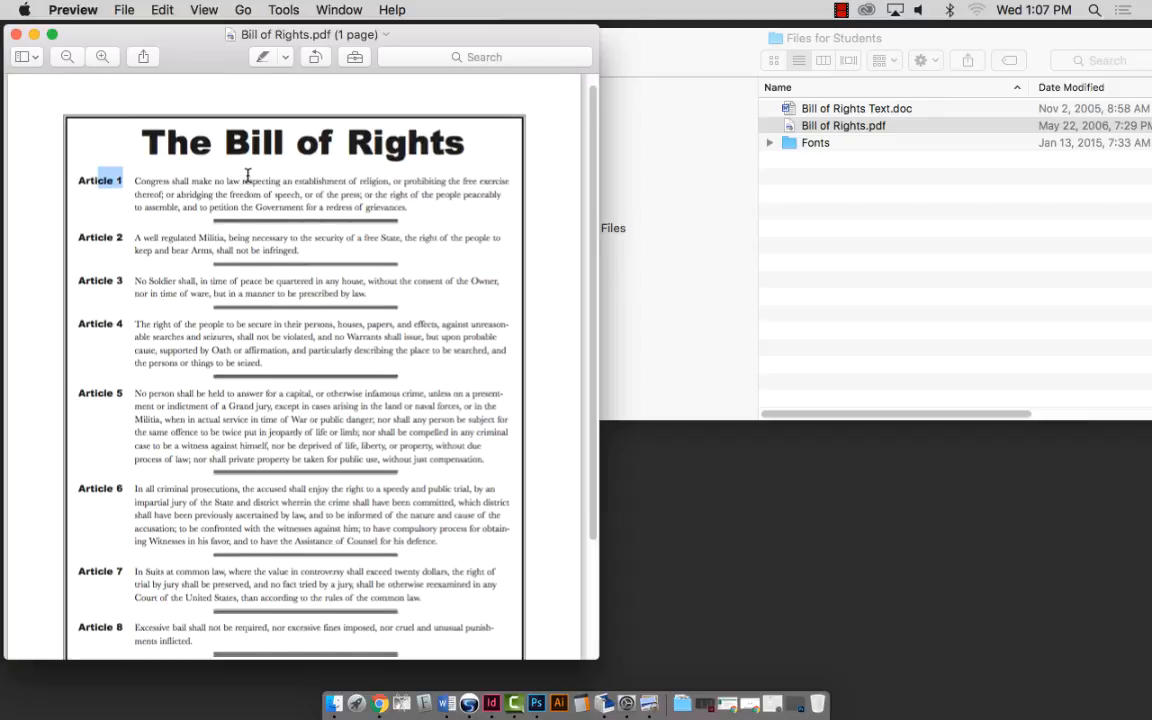
scroll(240, 180, "down", 5)
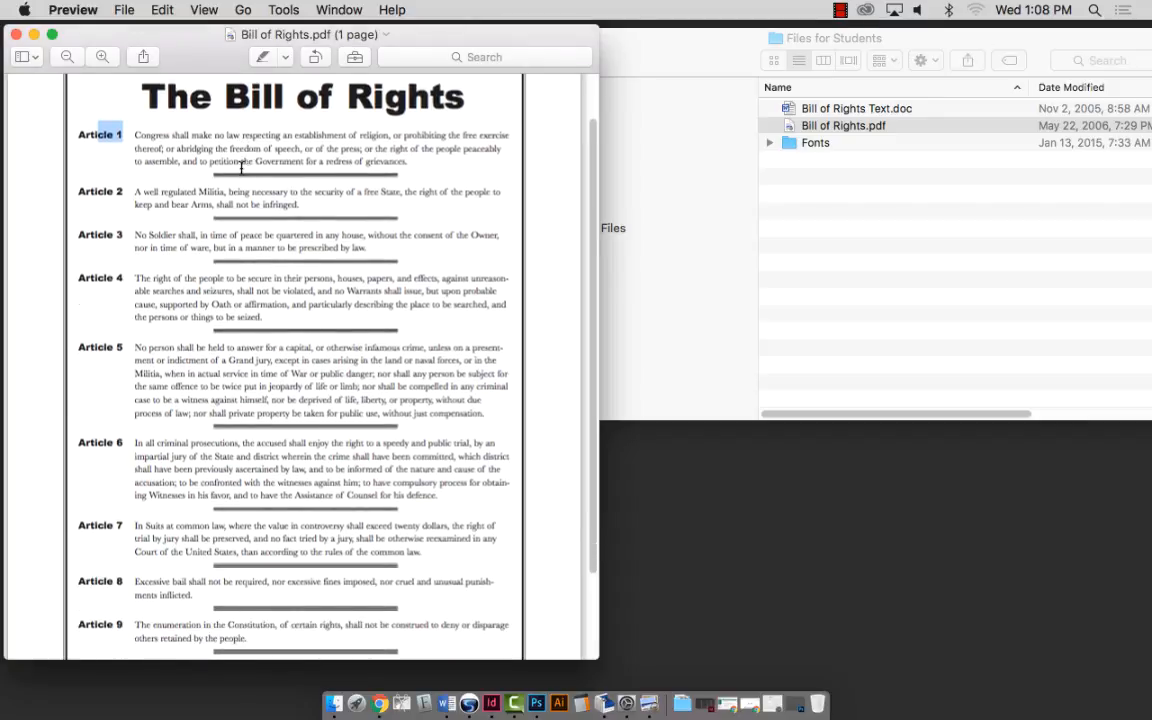
scroll(237, 155, "up", 1)
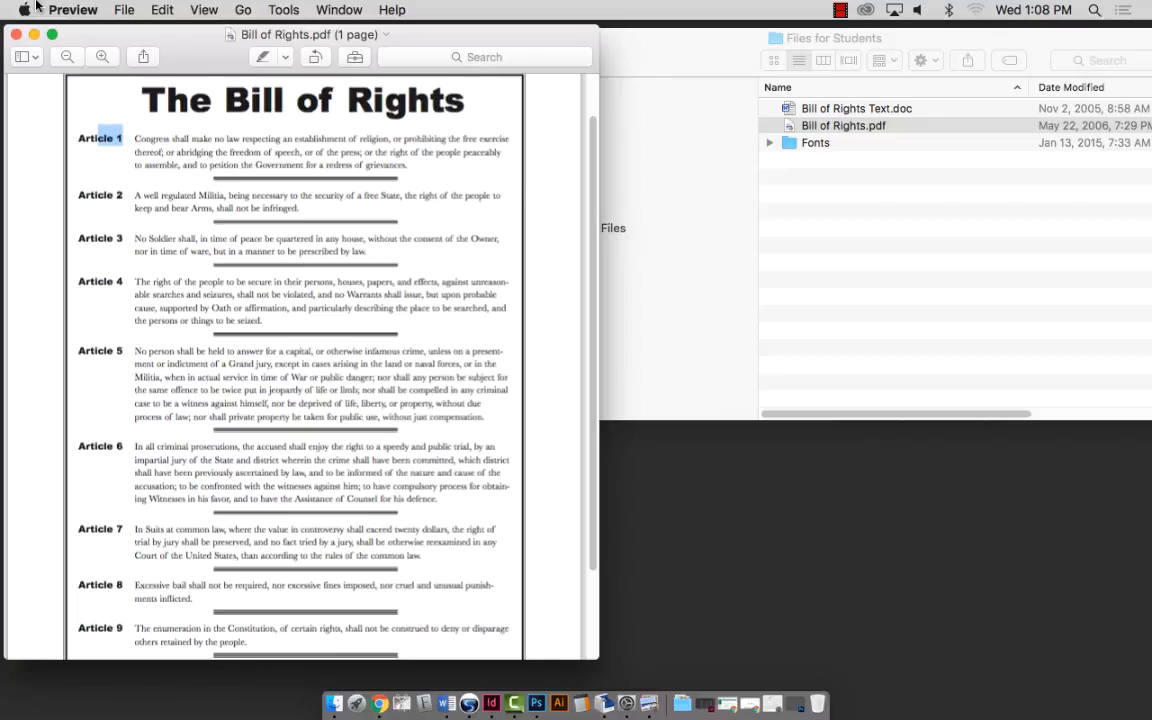
left_click(34, 35)
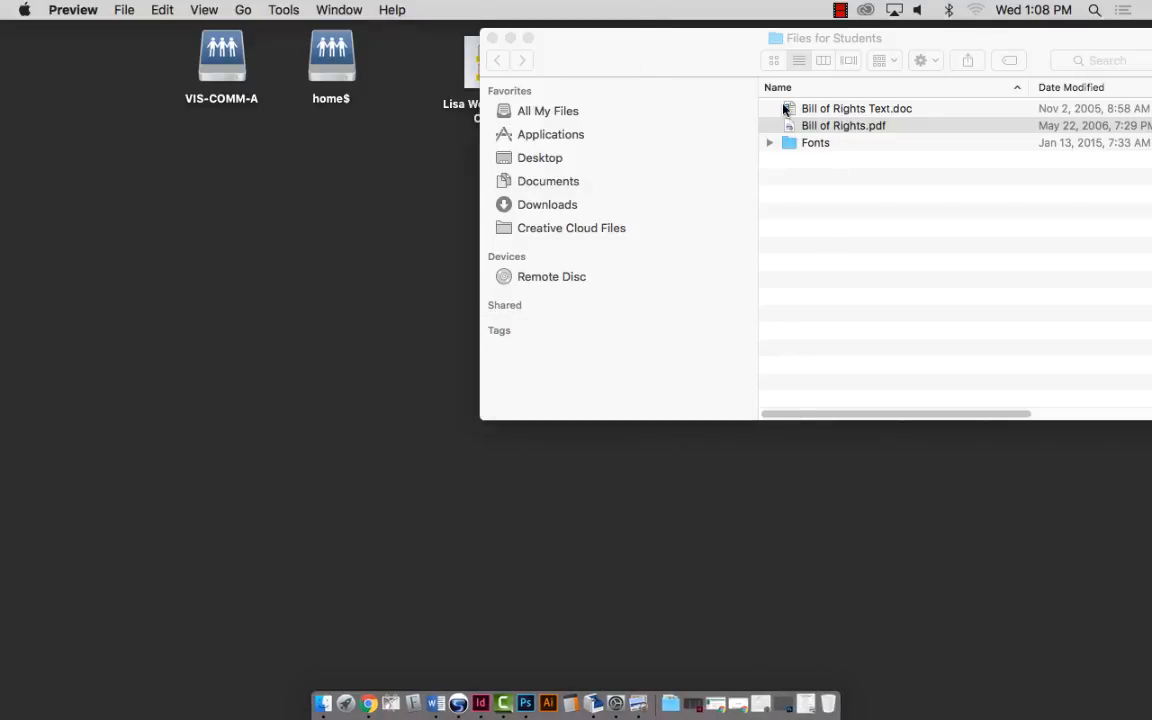
Open Bill of Rights Text.doc in Word, enlarge the window, zoom to 174% and show ¶ marks.
double_click(784, 110)
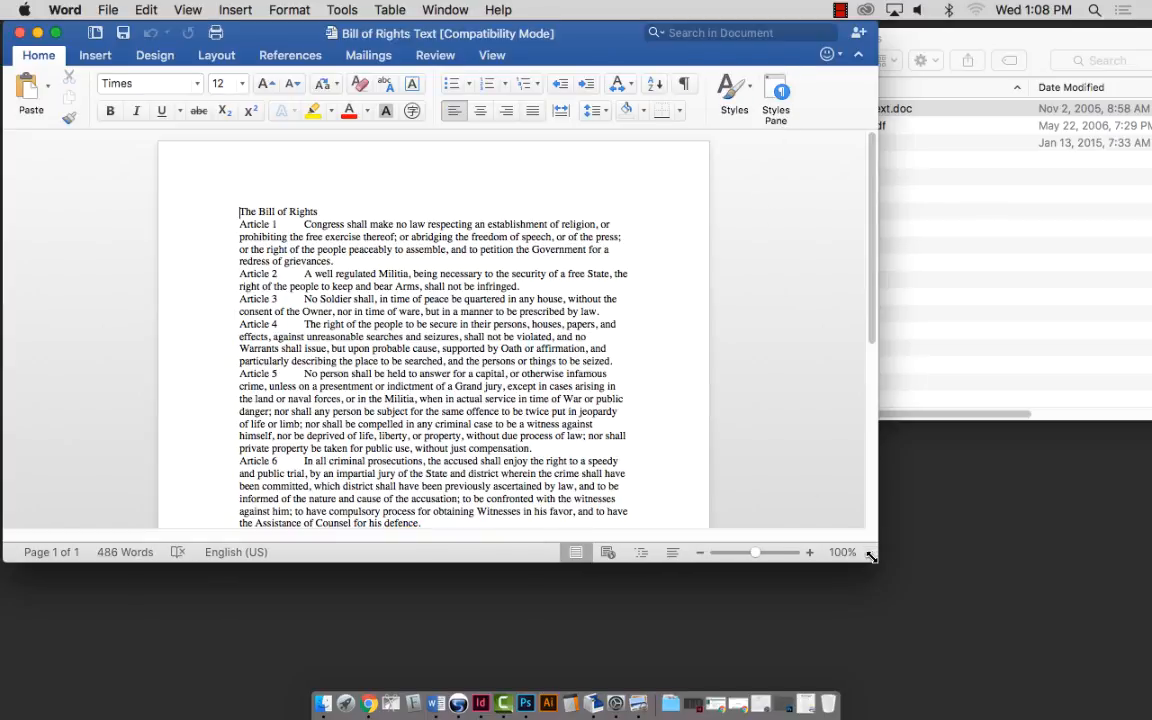
left_click_drag(878, 561, 1060, 690)
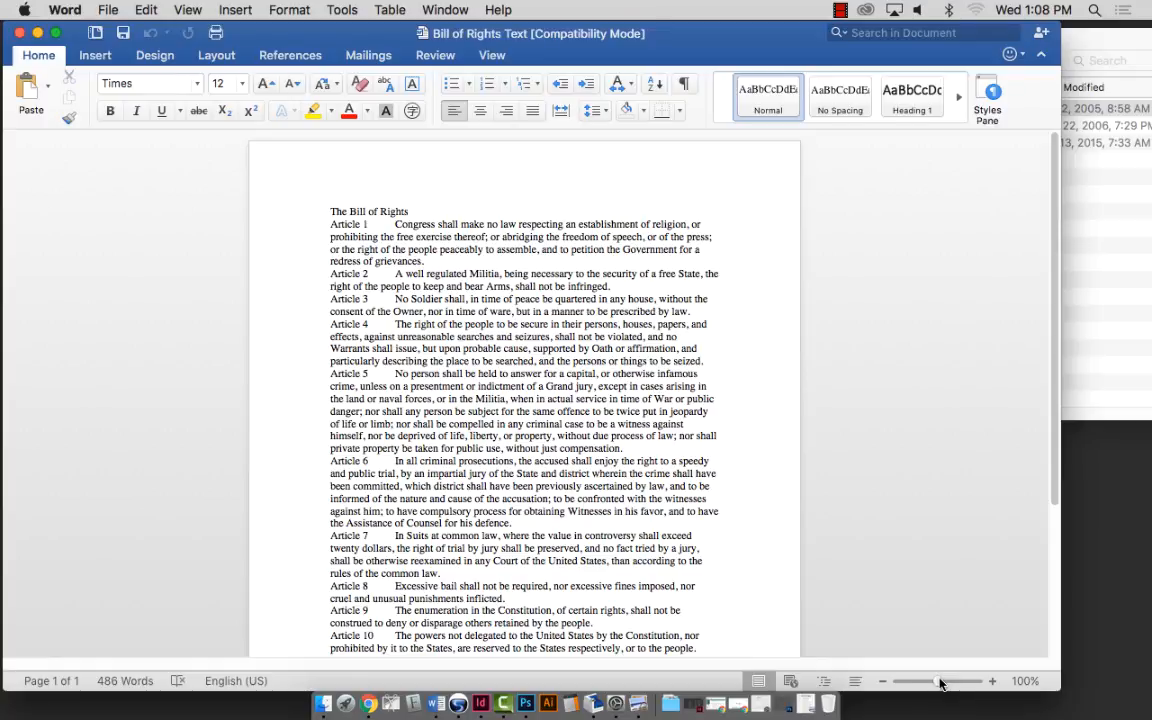
left_click_drag(940, 683, 945, 683)
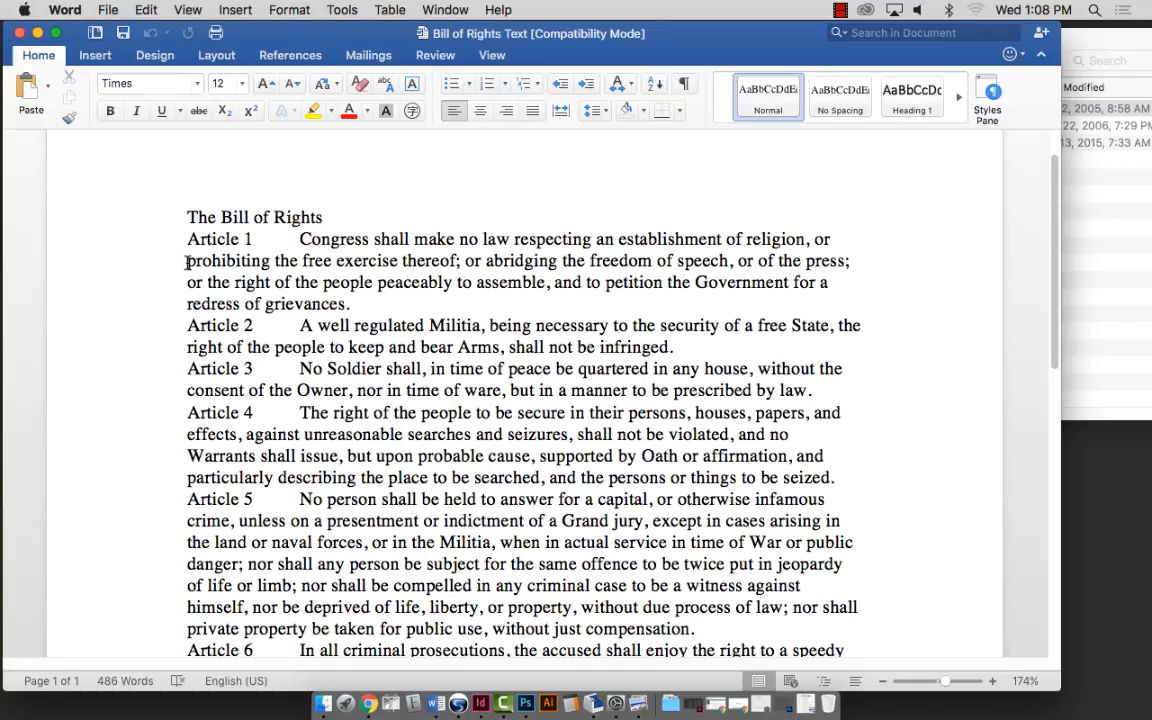
left_click(187, 262)
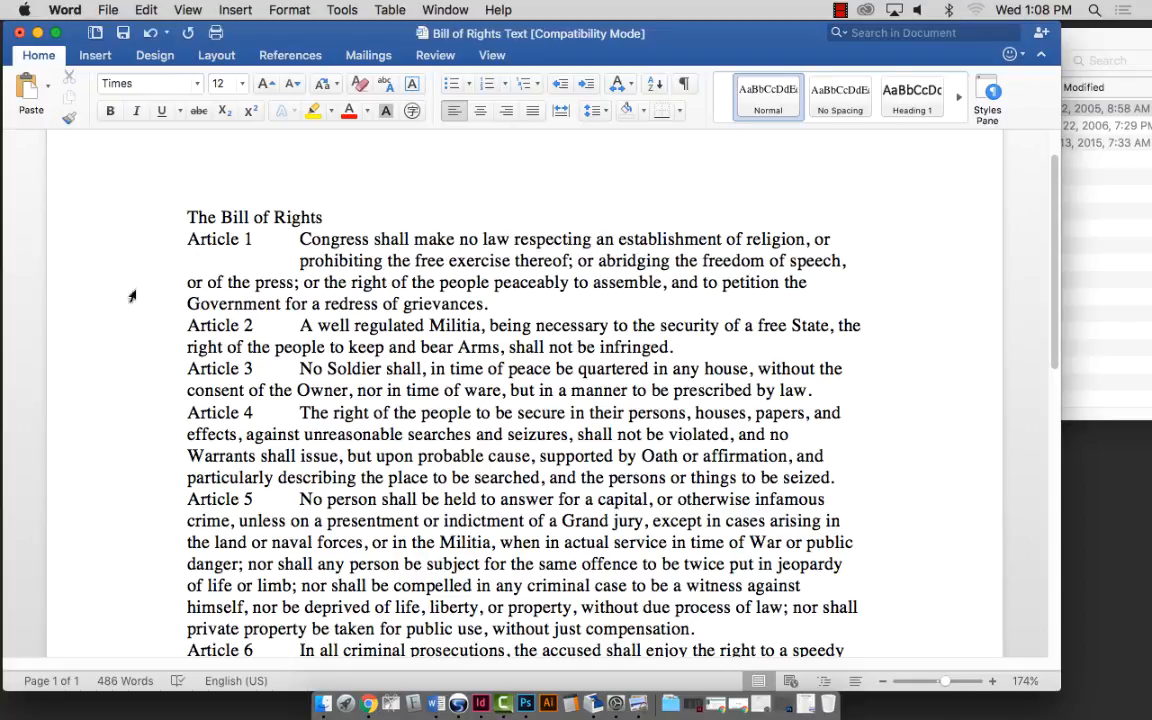
left_click(186, 282)
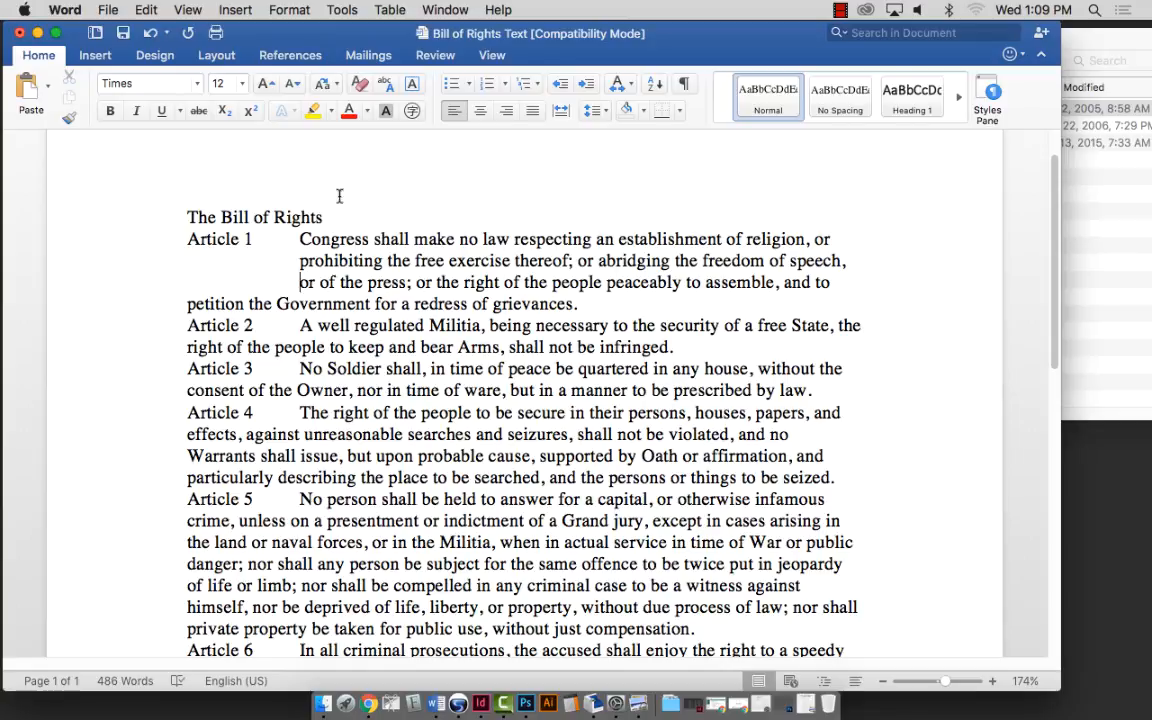
left_click(684, 86)
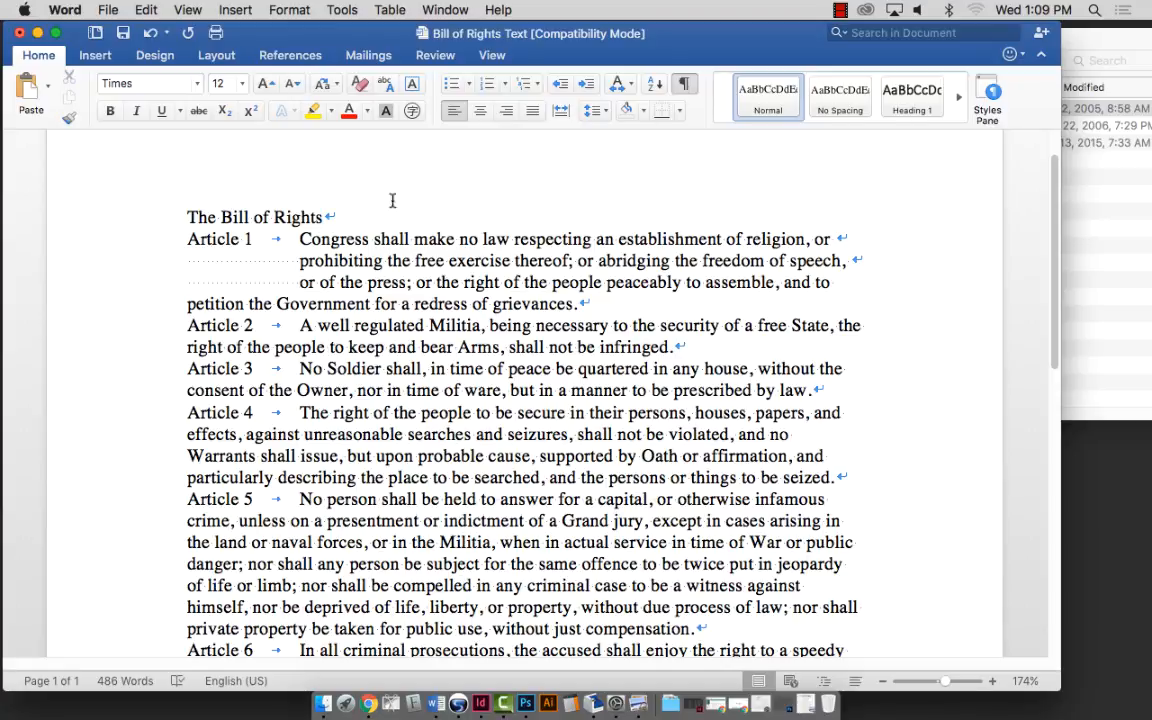
left_click_drag(299, 282, 218, 274)
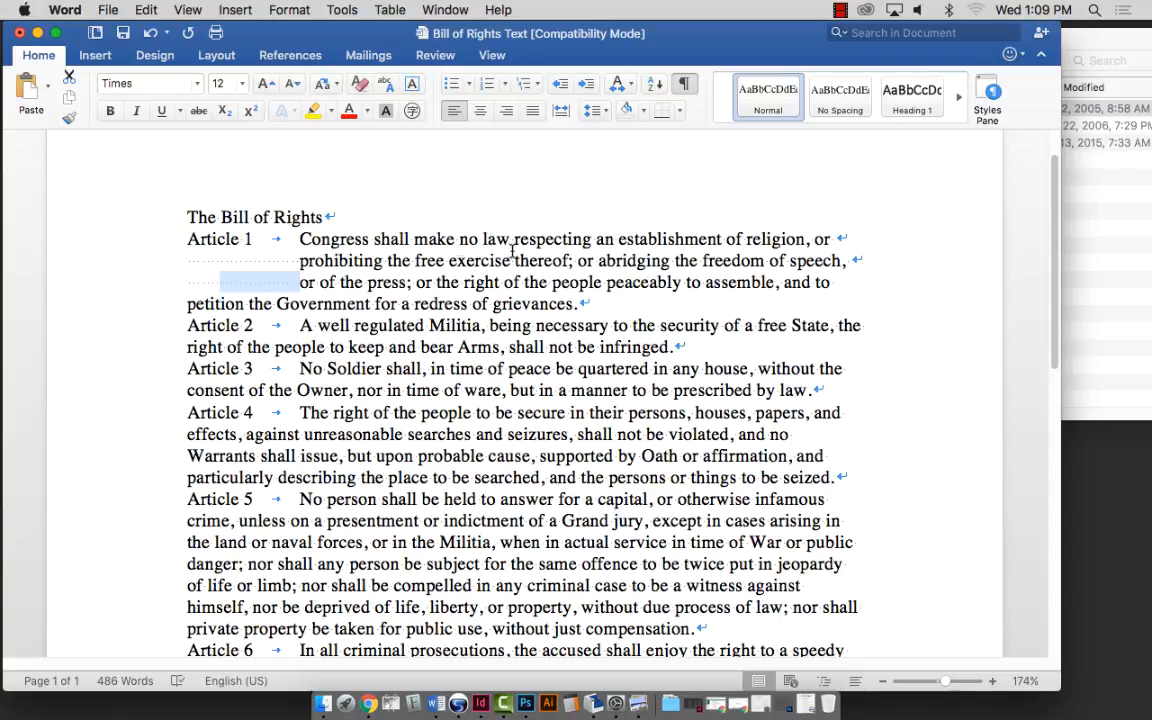
Select all of the Bill of Rights text with Command+A.
left_click(298, 277)
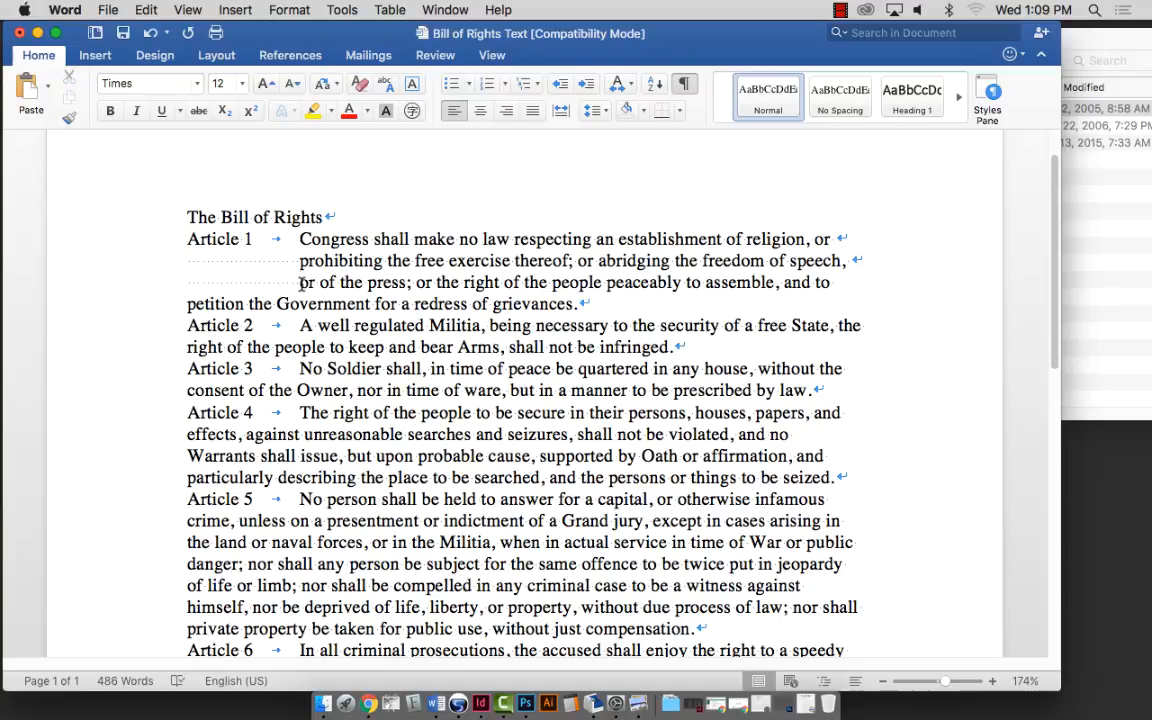
key("super+a")
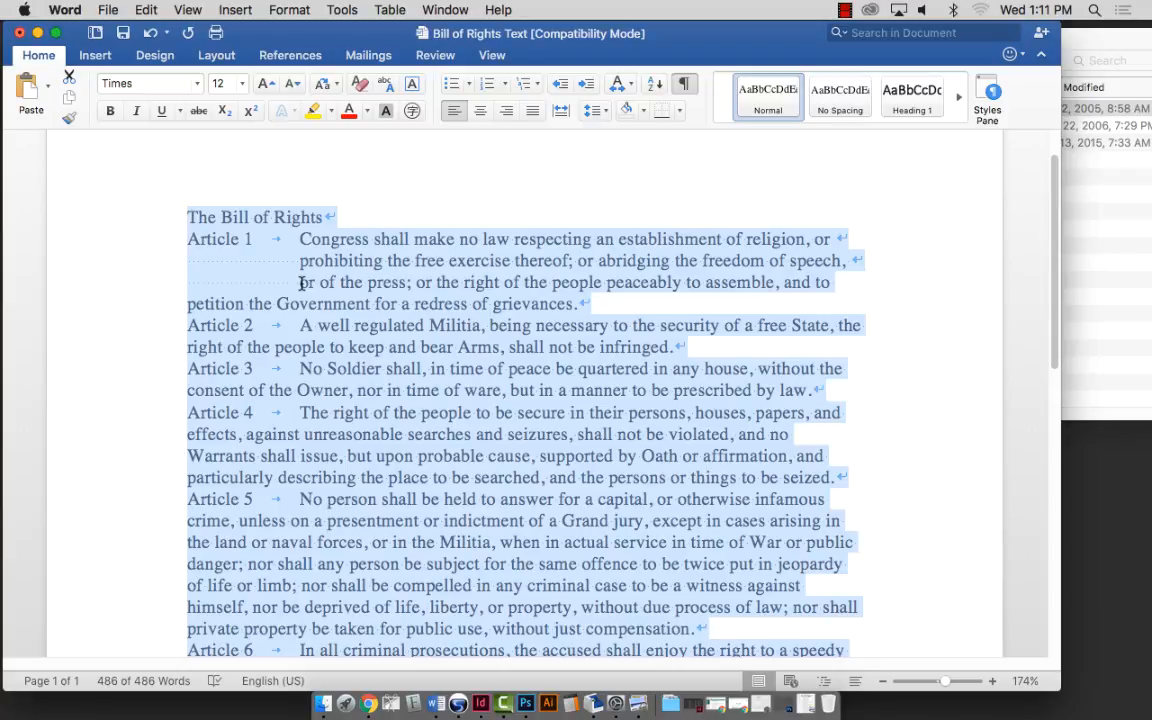
Open the Styles pane and apply Clear Formatting to all the text, leaving it in Normal style.
left_click(302, 283)
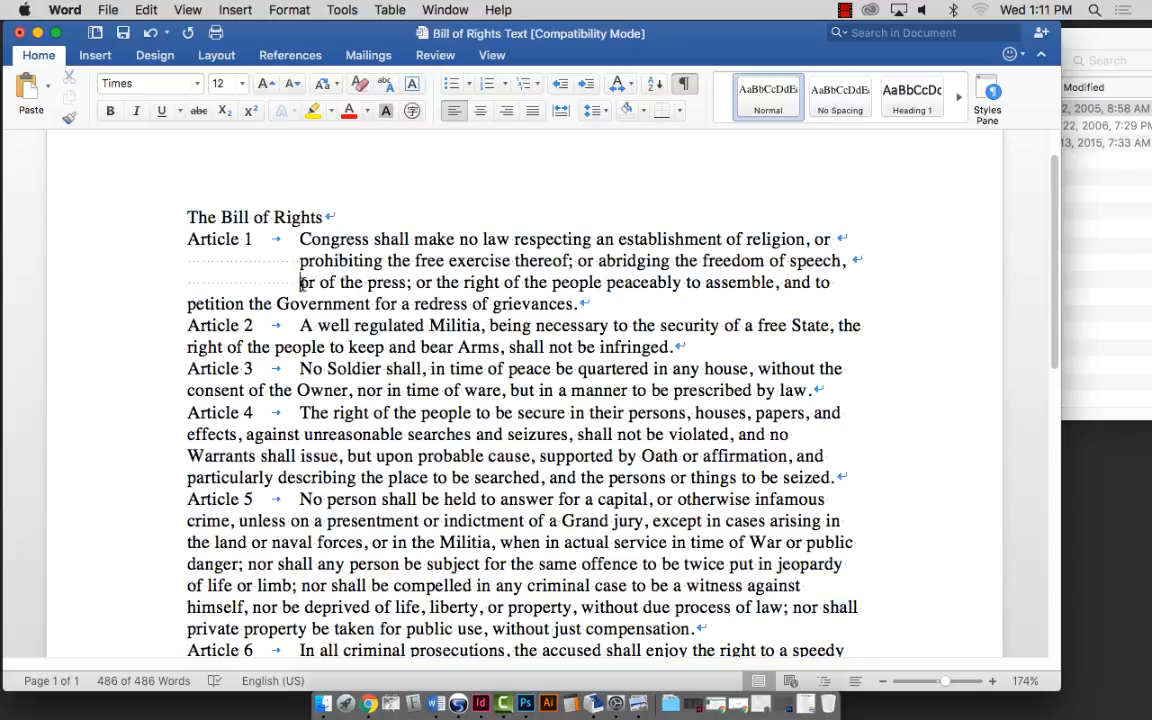
left_click_drag(300, 283, 238, 283)
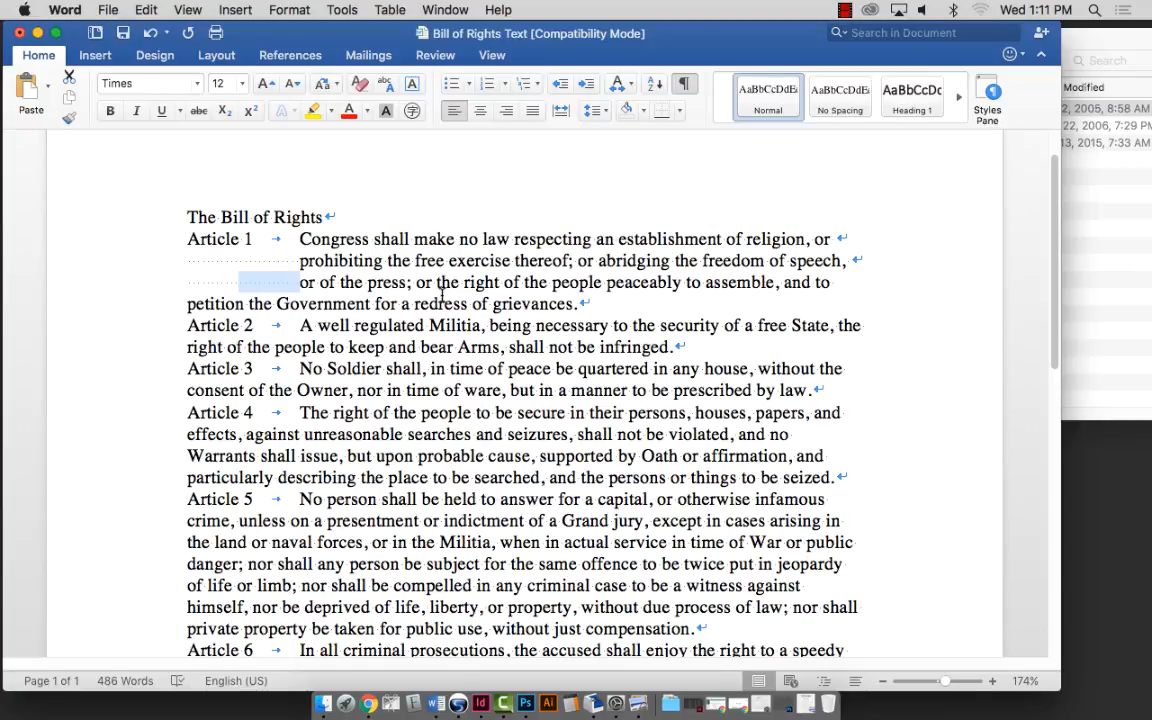
left_click(988, 100)
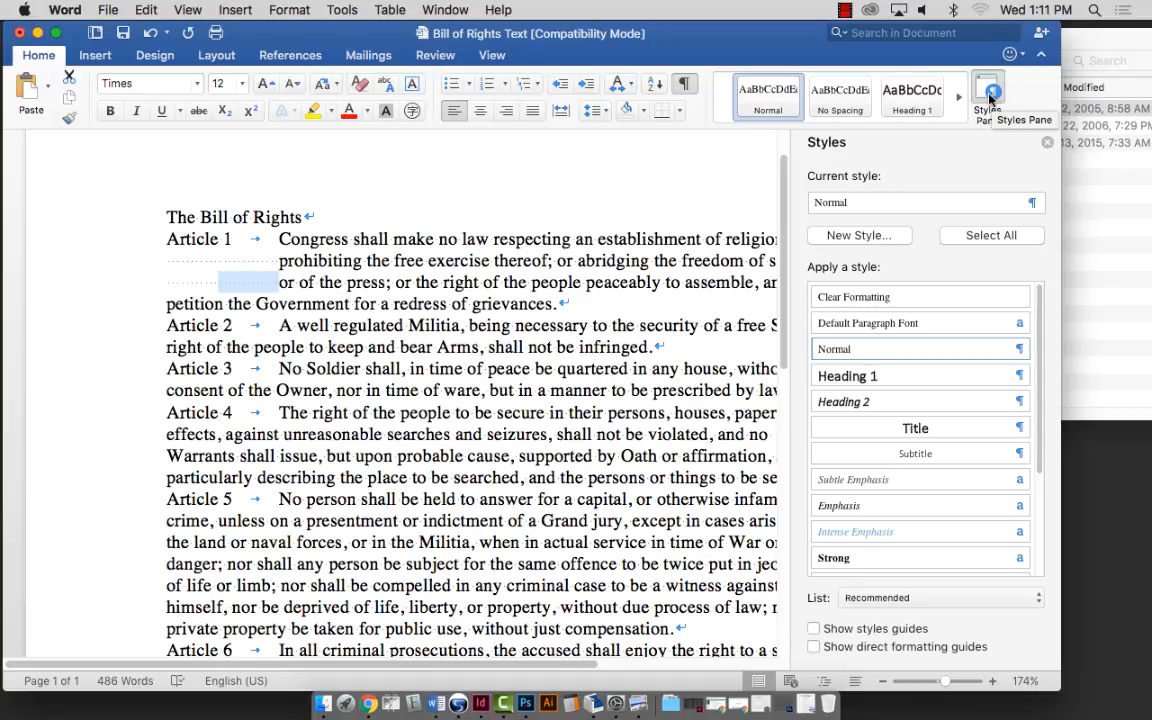
left_click(977, 237)
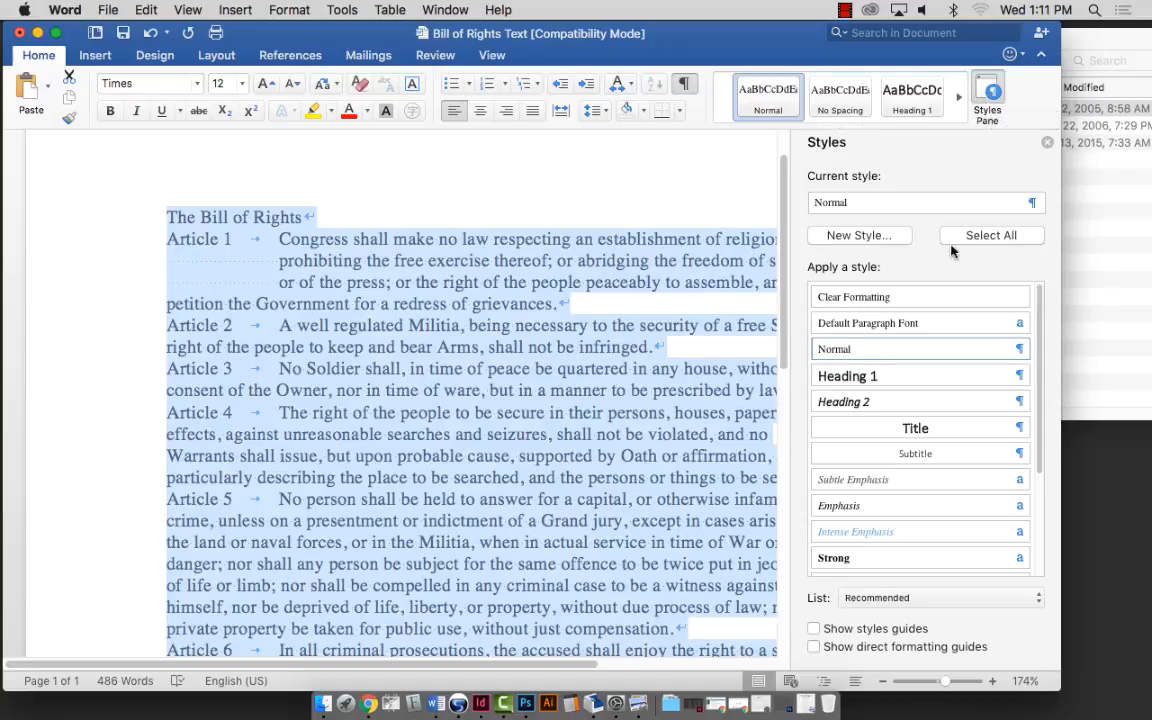
left_click(895, 296)
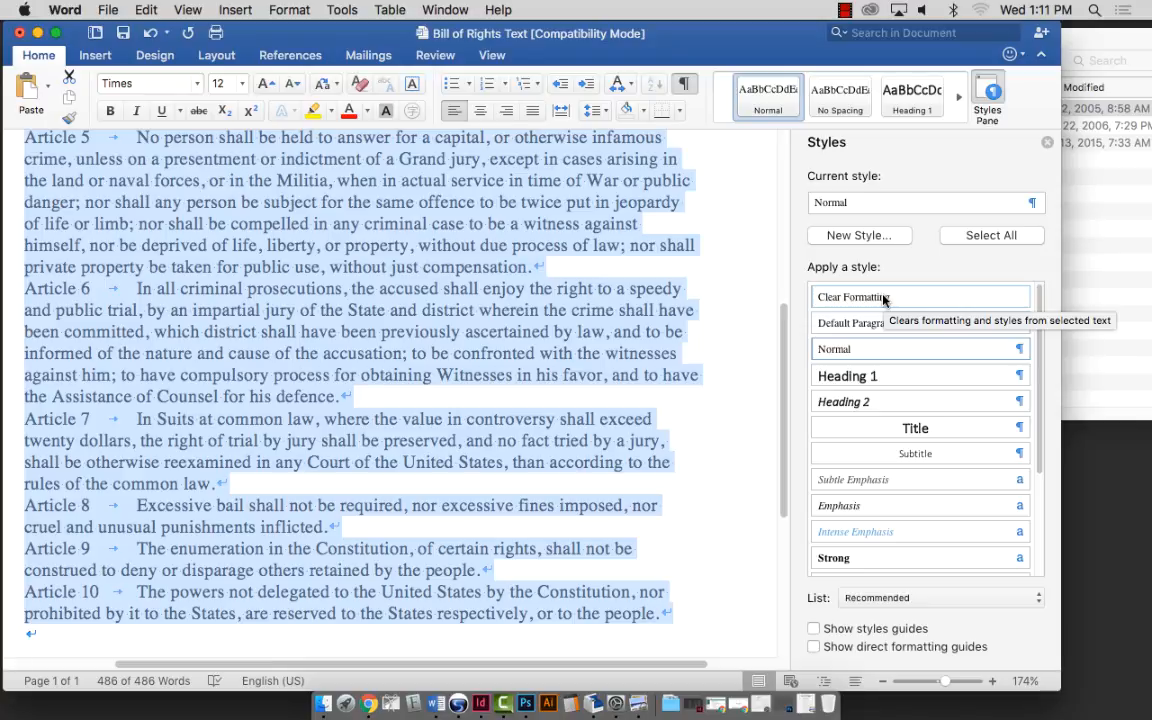
scroll(450, 320, "up", 10)
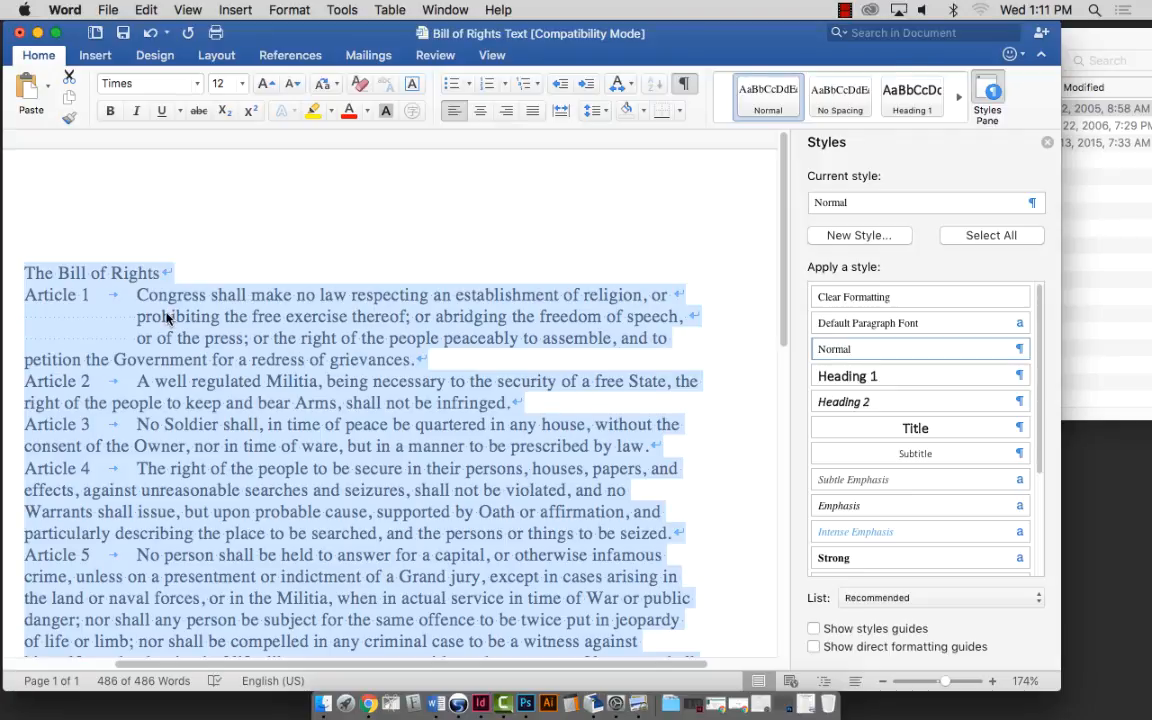
left_click(150, 287)
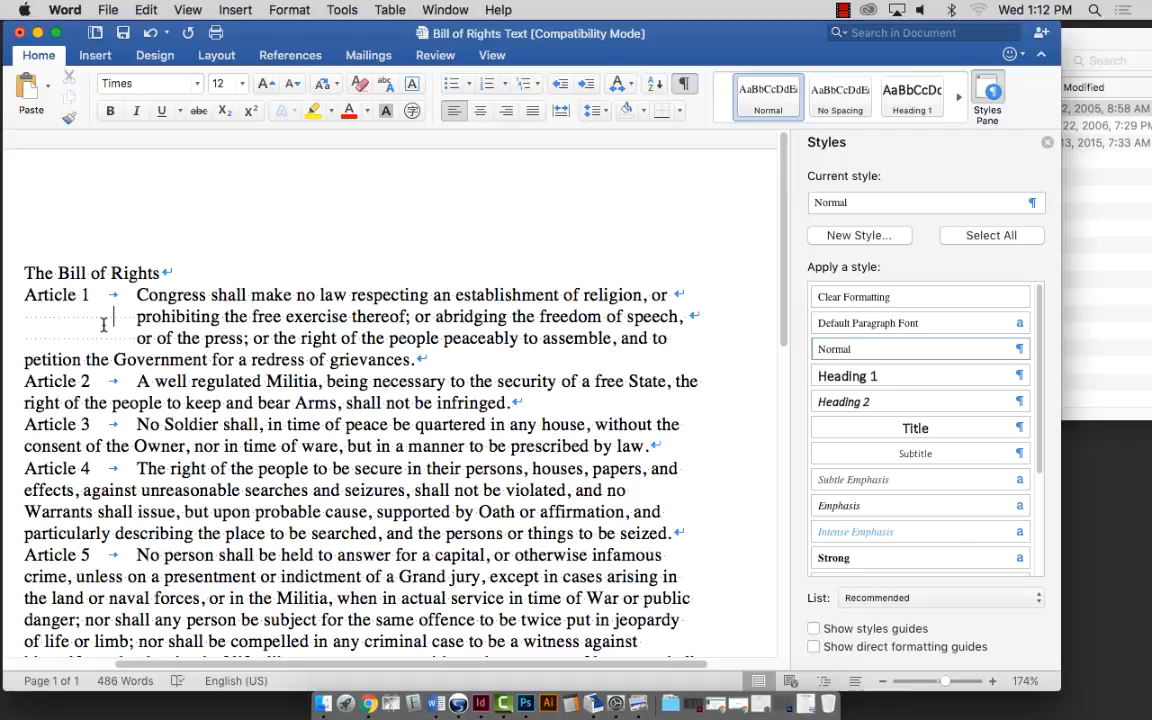
Delete the whitespace before 'prohibiting' and before 'or of the press' in Article 1.
left_click_drag(140, 317, 27, 316)
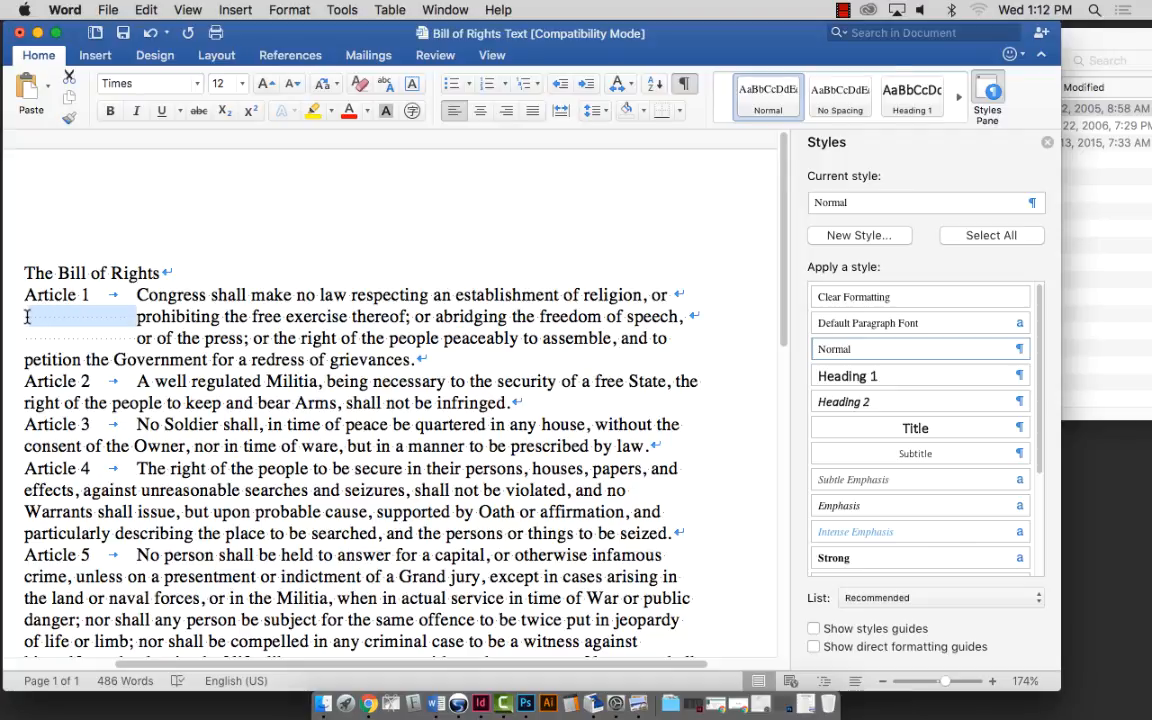
key("BackSpace")
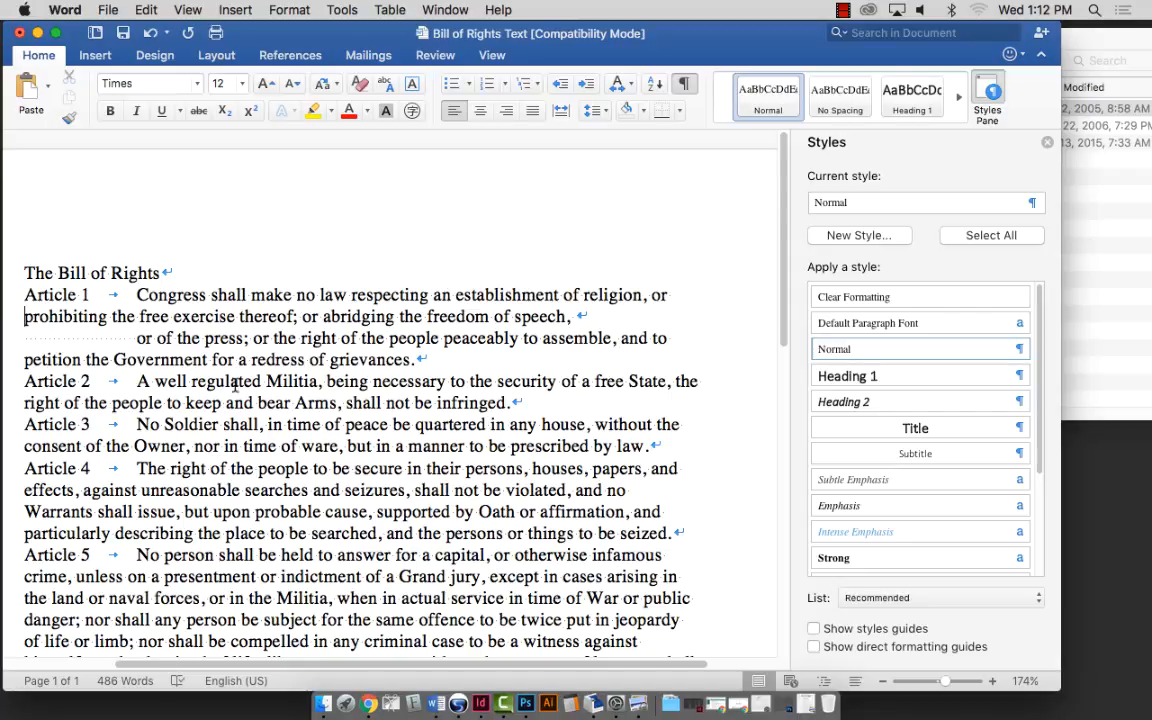
left_click_drag(130, 338, 24, 339)
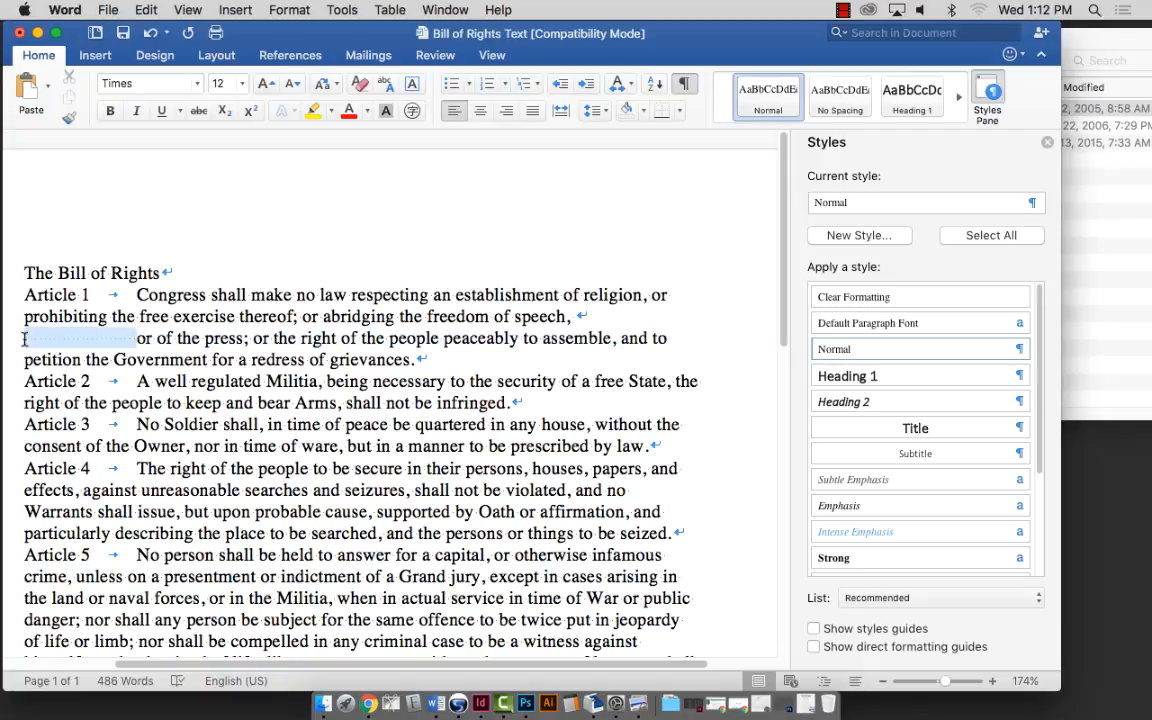
key("BackSpace")
key("BackSpace")
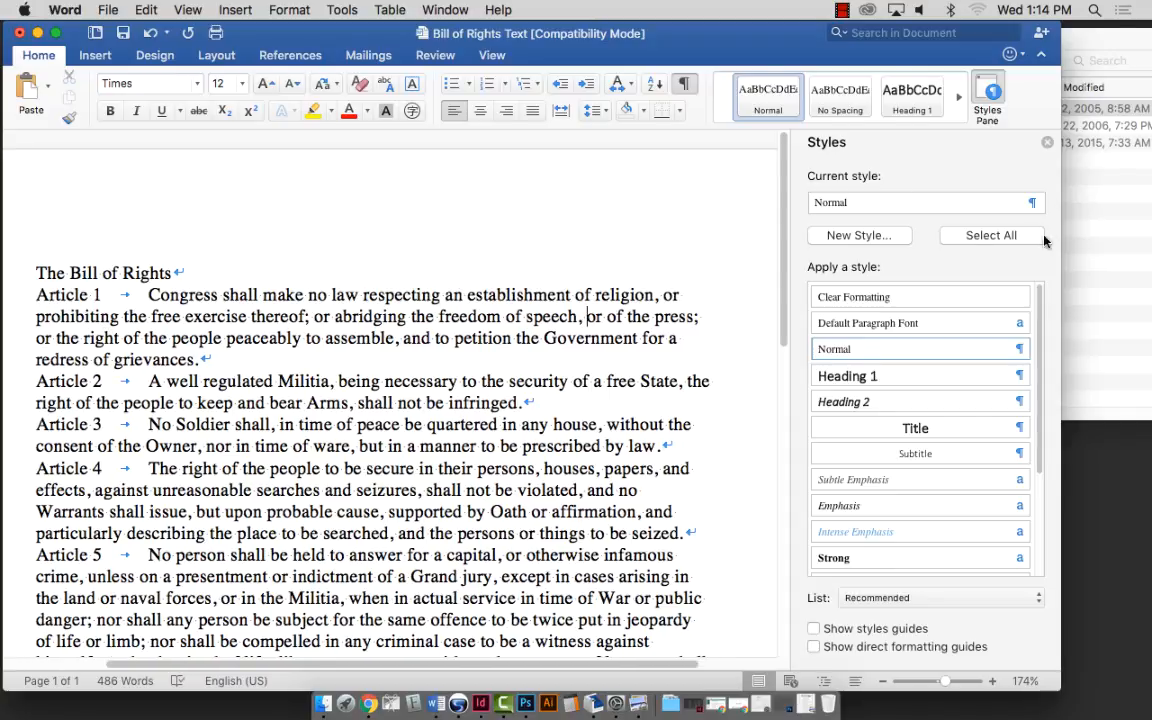
Reopen the Styles pane, select all the text and apply Clear Formatting again.
left_click(990, 95)
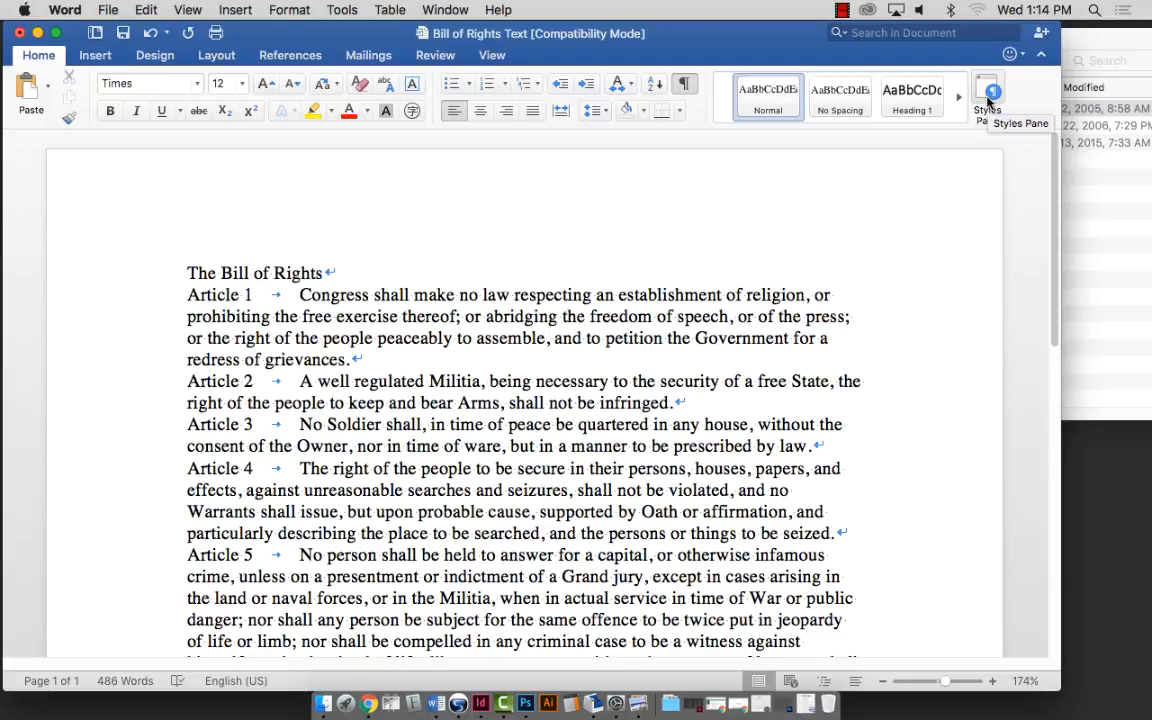
left_click(989, 98)
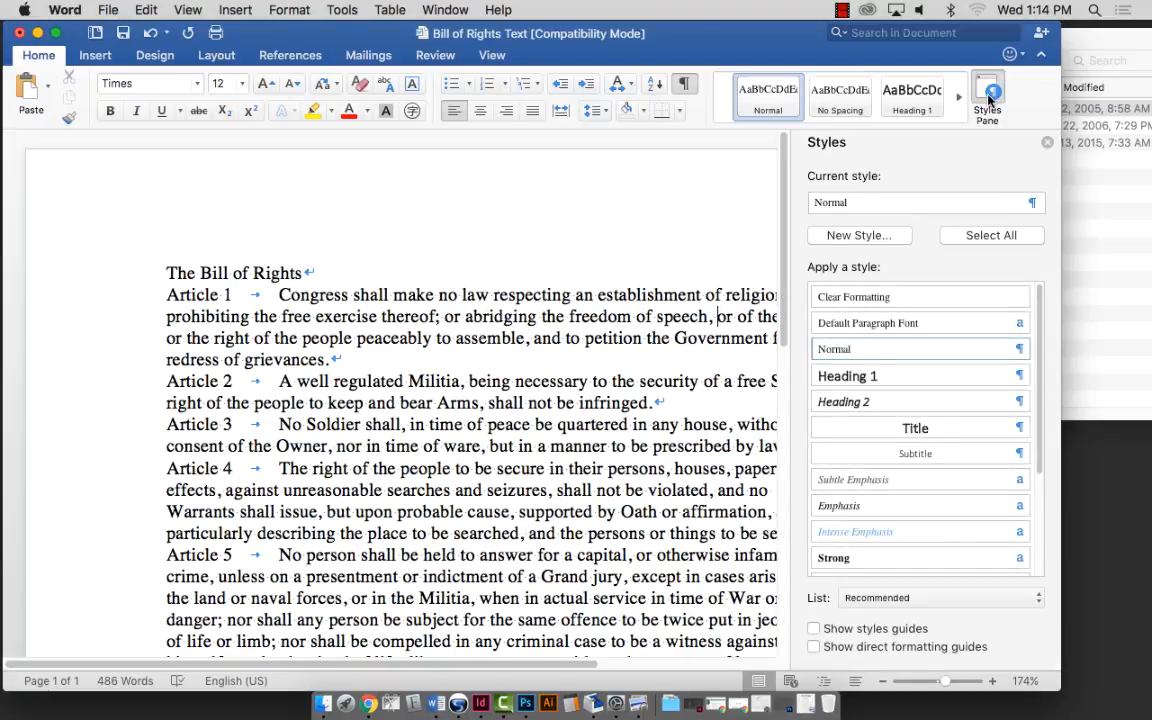
left_click(992, 236)
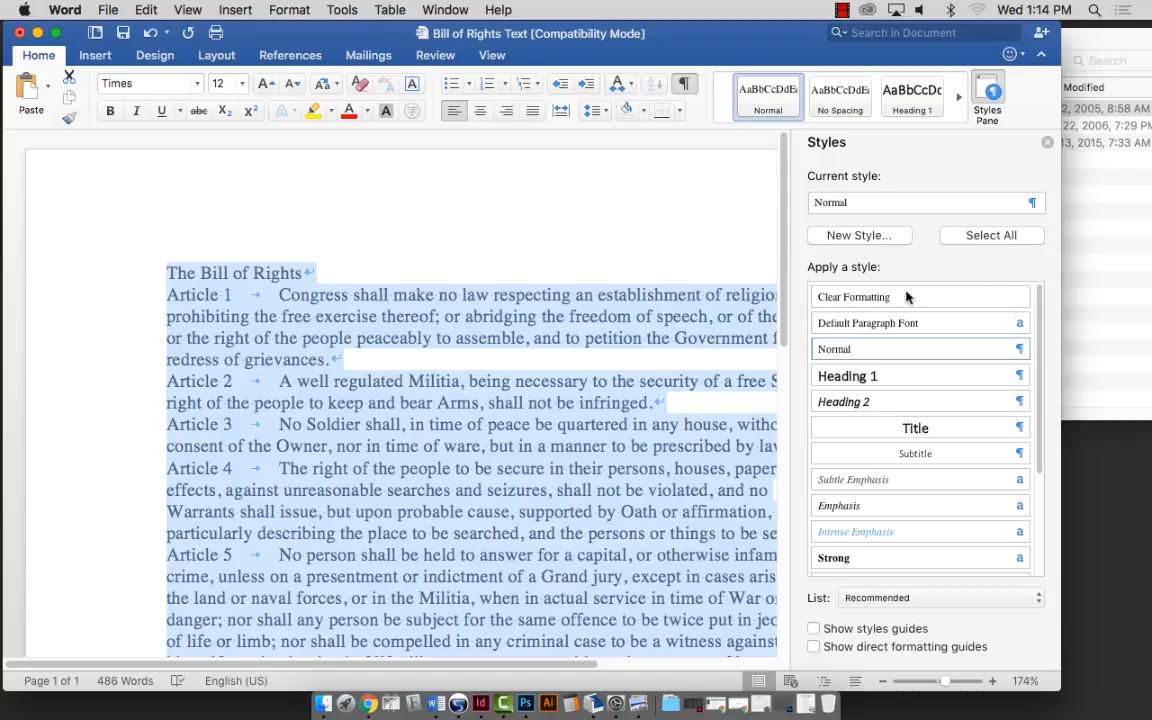
left_click(836, 297)
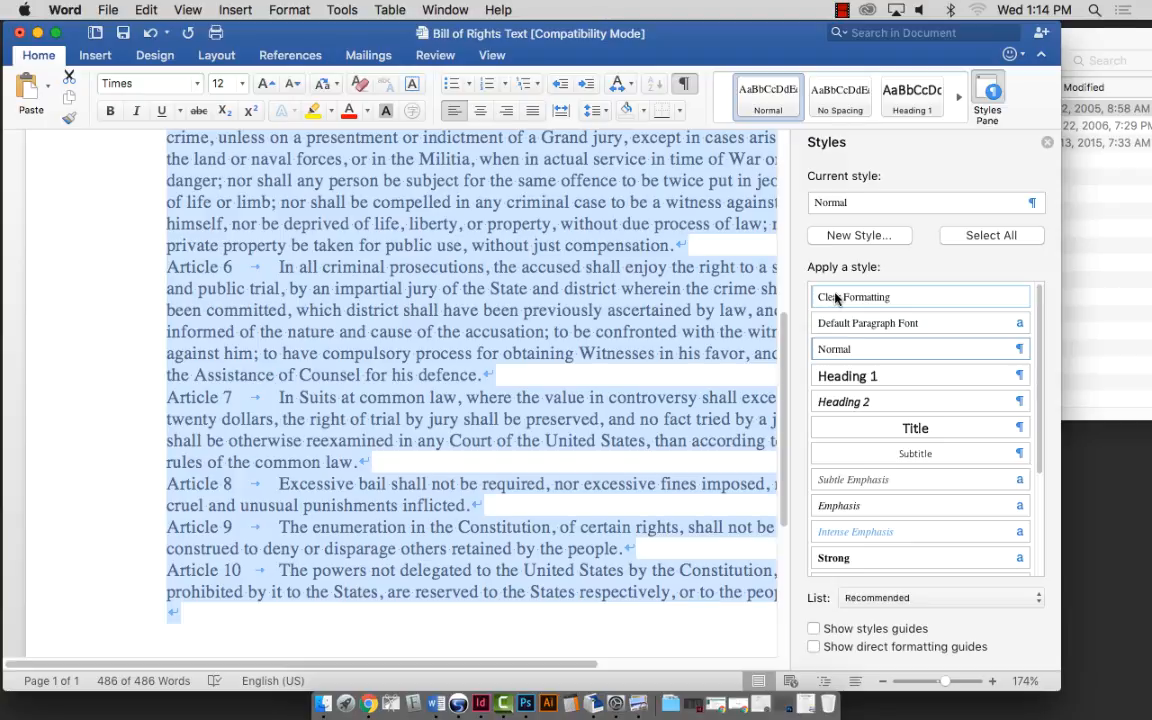
scroll(380, 230, "up", 5)
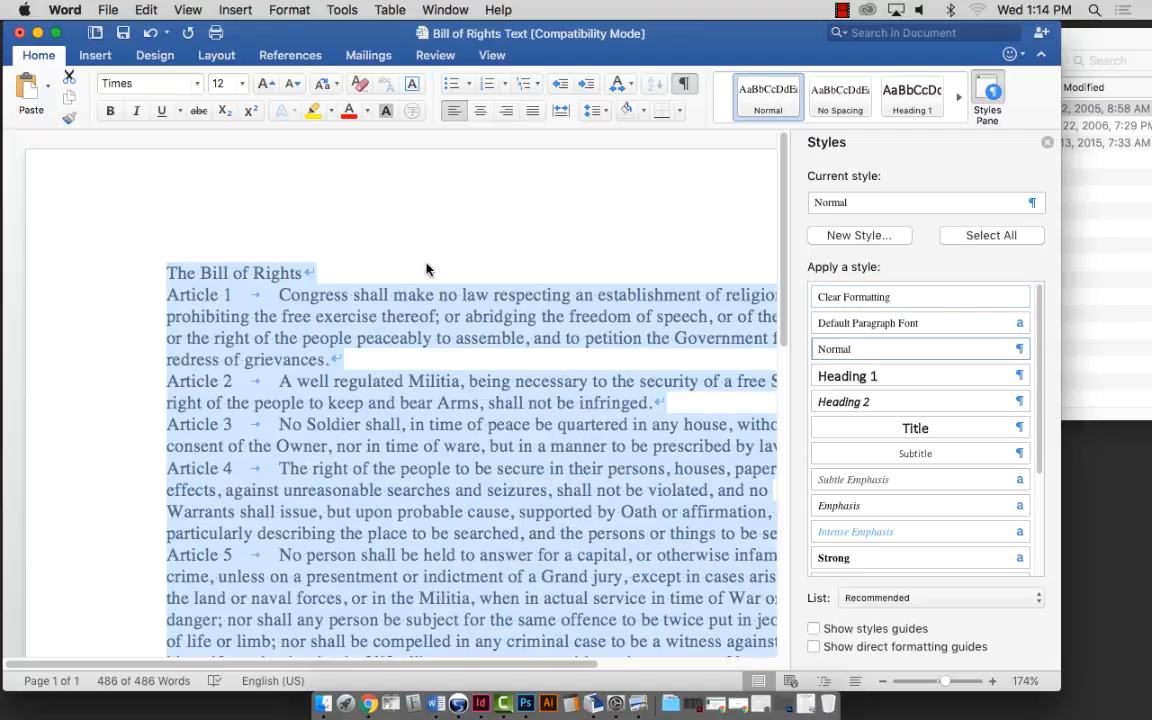
scroll(424, 280, "right", 3)
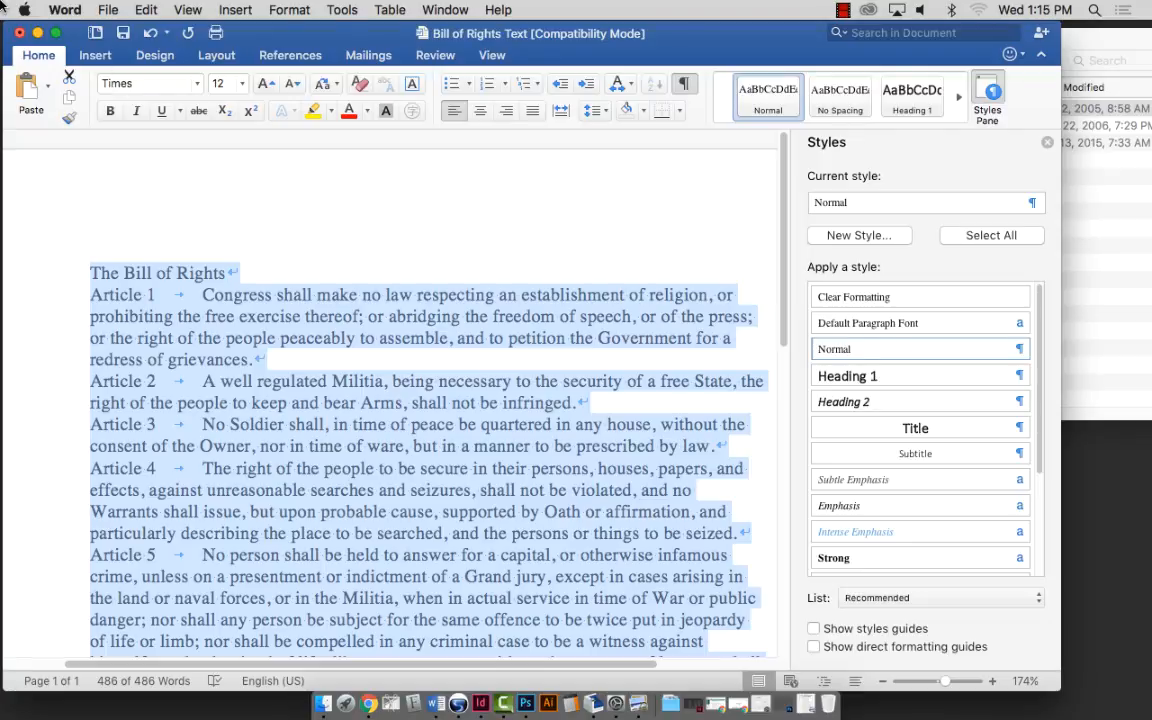
Save the document as 'Bill of Rights Text' with a hyphen and the student's name appended.
left_click(106, 10)
left_click(145, 128)
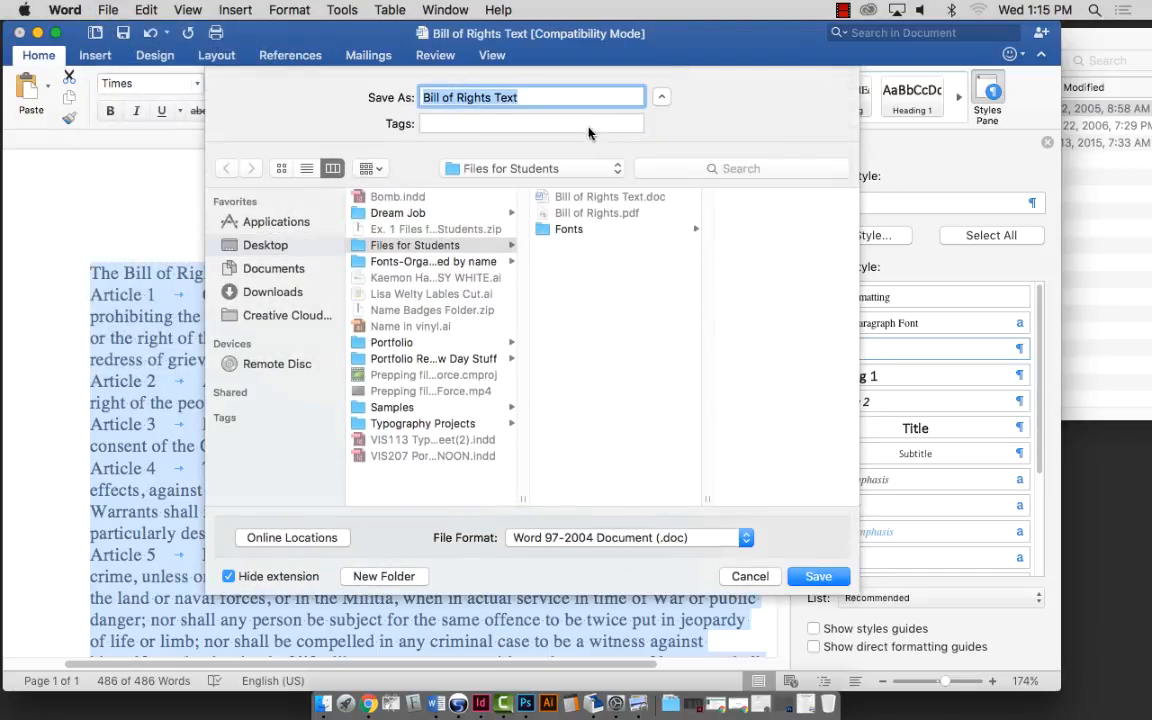
key("Right")
type("-Rebecca")
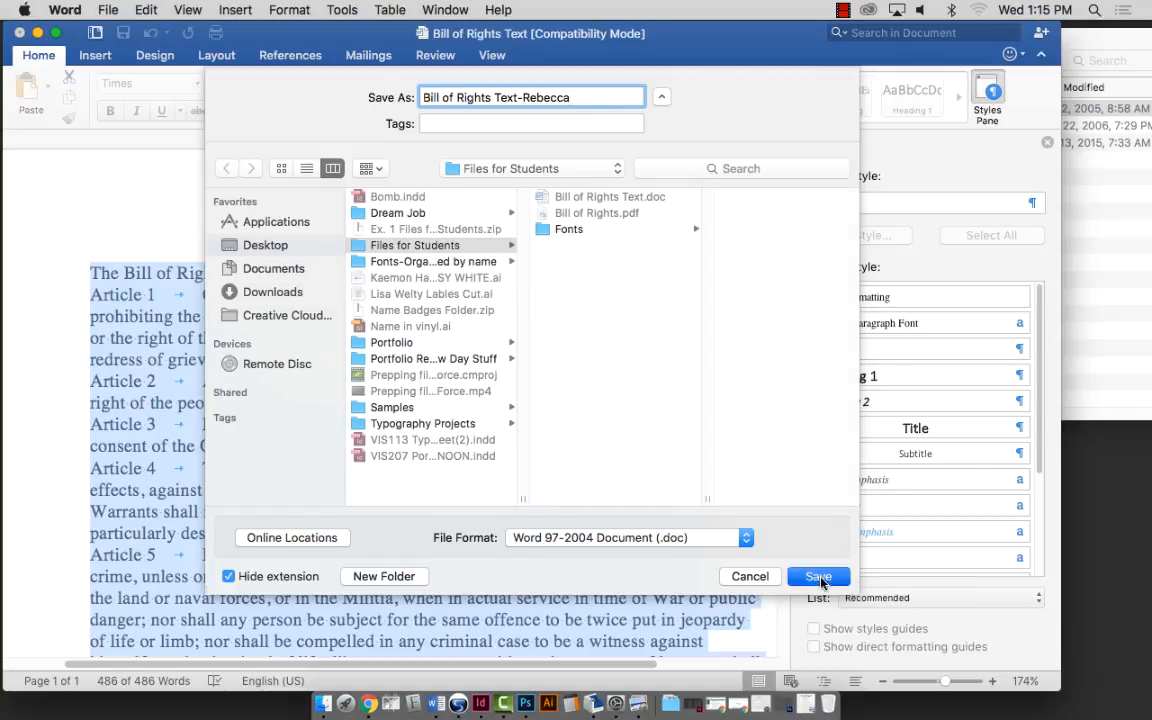
left_click(818, 577)
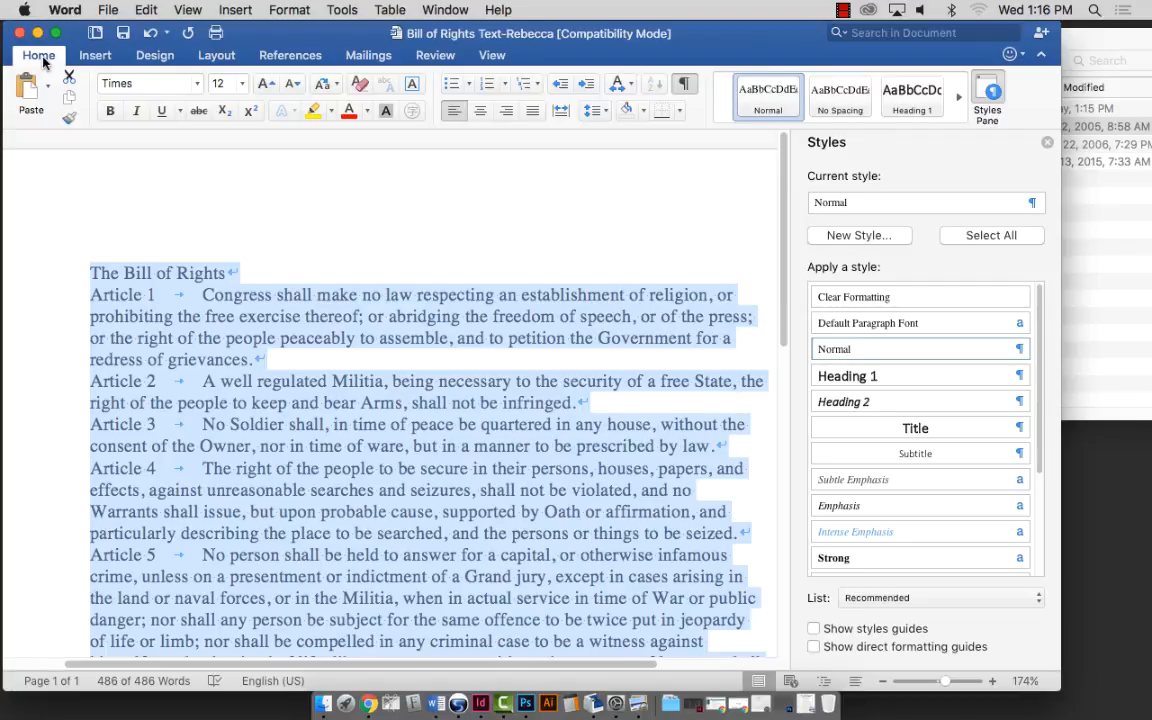
triple_click(181, 274)
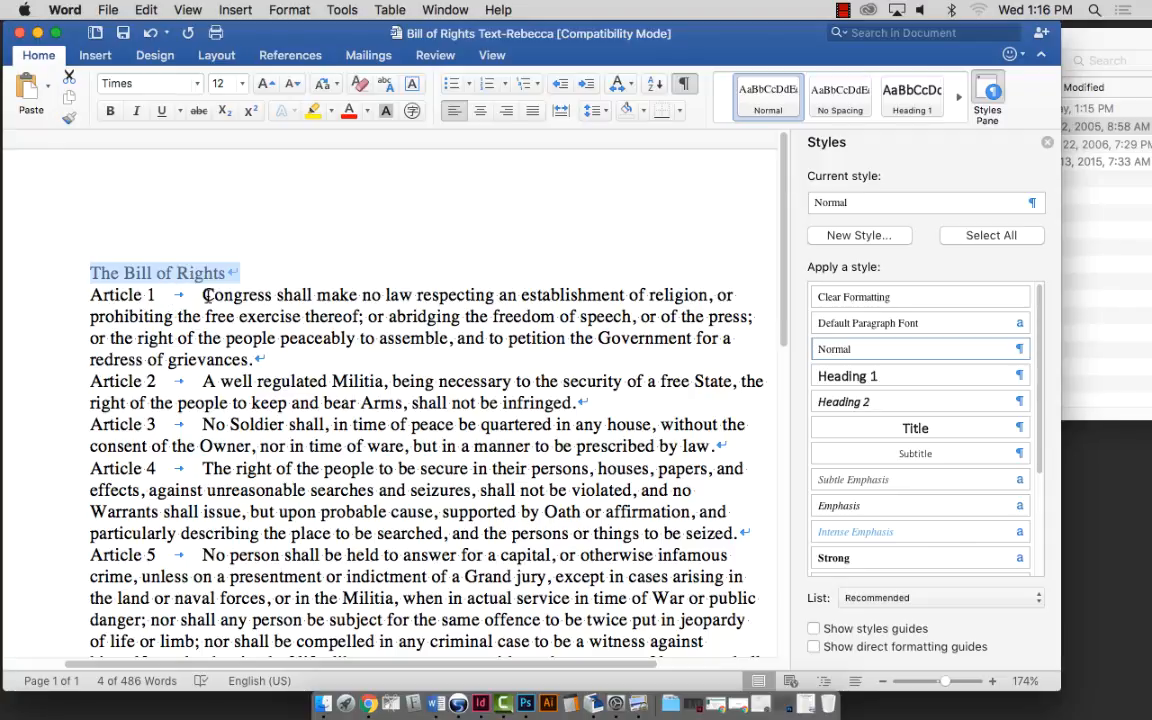
triple_click(207, 295)
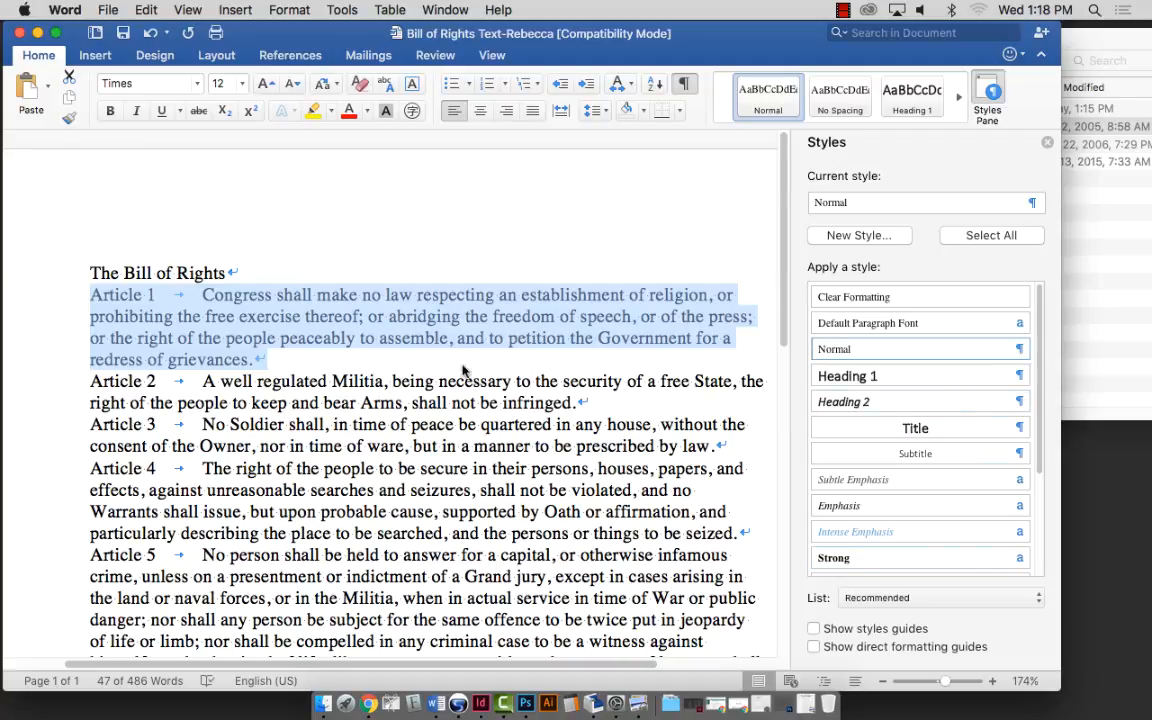
left_click(975, 237)
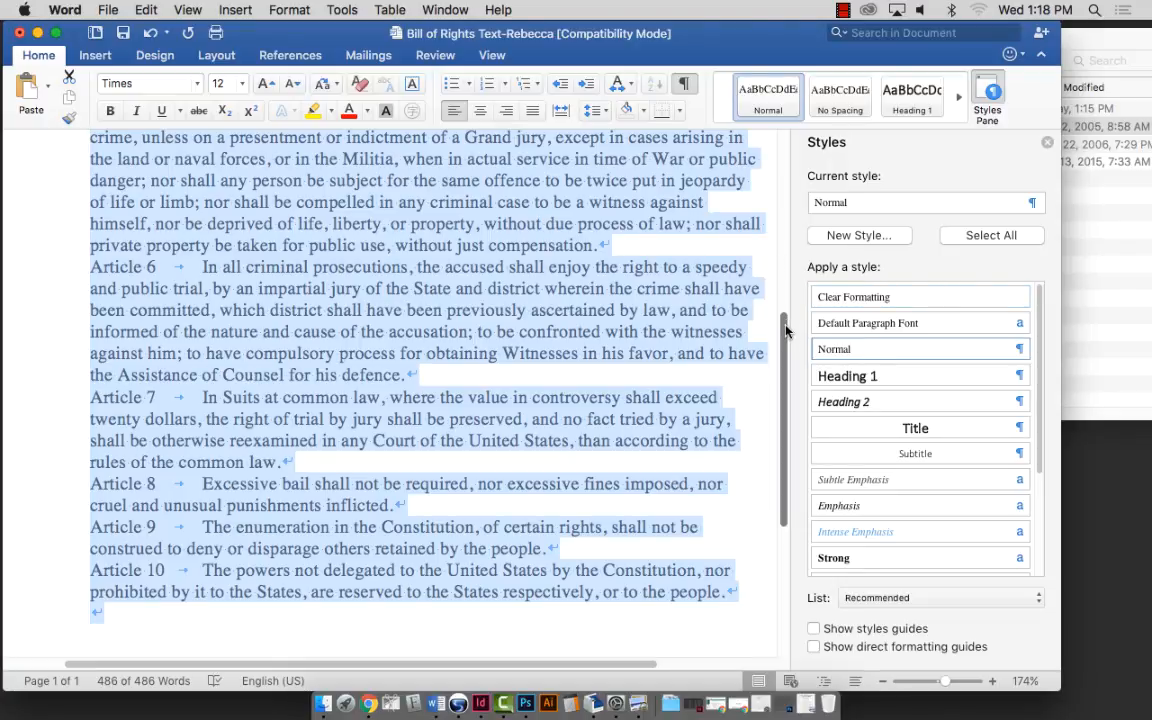
left_click_drag(786, 330, 787, 158)
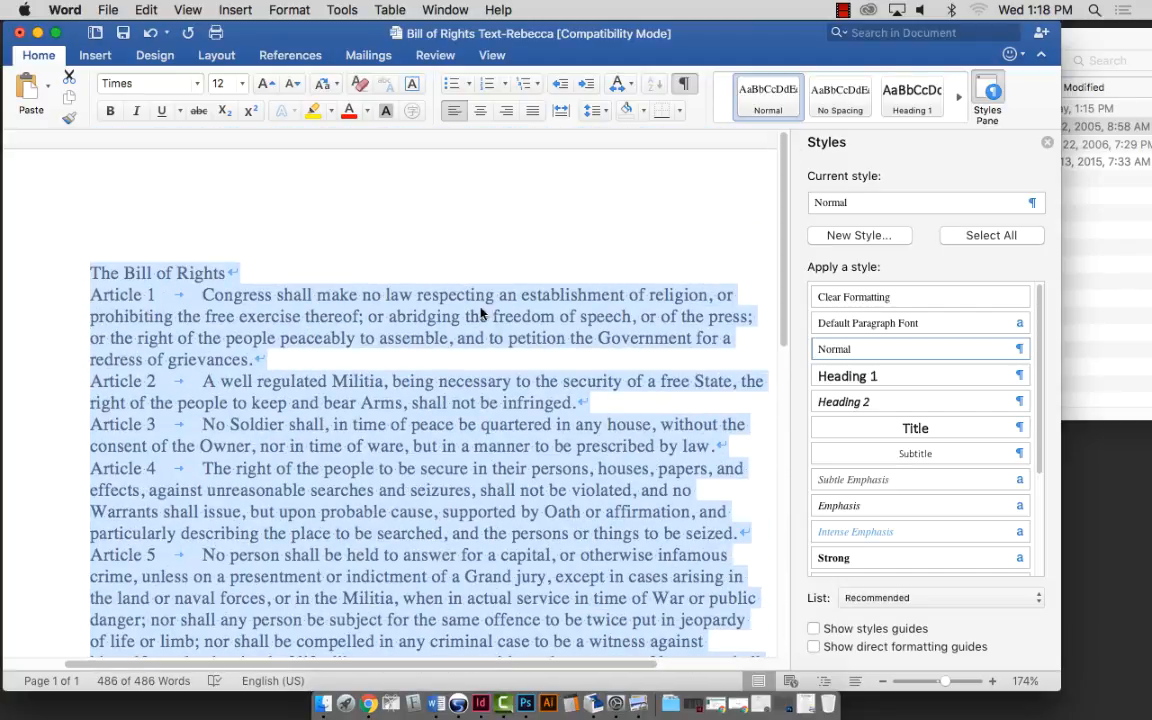
triple_click(386, 318)
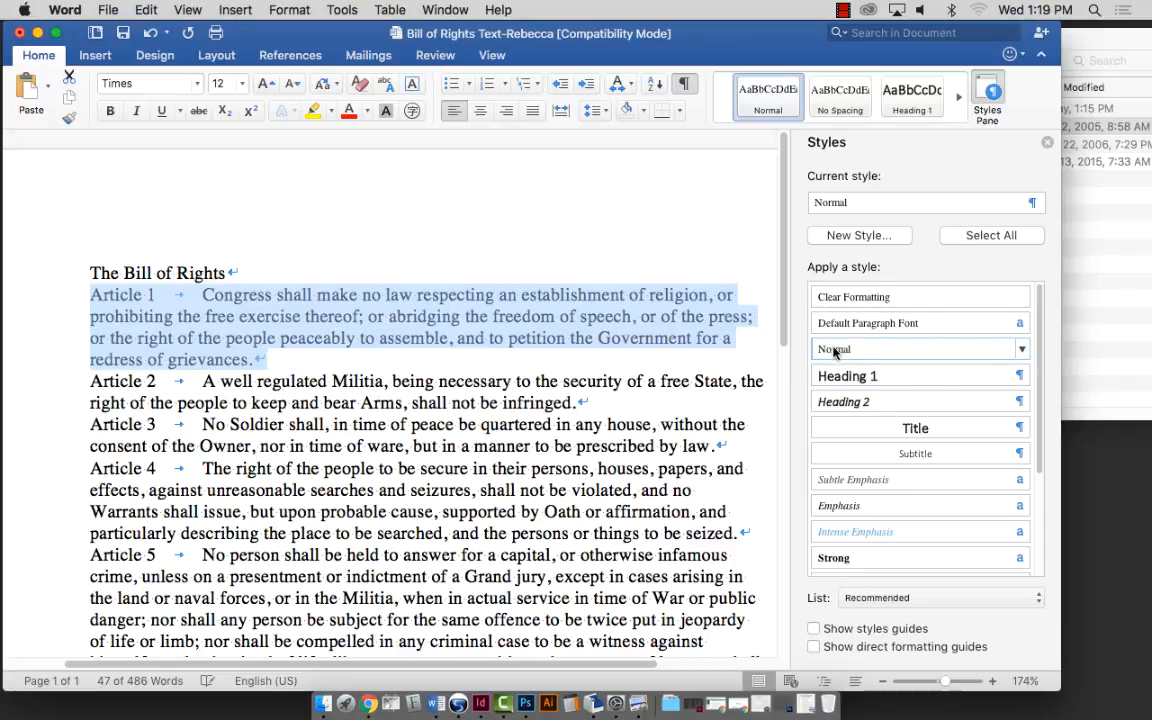
left_click_drag(499, 296, 517, 300)
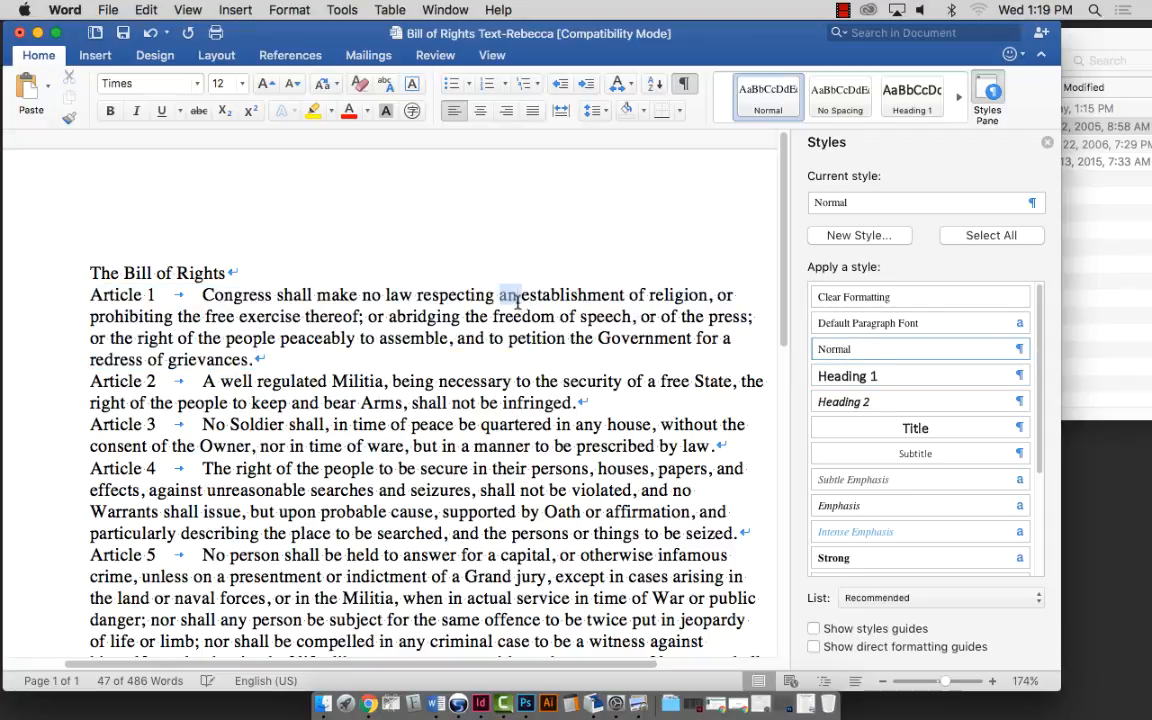
triple_click(517, 300)
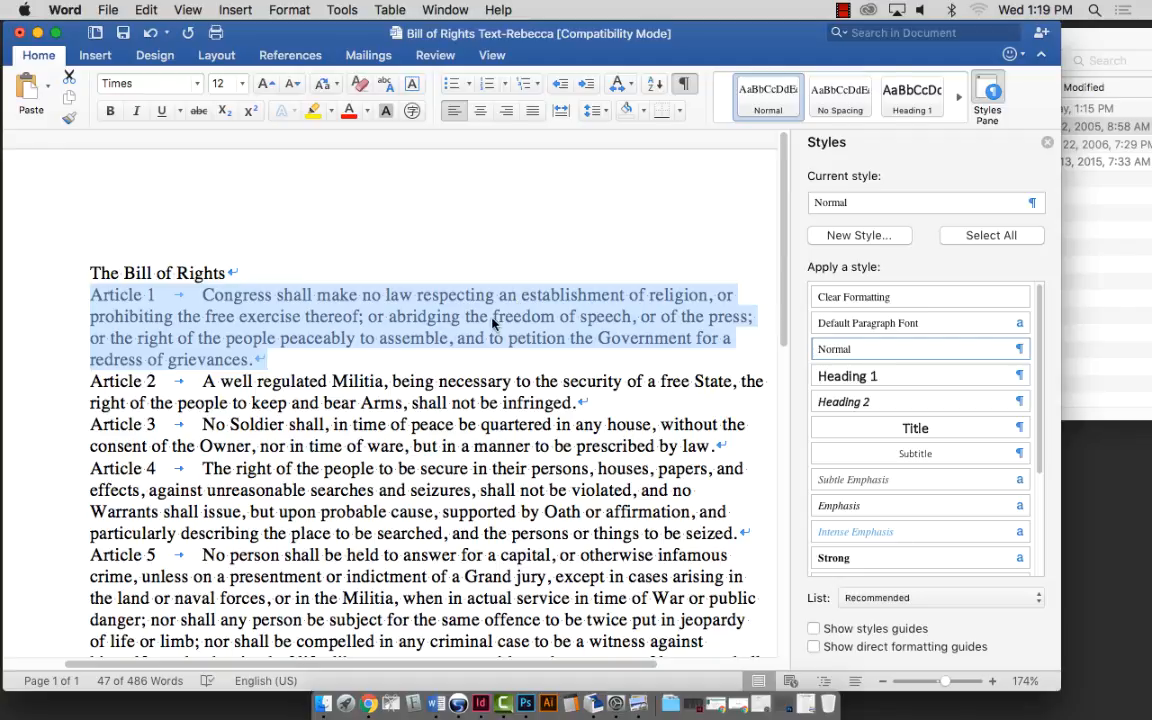
double_click(478, 318)
triple_click(430, 317)
Create a new paragraph style named 'Article Description', based on Normal with Times 12.
left_click(841, 237)
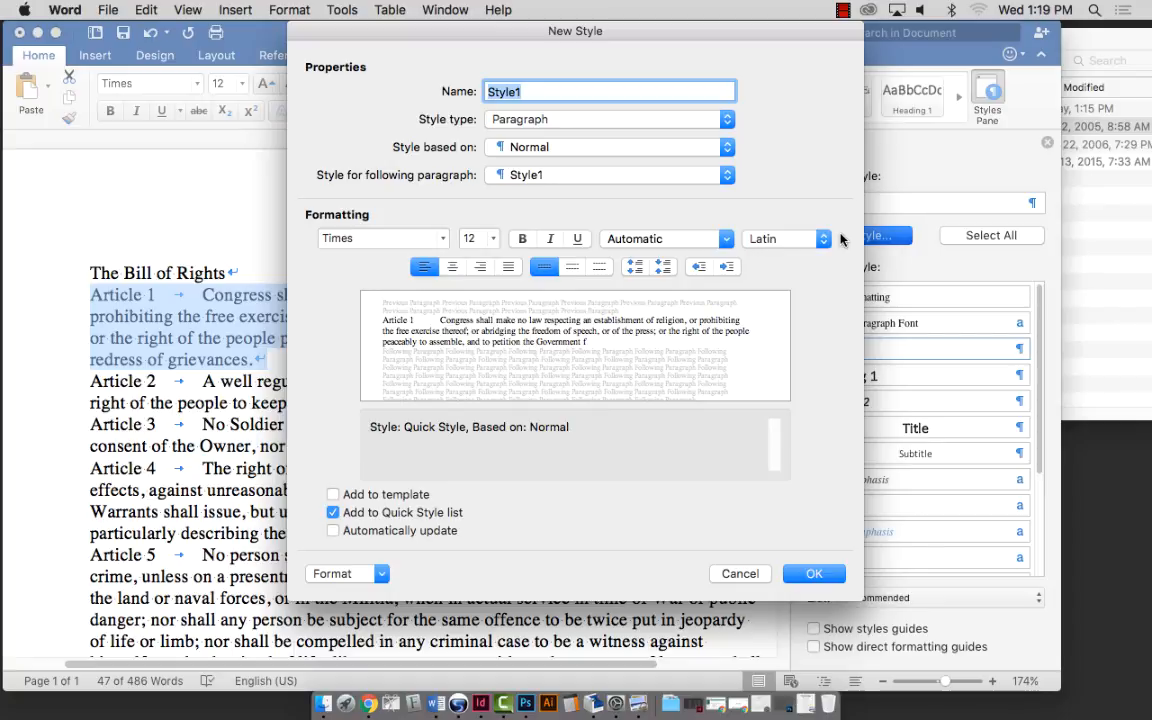
type("Ar")
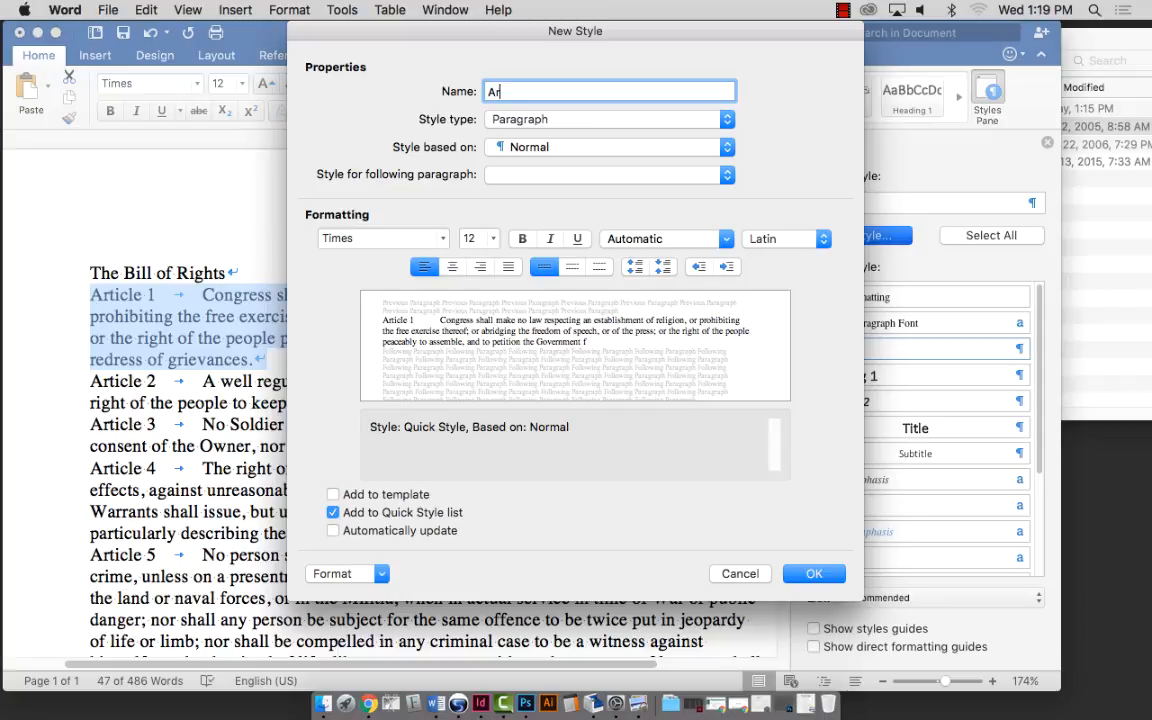
type("ticle ")
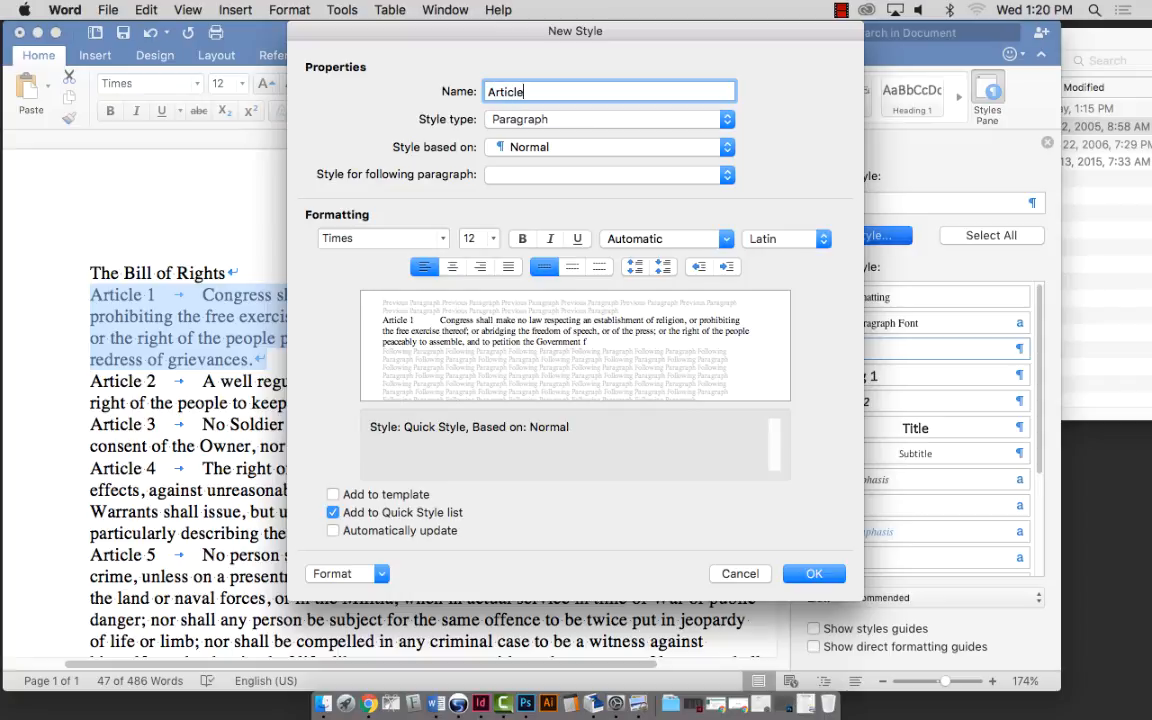
type("Description")
left_click_drag(664, 39, 702, 45)
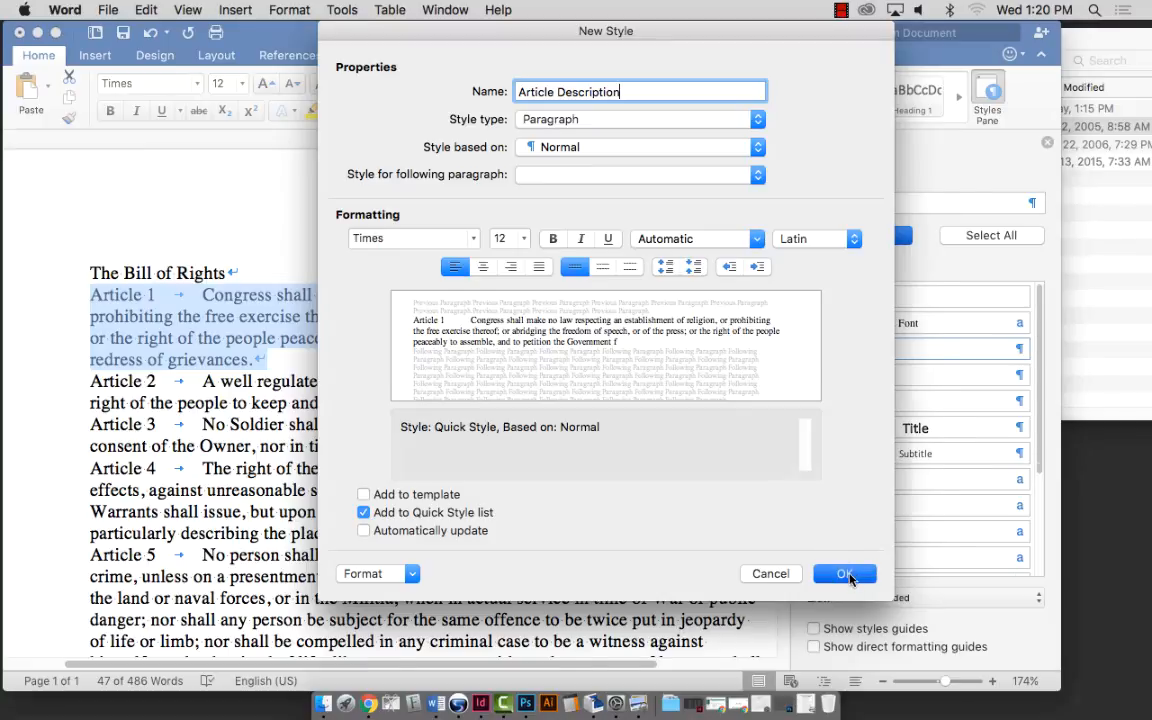
left_click(845, 575)
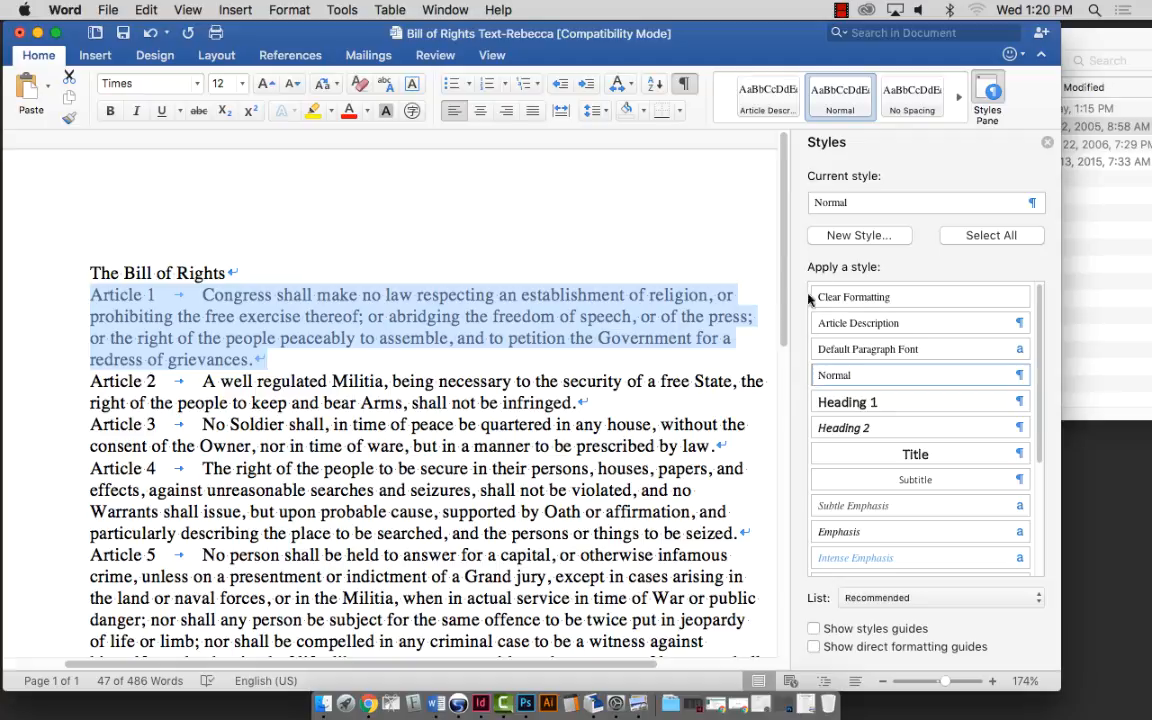
Apply Article Description to Article 1 and set the page view to 94%.
left_click(860, 325)
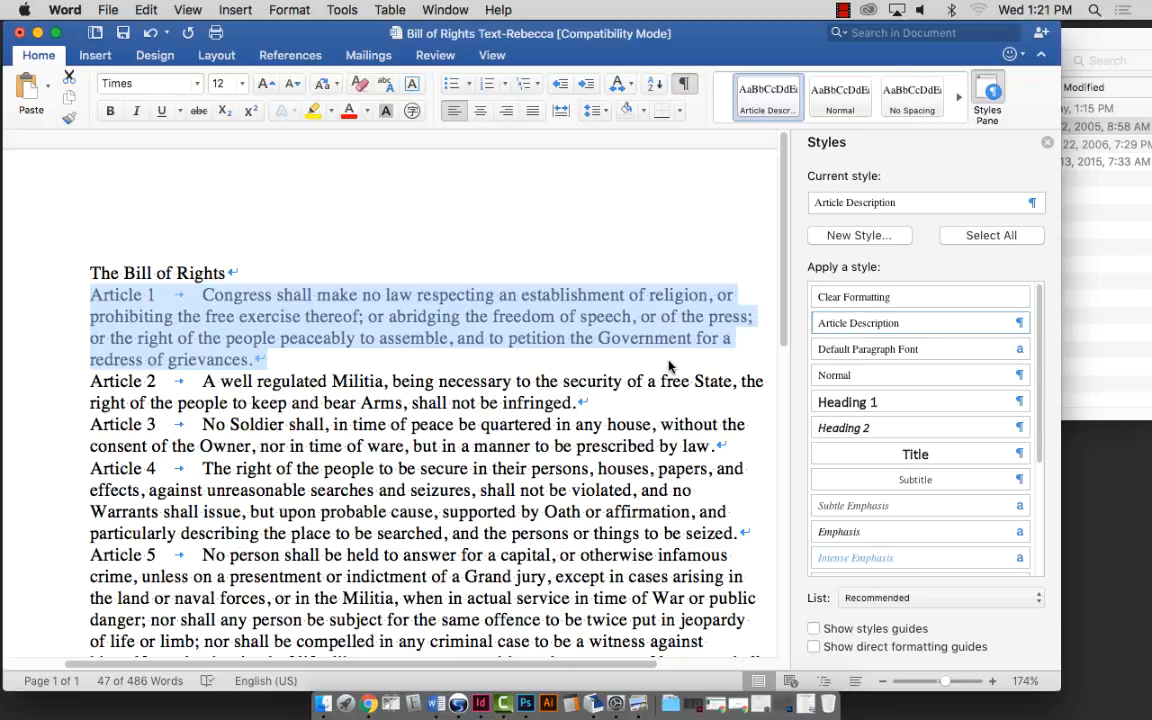
left_click(340, 358)
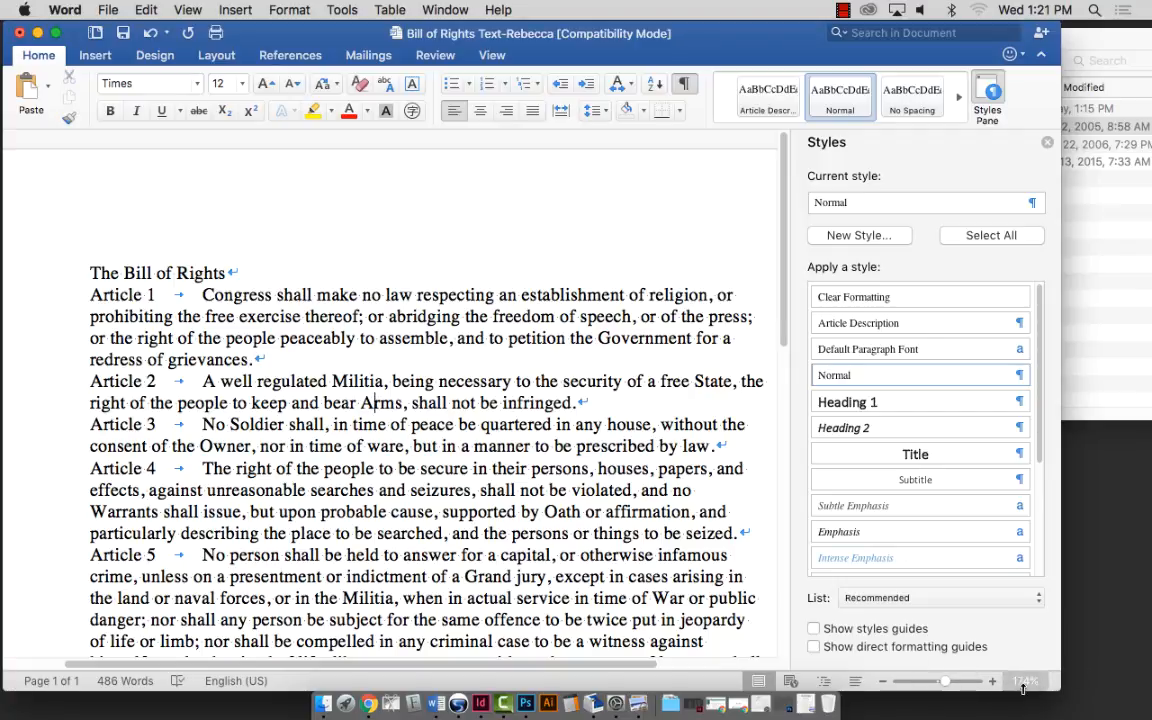
left_click(940, 687)
left_click_drag(935, 687, 938, 687)
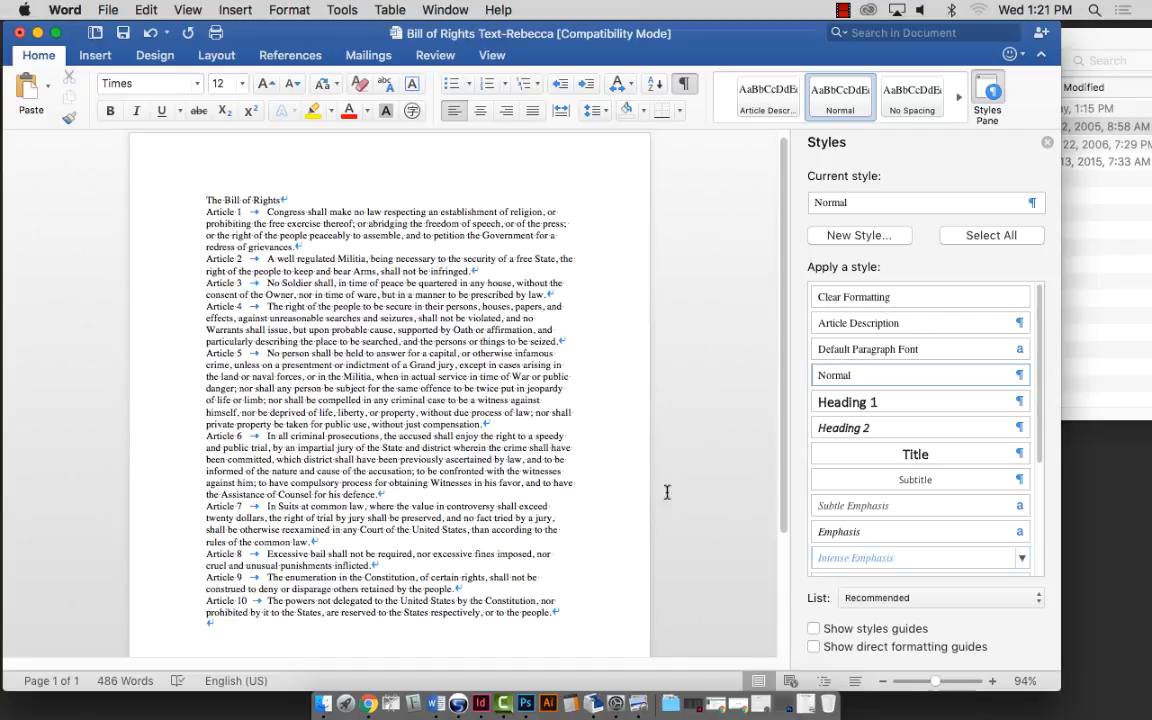
Select Article 1 through the end of the document and apply Article Description.
left_click(195, 212)
left_click(207, 212)
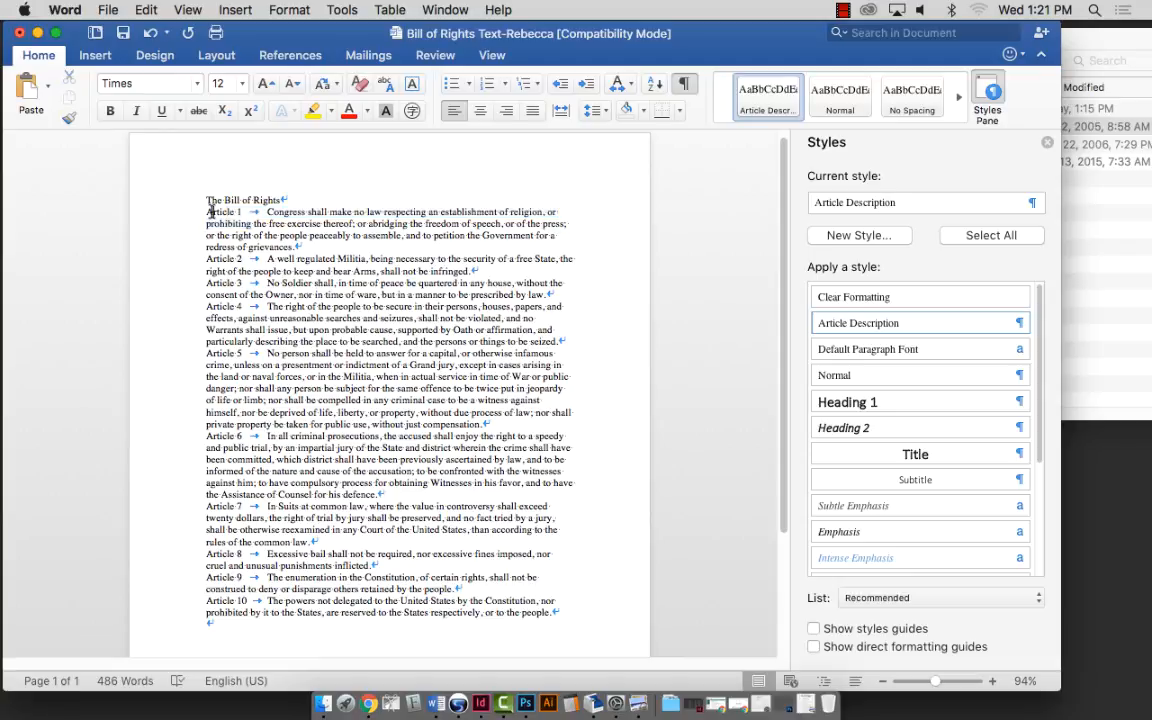
left_click_drag(207, 212, 487, 554)
scroll(371, 407, "up", 5)
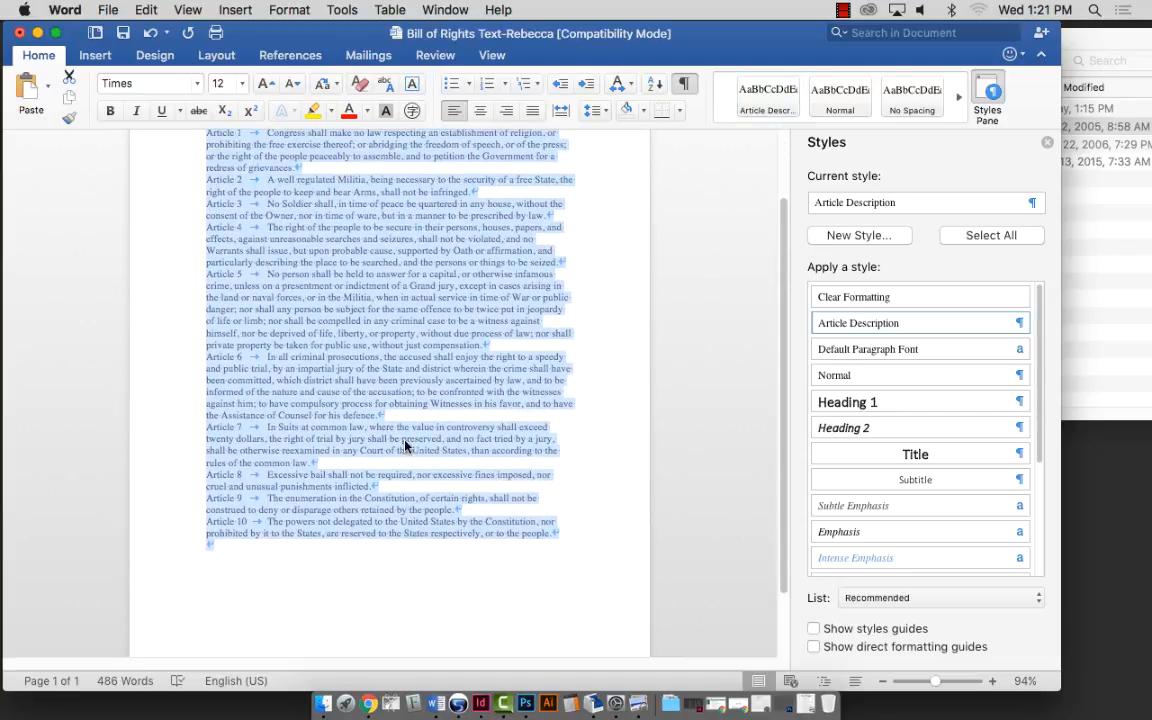
scroll(396, 437, "up", 1)
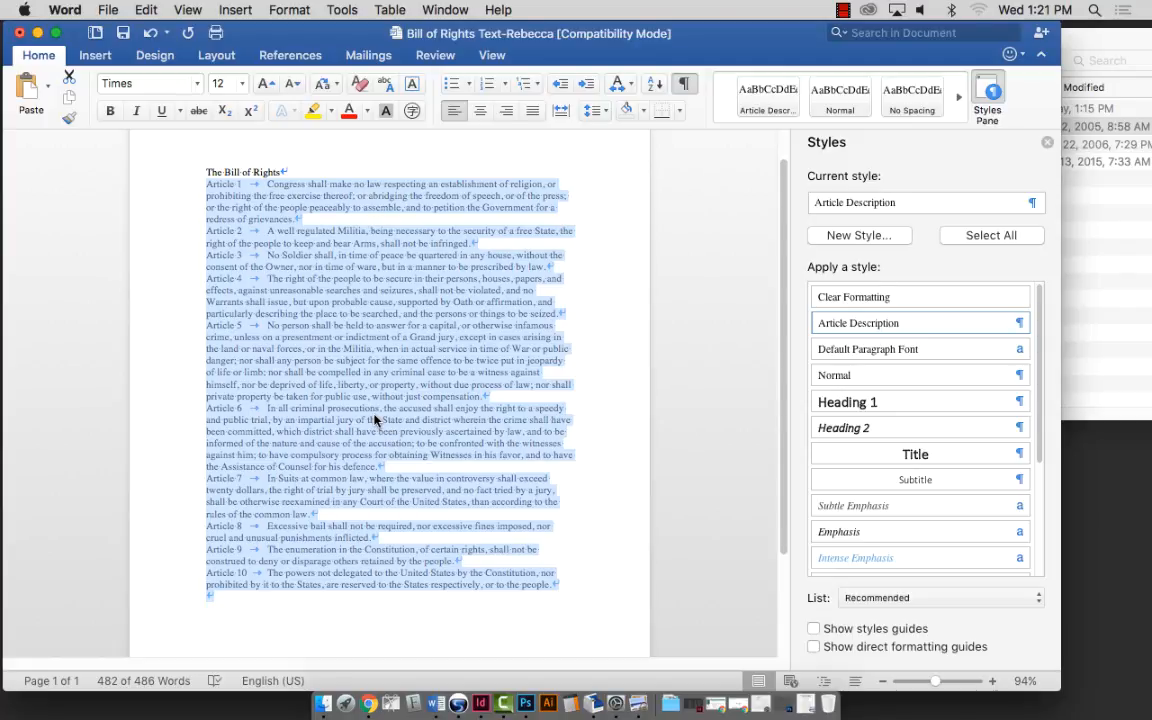
left_click(846, 323)
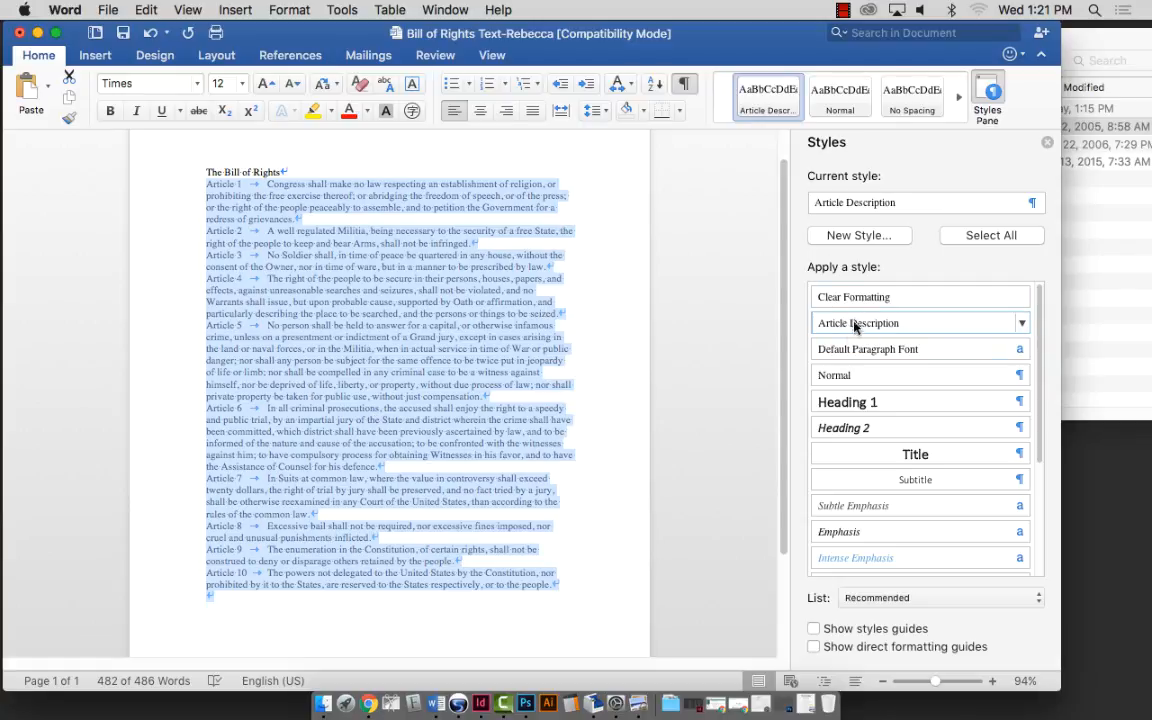
mouse_move(892, 331)
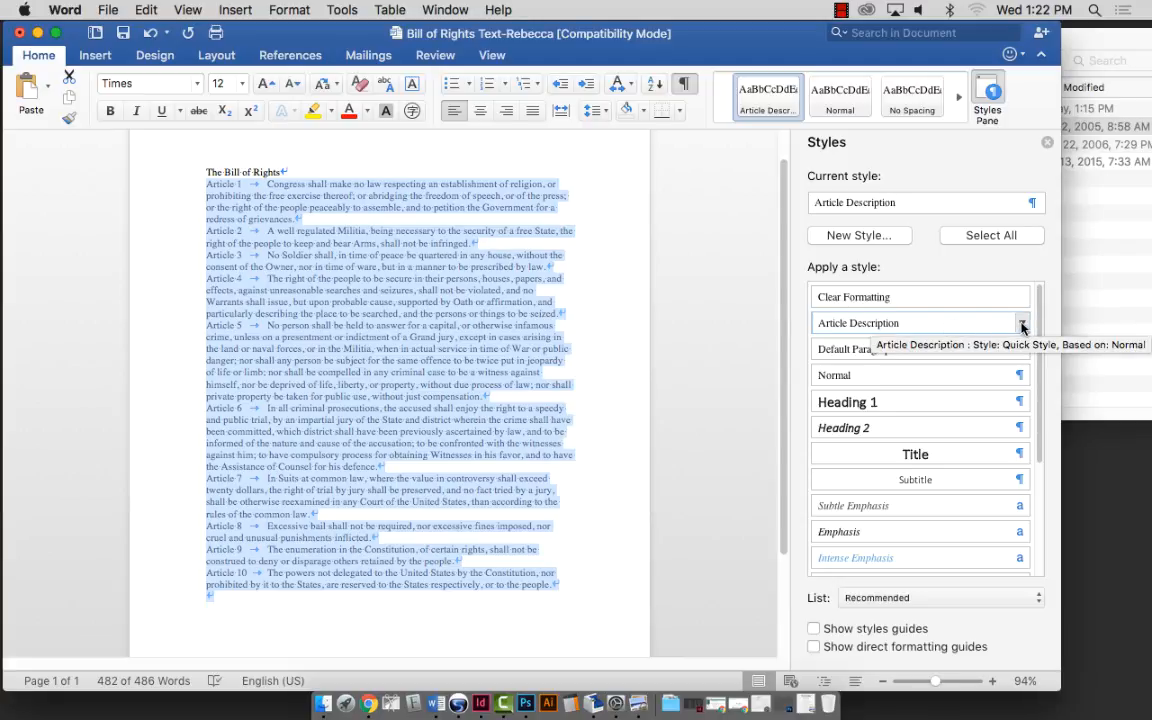
Modify the Article Description style's font to Adobe Caslon Pro Regular, keeping the size at 12 pt.
left_click(1022, 325)
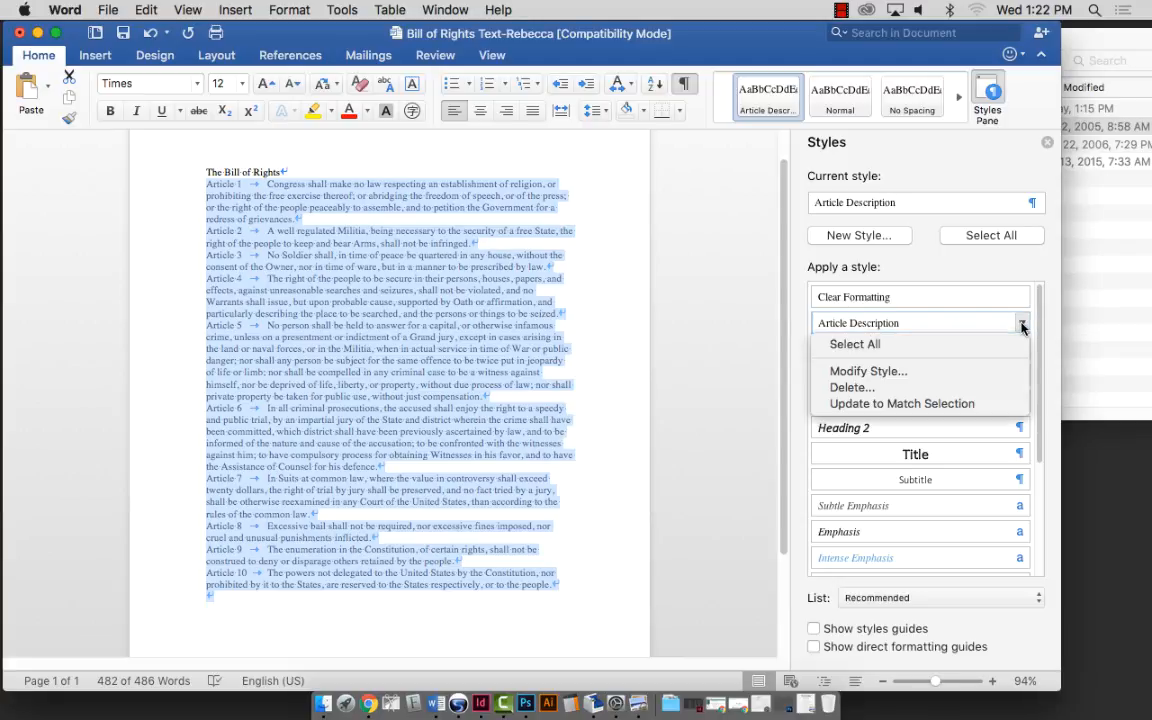
left_click(912, 374)
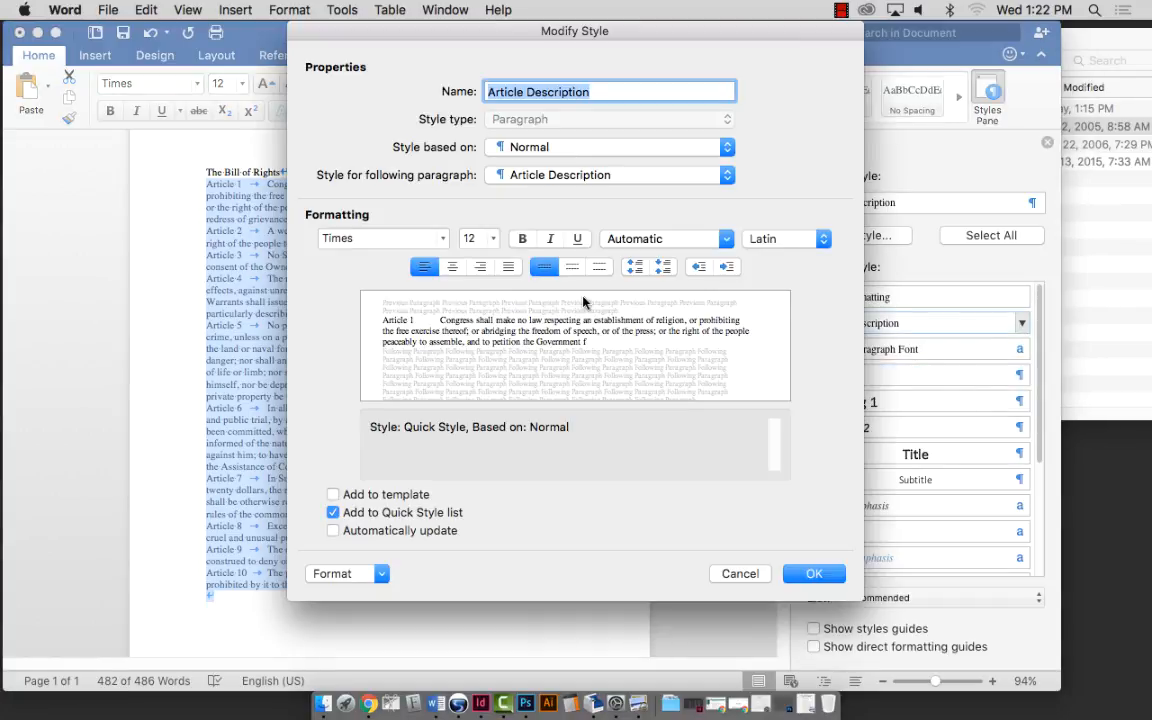
left_click(442, 241)
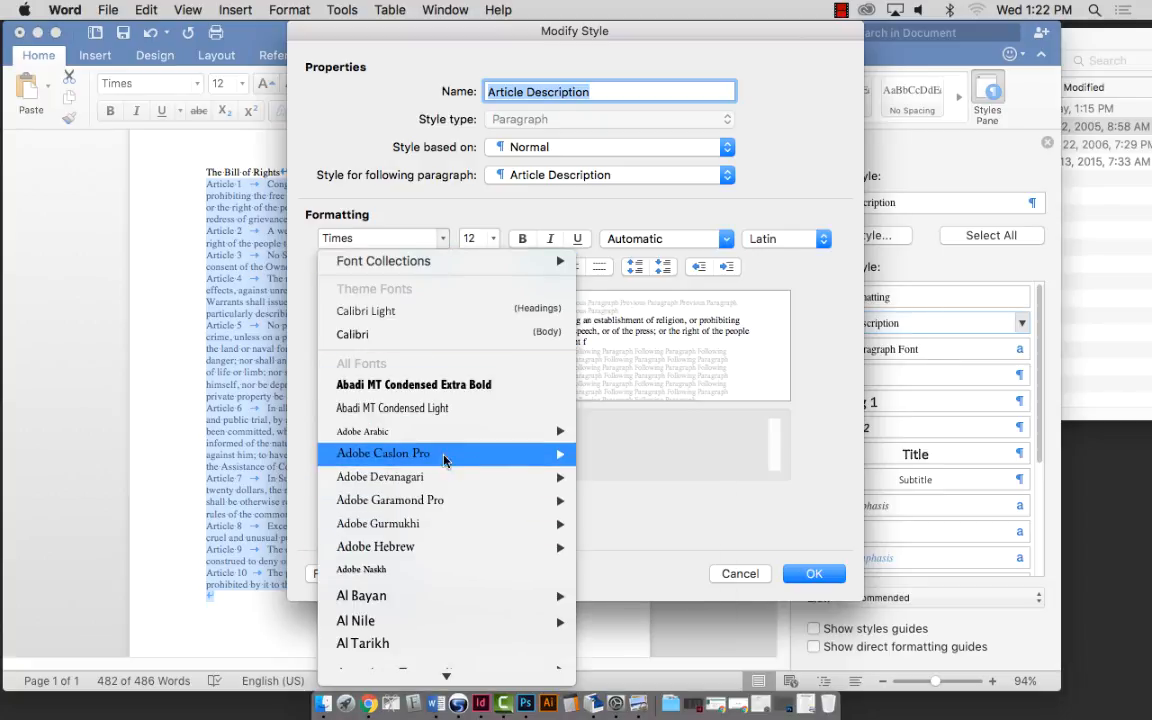
mouse_move(445, 455)
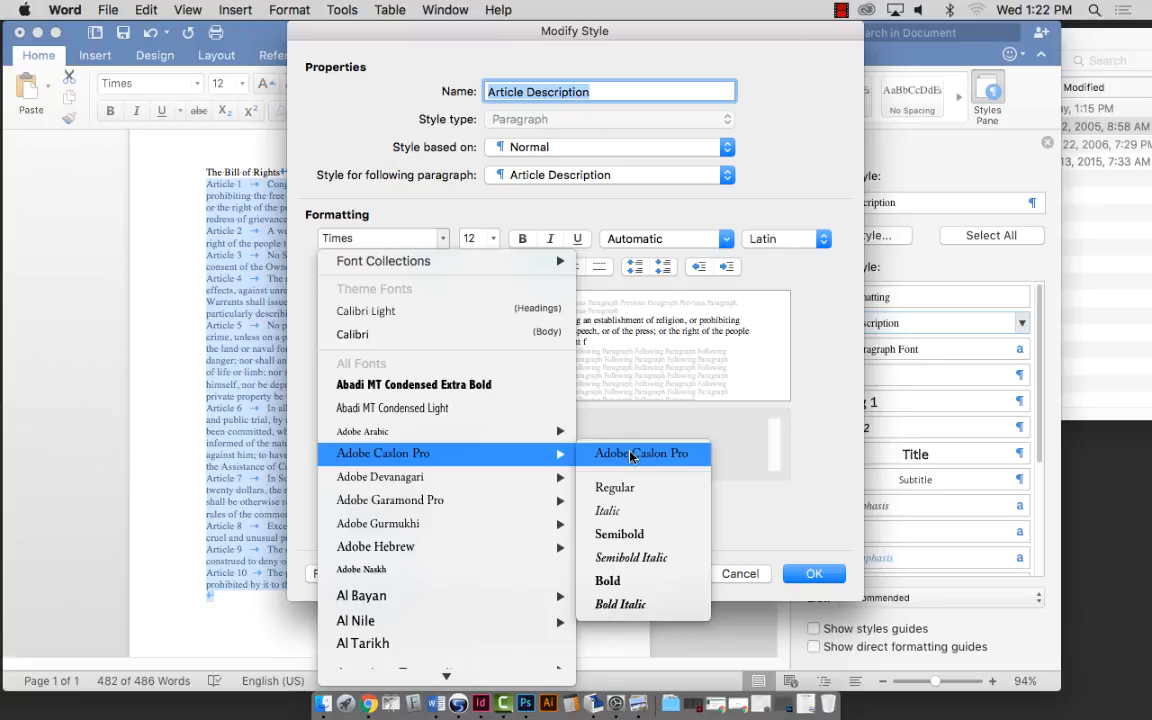
left_click(628, 491)
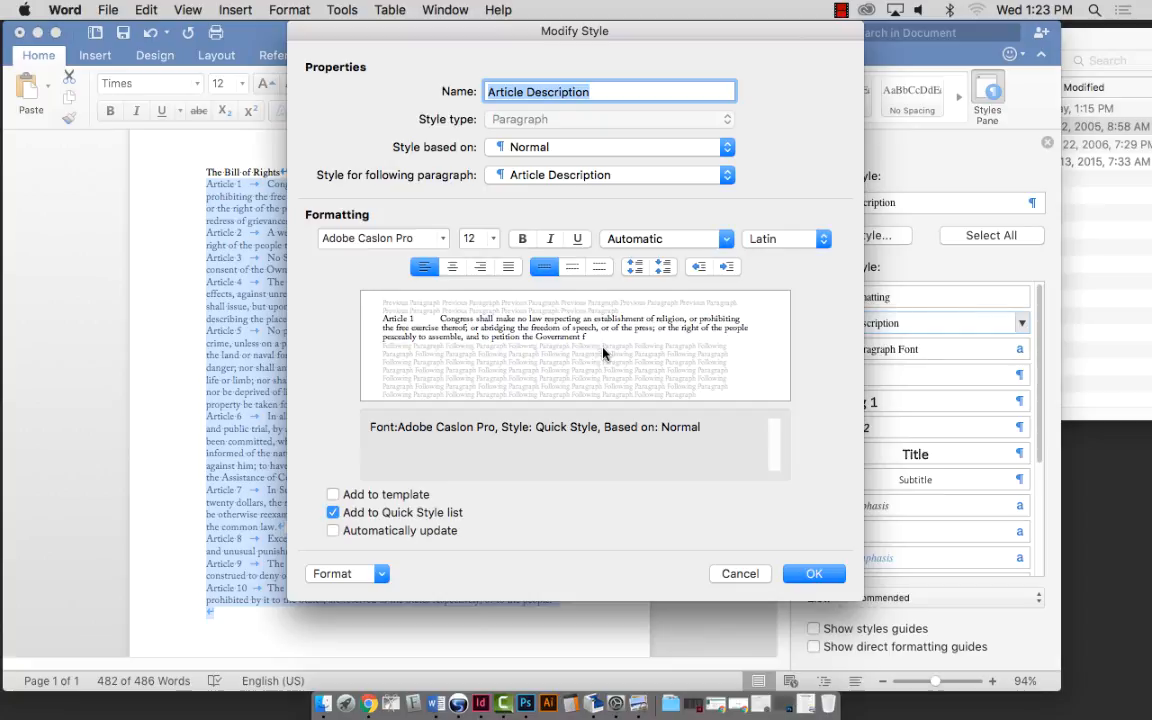
left_click(495, 246)
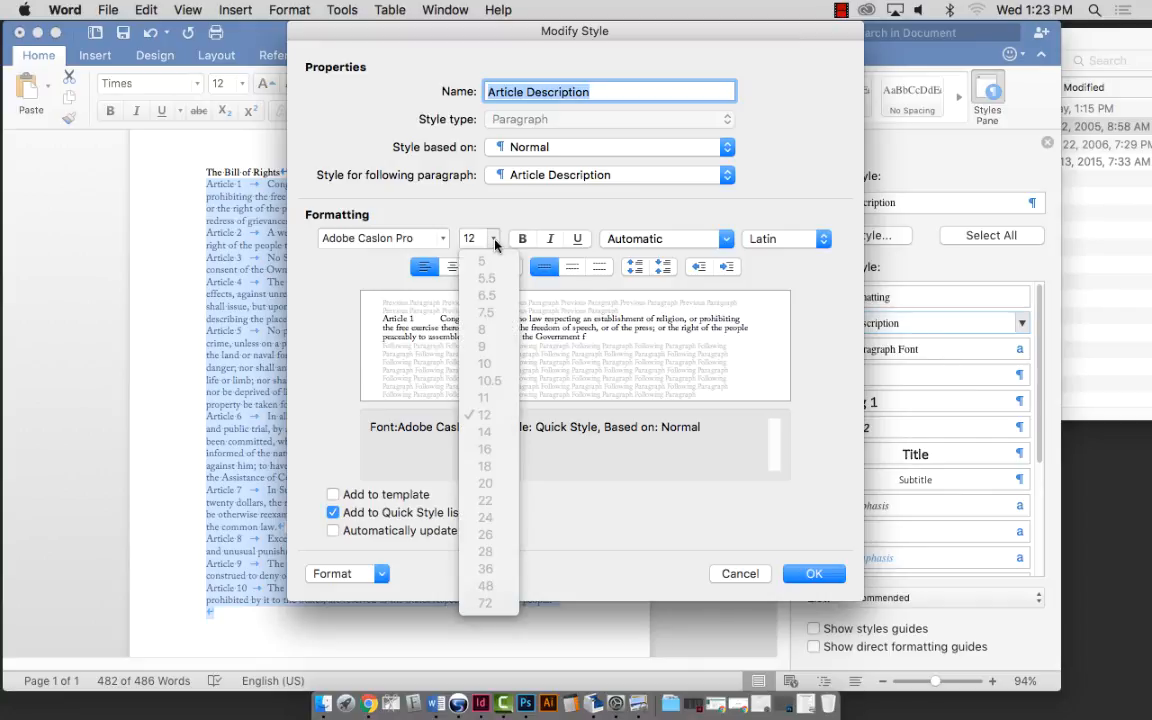
left_click(491, 403)
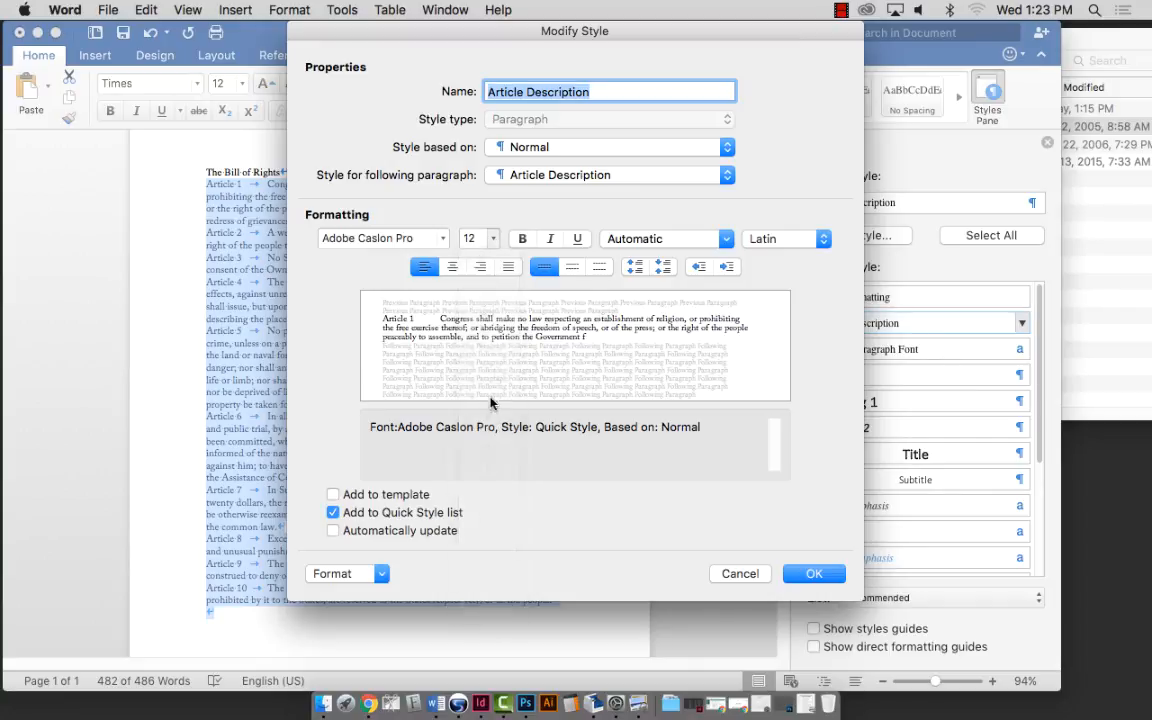
left_click(493, 240)
left_click(503, 231)
left_click(812, 573)
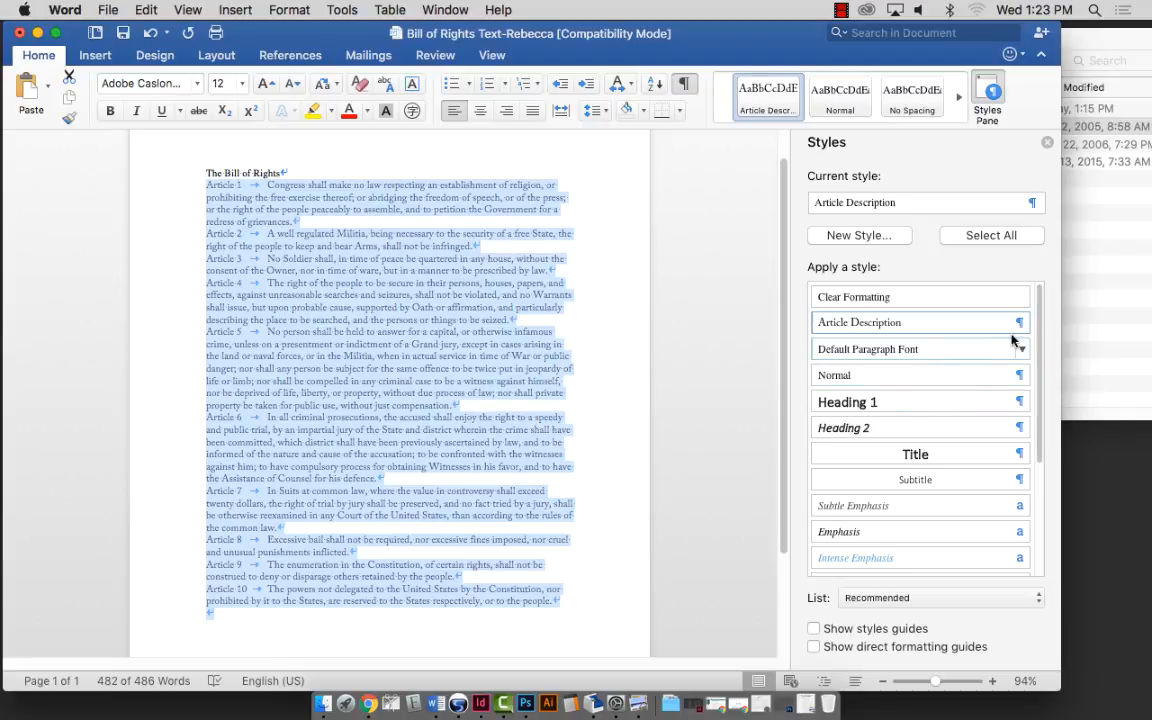
Change the Article Description style's font size from 12 pt to 10 pt.
right_click(933, 322)
left_click(880, 371)
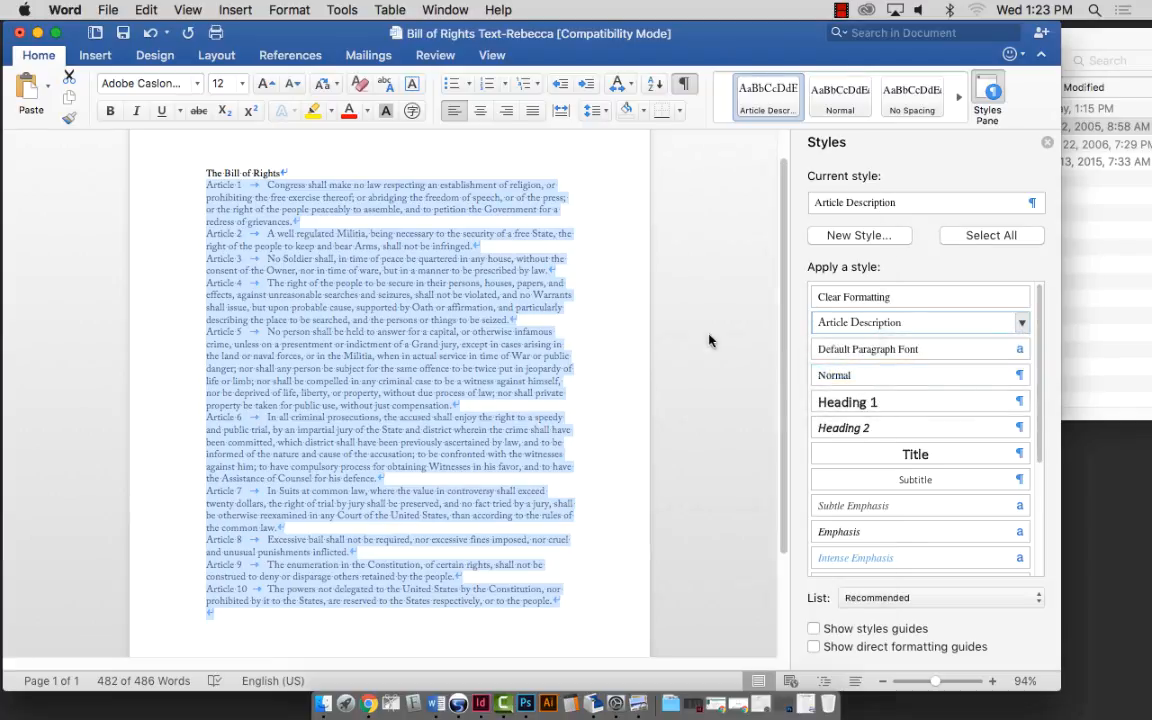
left_click(474, 238)
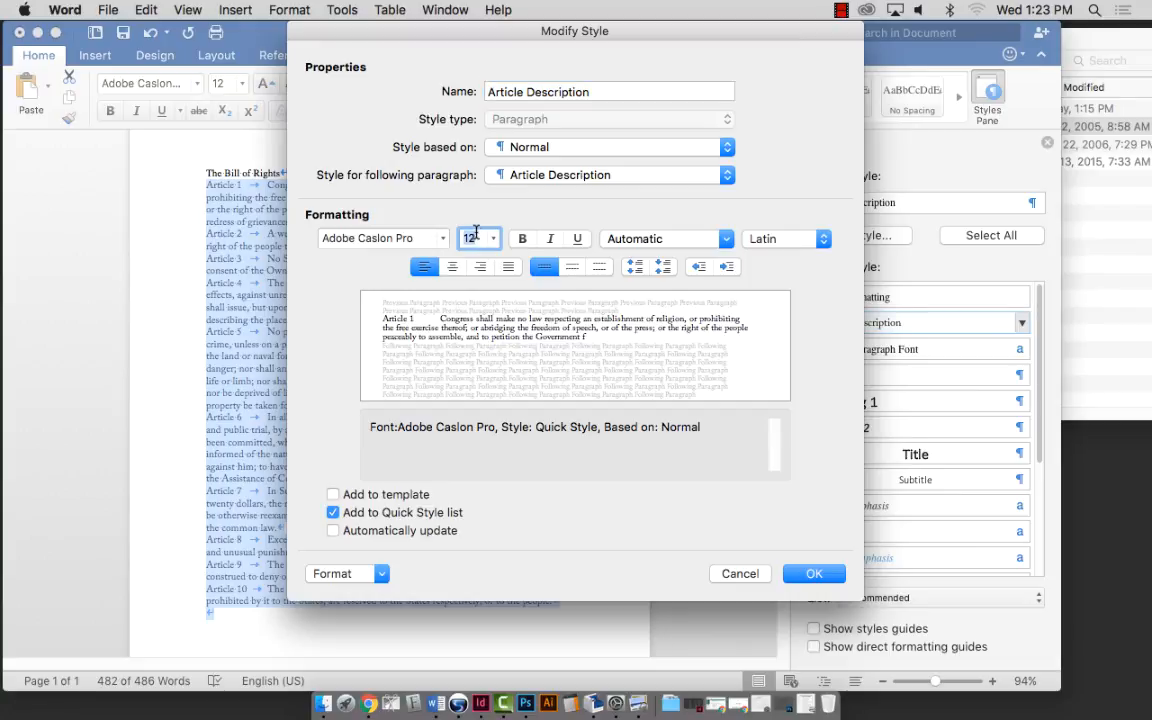
type("10")
key("Tab")
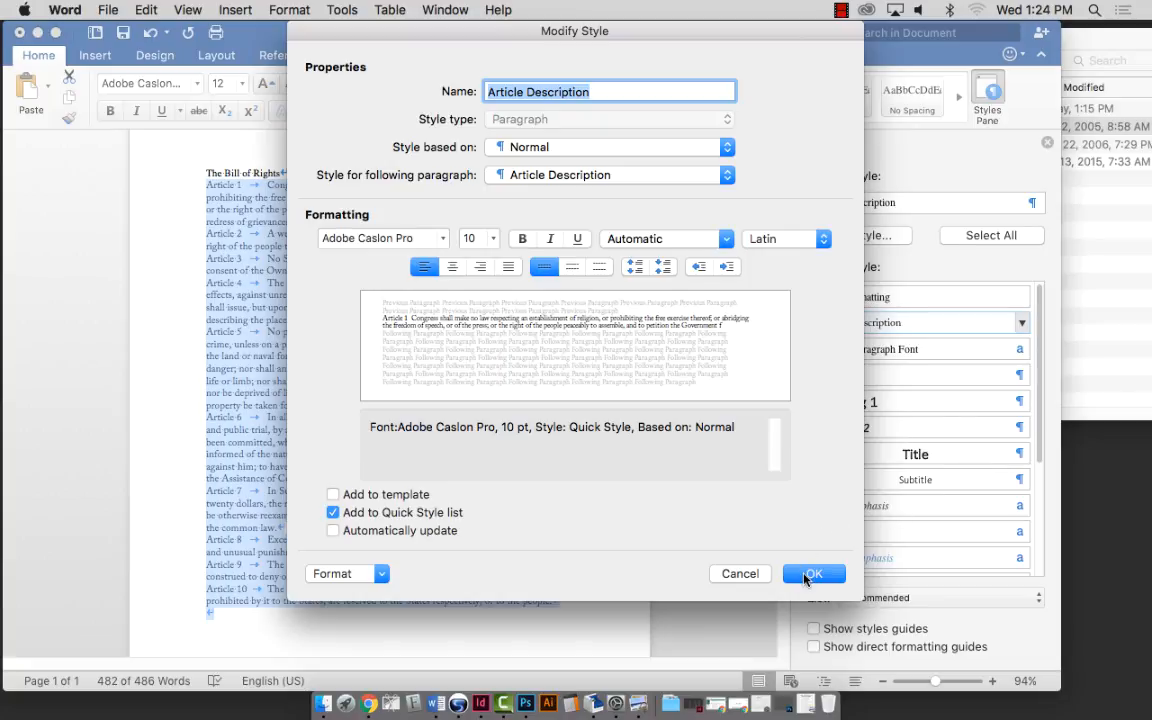
left_click(810, 574)
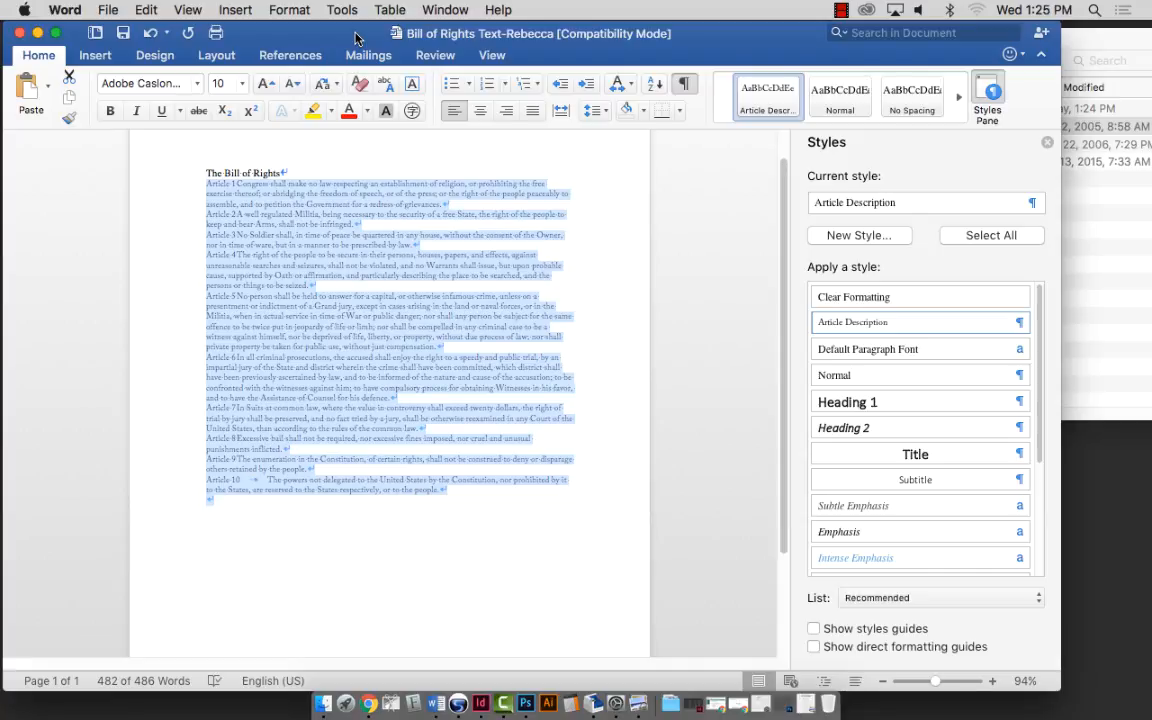
Close the Word document and launch InDesign from the Dock.
left_click(18, 33)
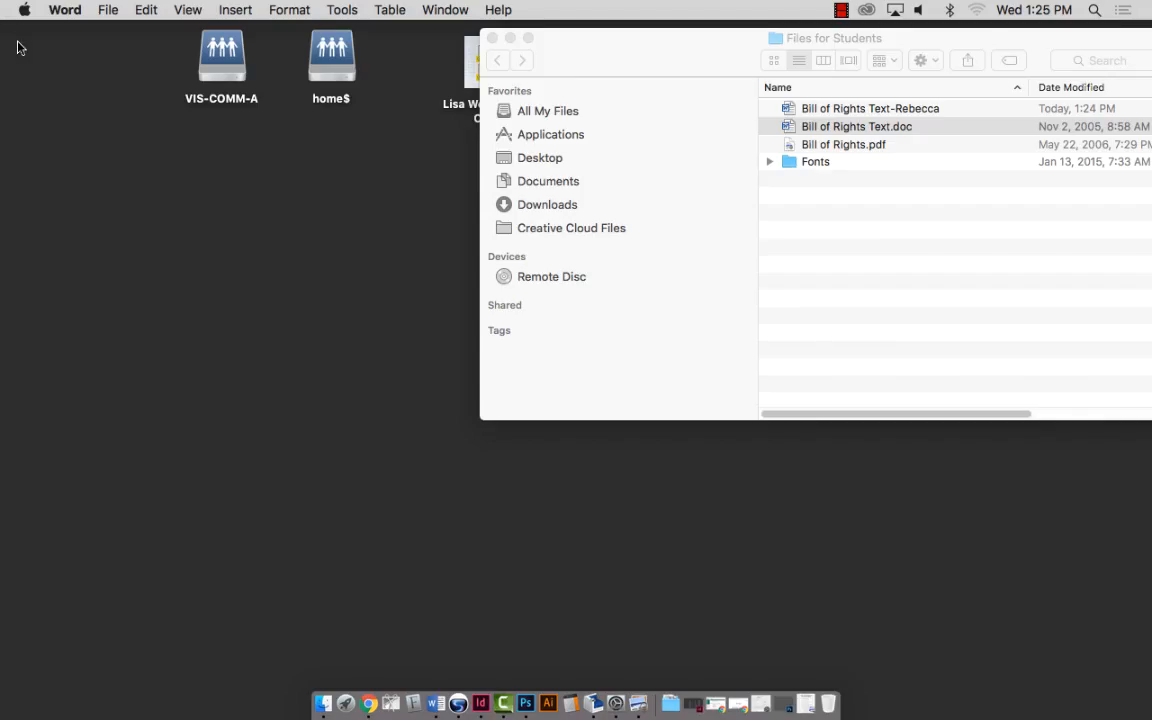
left_click(481, 705)
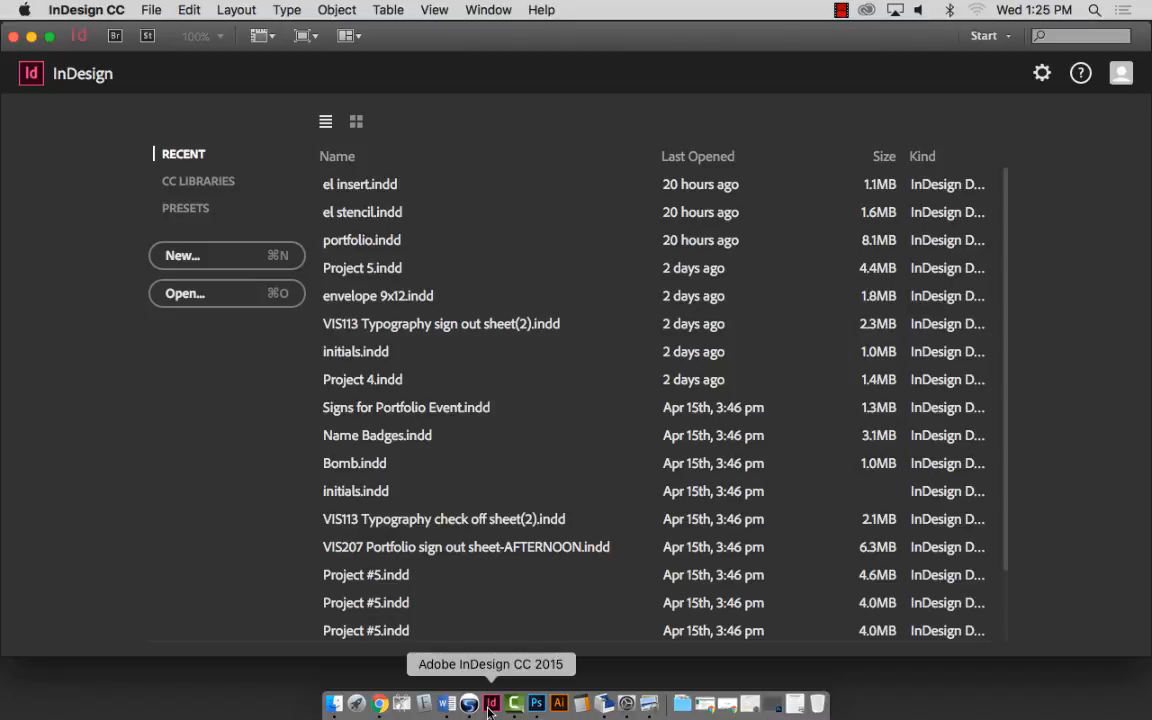
Set up a new Letter-size document with Facing Pages turned off.
left_click(150, 10)
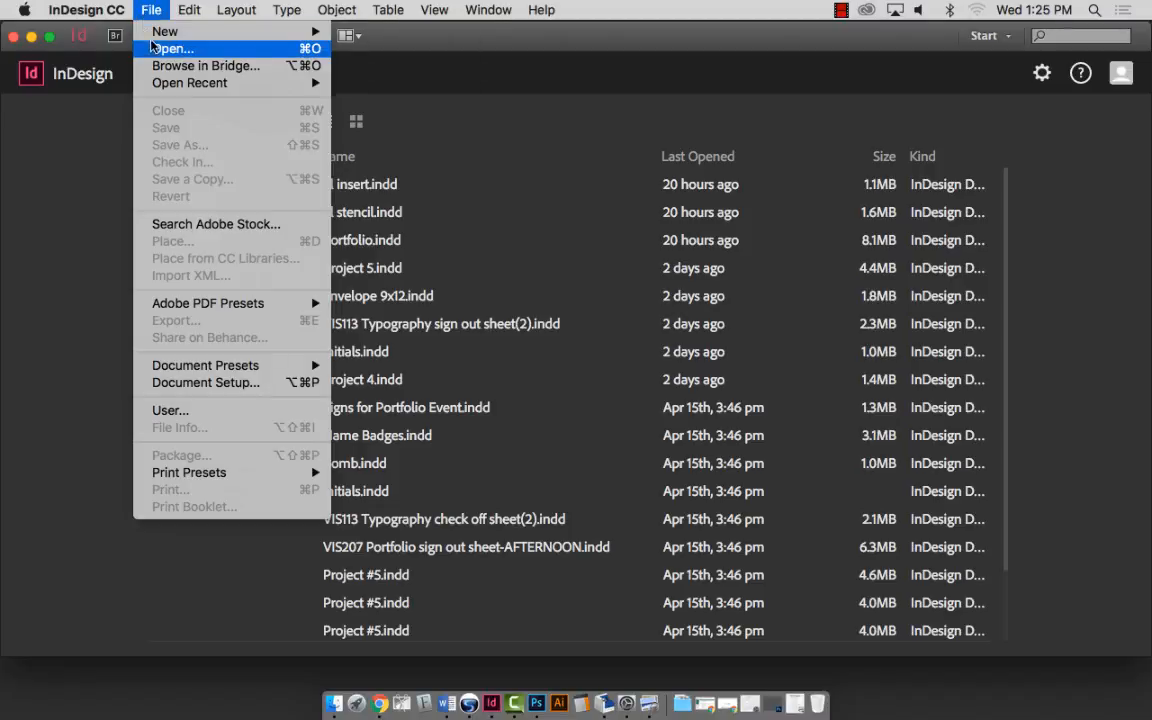
mouse_move(158, 32)
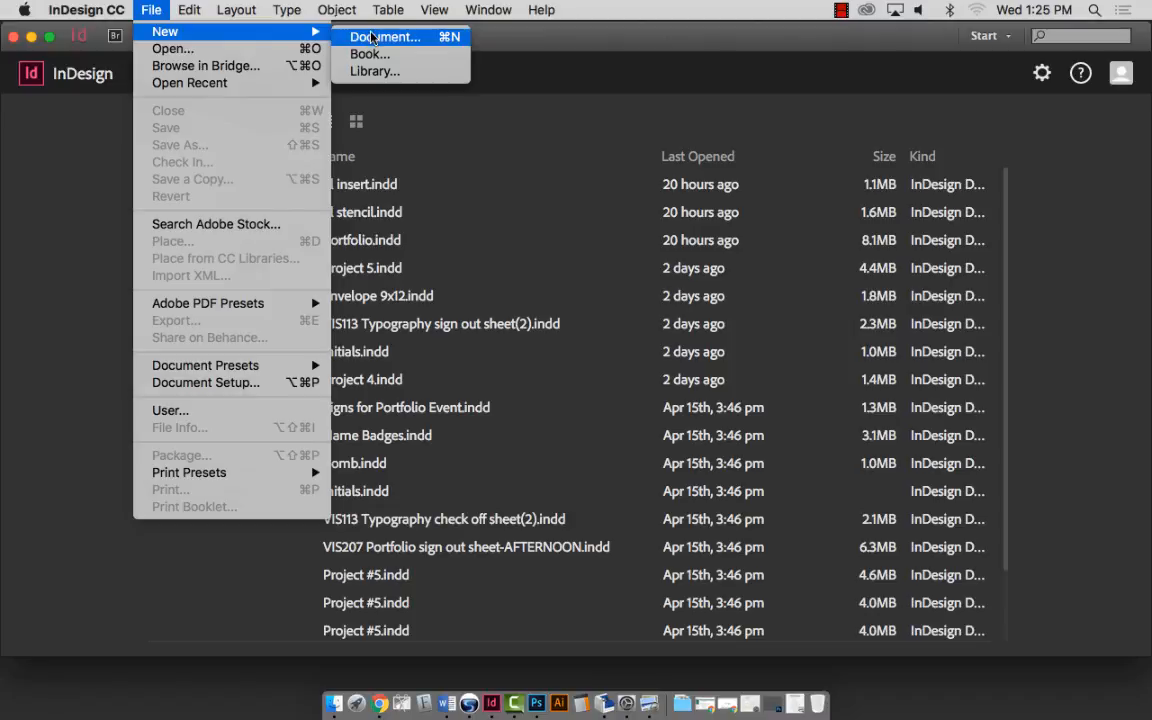
left_click(341, 36)
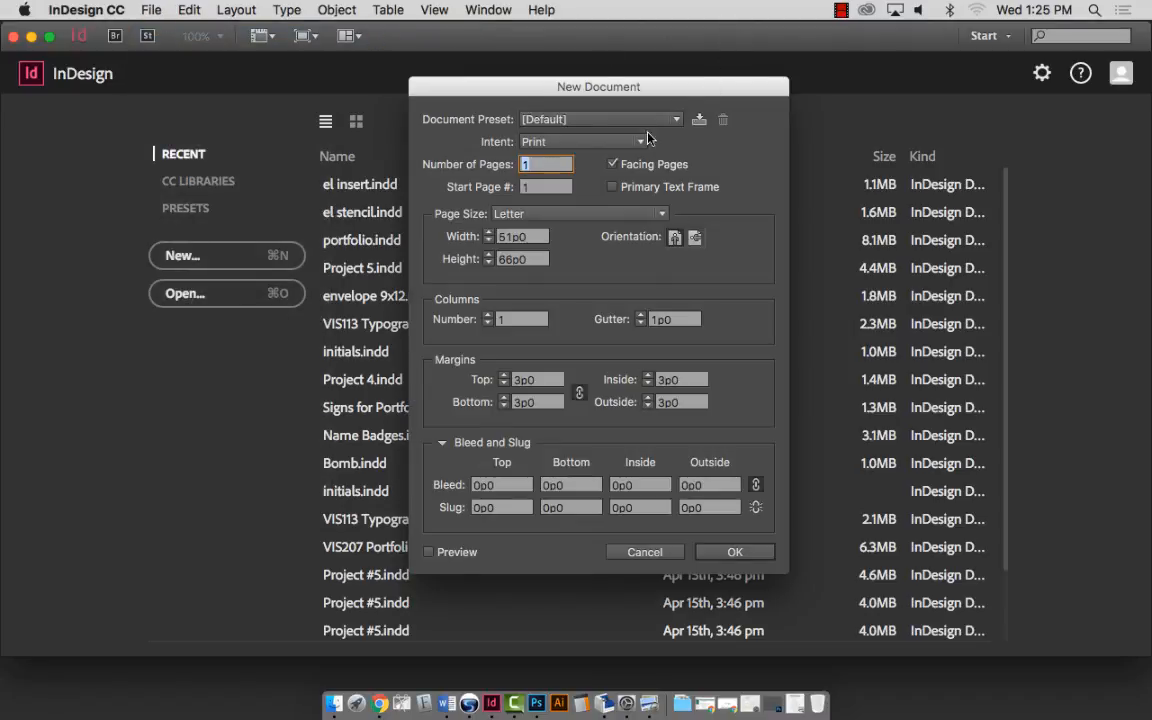
left_click(613, 165)
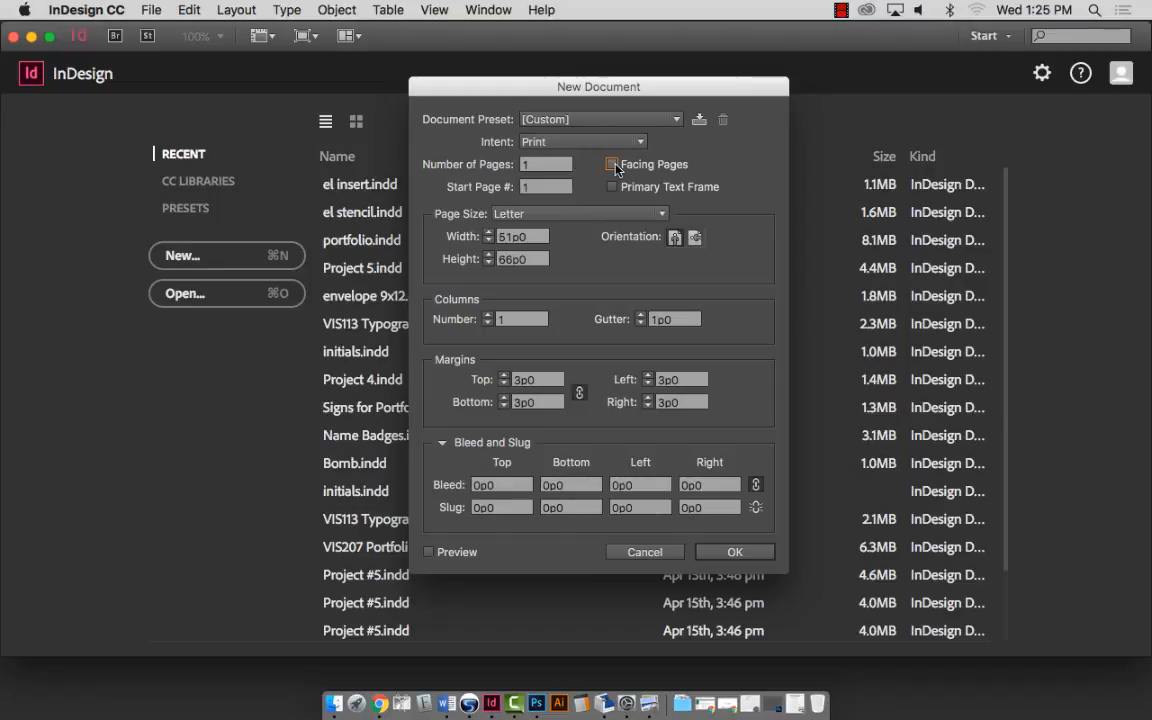
left_click(551, 215)
left_click(551, 215)
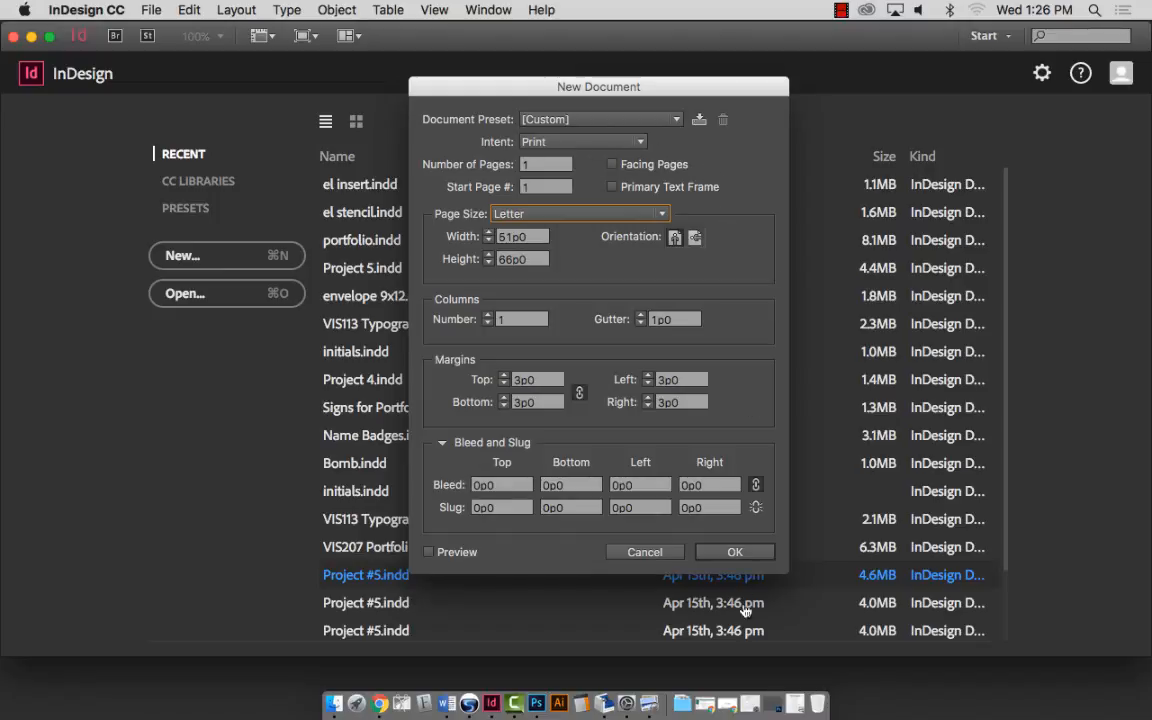
left_click(736, 552)
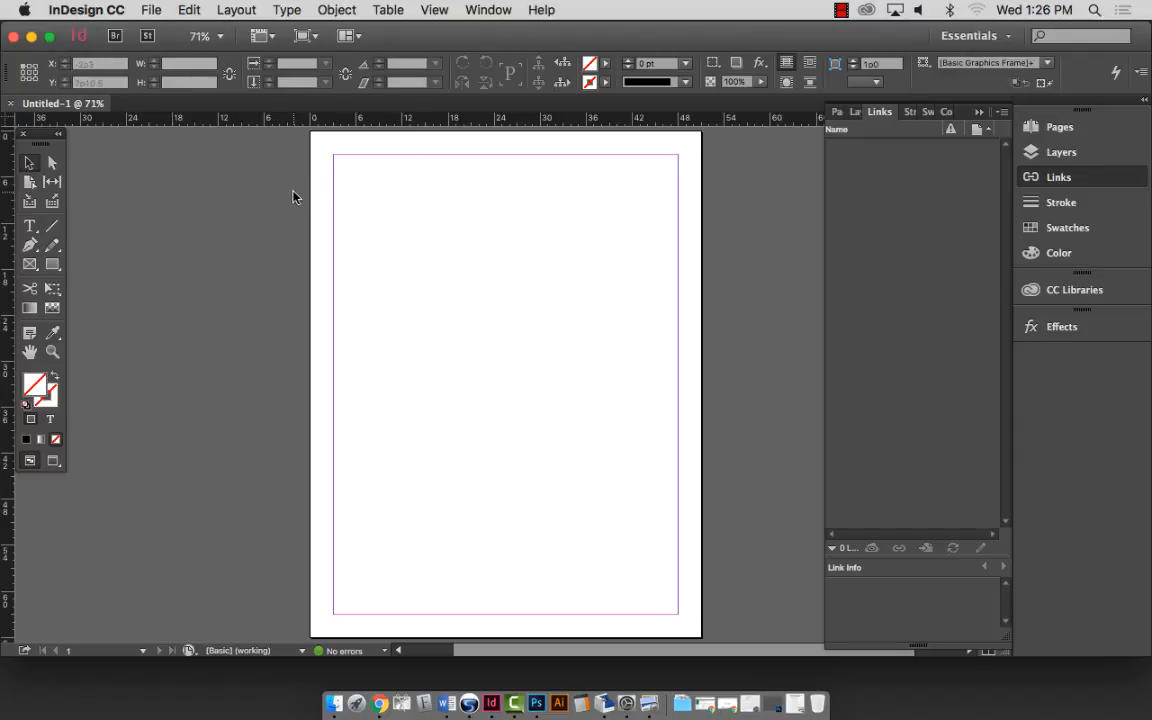
Place the Bill of Rights text file from Files for Students into a 45p0 by 60p0 margin frame.
key("super+d")
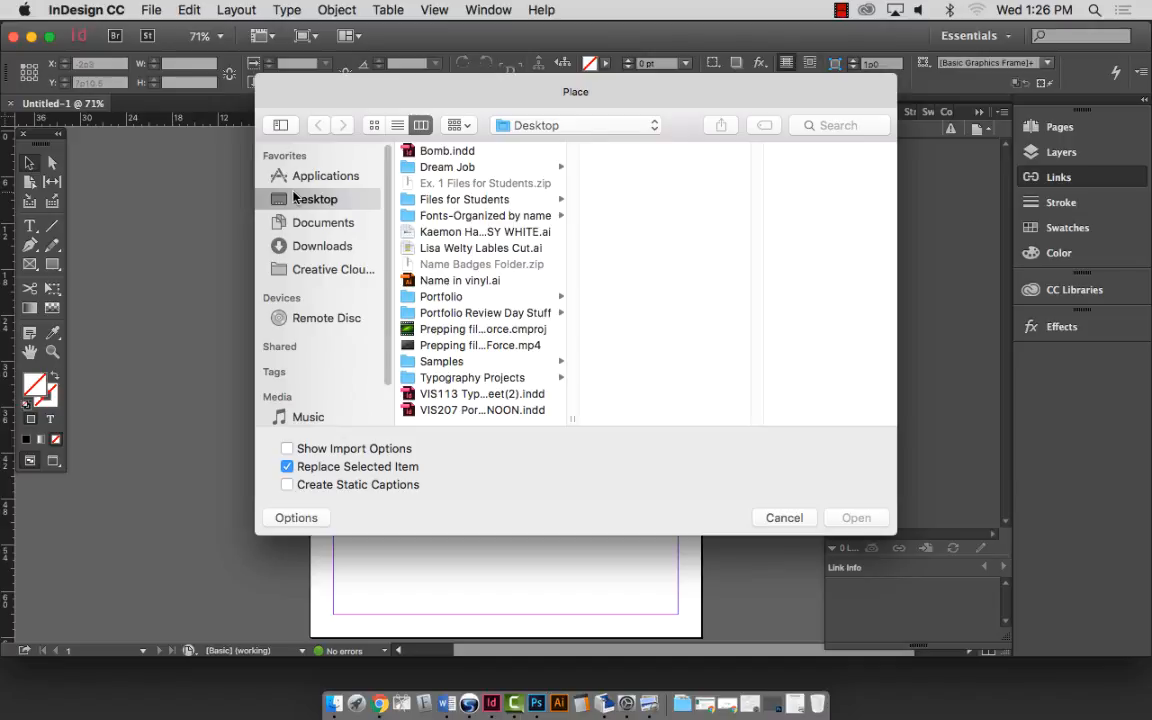
left_click(118, 10)
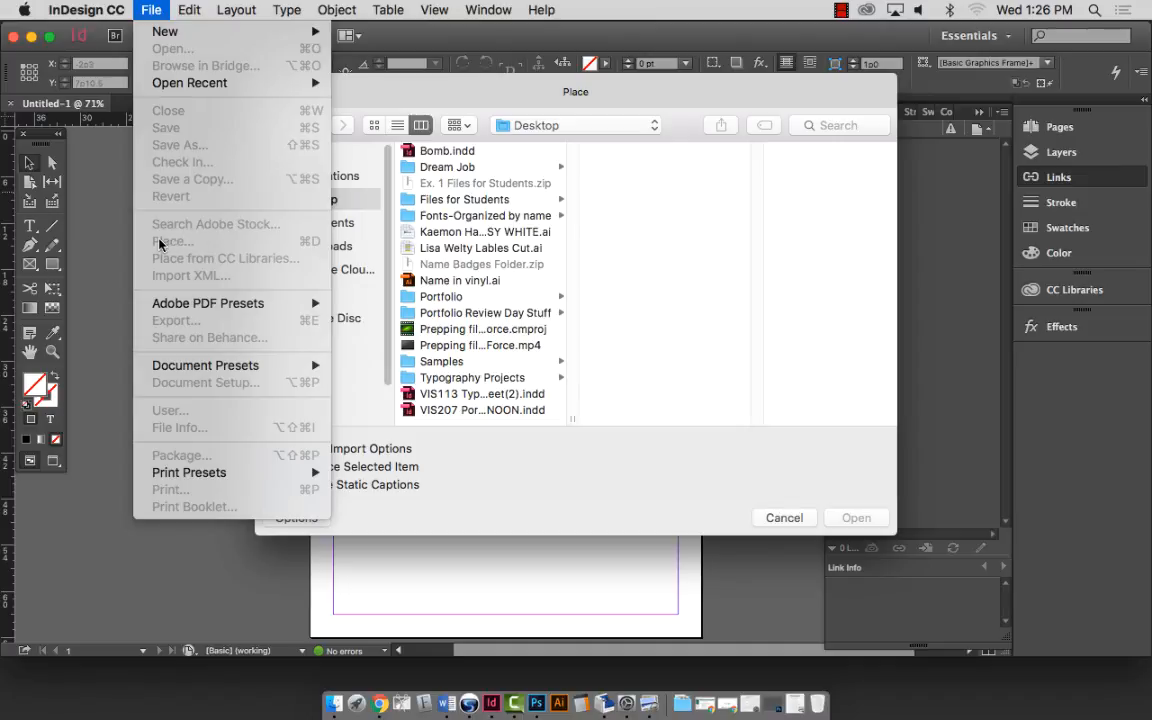
left_click(610, 91)
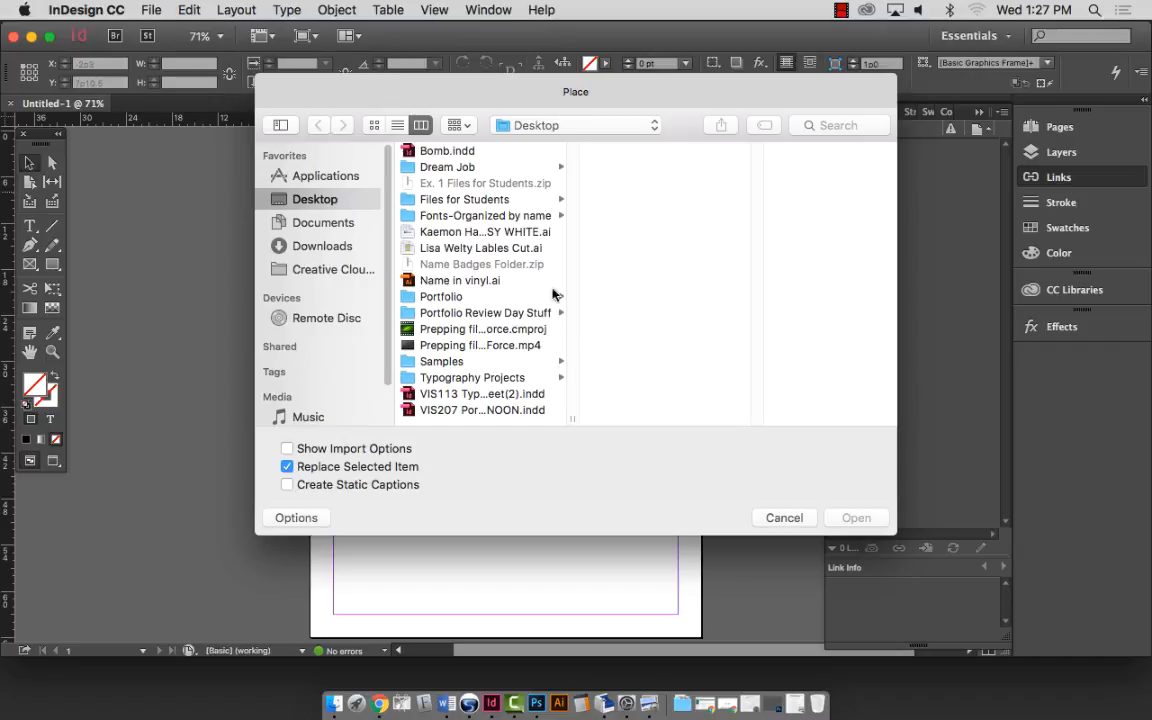
left_click(479, 203)
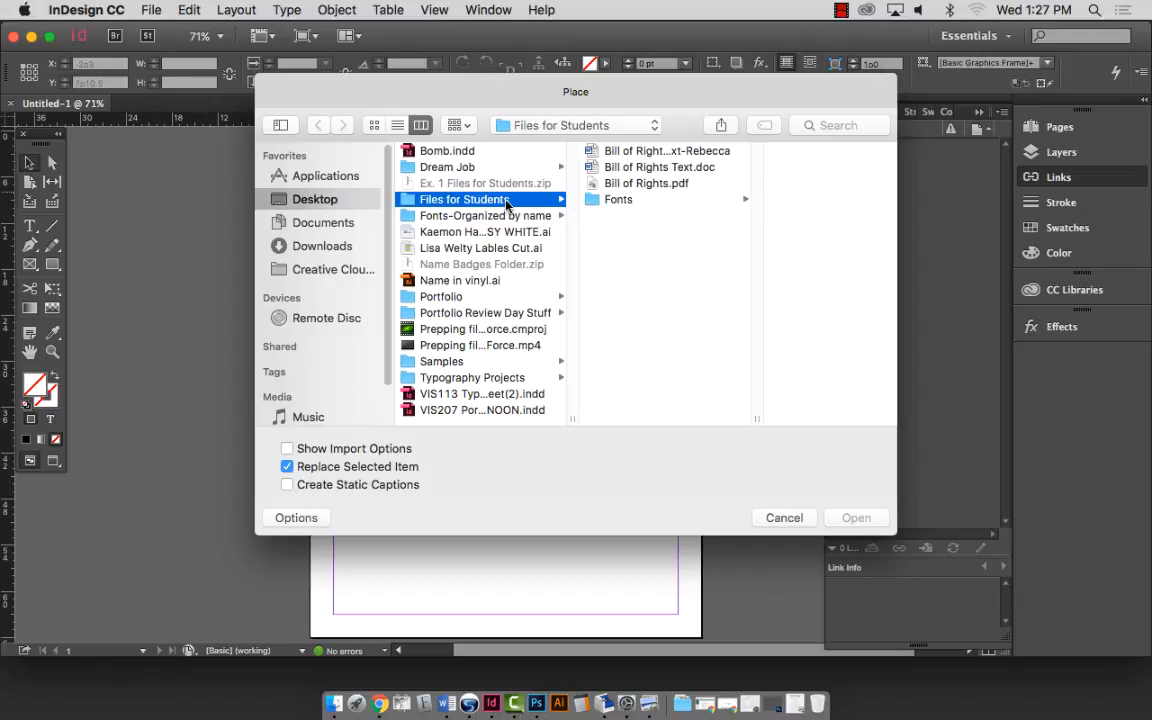
left_click(646, 151)
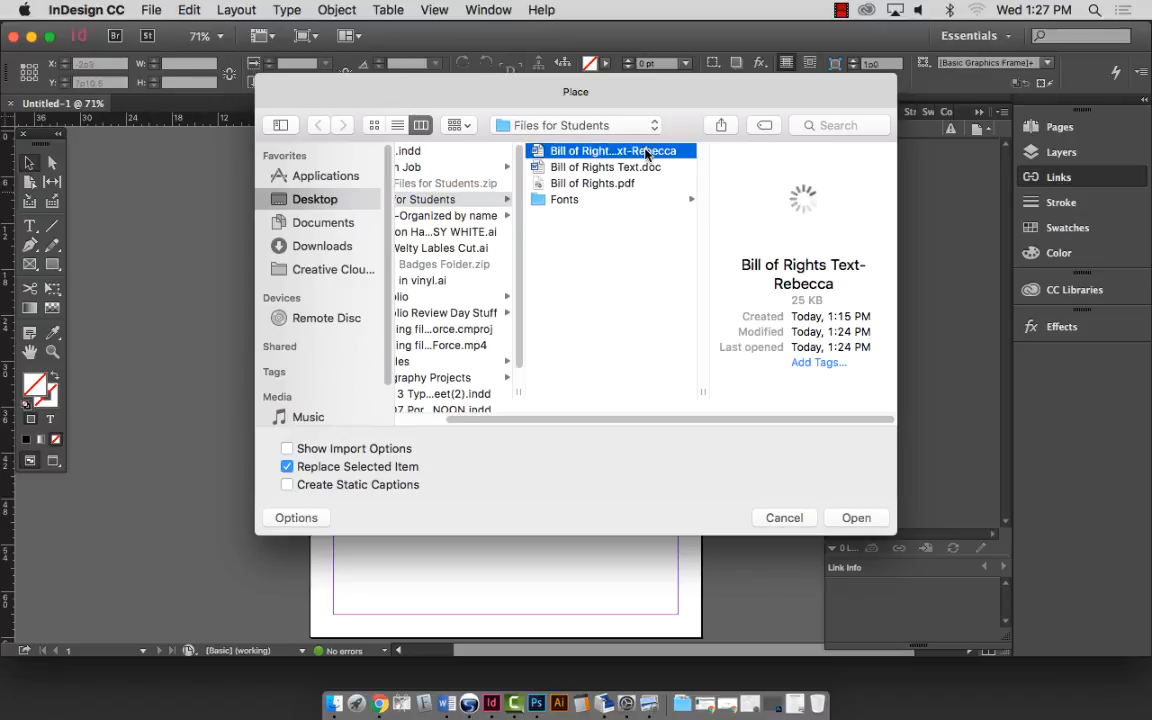
left_click(646, 151)
left_click(857, 517)
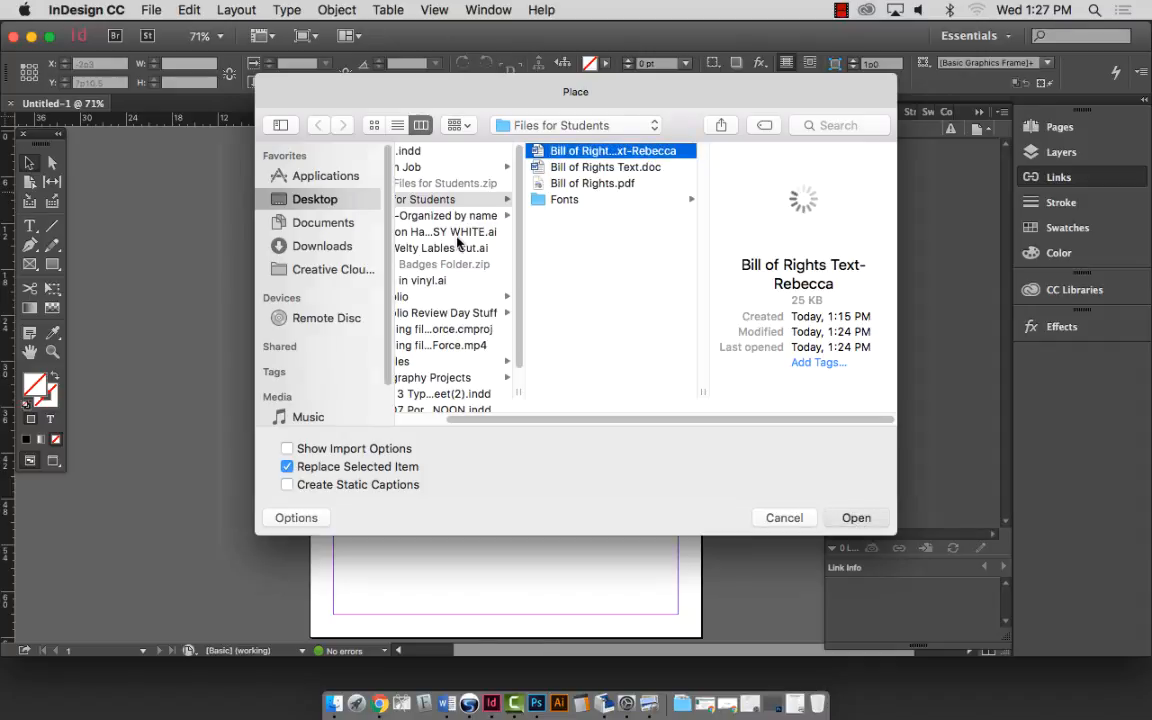
left_click(458, 242)
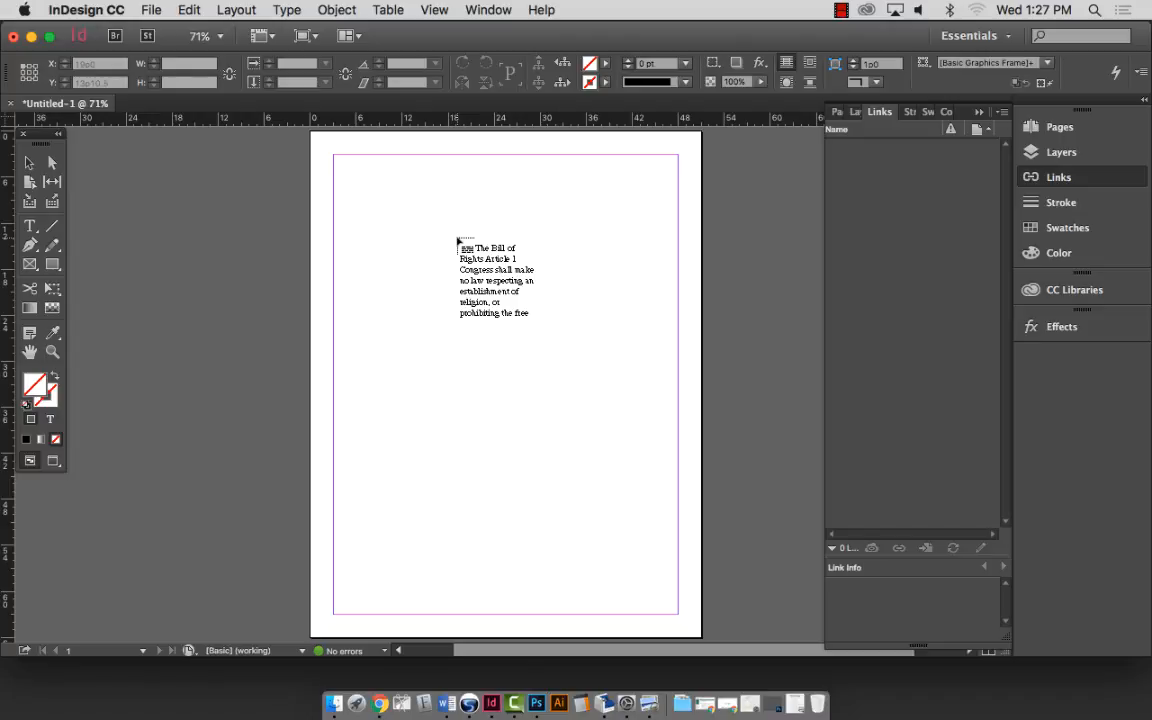
left_click_drag(457, 241, 334, 156)
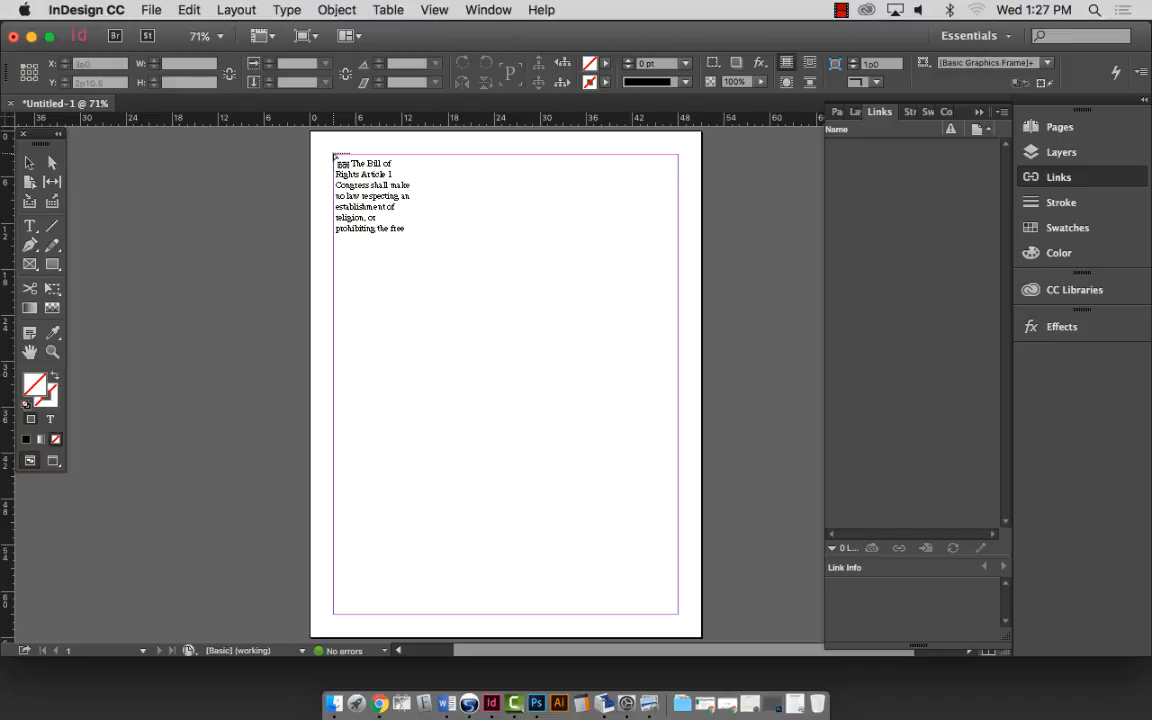
left_click(331, 155)
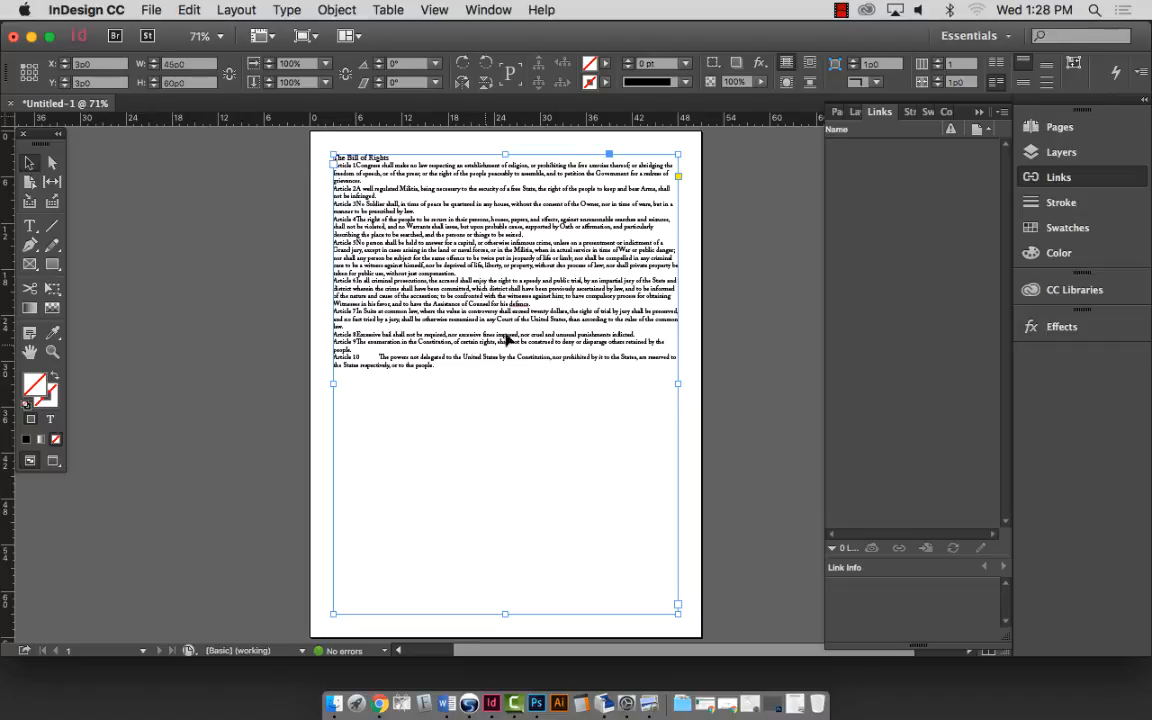
left_click(31, 36)
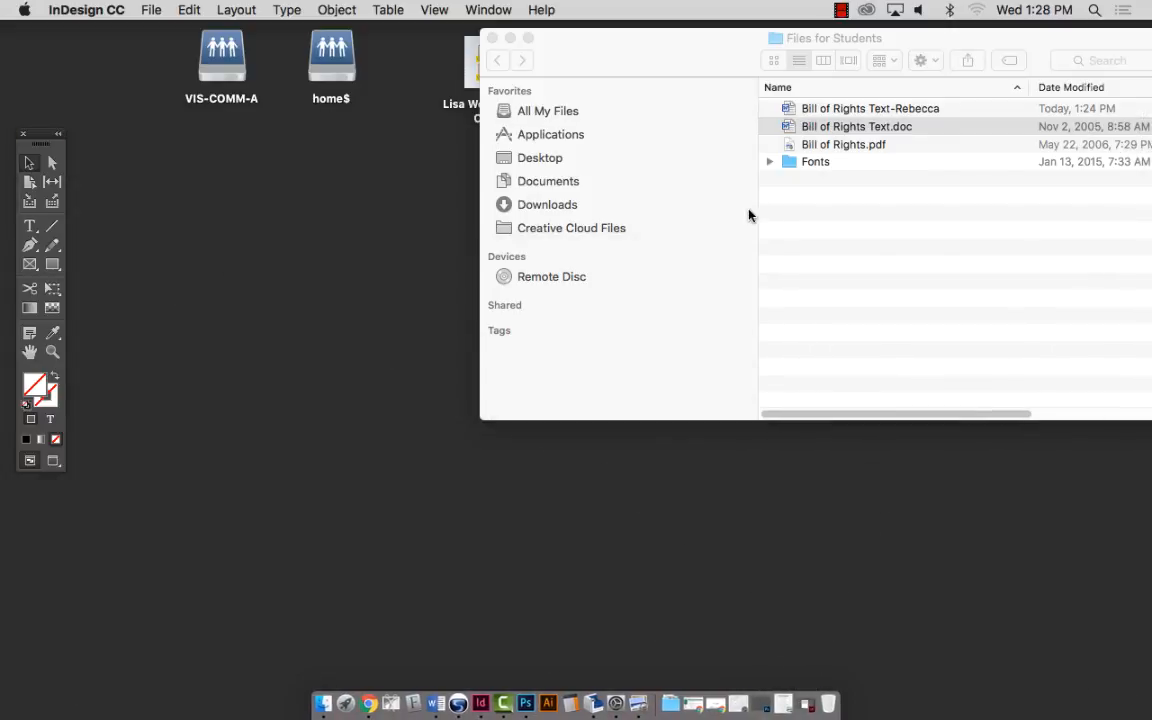
left_click(810, 124)
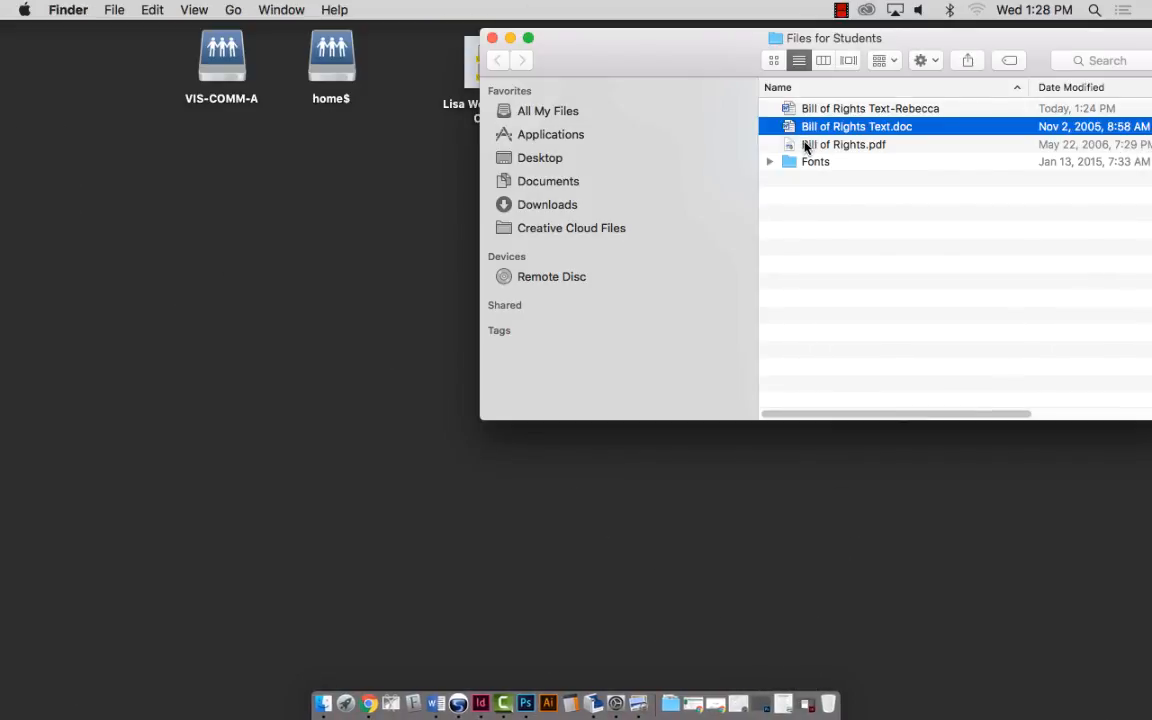
double_click(806, 146)
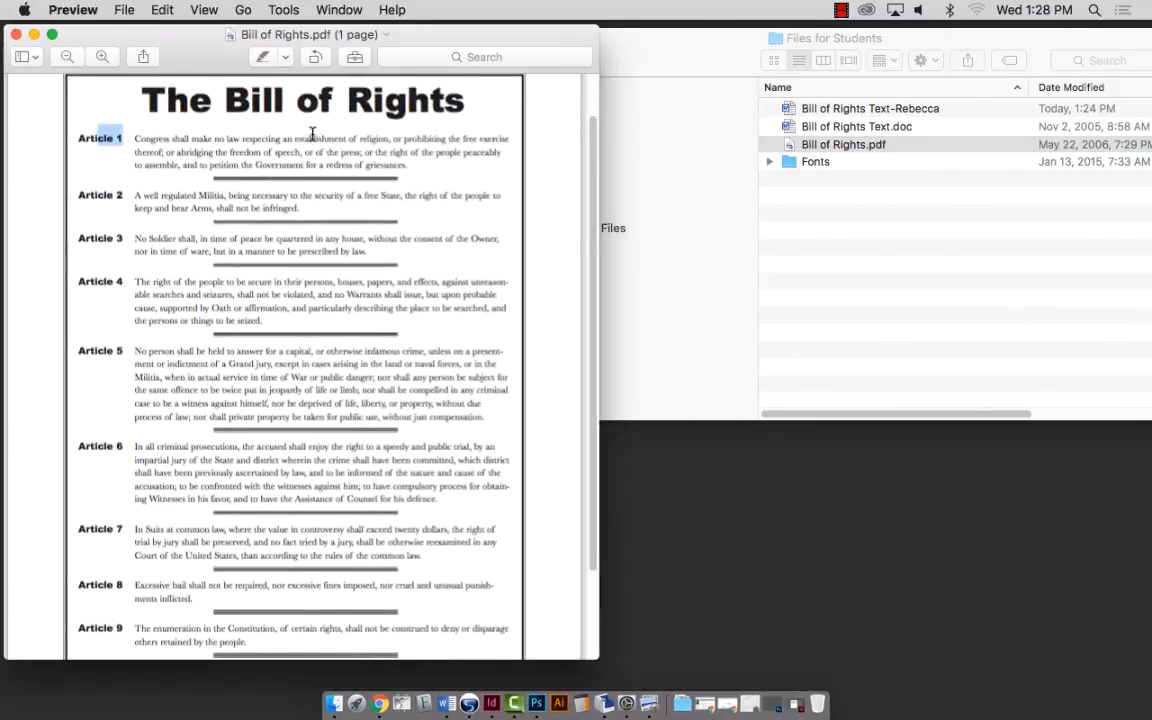
left_click(102, 57)
left_click(103, 58)
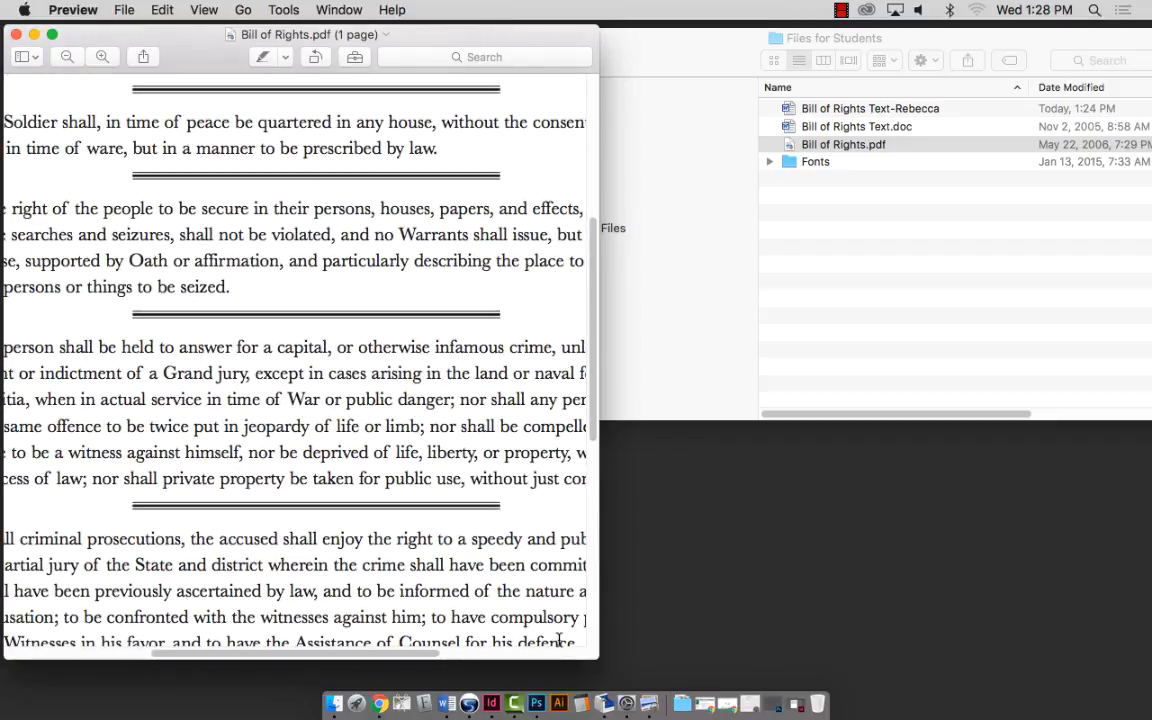
left_click_drag(594, 648, 1110, 712)
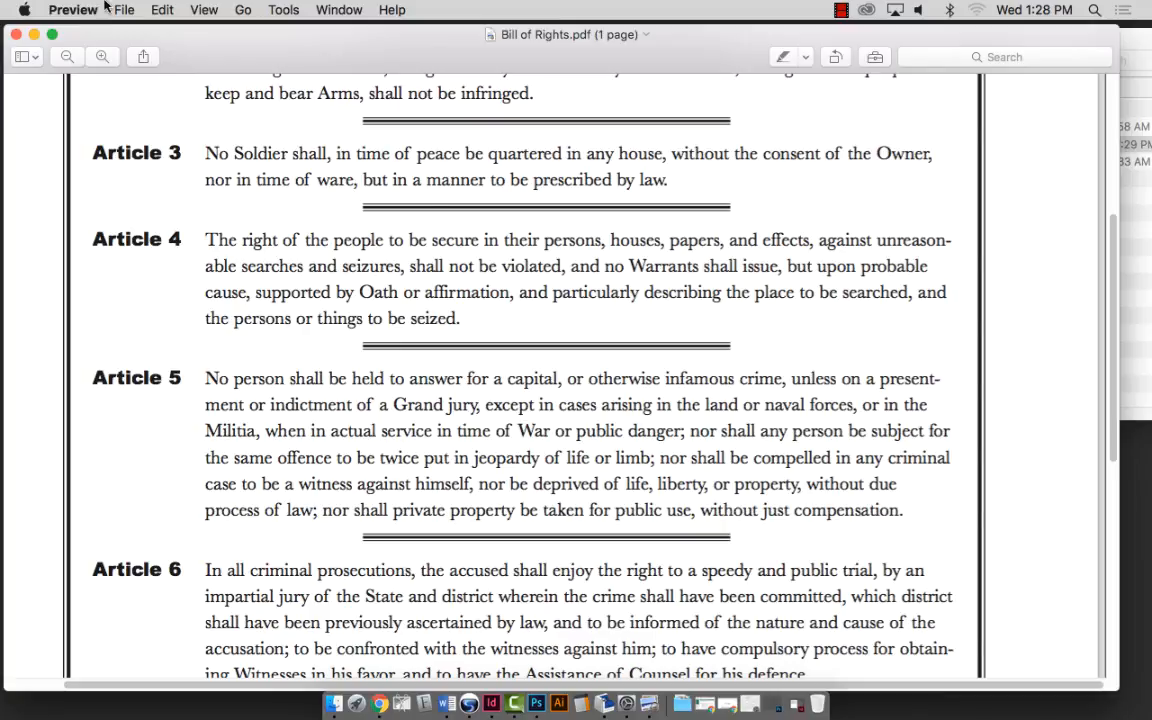
left_click(34, 34)
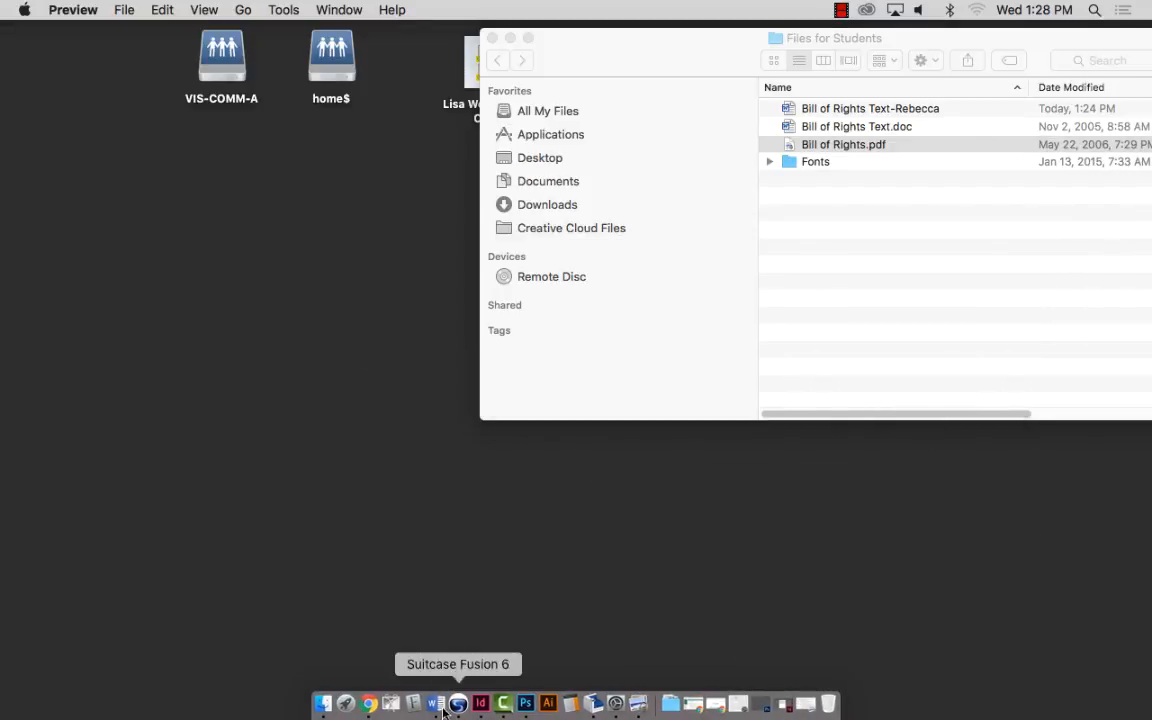
left_click(487, 703)
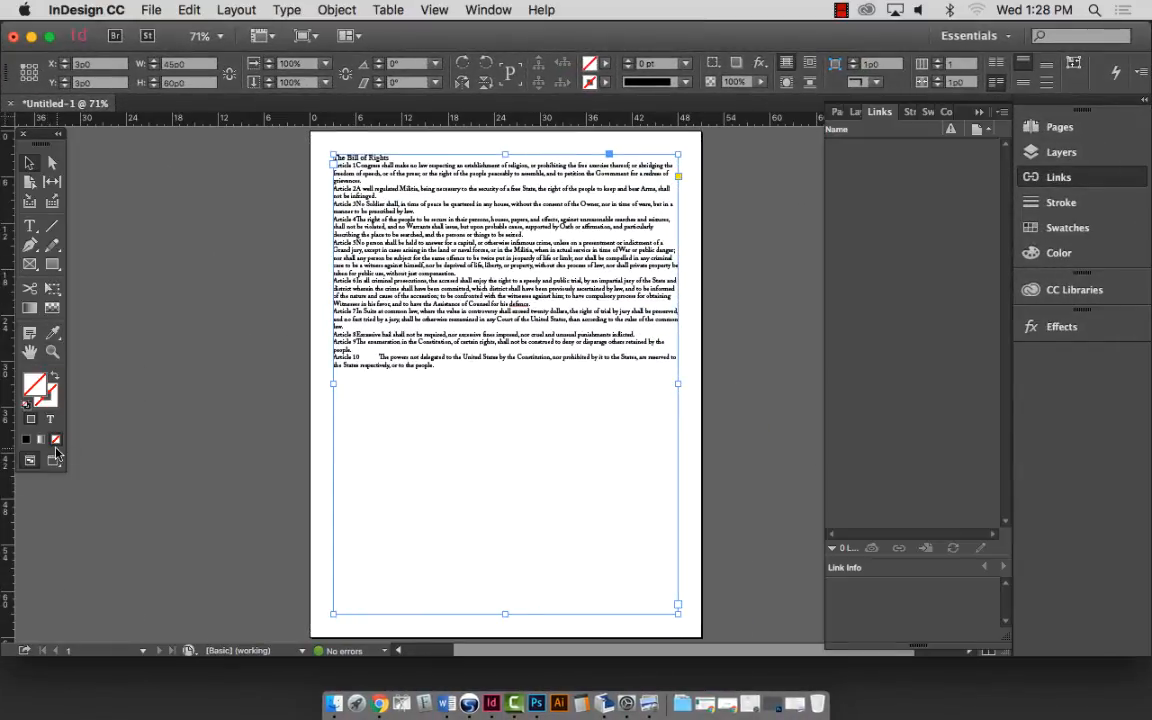
Select all the Bill of Rights text and uncheck Hyphenate in the paragraph Control panel.
left_click(28, 229)
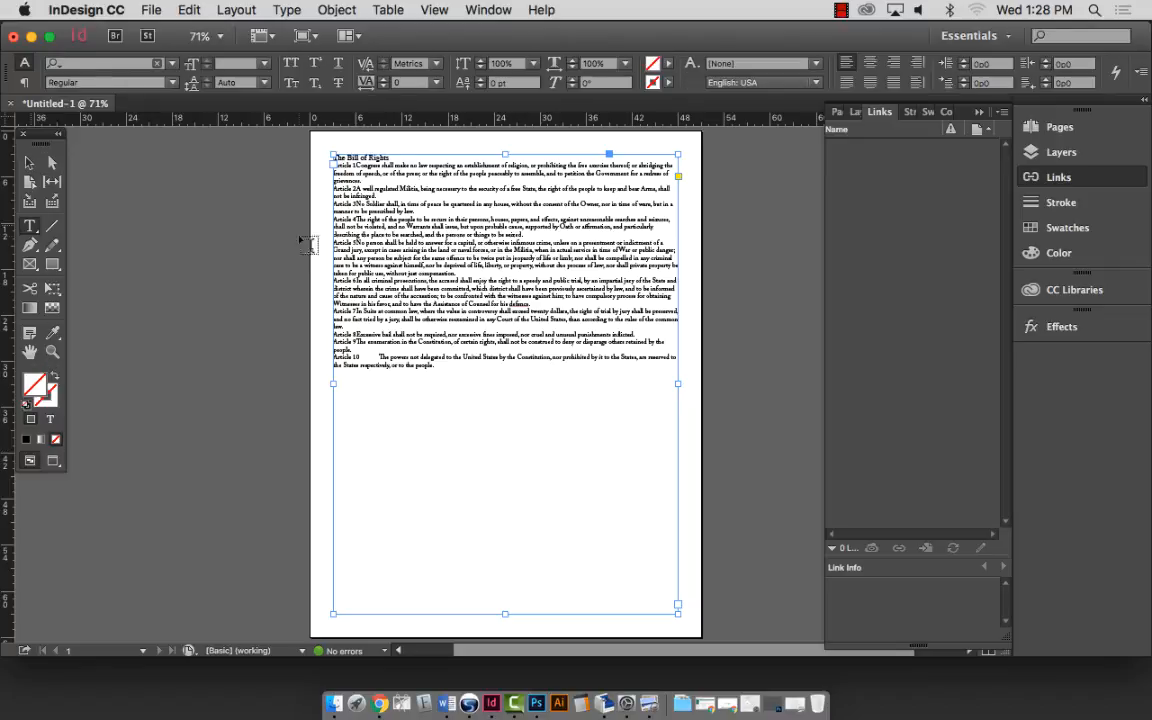
left_click(398, 203)
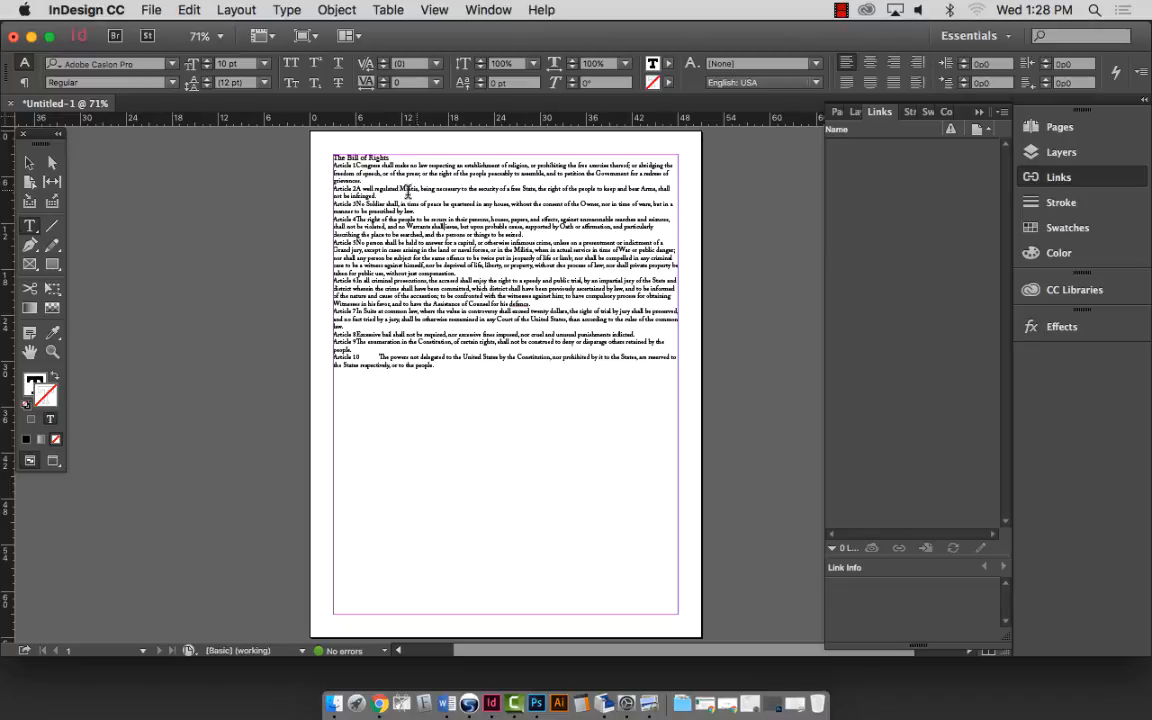
key("super+a")
left_click(434, 193)
key("super+a")
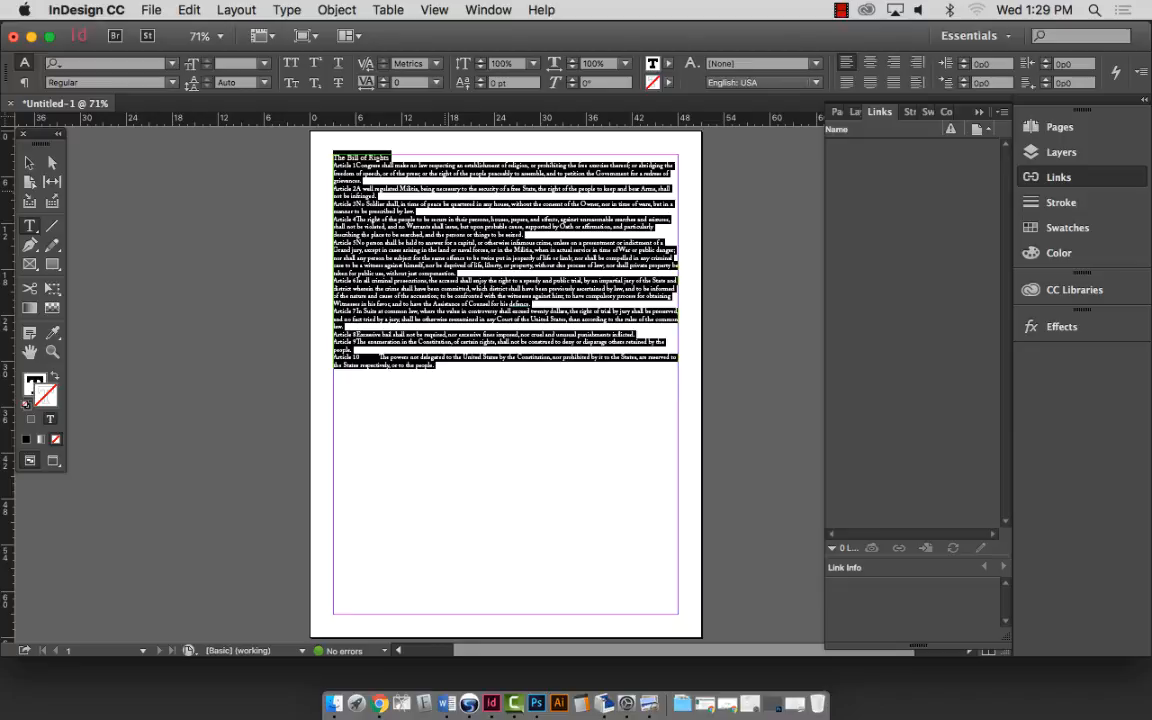
left_click(26, 82)
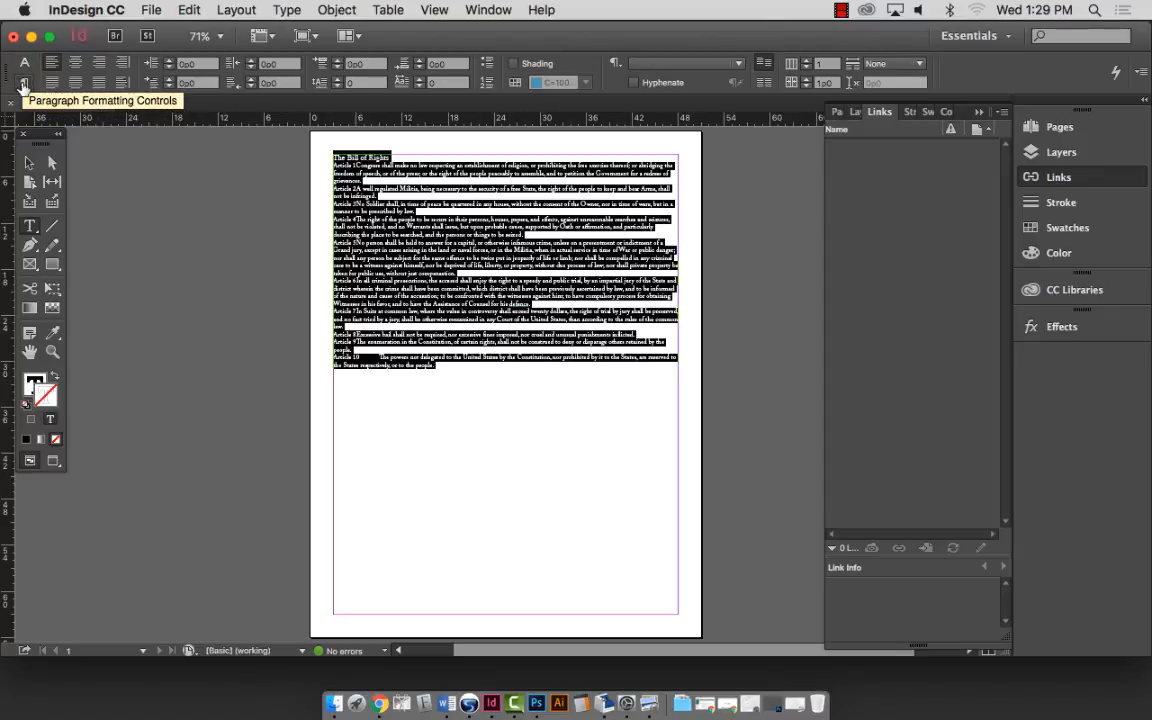
left_click(633, 82)
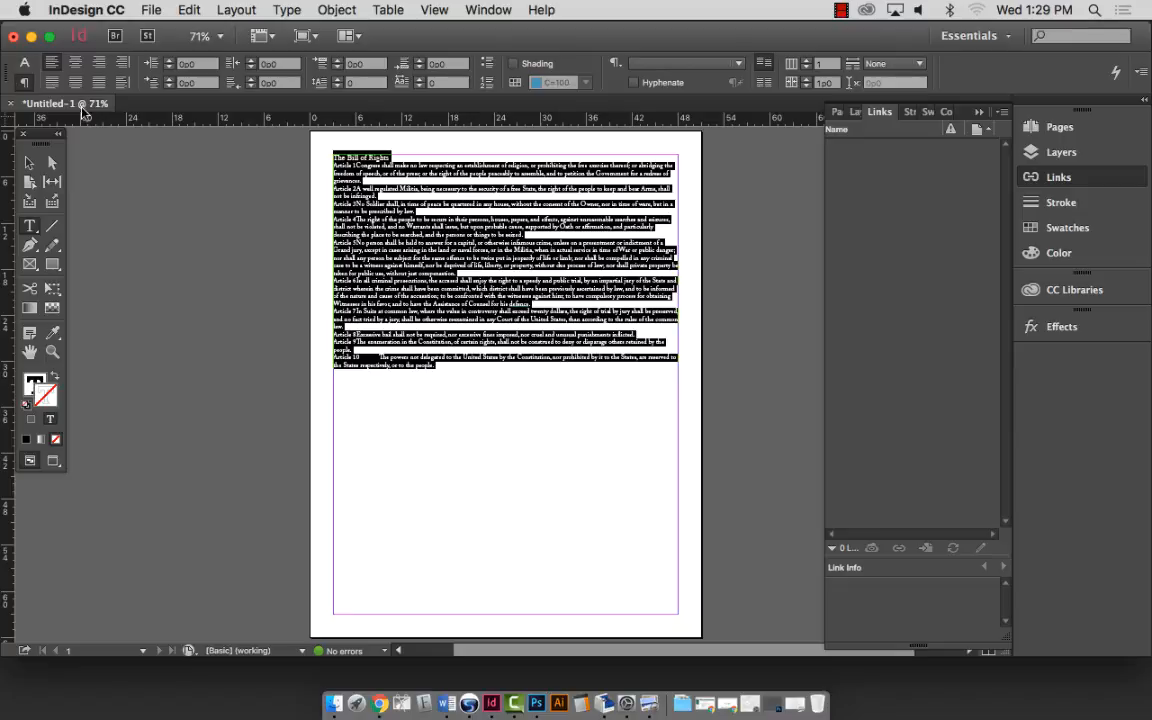
left_click(53, 350)
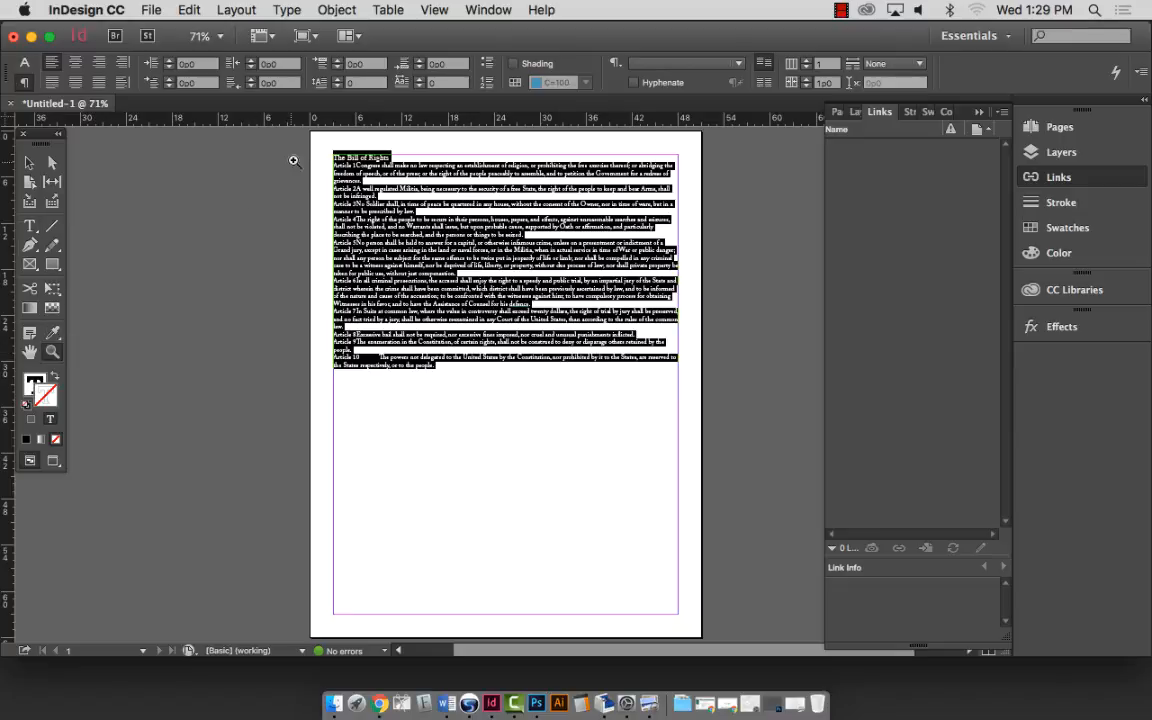
left_click_drag(315, 152, 606, 270)
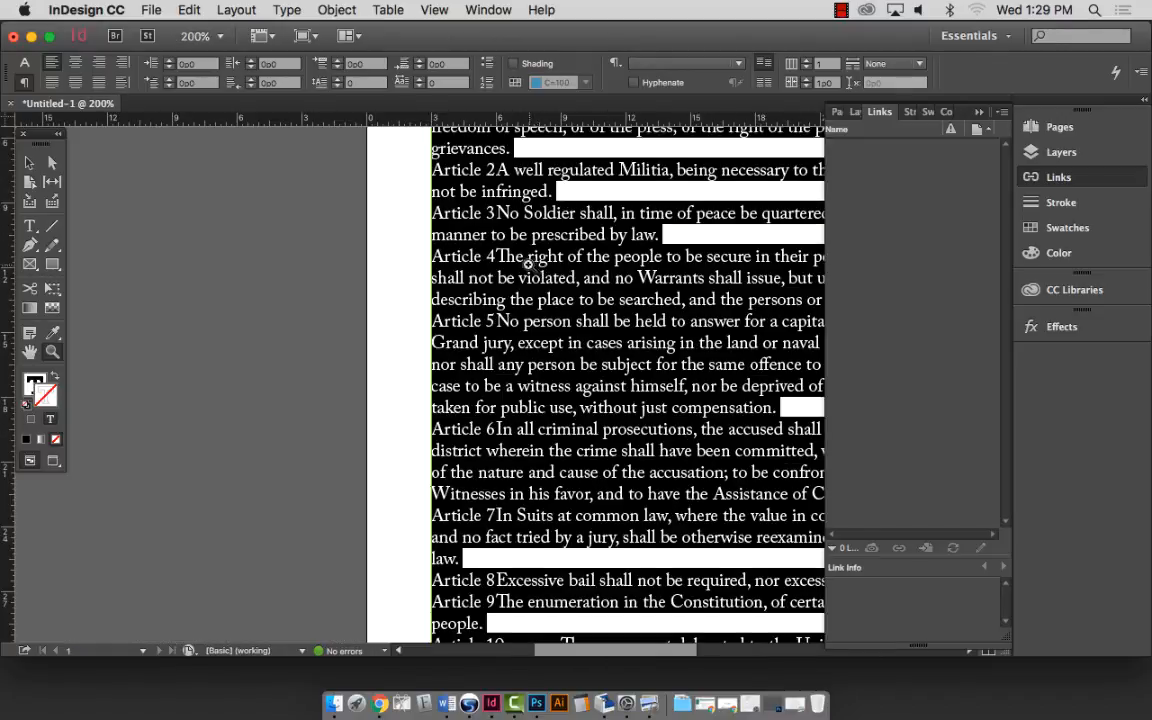
Widen the view to show full text lines and put the cursor after 'grievances.'.
scroll(530, 260, "up", 2)
scroll(500, 270, "right", 10)
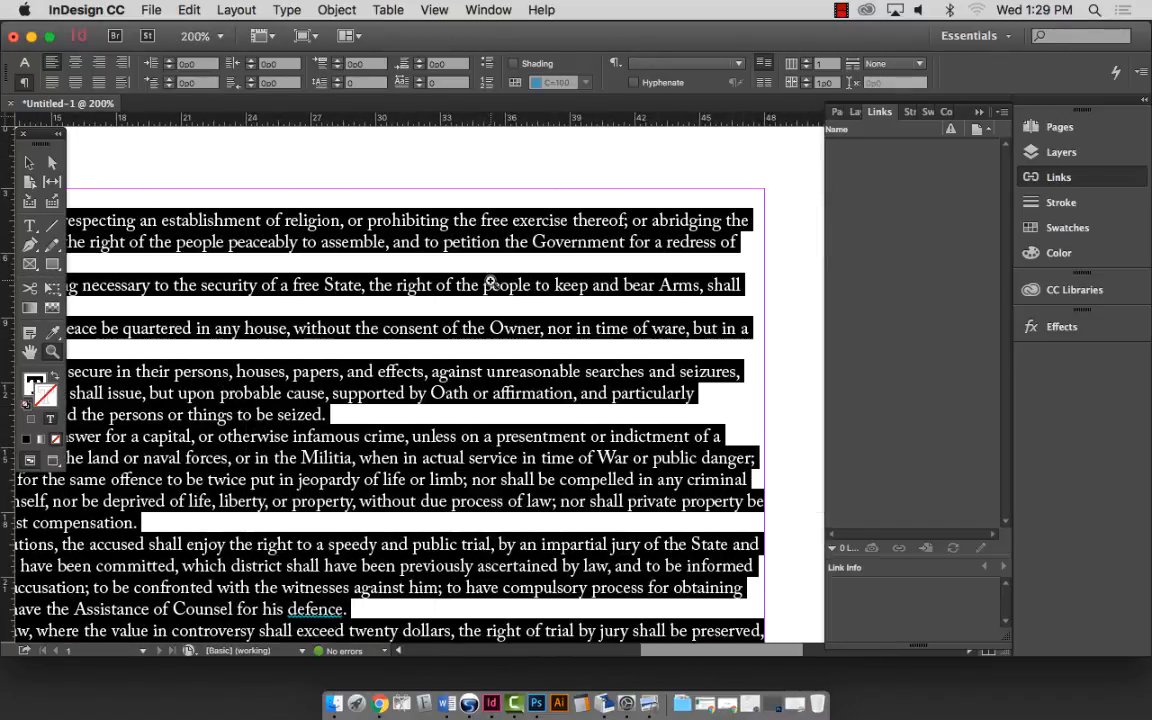
left_click(446, 274, "alt")
scroll(446, 274, "right", 10)
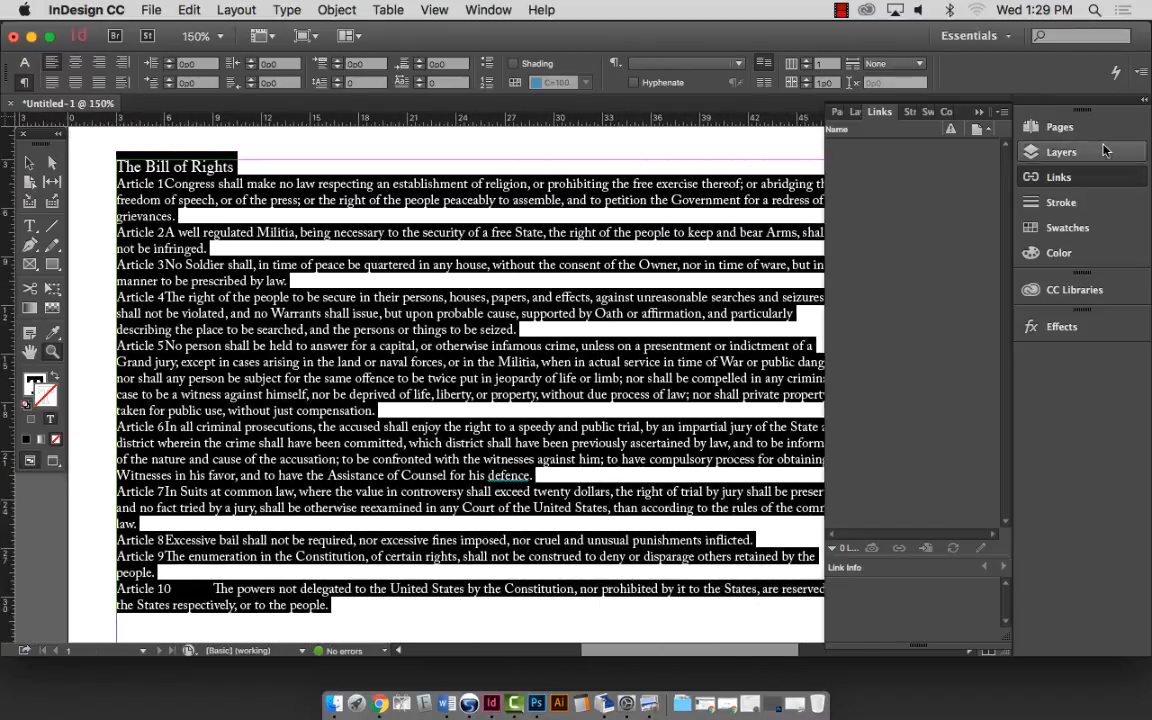
left_click(881, 111)
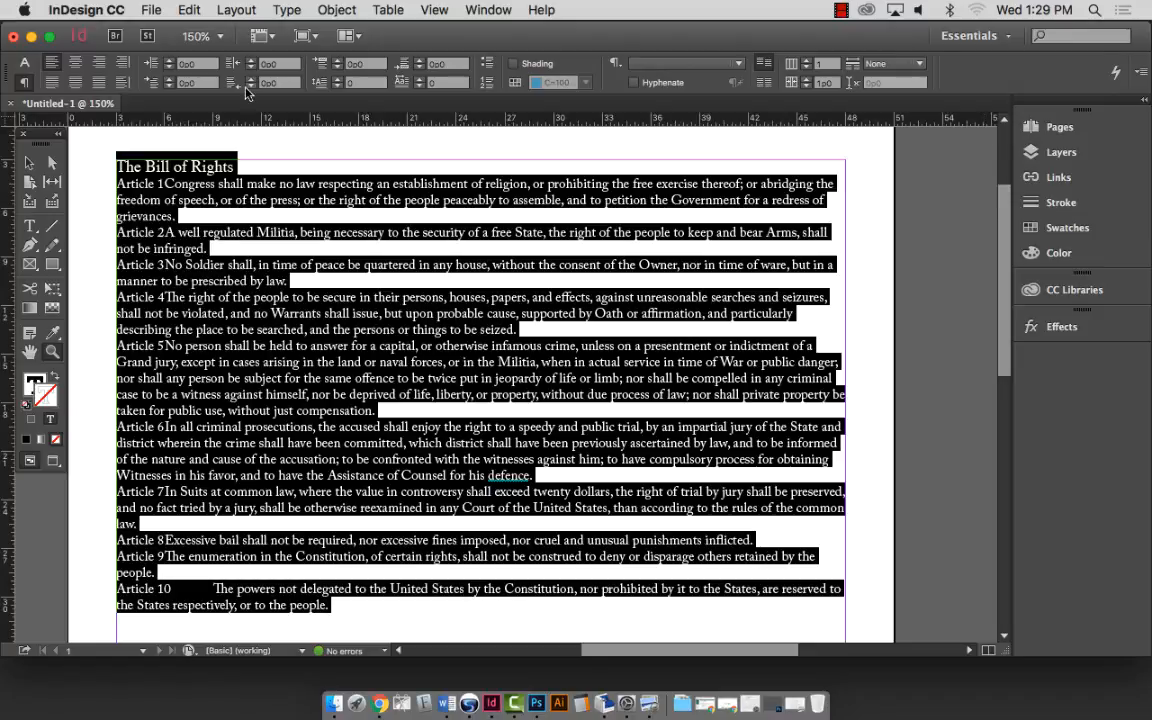
left_click(30, 226)
left_click(176, 216)
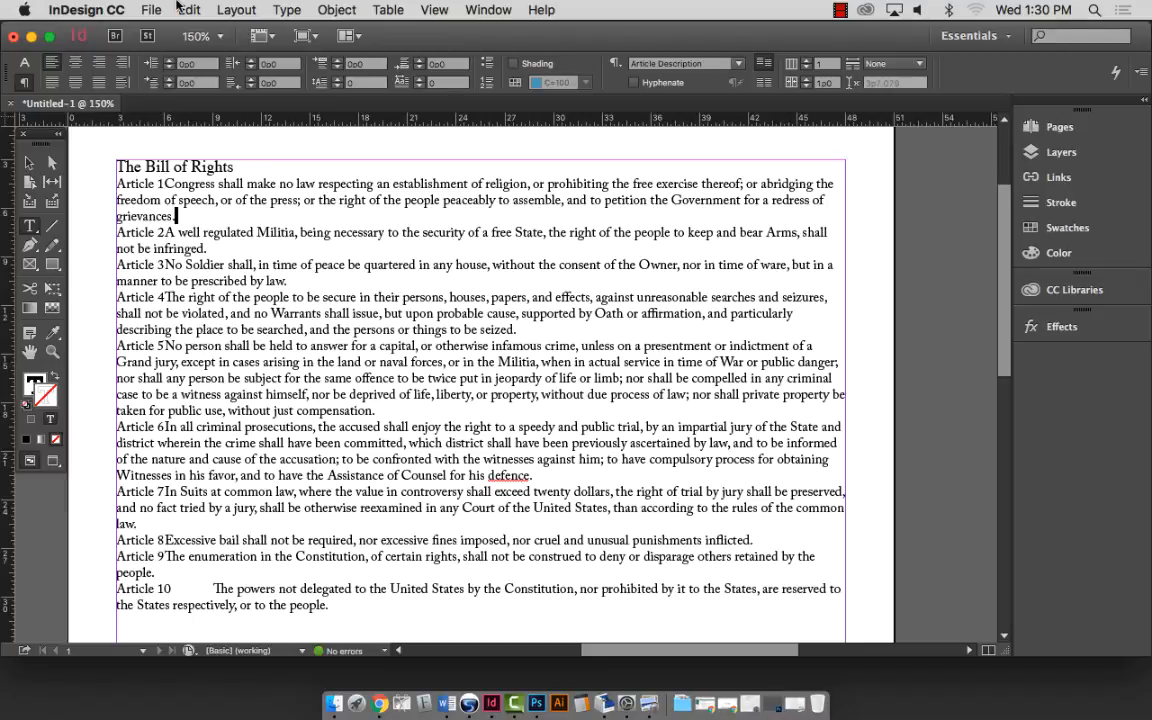
Correct 'defence' to 'defense' at the end of Article 6 using the spelling suggestions.
left_click(187, 10)
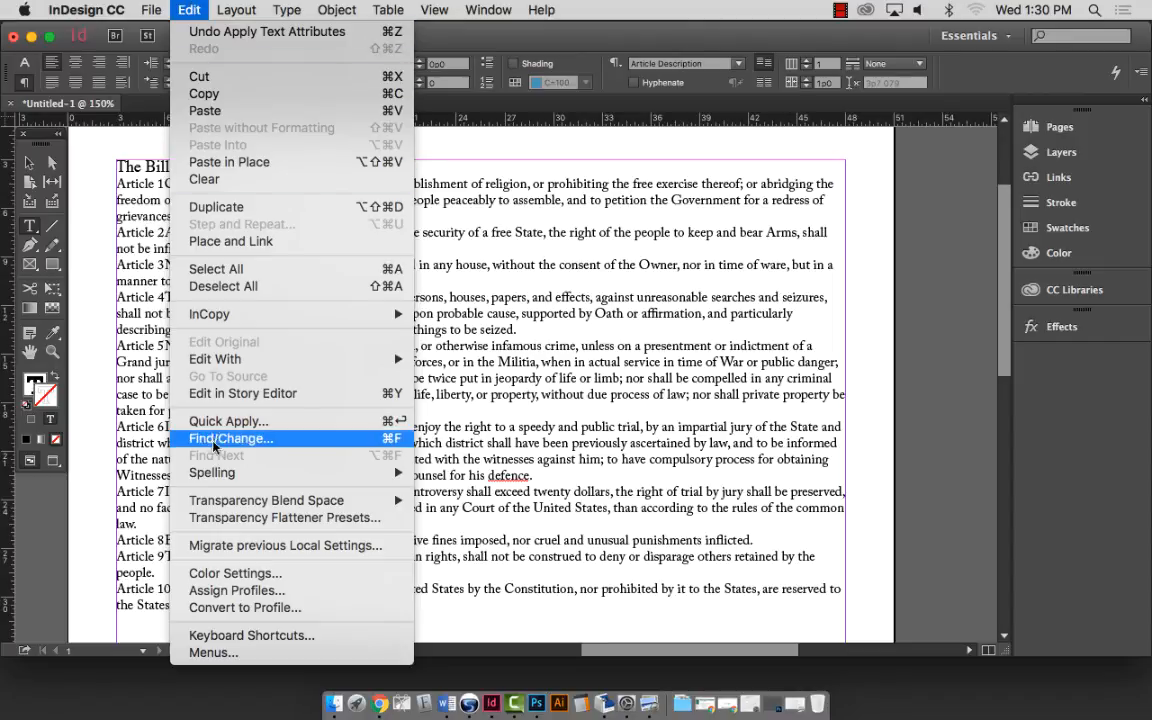
mouse_move(216, 476)
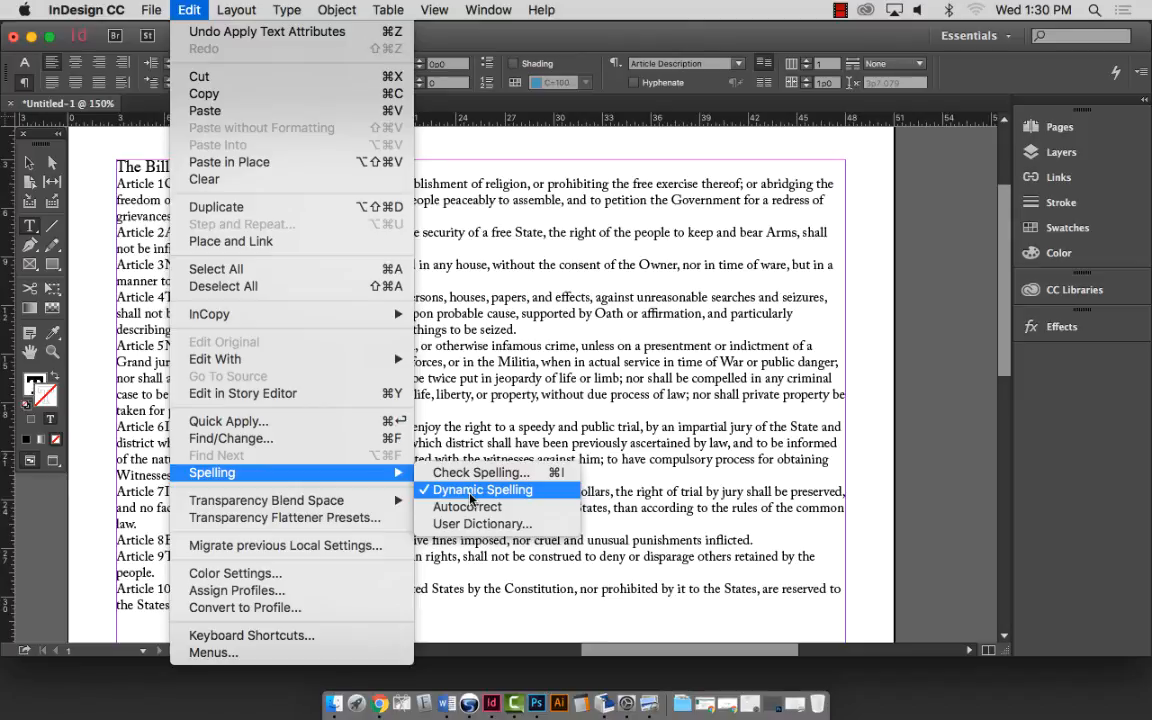
left_click(609, 445)
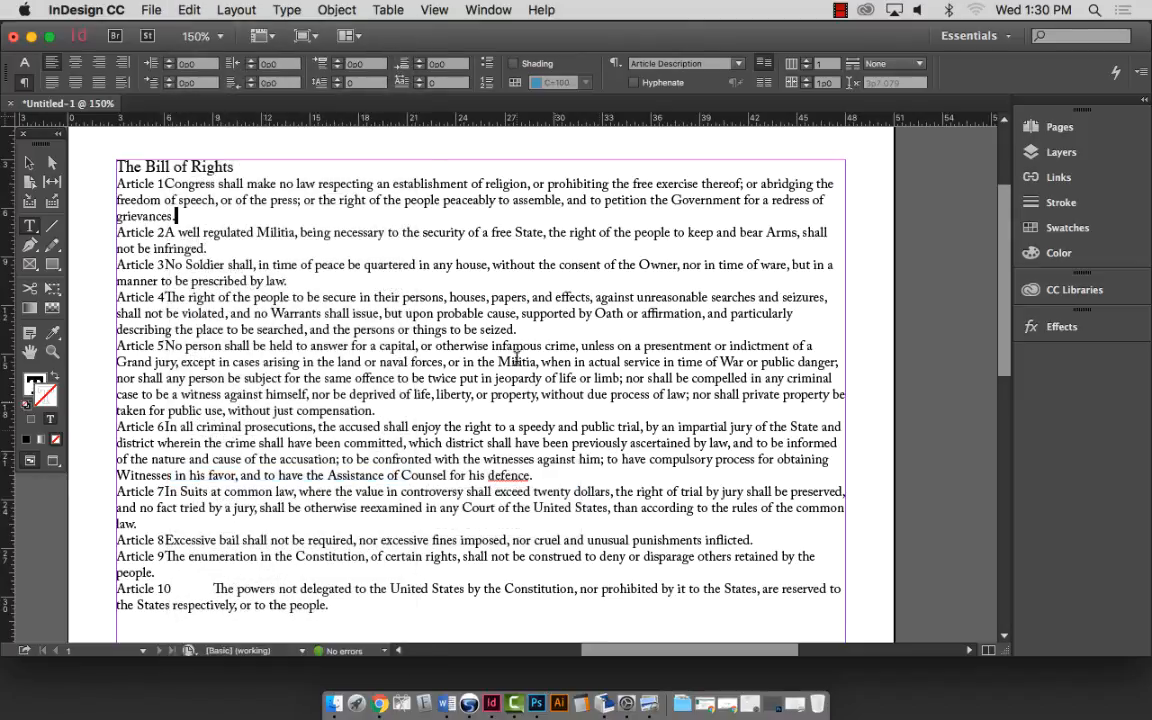
scroll(516, 357, "down", 6)
scroll(476, 314, "up", 1)
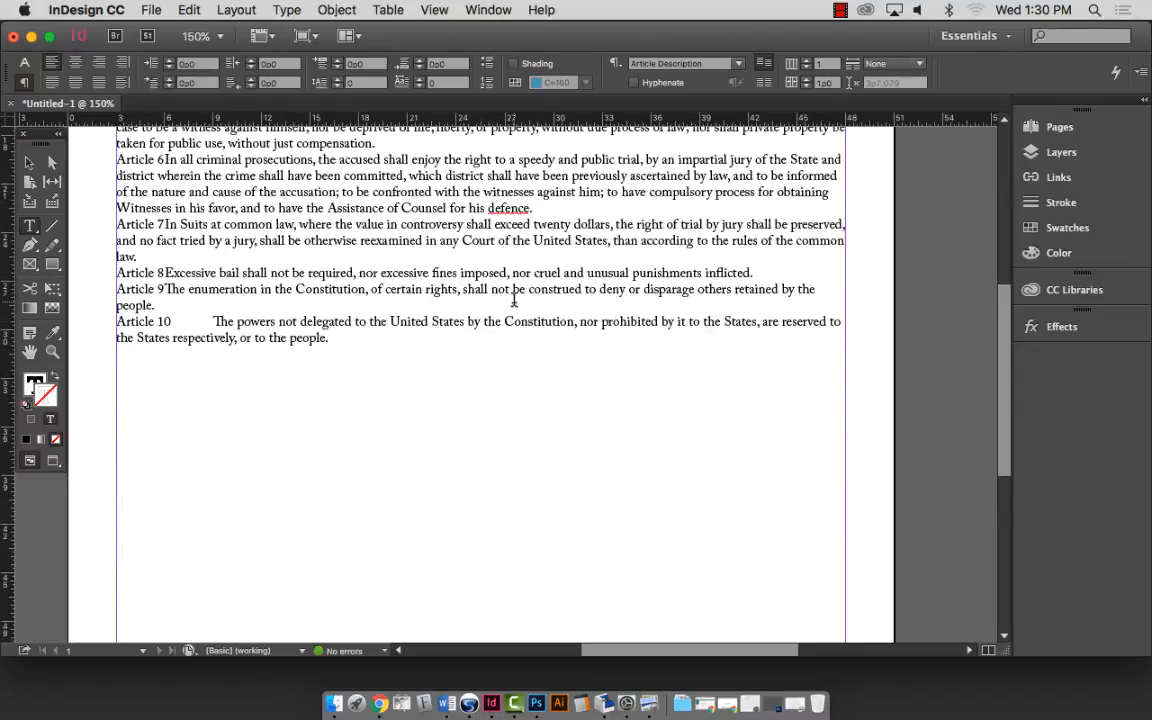
scroll(514, 300, "up", 5)
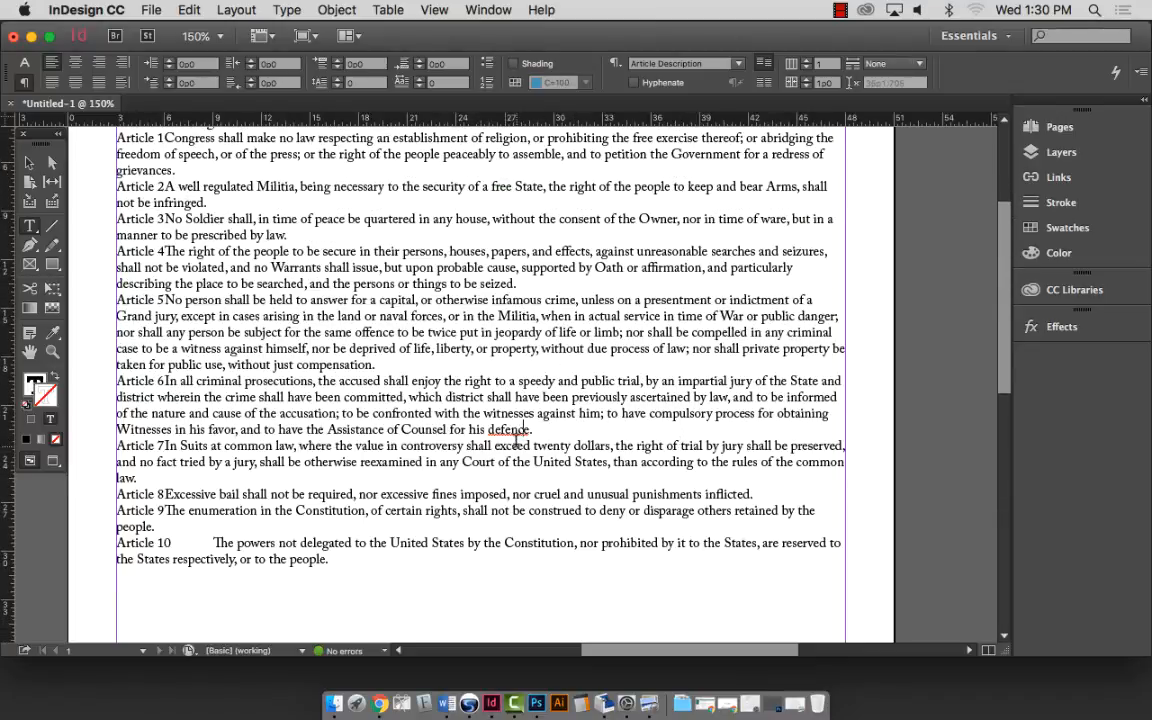
right_click(517, 435)
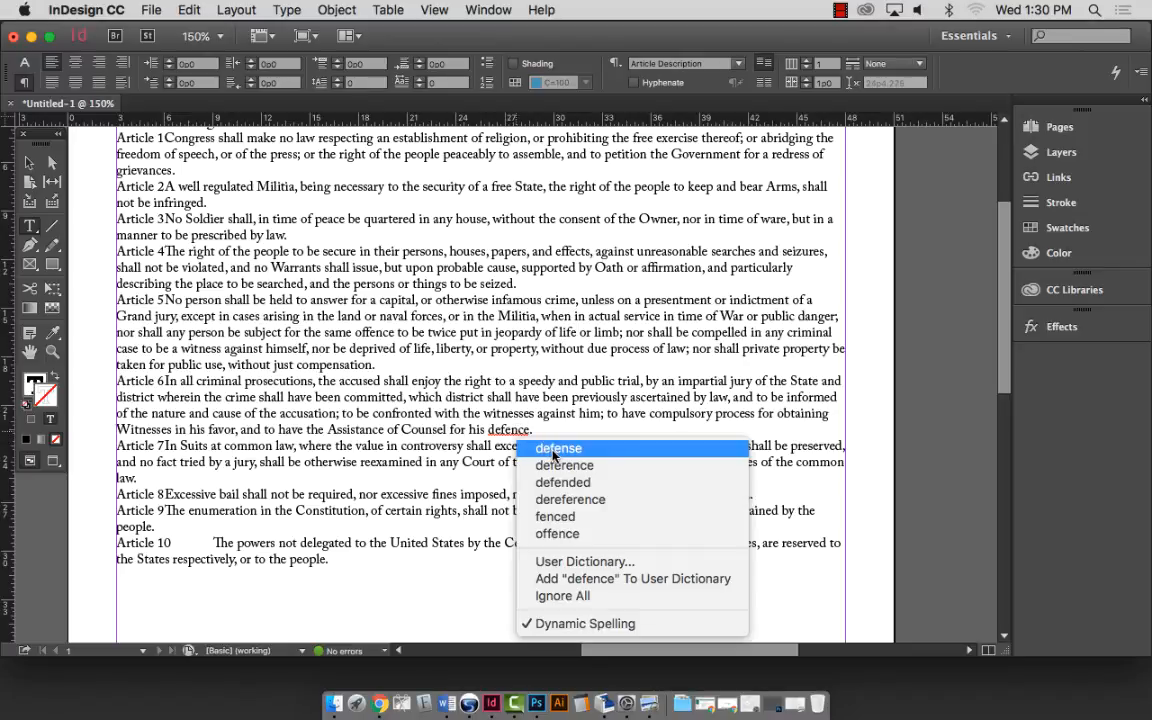
left_click(556, 449)
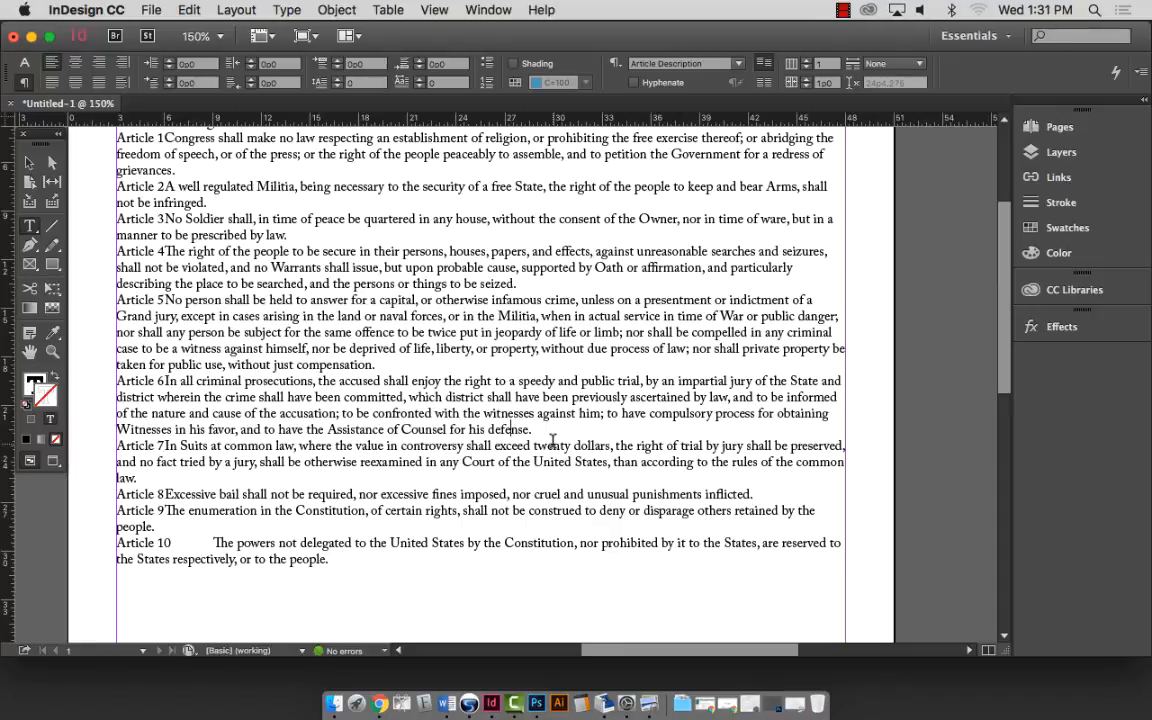
scroll(485, 395, "up", 5)
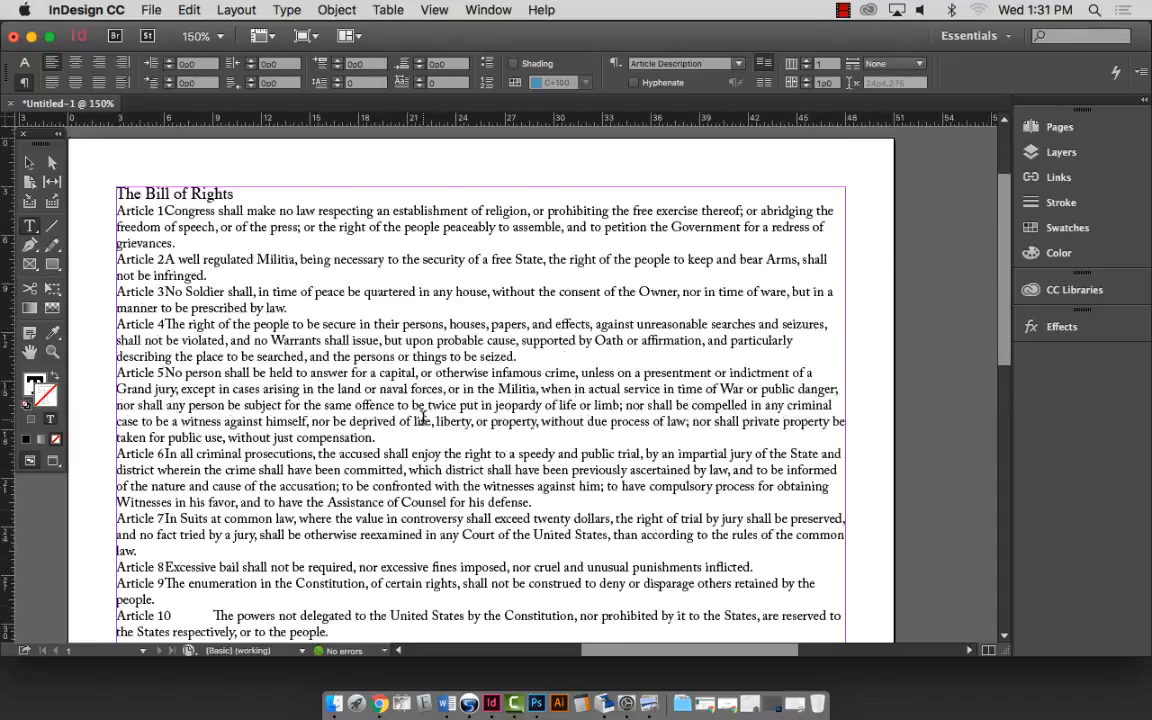
scroll(424, 424, "down", 12)
scroll(424, 419, "up", 4)
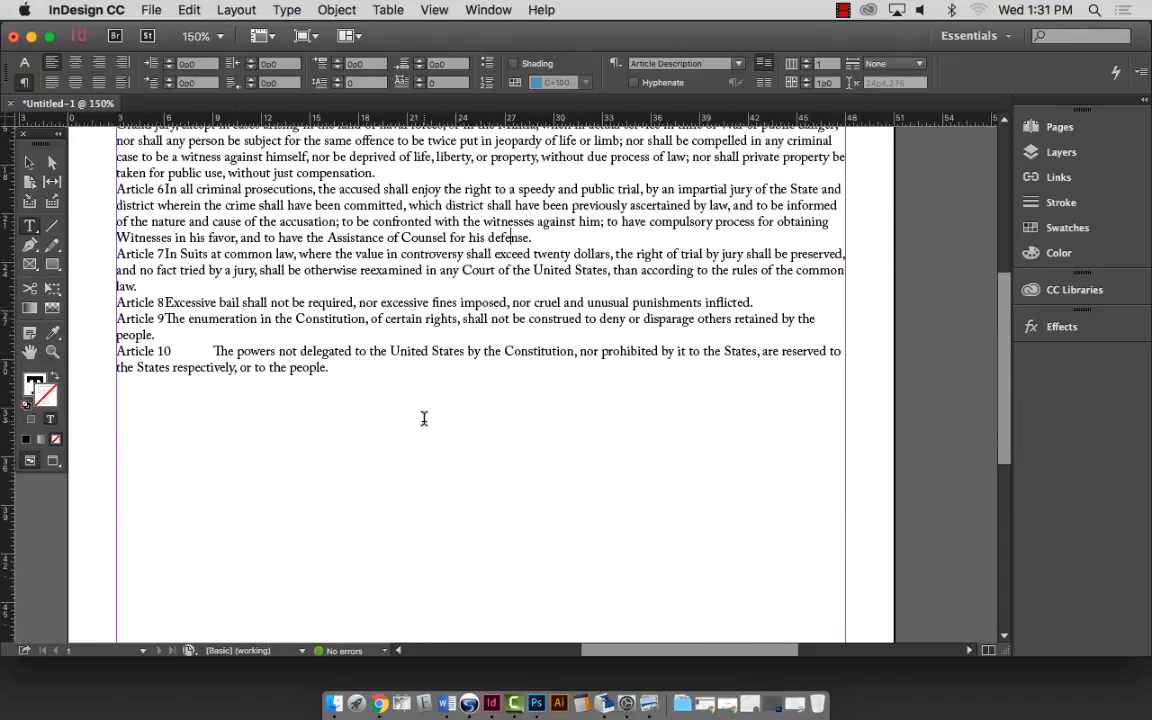
scroll(424, 418, "up", 6)
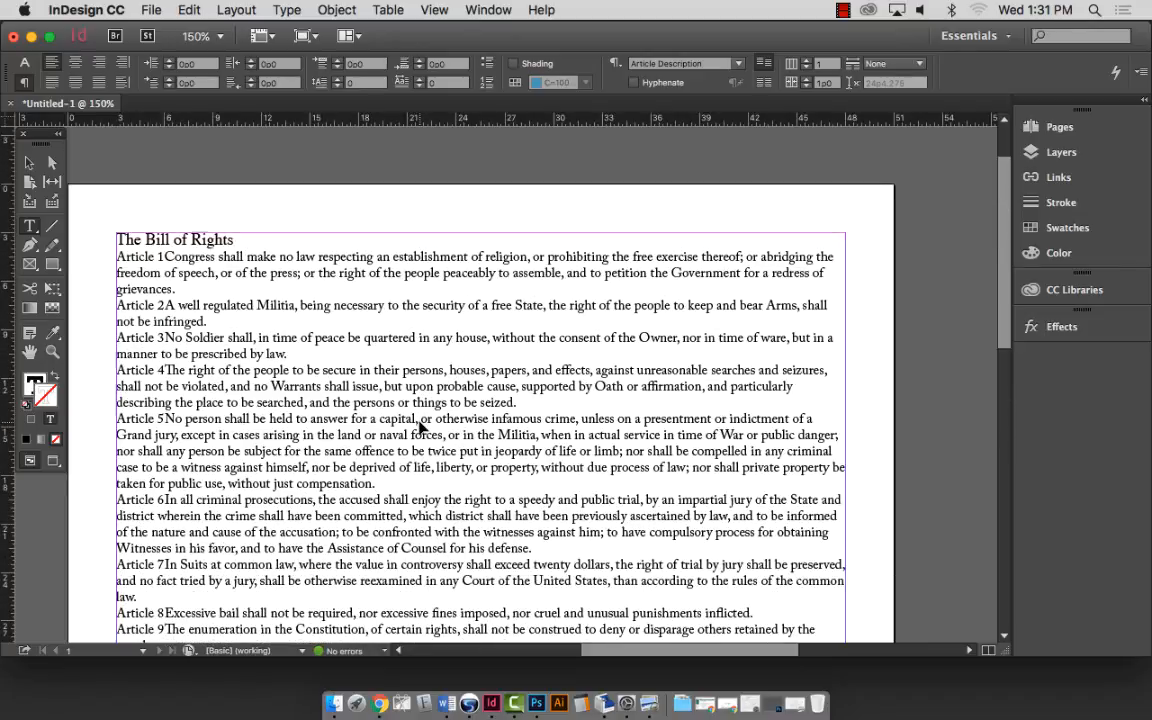
Save the document as the student's name plus 'Bill of Rights' in the Files for Students folder.
left_click(151, 10)
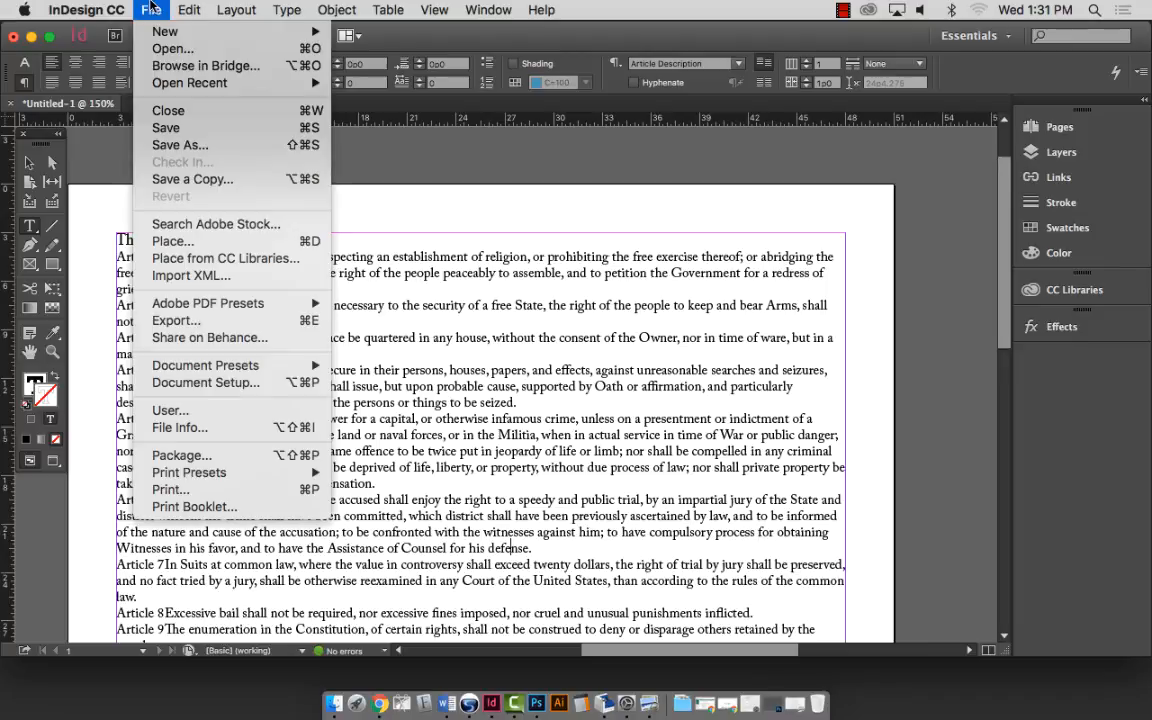
left_click(172, 144)
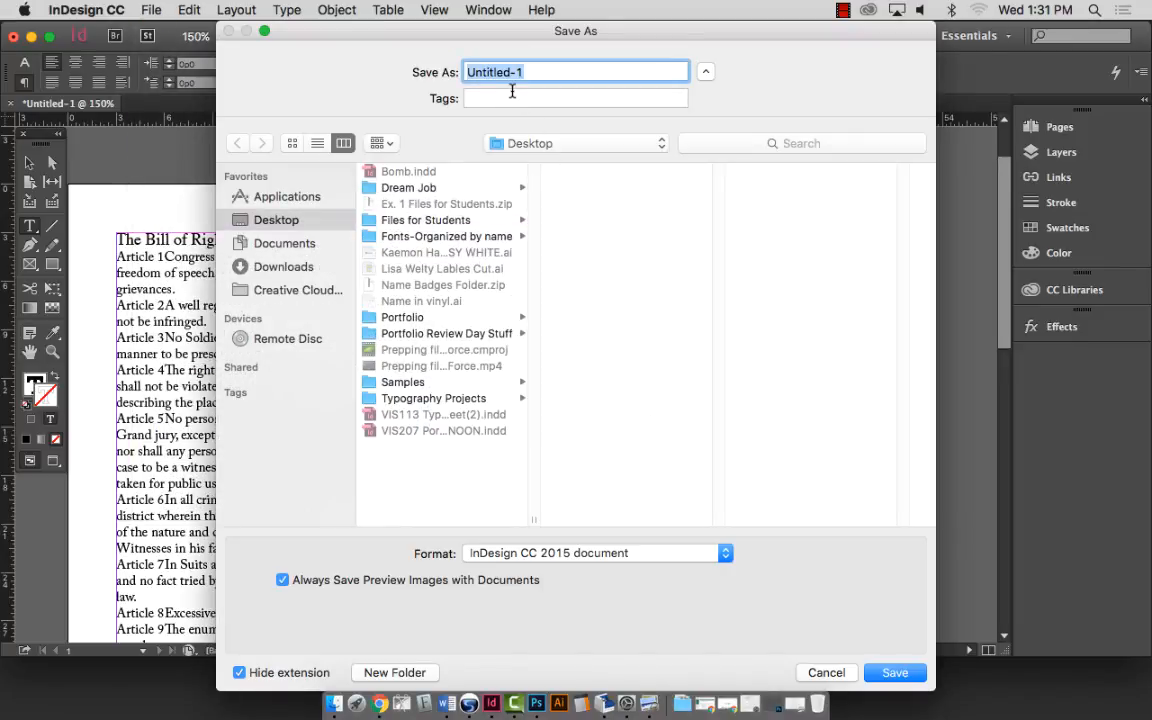
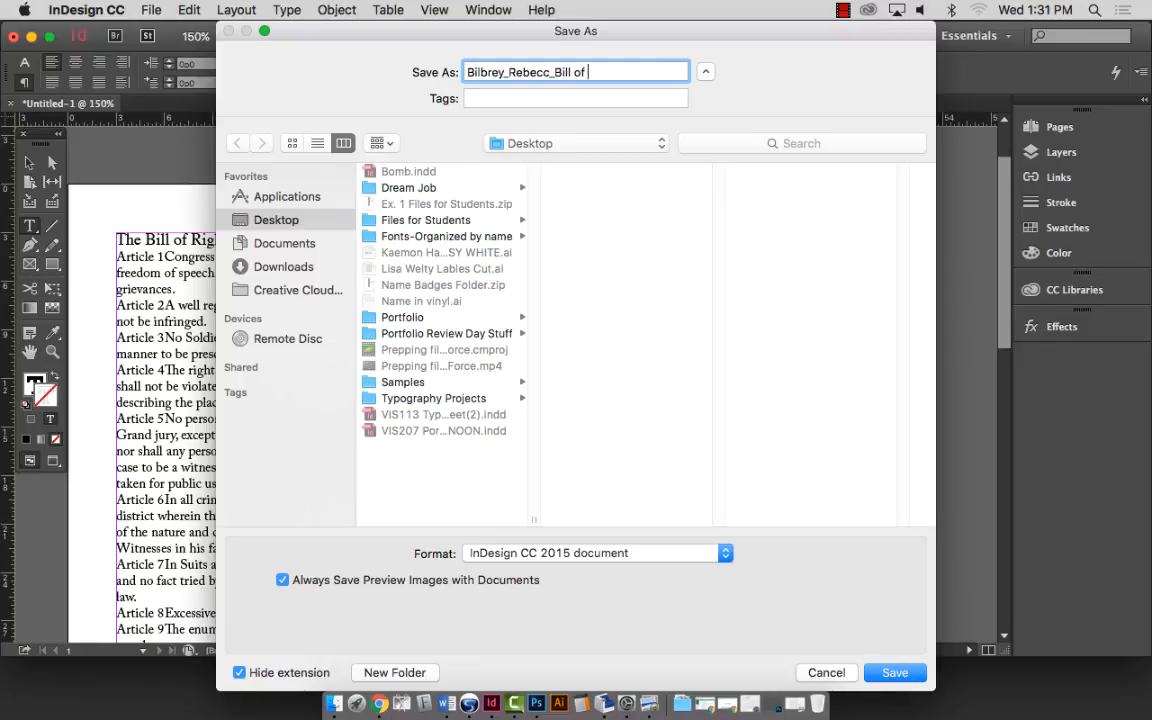
type("Rights")
left_click(547, 72)
type("a")
left_click(440, 222)
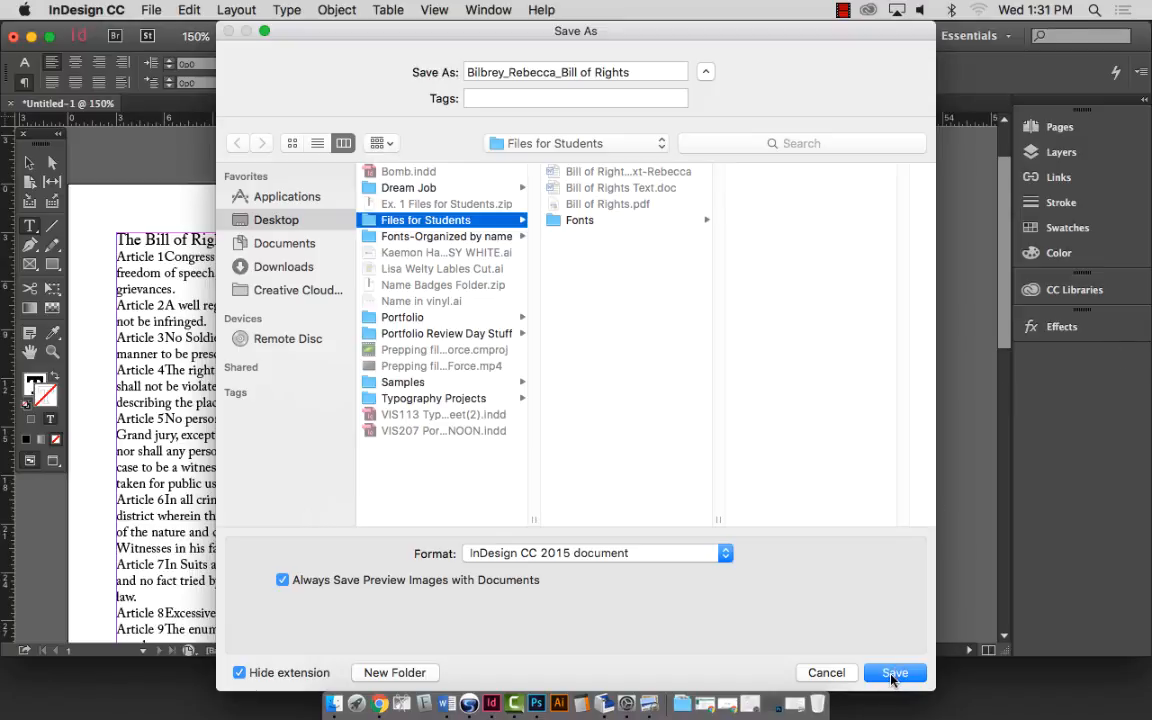
left_click(893, 675)
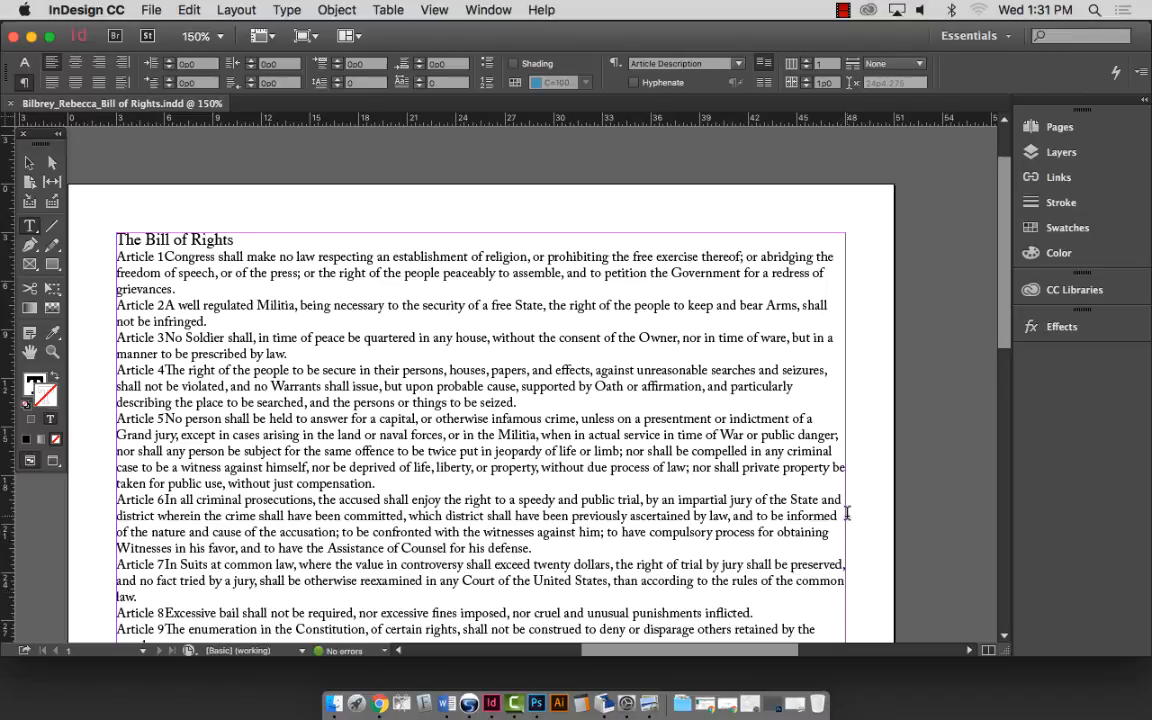
scroll(460, 492, "down", 2)
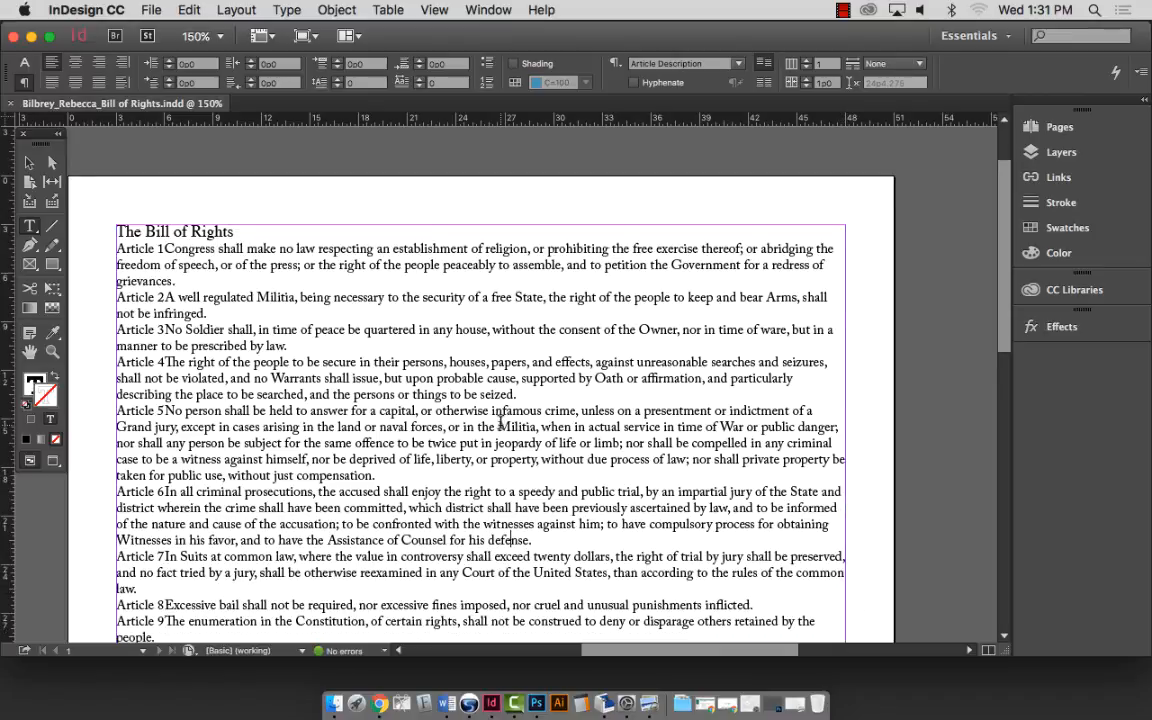
scroll(500, 418, "down", 5)
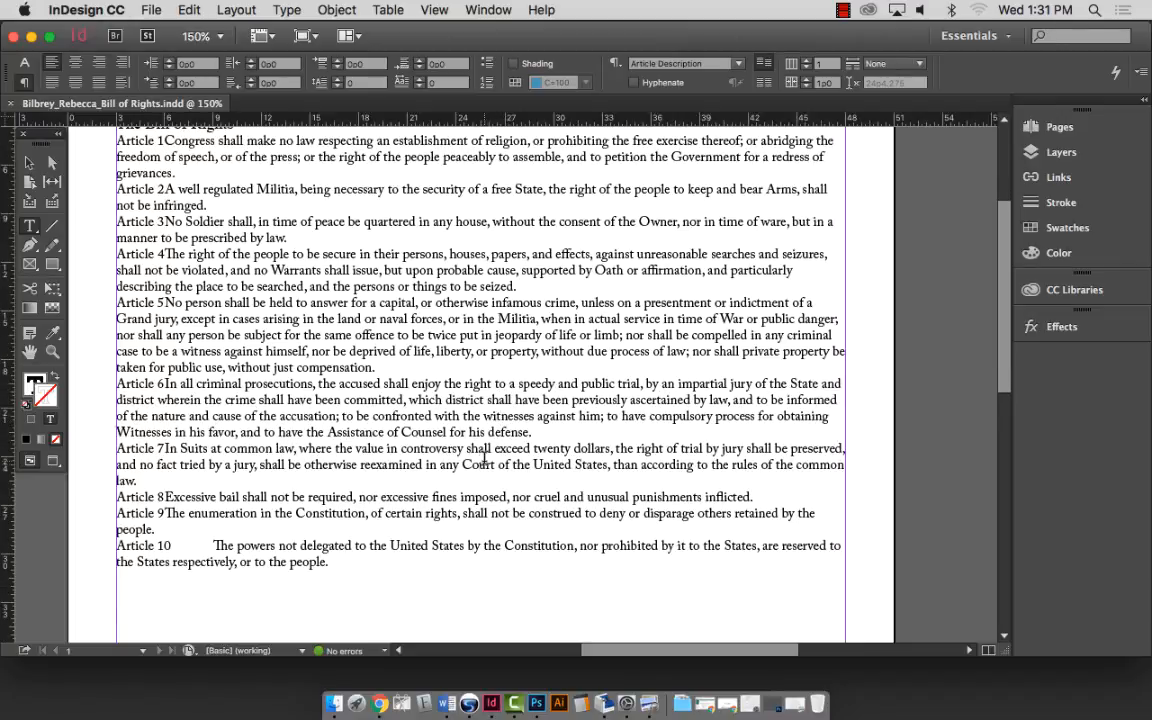
scroll(485, 458, "up", 8)
scroll(485, 458, "down", 5)
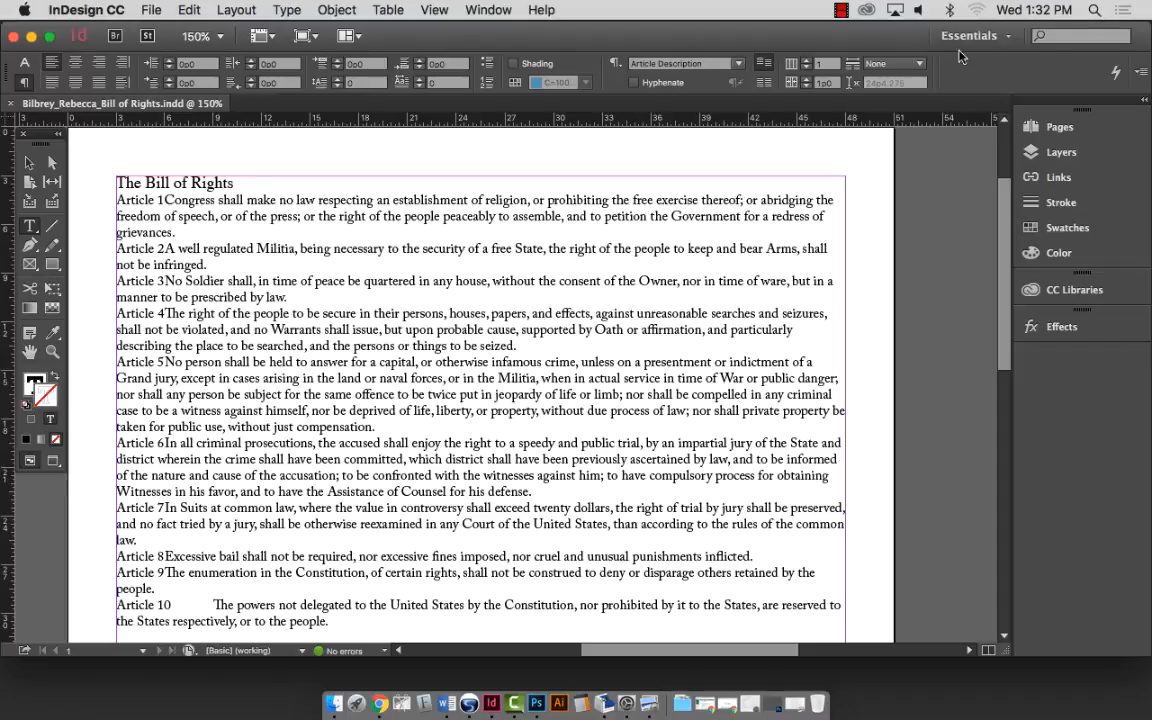
Switch to the Typography workspace, then expand and collapse the Stroke panel to check it.
left_click(1008, 40)
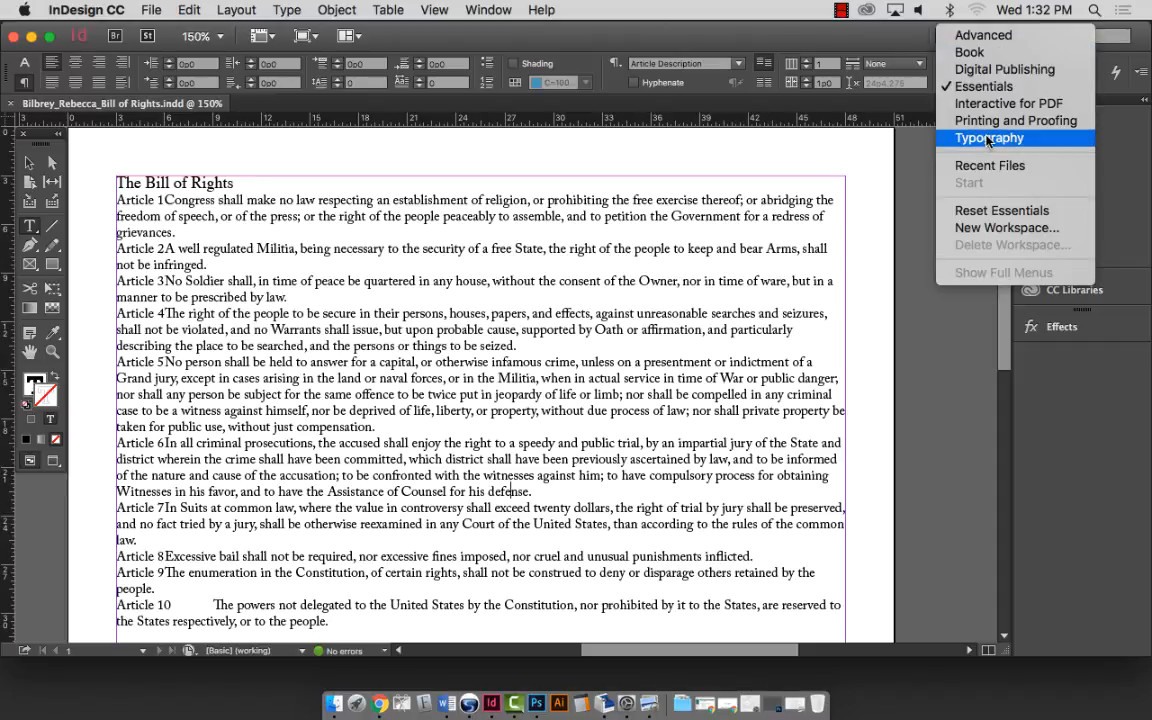
left_click(988, 138)
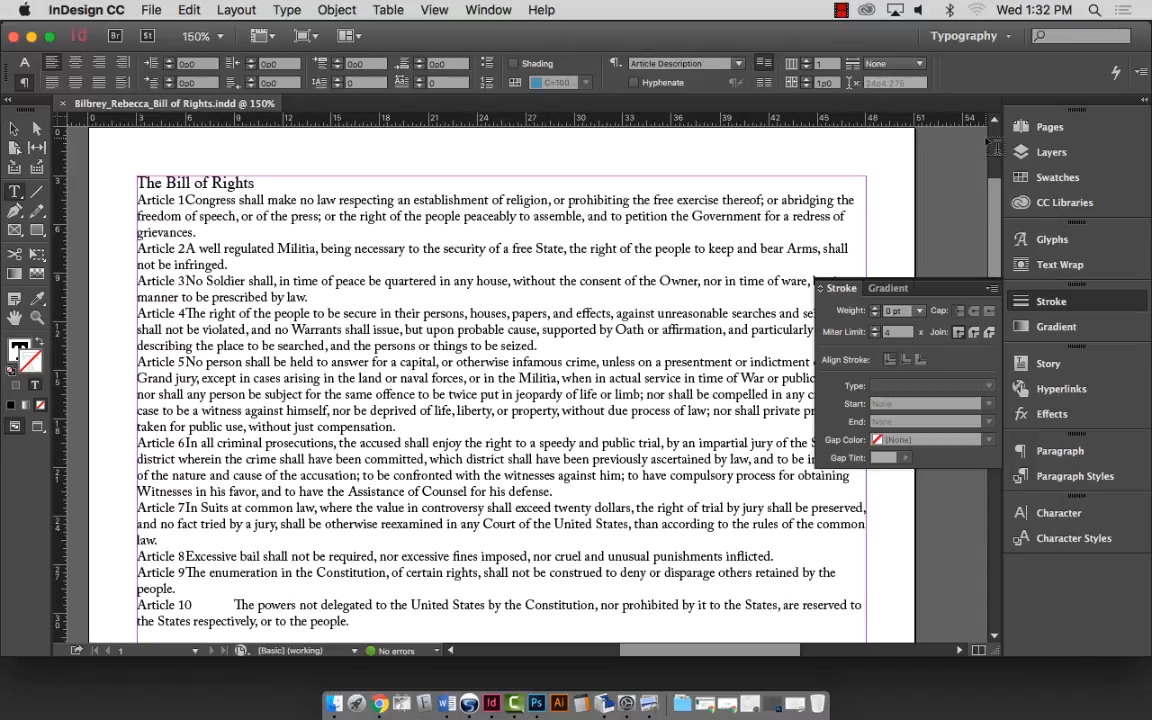
left_click(488, 10)
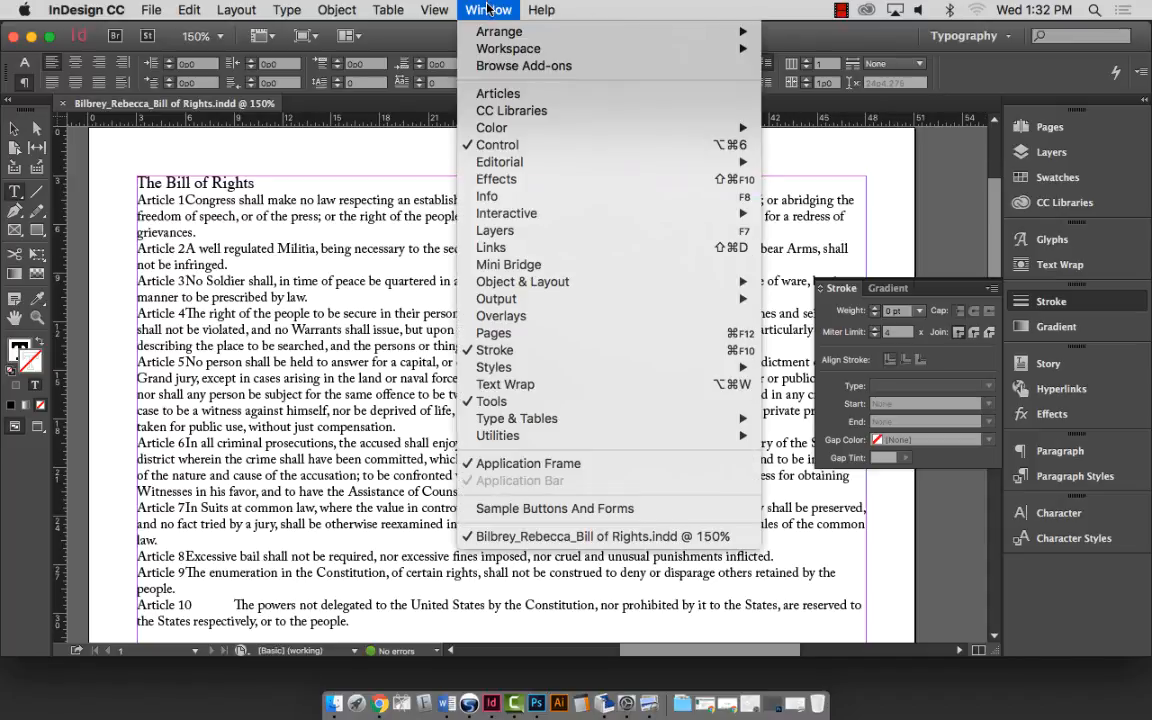
mouse_move(541, 10)
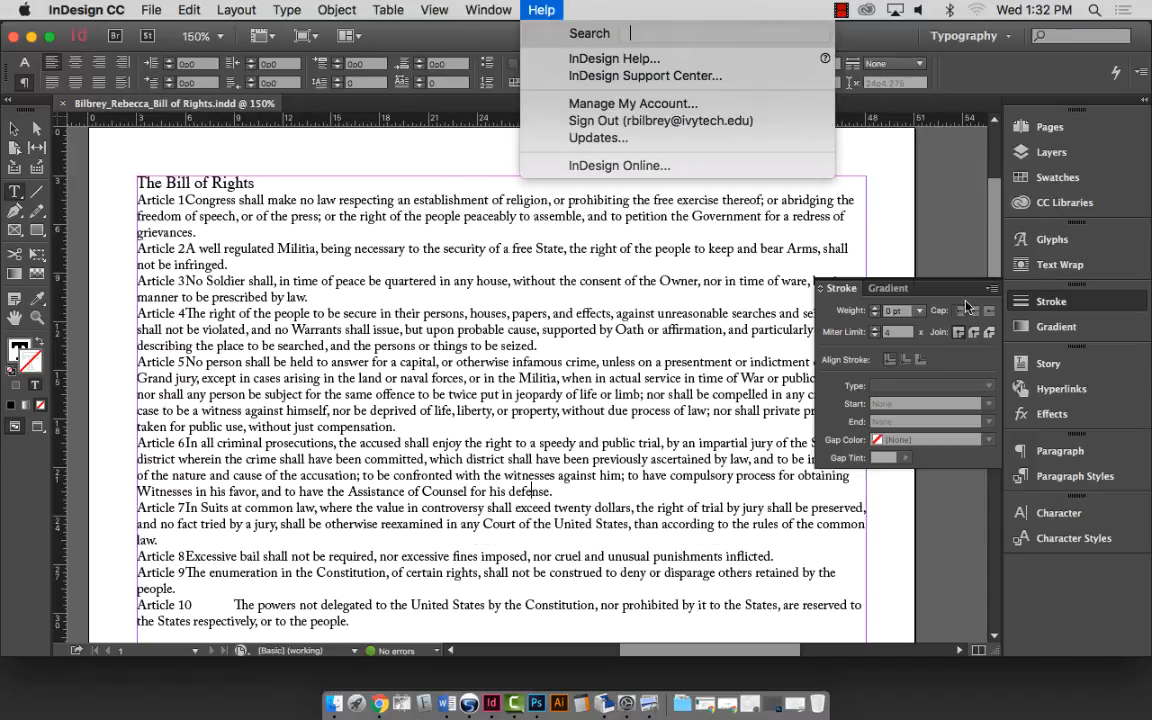
left_click(928, 289)
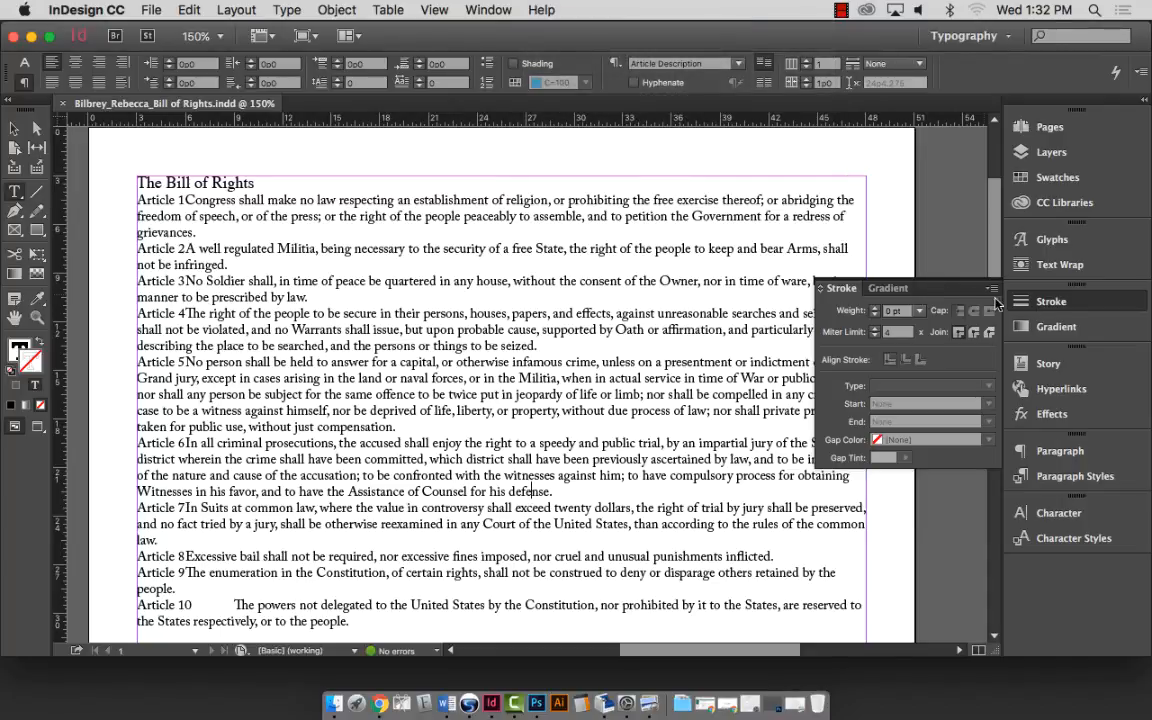
mouse_move(924, 291)
left_mouse_down()
mouse_move(1005, 308)
mouse_move(1141, 270)
mouse_move(1105, 289)
left_mouse_up()
left_click(969, 290)
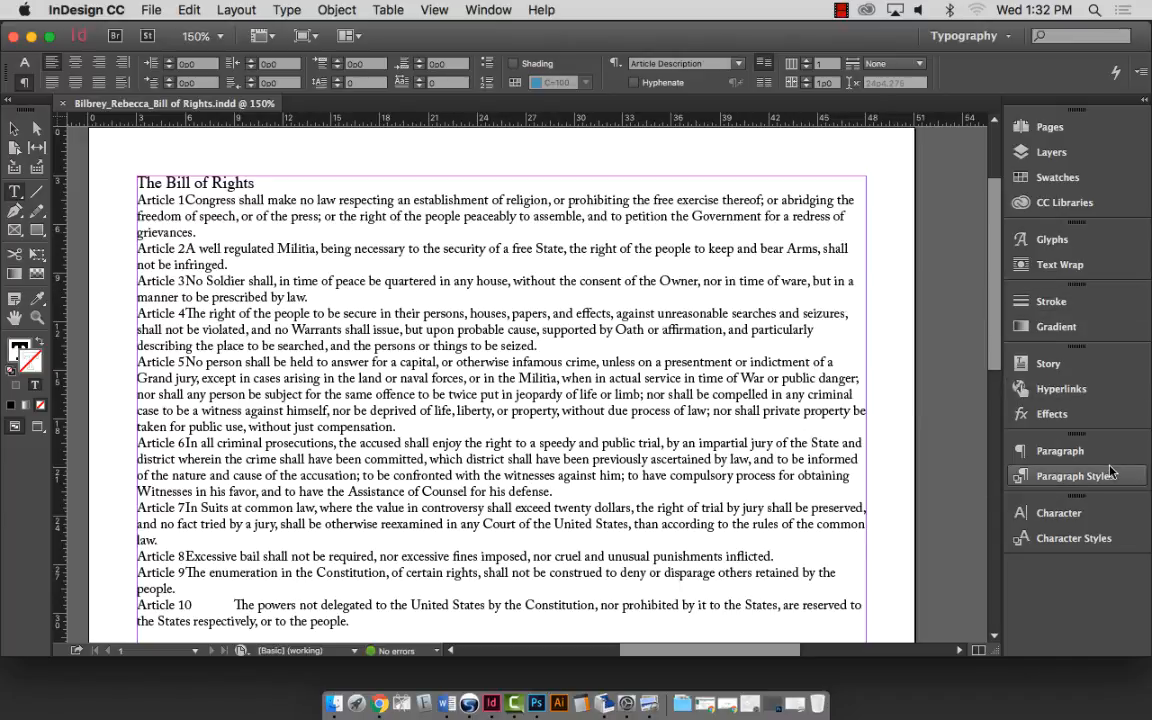
Select the whole Bill of Rights text frame, zoom out to the page, and show the Stroke panel.
left_click(242, 287)
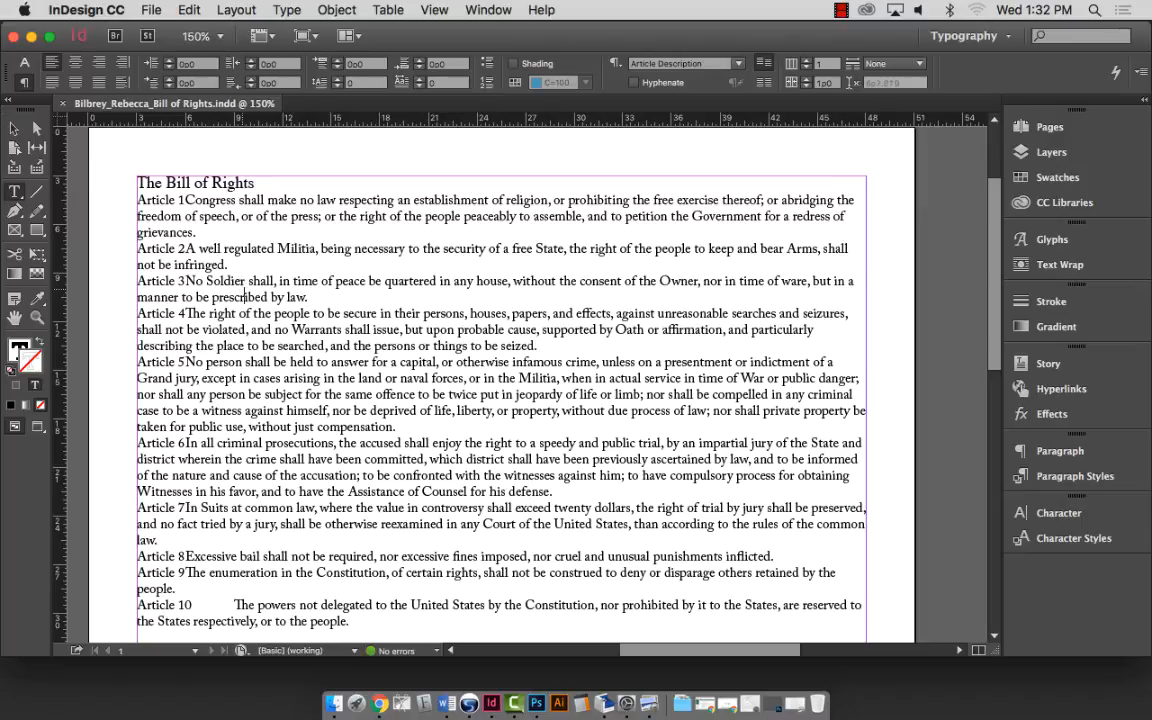
key("super+a")
left_click(14, 125)
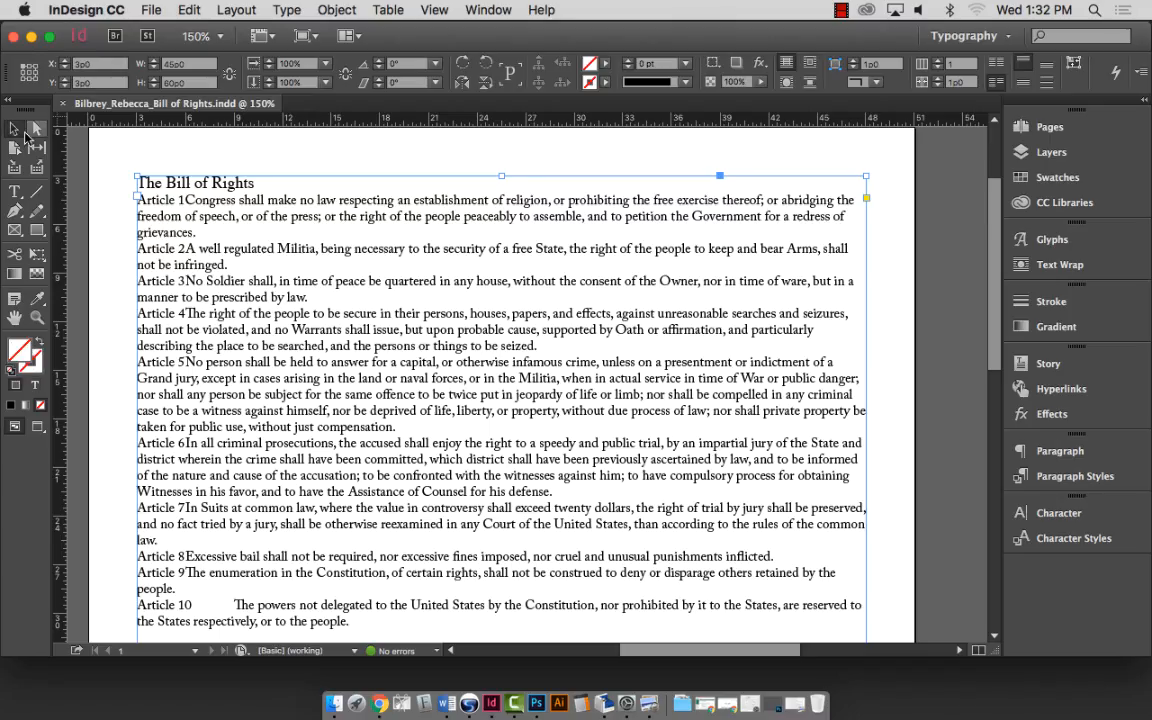
key("super+minus")
key("super+minus")
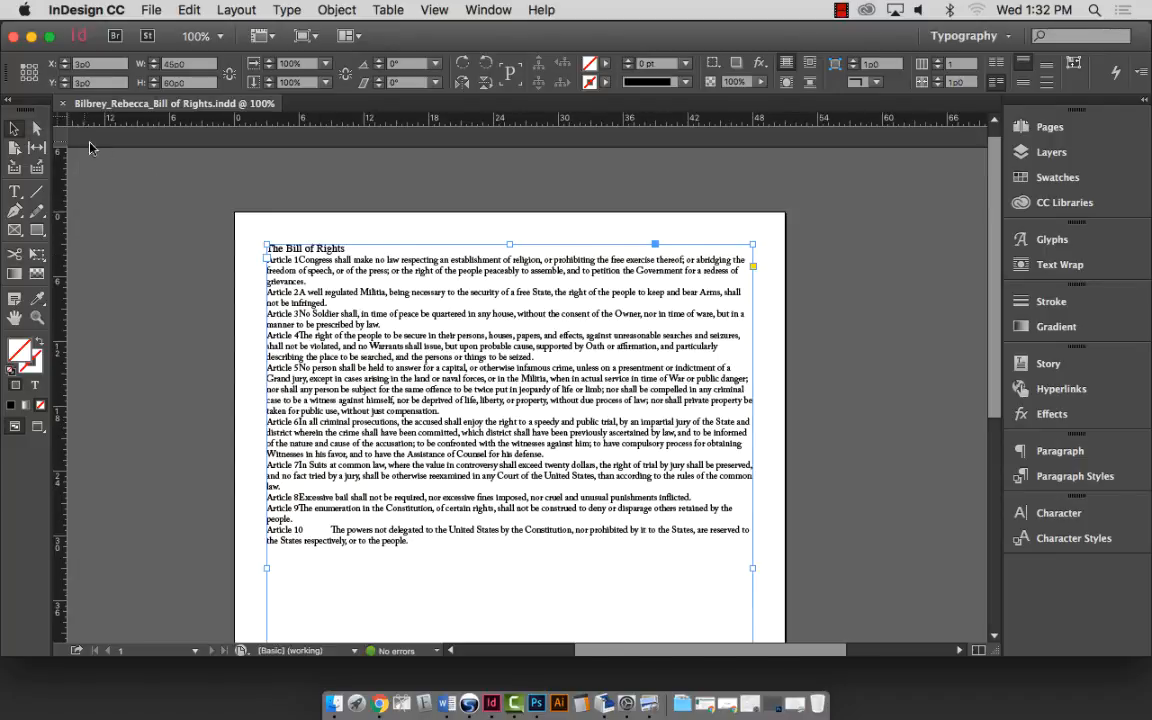
scroll(436, 344, "down", 4)
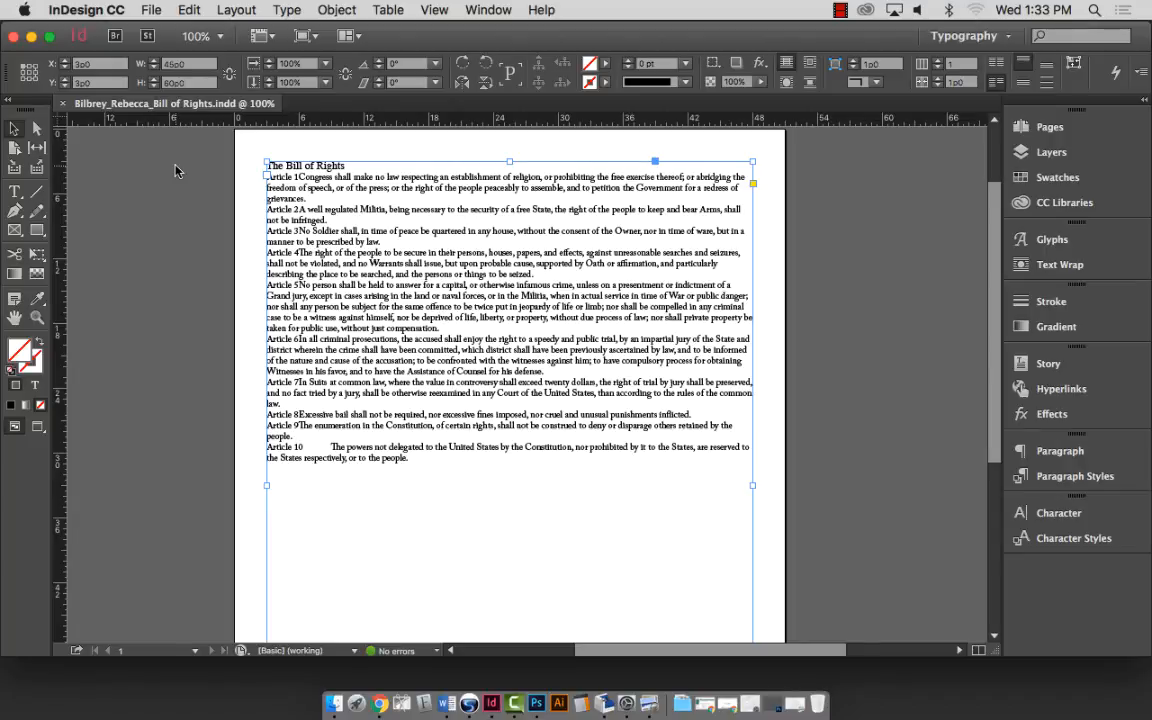
scroll(562, 205, "up", 1)
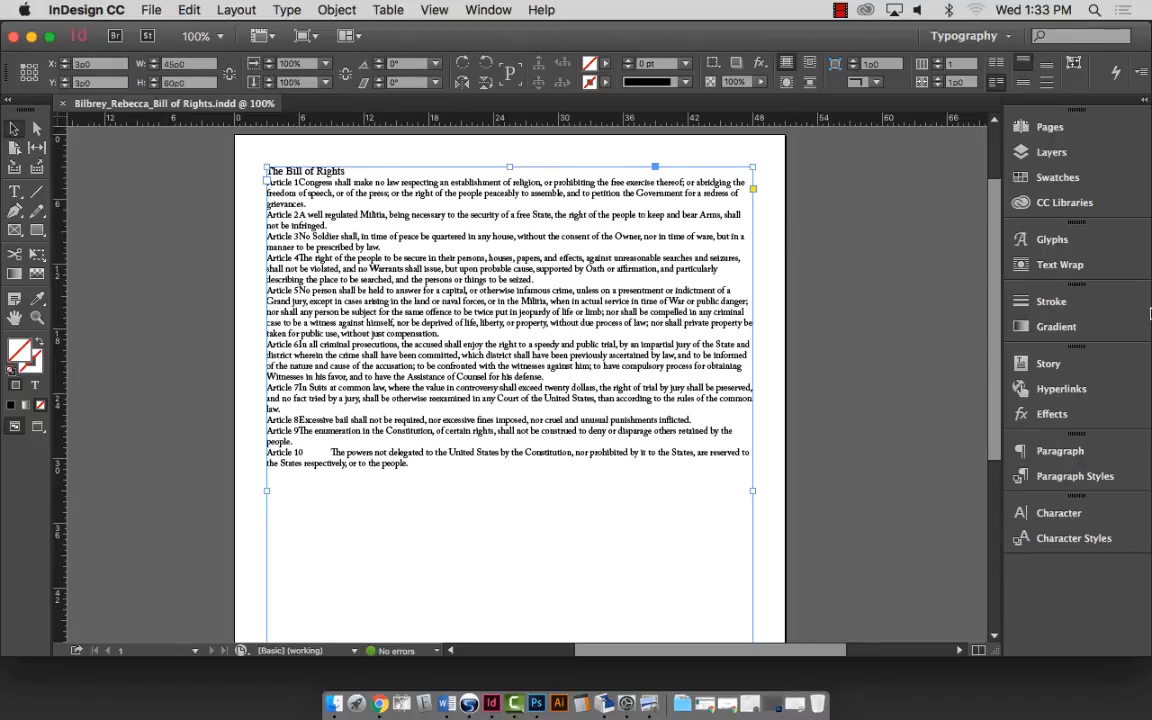
left_click(1084, 301)
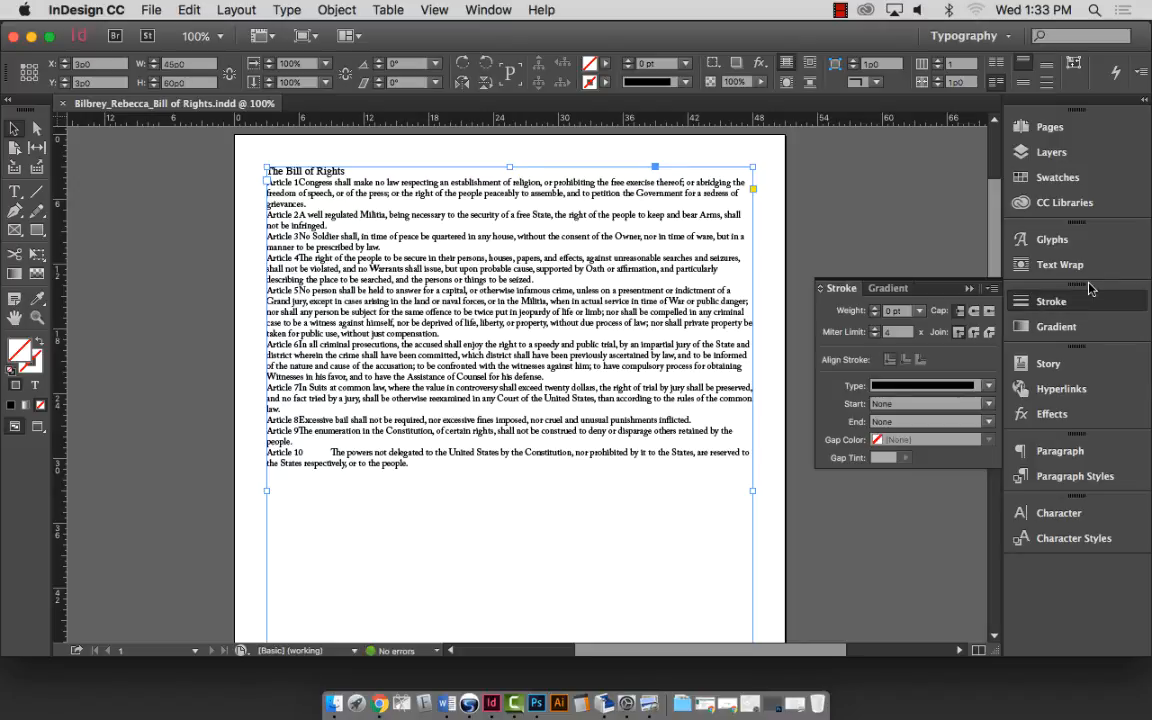
Give the text frame an 8 pt stroke of type Thin - Thick.
left_click(919, 311)
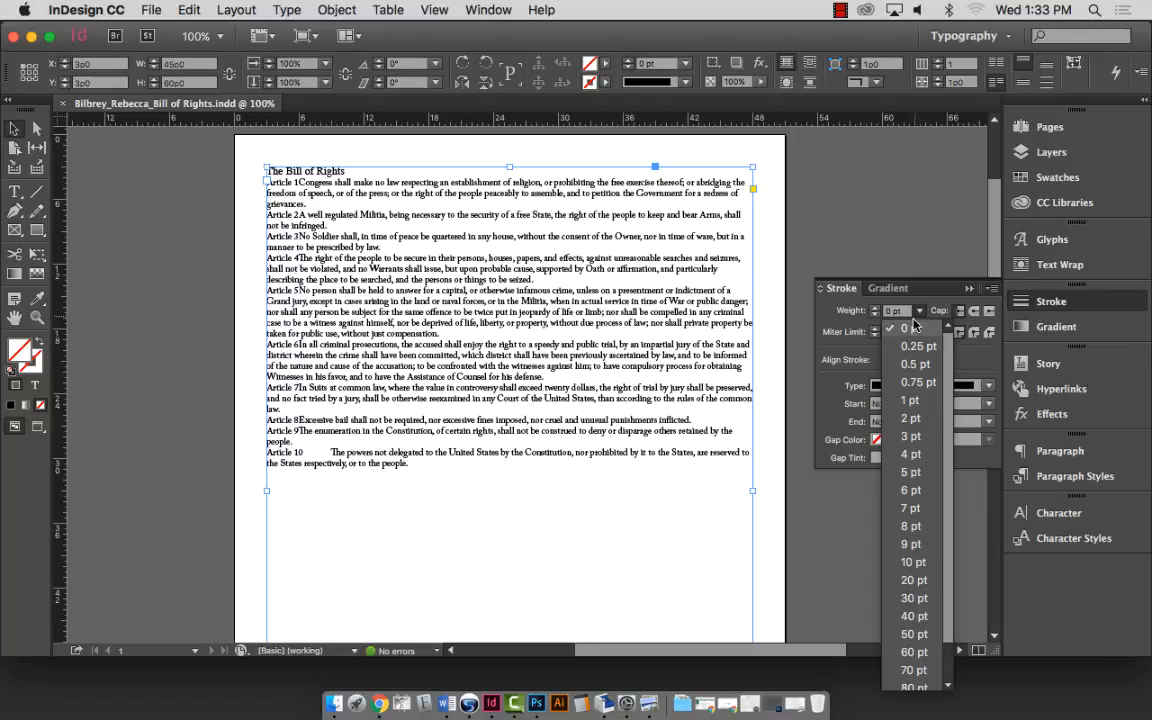
left_click(911, 454)
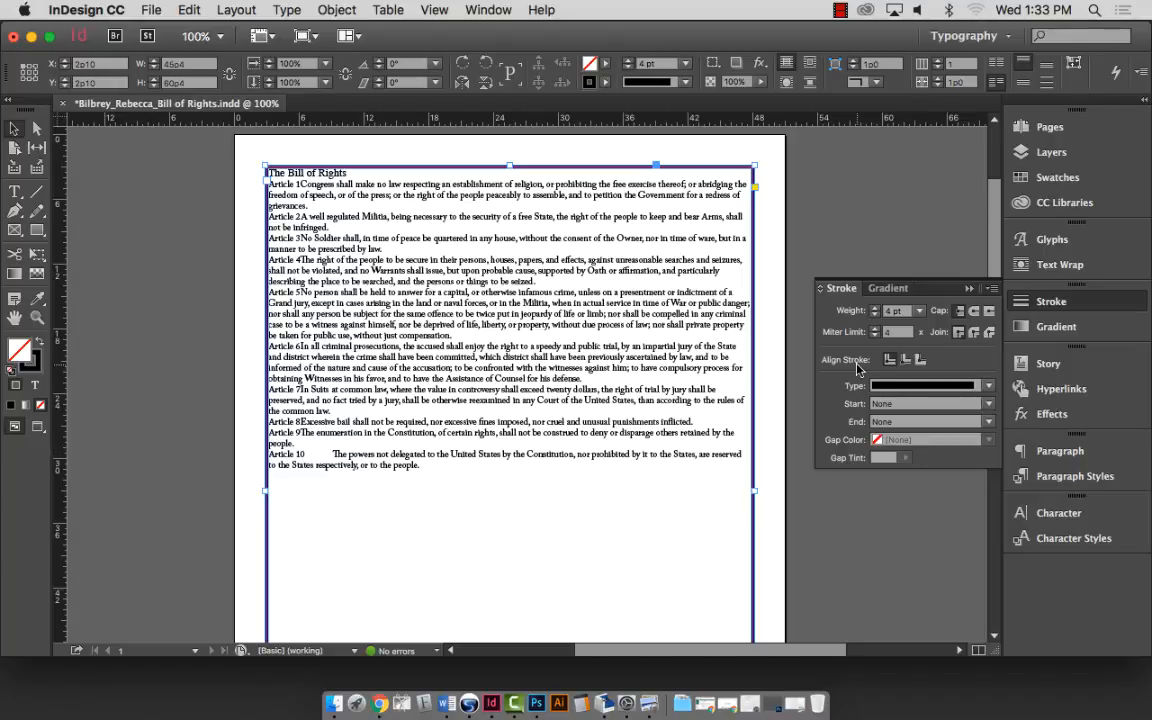
left_click(919, 311)
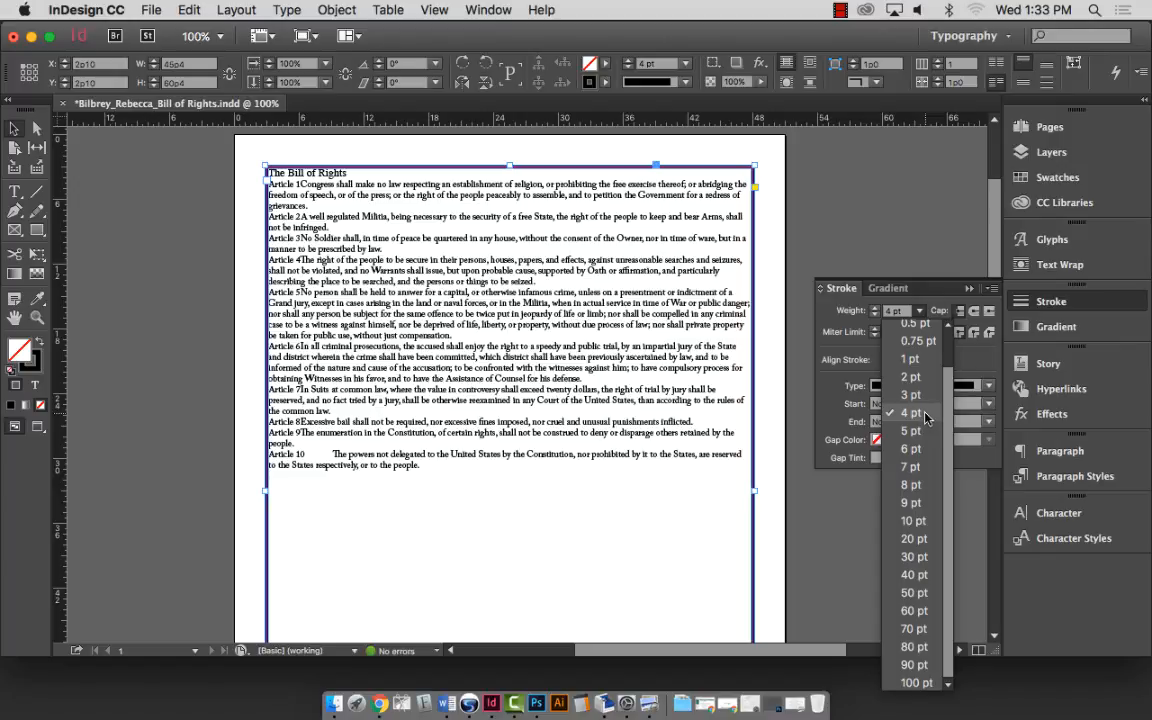
left_click(917, 483)
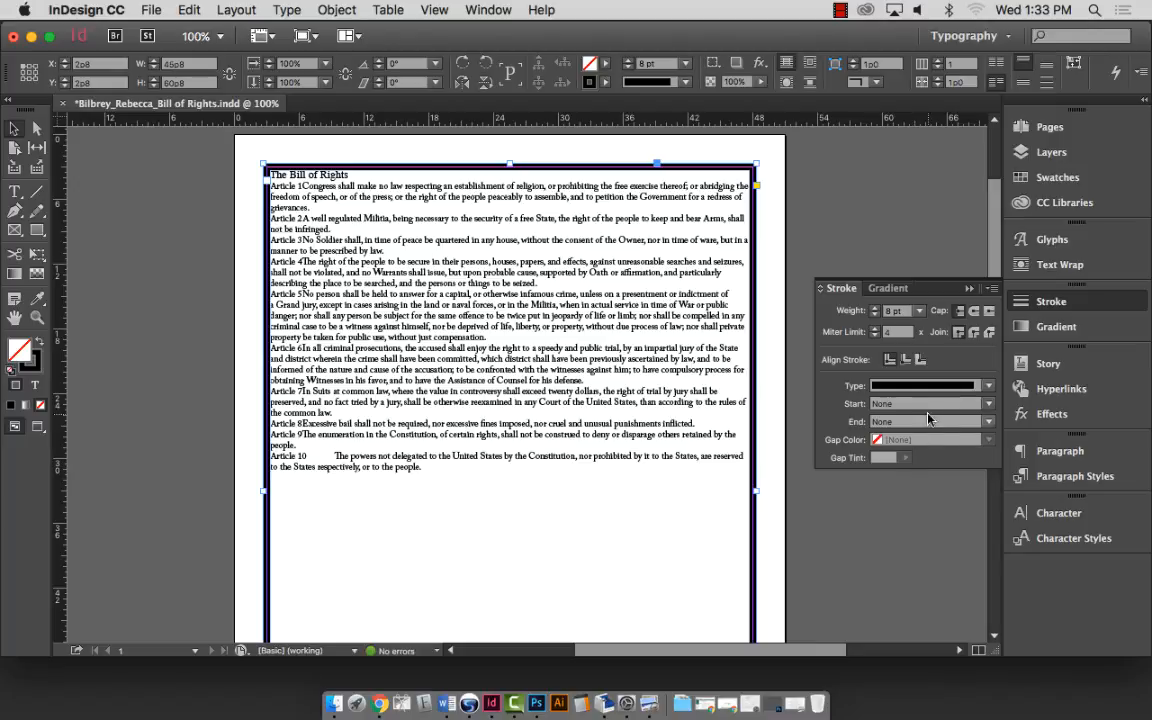
left_click(920, 310)
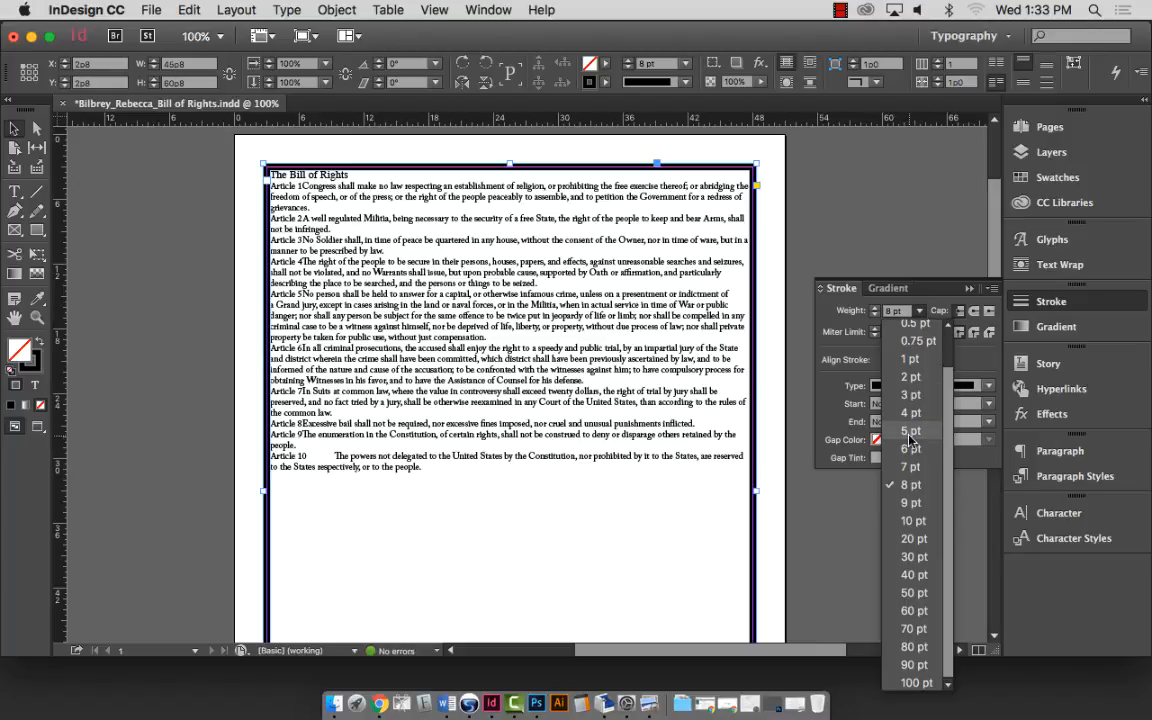
left_click(943, 284)
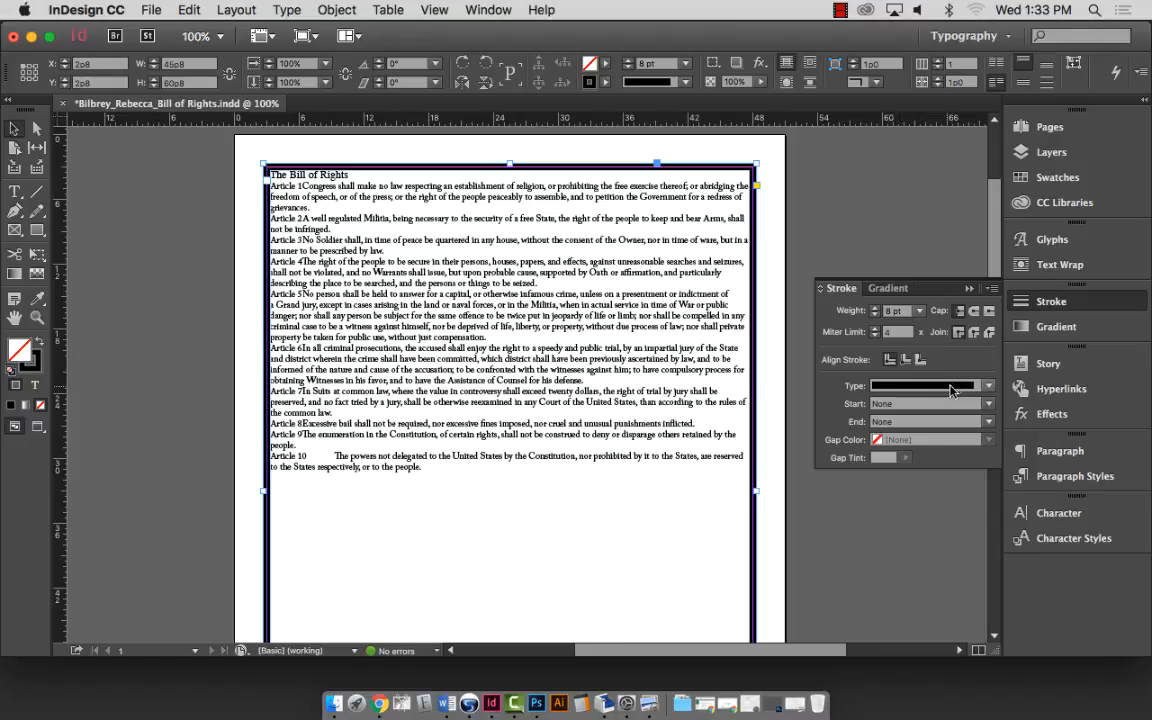
left_click(983, 385)
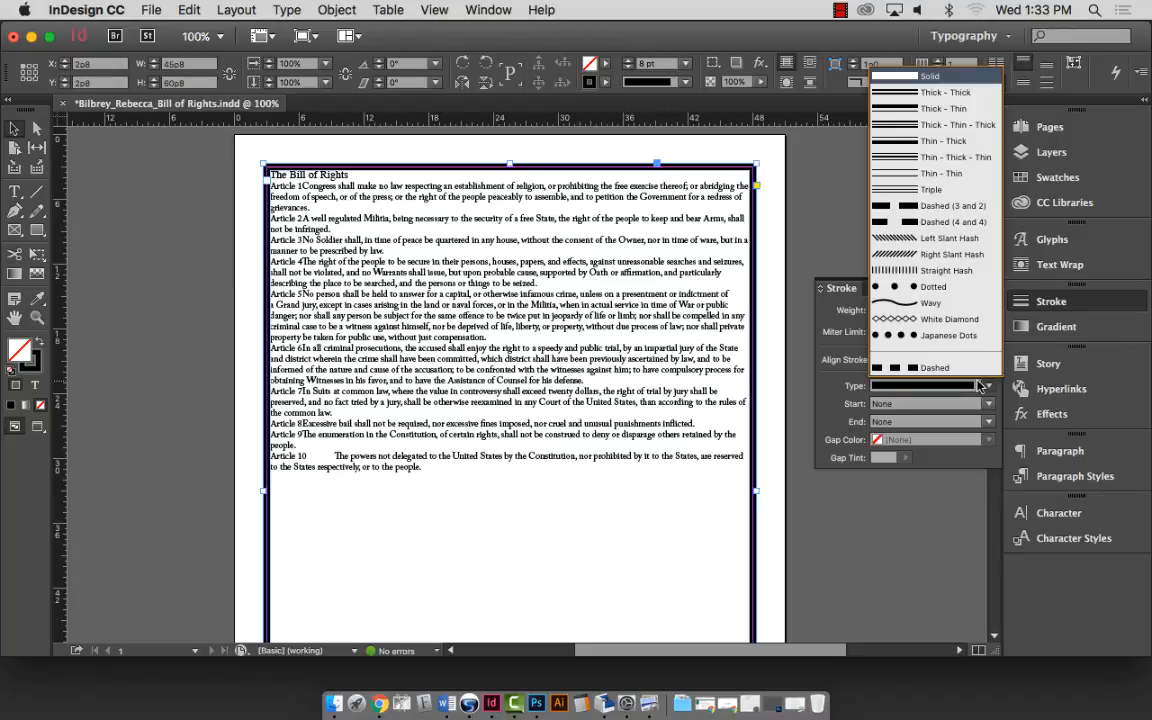
left_click(940, 145)
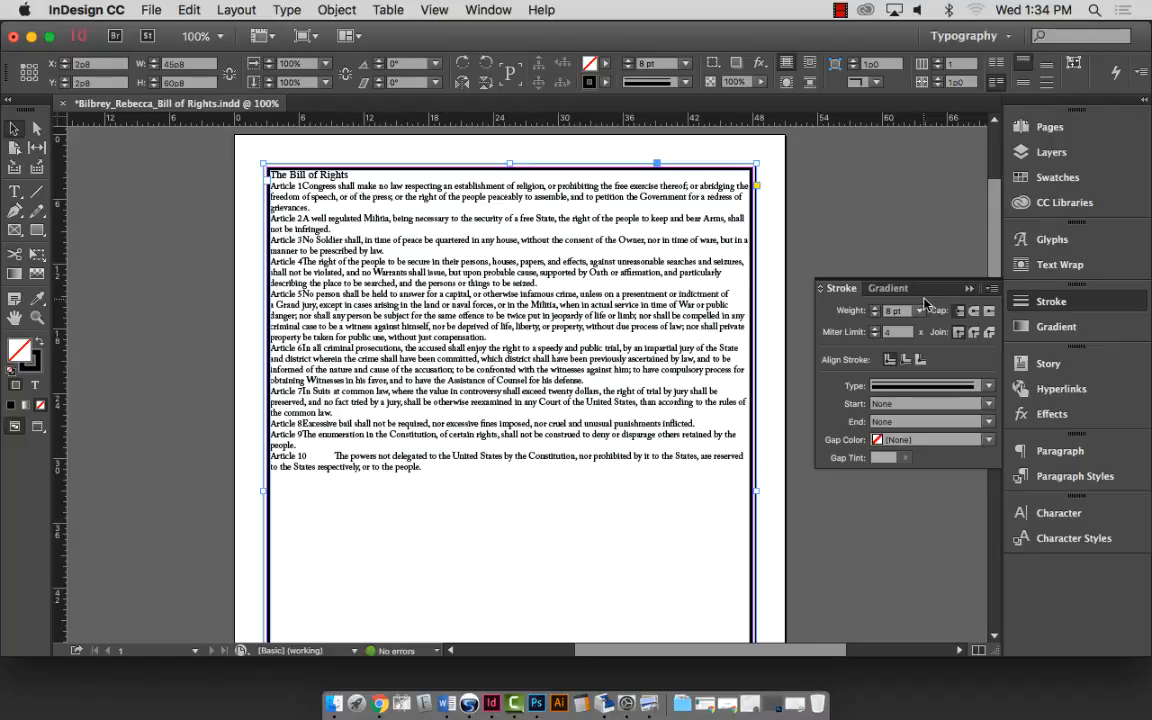
Collapse the Stroke panel, zoom into the frame's upper-left corner to inspect the border, then fit the page.
left_click(970, 289)
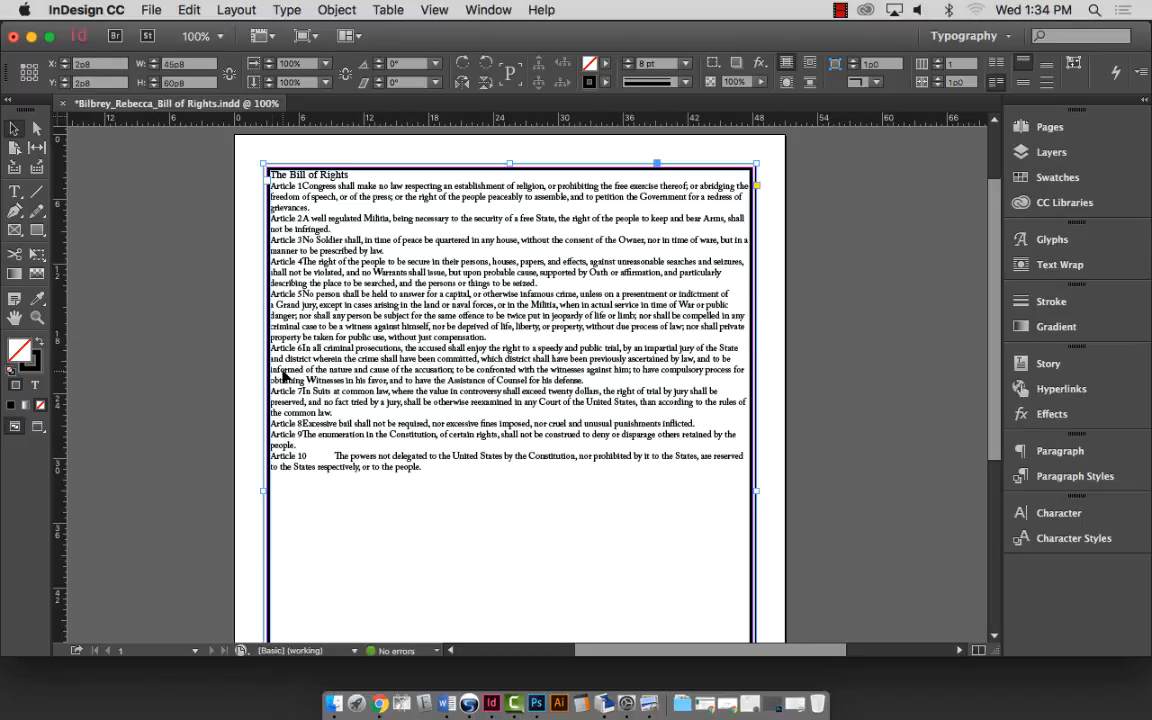
left_click(36, 319)
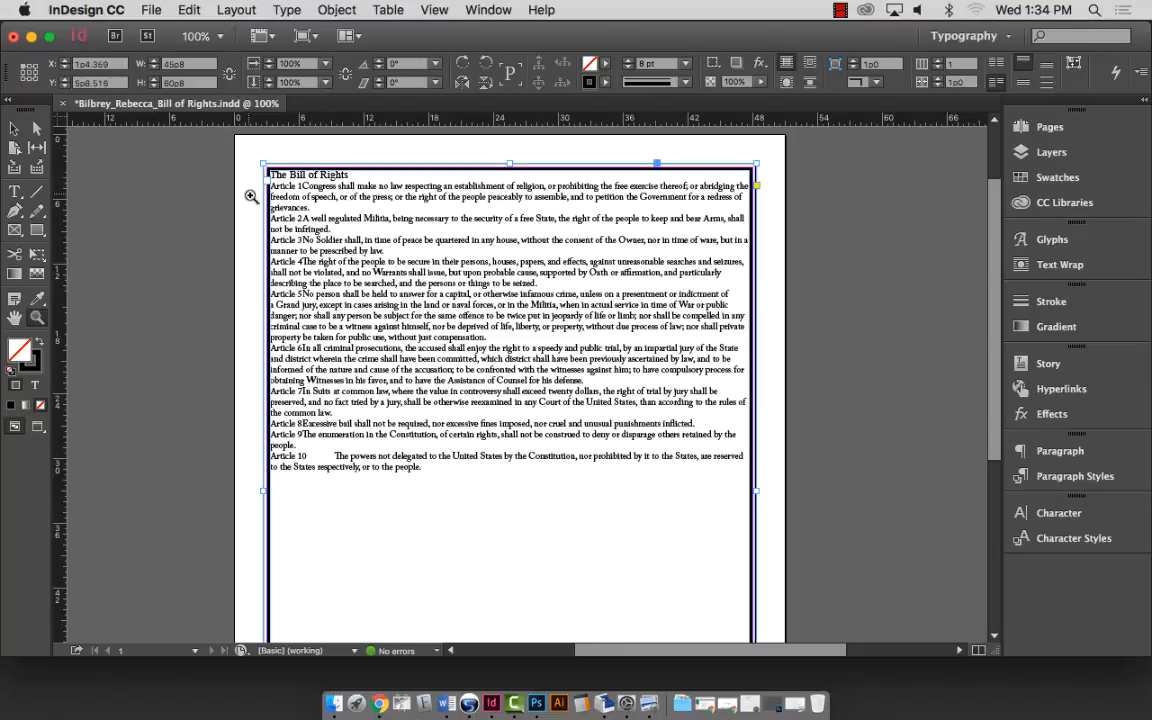
left_click_drag(221, 171, 306, 298)
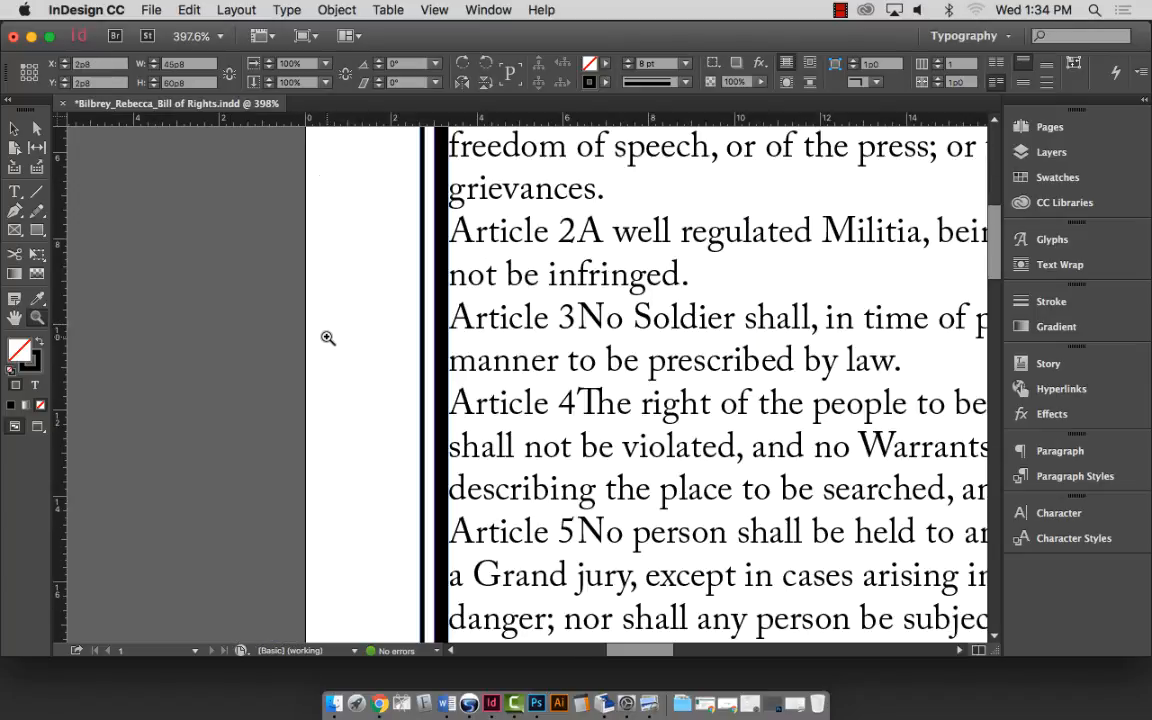
key("super+0")
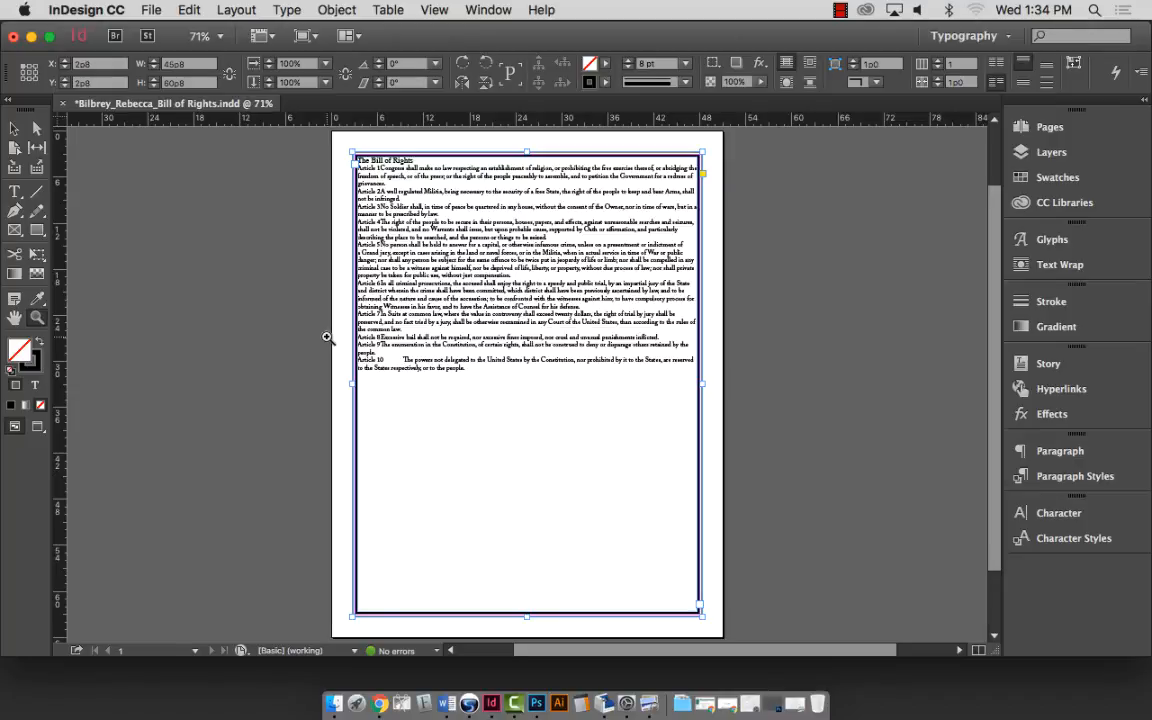
Reselect the Bill of Rights text frame with the Selection tool and open the Object menu.
left_click(15, 143)
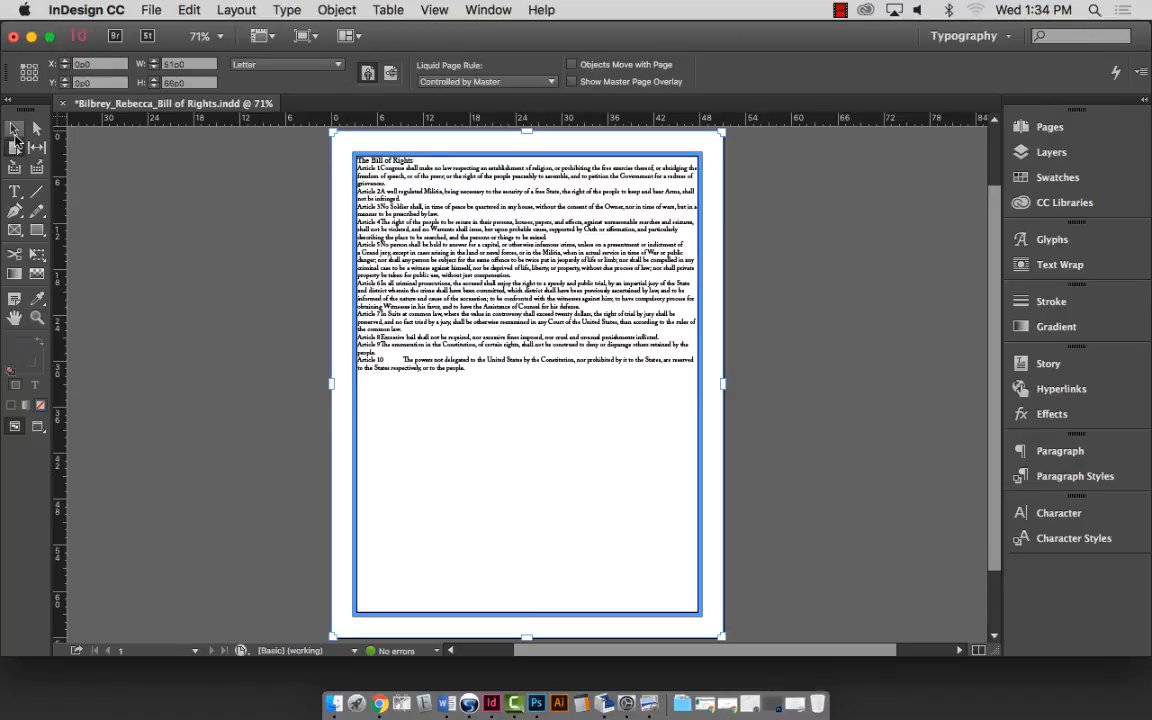
key("v")
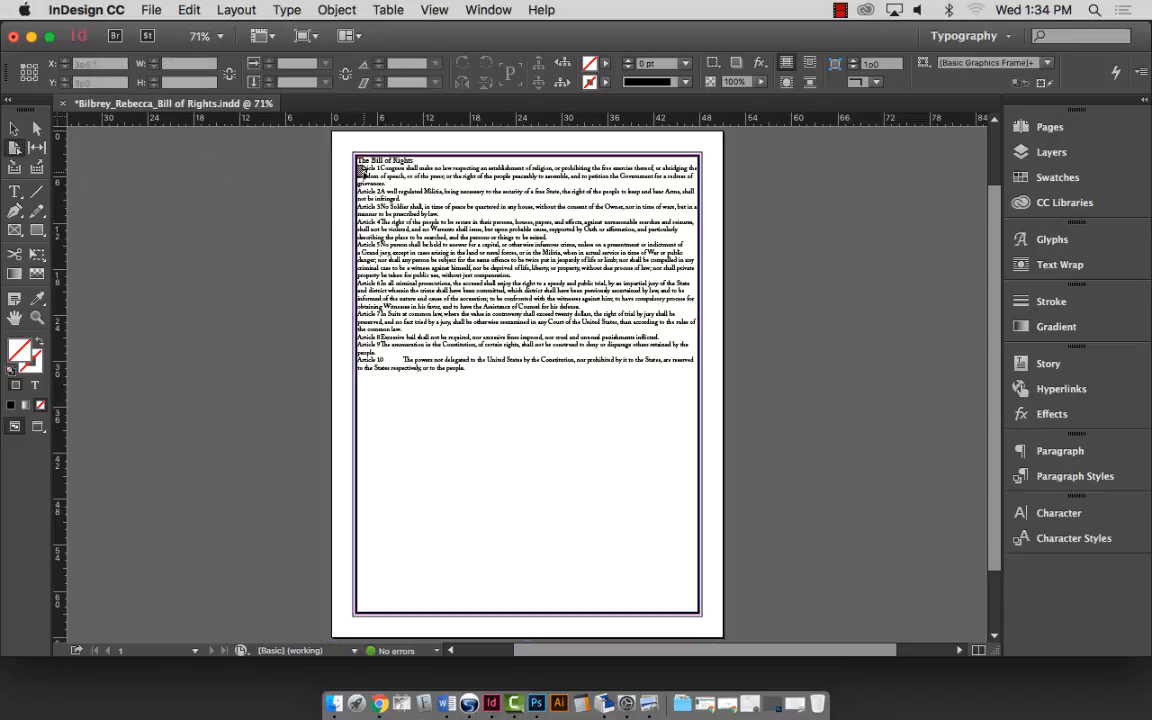
key("shift+p")
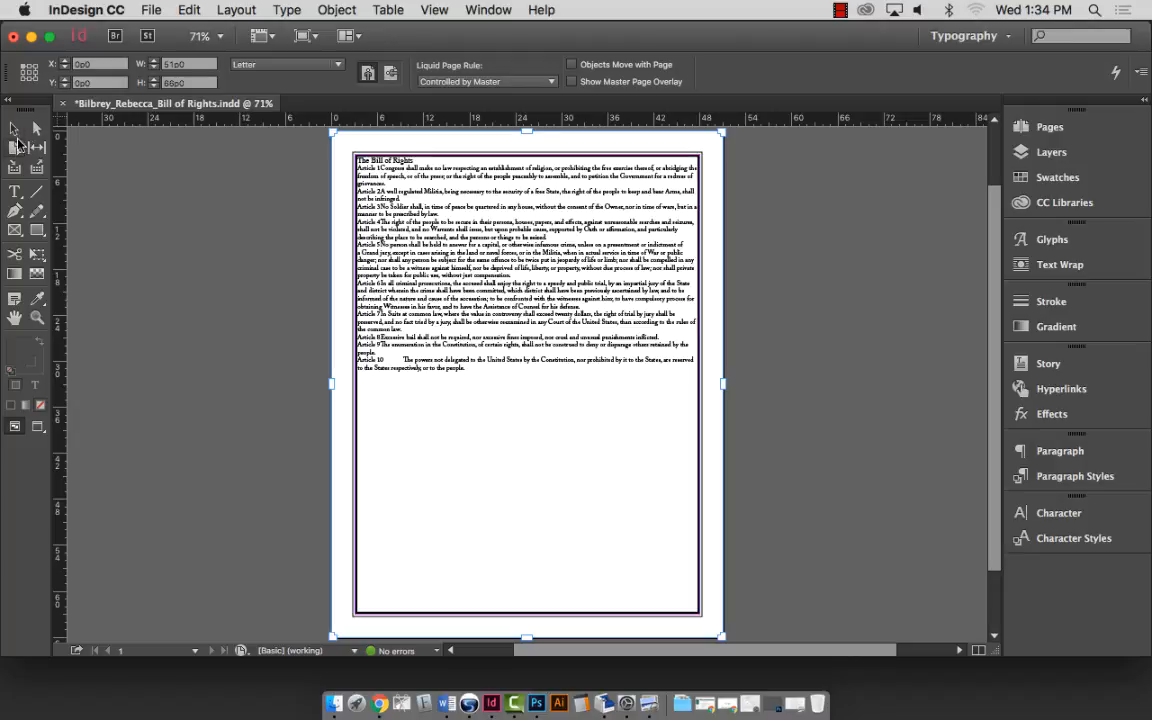
left_click(14, 128)
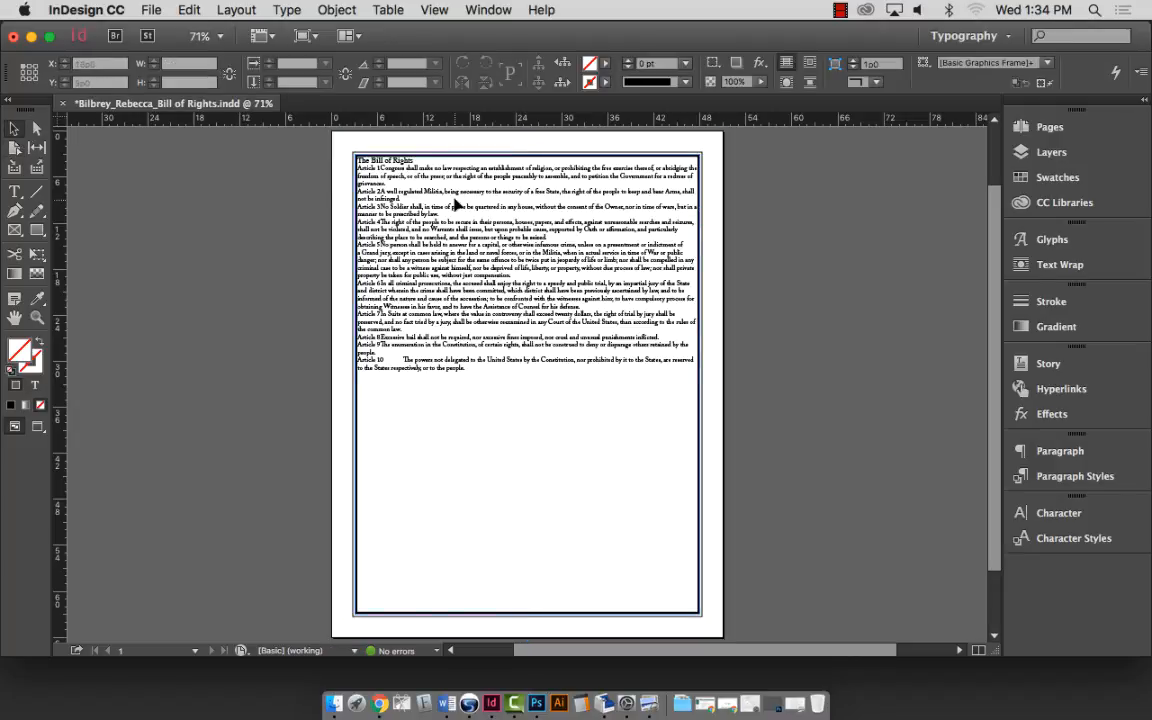
left_click(415, 182)
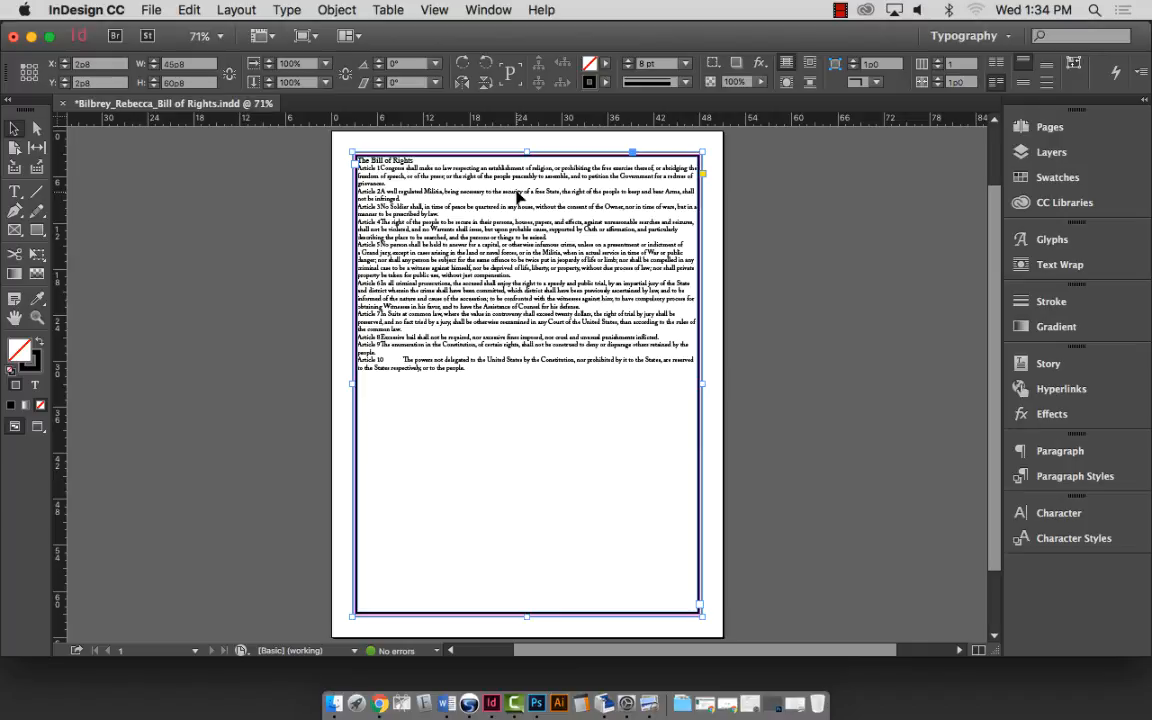
left_click(336, 10)
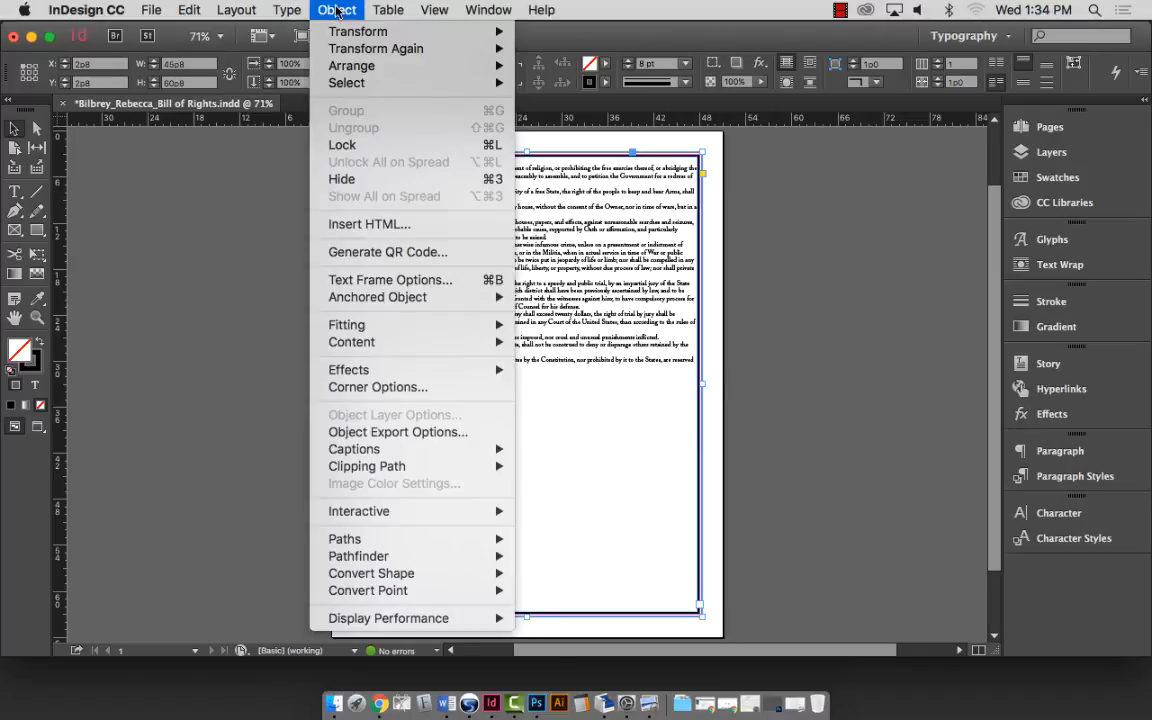
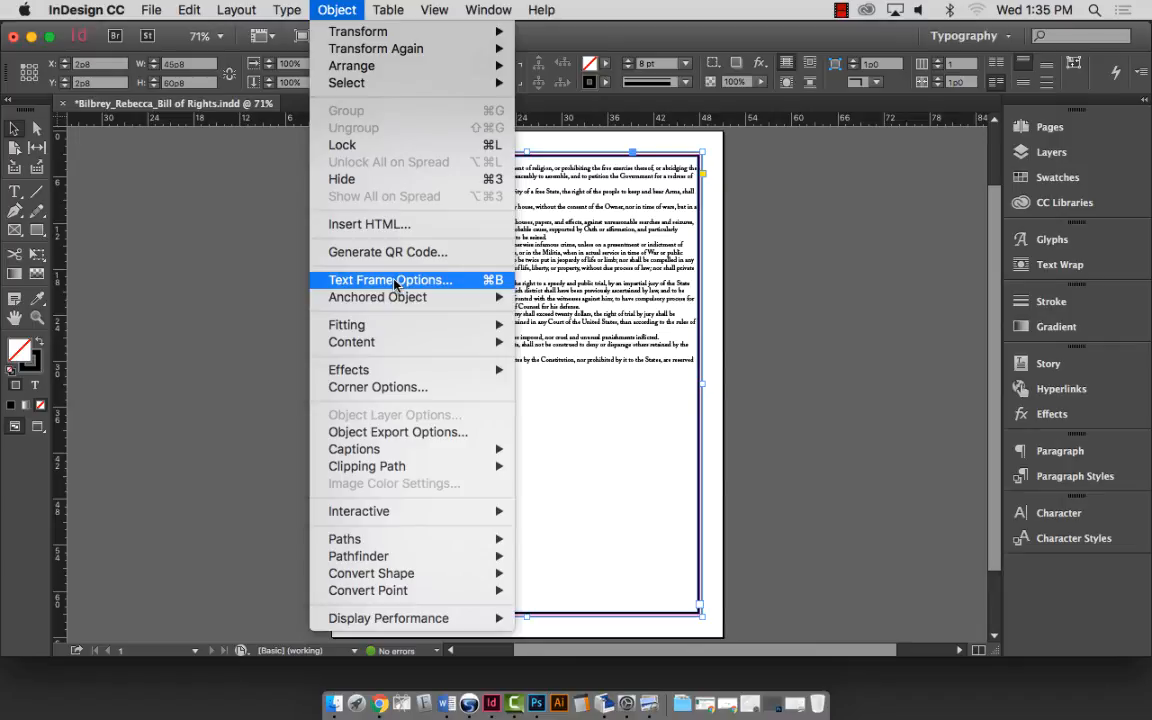
Set the Bill of Rights frame's inset spacing to 1p0, linked on all four sides.
left_click(395, 285)
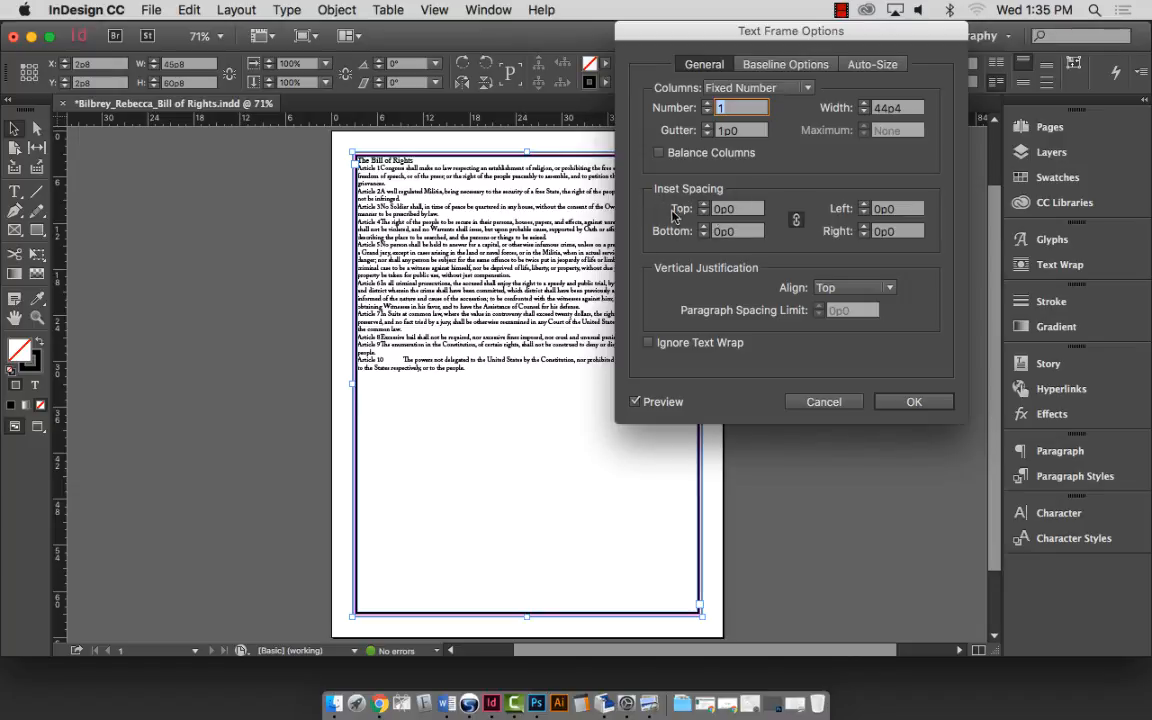
left_click(728, 210)
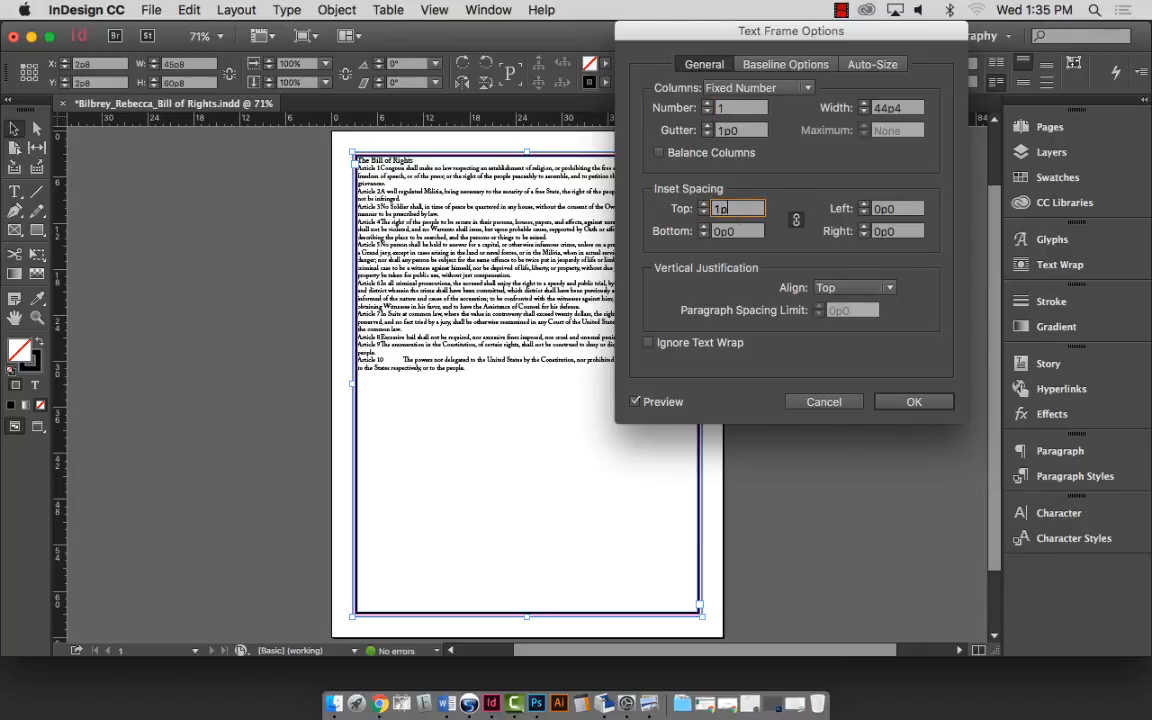
type("1")
key("Tab")
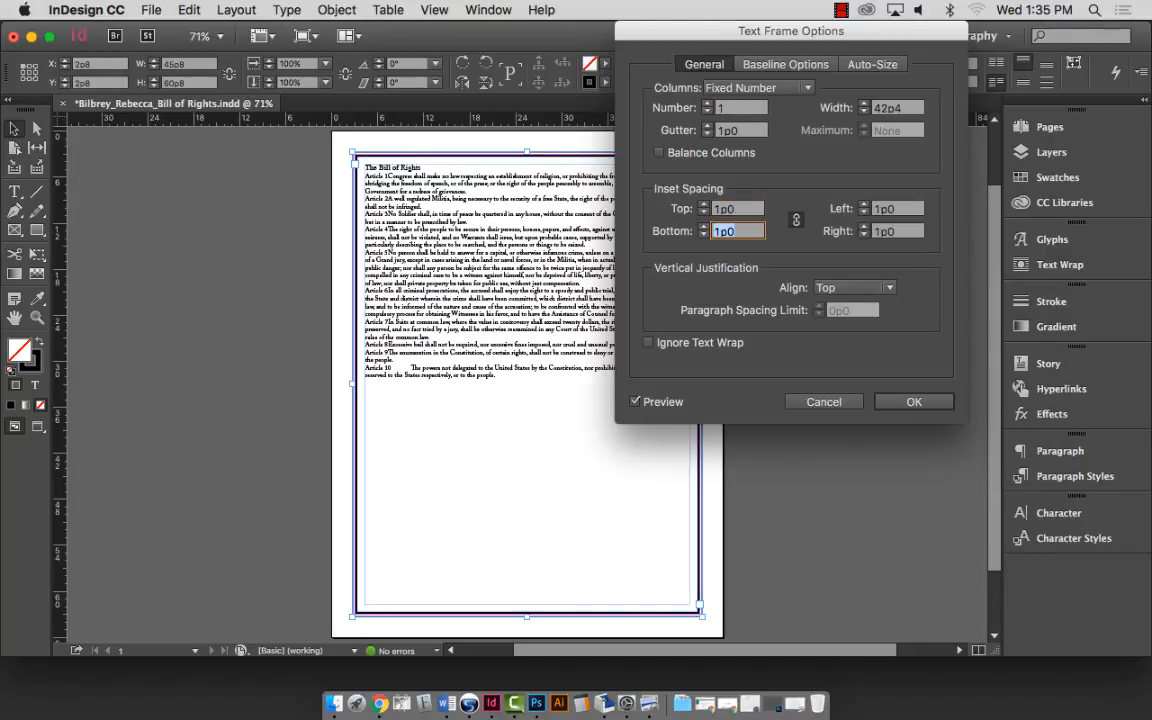
left_click(796, 222)
left_click(925, 400)
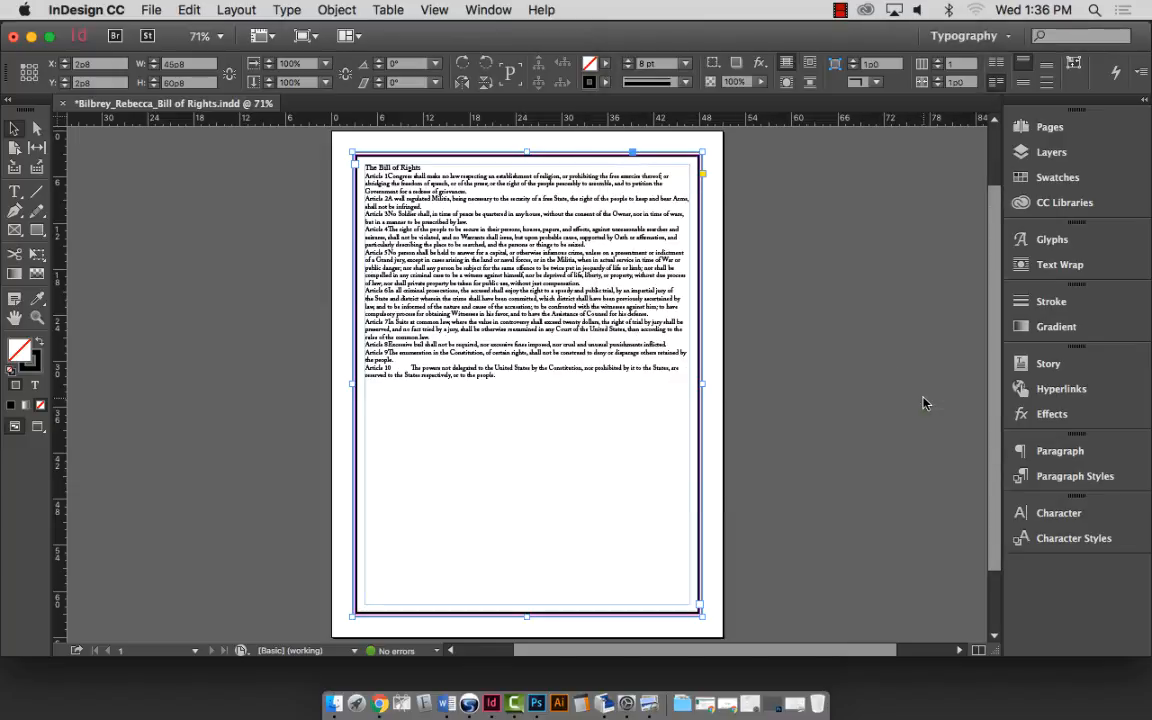
Save the document, then zoom in on the title and the first few articles.
key("super+s")
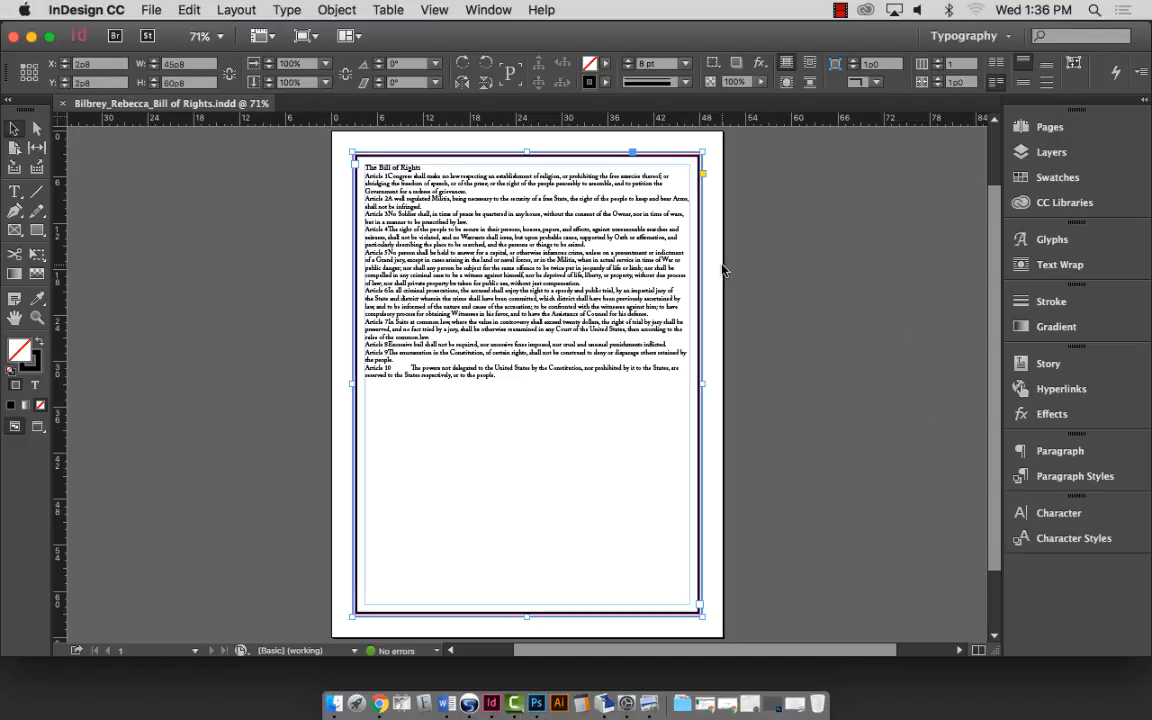
left_click(37, 317)
left_click_drag(315, 131, 751, 351)
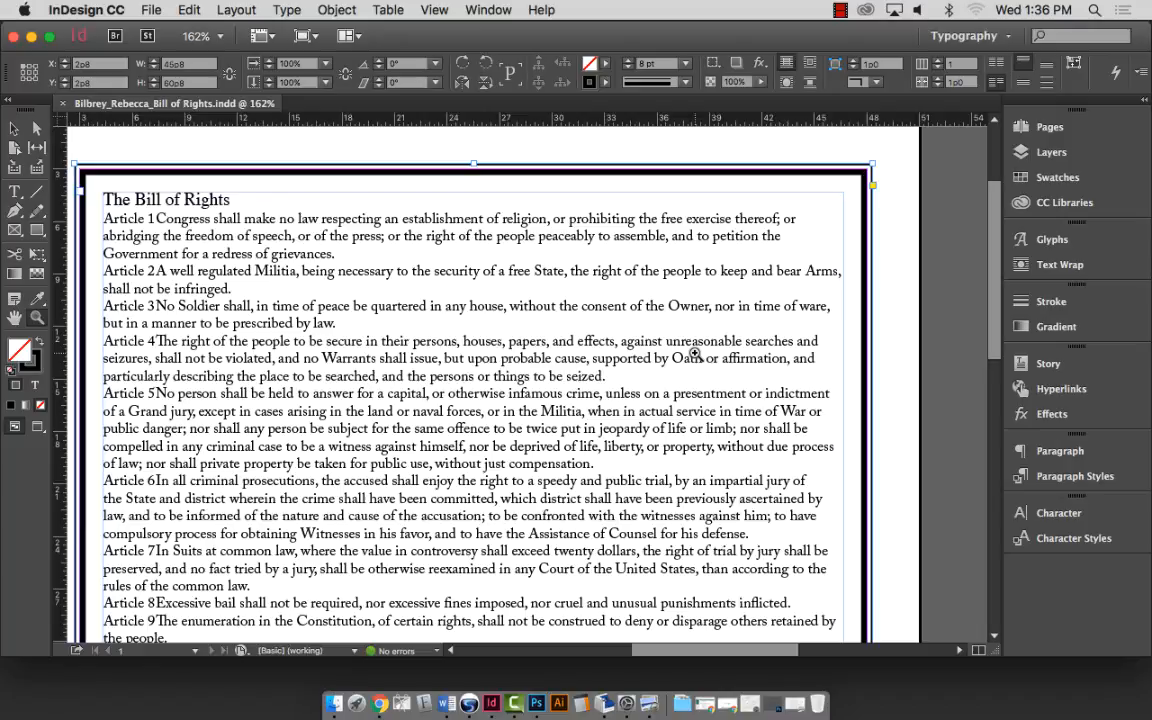
key("super+0")
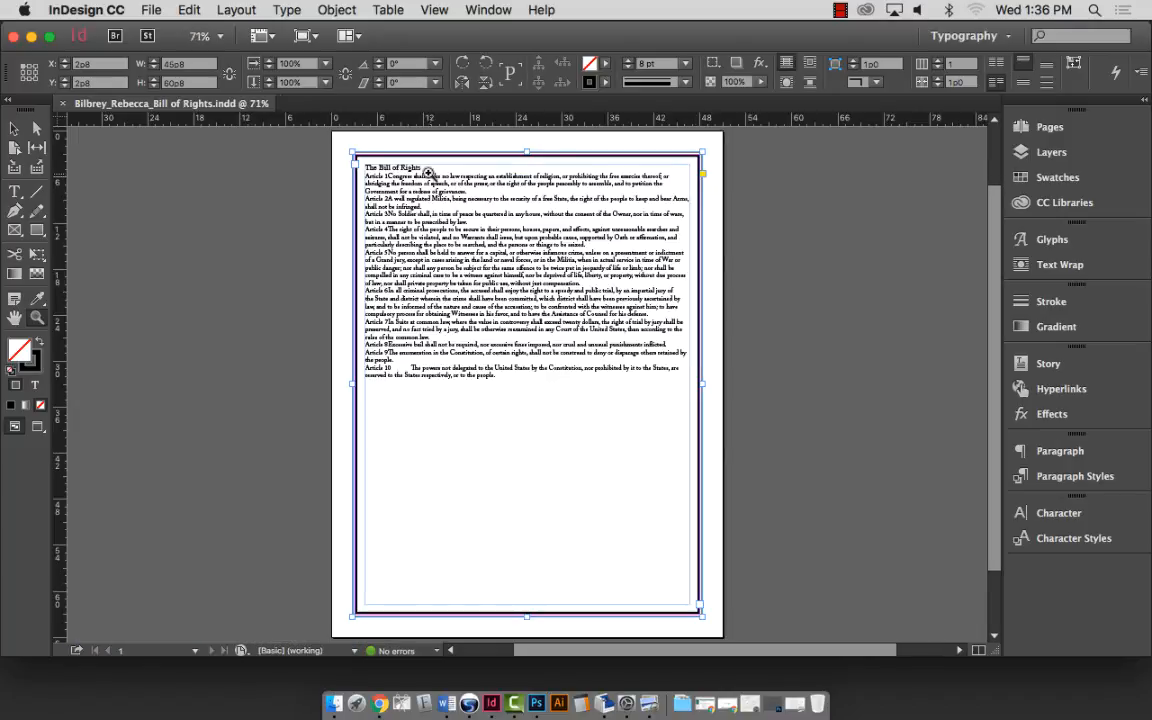
left_click(448, 176)
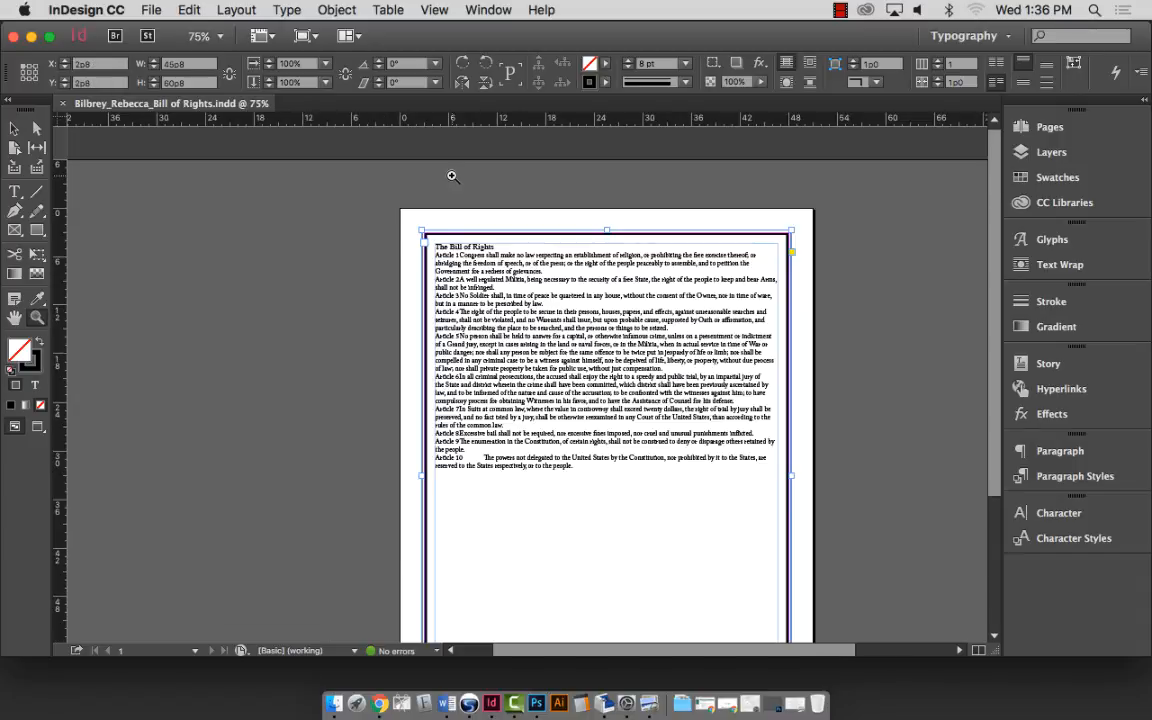
left_click(455, 222)
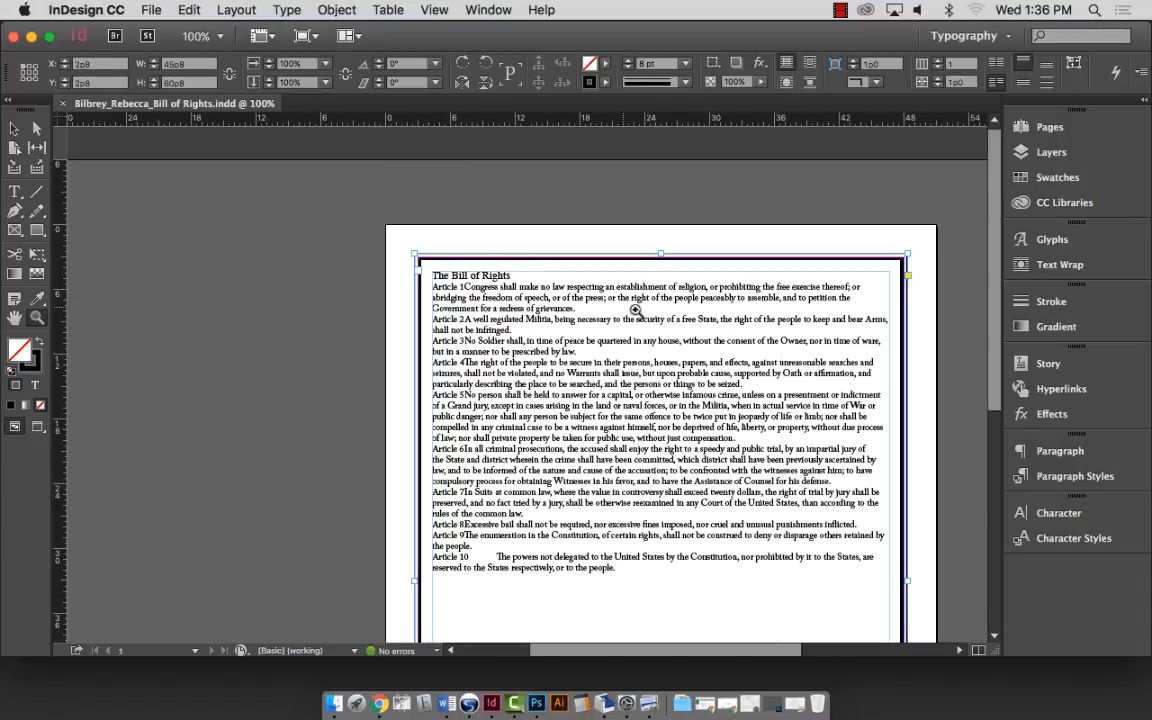
left_click(672, 310)
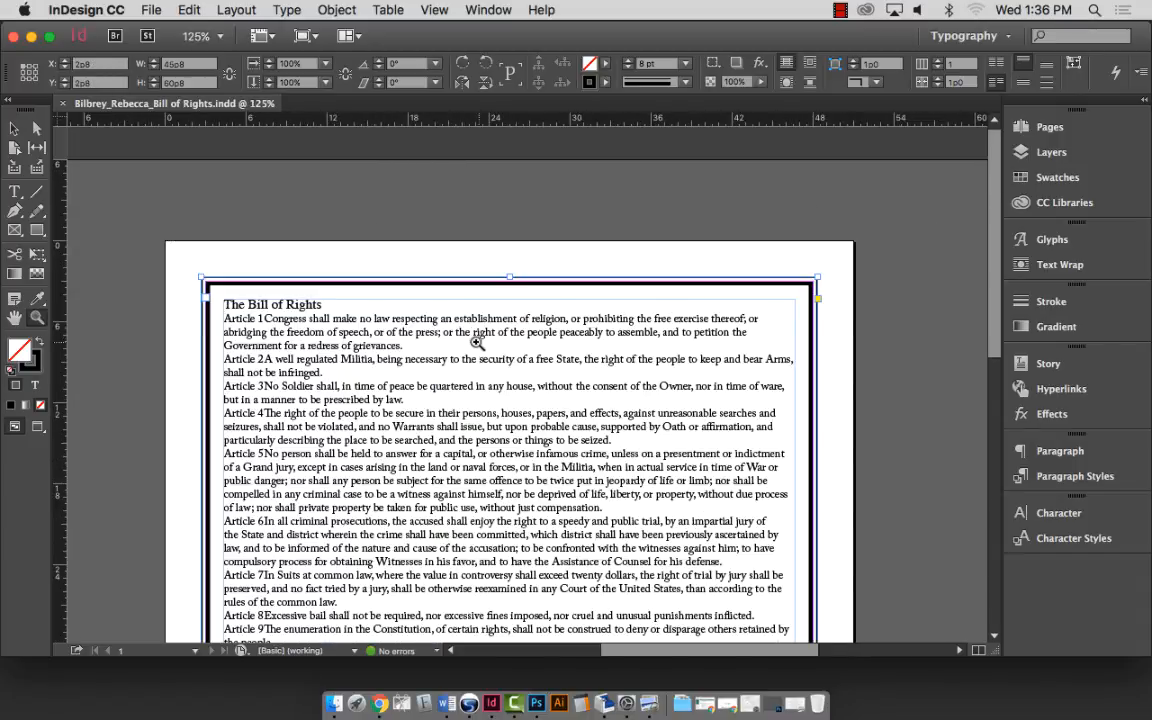
left_click(446, 334)
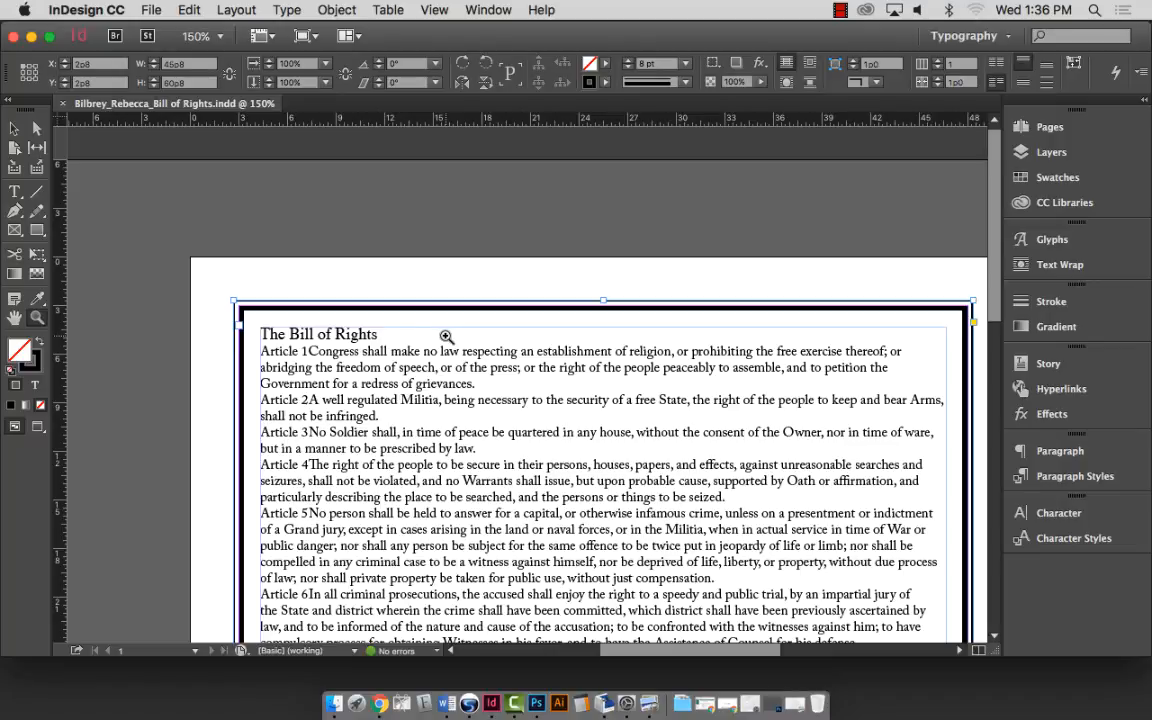
key("super+0")
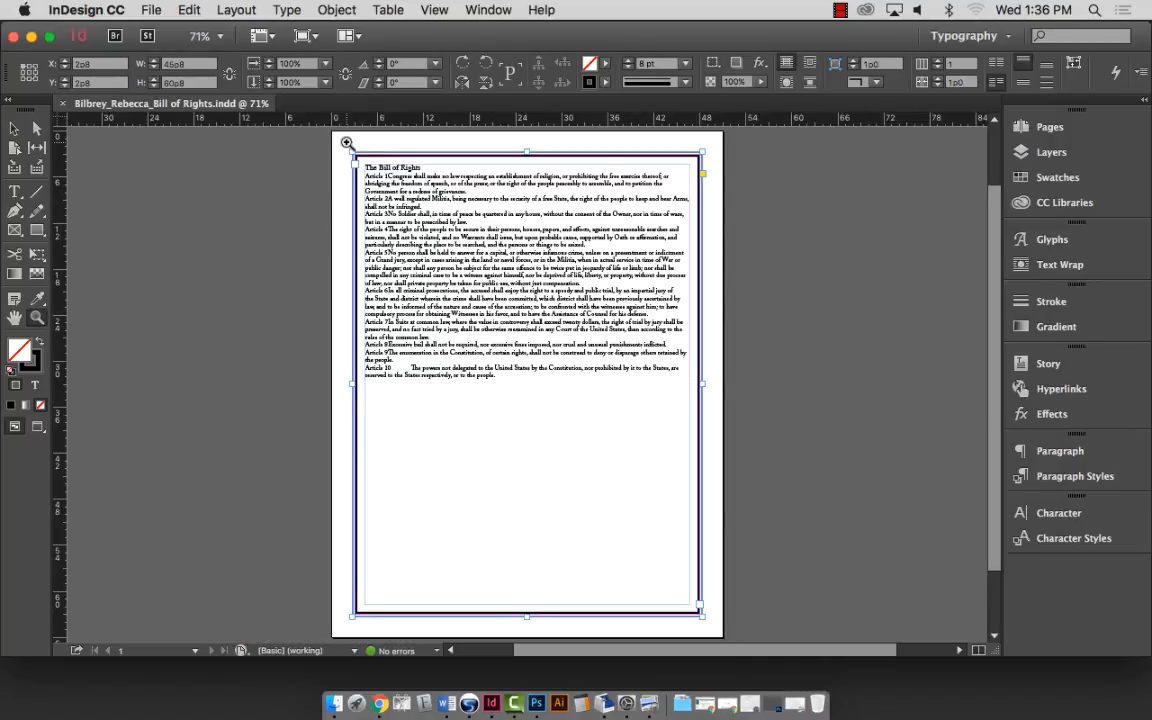
left_click_drag(350, 150, 713, 280)
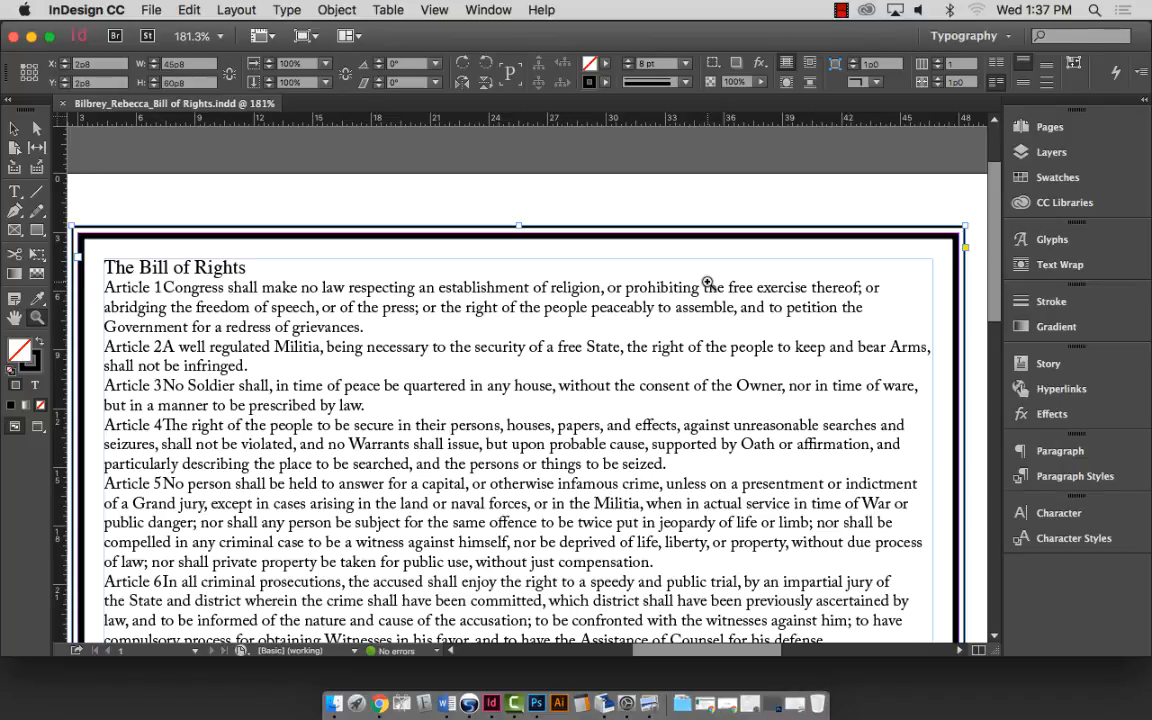
scroll(363, 262, "right", 1)
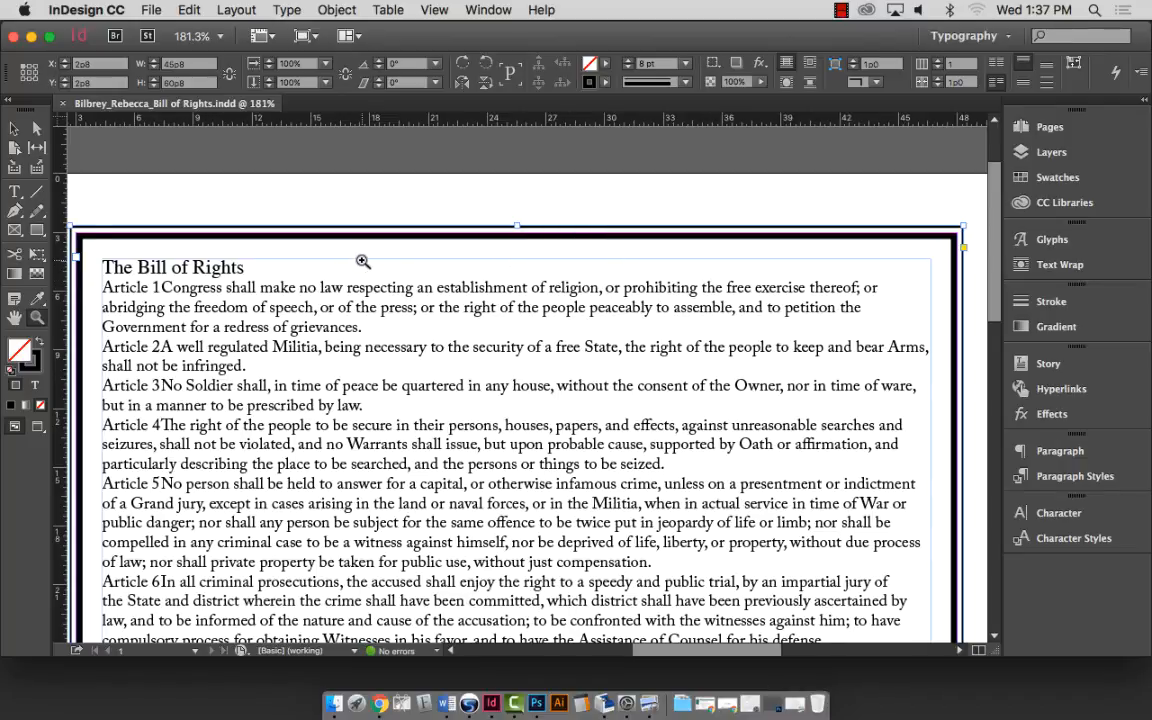
scroll(363, 262, "down", 5)
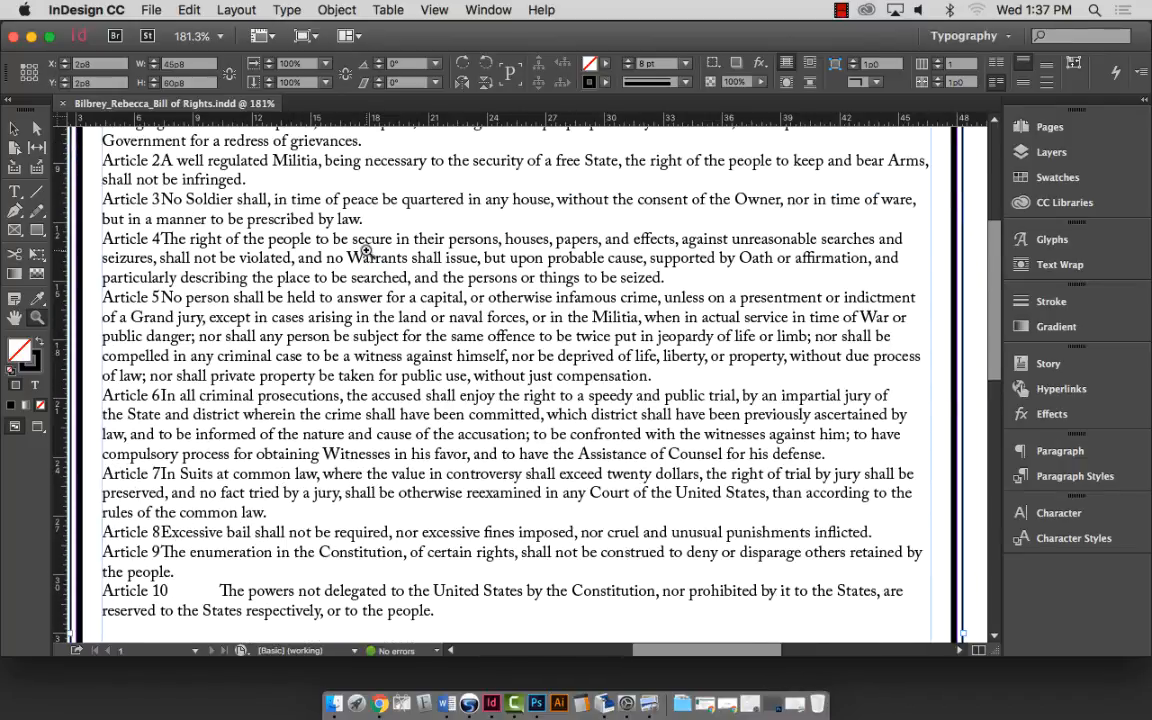
scroll(365, 248, "up", 3)
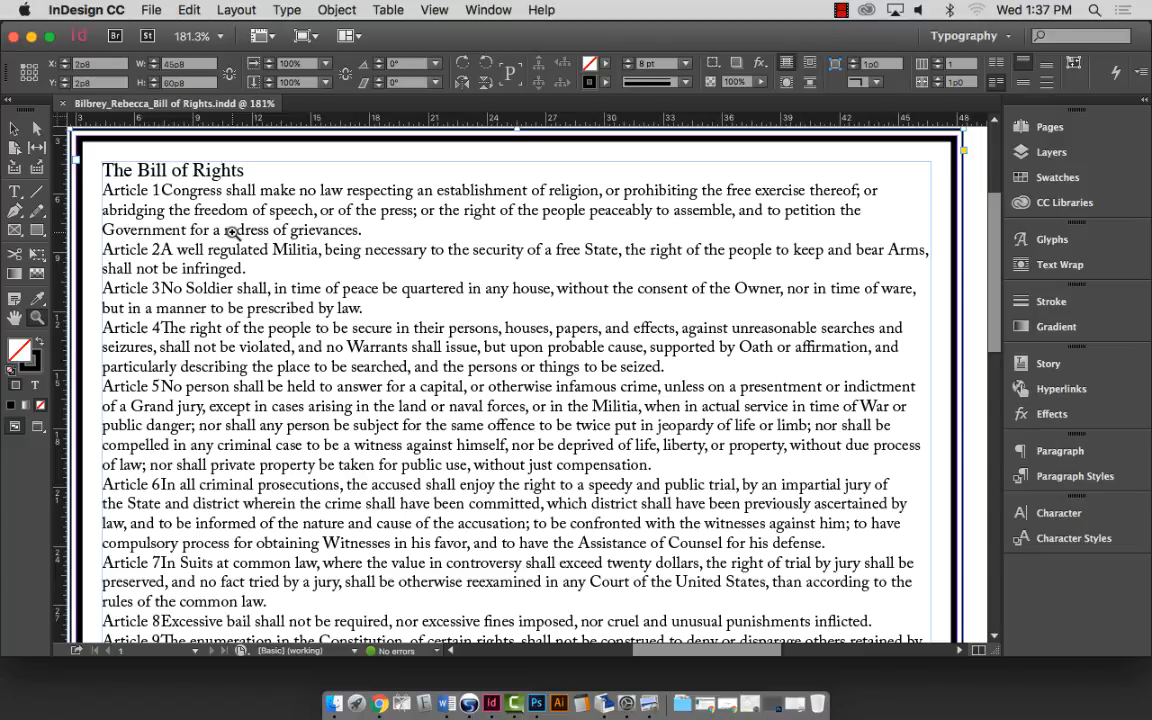
Select the 'The Bill of Rights' title line with the Type tool and center-align it.
left_click(14, 191)
left_click(174, 168)
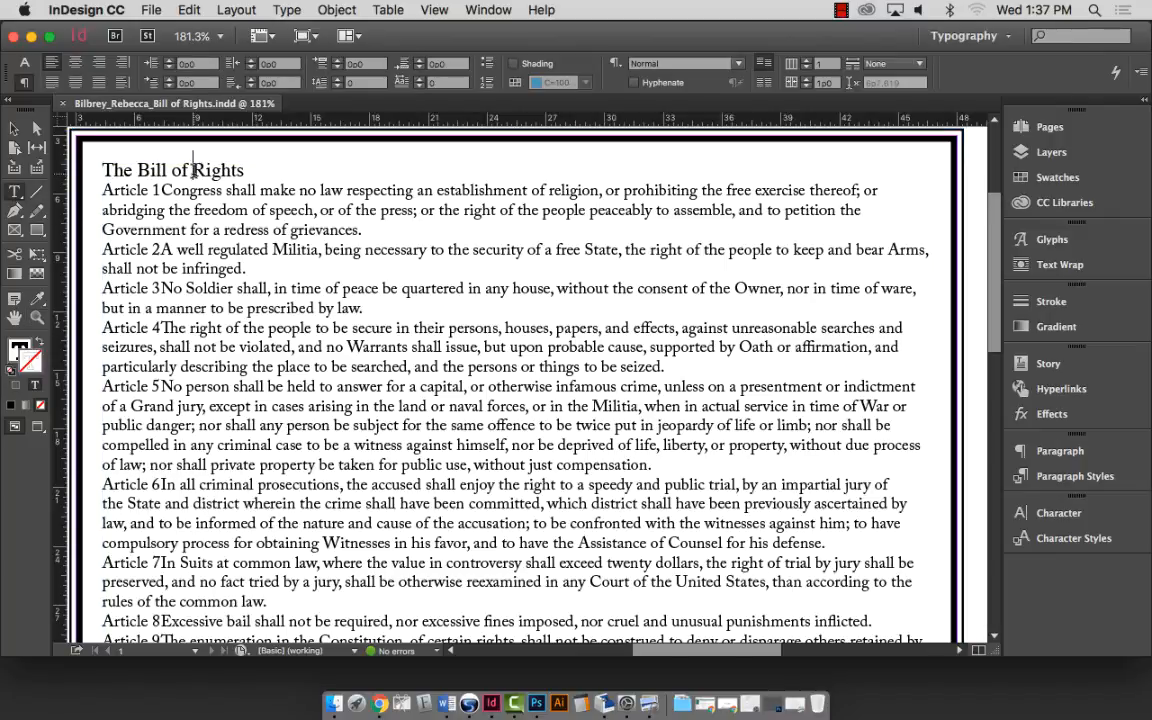
left_click_drag(244, 170, 97, 162)
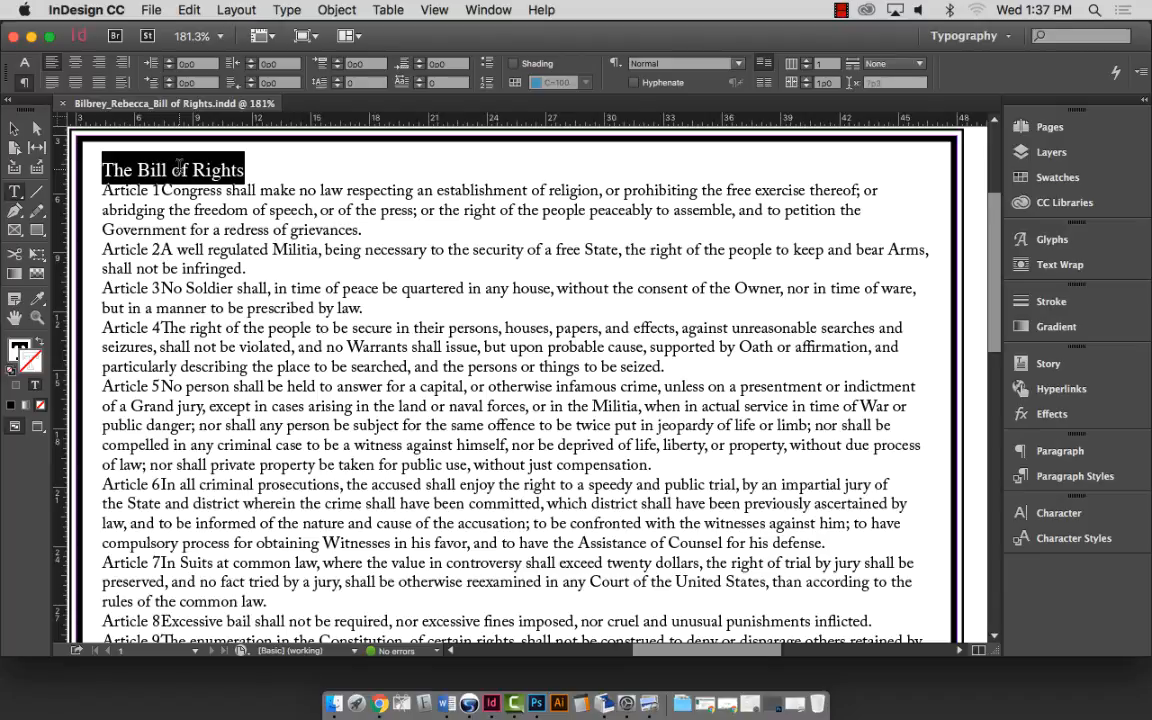
key("super+shift+period")
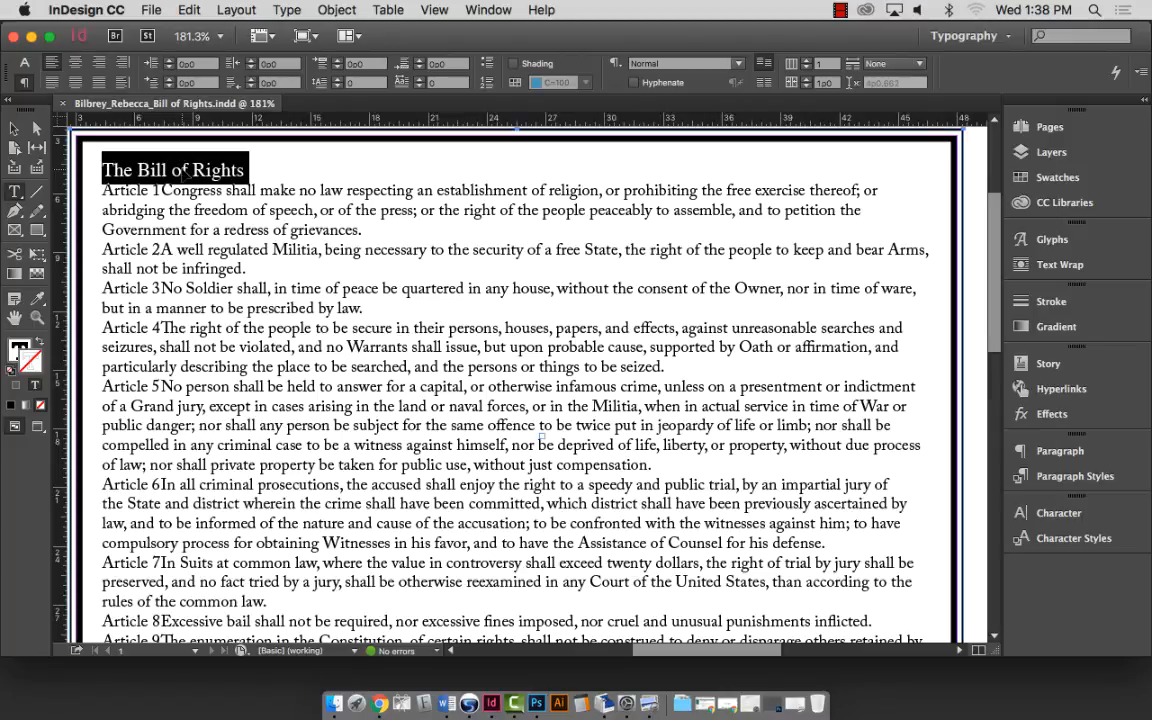
key("super+shift+c")
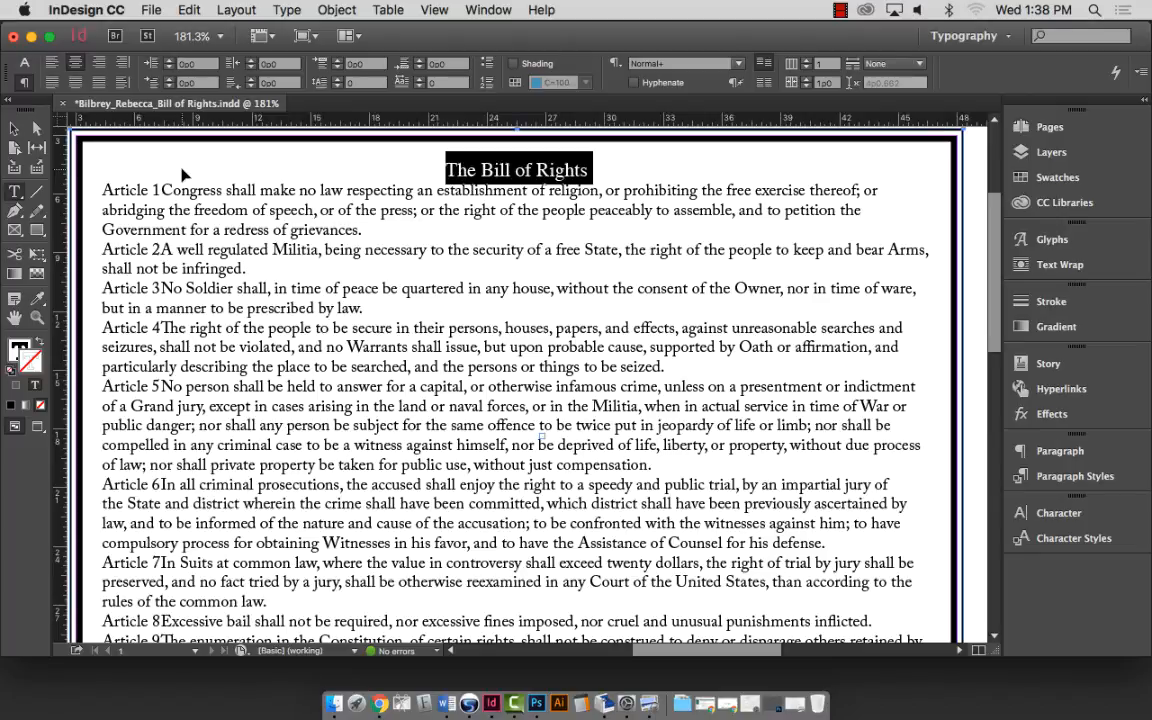
Try right and left alignment on the title, return it to centred, and enlarge its size.
key("super+shift+r")
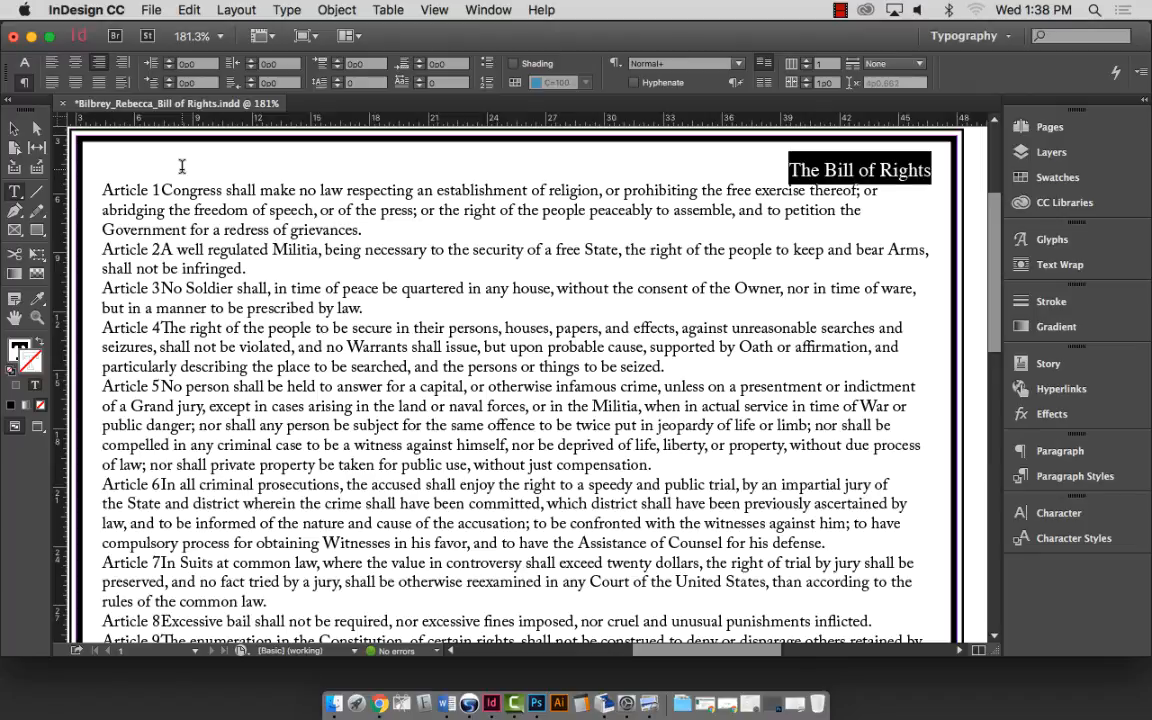
key("super+shift+l")
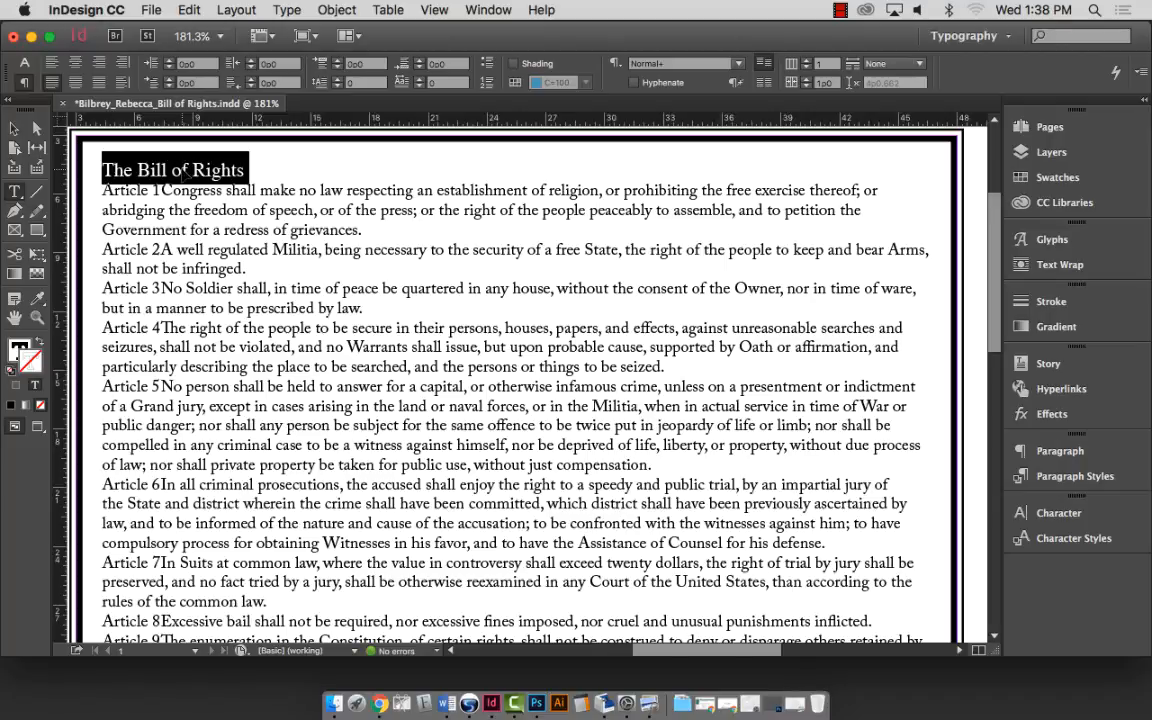
key("super+shift+c")
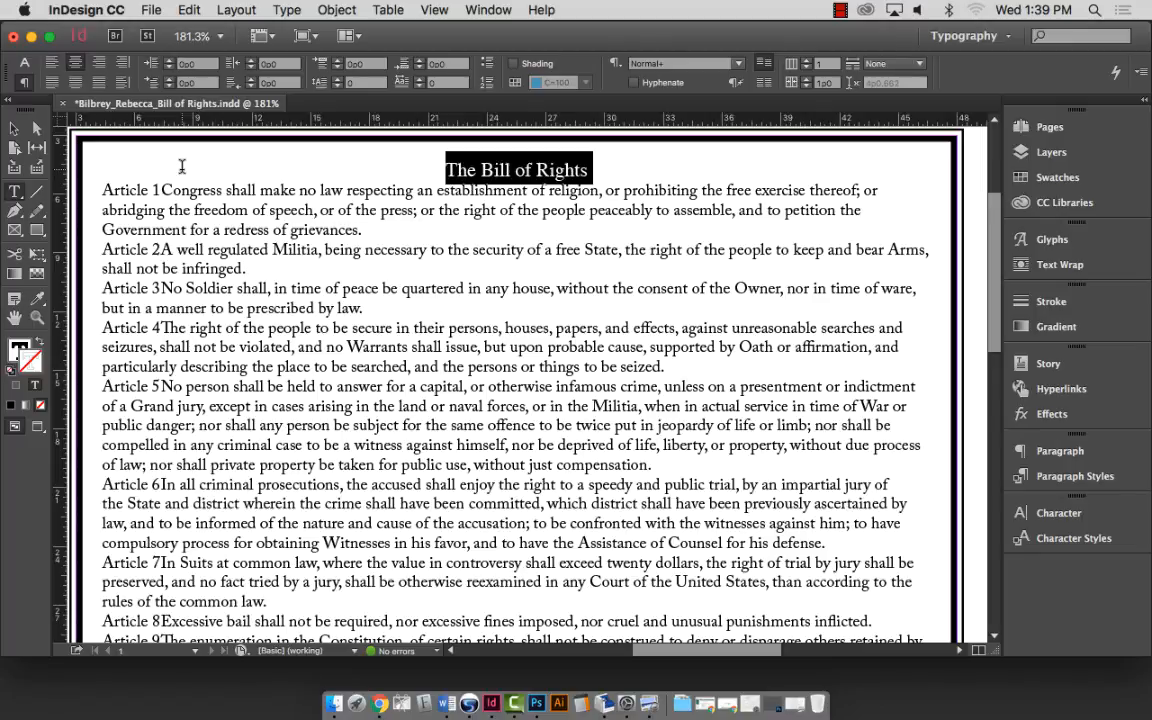
key("super+shift+period")
key("super+shift+period")
key("super+shift+period")
key("super+shift+period")
key("super+shift+period")
key("super+shift+period")
key("super+shift+period")
key("super+shift+period")
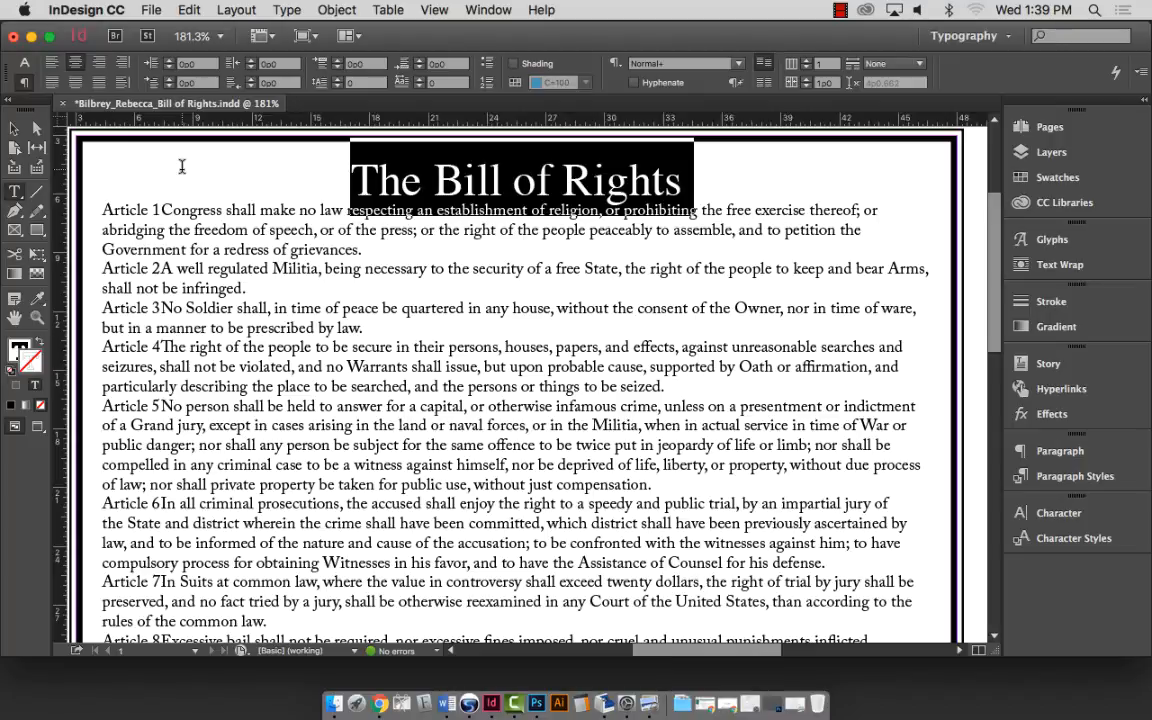
Nudge the title's point size up and down, settling on a larger heading size.
key("super+shift+comma")
key("super+shift+comma")
key("super+shift+comma")
key("super+shift+comma")
key("super+shift+comma")
key("super+shift+comma")
key("super+shift+comma")
key("super+shift+comma")
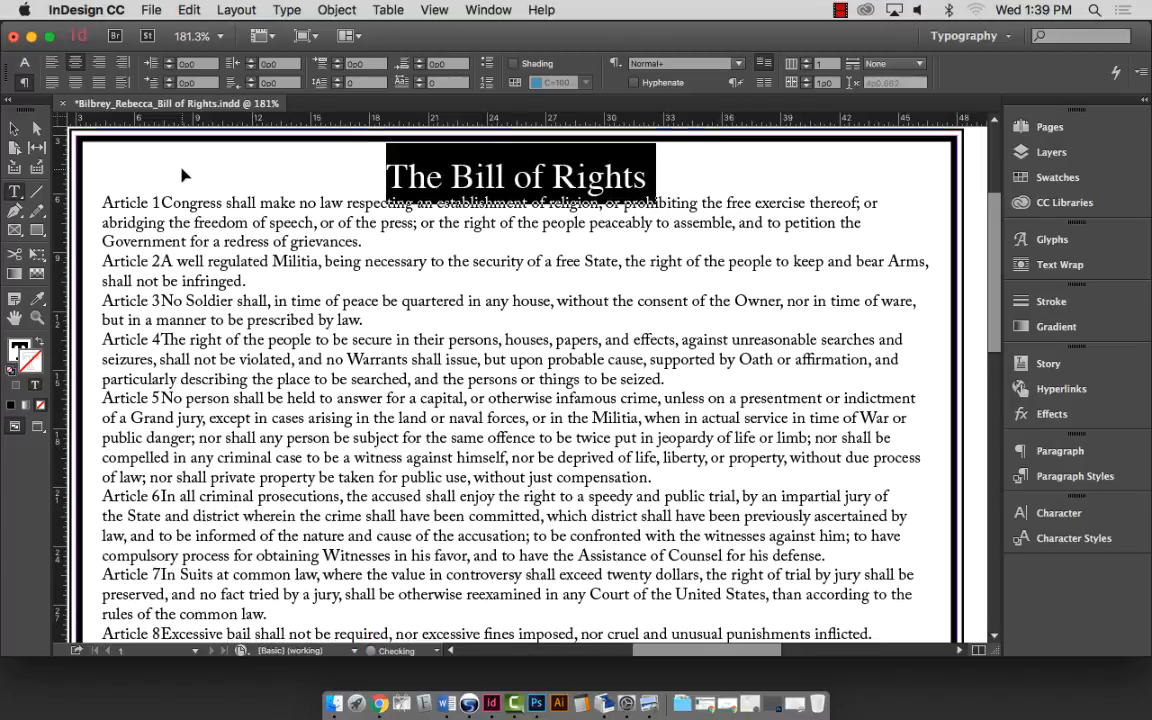
key("super+shift+period")
key("super+shift+period")
key("super+shift+period")
key("super+shift+period")
key("super+shift+period")
key("super+shift+period")
key("super+shift+period")
key("super+shift+period")
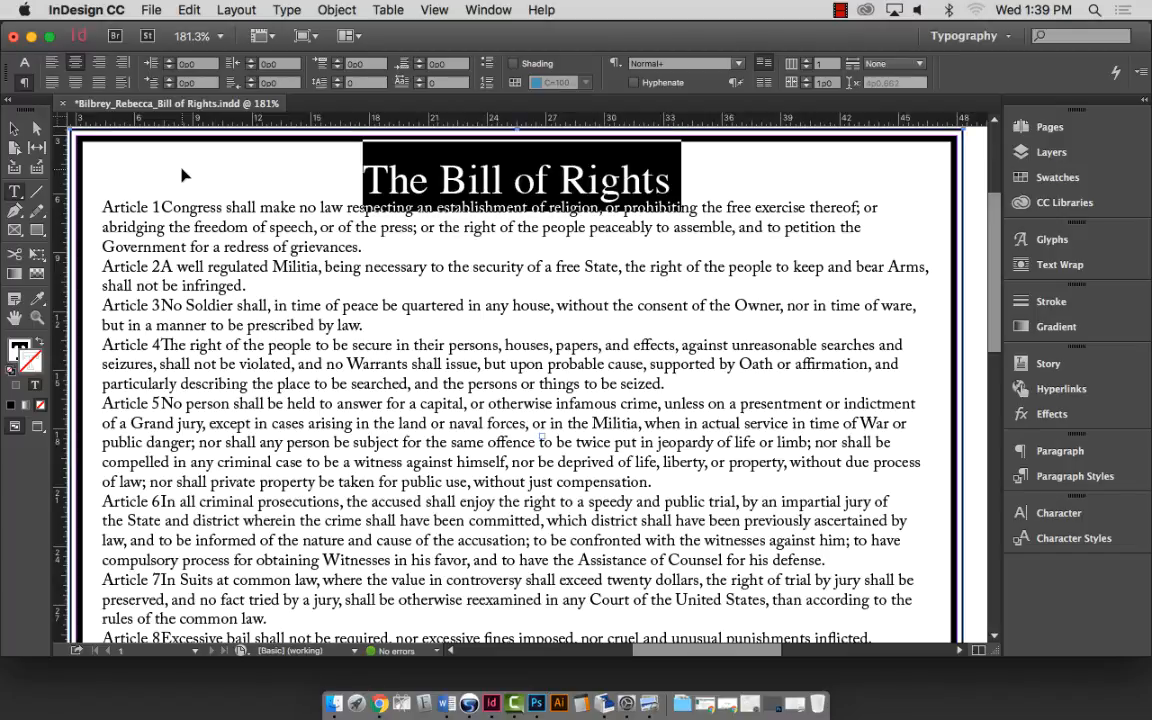
key("super+shift+period")
key("super+shift+period")
key("super+shift+period")
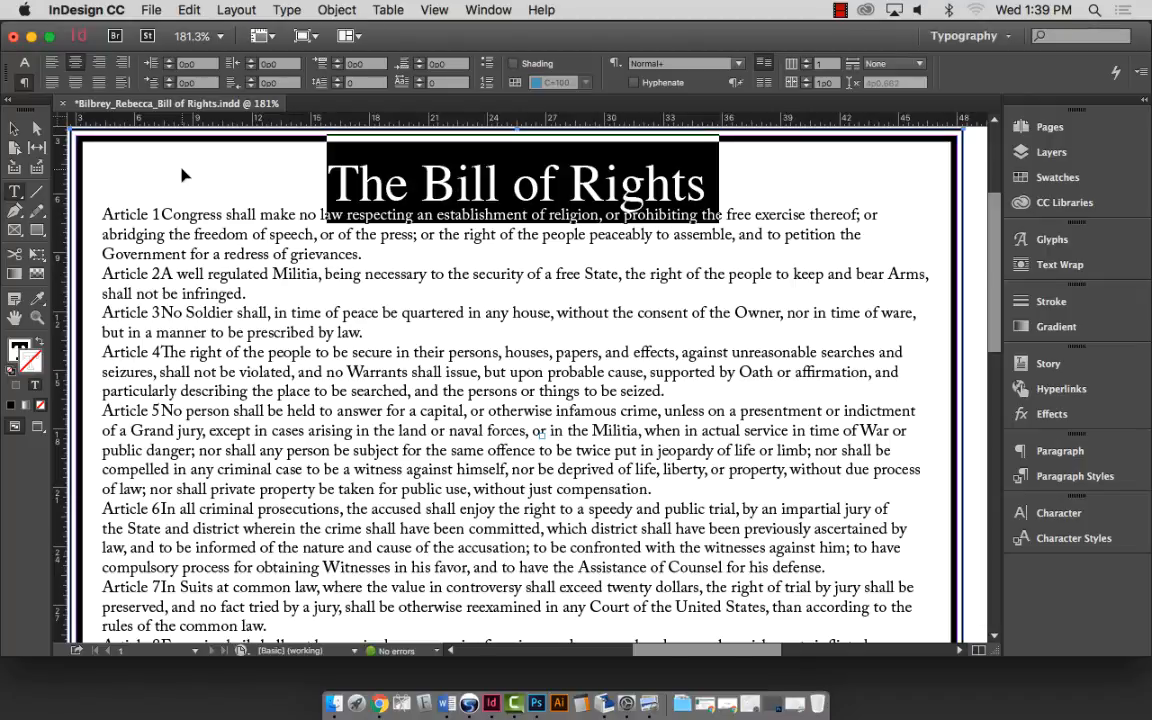
key("super+shift+comma")
key("super+shift+comma")
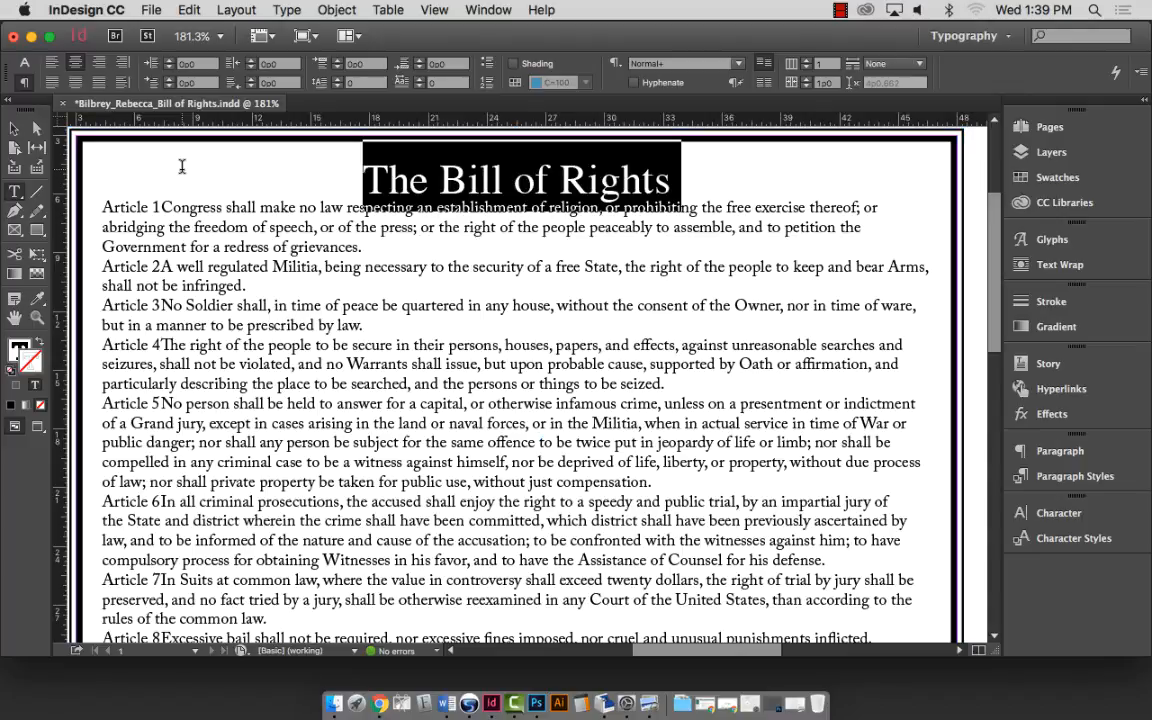
key("super+shift+period")
key("super+shift+period")
key("super+shift+period")
key("super+shift+comma")
key("super+shift+comma")
key("super+shift+comma")
key("super+shift+comma")
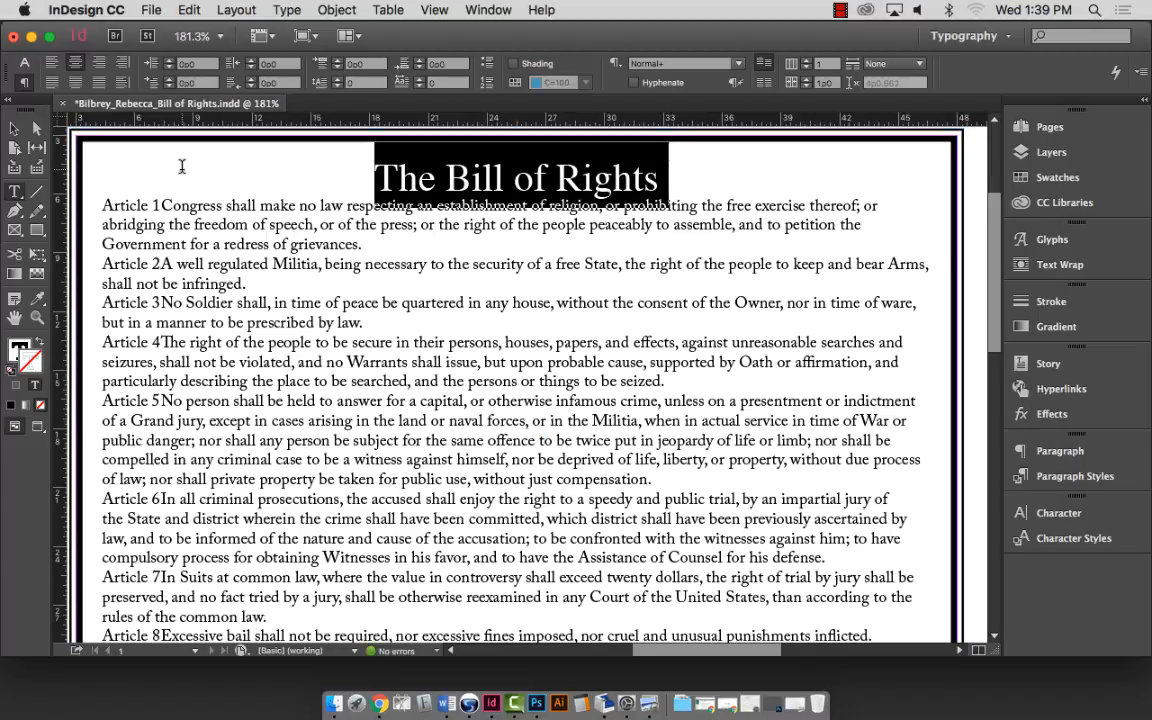
key("super+shift+period")
key("super+shift+period")
key("super+shift+period")
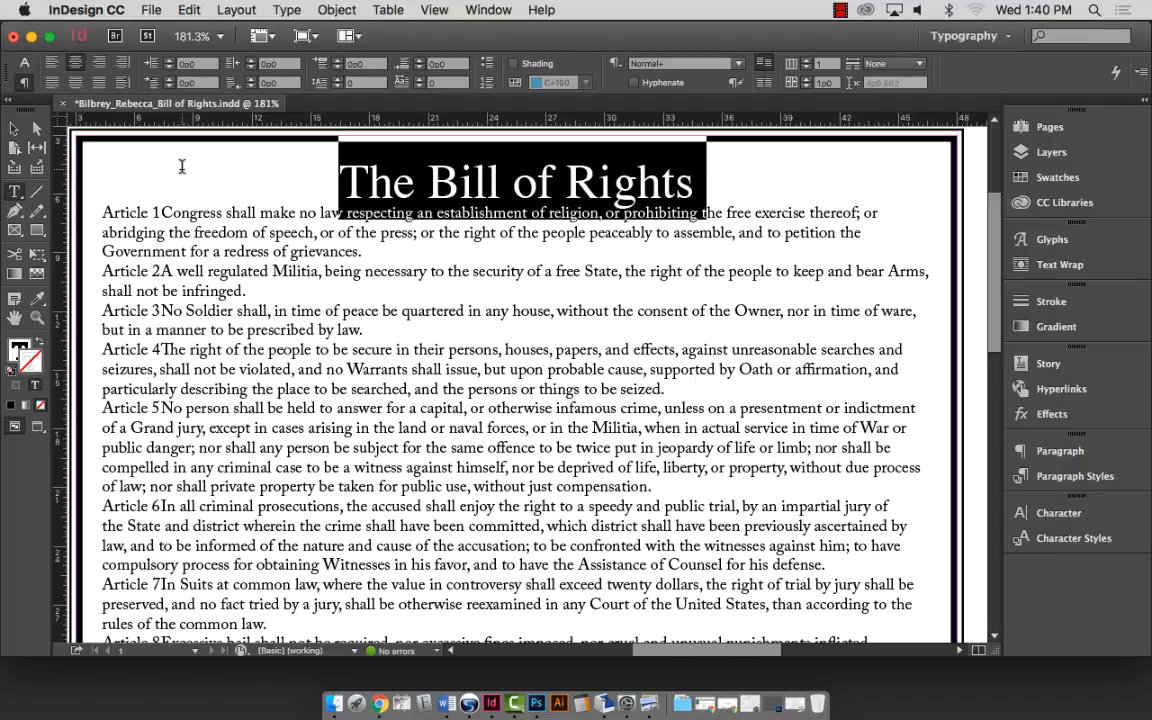
Switch the Control panel to Character mode and change the title font to Arial.
left_click(22, 63)
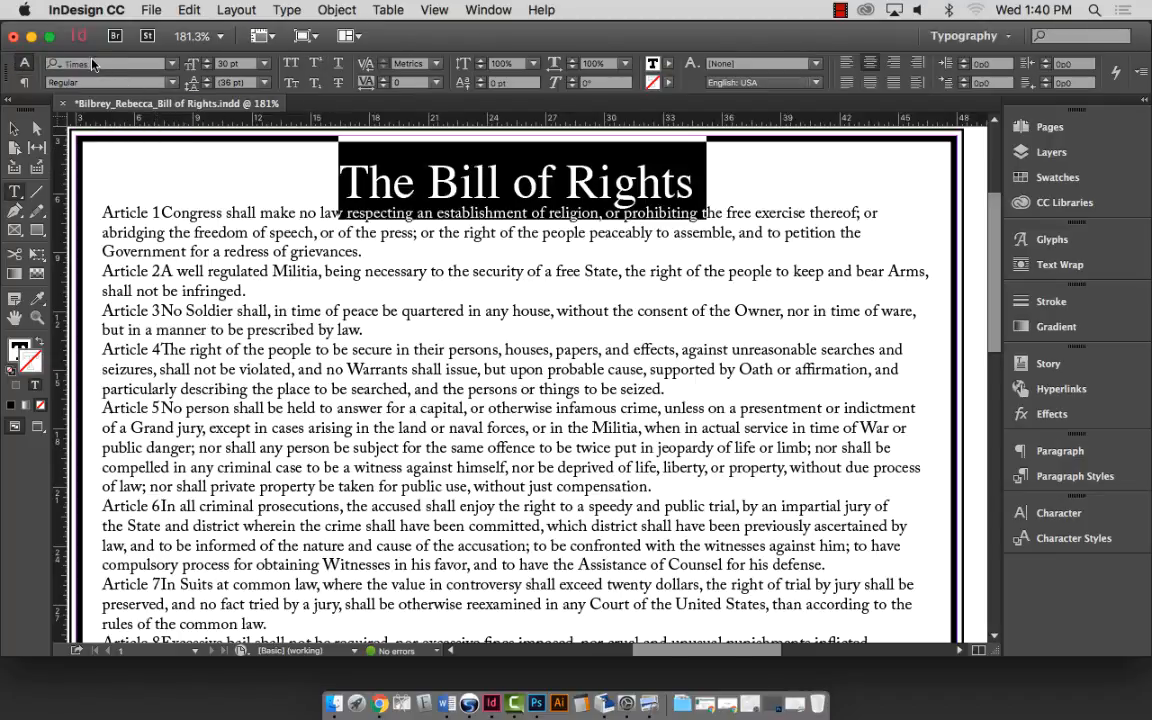
left_click(42, 63)
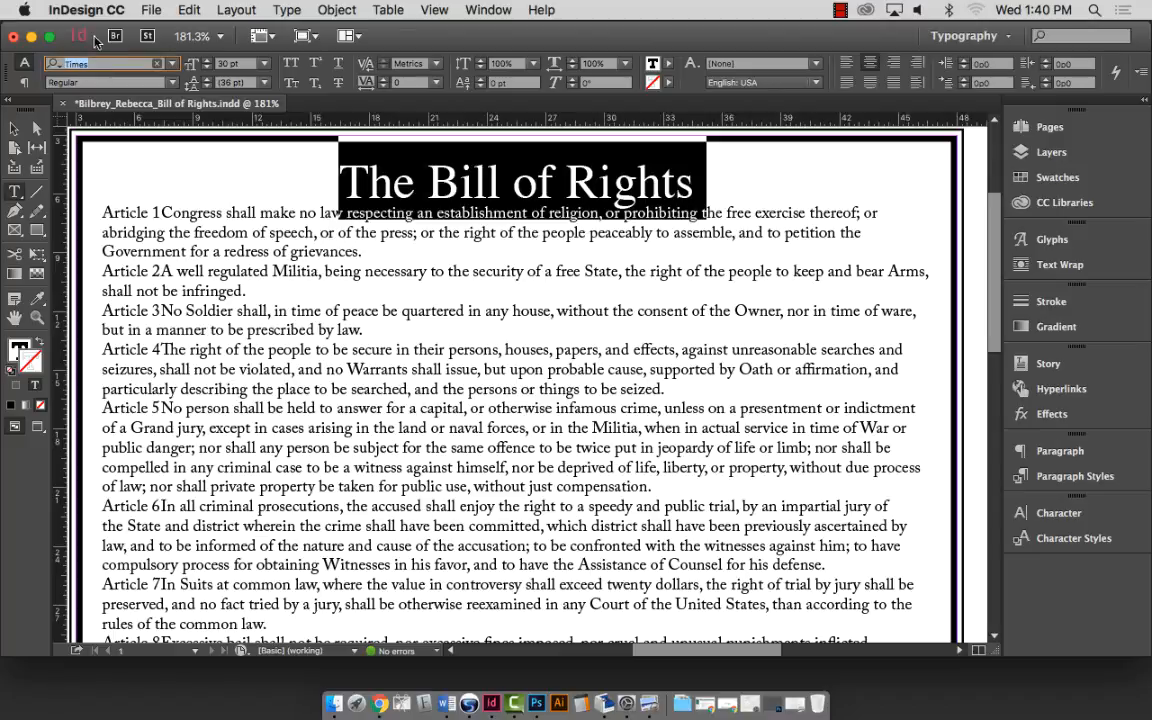
left_click(172, 63)
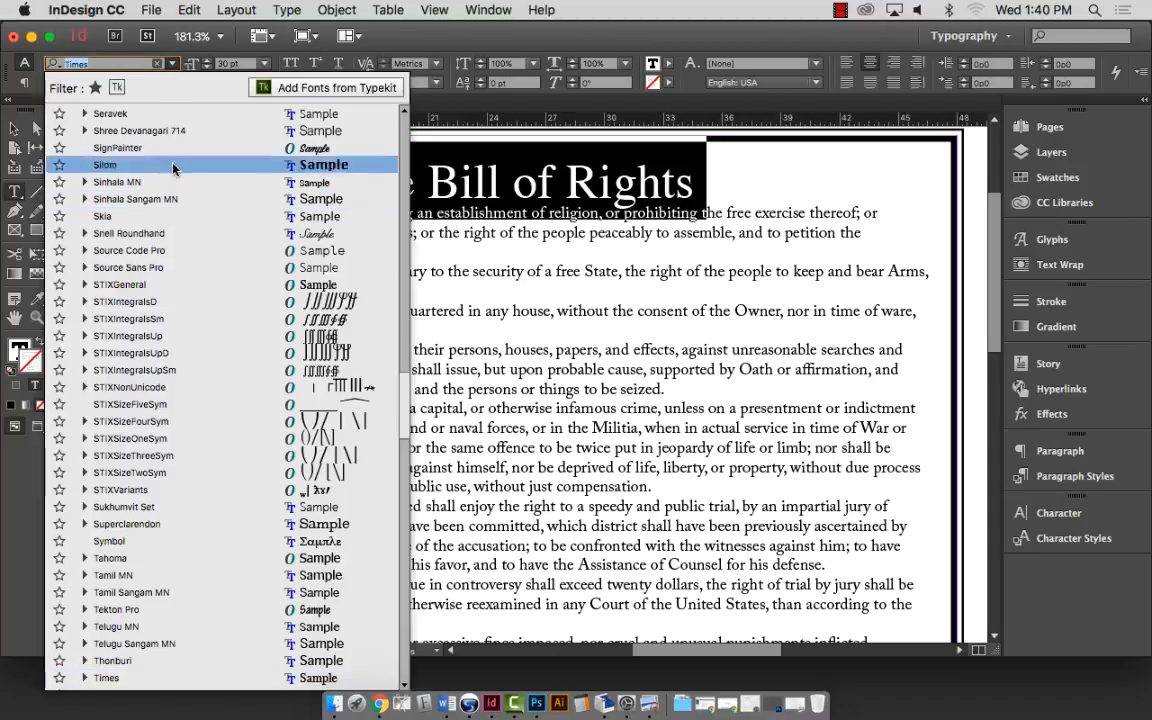
left_click(101, 62)
left_click_drag(101, 62, 48, 65)
type("ar")
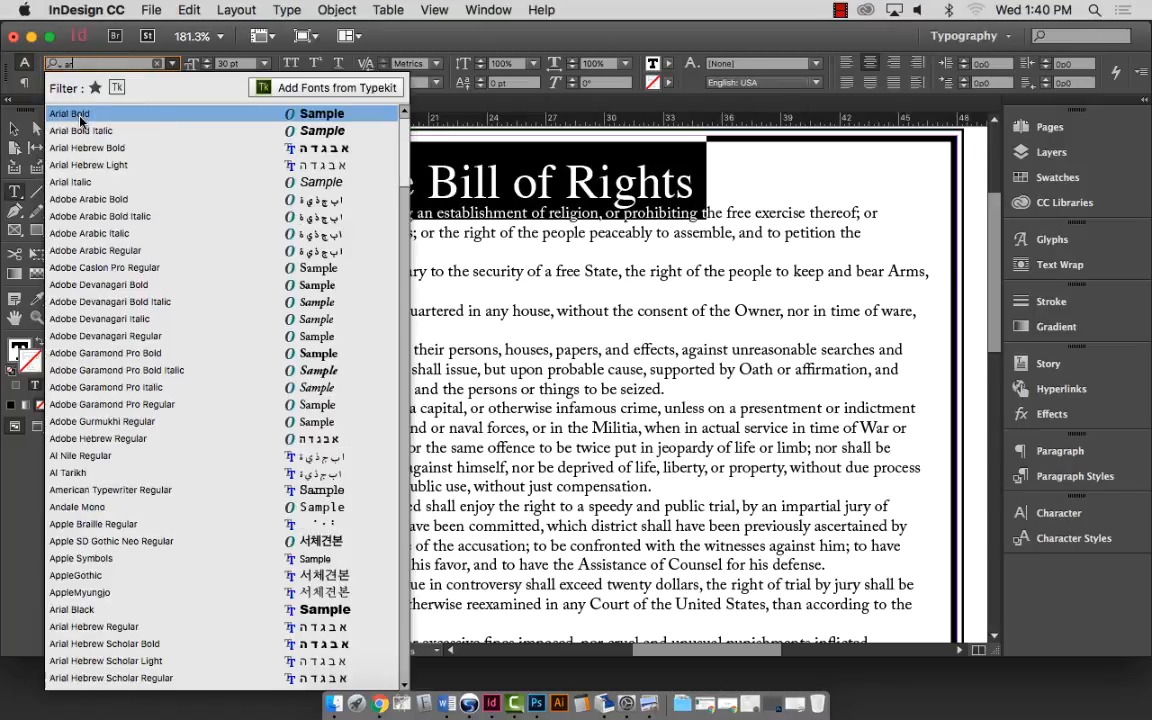
left_click(81, 120)
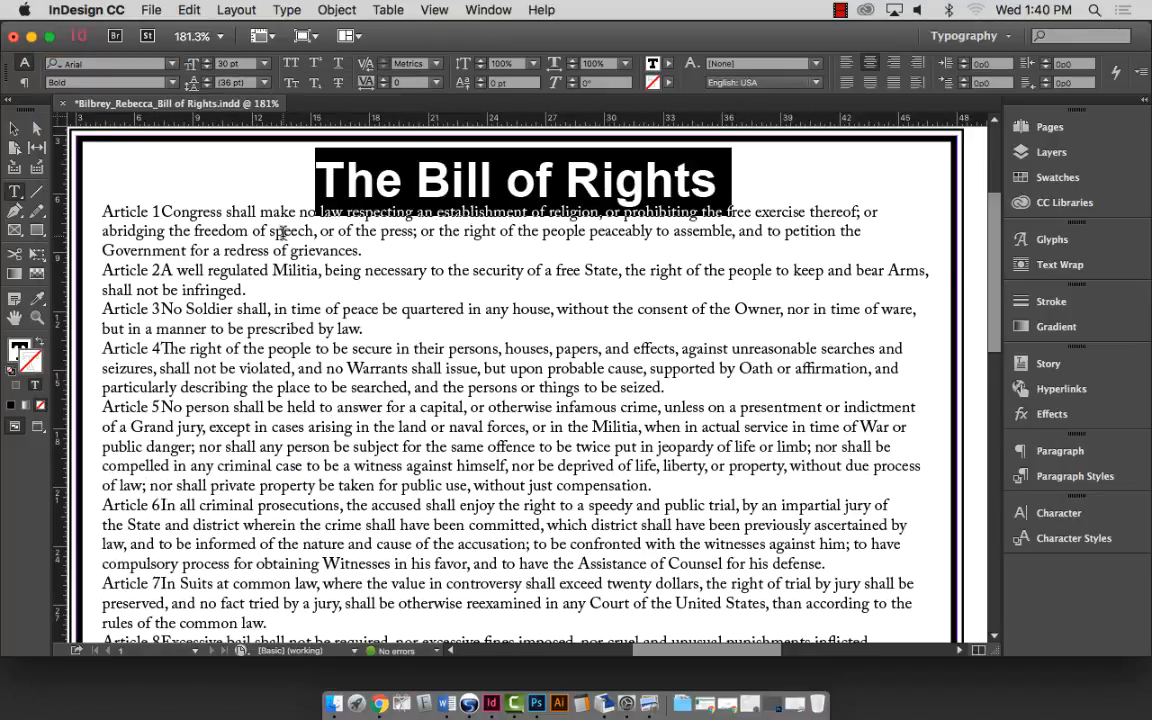
Set the title's Arial style to Bold, giving a 30 pt Arial Bold heading.
left_click(171, 64)
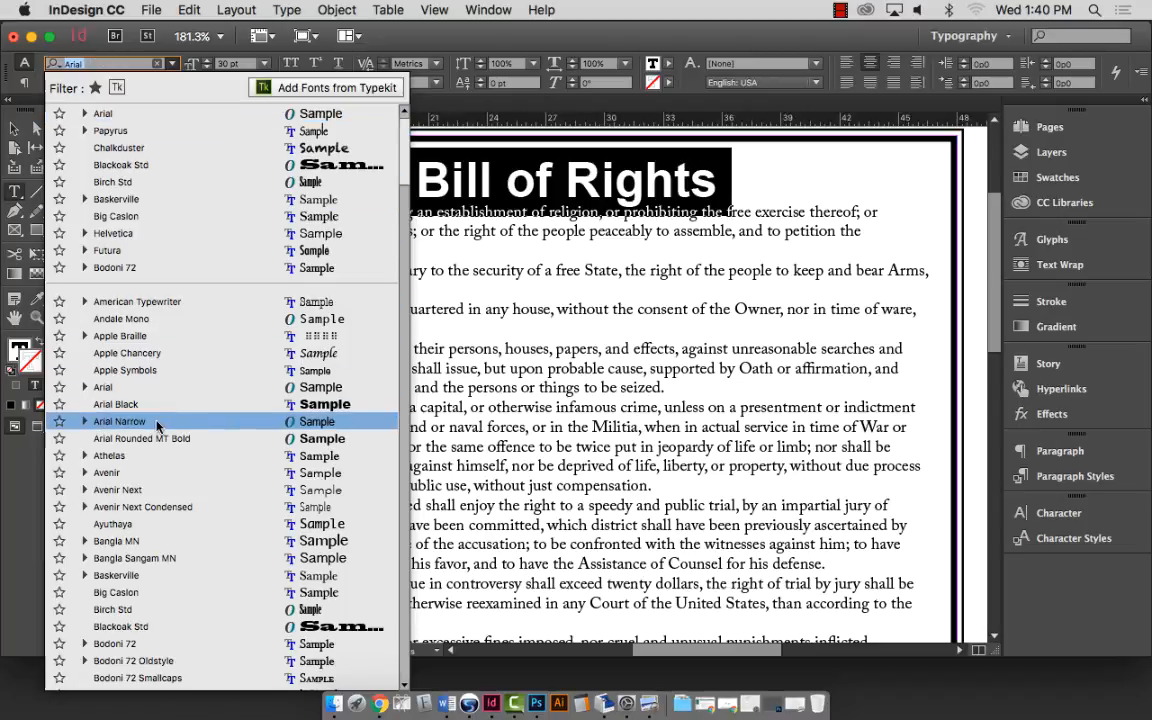
left_click(83, 387)
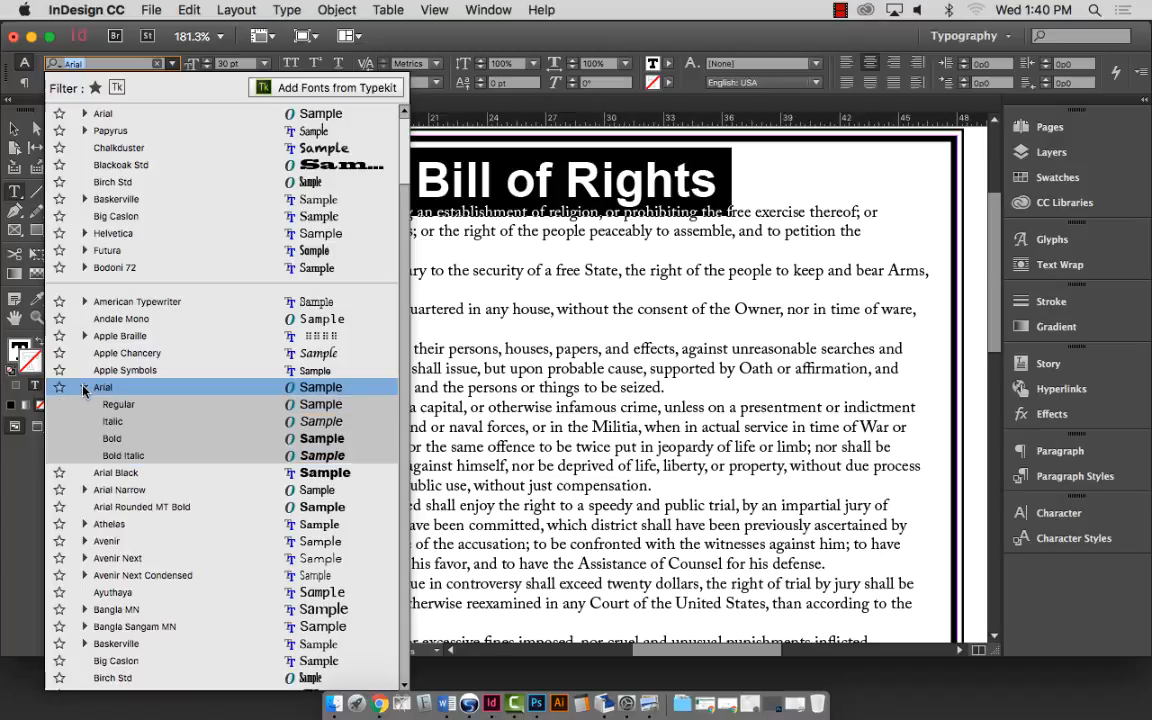
left_click(209, 446)
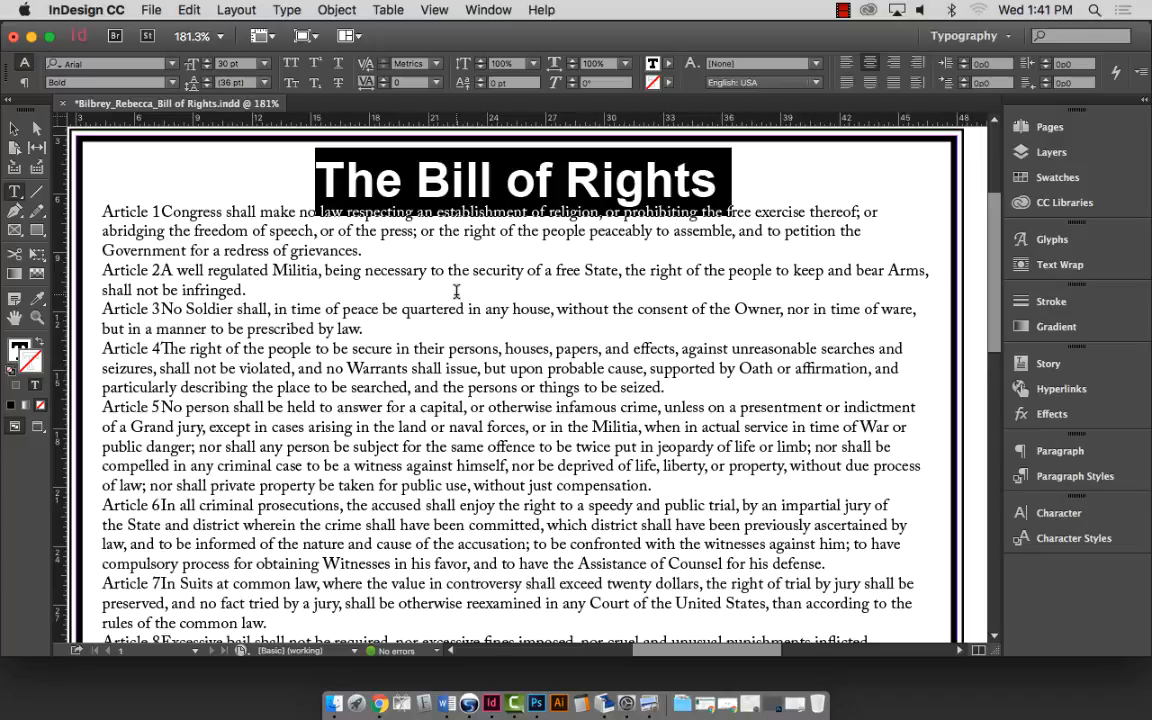
triple_click(313, 224)
left_click(329, 212)
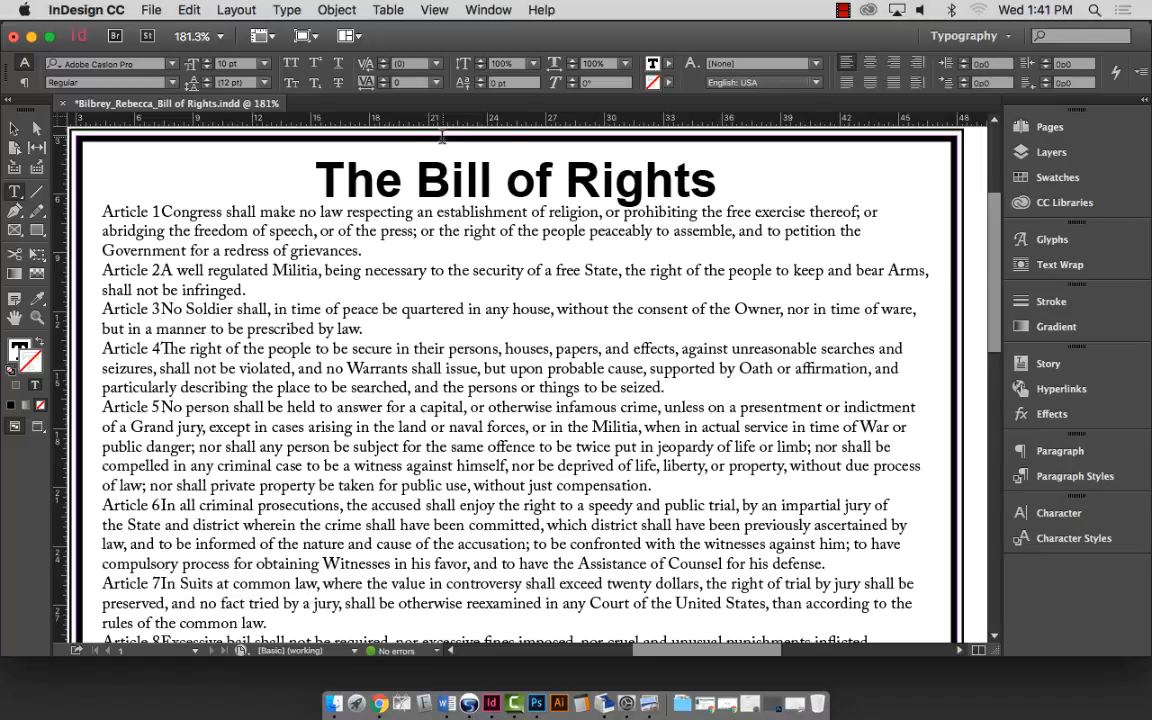
Select the whole title line and try Arial Black on it.
triple_click(440, 175)
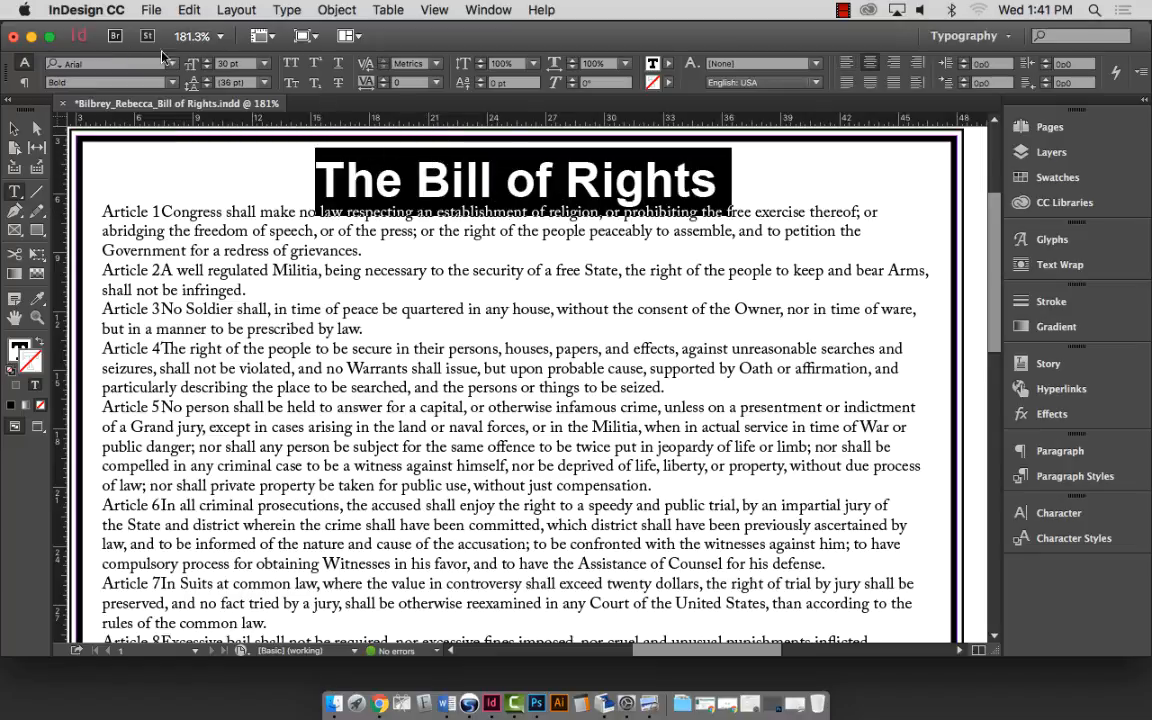
left_click(171, 63)
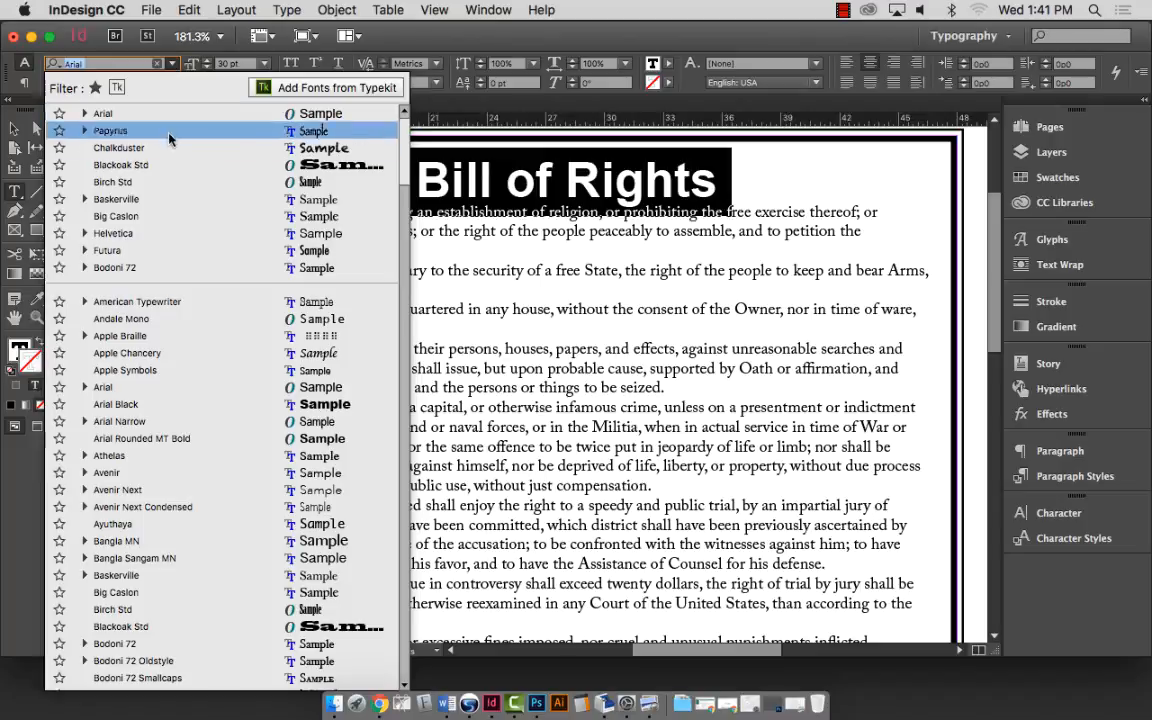
left_click(146, 404)
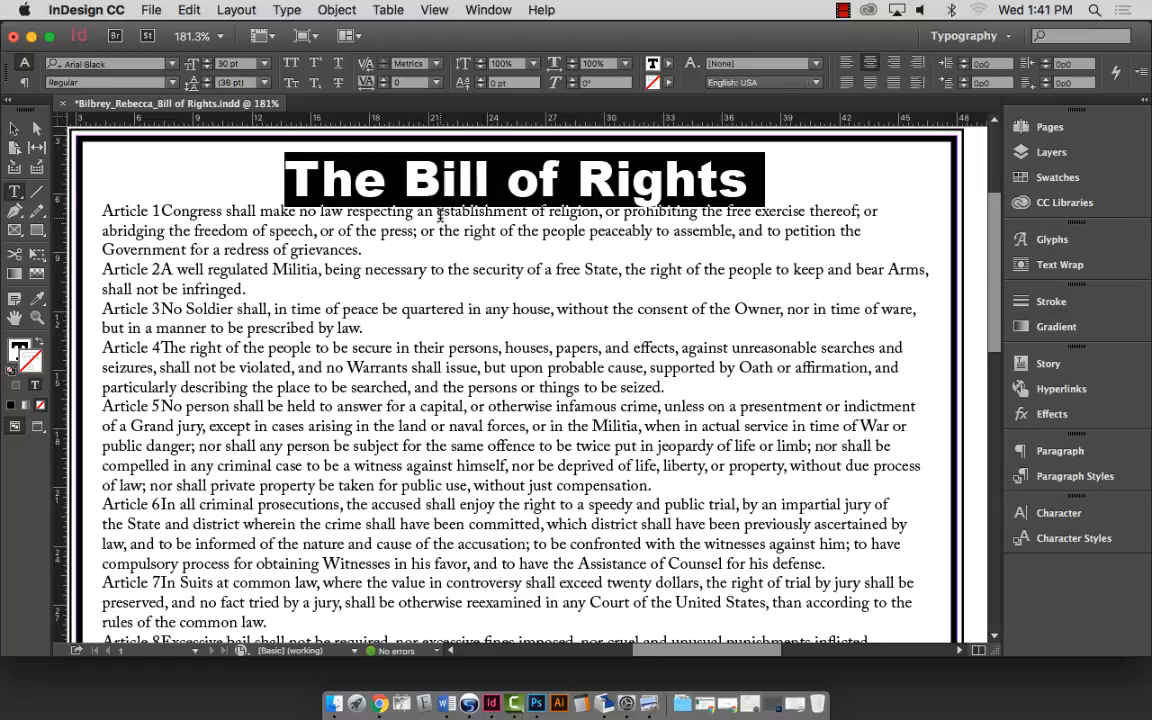
Change the title font to Helvetica Neue Condensed Black.
left_click(171, 64)
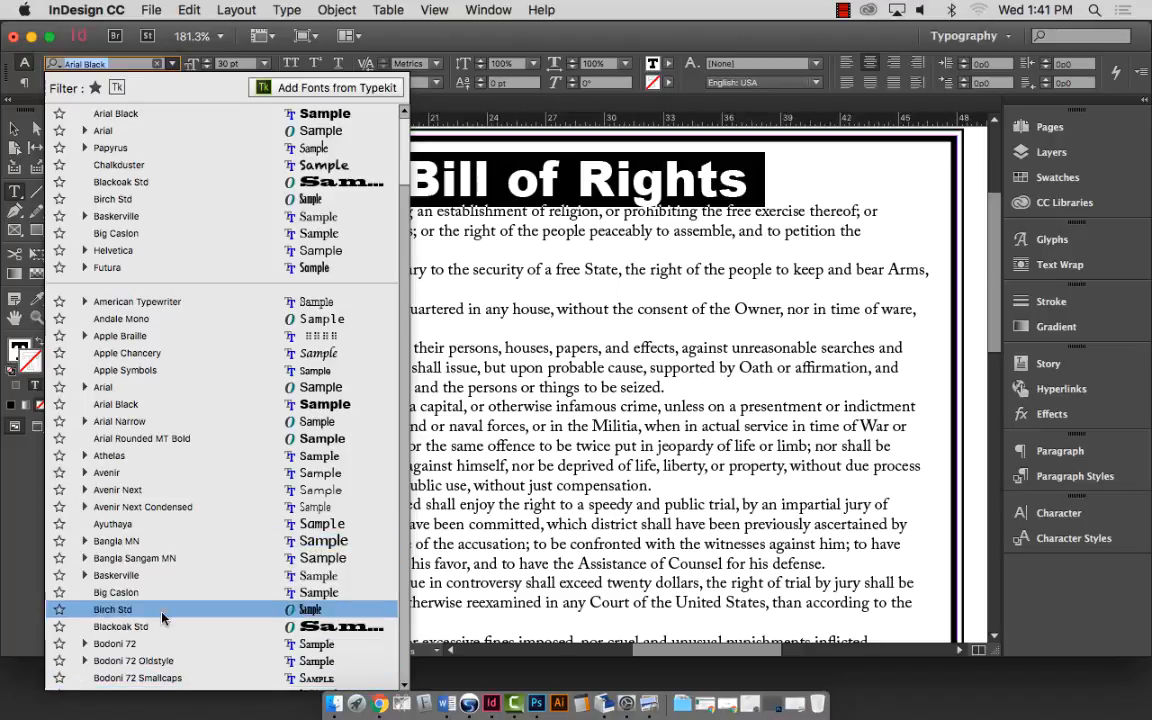
scroll(140, 540, "down", 20)
scroll(146, 413, "up", 20)
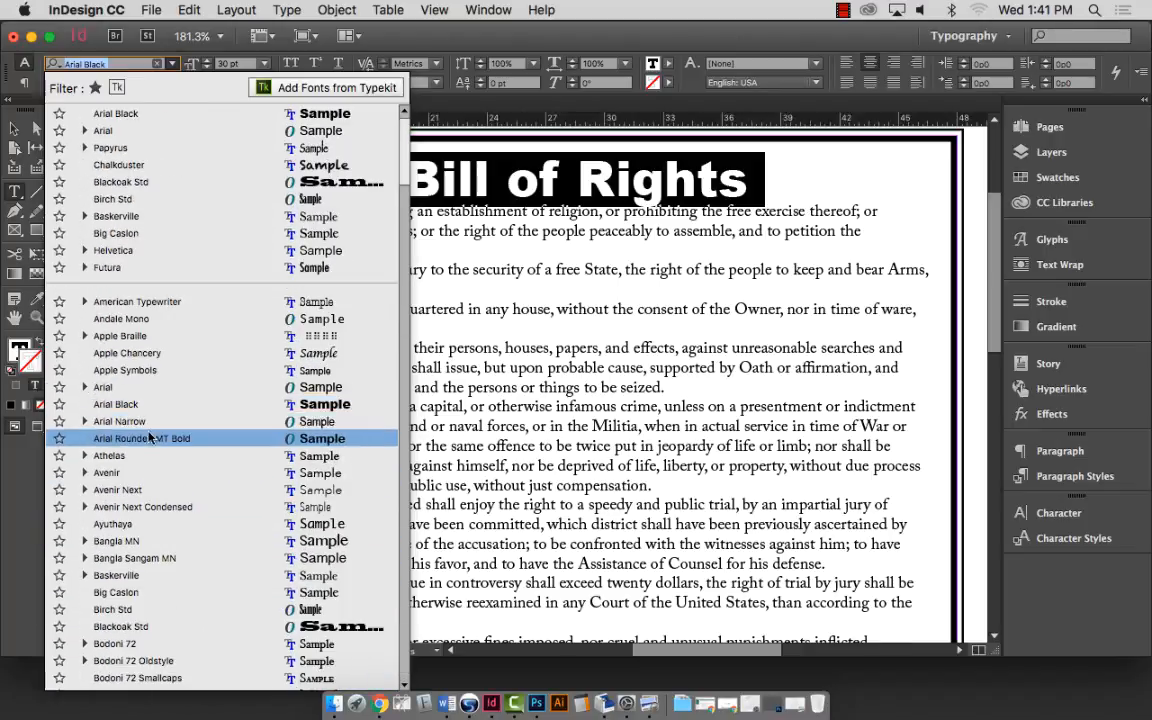
left_click(405, 635)
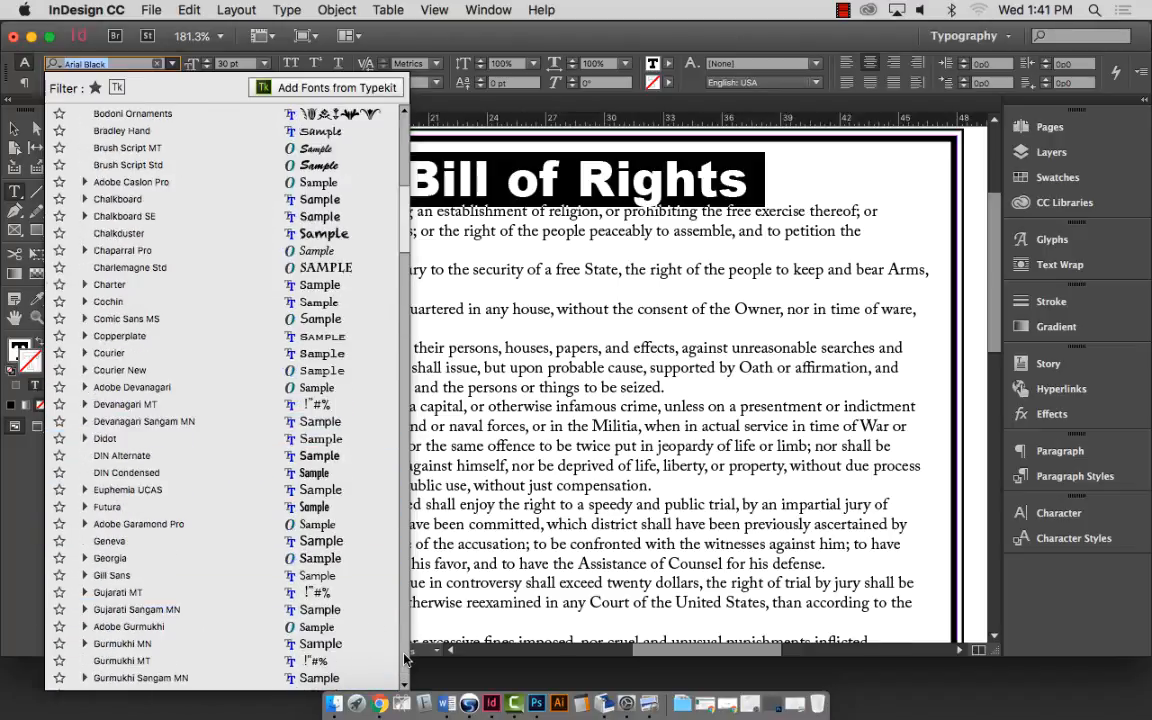
left_click(404, 658)
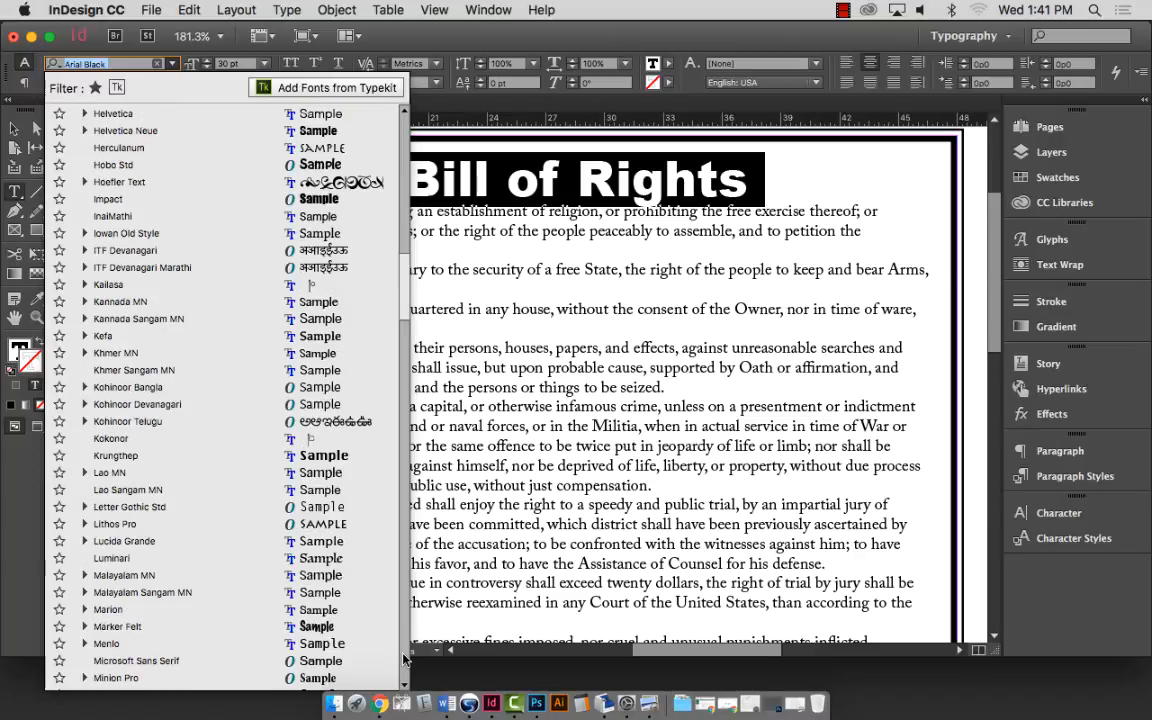
left_click(84, 131)
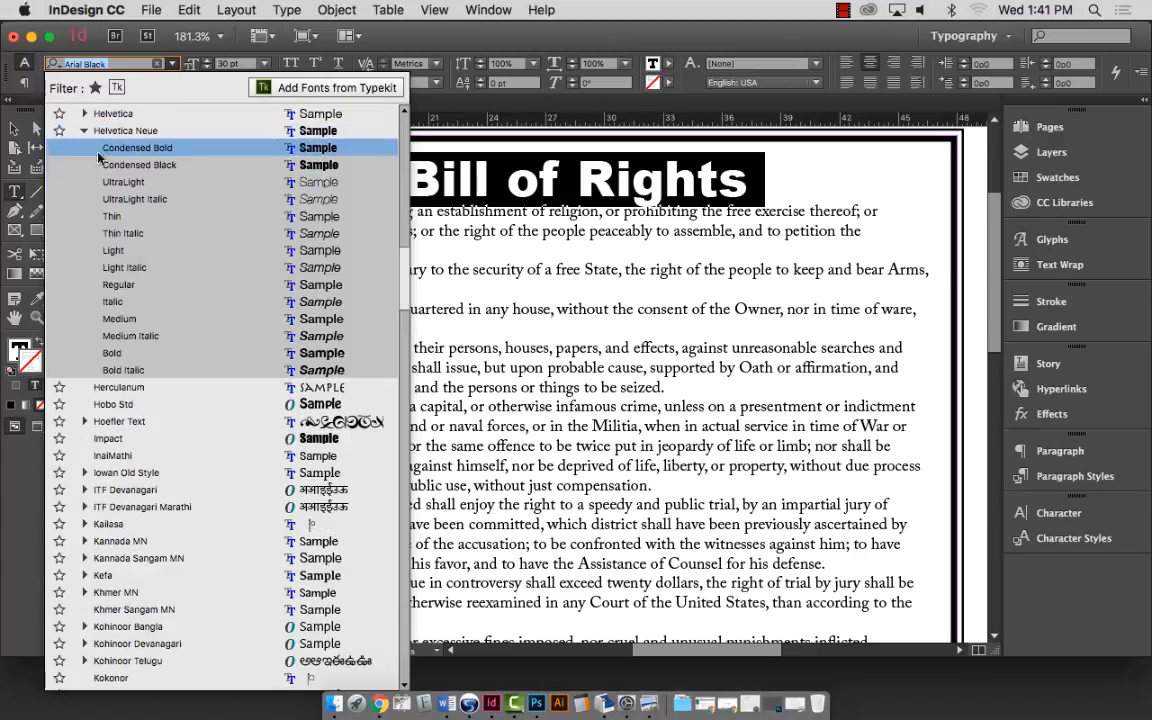
scroll(115, 220, "up", 20)
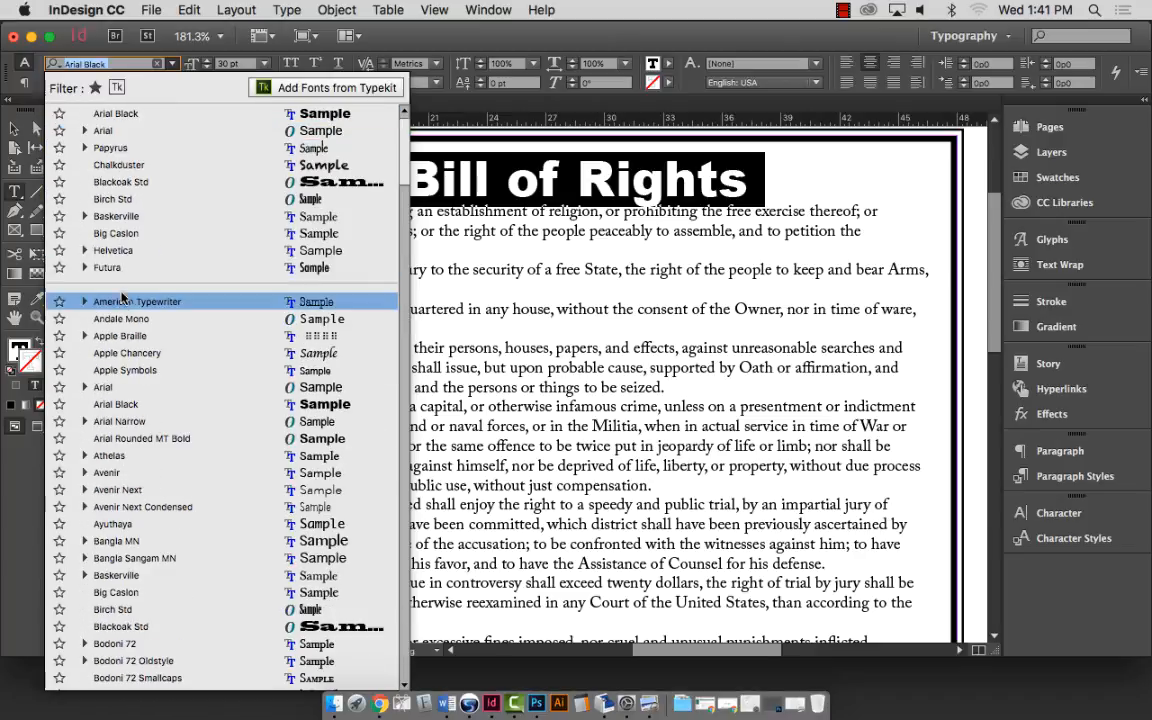
left_click(404, 642)
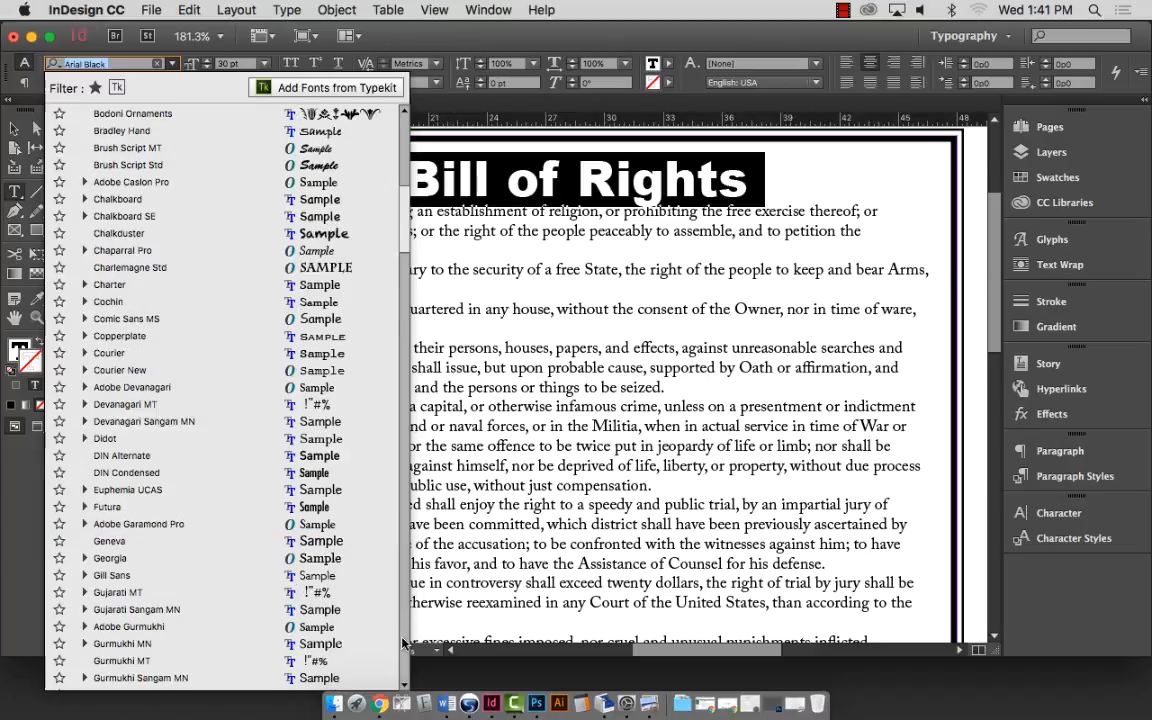
left_click(404, 642)
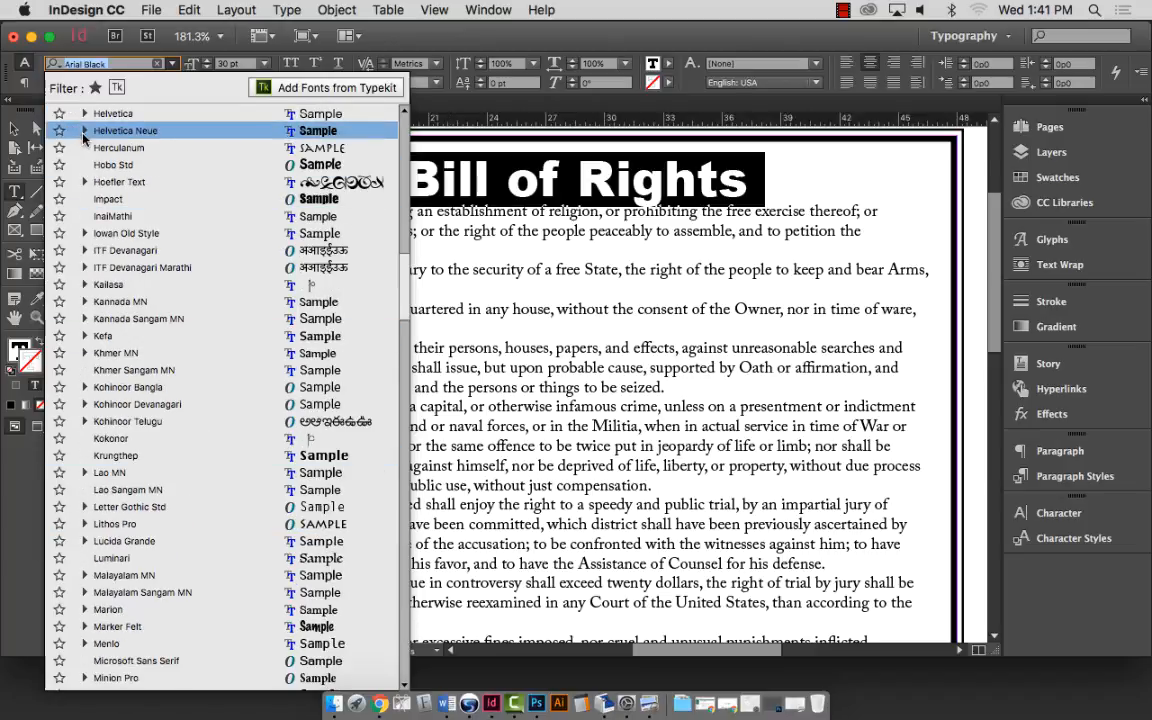
scroll(80, 128, "down", 2)
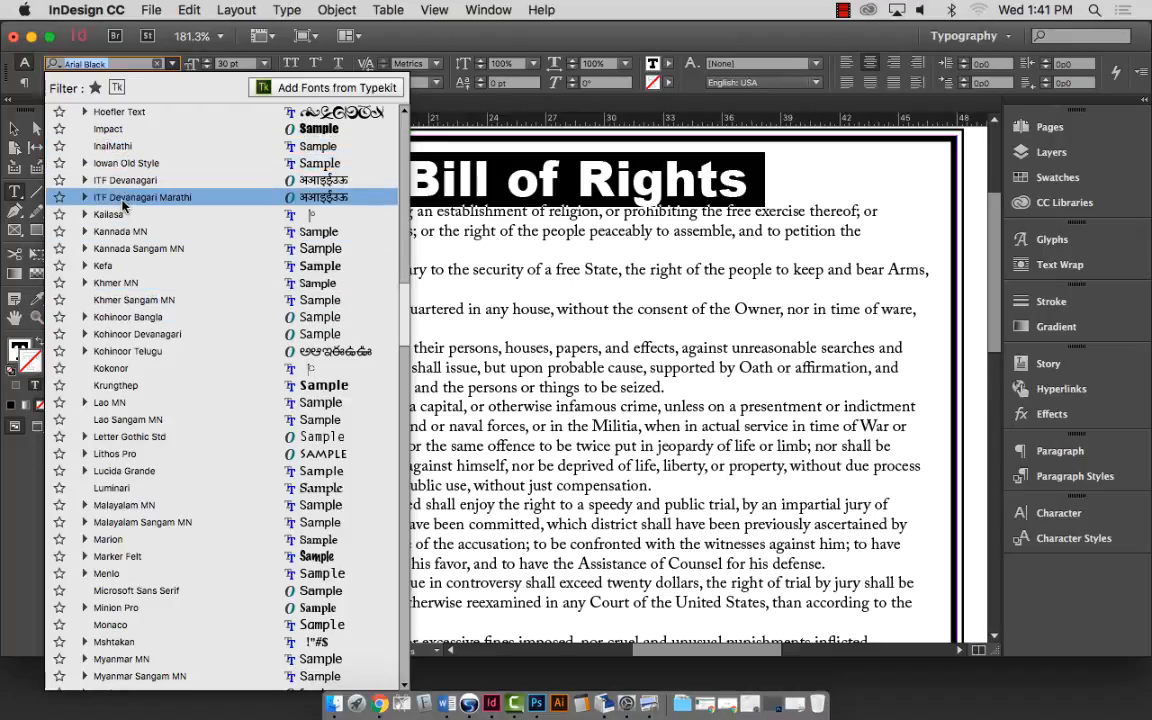
scroll(123, 205, "down", 3)
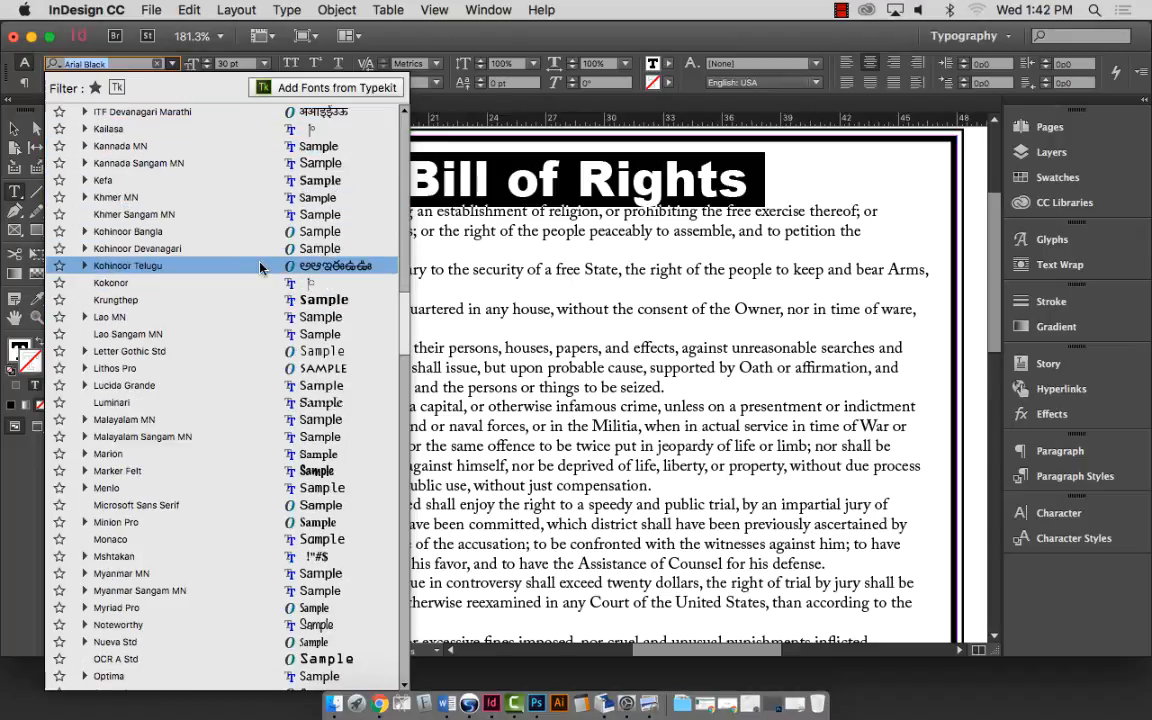
scroll(405, 150, "up", 15)
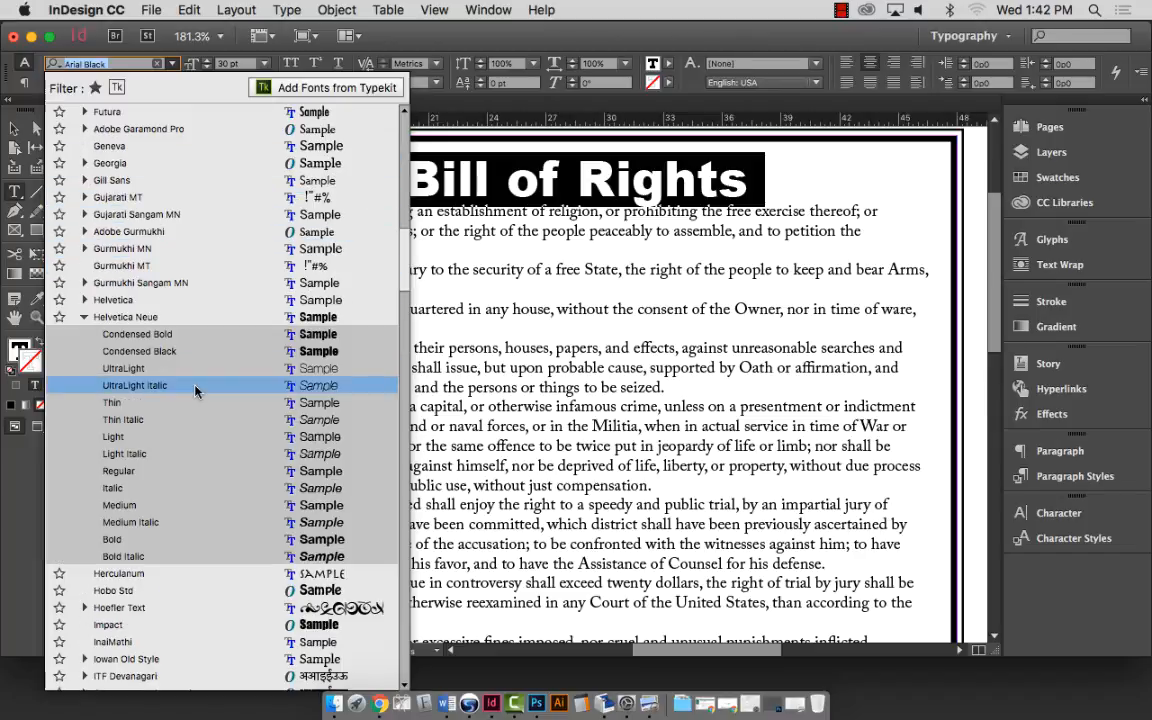
left_click(165, 352)
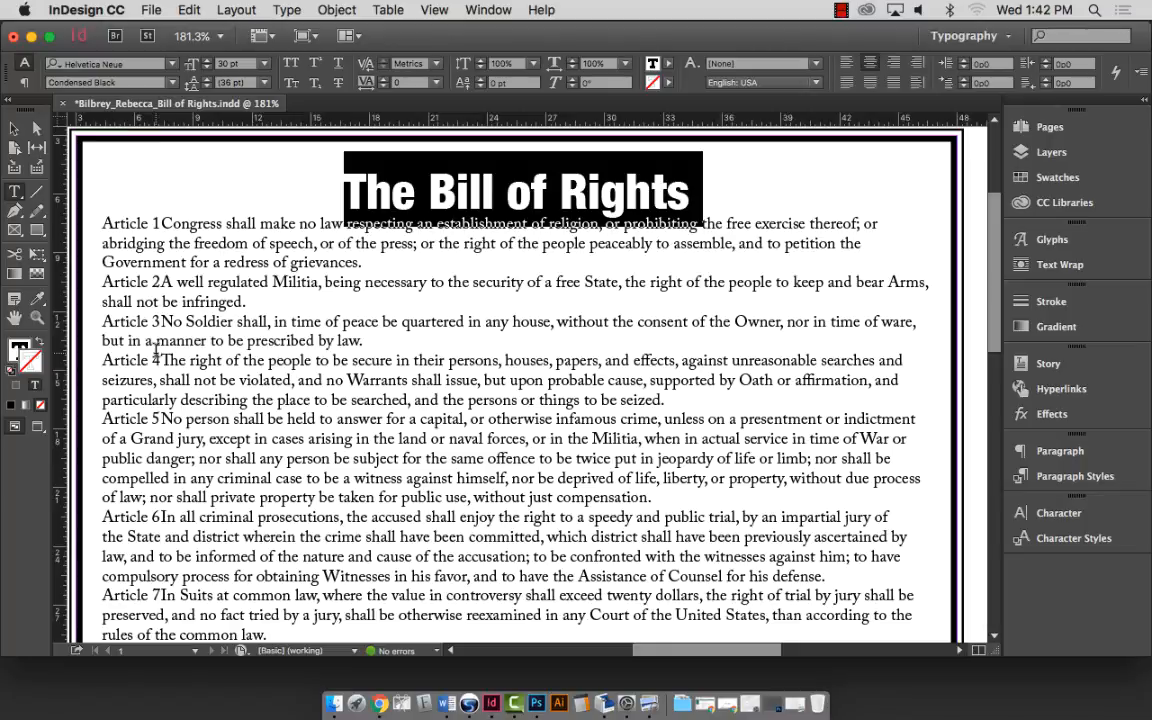
Select the whole Article 1 paragraph and reset the Typography workspace.
triple_click(155, 222)
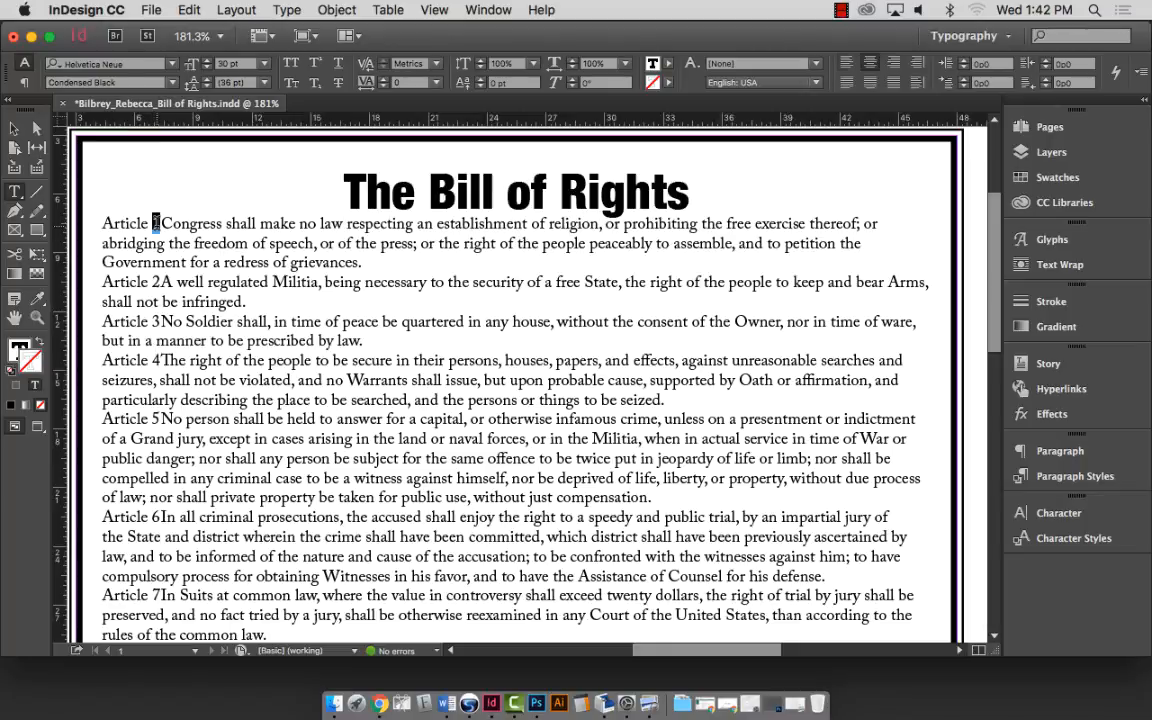
triple_click(200, 223)
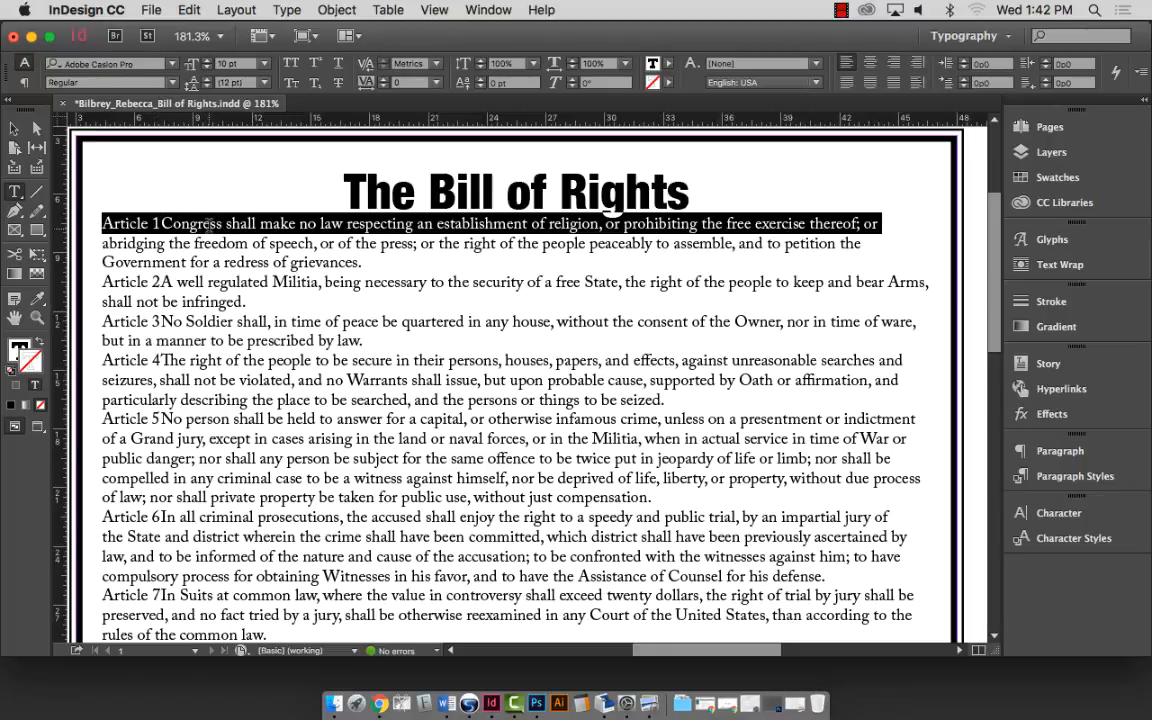
left_click(203, 223)
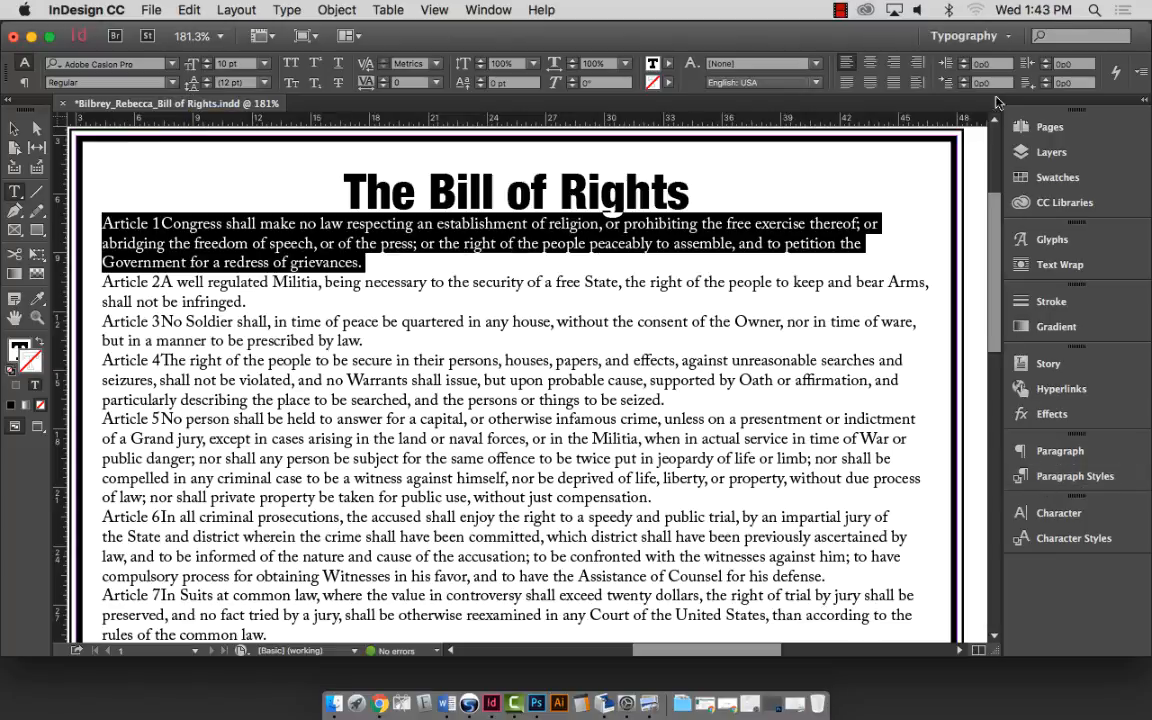
left_click(995, 35)
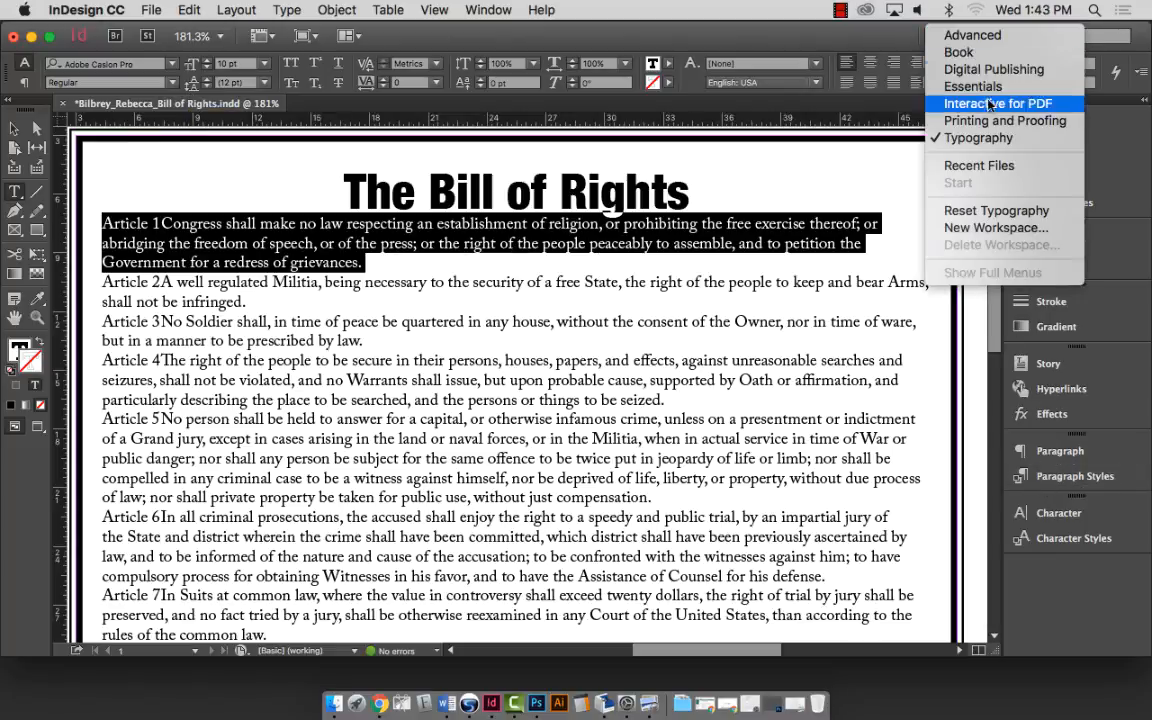
left_click(978, 137)
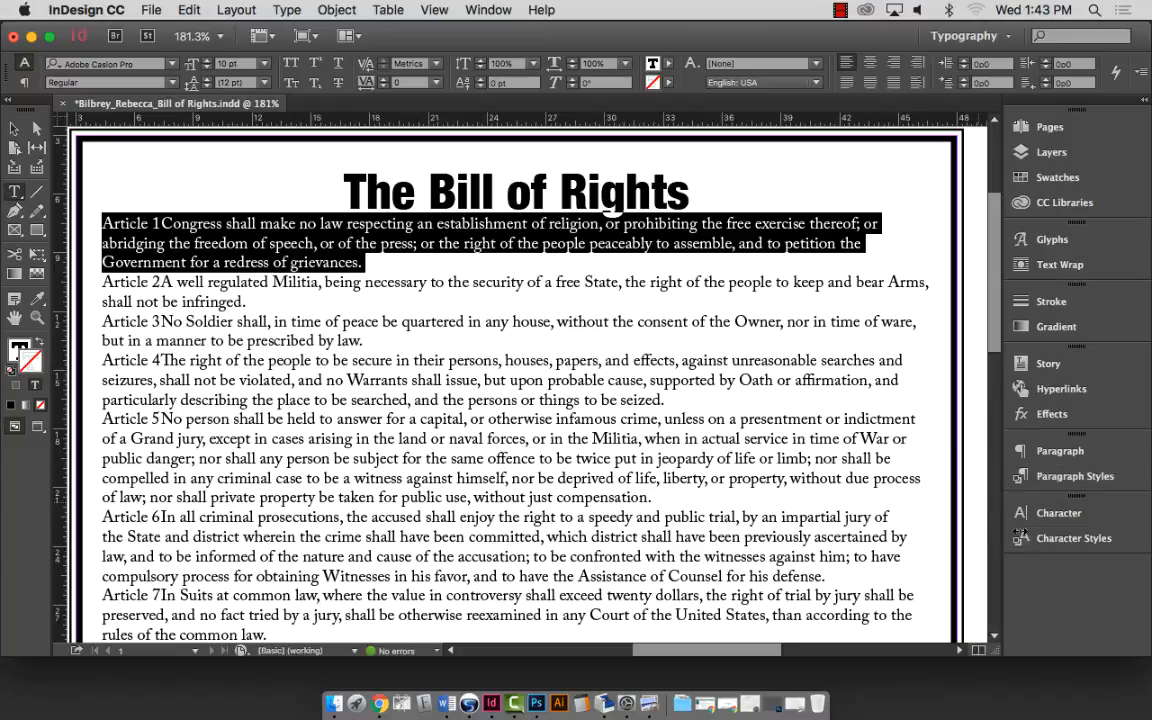
Bring up the Paragraph Styles panel for the Article Description style.
left_click(1097, 484)
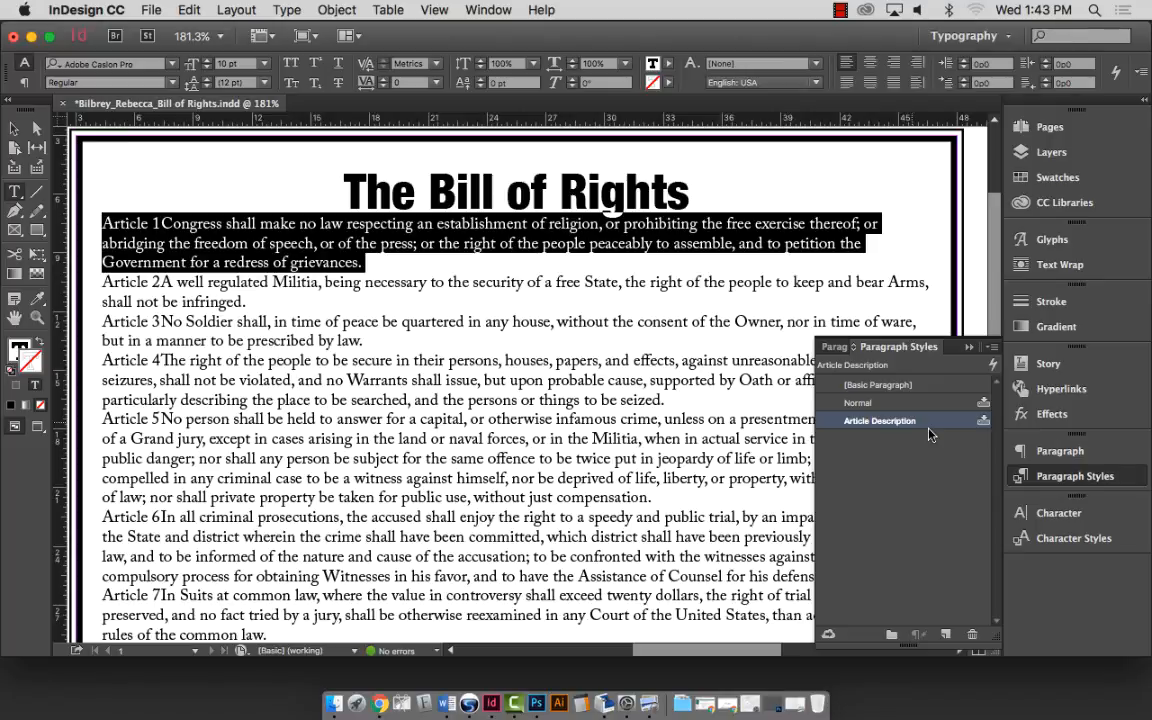
Open Article Description's style options with Preview on and view Basic Character Formats.
double_click(868, 422)
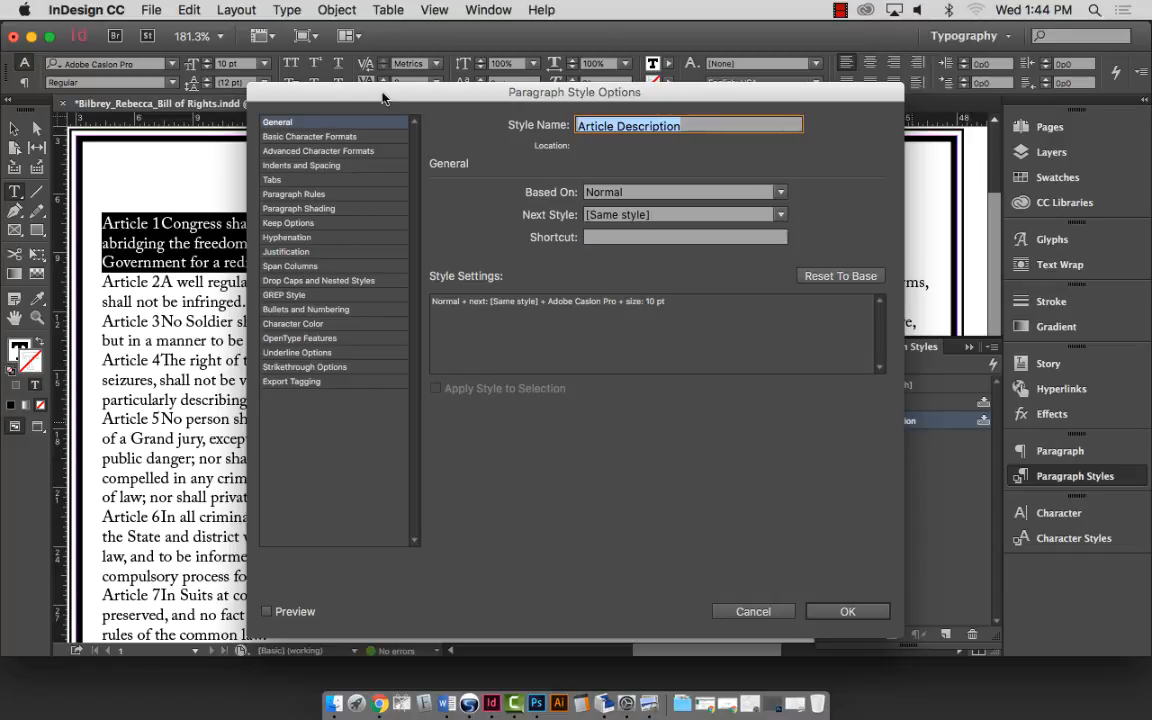
left_click_drag(383, 97, 629, 67)
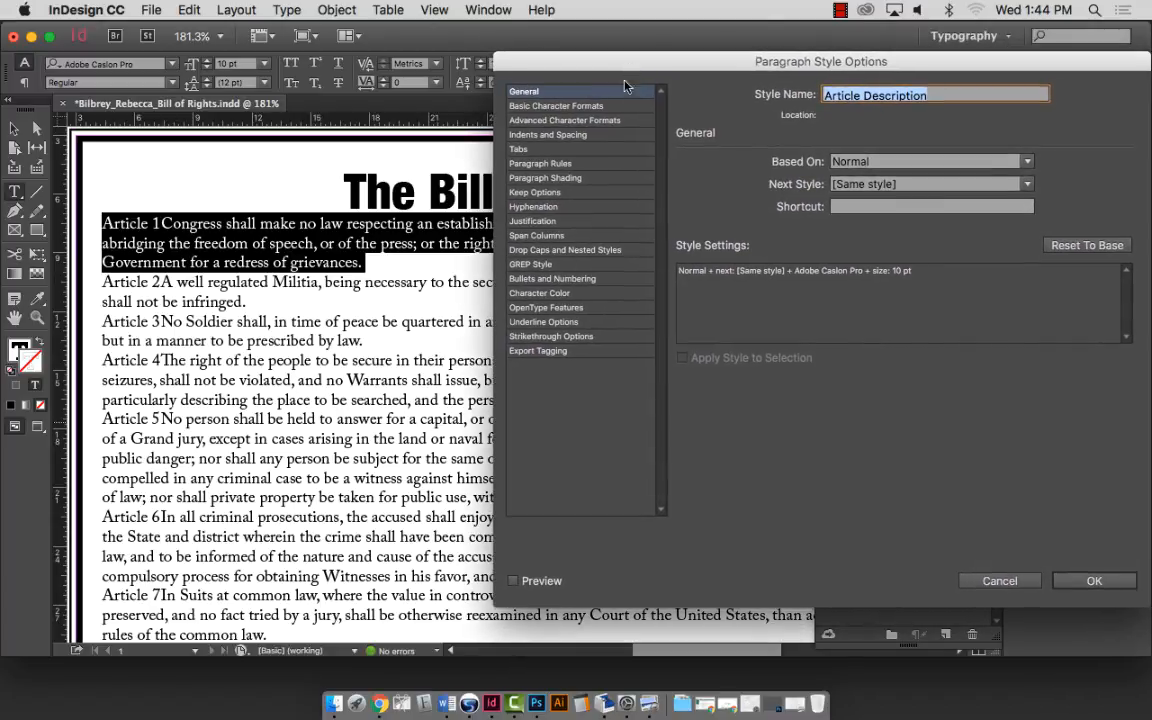
left_click(513, 581)
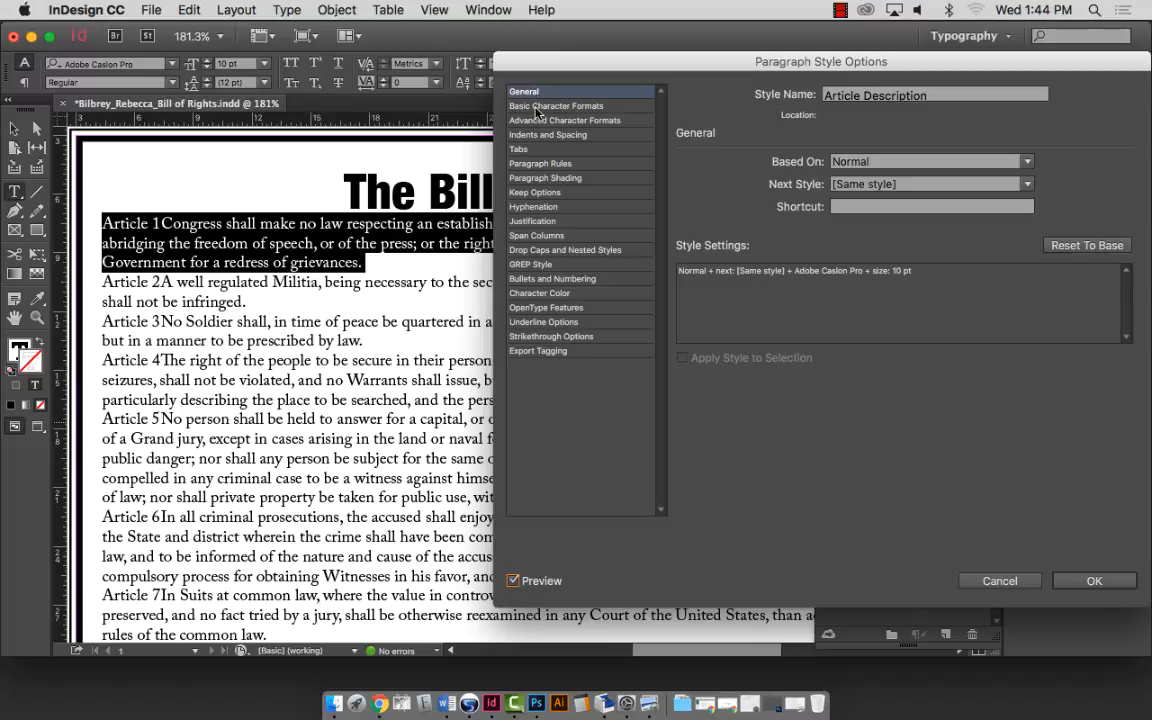
left_click(556, 106)
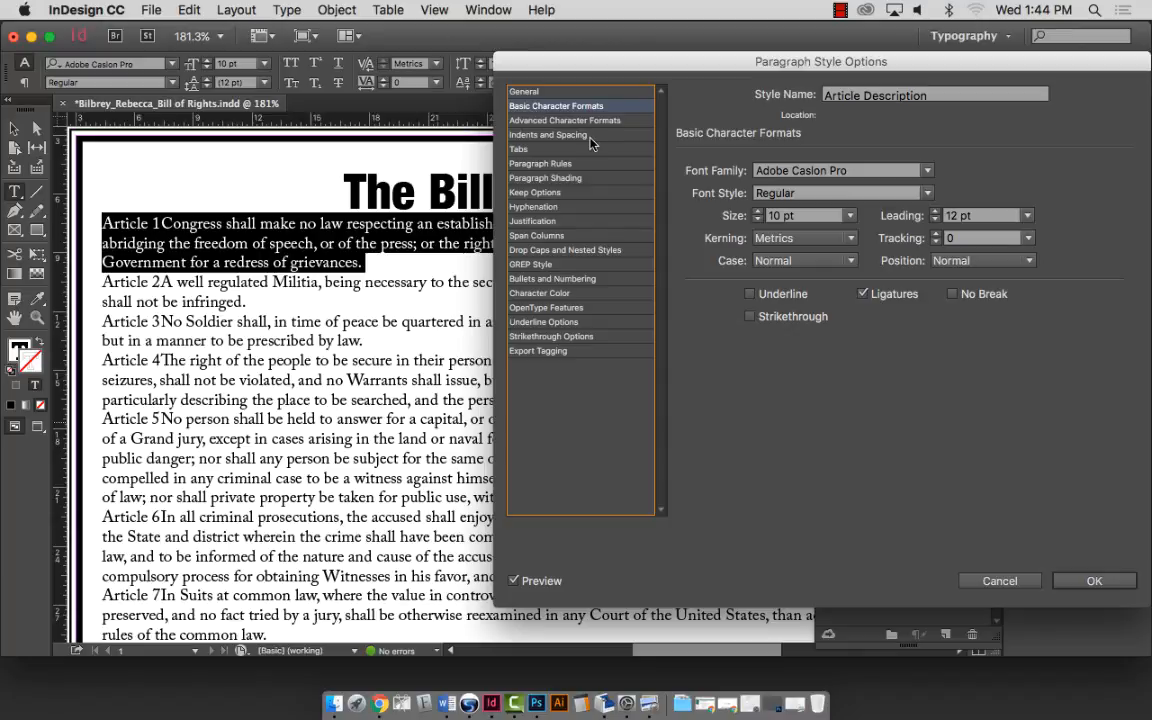
Try Comic Sans MS and Gill Sans, then set the style's font to Iowan Old Style.
left_click(836, 170)
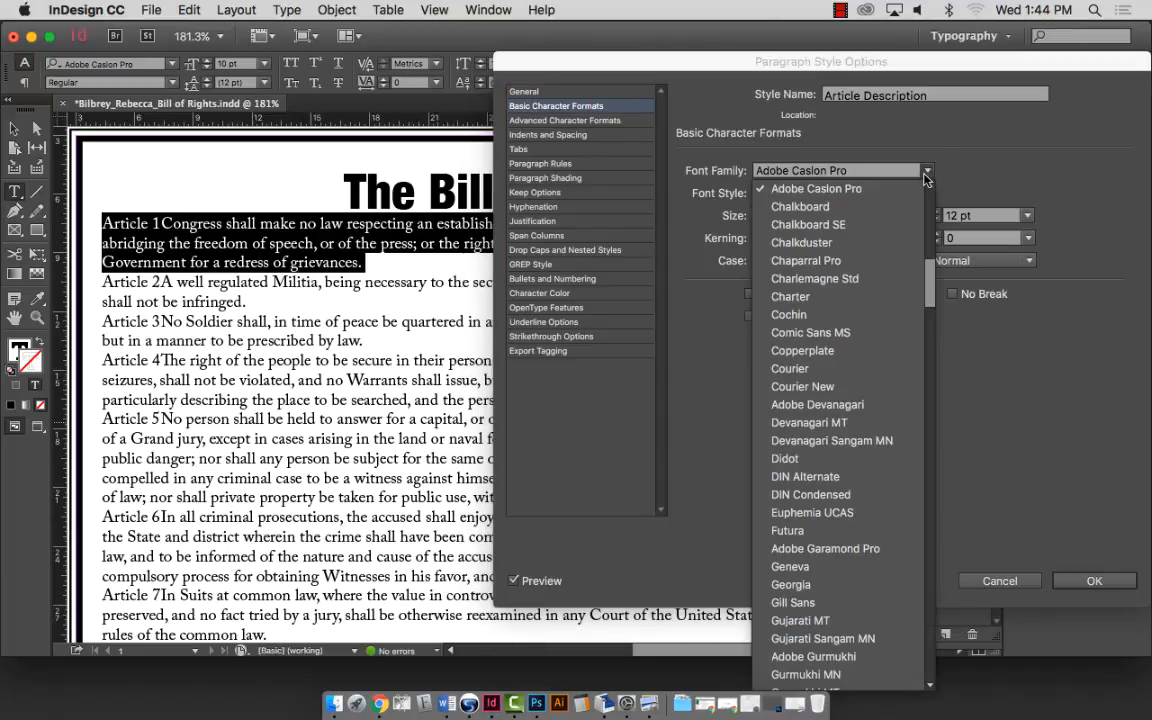
left_click(800, 329)
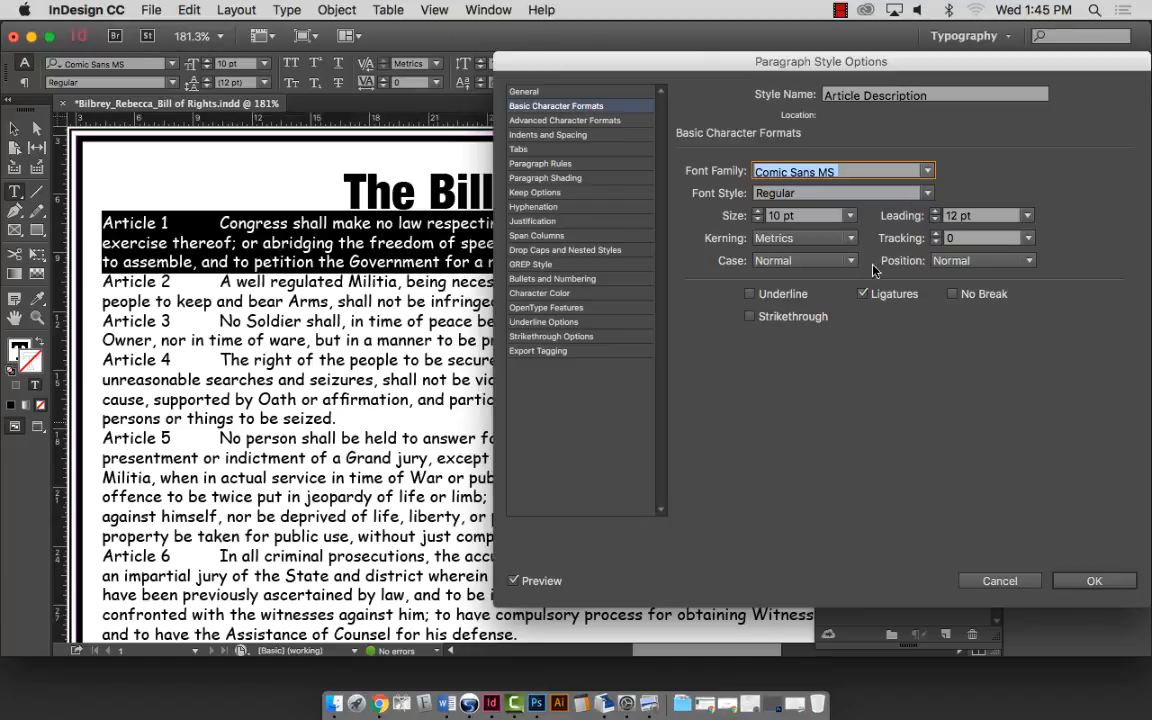
left_click(930, 176)
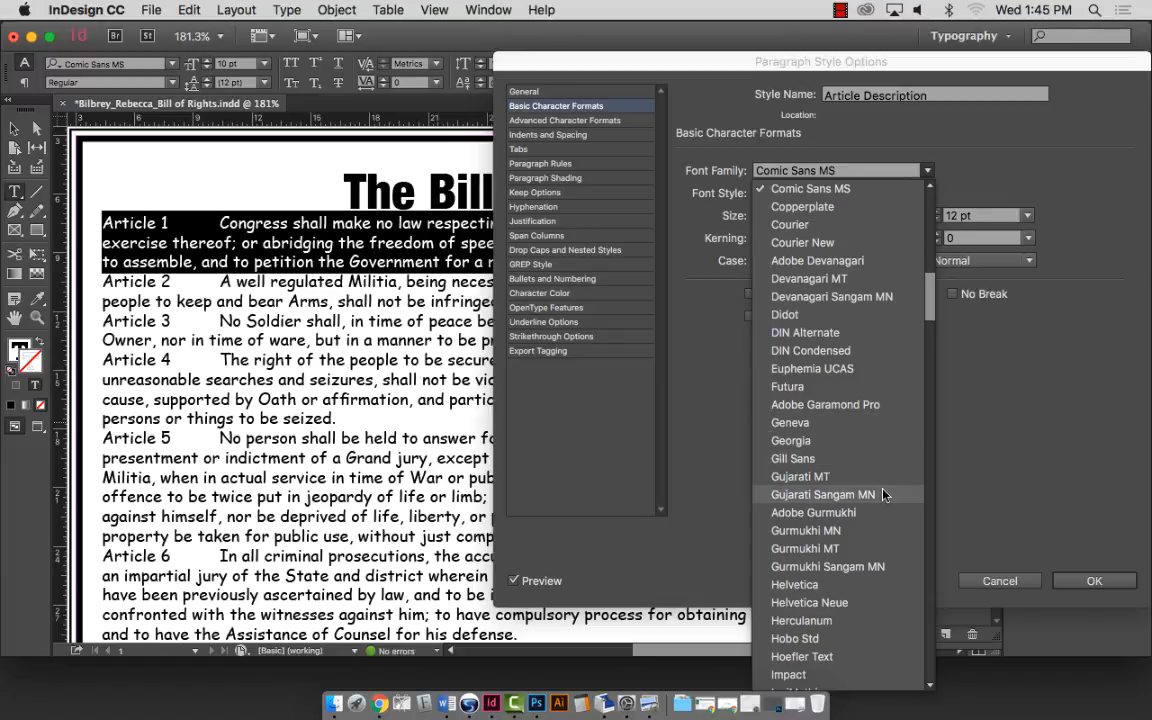
left_click(866, 459)
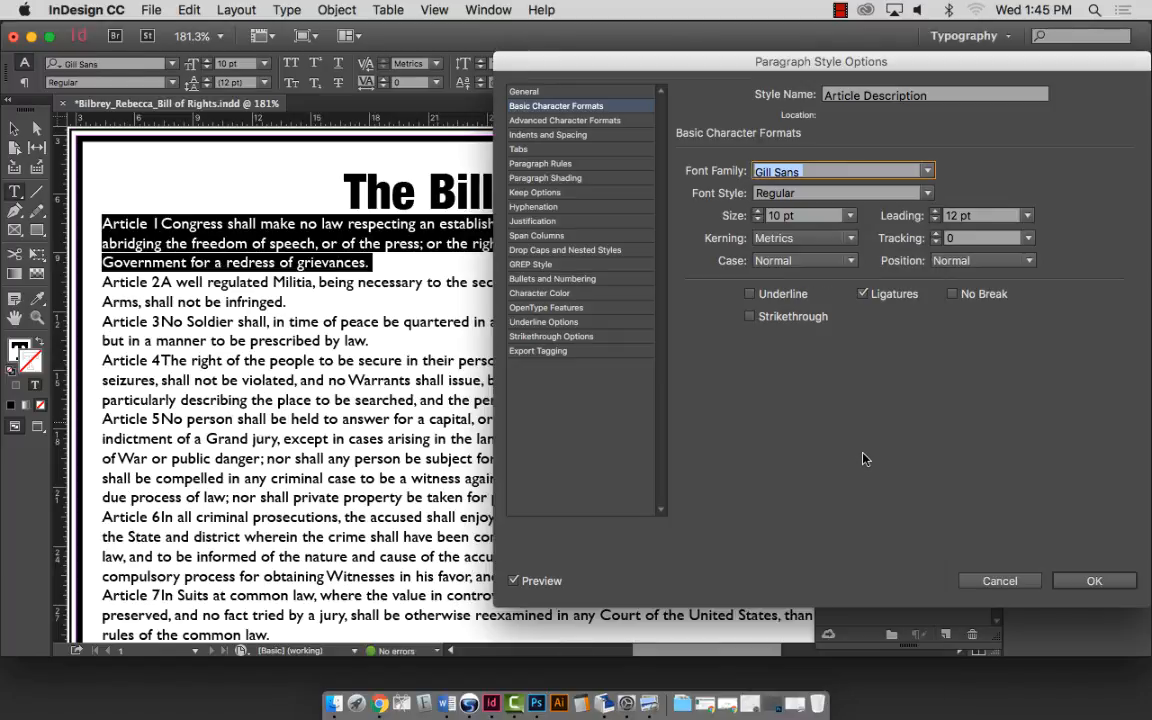
left_click(927, 170)
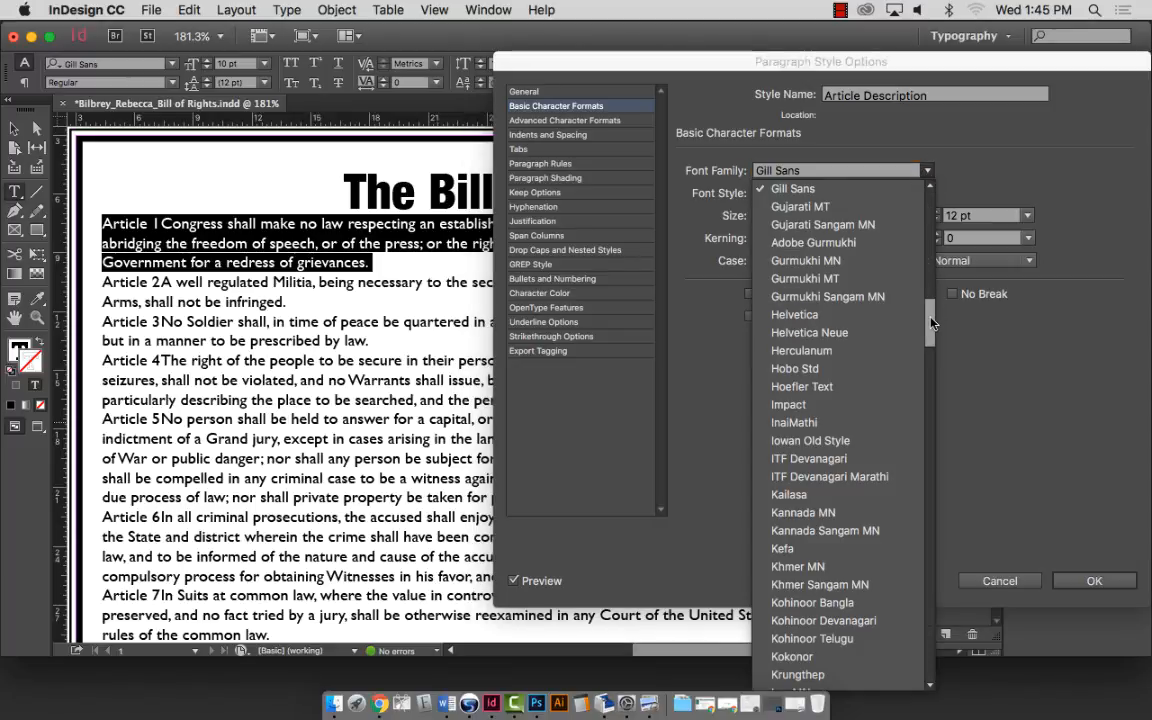
left_click_drag(931, 322, 925, 330)
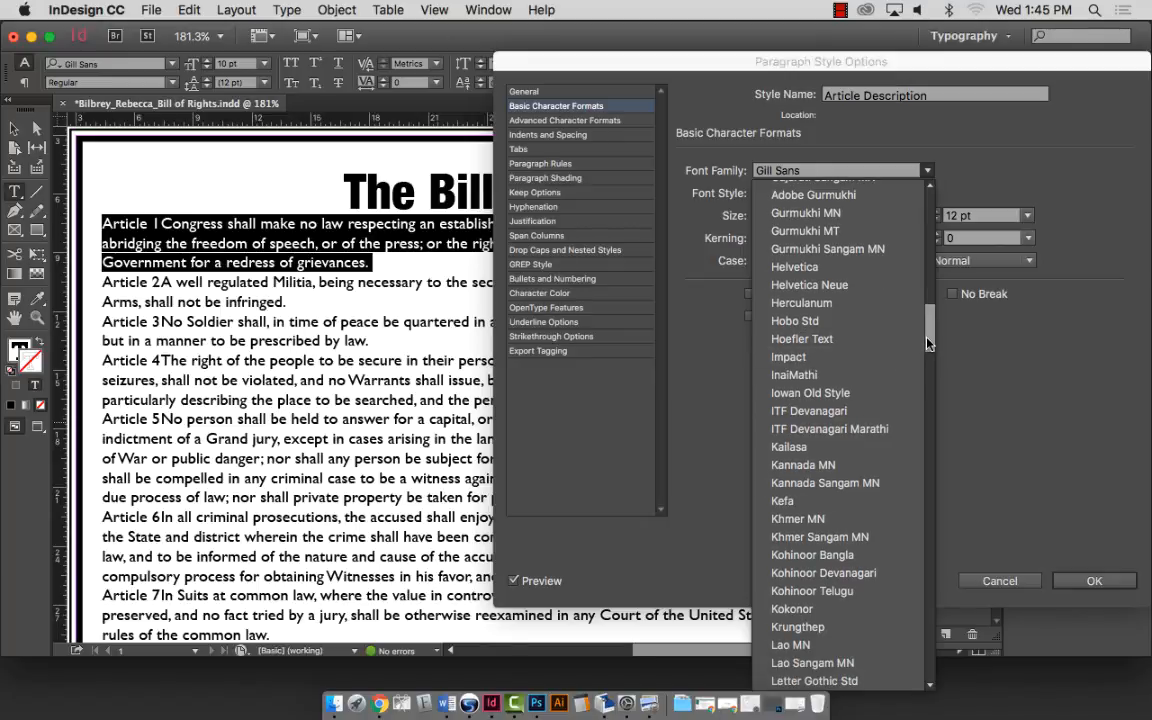
scroll(929, 343, "down", 5)
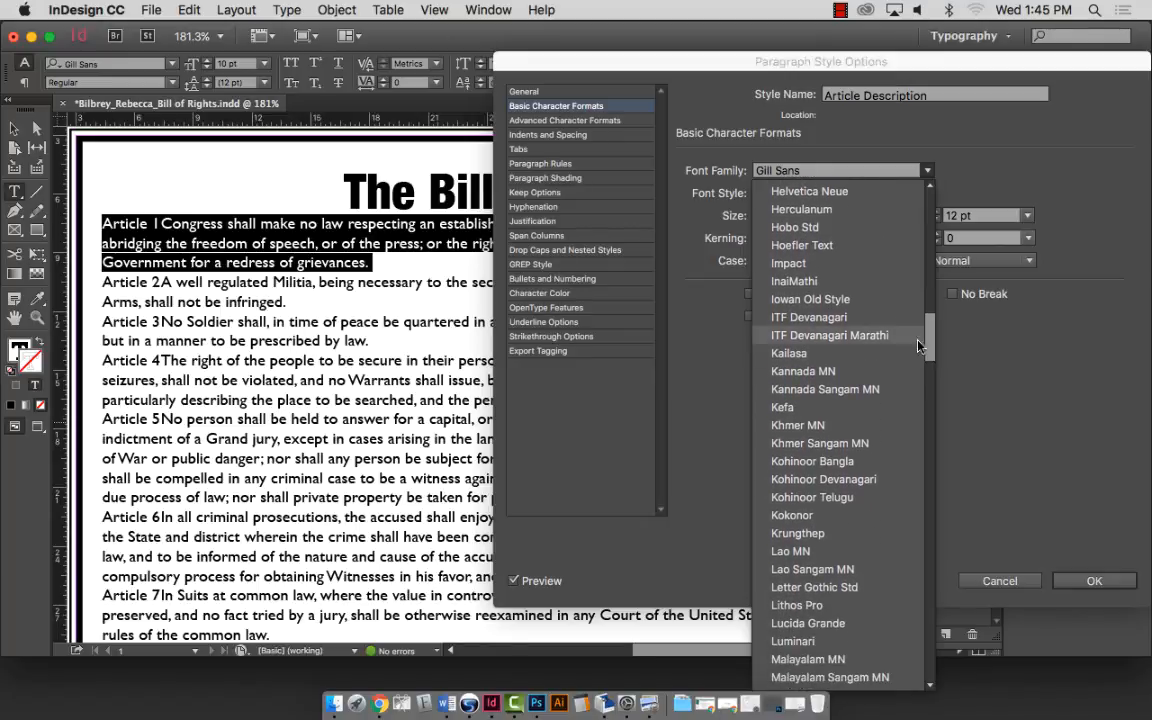
left_click(805, 299)
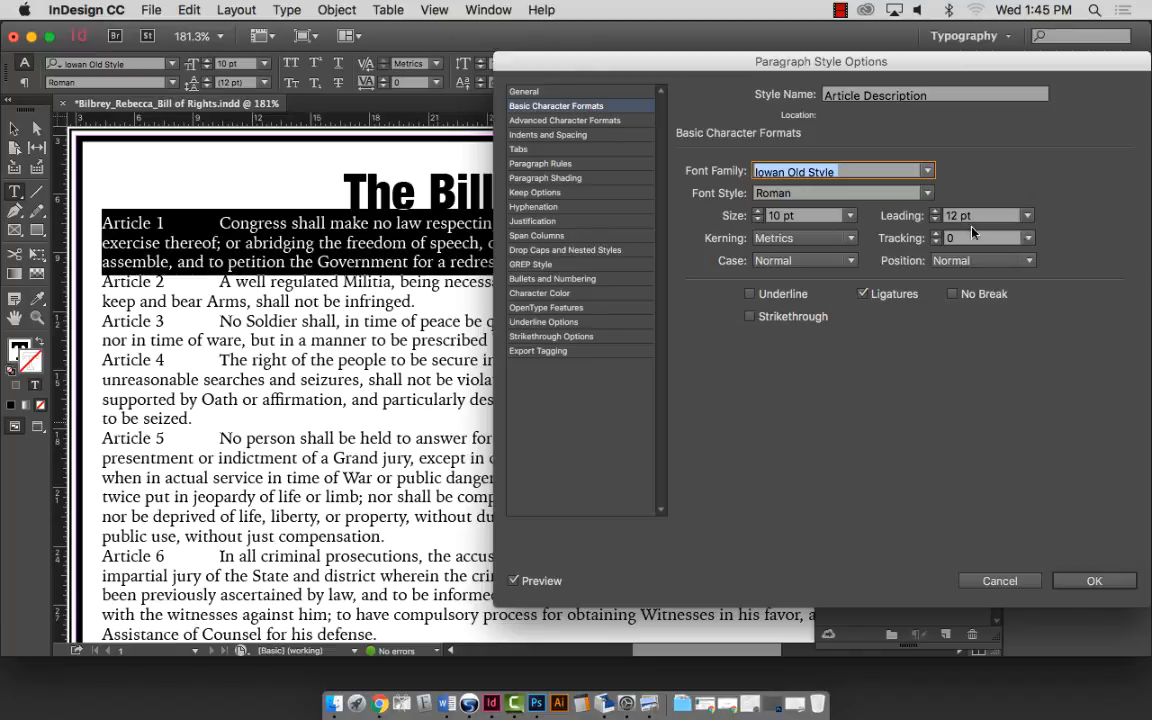
Set leading to 13 pt, keep the size at 10 pt, and confirm the style.
left_click(935, 212)
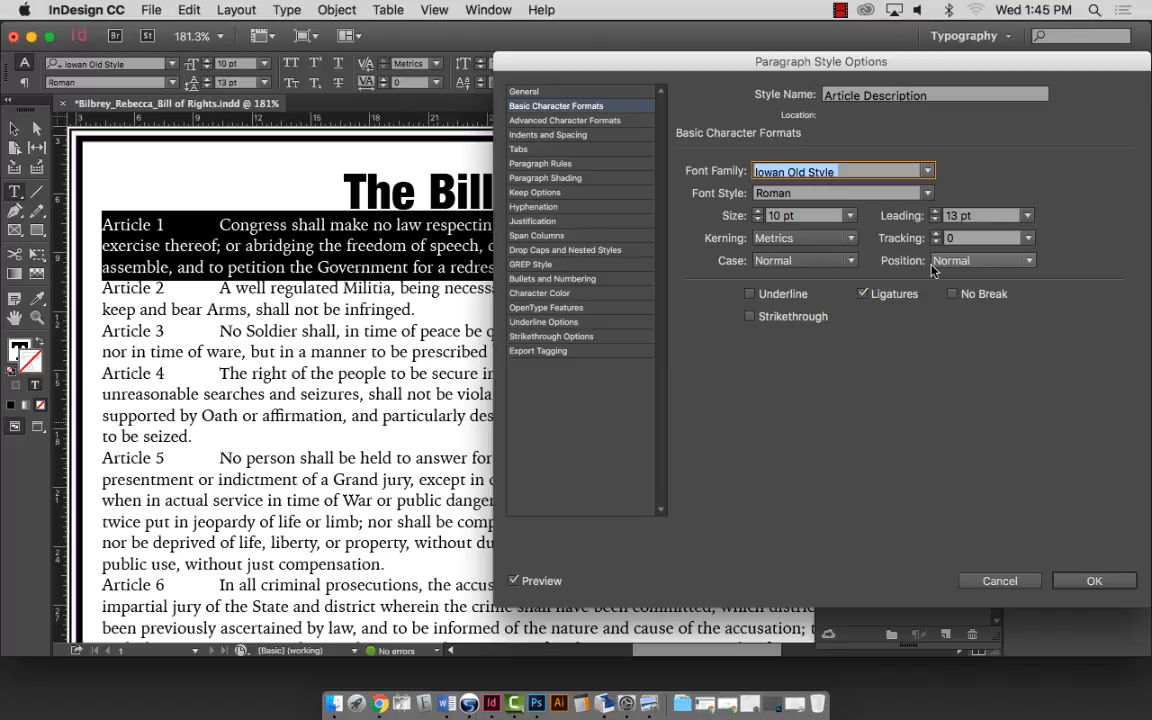
left_click(757, 212)
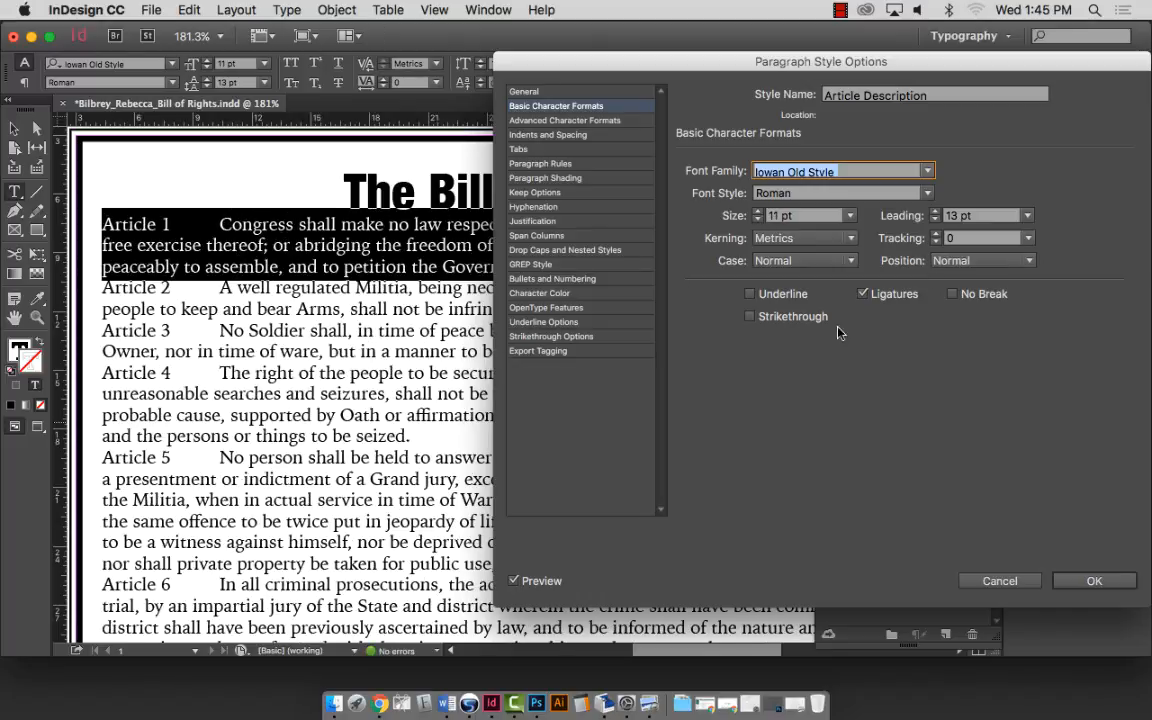
left_click(757, 212)
left_click(757, 220)
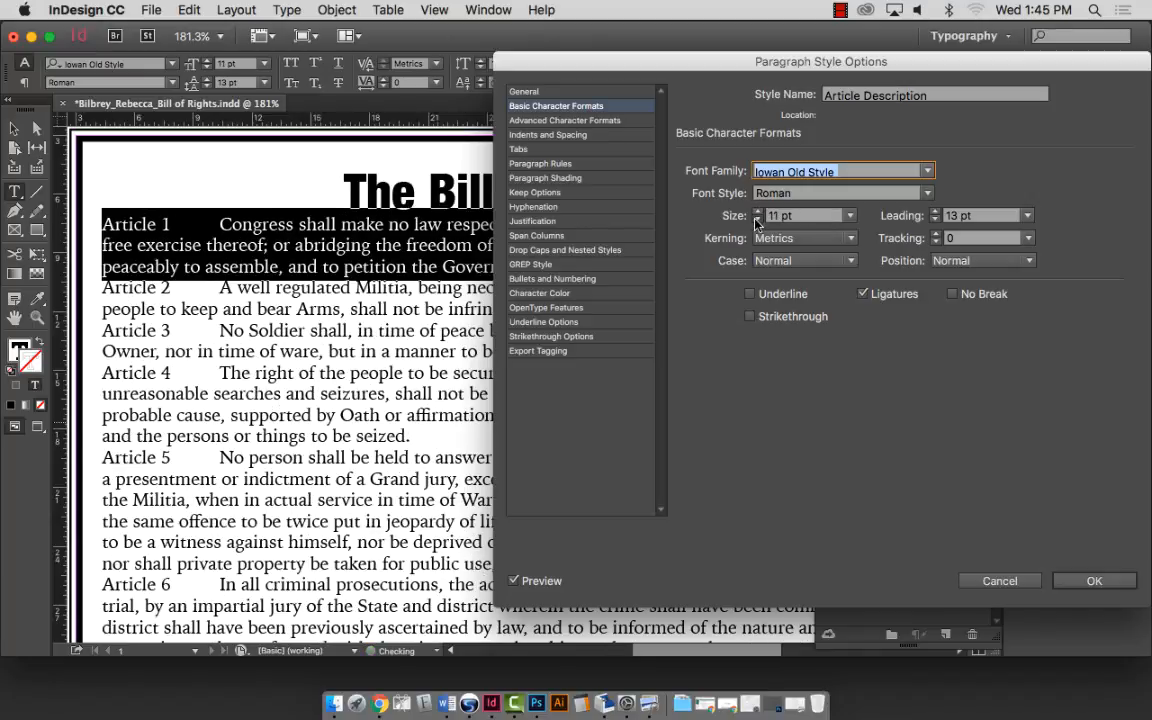
left_click(758, 221)
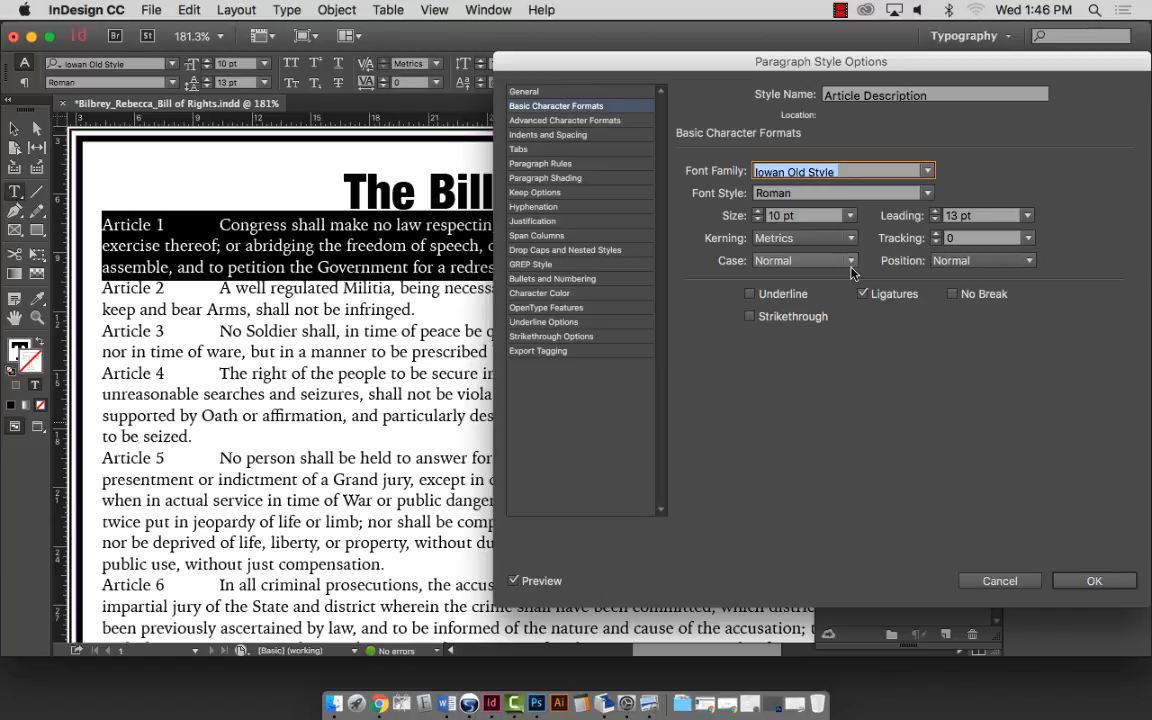
left_click(1101, 583)
Zoom out to view the whole page with the restyled articles.
key("super+minus")
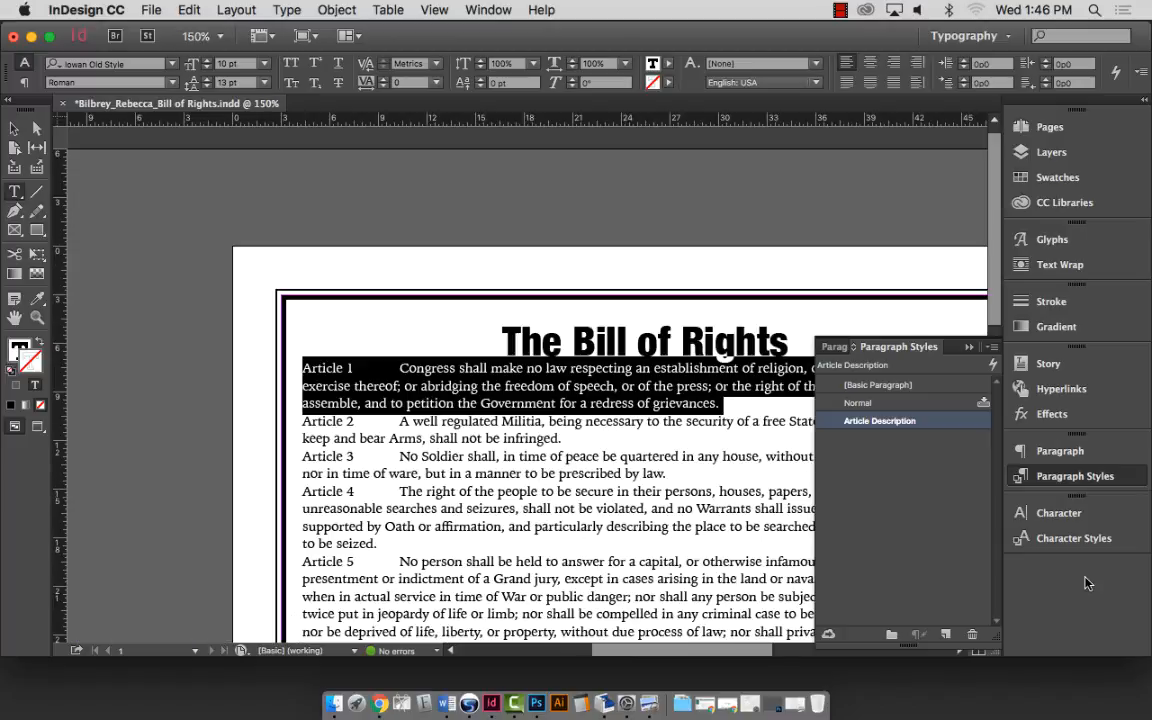
key("super+minus")
key("super+minus")
key("super+minus")
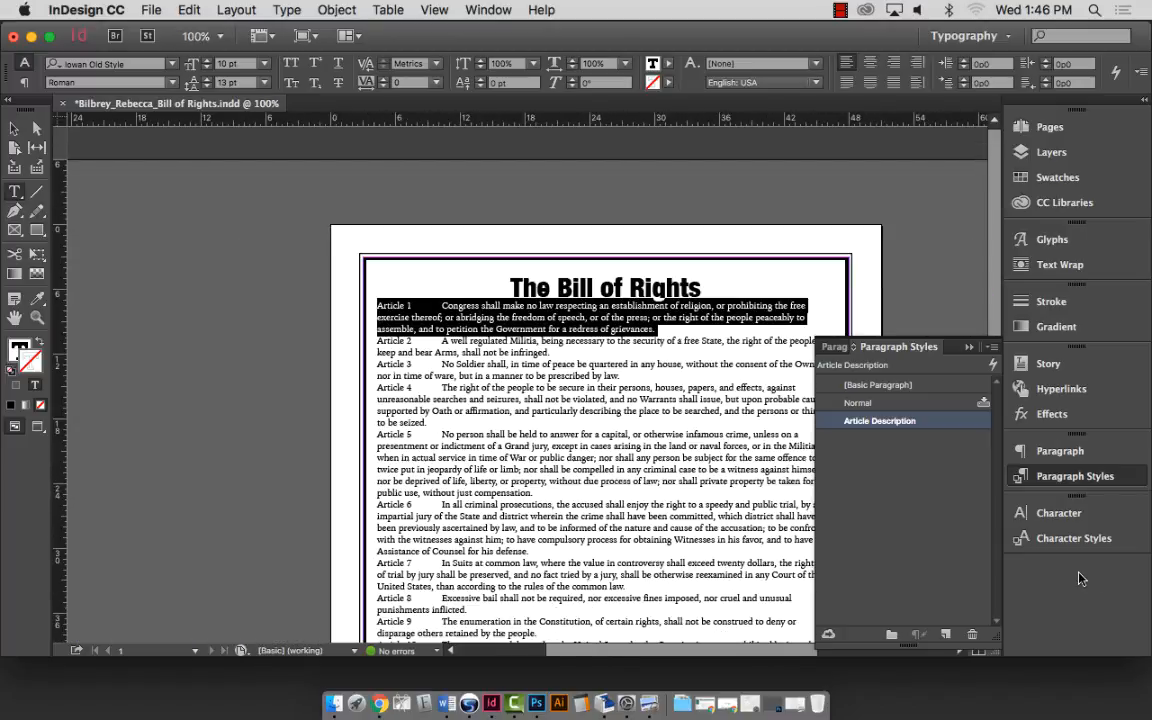
scroll(518, 366, "right", 3)
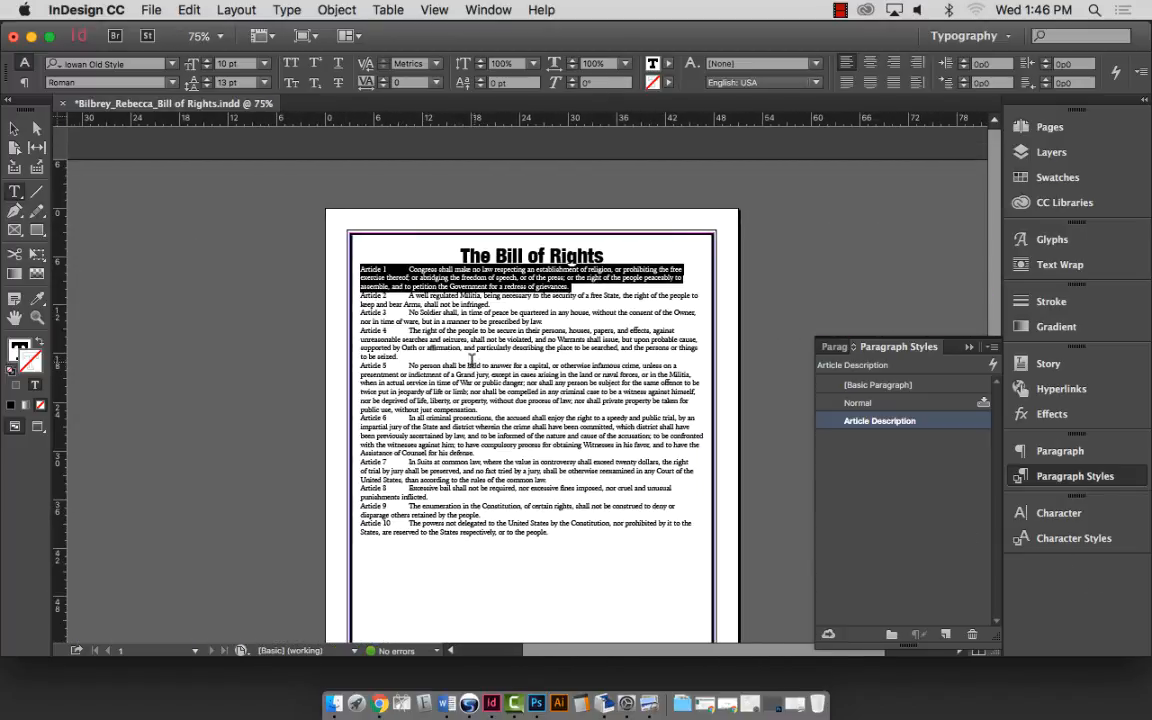
scroll(447, 348, "right", 6)
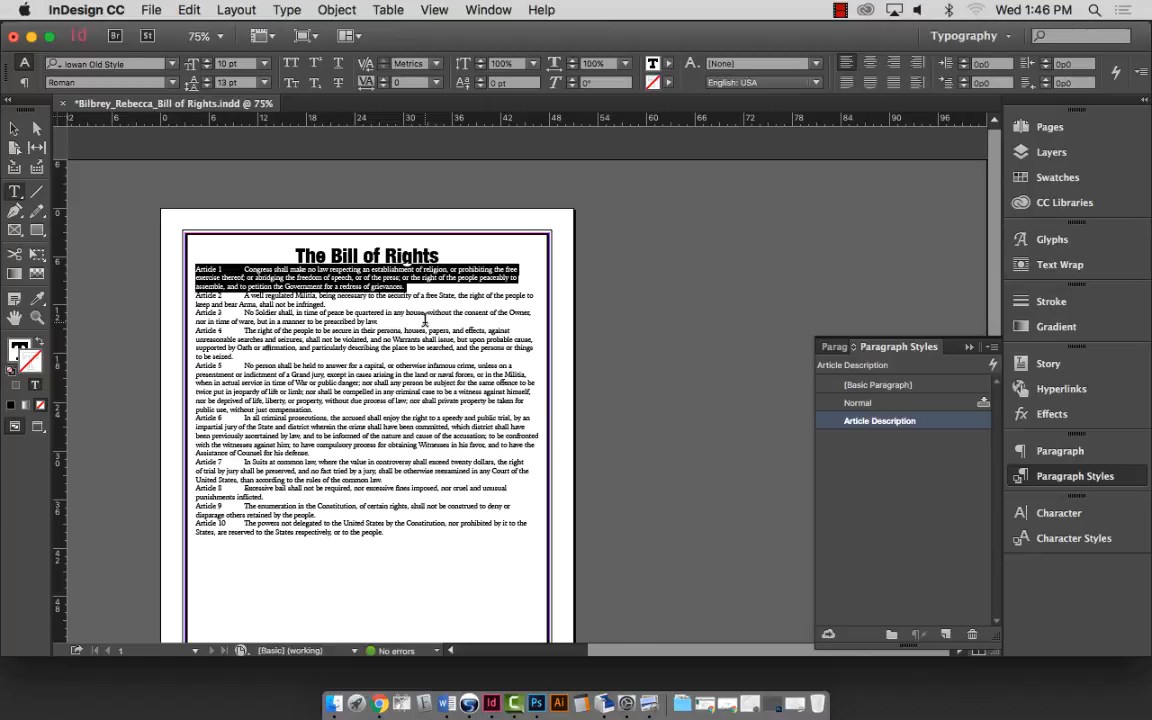
scroll(294, 200, "down", 5)
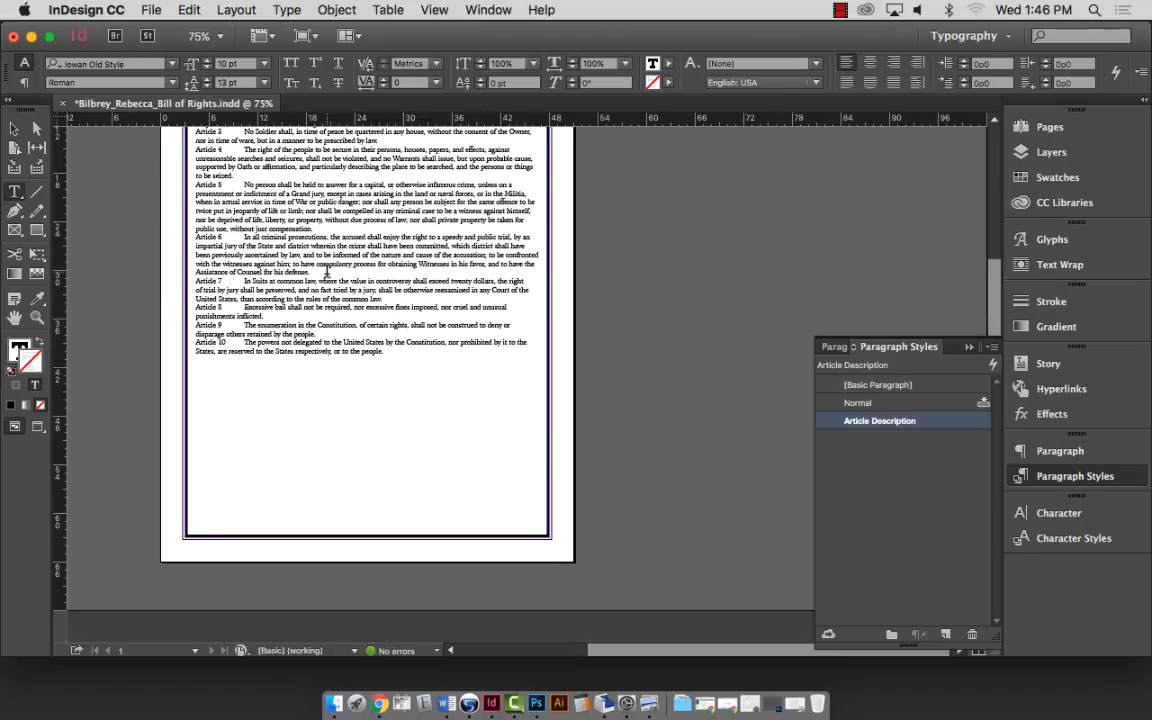
scroll(295, 243, "up", 2)
scroll(328, 268, "up", 1)
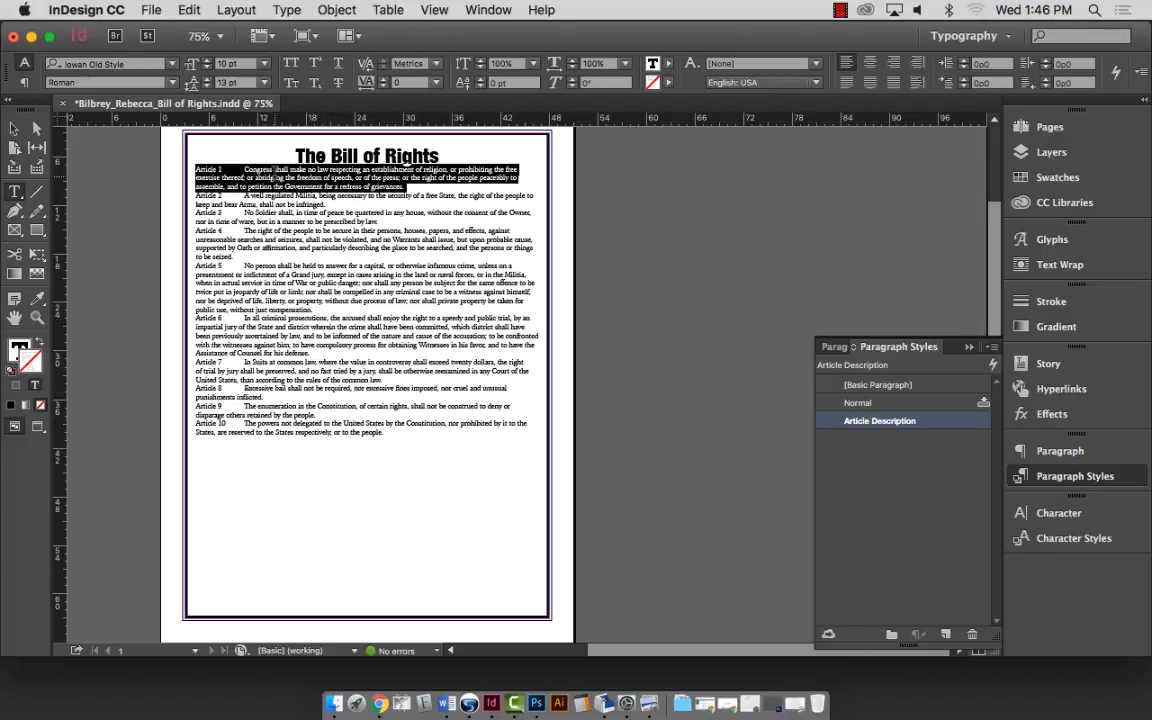
Place the cursor in Article 1 and reopen the Article Description style options.
left_click(250, 158)
double_click(305, 186)
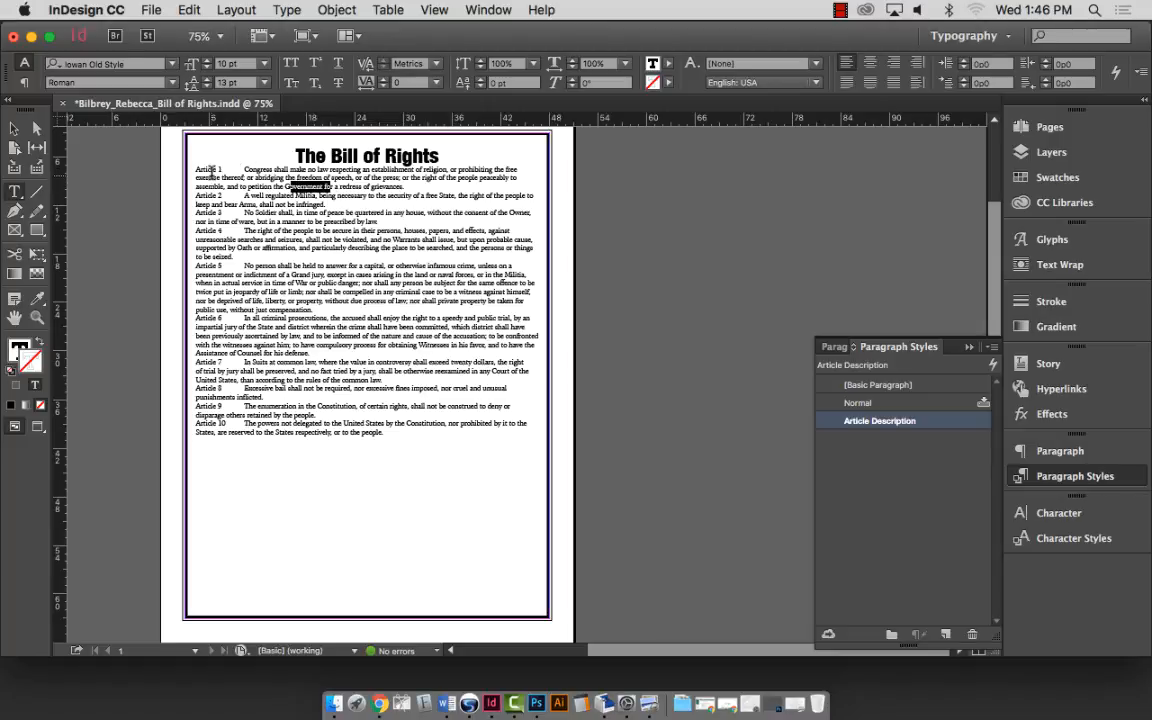
triple_click(205, 177)
left_click(268, 178)
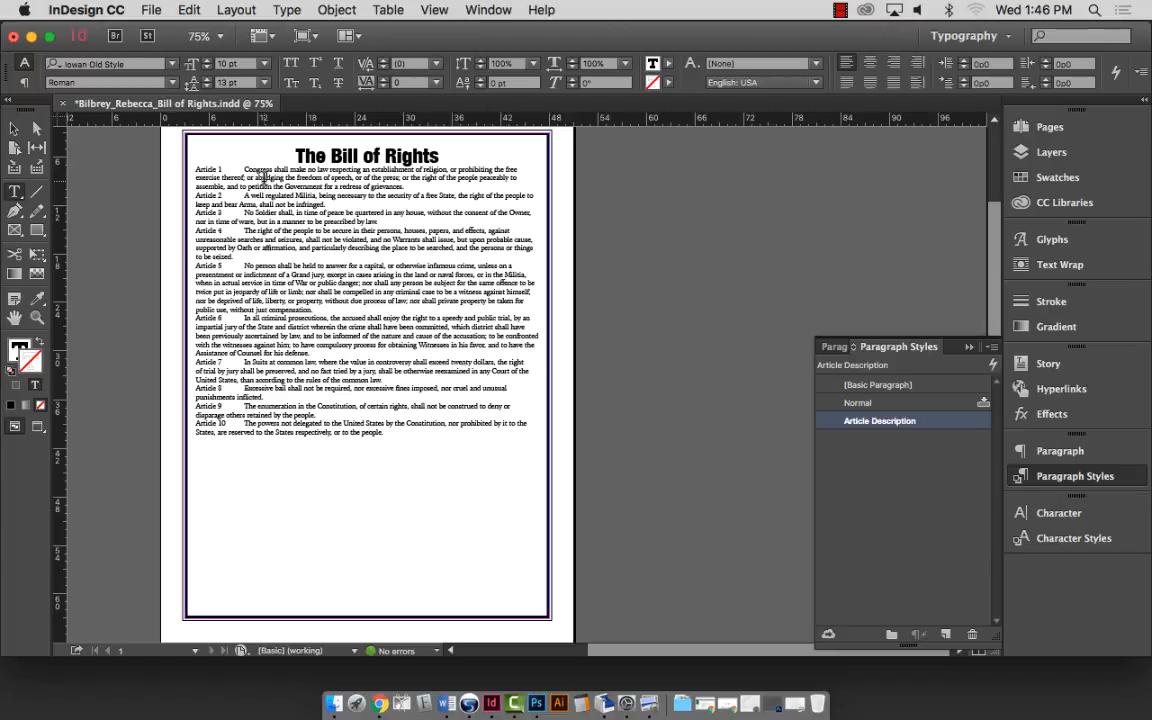
triple_click(263, 177)
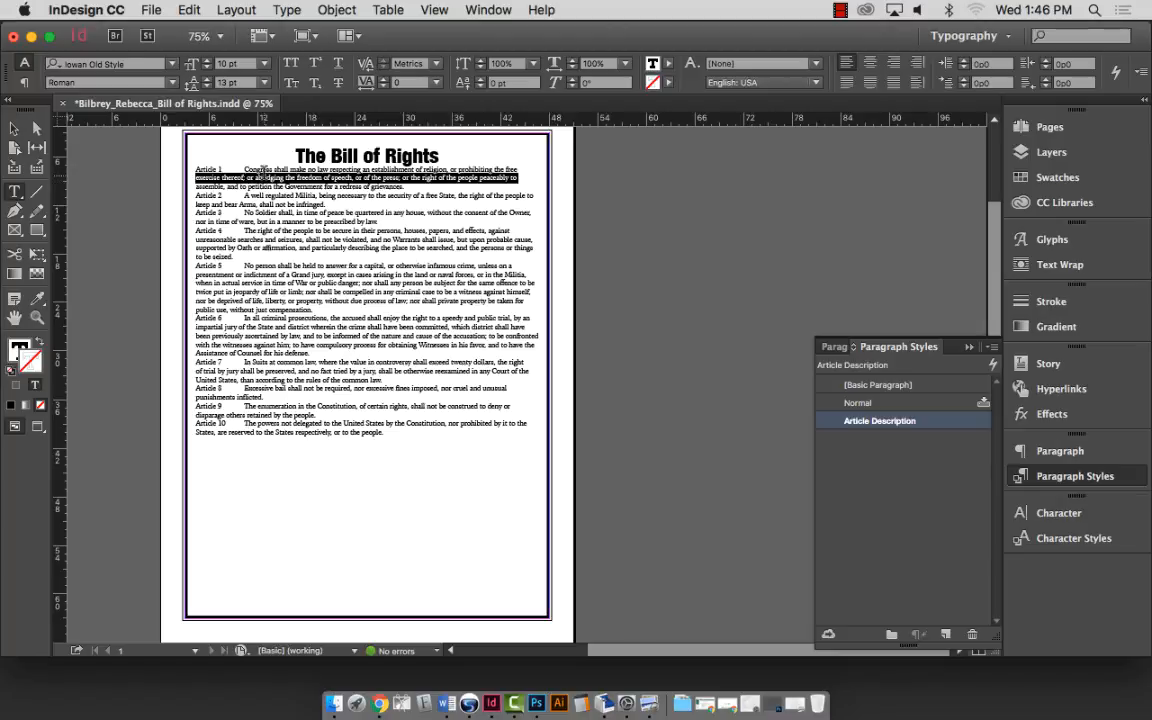
left_click(263, 177)
triple_click(263, 177)
double_click(910, 420)
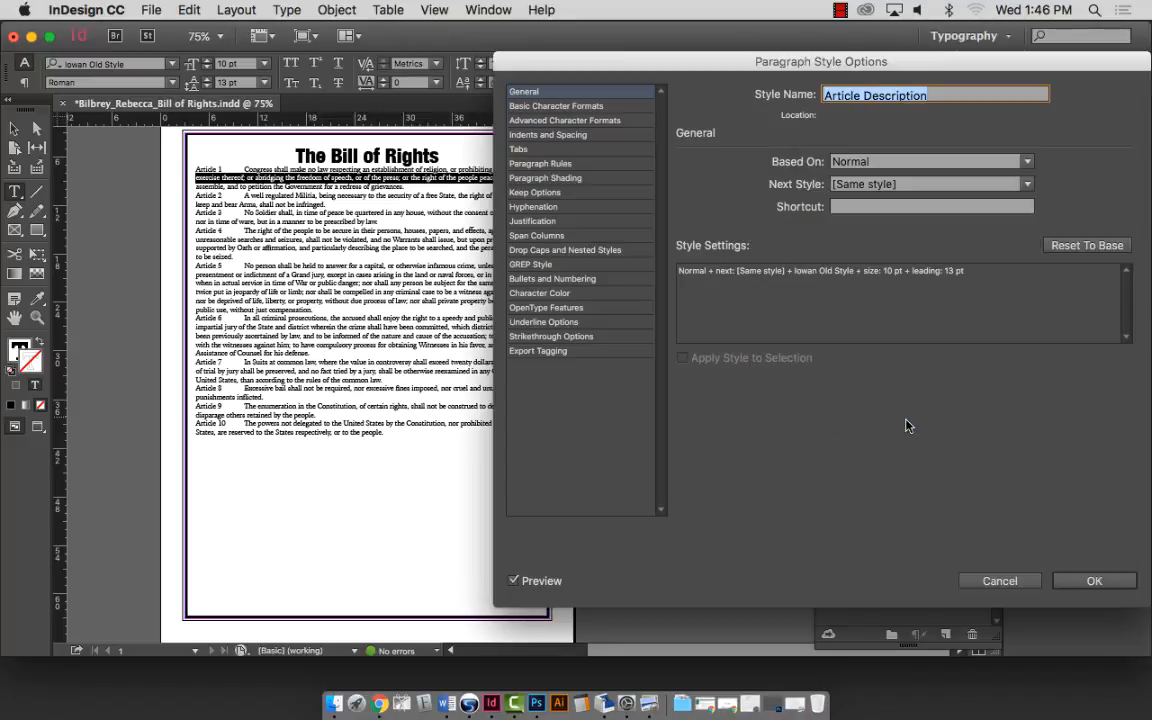
Review the style's character formats and indents, then cancel without saving changes.
left_click(580, 106)
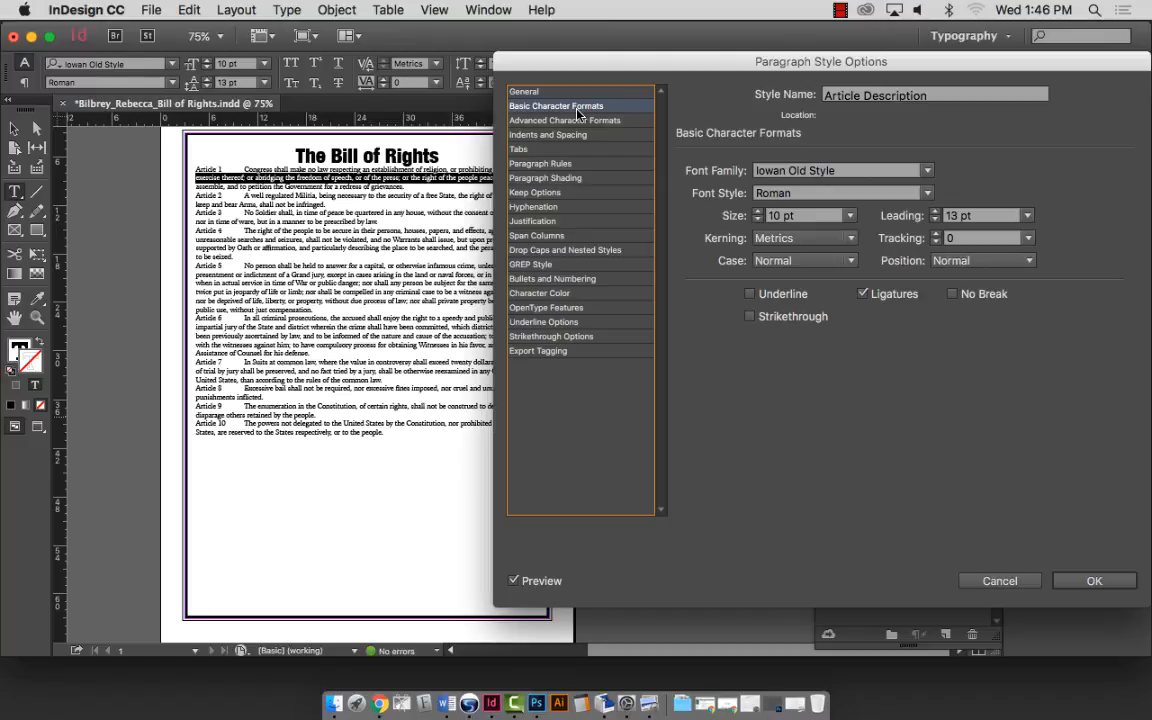
left_click(575, 121)
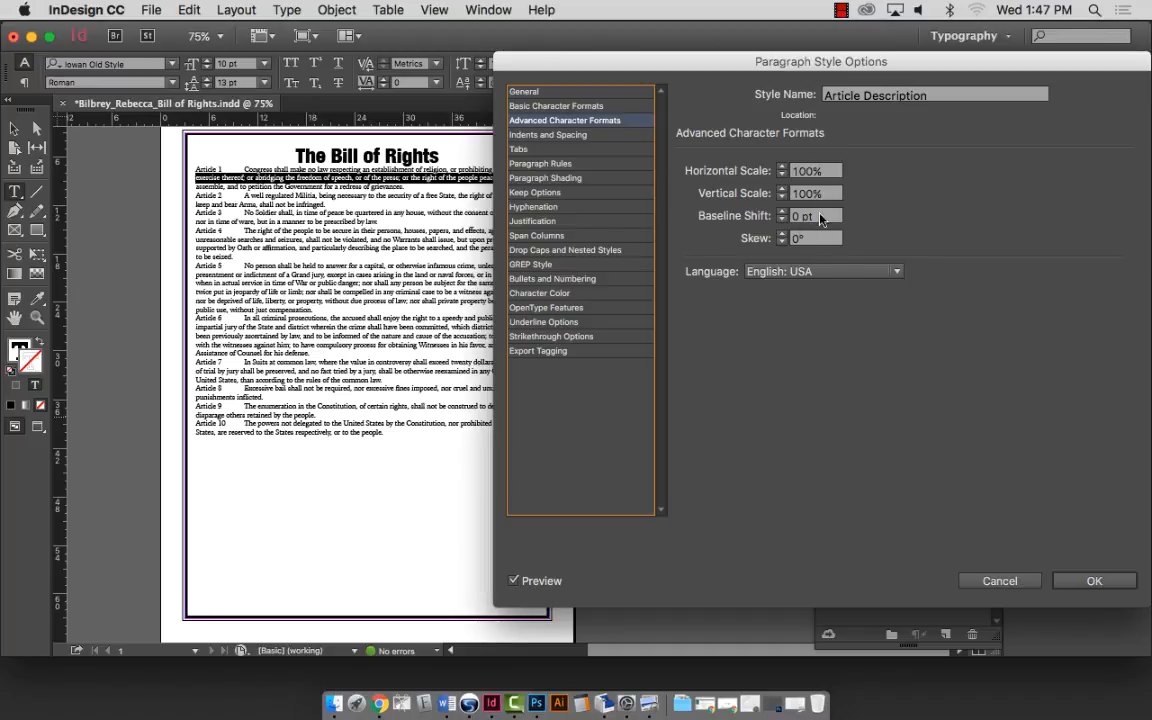
left_click(534, 138)
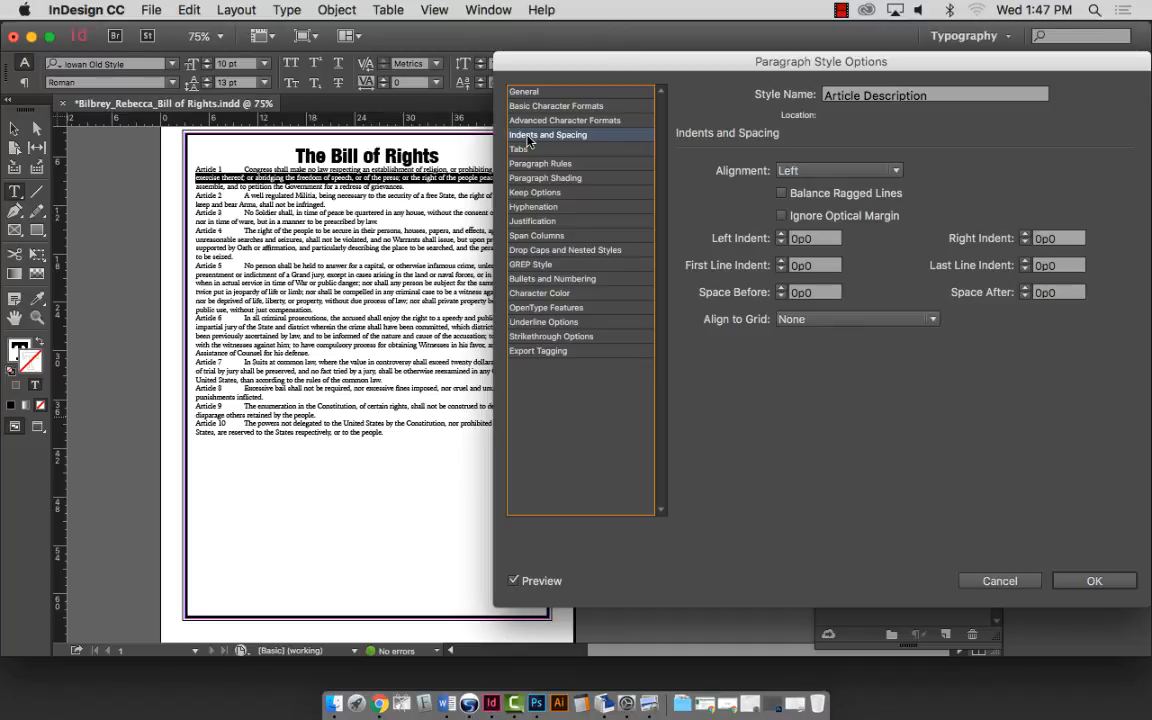
left_click(908, 704)
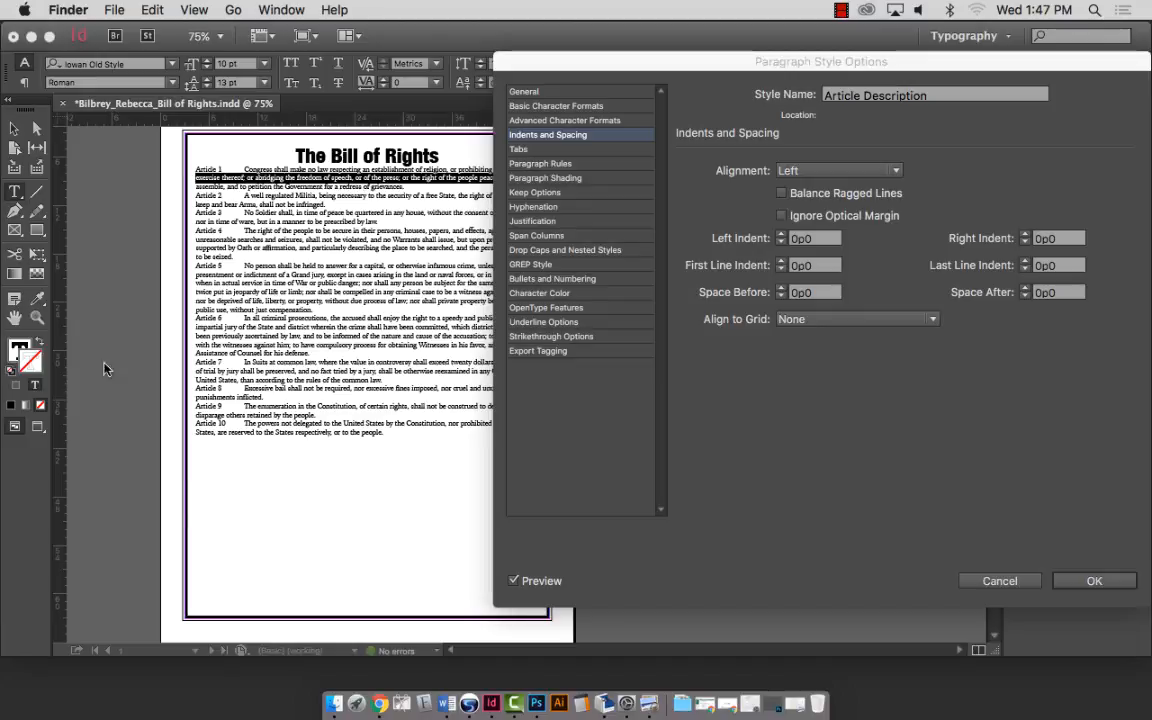
left_click(918, 527)
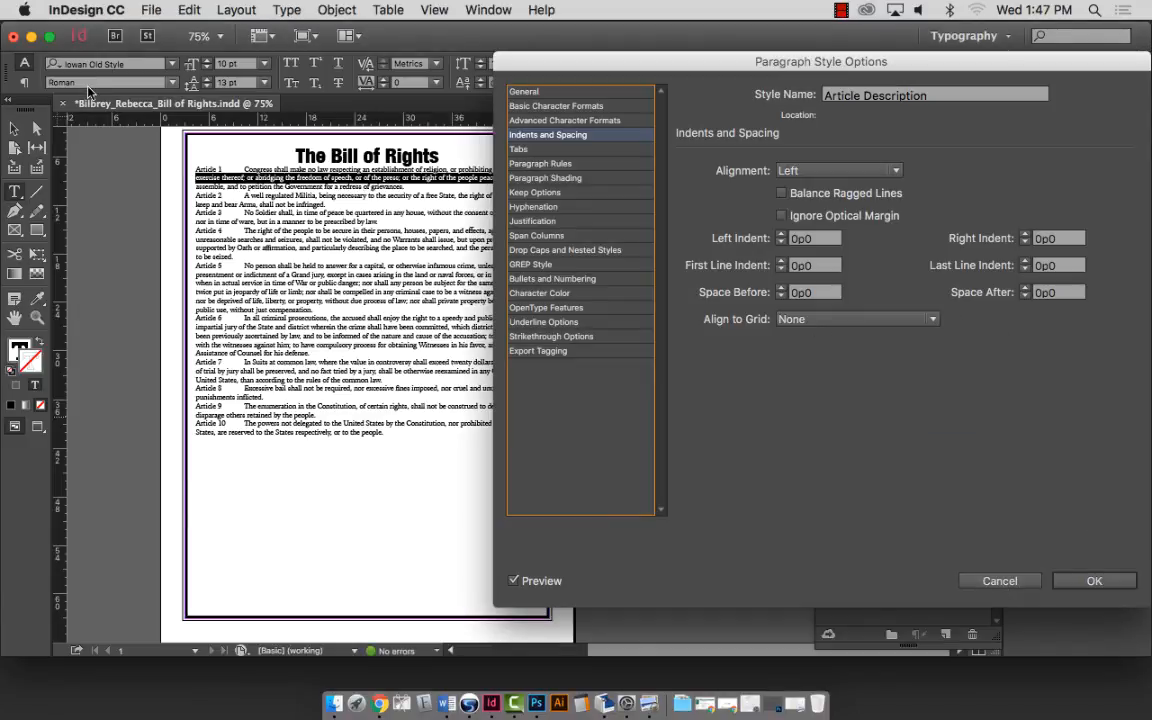
left_click(996, 581)
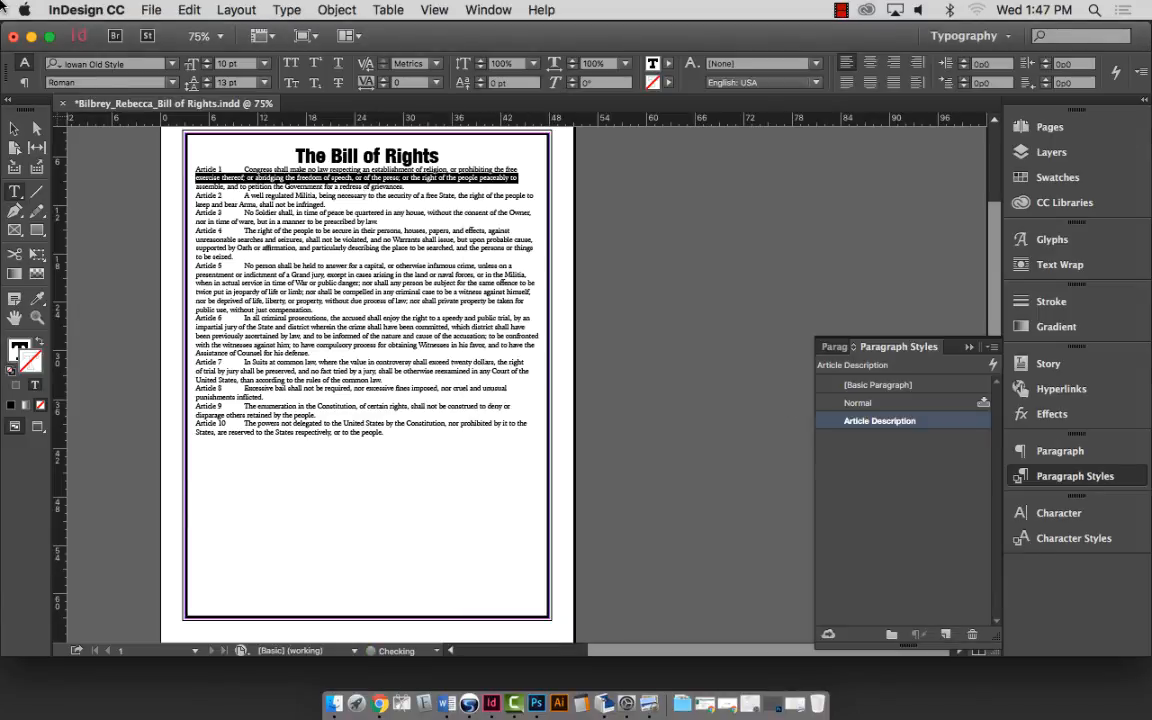
Open the reference Bill of Rights.pdf from the desktop, then return to InDesign.
left_click(31, 36)
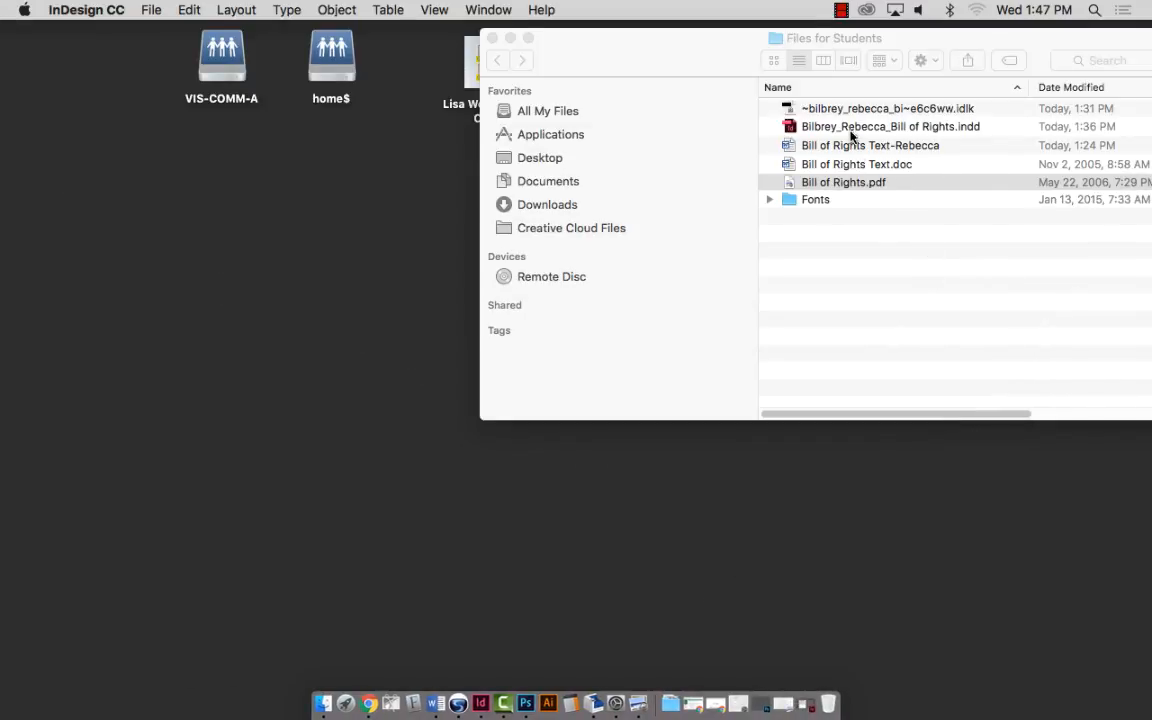
double_click(843, 186)
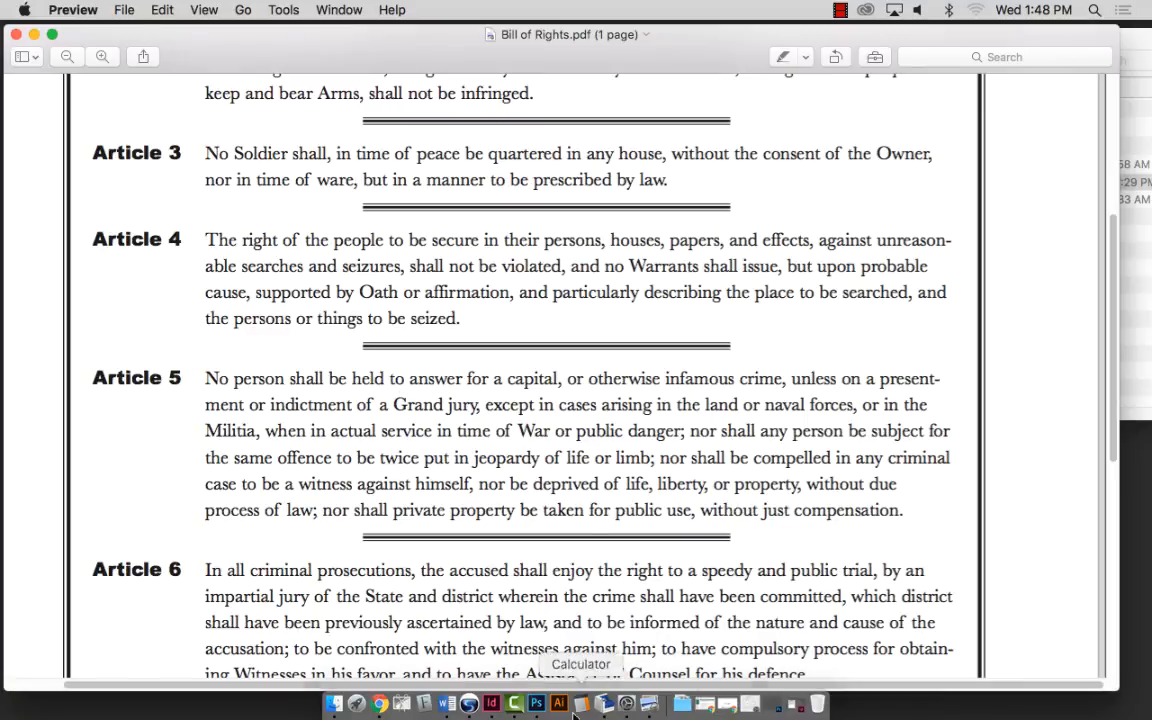
left_click(493, 705)
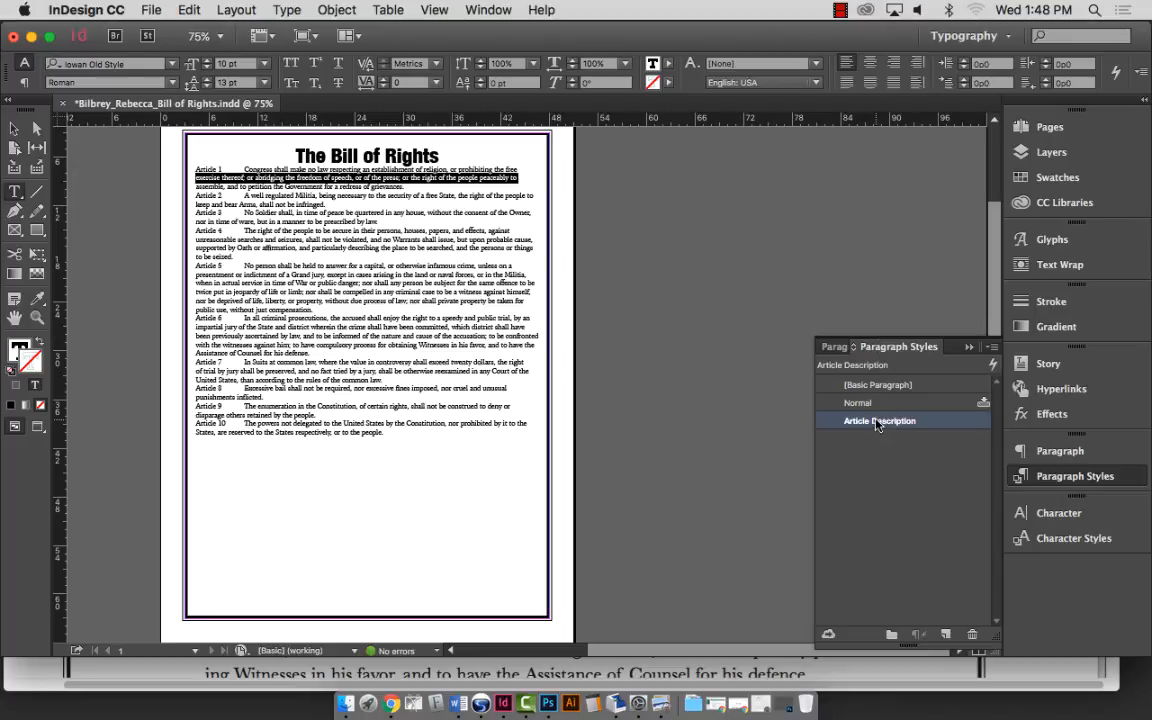
In Article Description's Indents and Spacing, raise the left indent to about 5p6.
double_click(900, 421)
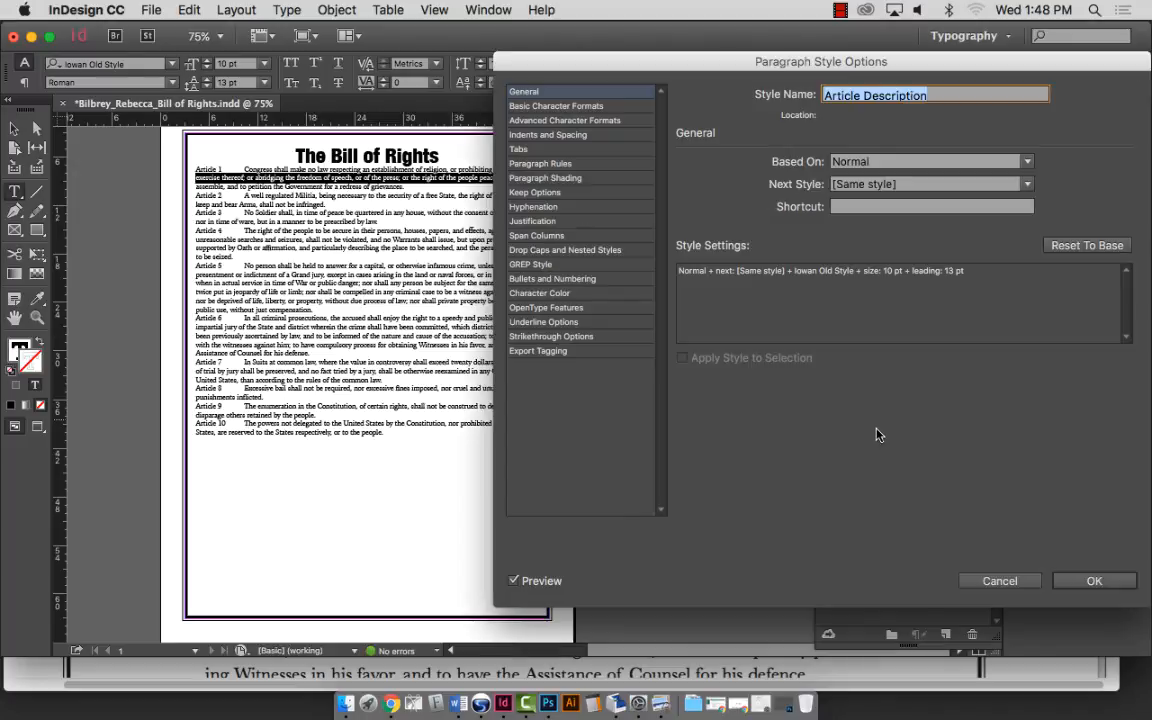
left_click(543, 134)
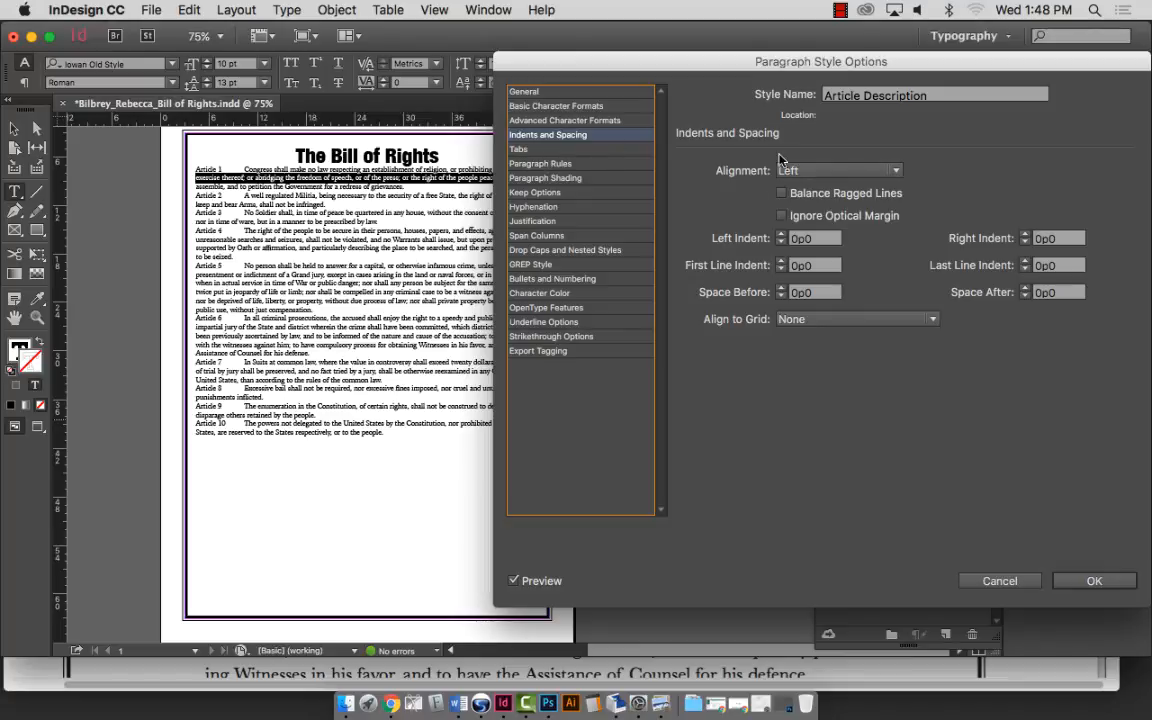
left_click(781, 235)
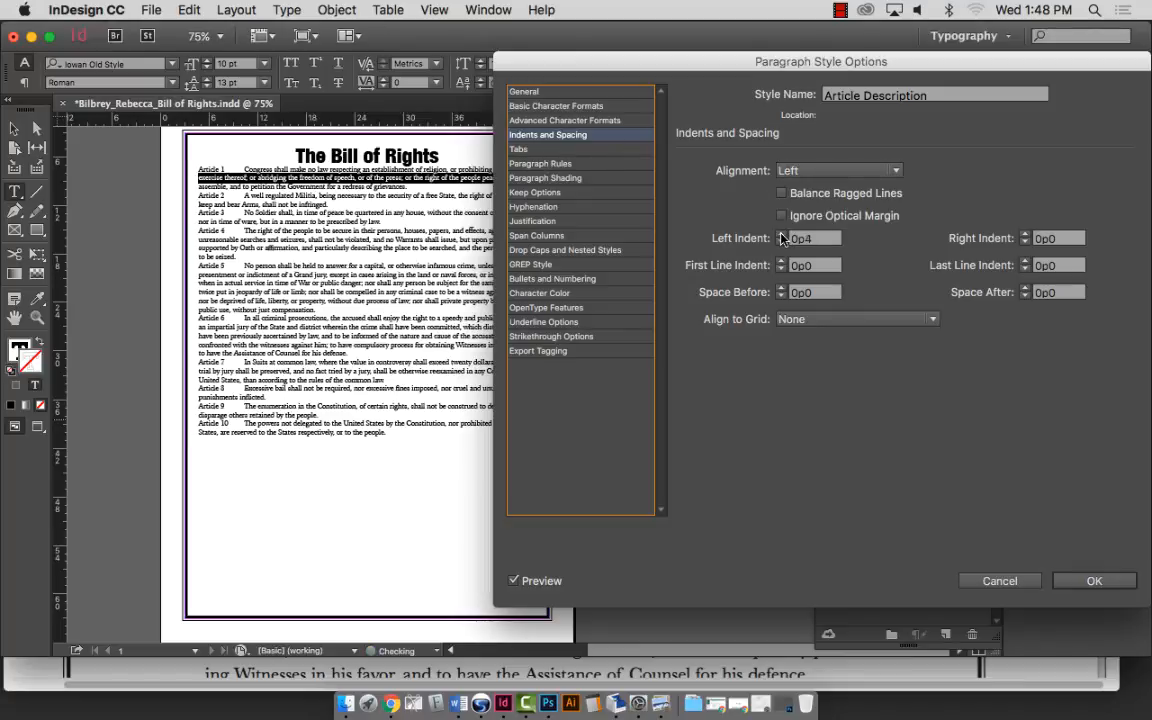
left_click(781, 235)
left_click(782, 235)
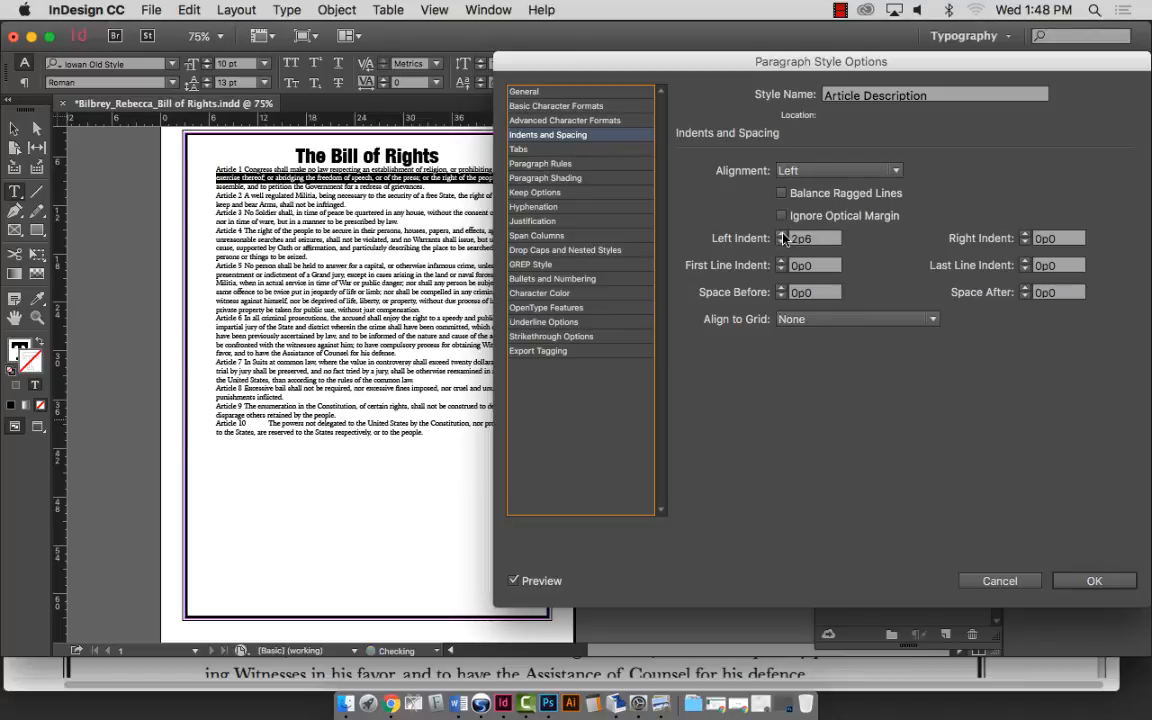
left_click(782, 235)
left_click(782, 235)
left_click(782, 235)
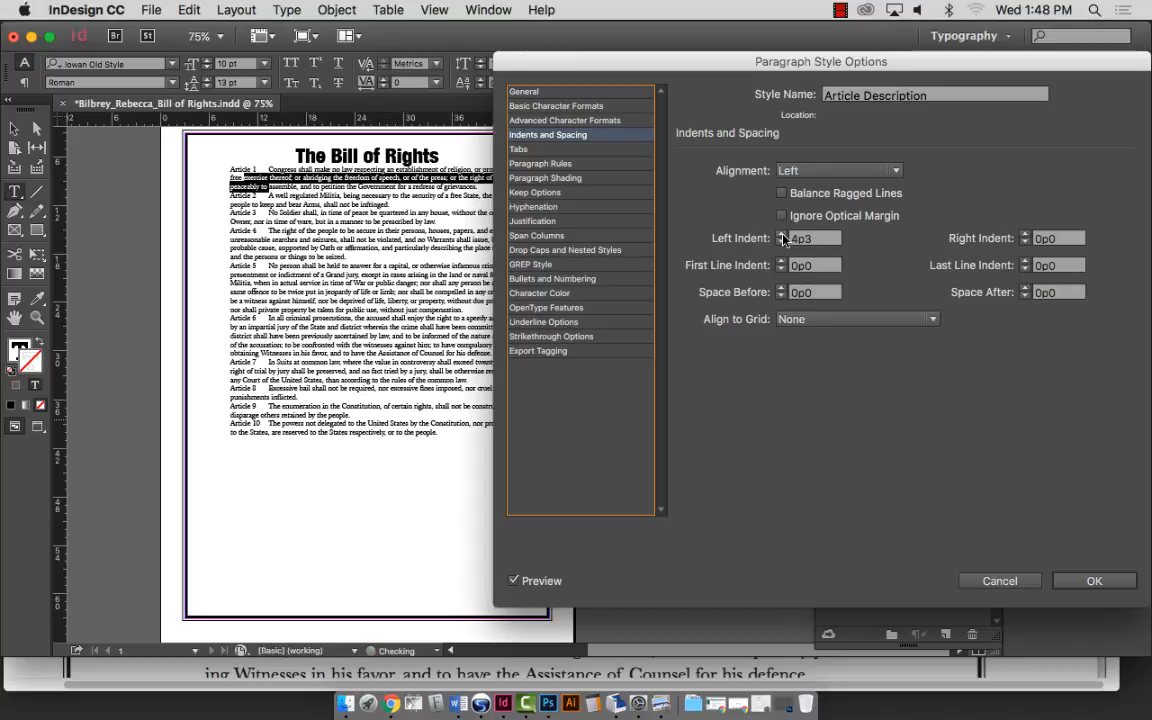
left_click(782, 235)
left_click(782, 241)
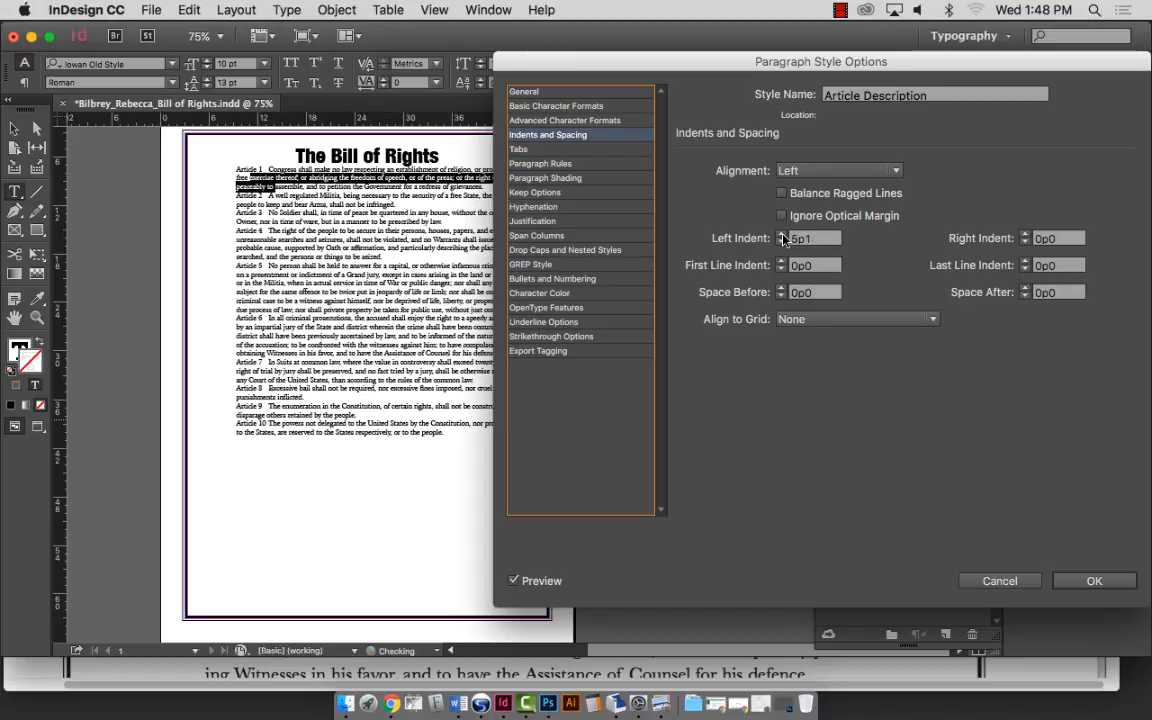
left_click(782, 241)
left_click(782, 241)
left_click(782, 241)
left_click(782, 241)
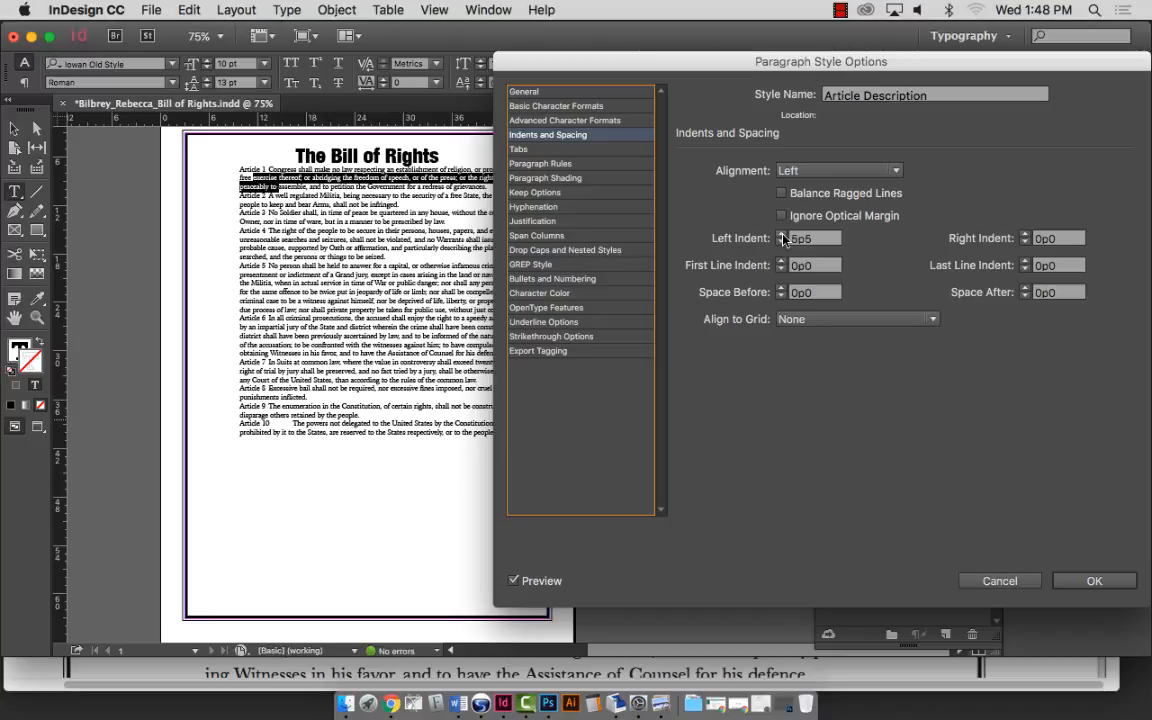
left_click(782, 235)
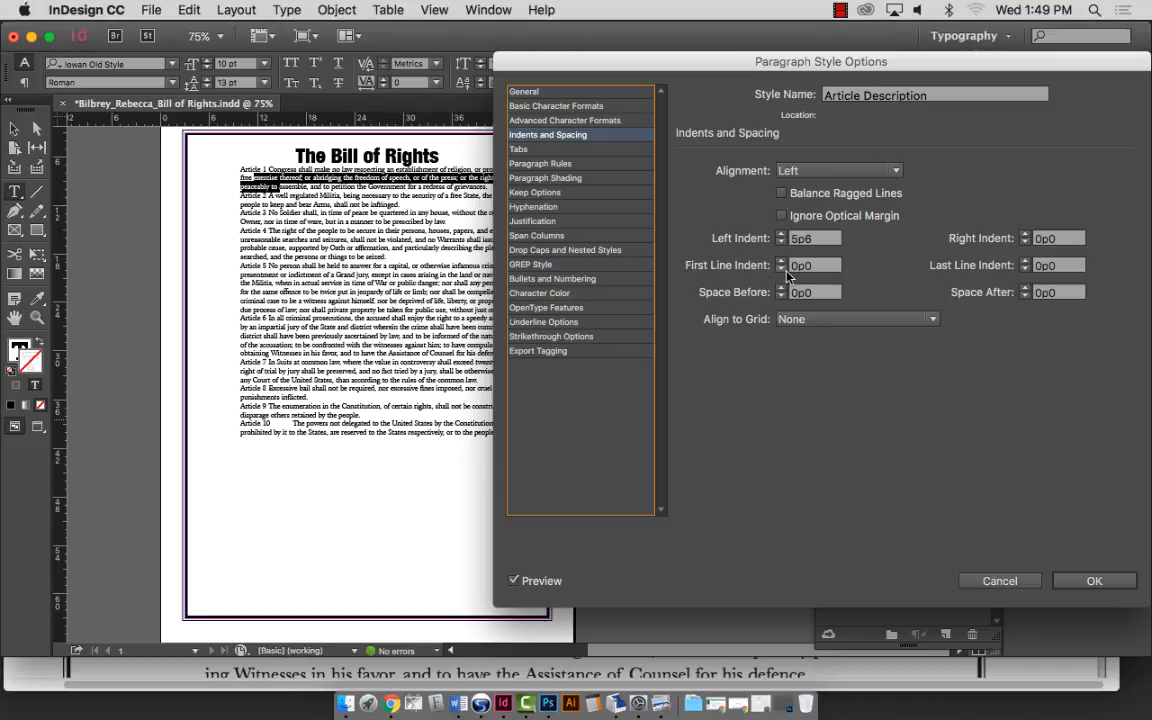
Set the first-line indent to -5p6 so the article labels hang.
left_click(781, 269)
left_click(781, 269)
left_click(781, 269)
left_click(781, 269)
left_click(782, 270)
left_click(782, 270)
left_click(782, 270)
left_click(782, 270)
left_click(782, 270)
left_click(782, 270)
left_click(782, 270)
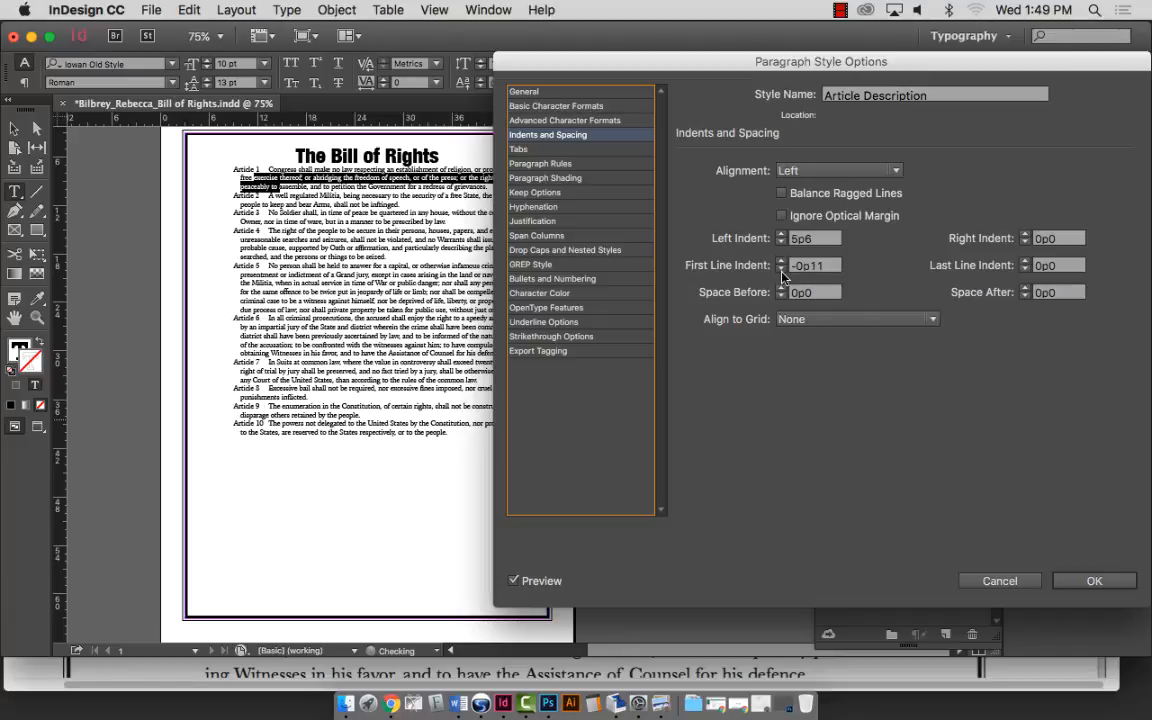
left_click(781, 269)
left_click(781, 269)
left_click(781, 269)
left_click(781, 269)
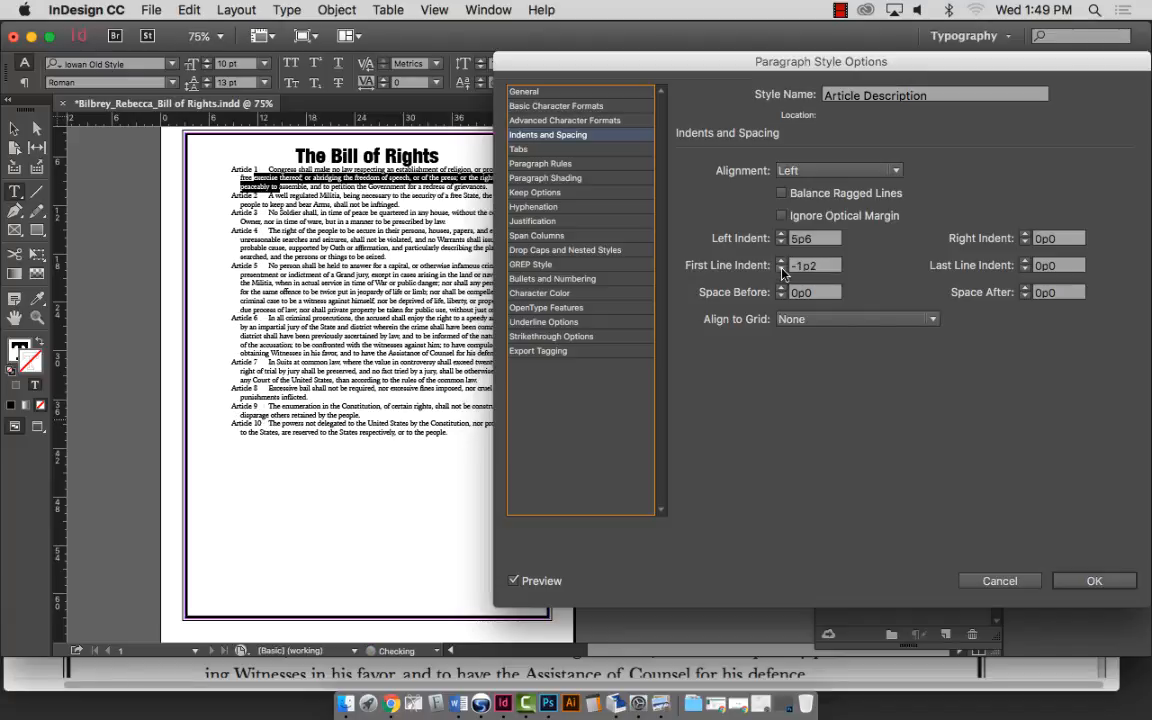
left_click(781, 269)
left_click(781, 269)
left_click(781, 269)
left_click(781, 269)
left_click(781, 269)
left_click(781, 269)
left_click(781, 269)
left_click(781, 269)
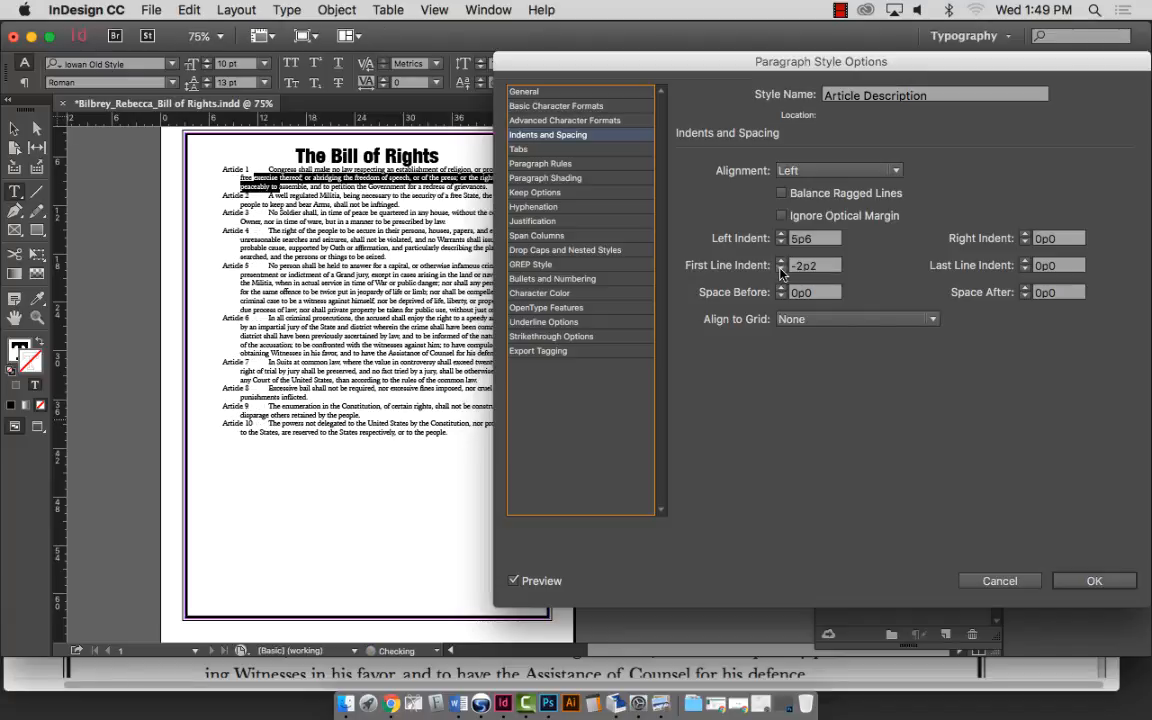
left_click(781, 269)
left_click(781, 269)
left_click(781, 269)
left_click(781, 269)
left_click(781, 269)
left_click(781, 269)
left_click(781, 269)
left_click(781, 269)
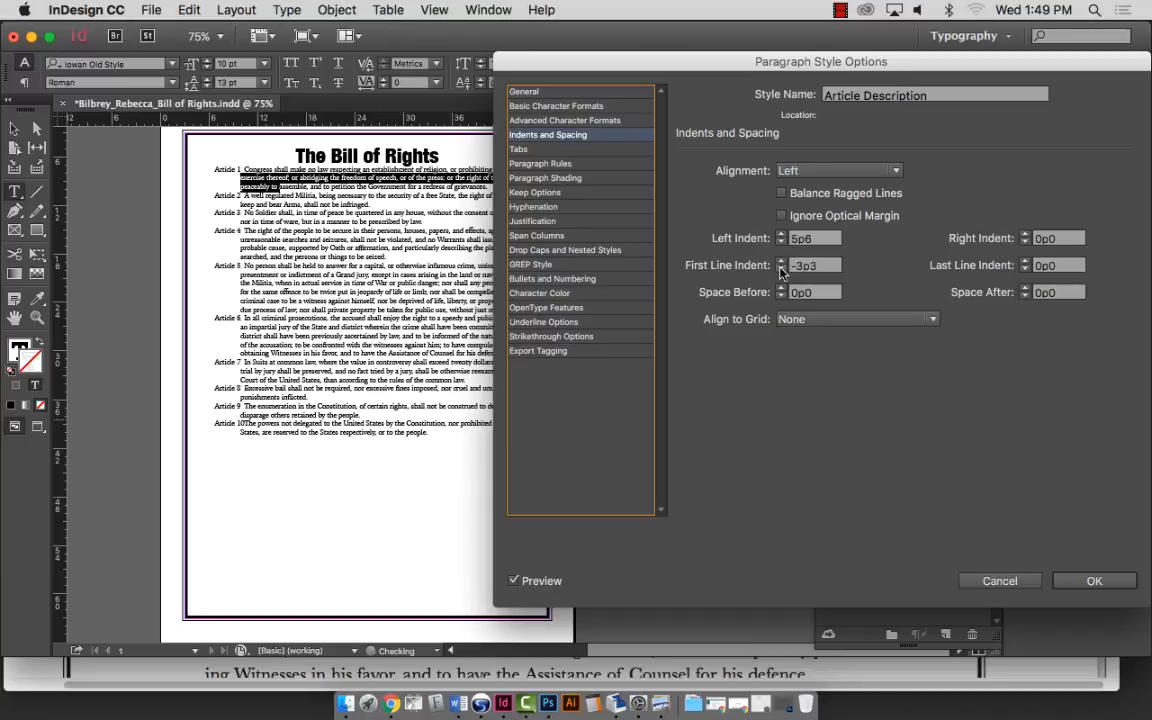
left_click(781, 269)
left_click(781, 269)
left_click(781, 269)
left_click(781, 269)
left_click(781, 269)
left_click(781, 269)
left_click(781, 269)
left_click(781, 269)
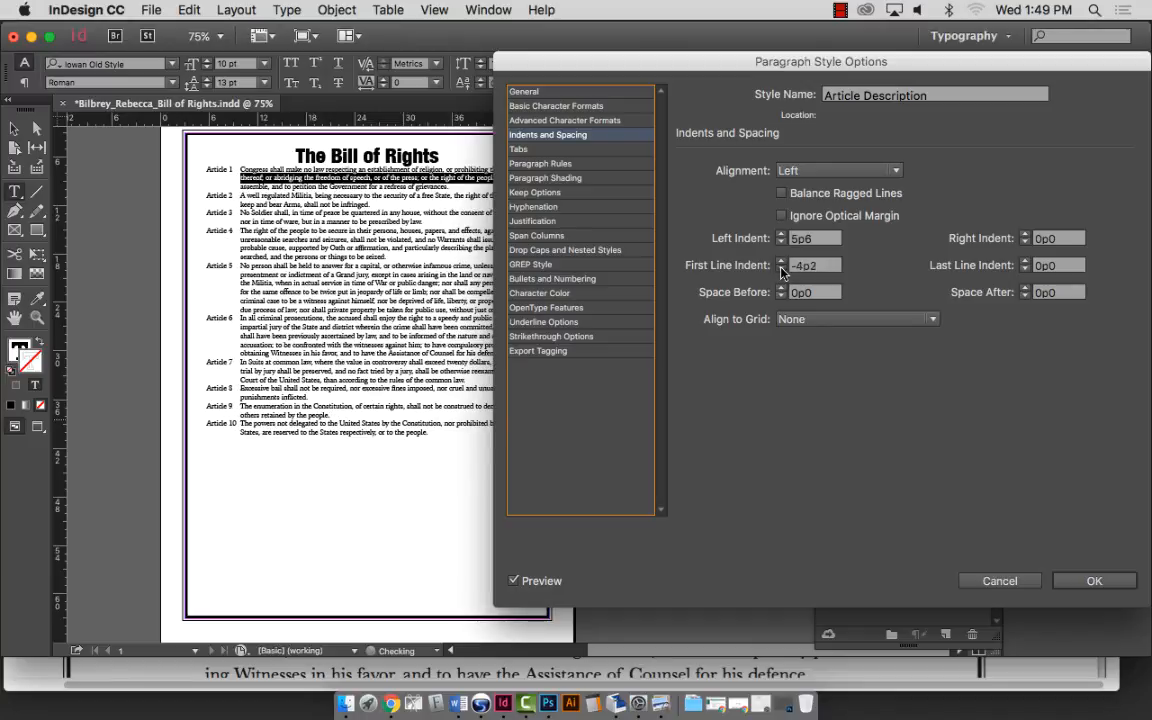
left_click(781, 269)
left_click(781, 269)
left_click(781, 269)
left_click(781, 269)
left_click(781, 269)
left_click(781, 269)
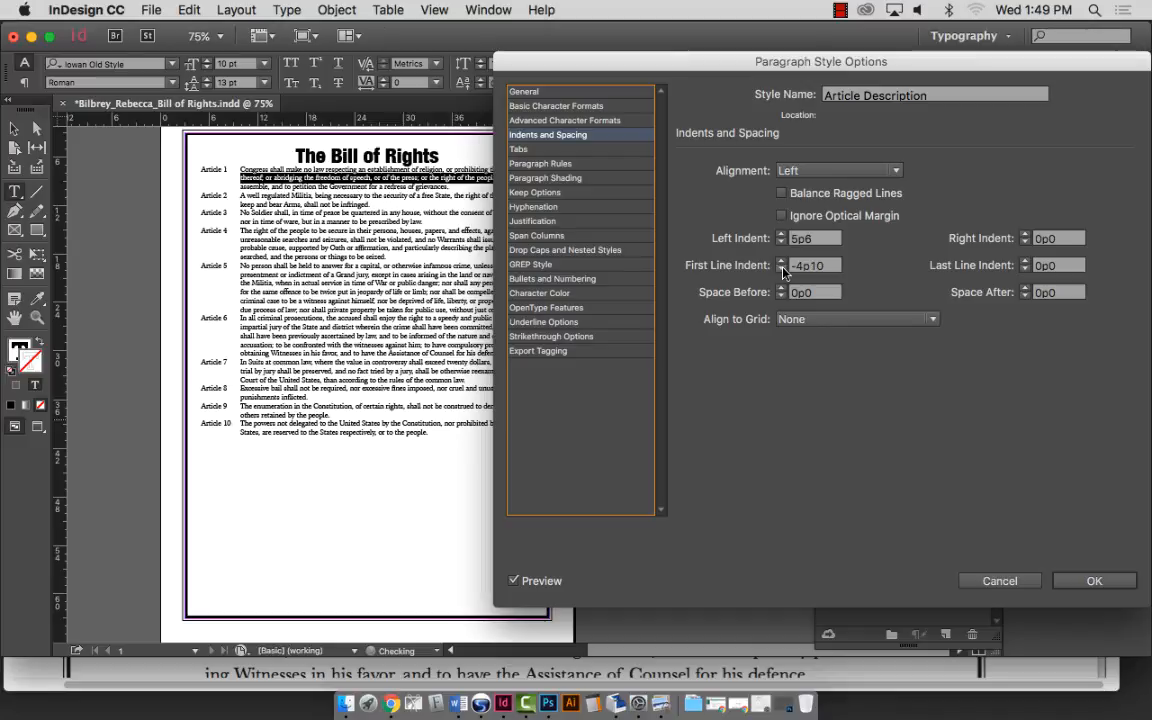
left_click(781, 269)
left_click(781, 269)
double_click(800, 240)
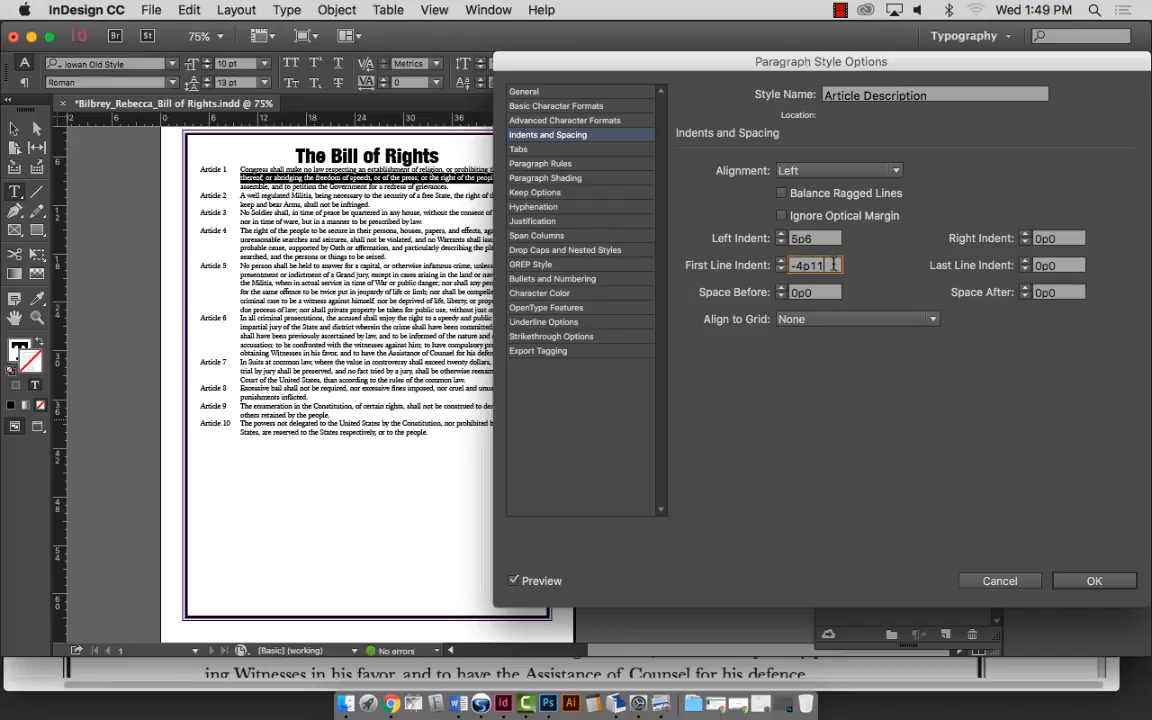
left_click_drag(830, 268, 799, 265)
type("5p6")
key("Tab")
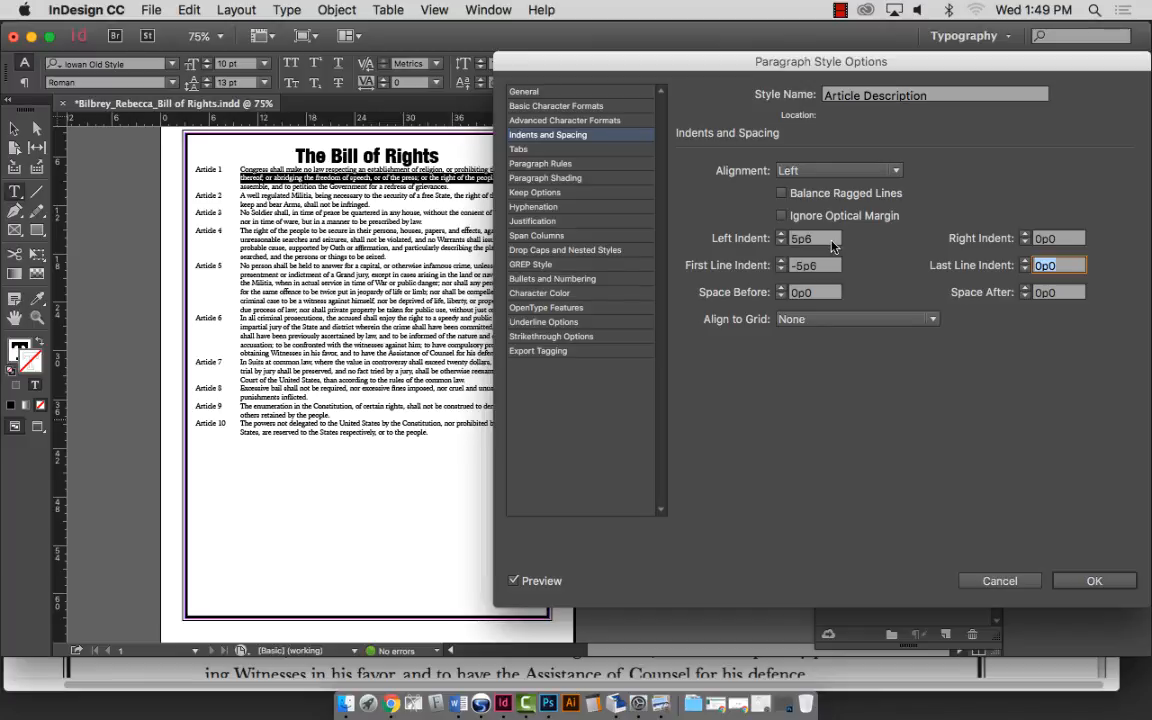
left_click(780, 235)
left_click(780, 235)
left_click(781, 242)
left_click(781, 242)
left_click(781, 242)
left_click(781, 242)
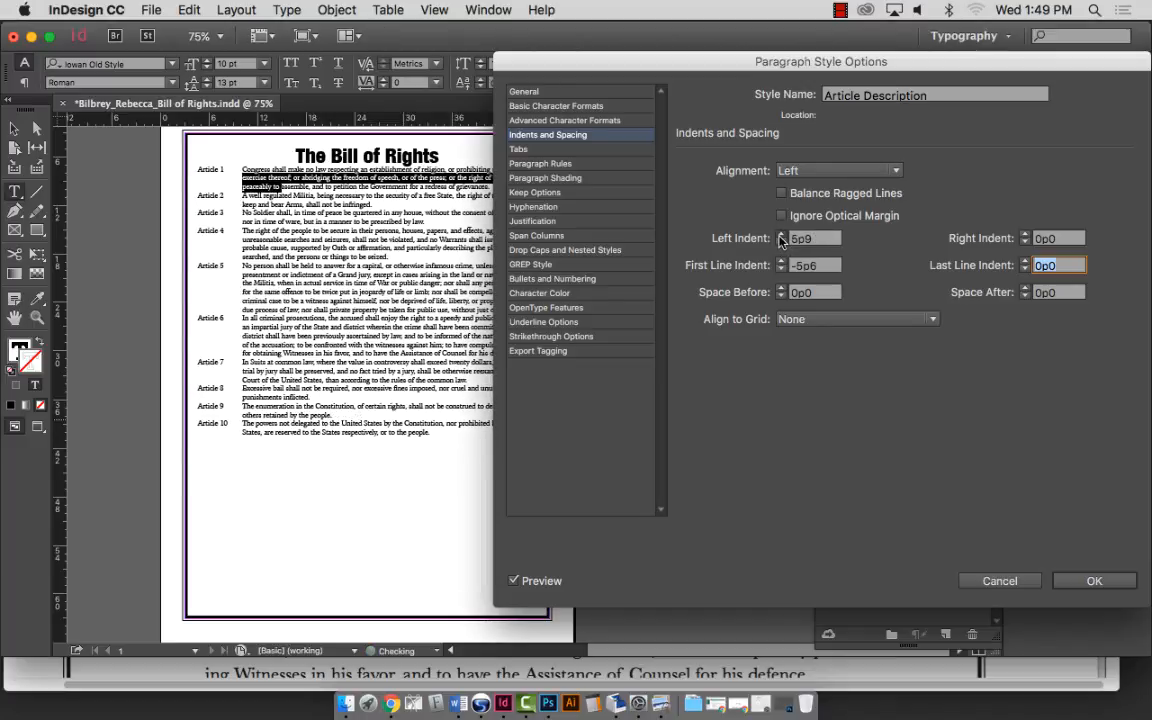
left_click(781, 235)
left_click(781, 235)
left_click(781, 242)
left_click(781, 243)
left_click(781, 243)
left_click(781, 243)
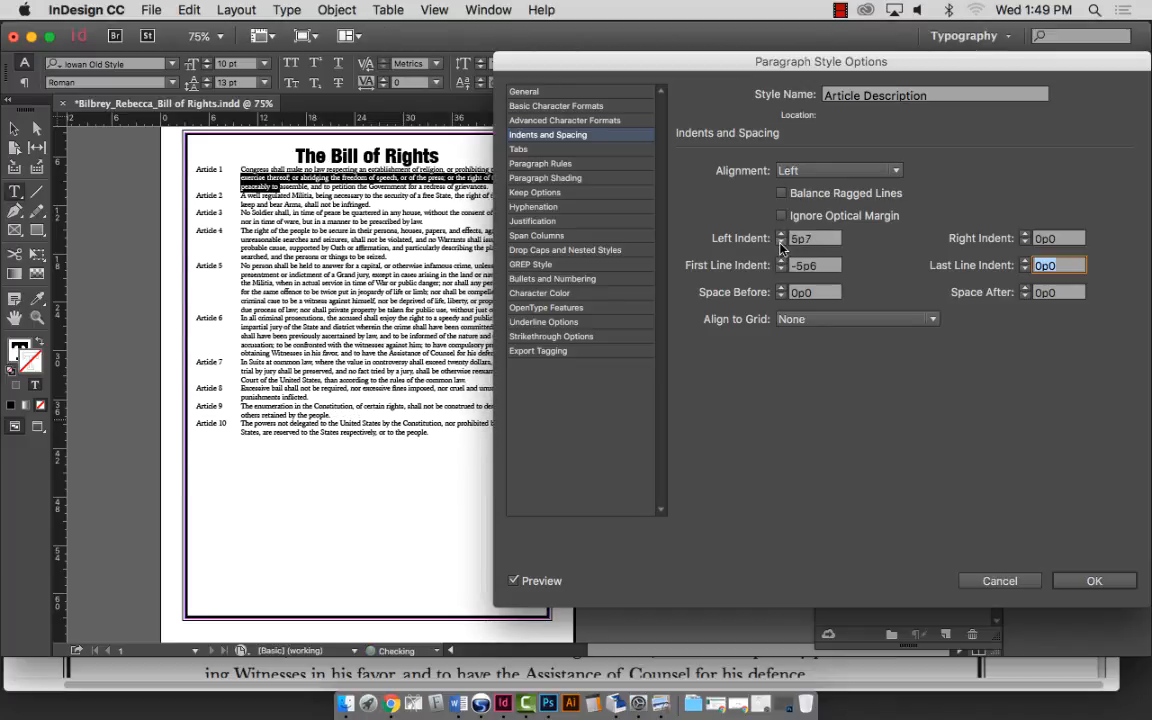
left_click(781, 243)
left_click(781, 243)
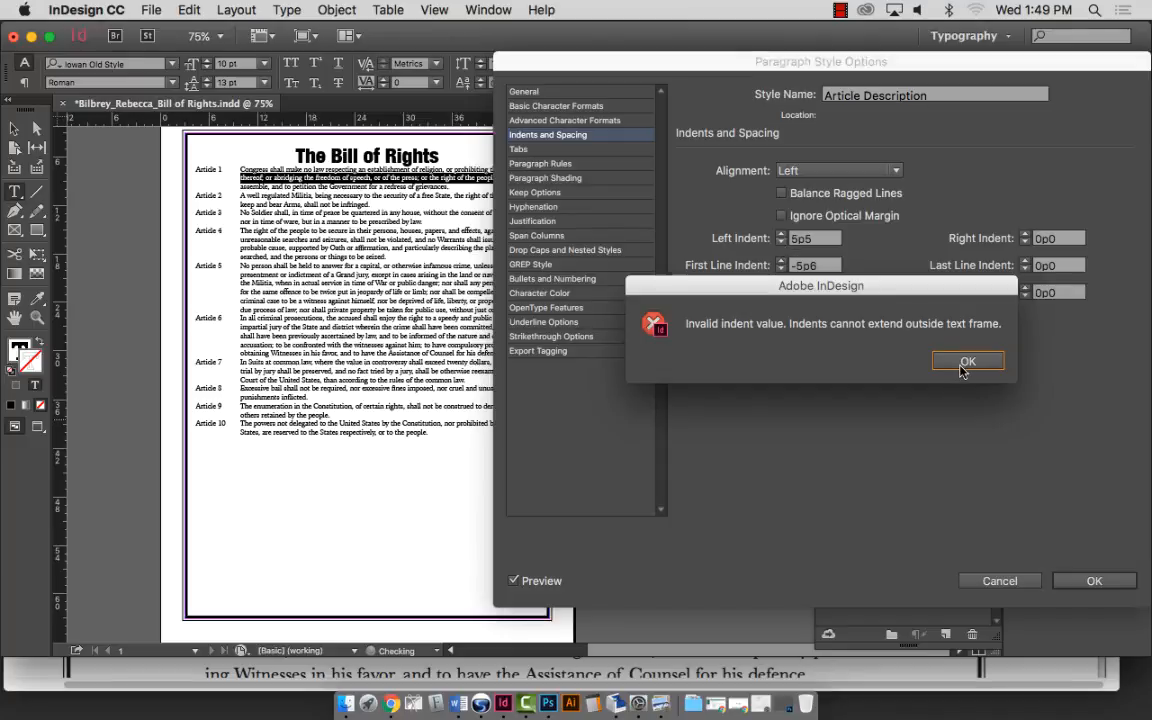
key("Return")
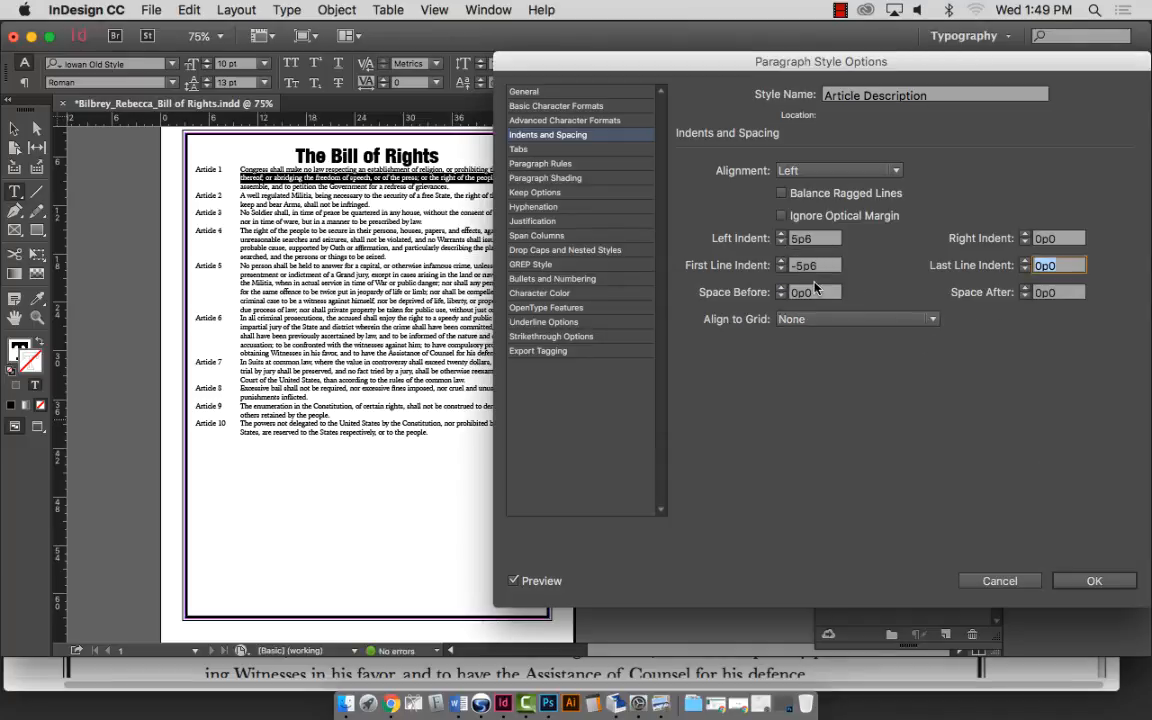
left_click(781, 243)
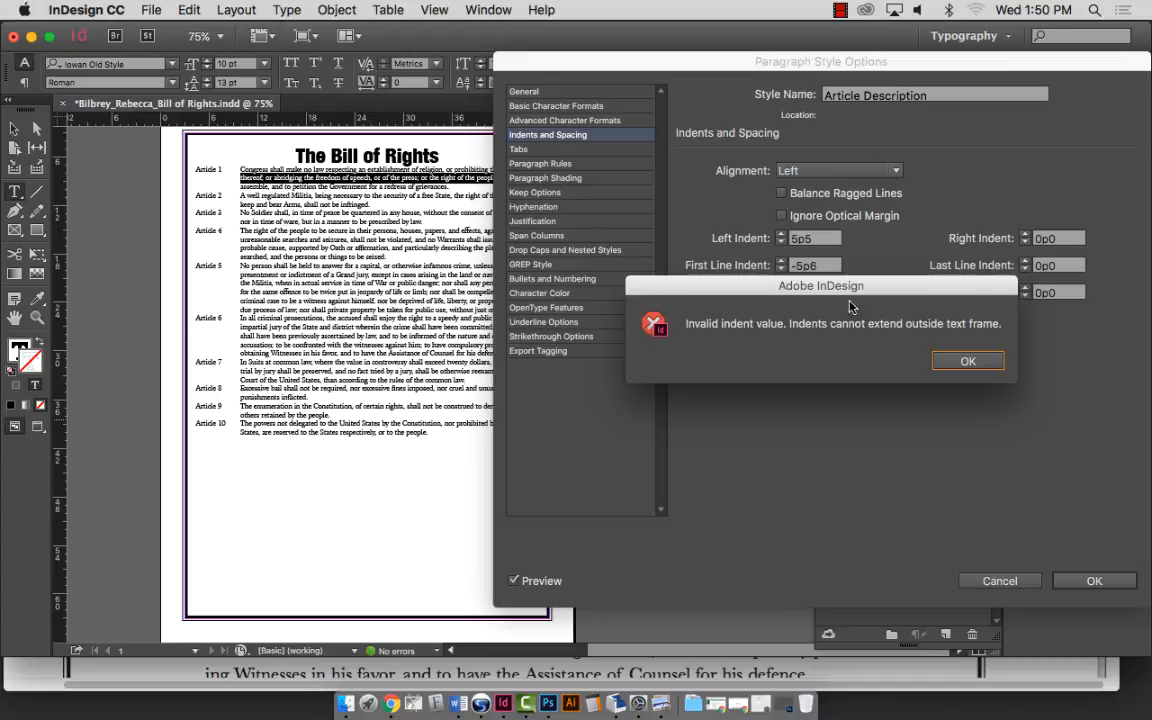
left_click(980, 360)
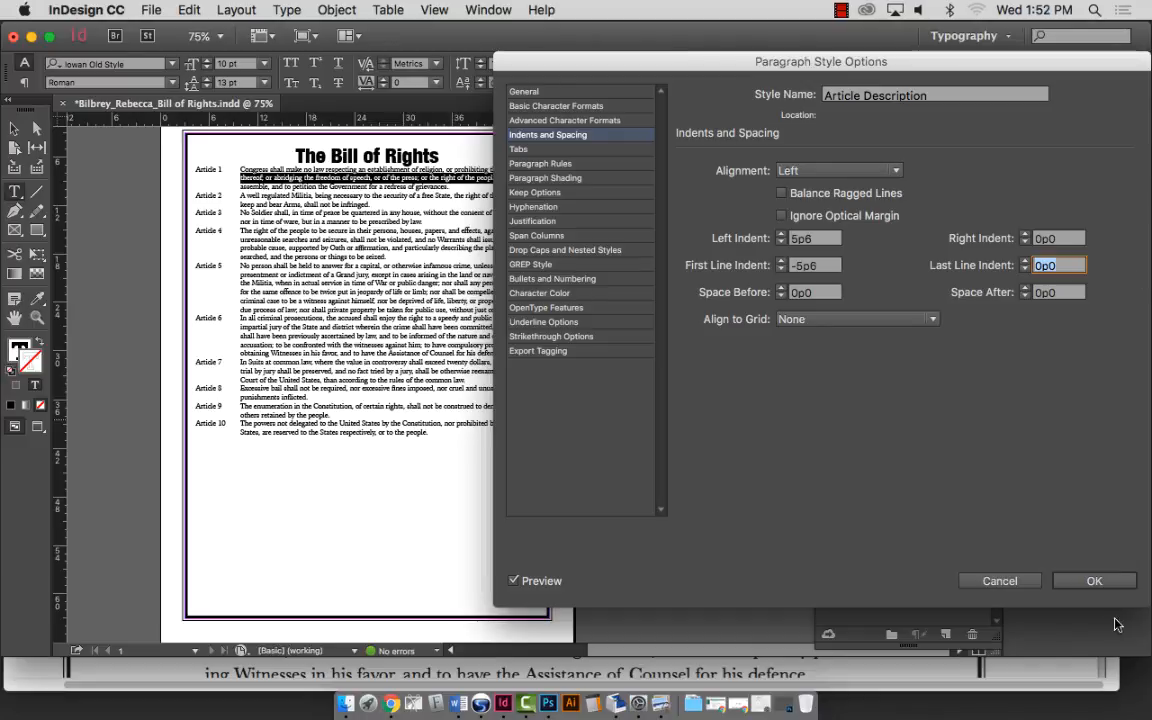
Save the style, compare Article 1 in the reference PDF, then return to InDesign.
key("Return")
key("super+Tab")
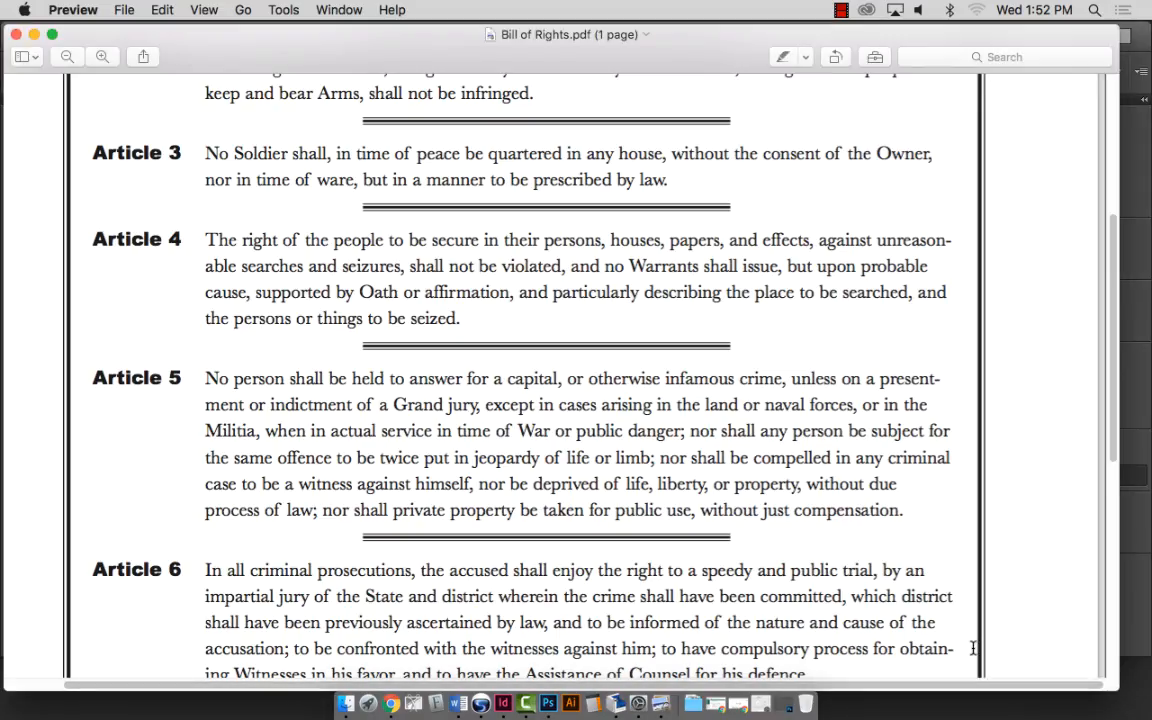
scroll(908, 558, "up", 5)
scroll(908, 558, "up", 2)
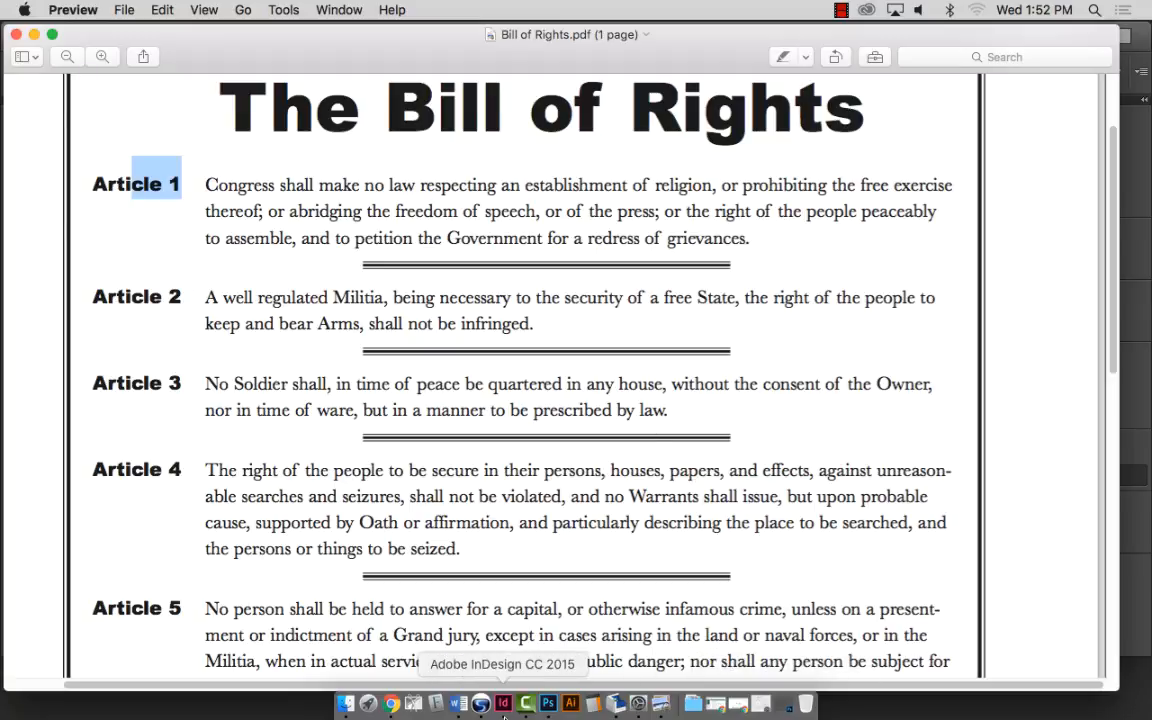
left_click(504, 707)
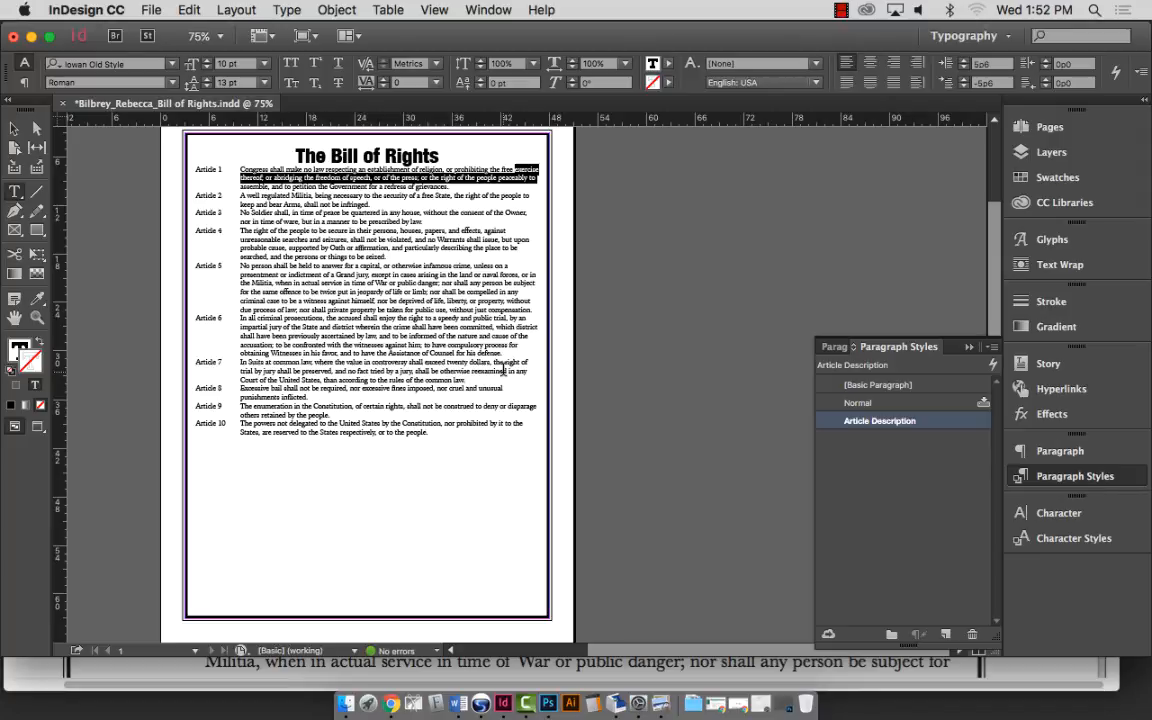
Open Article Description's Indents and Spacing, showing 5p6 left and -5p6 first-line indents.
double_click(860, 421)
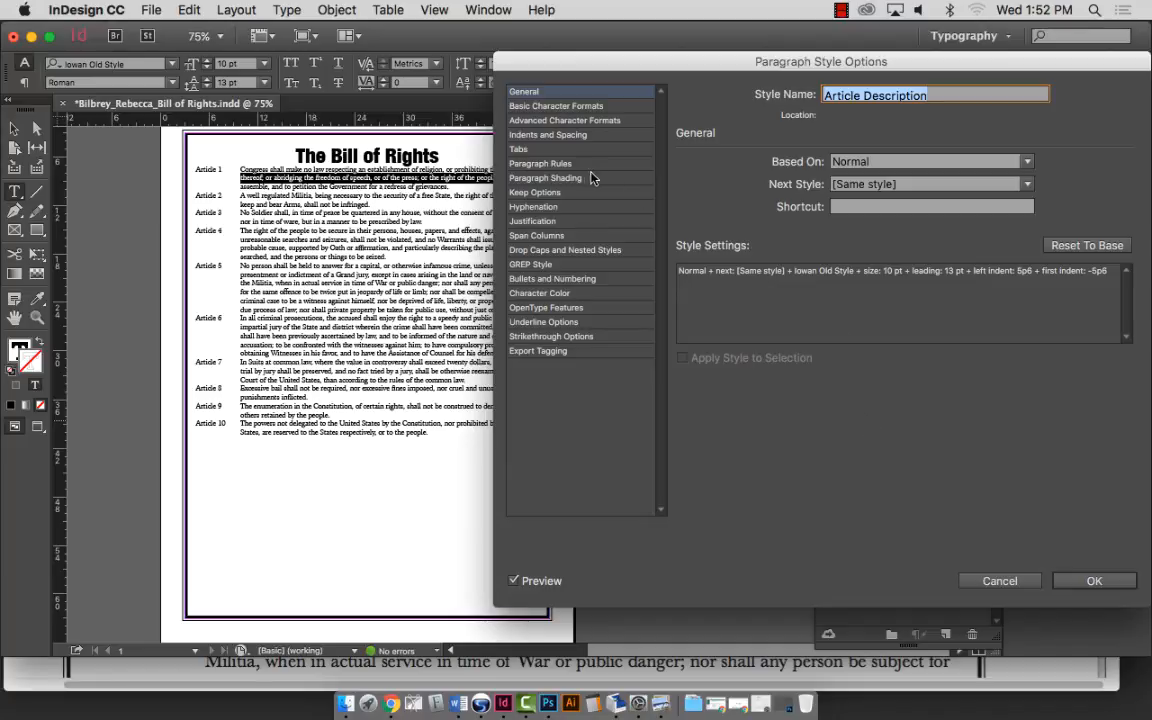
left_click(547, 135)
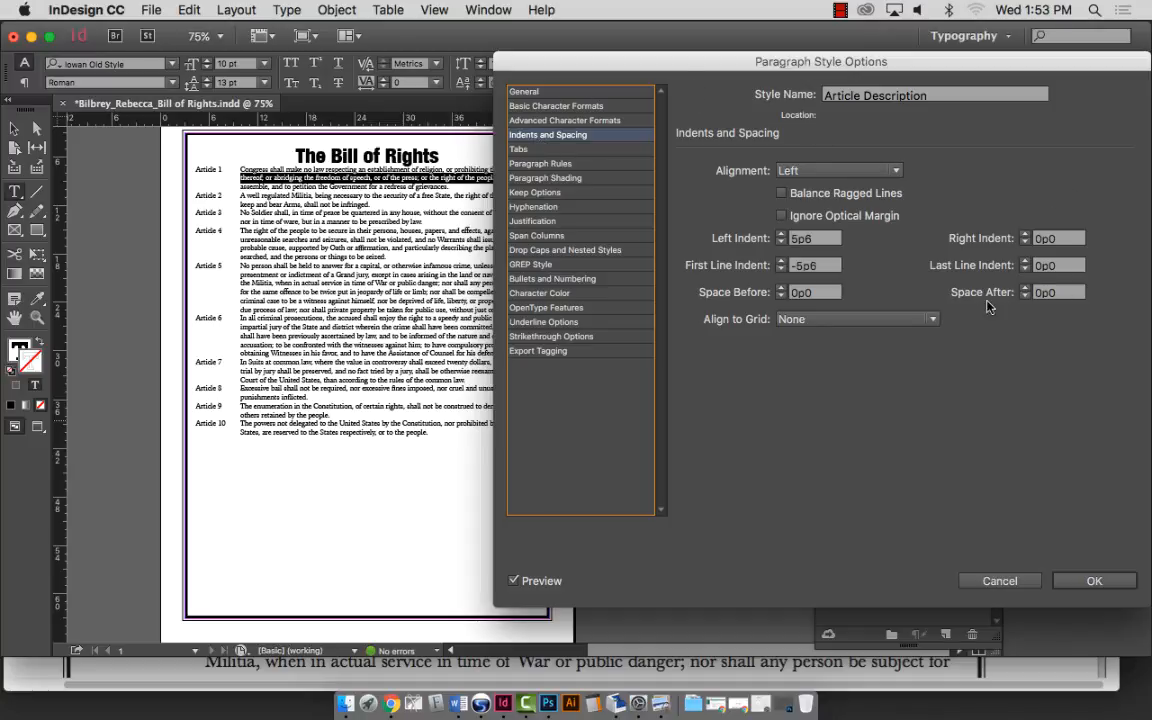
Set Space After to 1p11, then go to the Paragraph Rules category.
left_click(1025, 288)
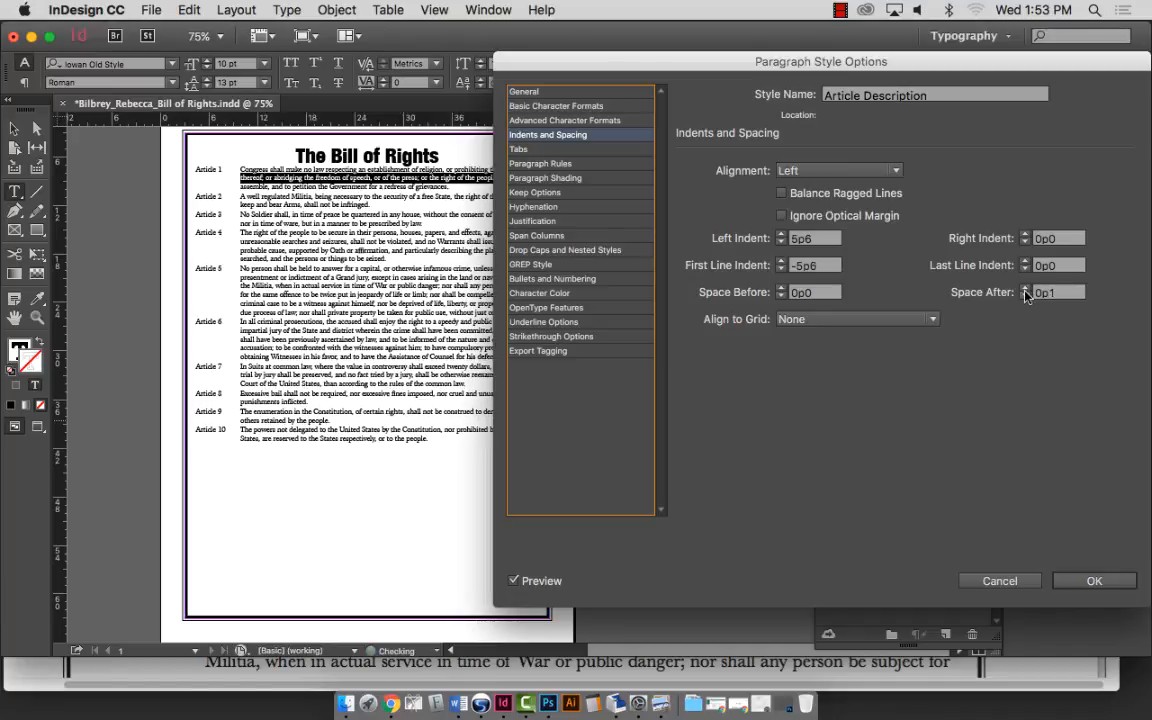
left_click(1025, 288)
left_click(1025, 288)
left_click(1025, 288)
left_click(1025, 288)
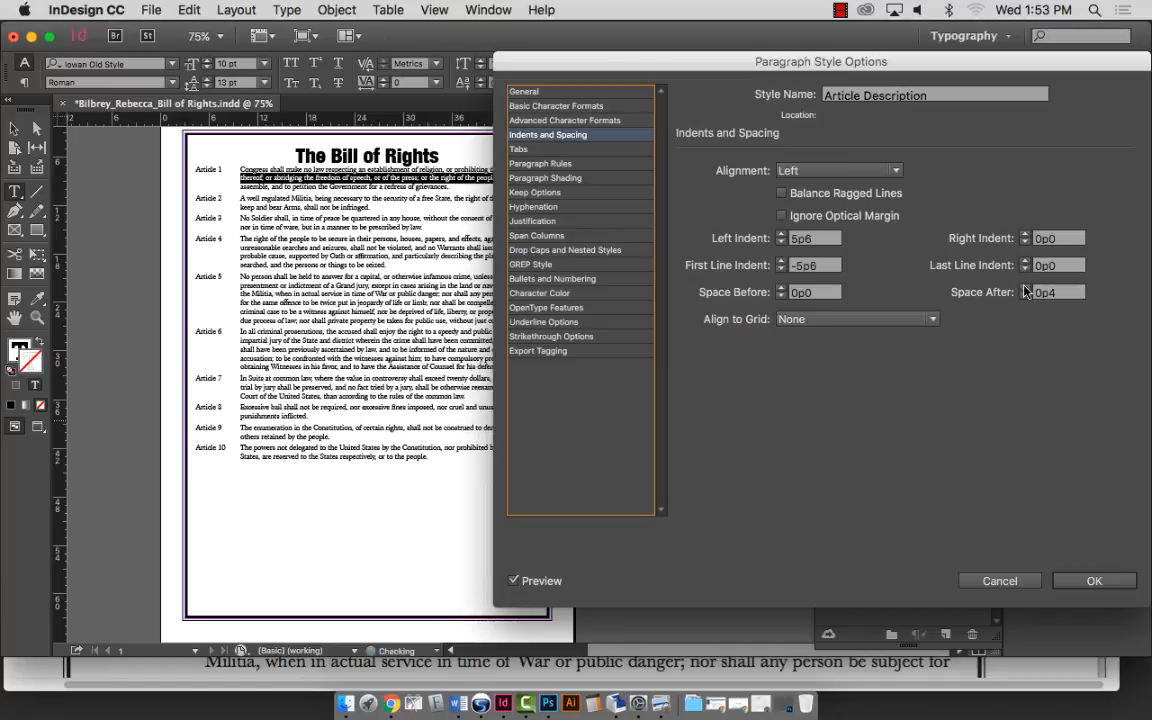
left_click(1025, 288)
left_click(1025, 288)
left_click(1025, 288)
left_click(1025, 288)
left_click(1025, 288)
left_click(1025, 288)
left_click(1025, 288)
left_click(1025, 288)
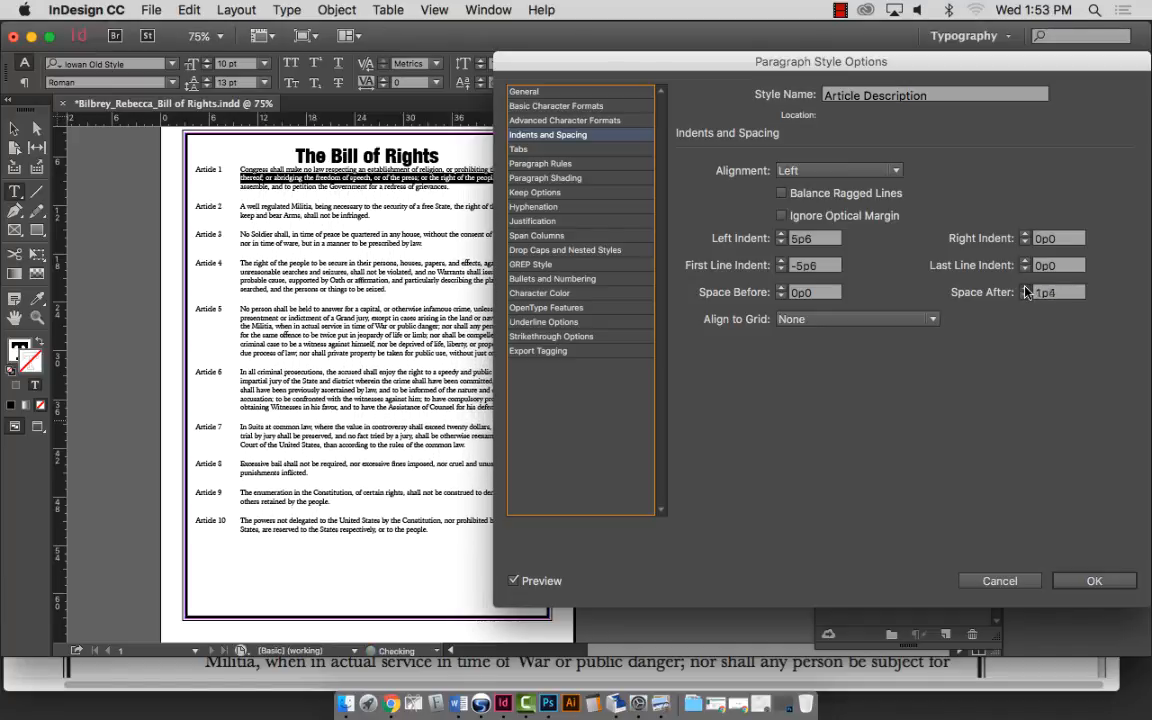
left_click(1025, 288)
left_click(1025, 288)
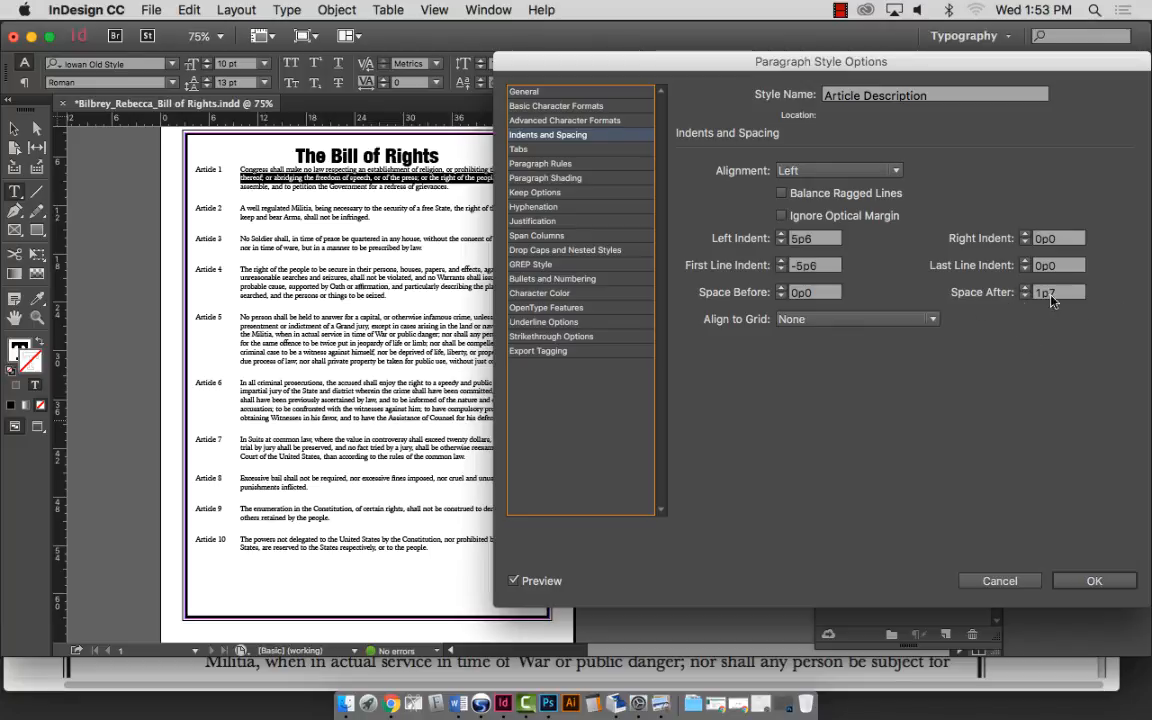
left_click(1024, 288)
left_click(1024, 288)
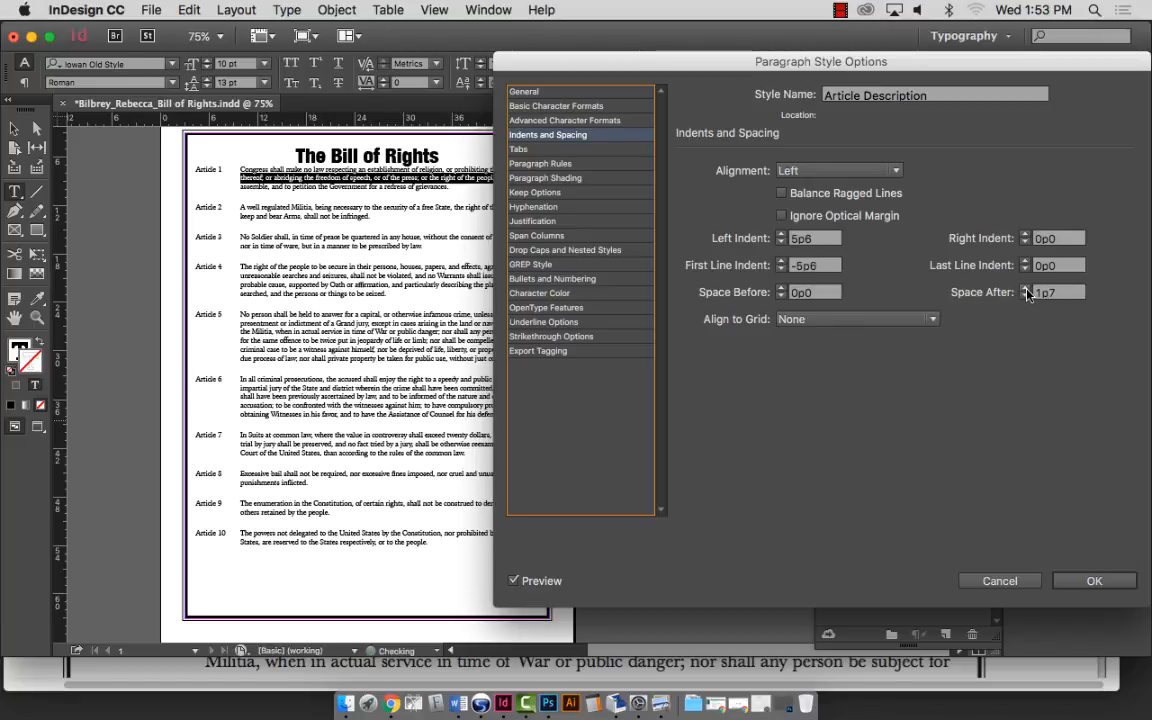
left_click(1024, 288)
left_click(1024, 289)
left_click(1024, 289)
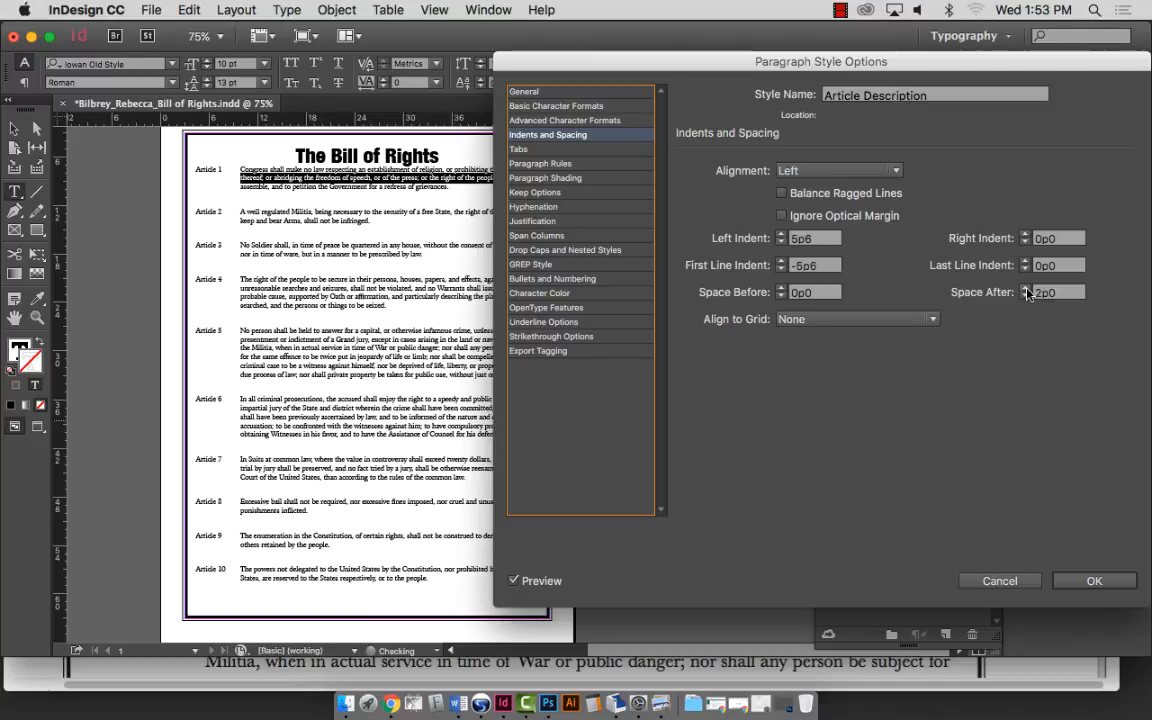
left_click(1024, 289)
left_click(1024, 289)
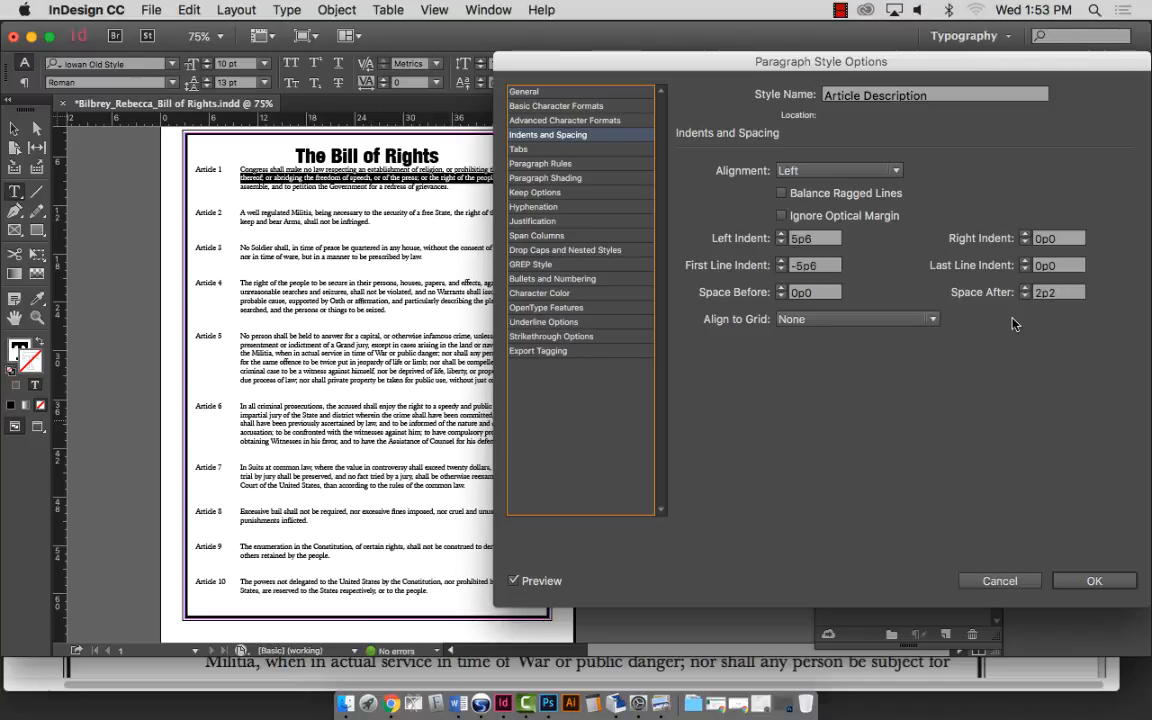
left_click(1025, 296)
left_click(1025, 296)
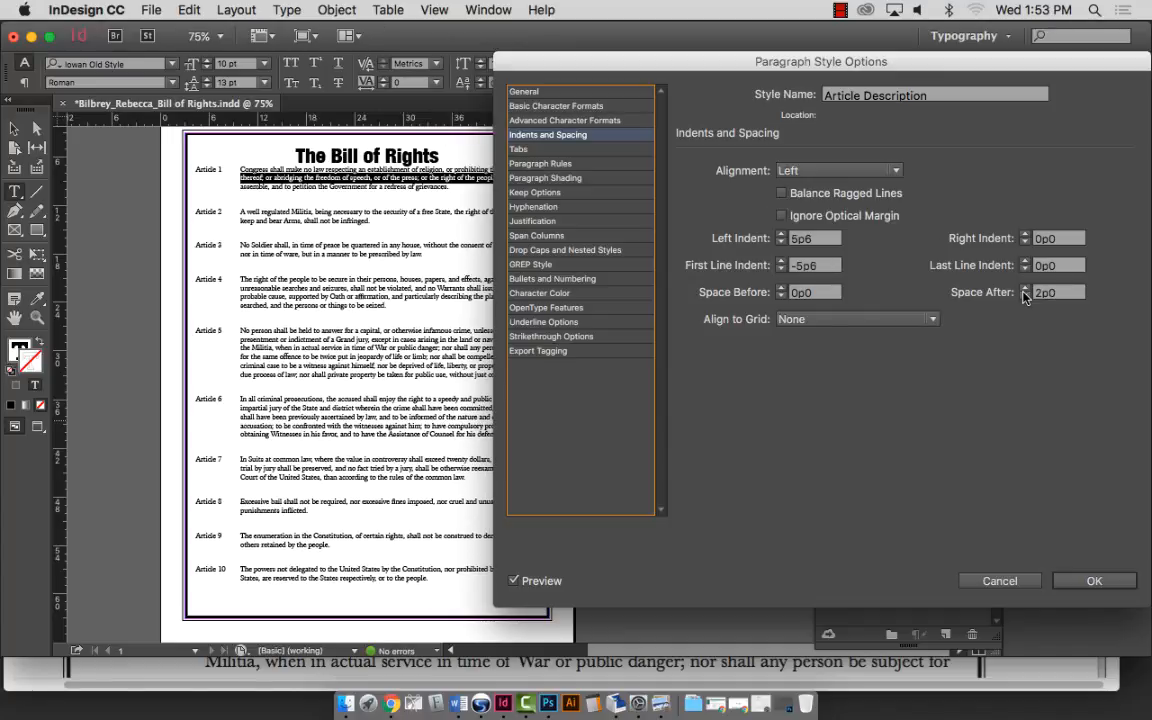
left_click(1025, 296)
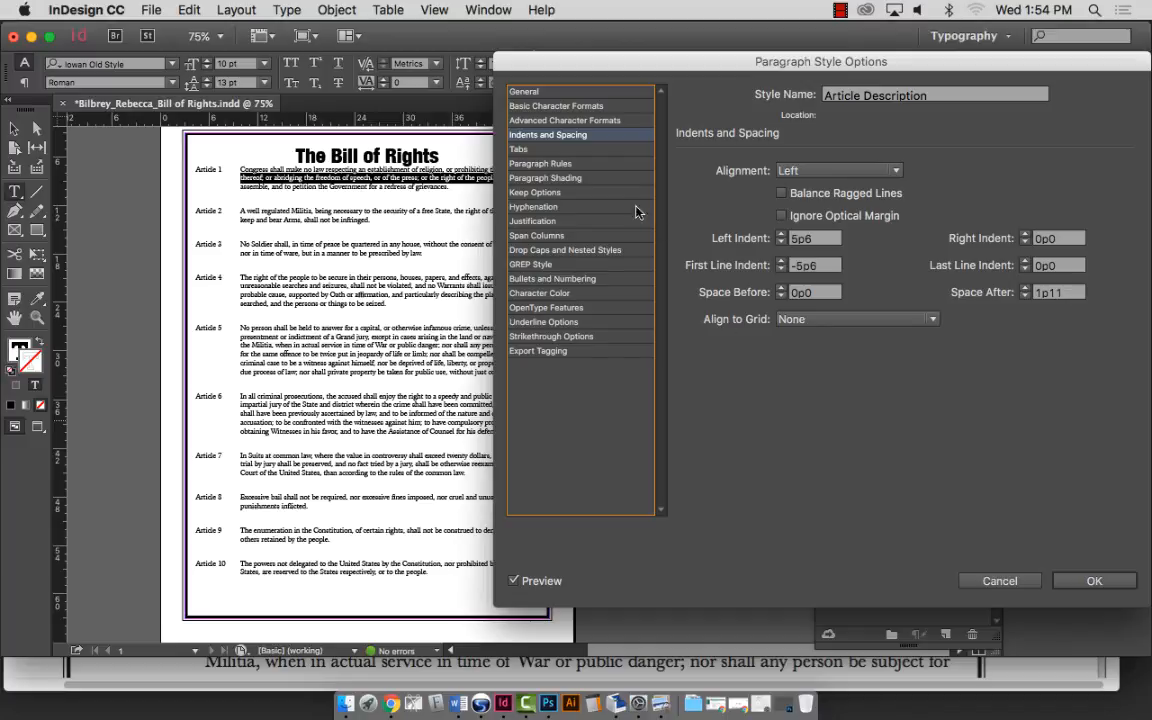
left_click(555, 177)
left_click(557, 165)
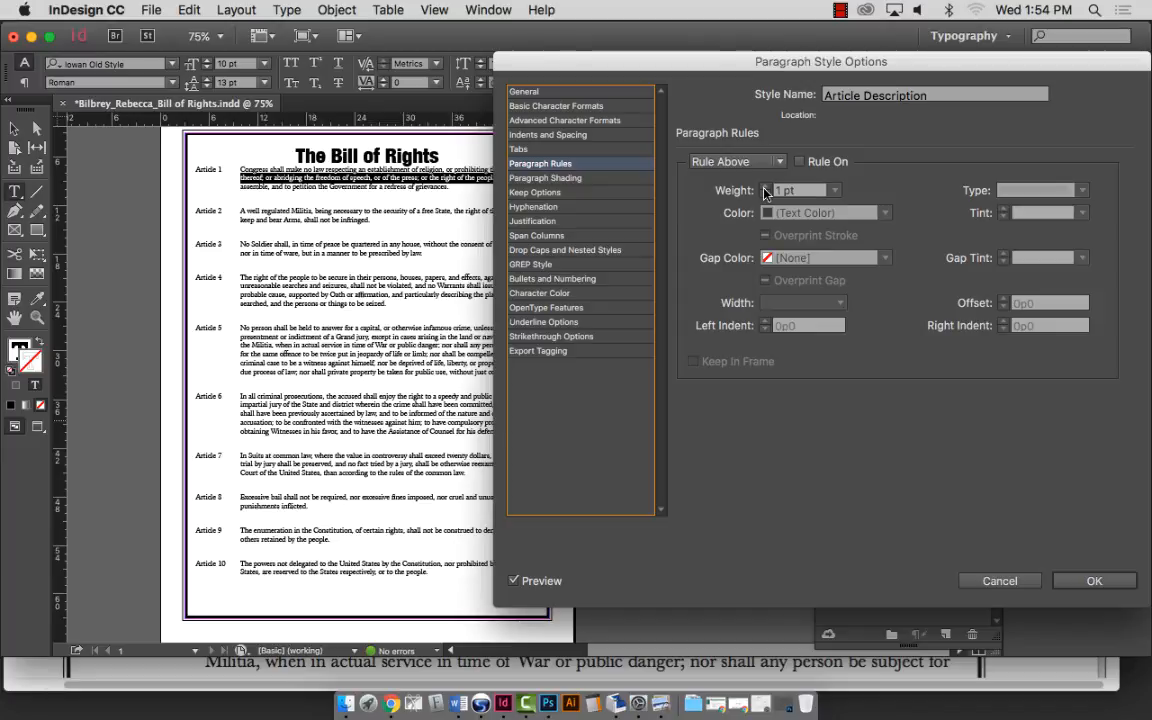
Switch to Rule Below, turn it on at 1 pt, and move the dialog to preview.
left_click(799, 162)
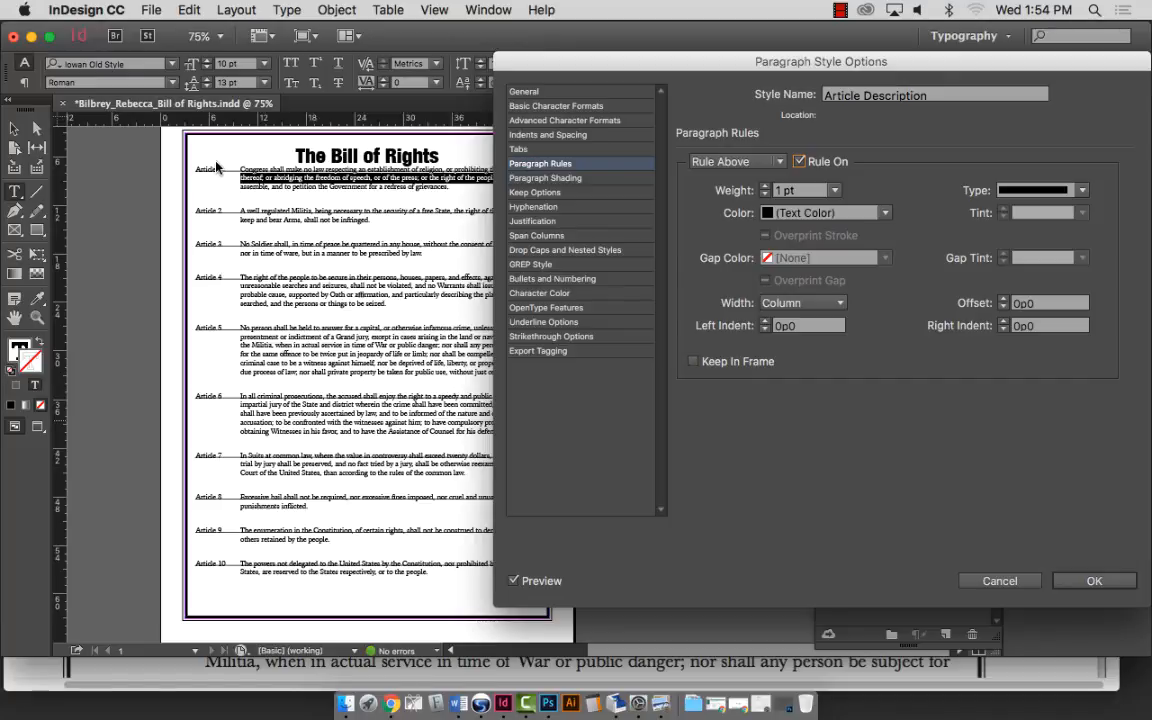
left_click(801, 163)
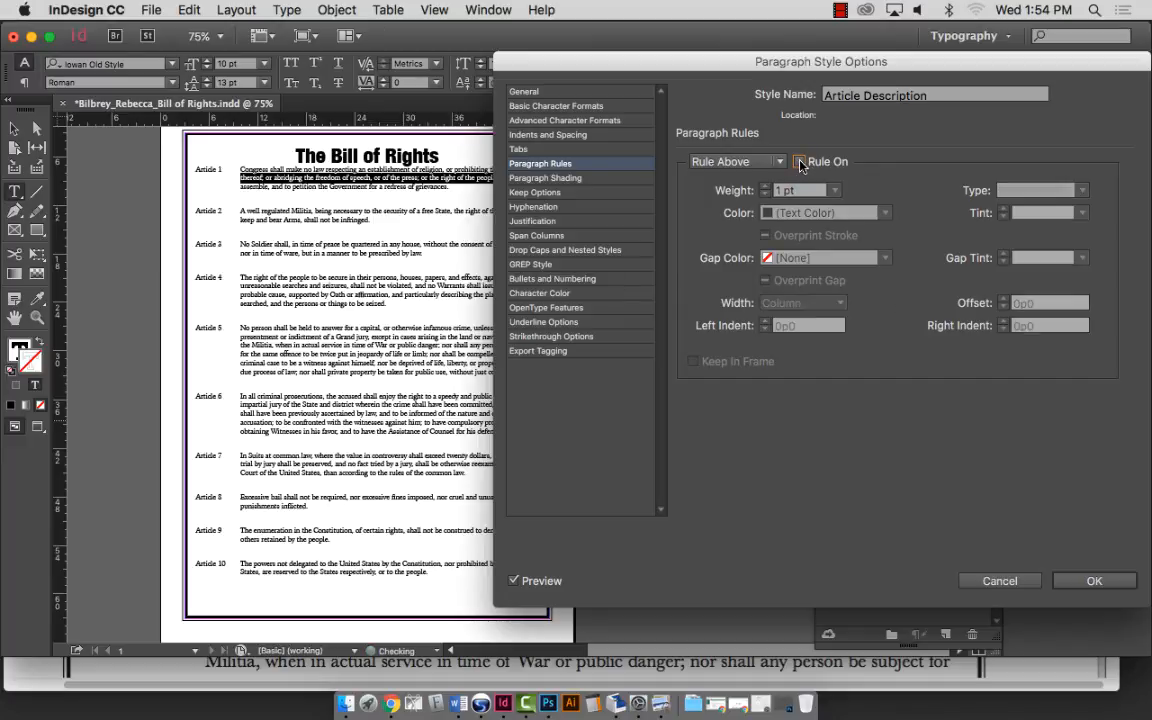
left_click(741, 162)
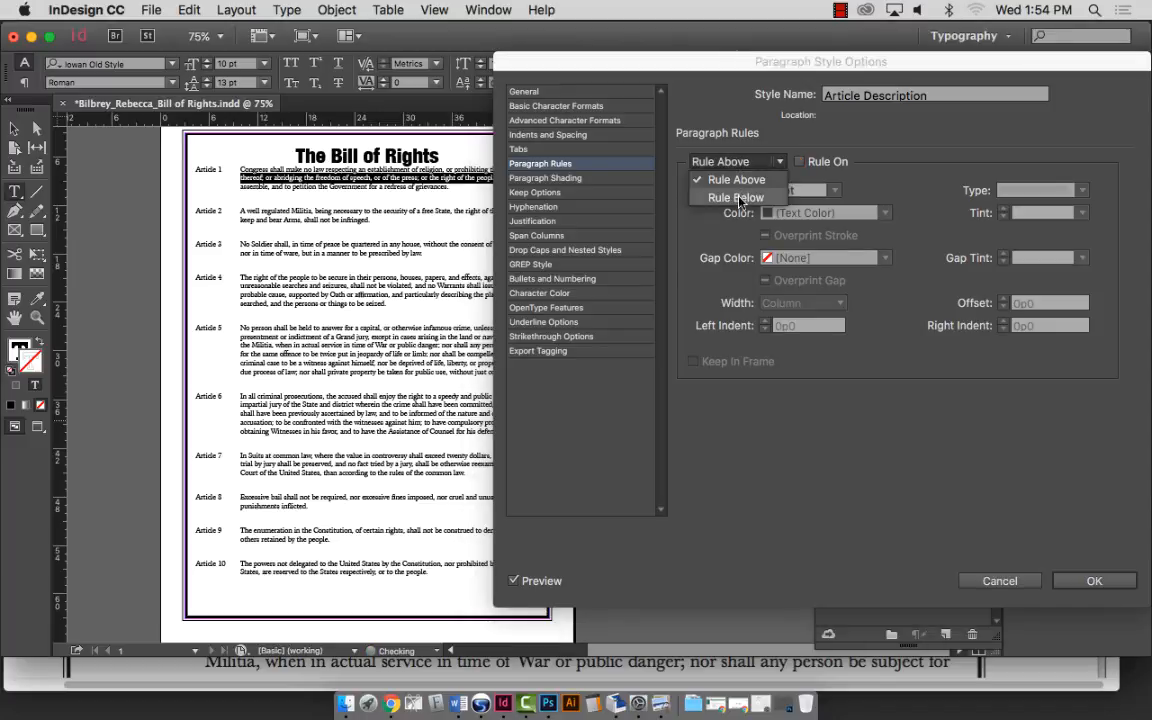
left_click(737, 198)
left_click(800, 162)
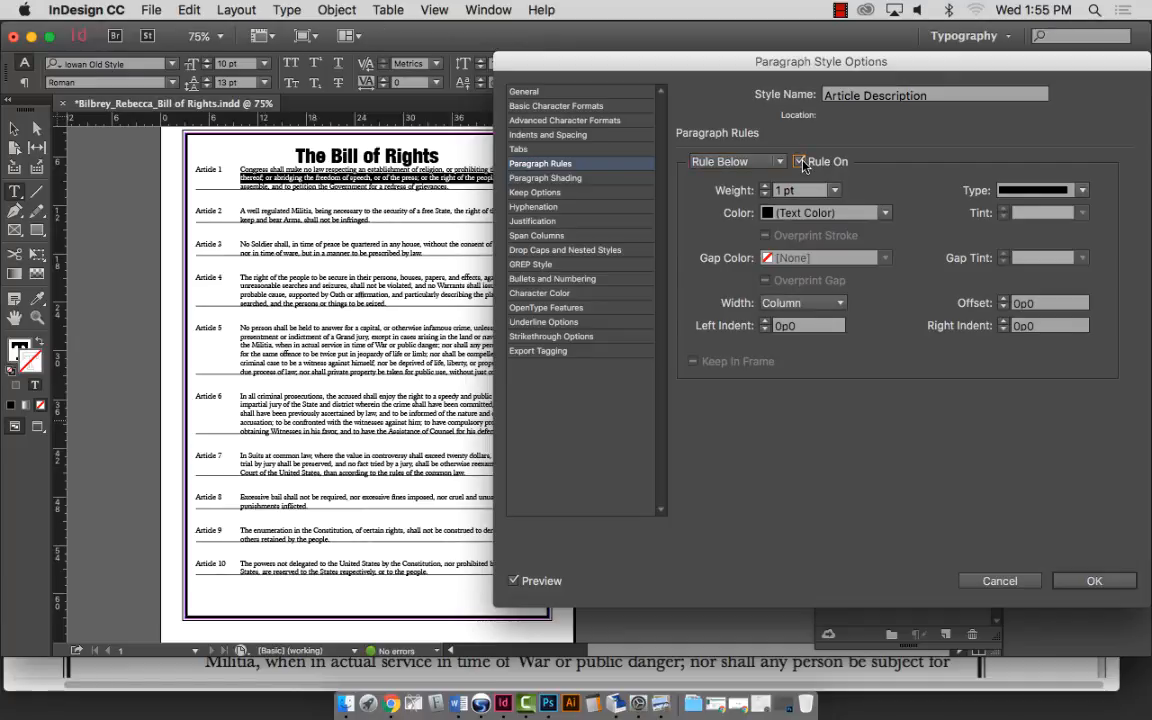
left_click_drag(790, 61, 854, 71)
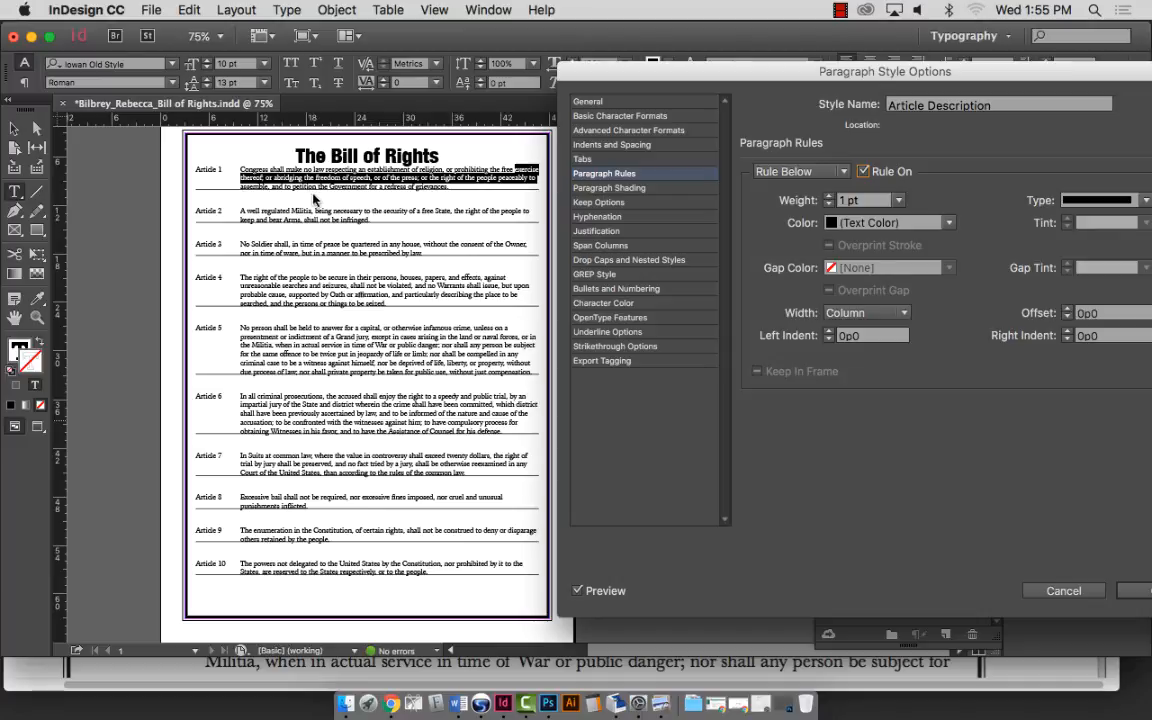
Cancel the pending edits, view the page at 100%, and reopen the Article Description options.
left_click(1066, 592)
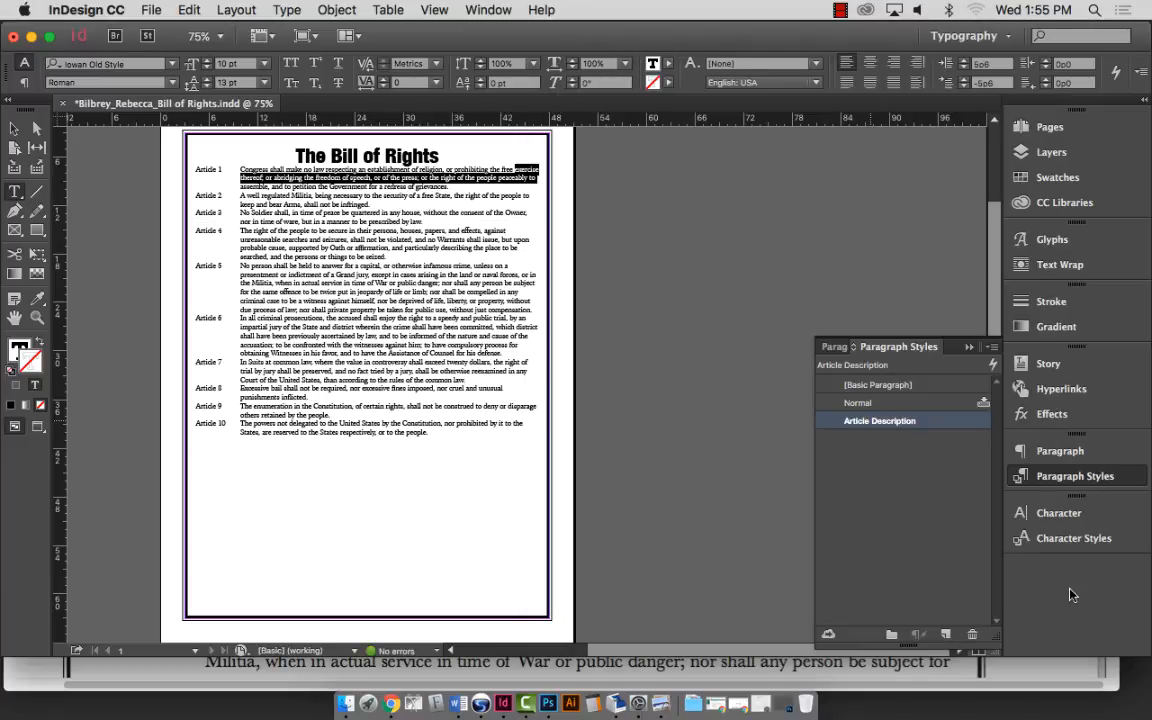
key("super+equal")
scroll(635, 465, "right", 5)
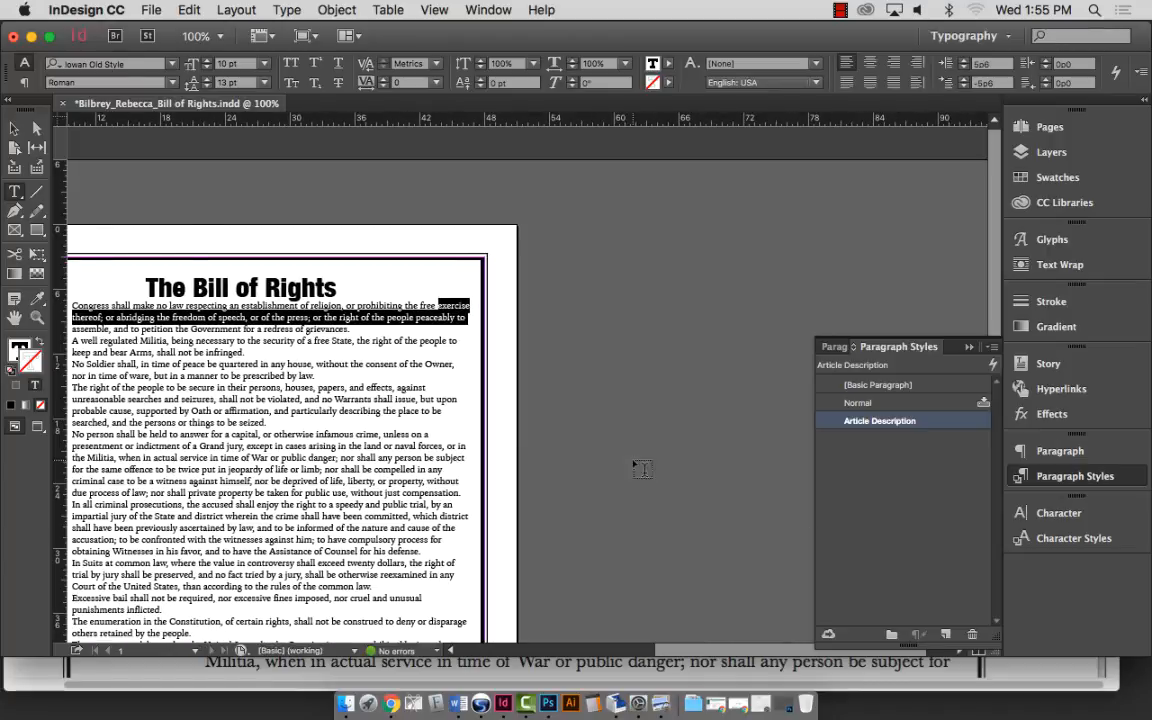
scroll(652, 453, "down", 4)
scroll(588, 410, "up", 1)
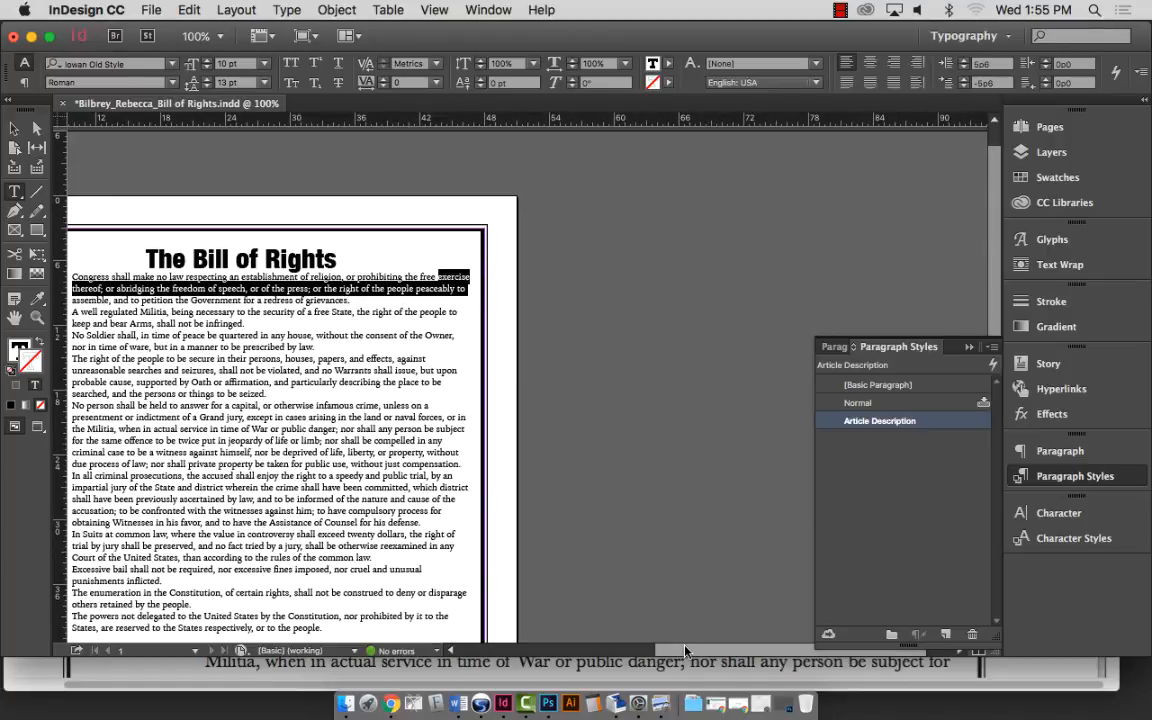
scroll(684, 649, "left", 5)
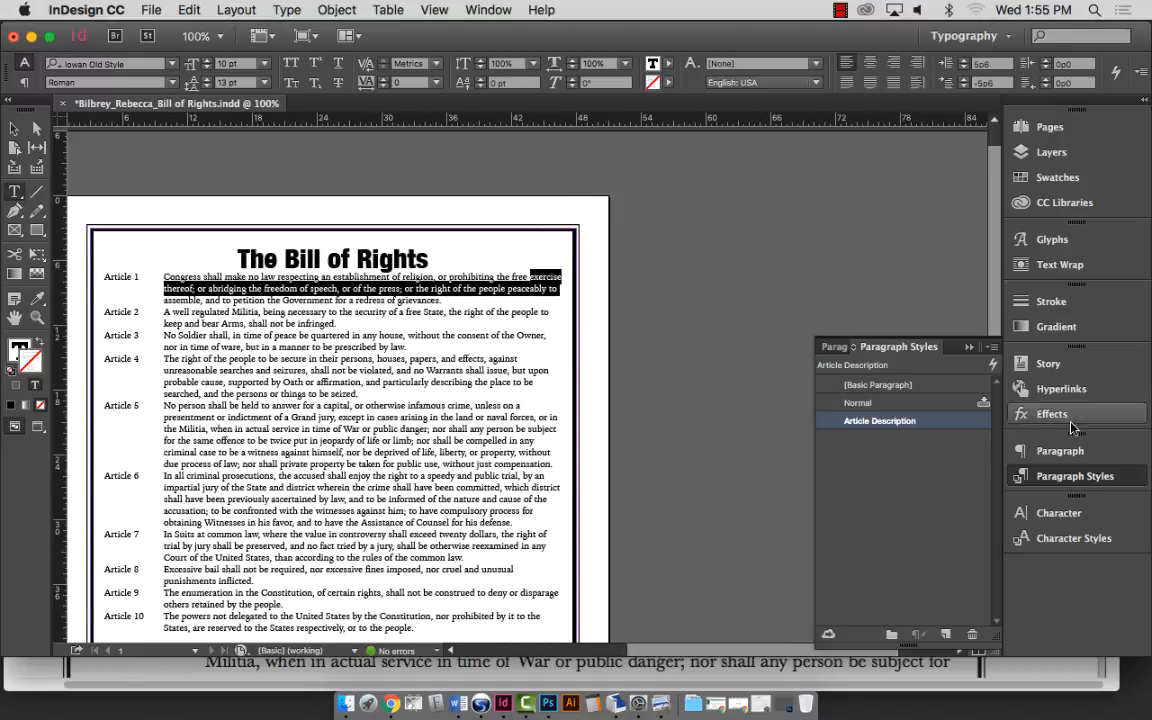
double_click(900, 420)
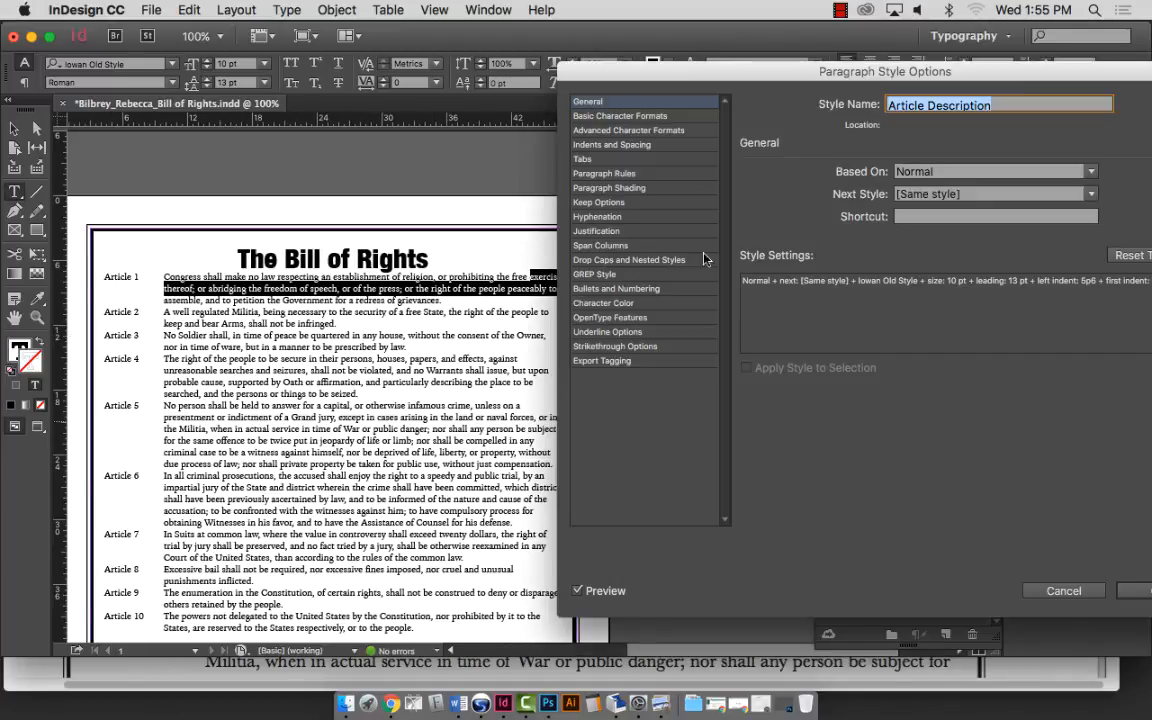
Set Article Description's Space After to 1p1, then bring up its Paragraph Rules settings.
left_click(611, 144)
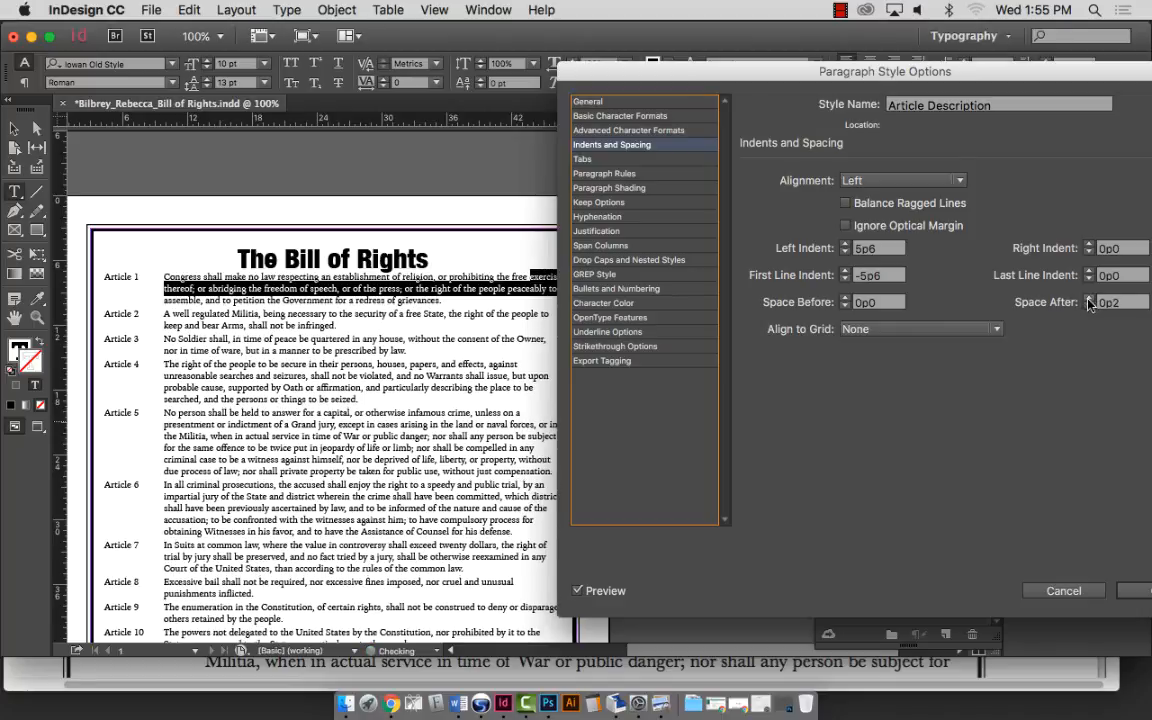
left_click(1089, 304)
left_click(1089, 304)
left_click_drag(1089, 298, 1089, 298)
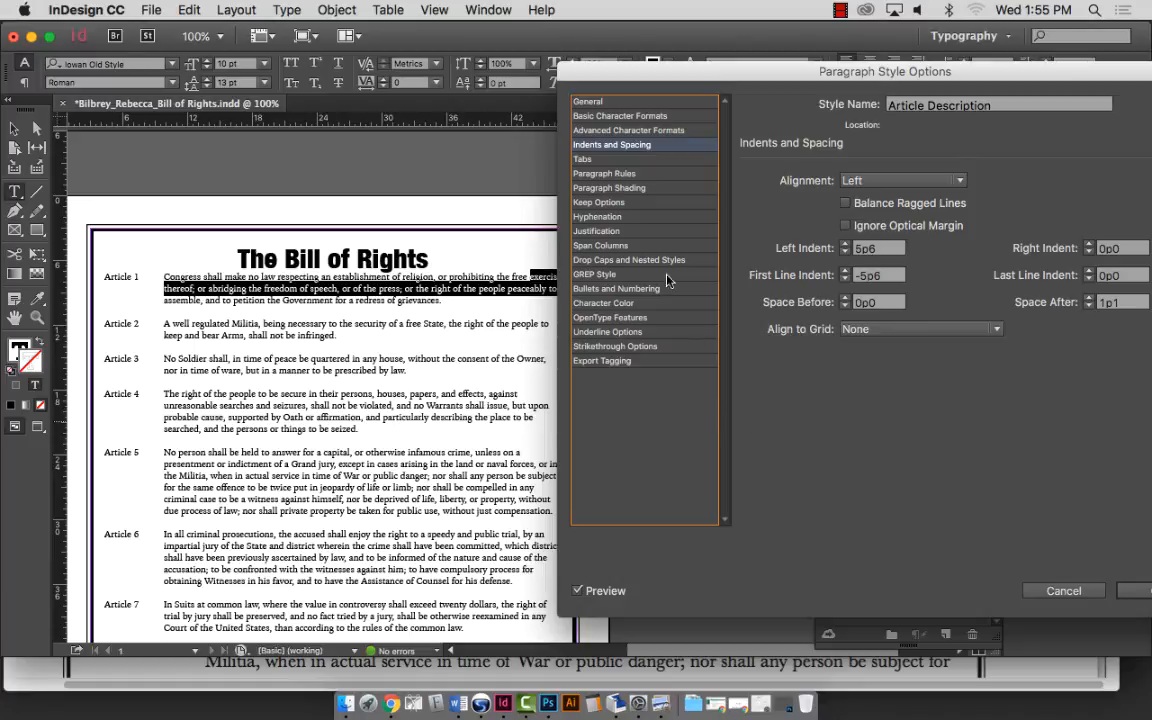
left_click(608, 176)
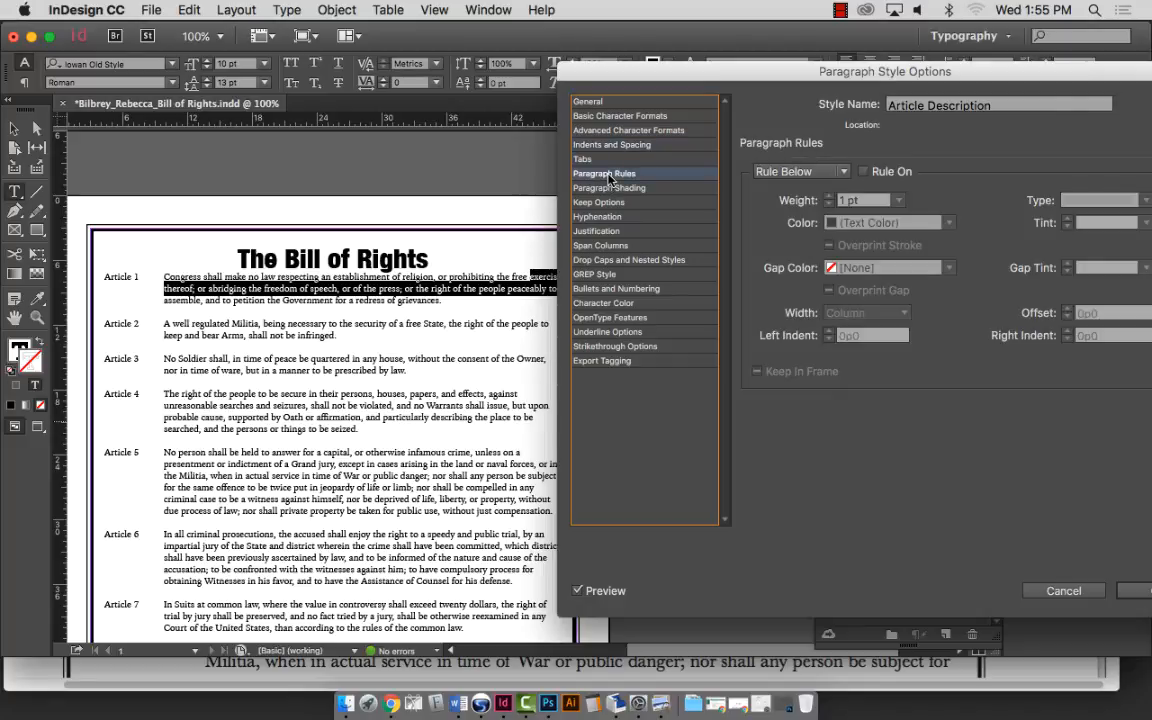
Turn on the rule below each article and set its offset to 0p9.
left_click(864, 172)
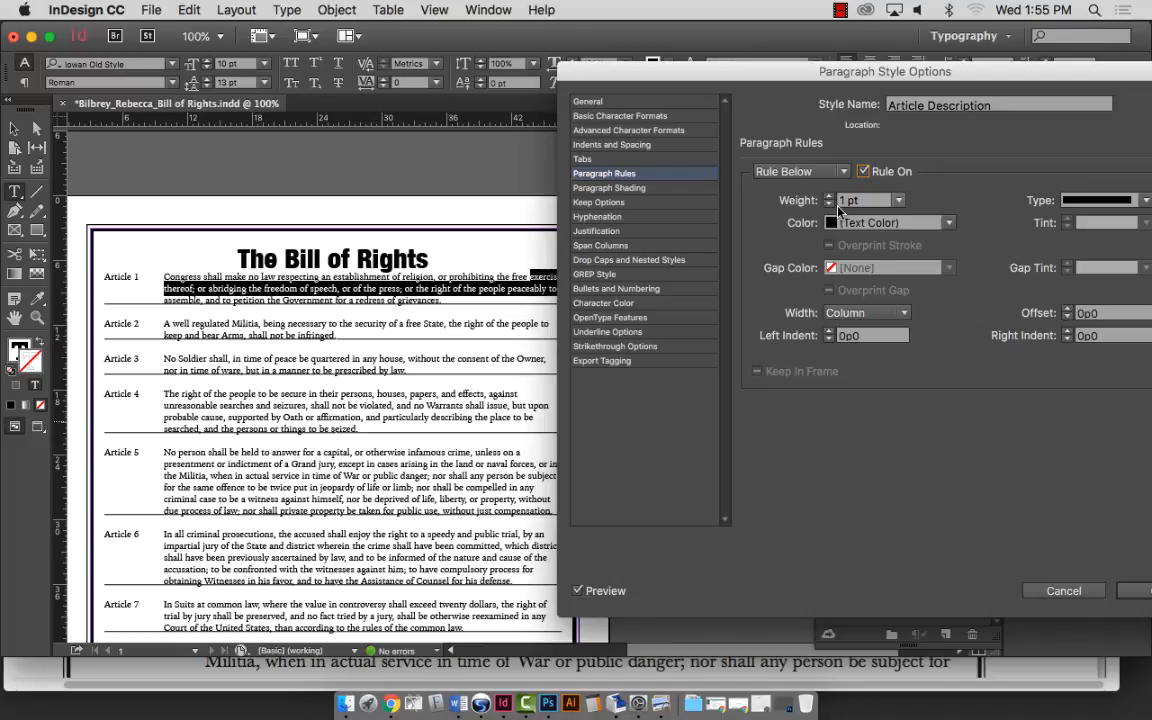
left_click_drag(958, 77, 927, 79)
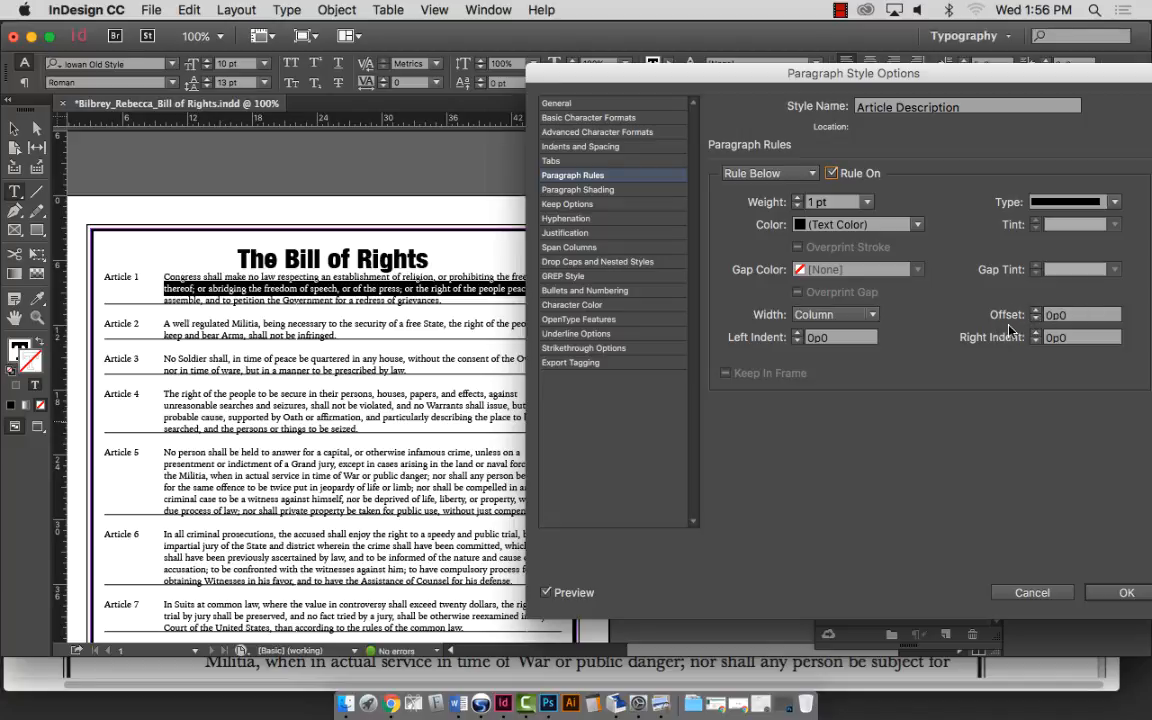
left_click(1036, 311)
left_click(1036, 311)
left_click(1036, 311)
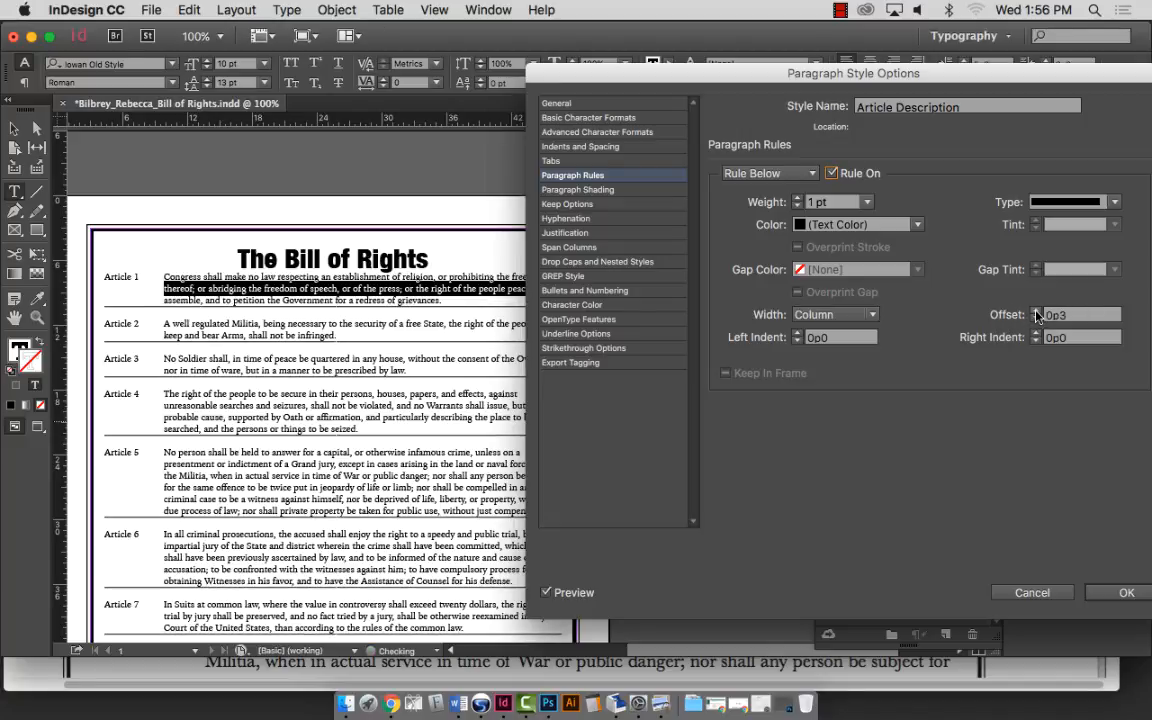
left_click(1036, 311)
left_click(1036, 311)
left_click(1036, 312)
left_click(1036, 312)
left_click(1036, 312)
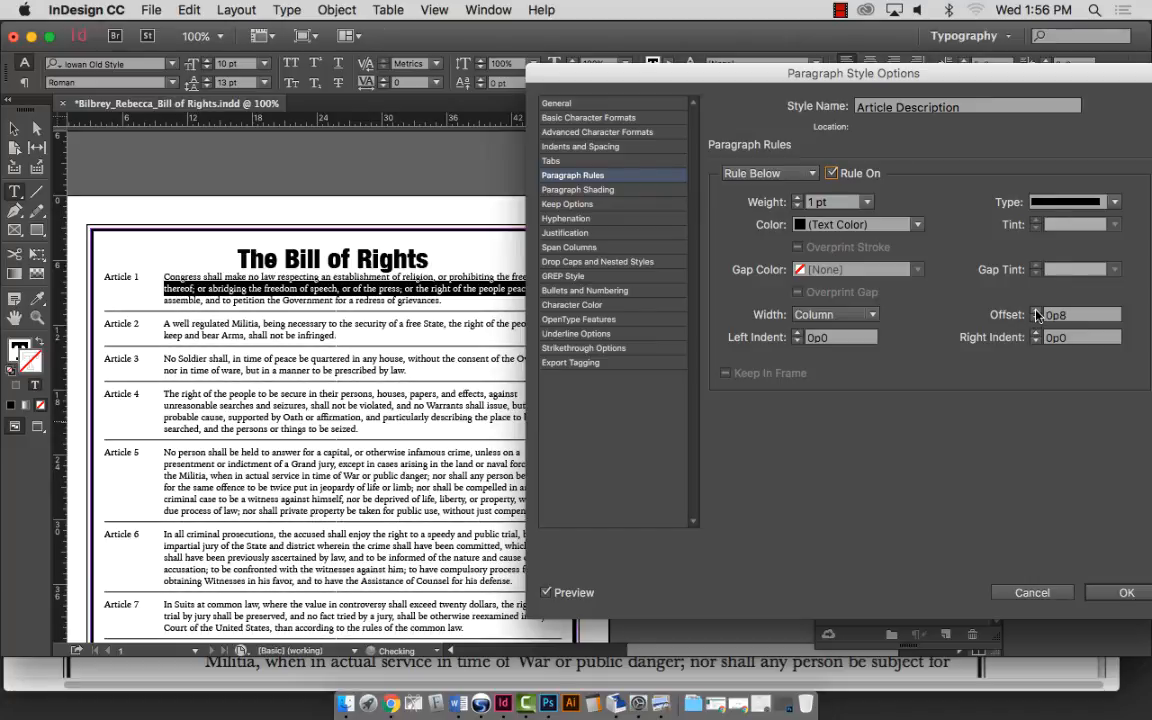
left_click(1036, 312)
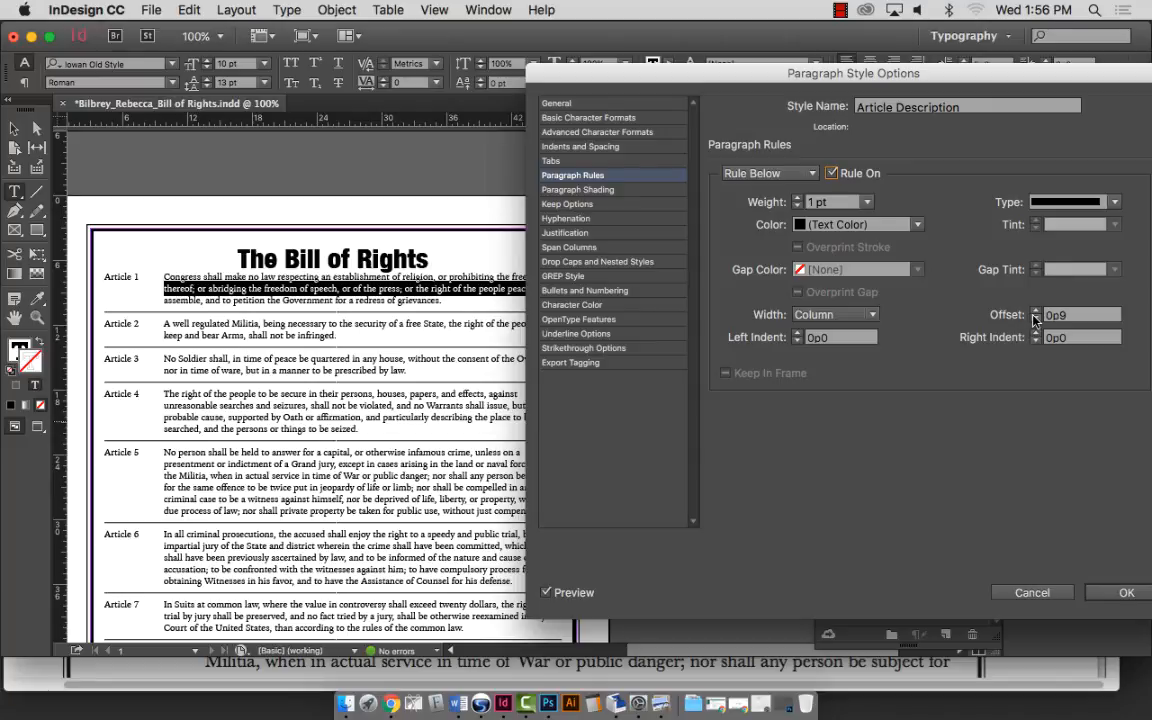
Give the rule below 10p0 left and right indents.
left_click(798, 334)
left_click(798, 334)
left_click(798, 334)
left_click(798, 334)
left_click(798, 334)
left_click(835, 339)
type("10")
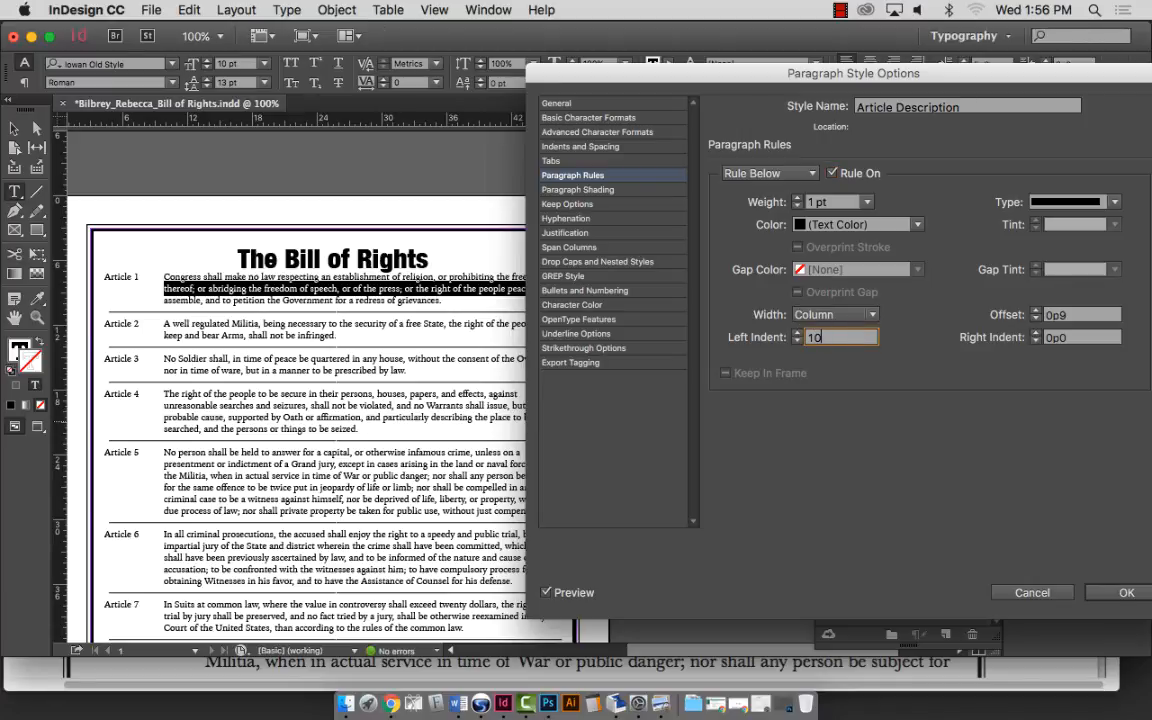
key("Tab")
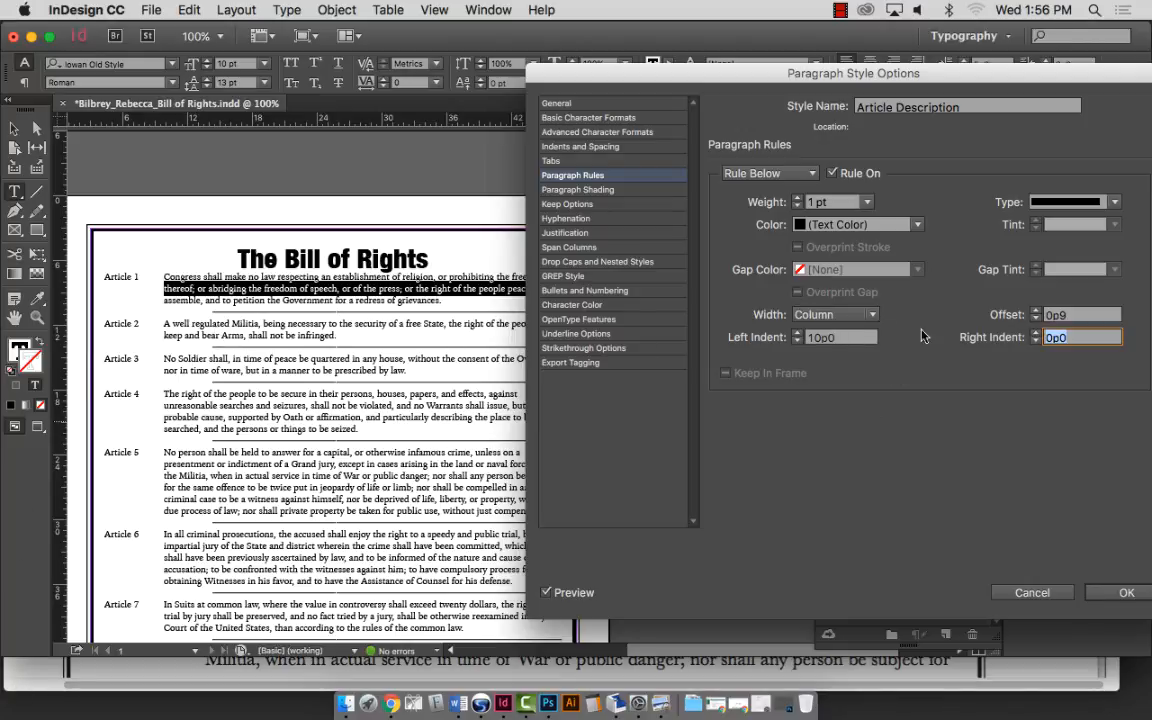
type("10")
key("Tab")
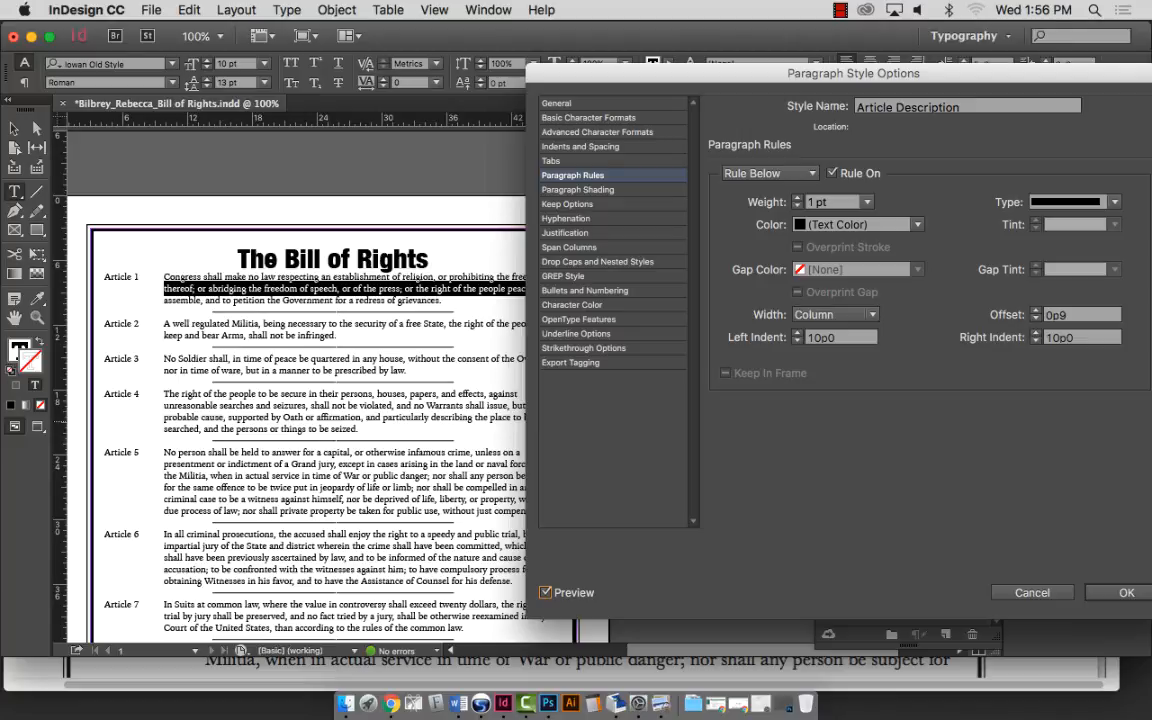
Change the rule below type to Thin - Thick.
left_click(1114, 203)
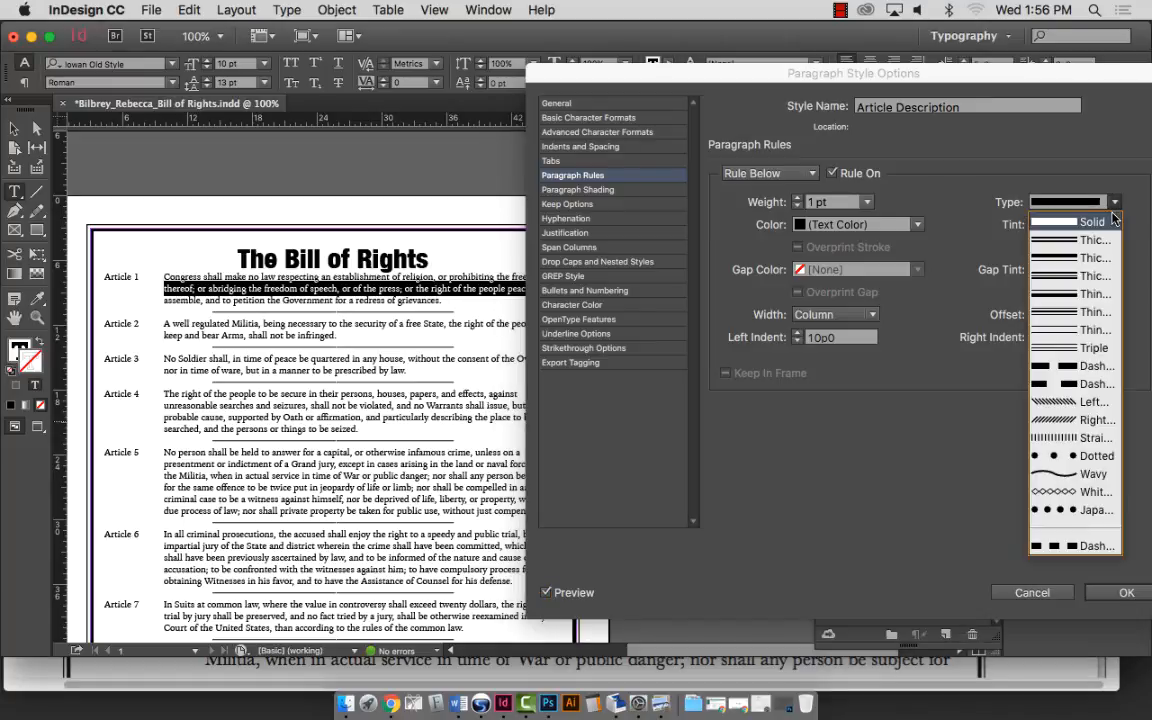
left_click(1085, 295)
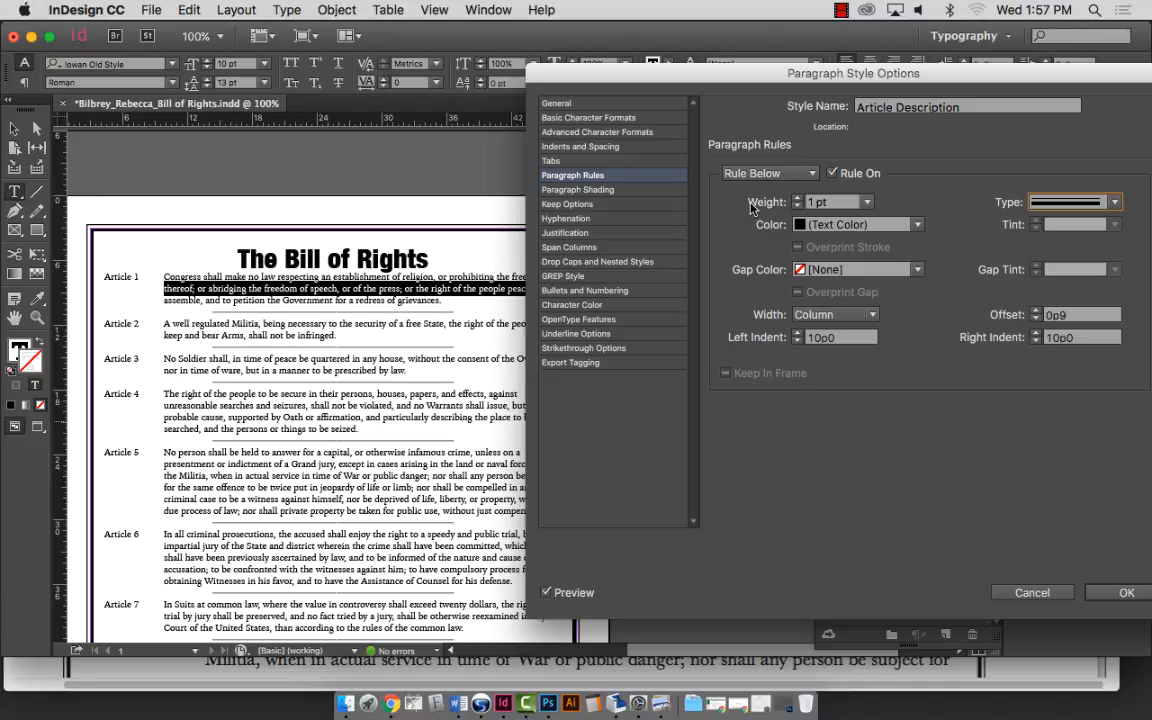
left_click(1090, 202)
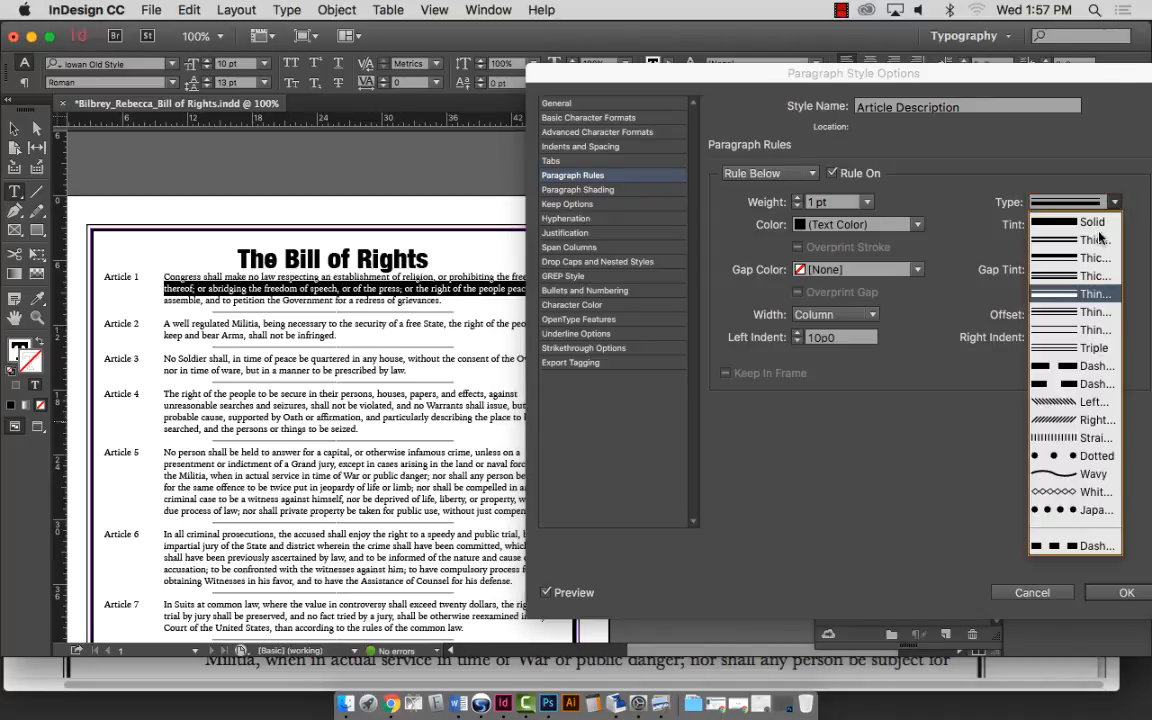
left_click(1096, 239)
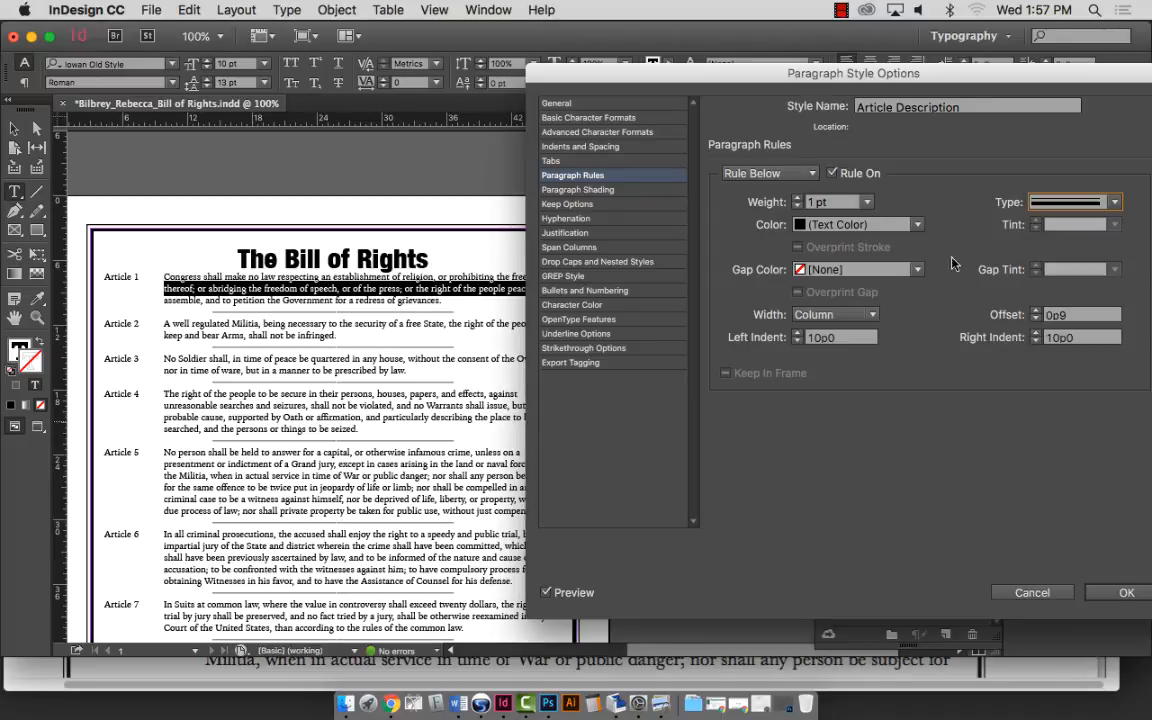
Increase the rule weight to 7 pt and lower its offset closer to the text.
left_click(798, 198)
left_click(798, 198)
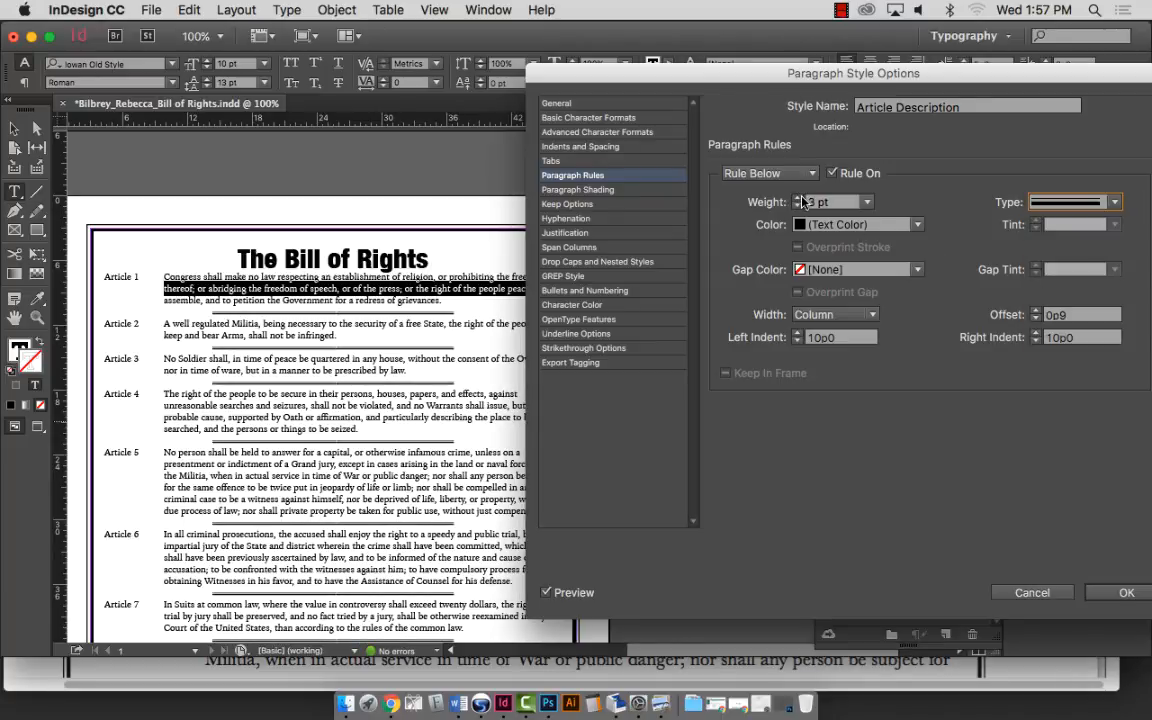
left_click(798, 198)
left_click(798, 198)
left_click(798, 198)
left_click(798, 198)
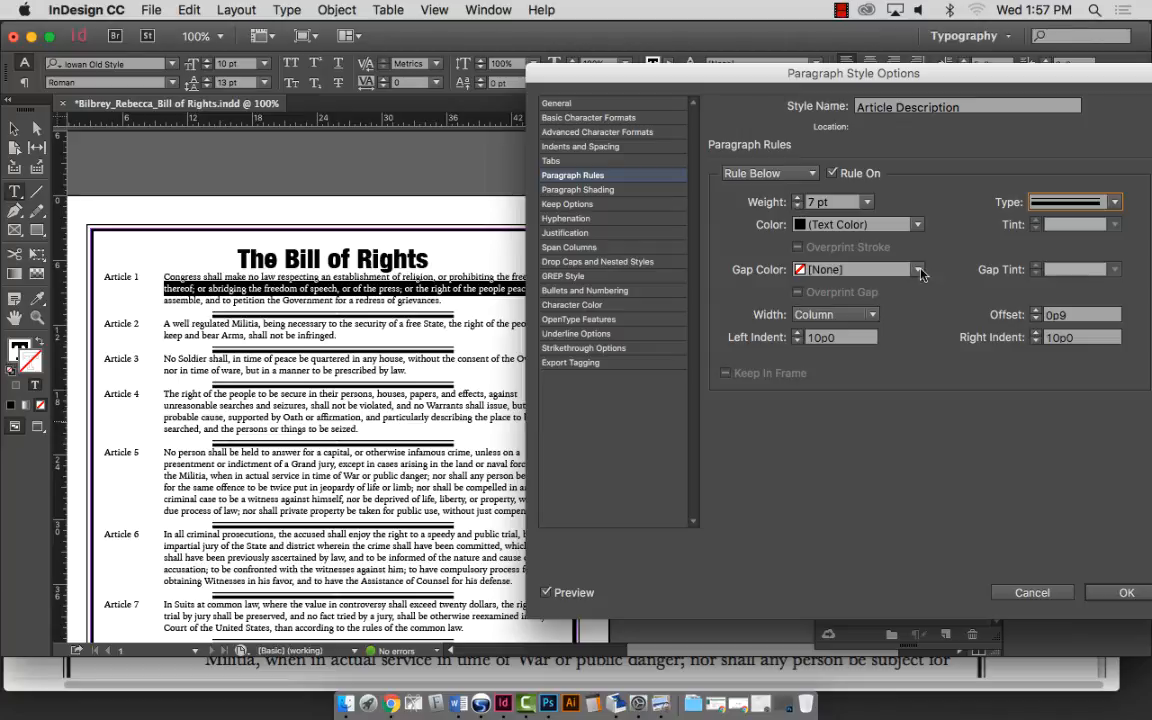
left_click(1036, 319)
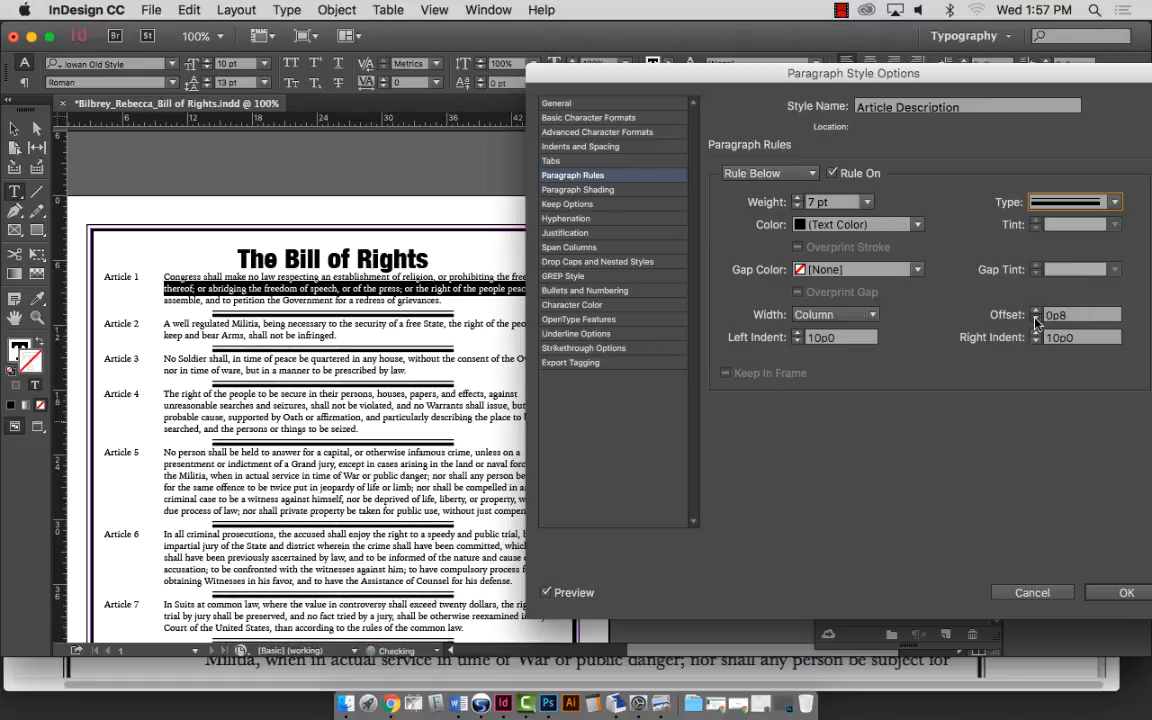
left_click(1036, 319)
left_click(1036, 319)
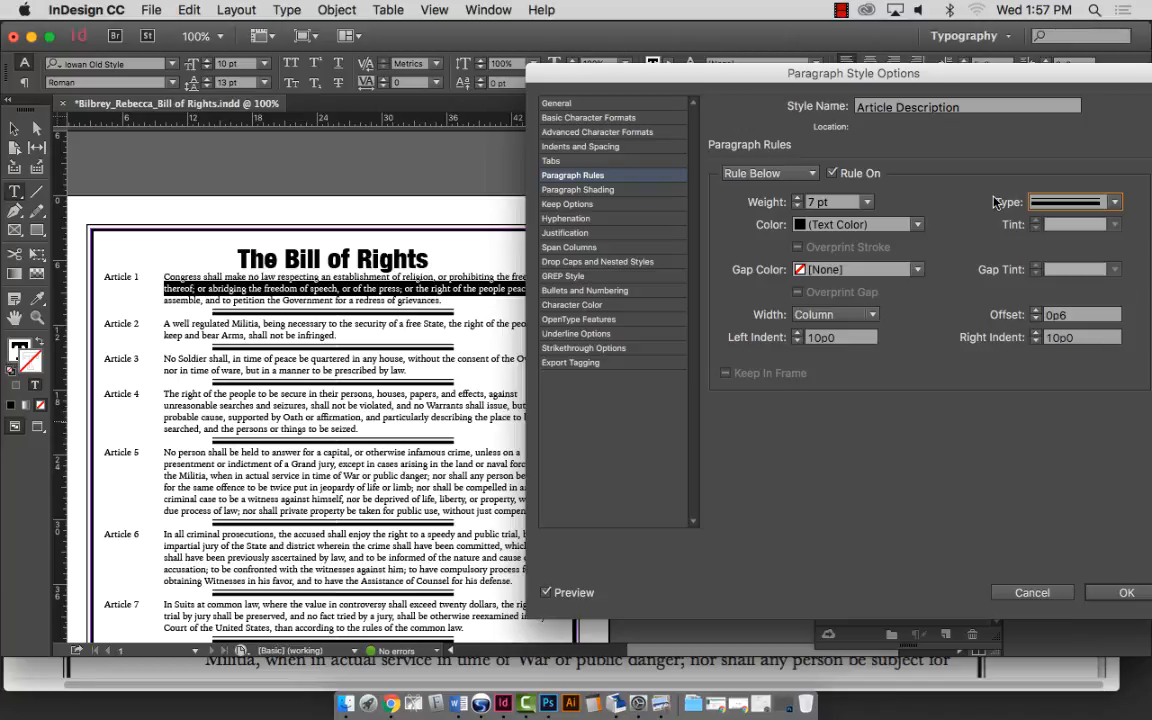
Color the article rules C=15 M=100 Y=100 K=0 red and confirm the style with OK.
left_click(918, 225)
left_click(865, 388)
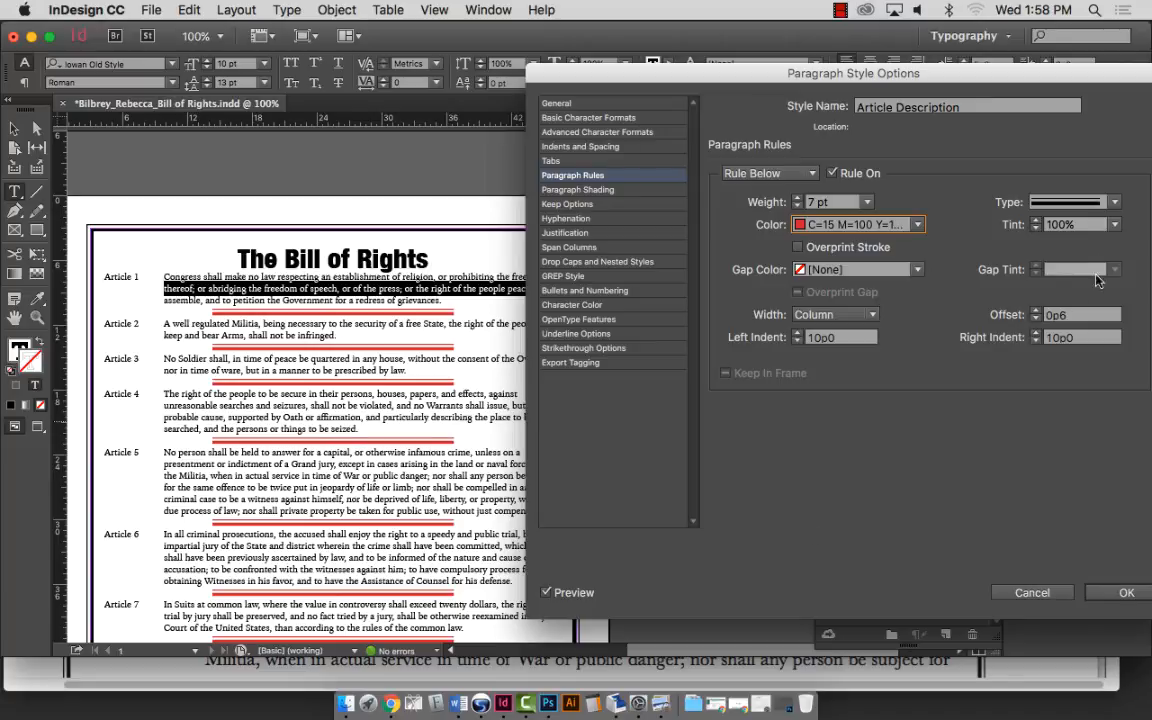
left_click(1070, 202)
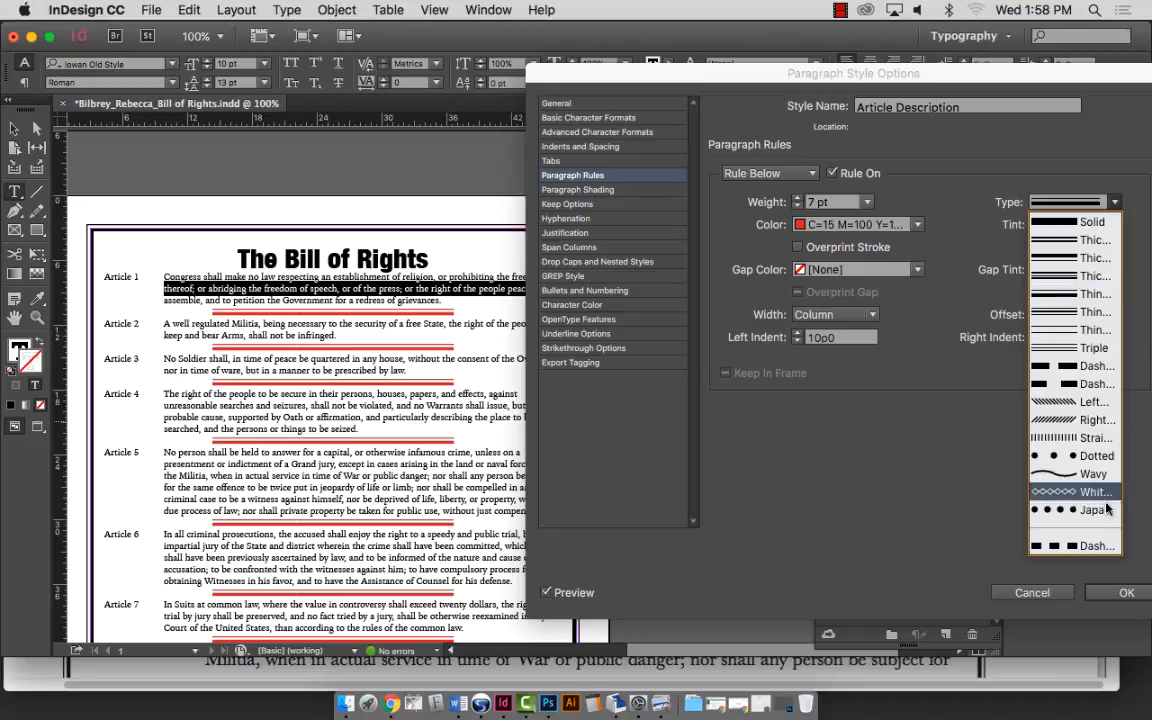
left_click(1122, 593)
left_click(1122, 593)
scroll(307, 397, "down", 8)
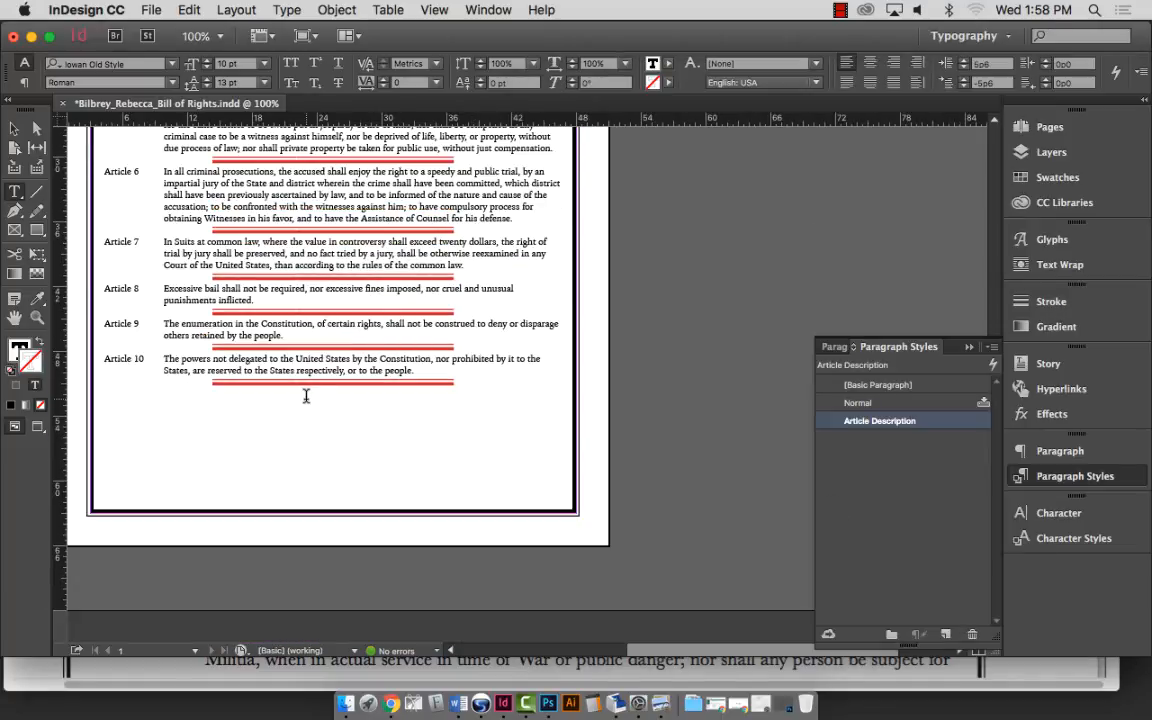
left_click(488, 372)
key("Down")
key("Return")
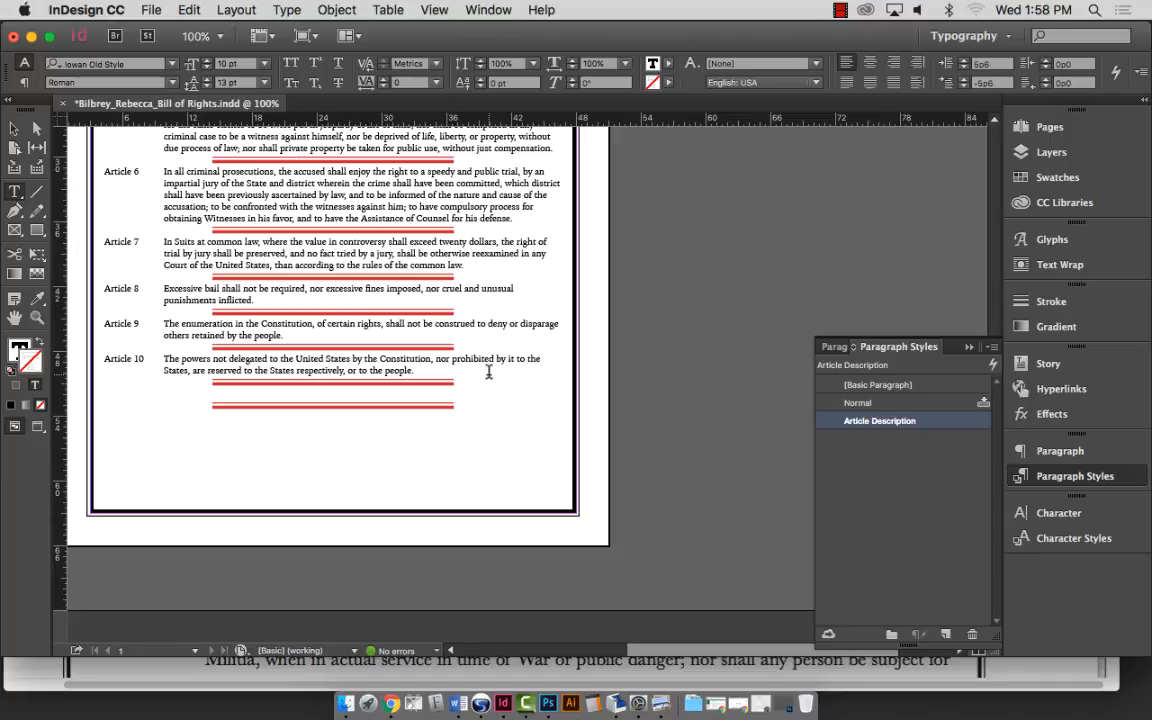
key("BackSpace")
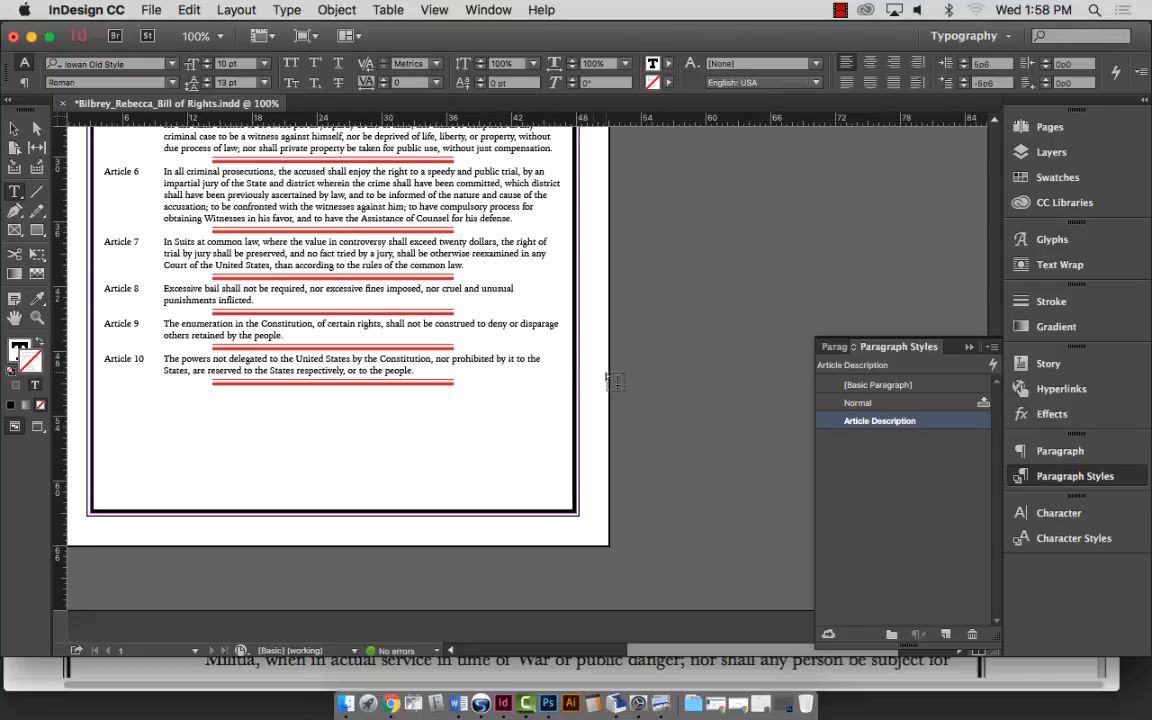
scroll(650, 419, "up", 10)
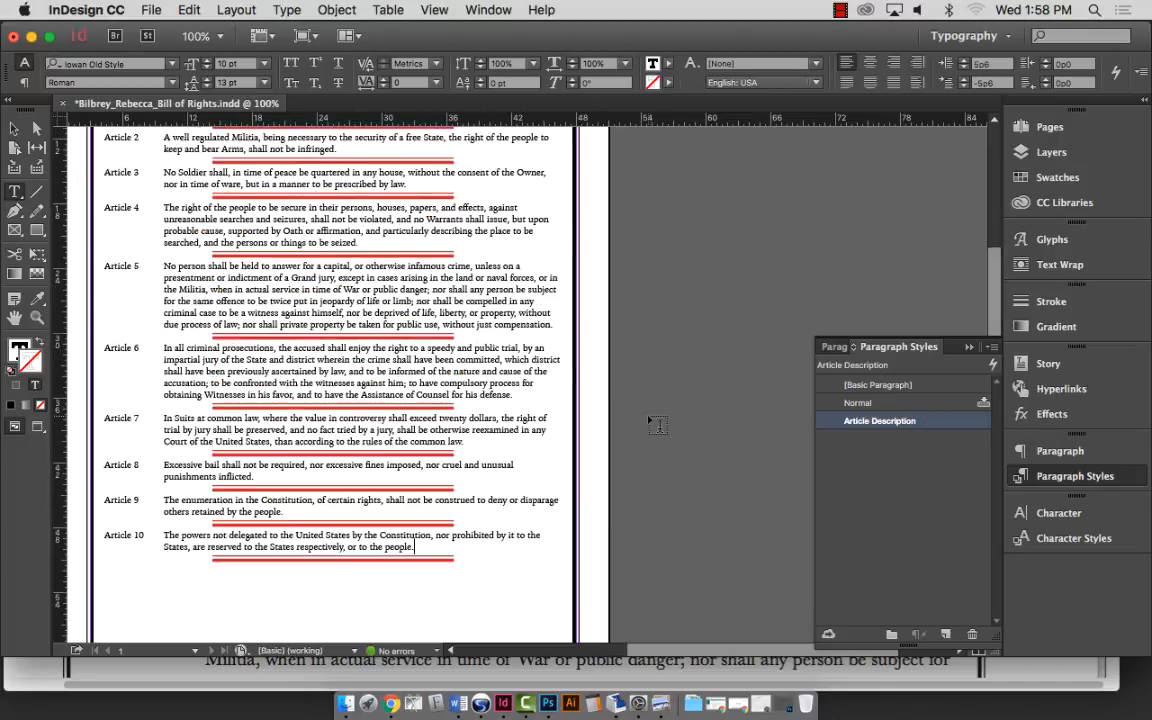
scroll(653, 418, "down", 5)
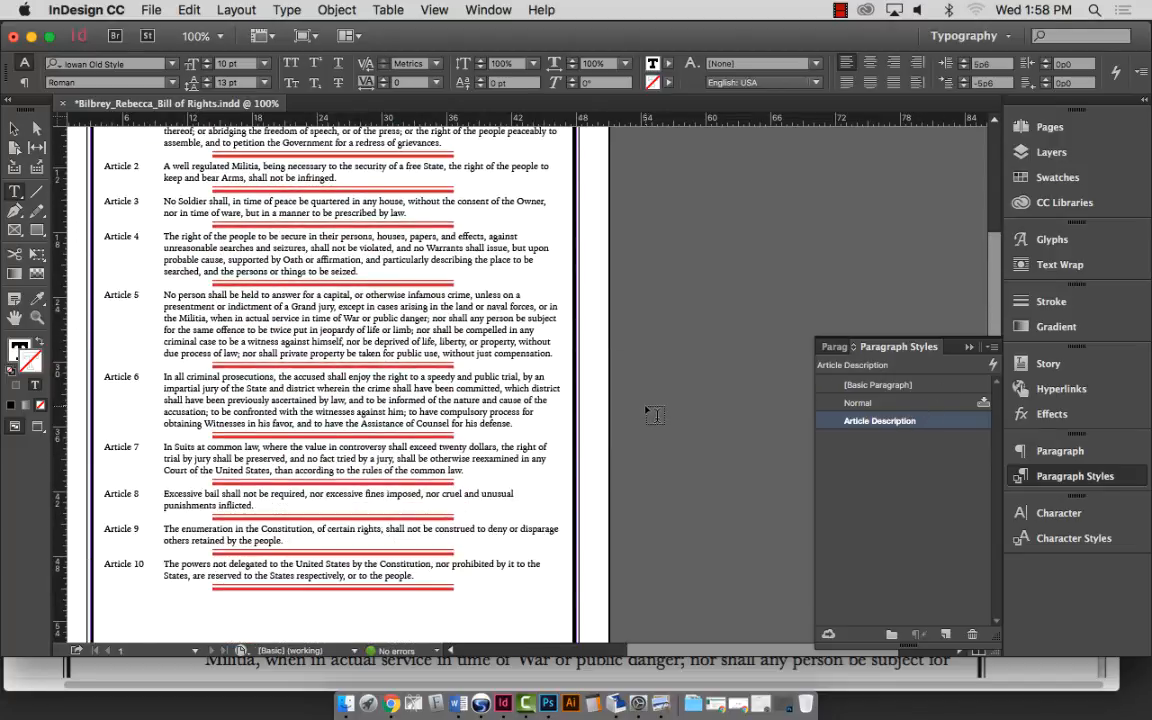
scroll(653, 418, "up", 1)
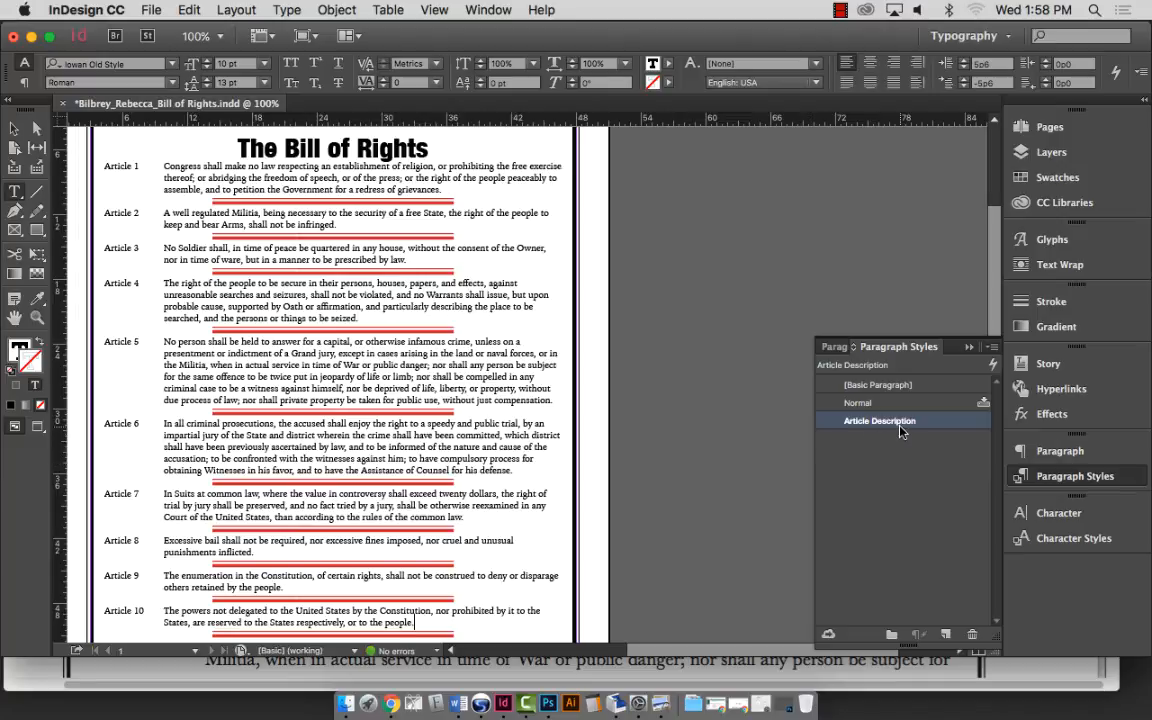
left_click(899, 424)
key("Return")
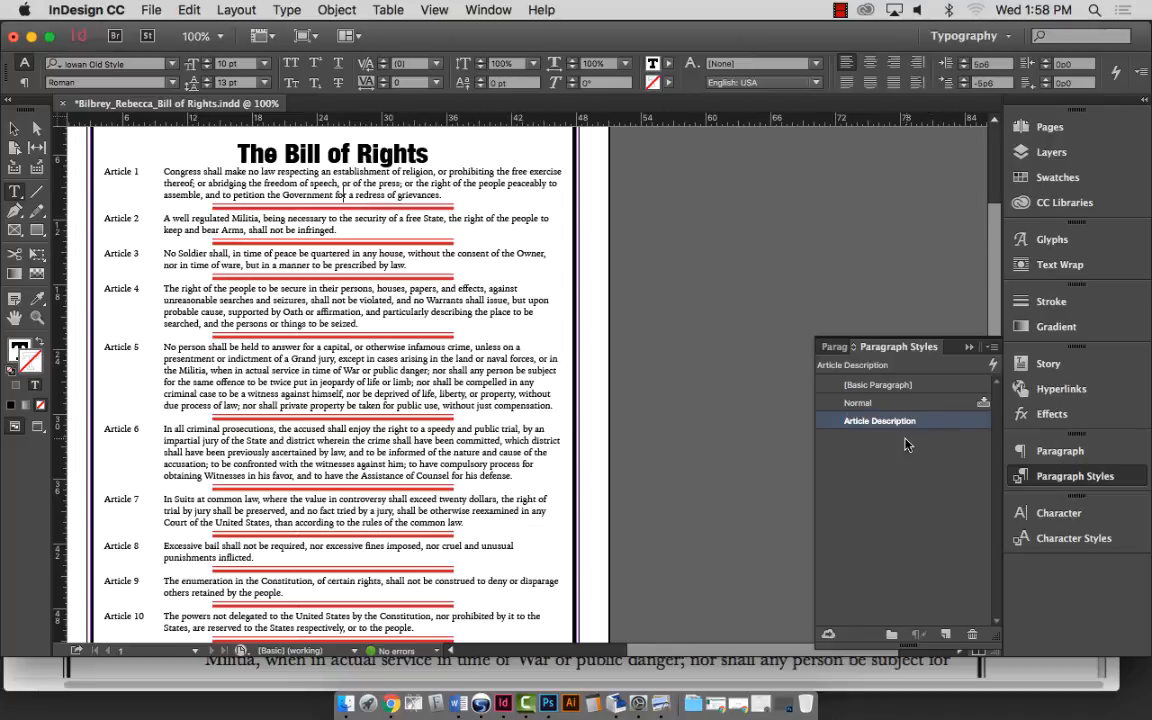
Reopen Article Description's Indents and Spacing settings and select the First Line Indent value.
double_click(880, 420)
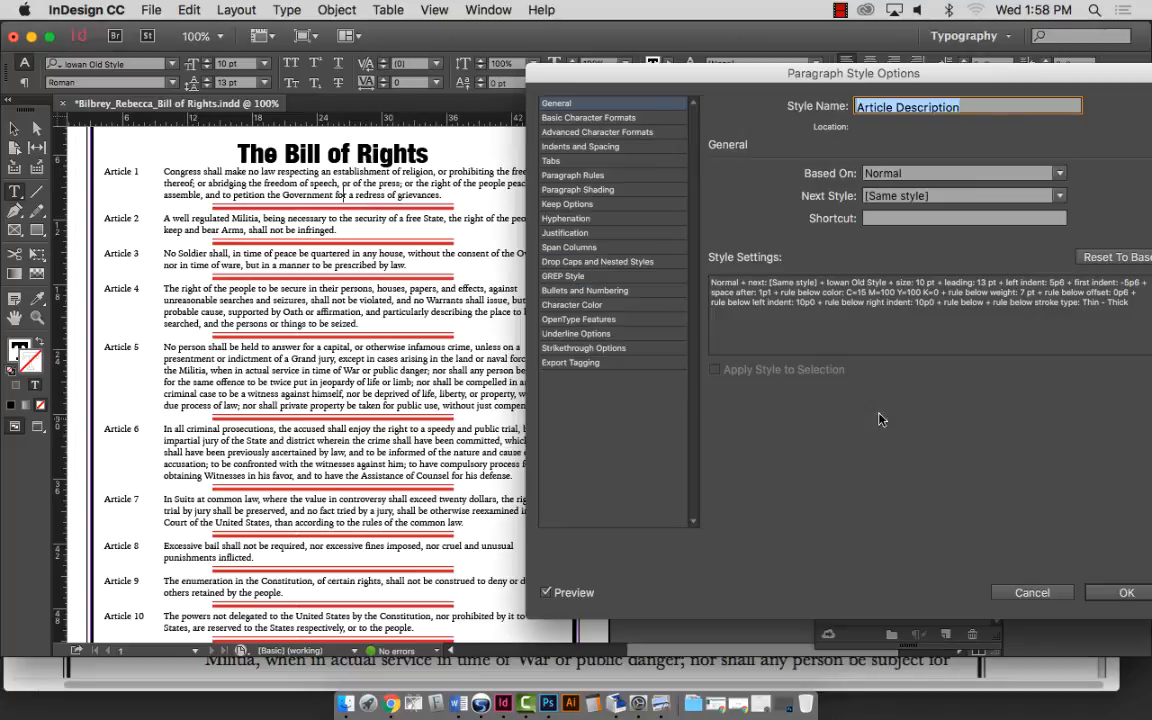
left_click(572, 175)
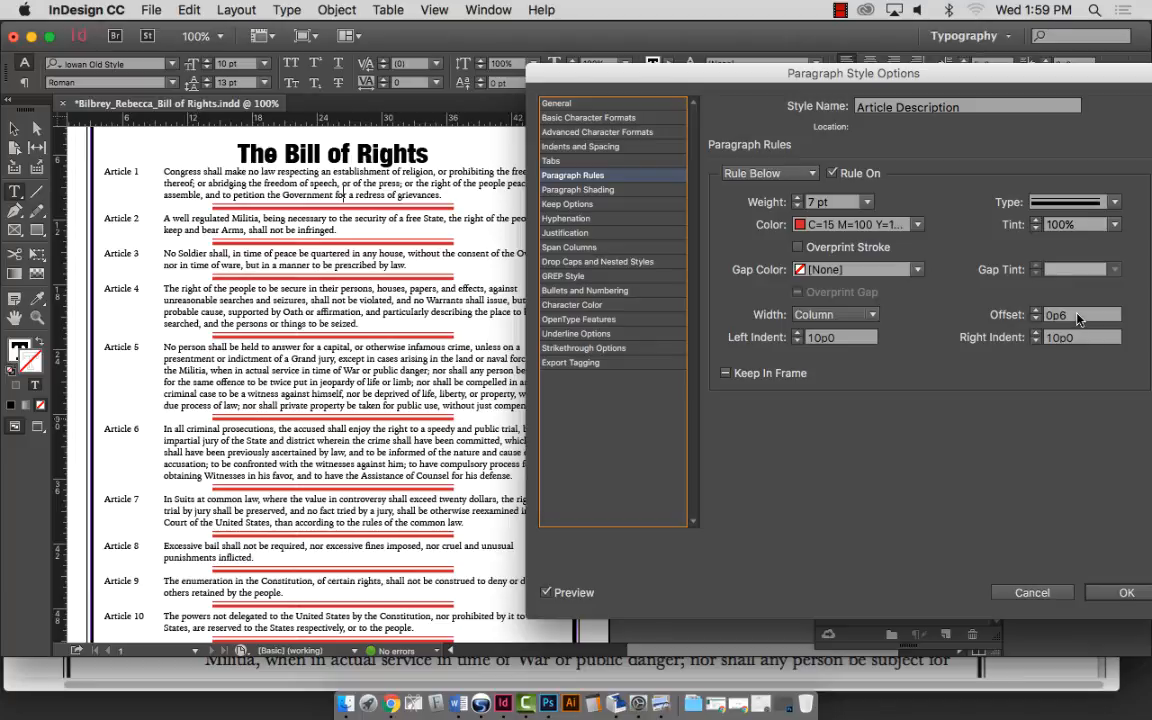
left_click(565, 146)
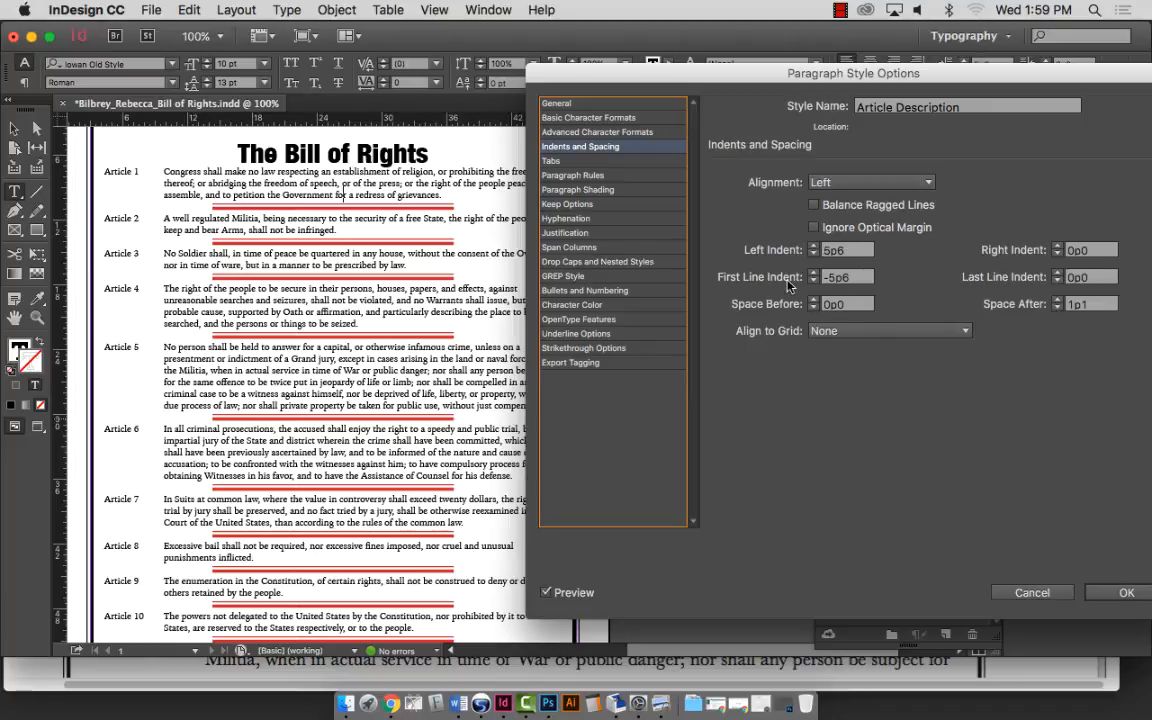
left_click(824, 284)
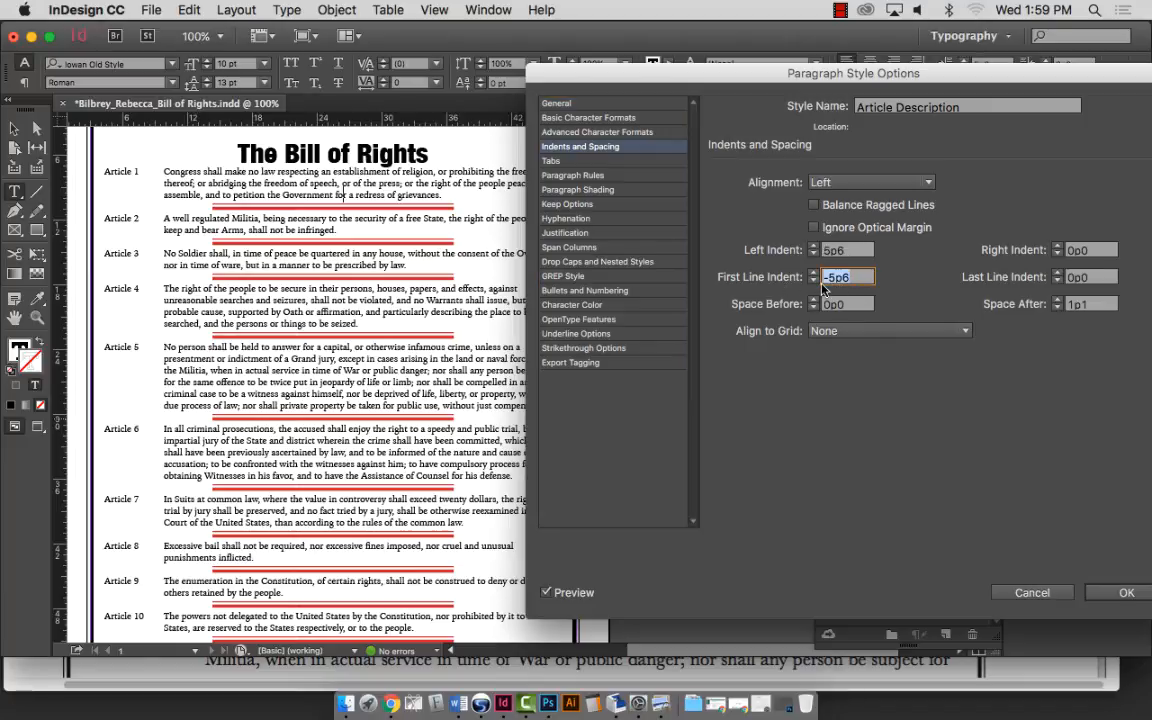
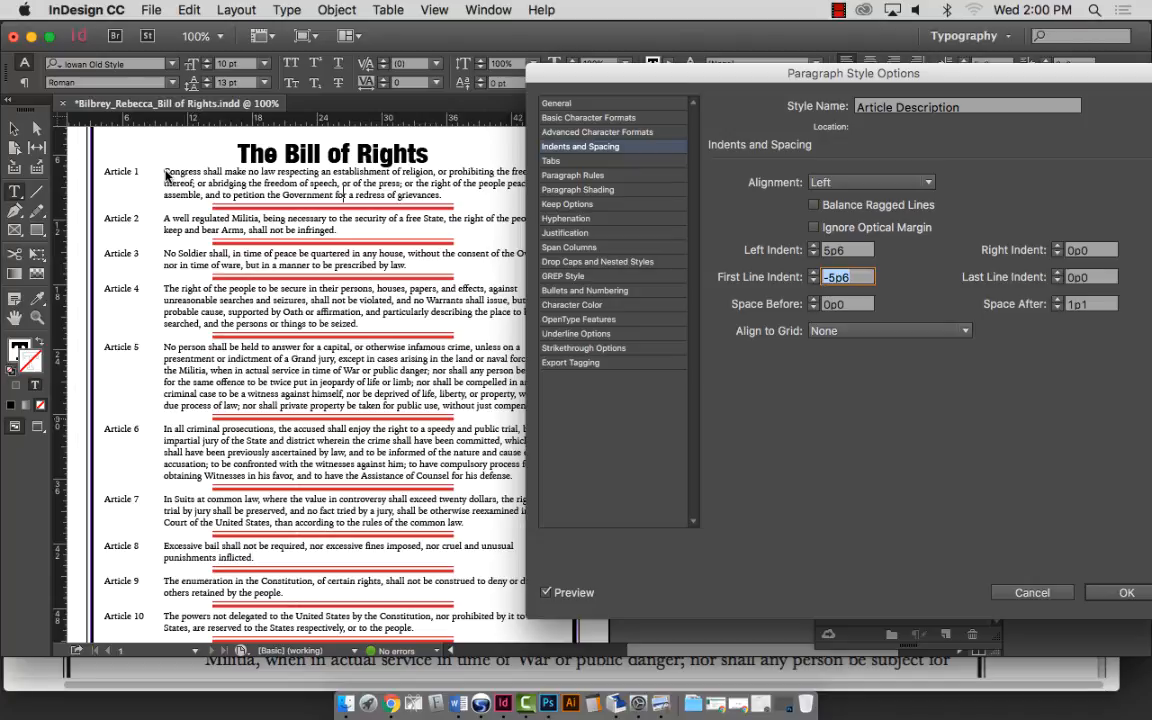
Confirm the 5p6 hanging indent, then test removing the tab after Article 1 and restore it.
key("Return")
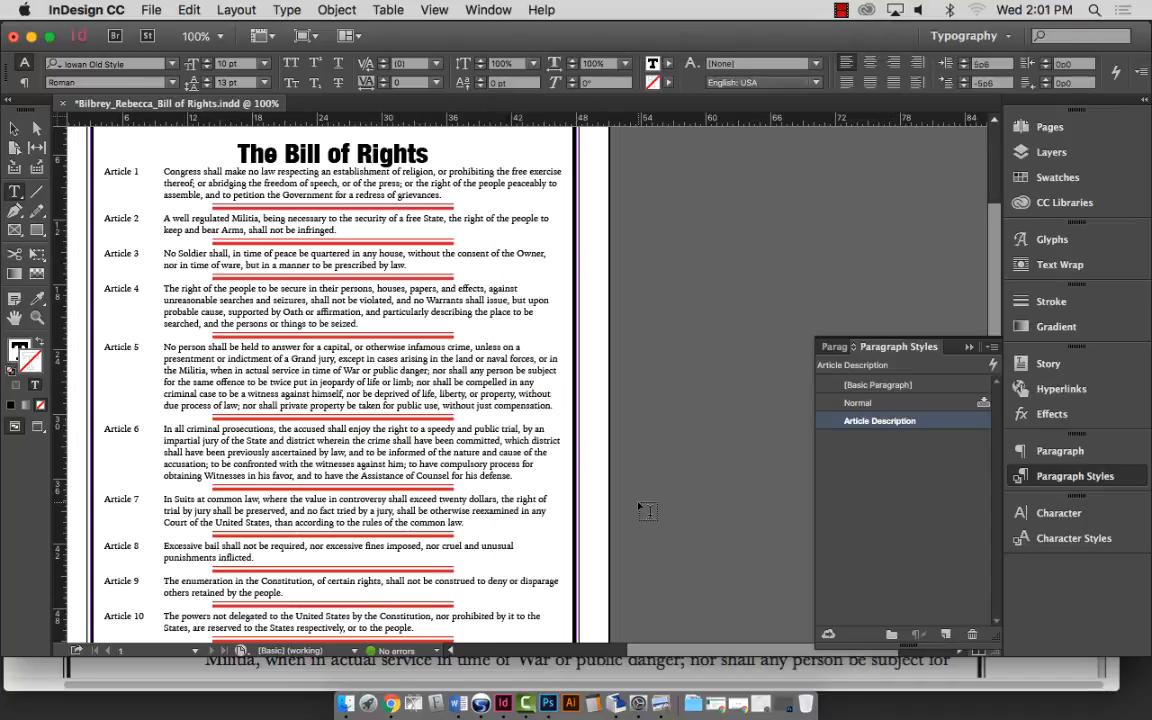
left_click(164, 172)
key("BackSpace")
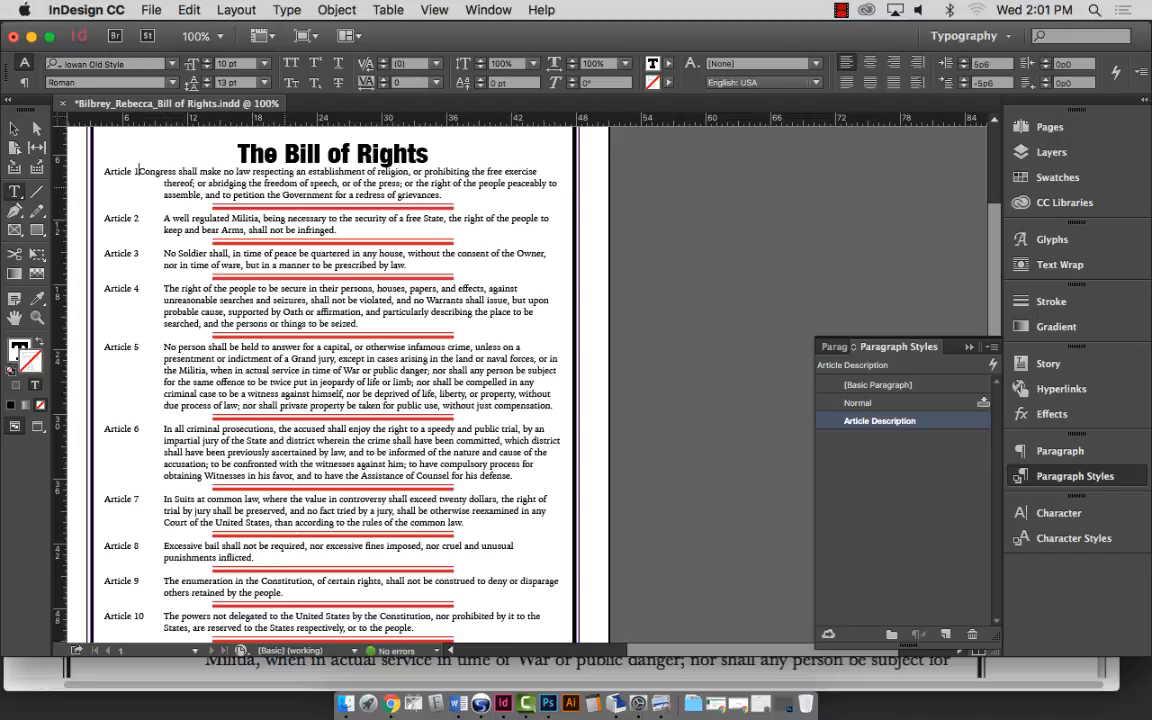
key("Tab")
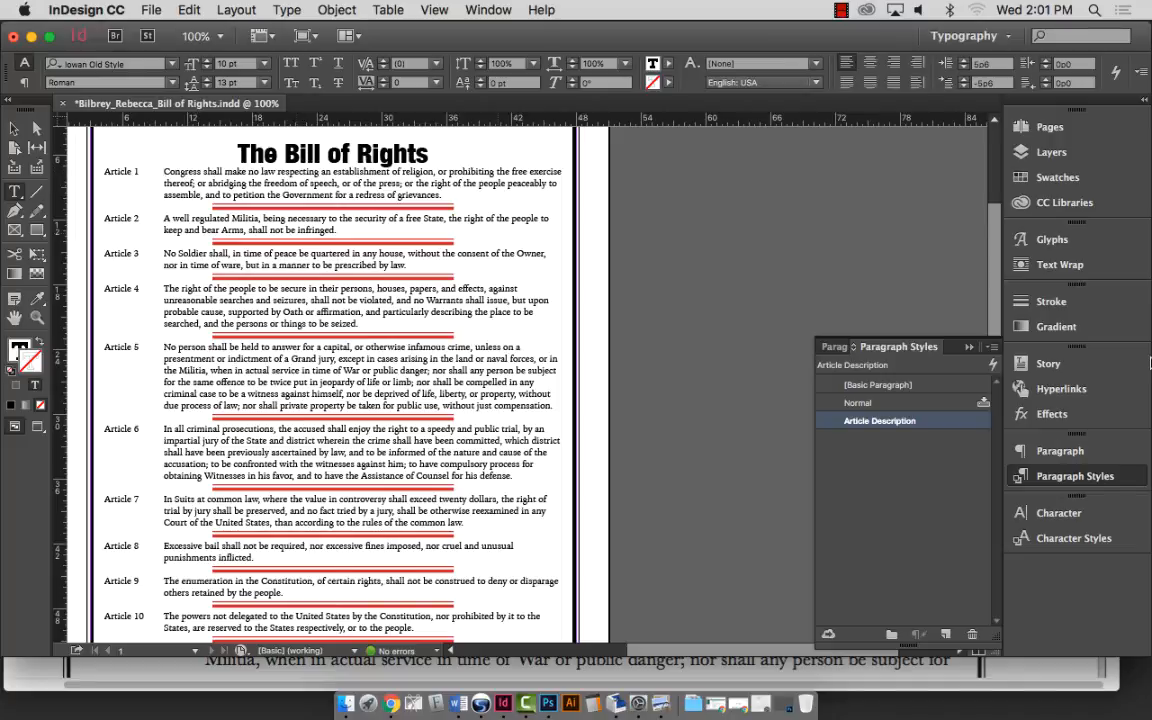
double_click(897, 421)
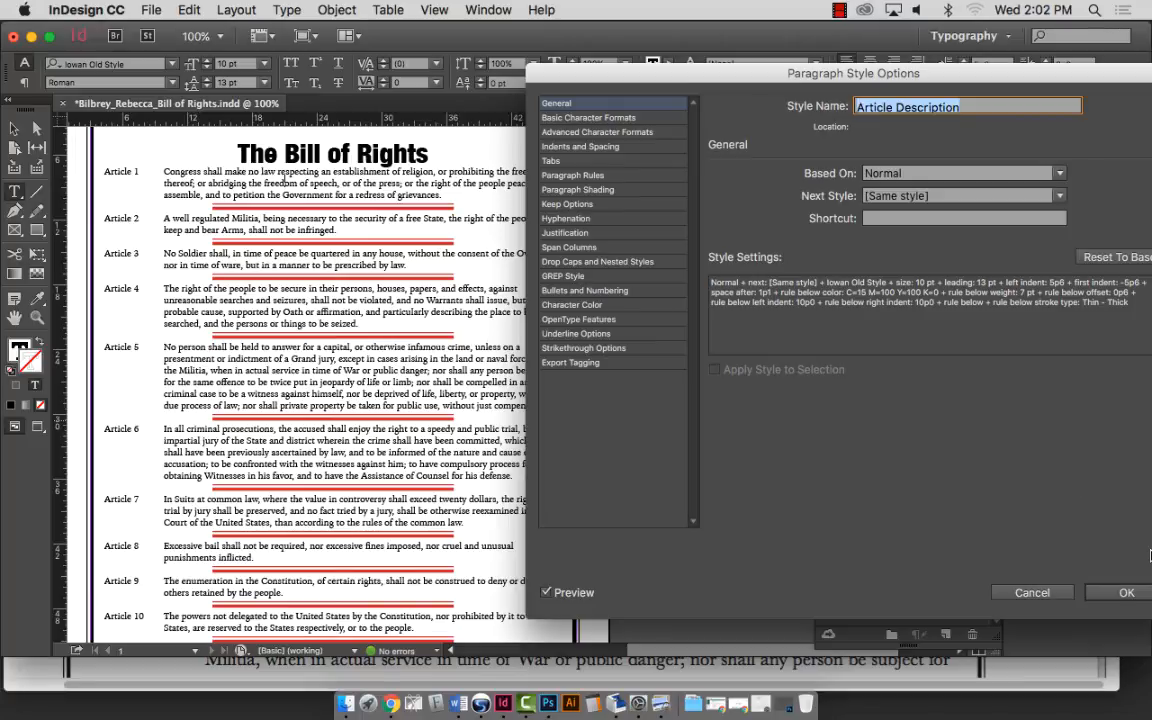
left_click(1124, 594)
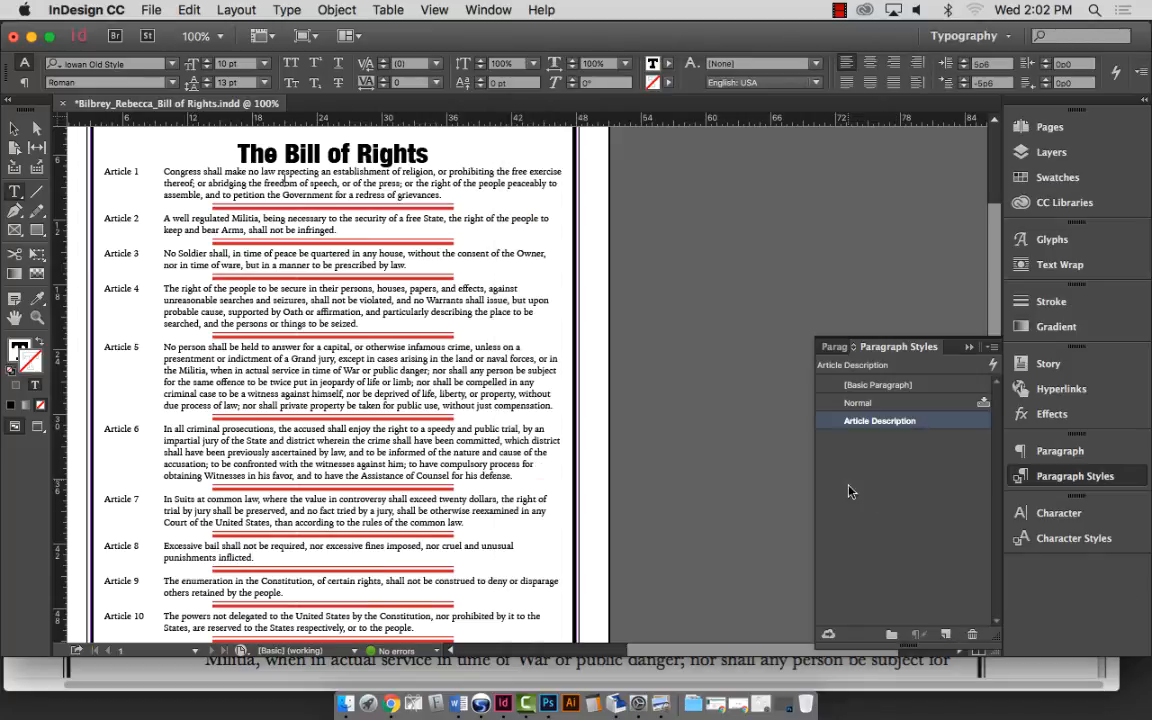
Zoom out to 75% and scroll down until the page's bottom edge is visible.
key("super+minus")
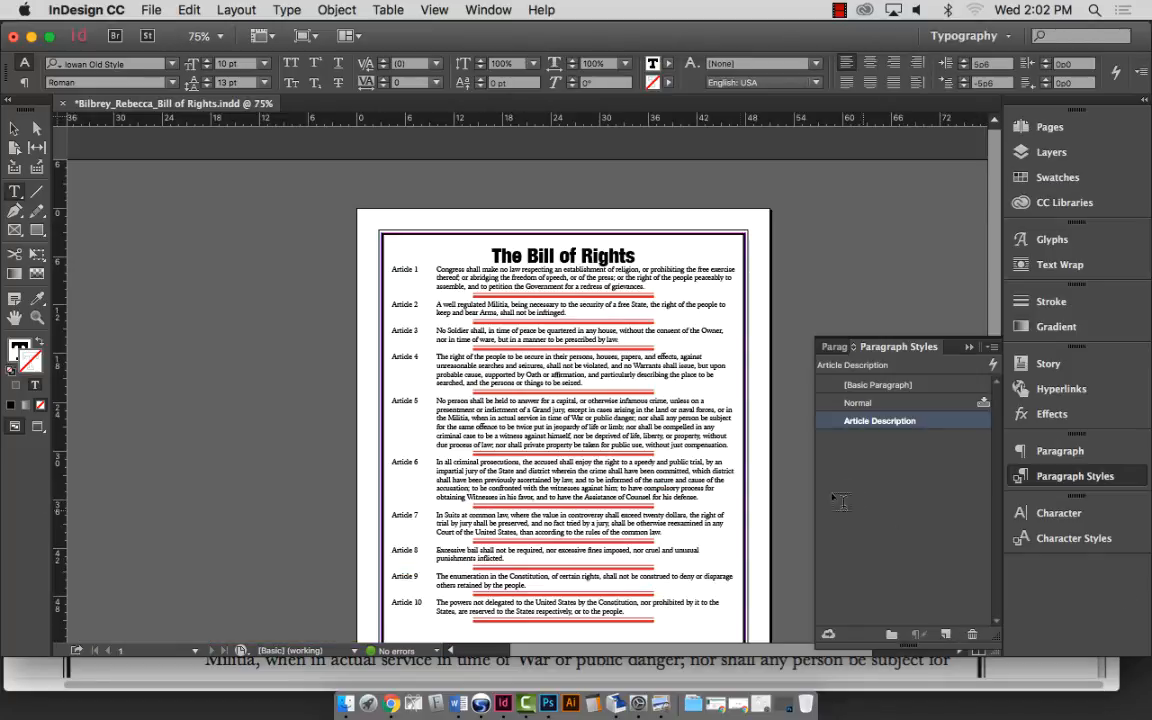
scroll(693, 430, "down", 3)
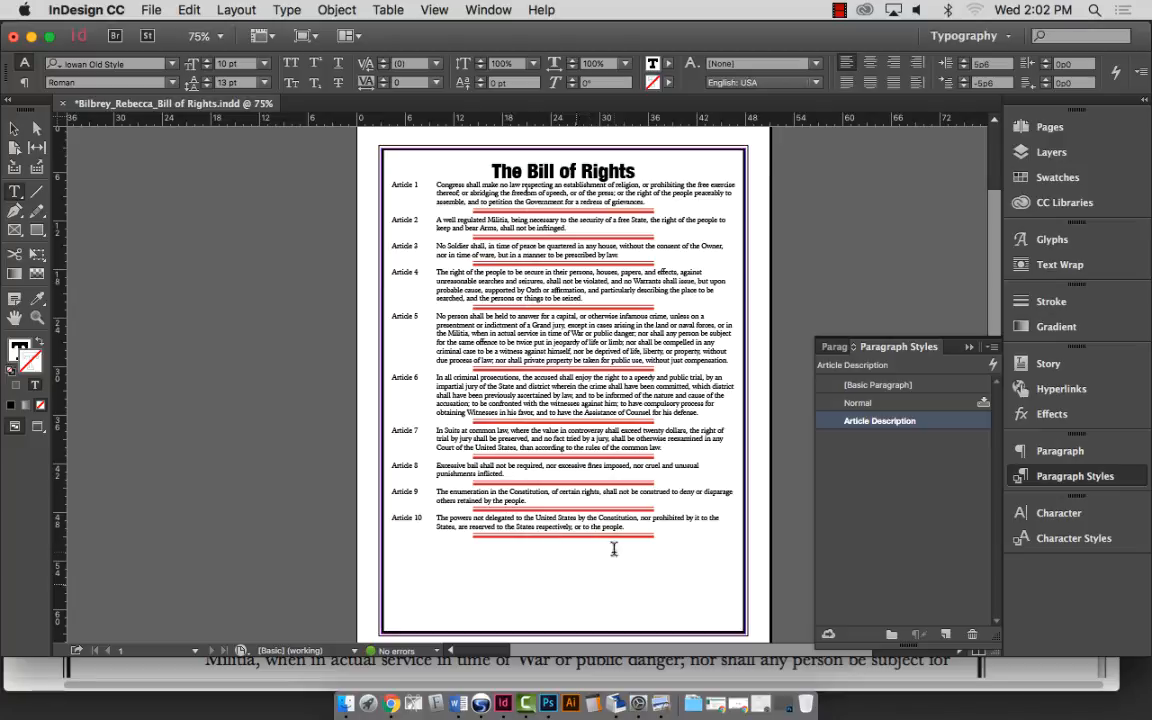
Select the entire 'The Bill of Rights' title line and show the Control panel's paragraph formatting controls.
double_click(540, 171)
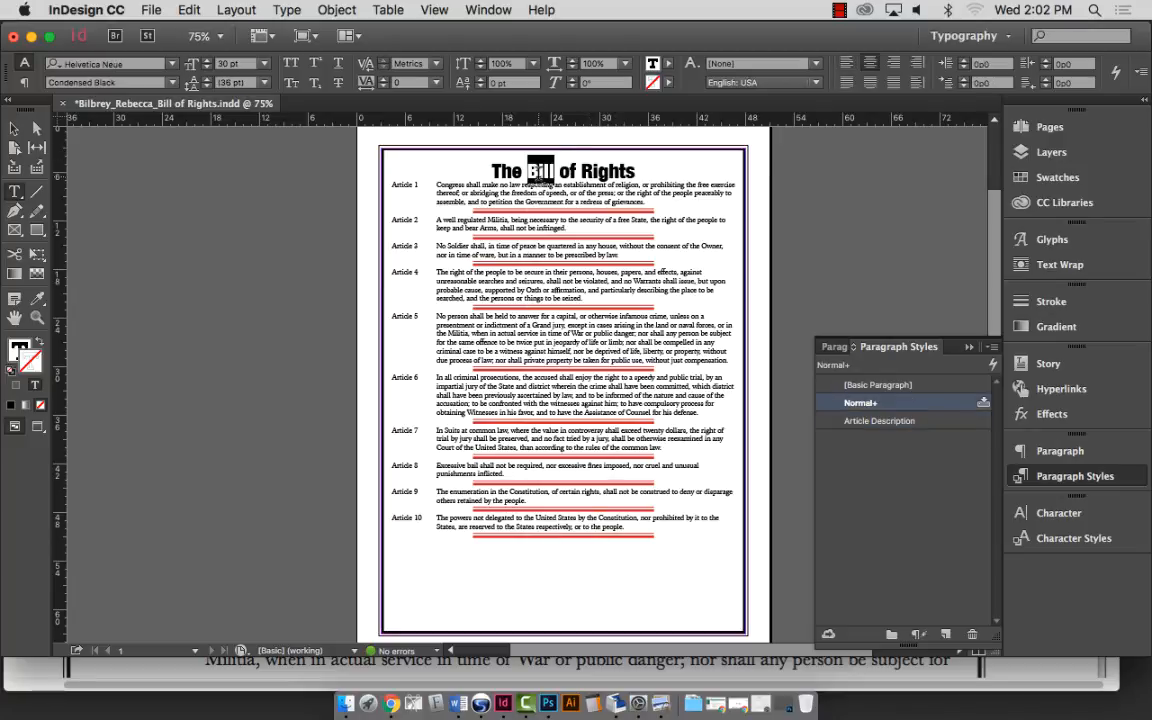
triple_click(590, 171)
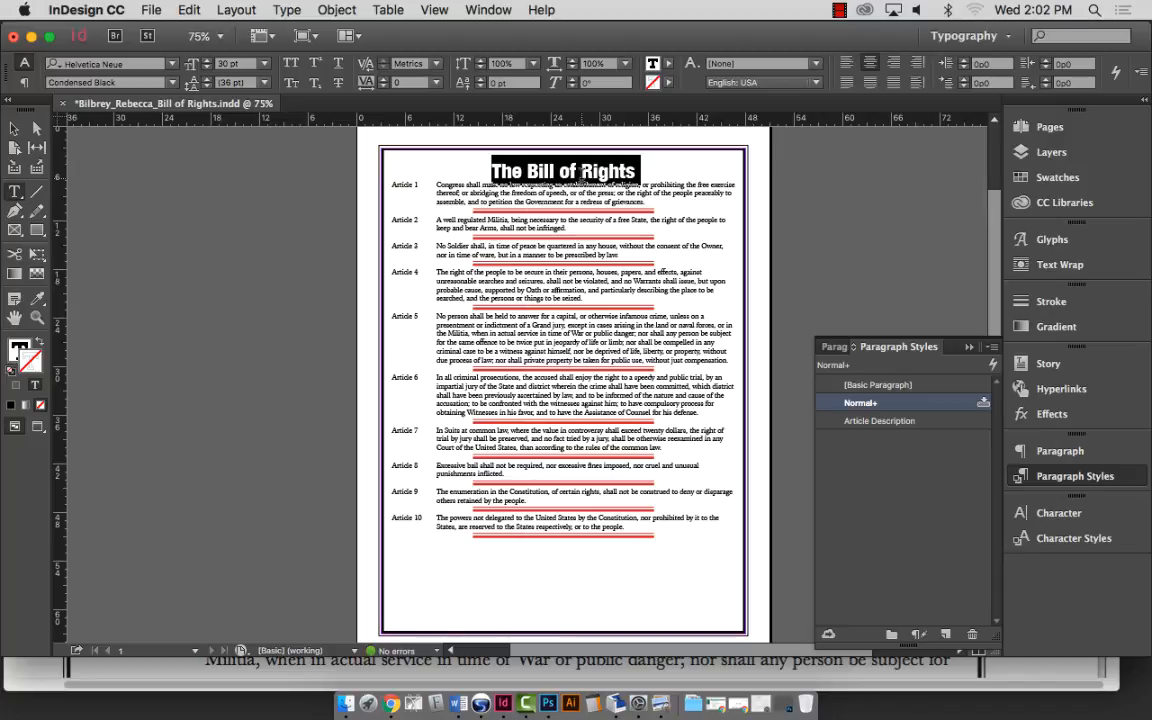
triple_click(567, 168)
left_click(25, 82)
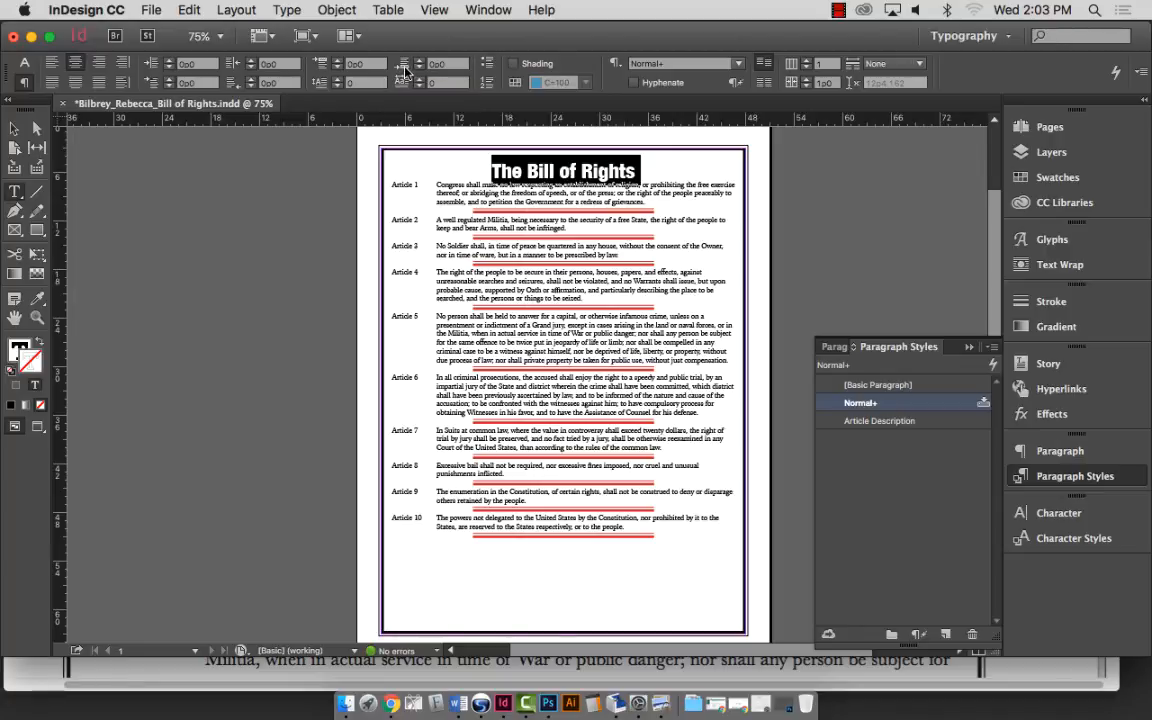
Raise the title's Space After in the Control panel step by step to 1p6.
left_click(419, 60)
left_click(419, 60)
left_click(419, 60)
left_click(419, 60)
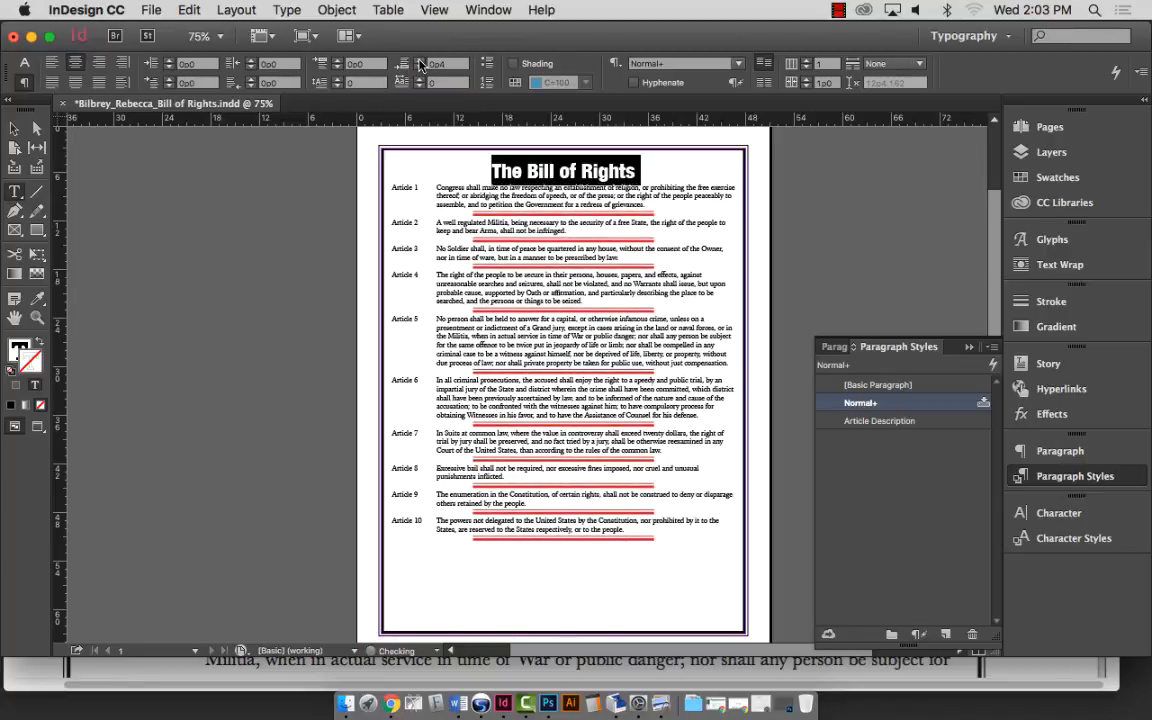
left_click(419, 60)
left_click(419, 60)
left_click(419, 60)
left_click(419, 60)
left_click(419, 60)
left_click(419, 60)
left_click(419, 60)
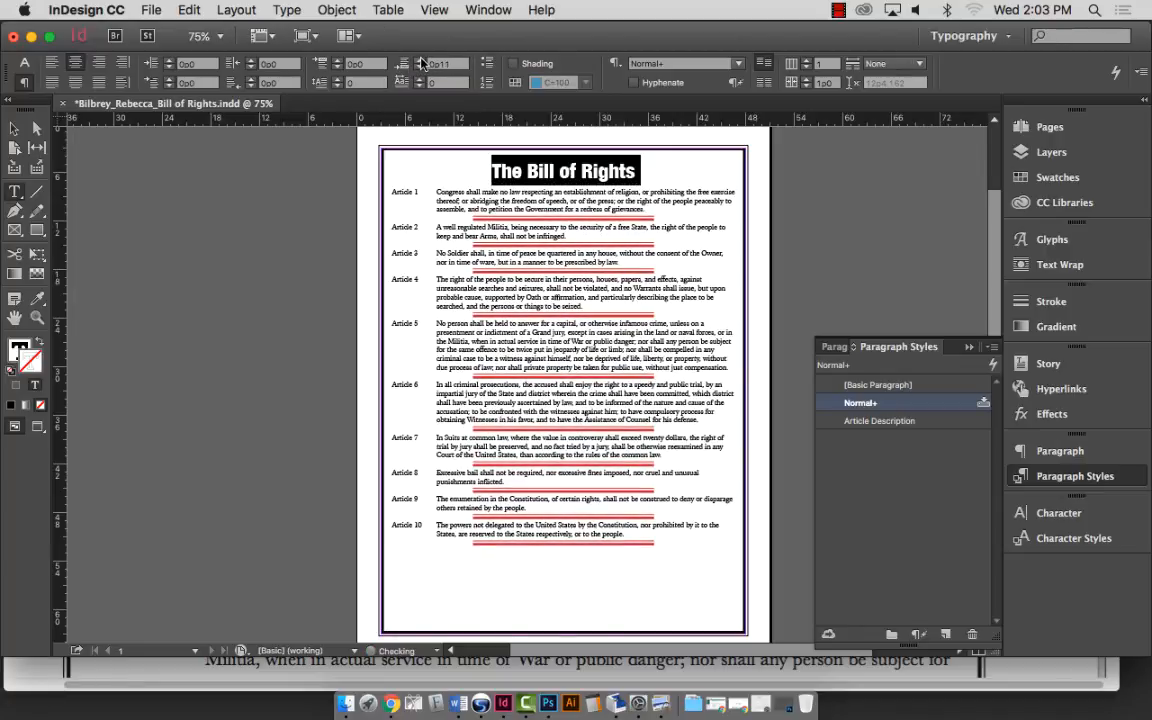
left_click(419, 60)
left_click(419, 60)
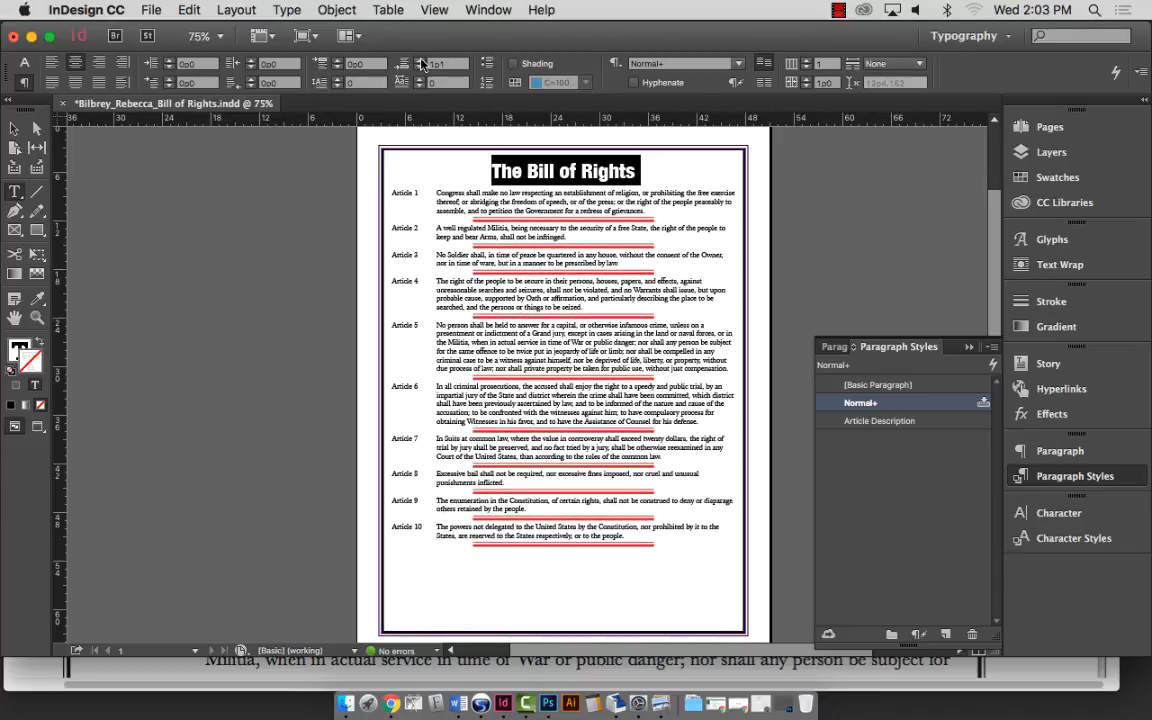
left_click(419, 60)
left_click(419, 60)
left_click(419, 60)
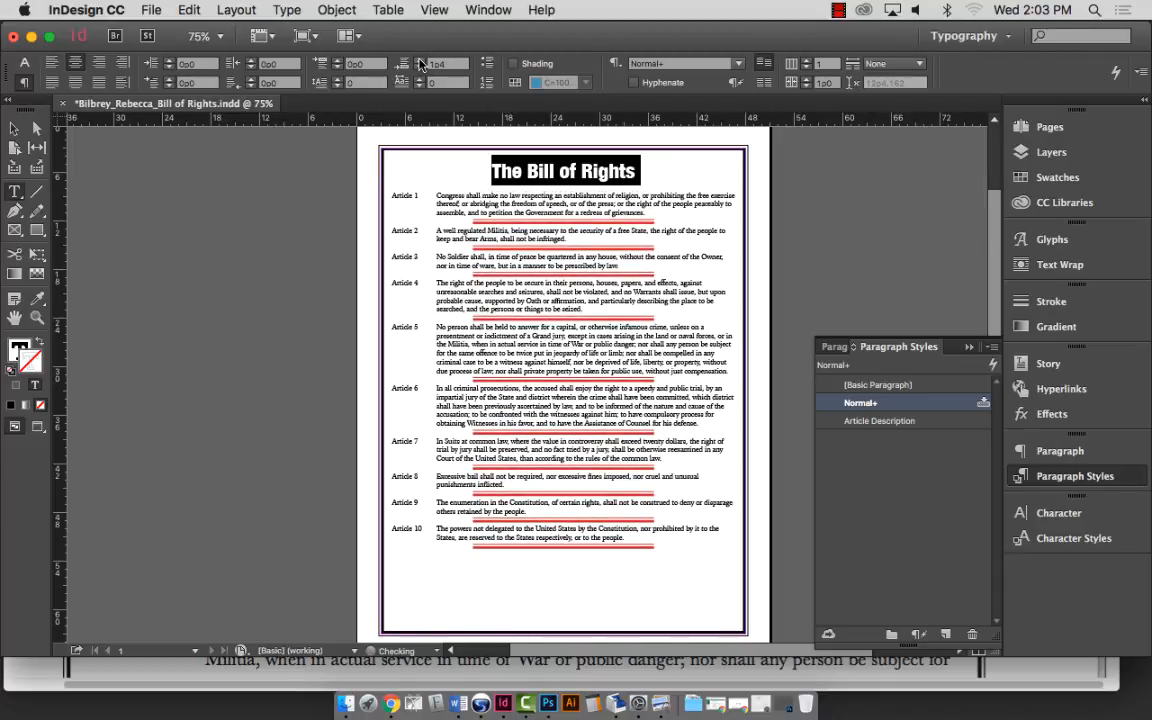
left_click(419, 60)
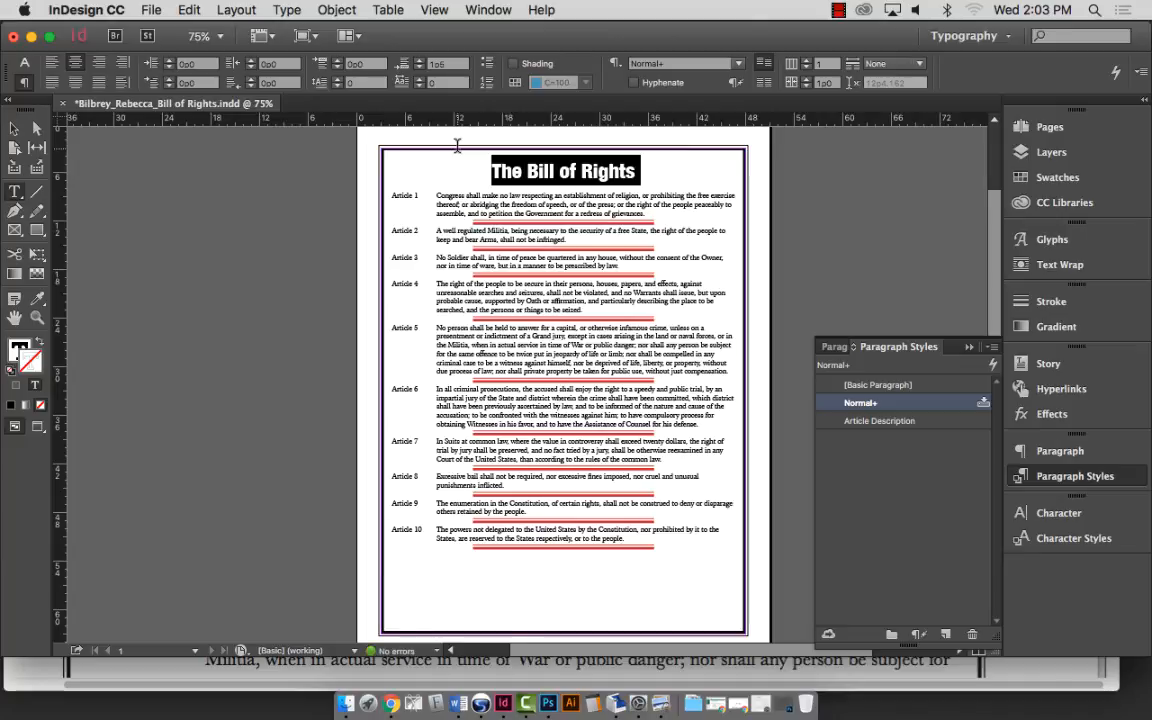
scroll(457, 146, "down", 3)
scroll(440, 200, "up", 3)
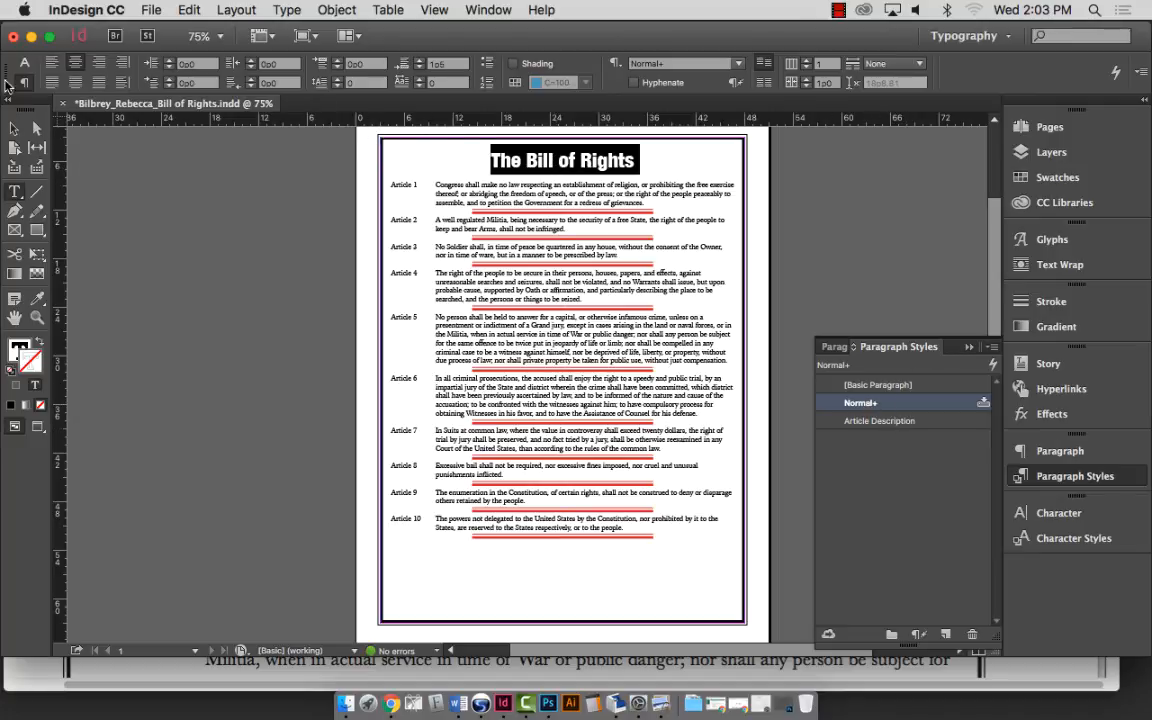
left_click(22, 84)
left_click(22, 84)
left_click(419, 67)
left_click(421, 61)
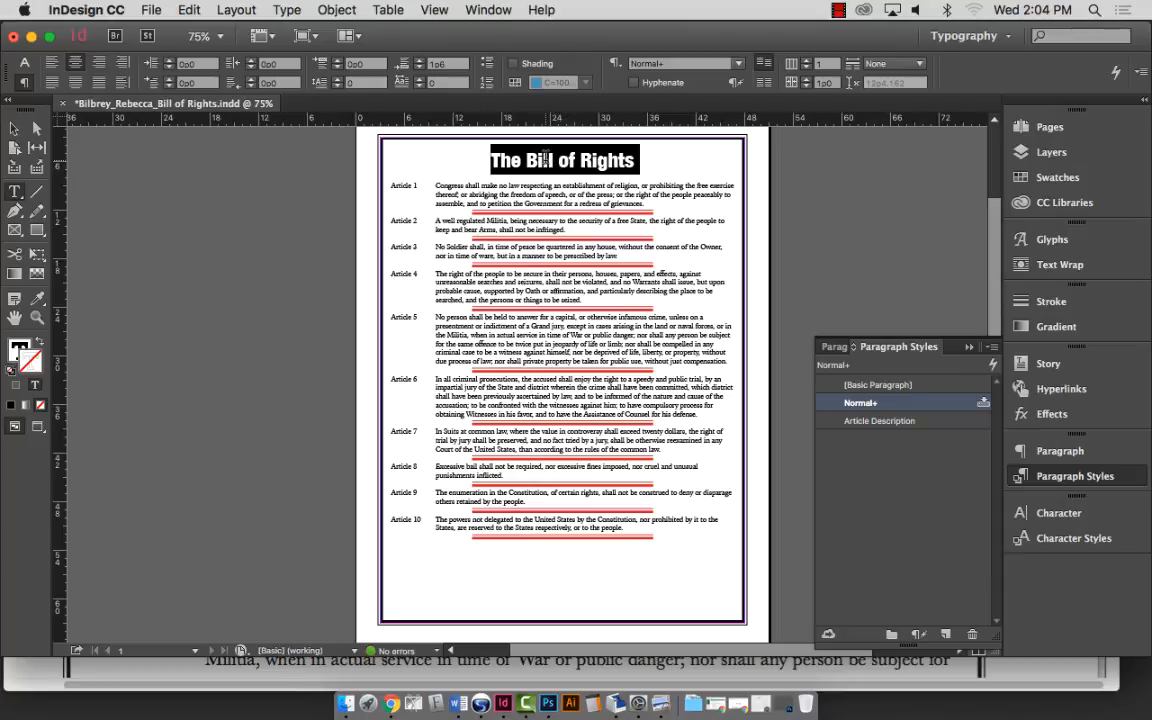
left_click(571, 162)
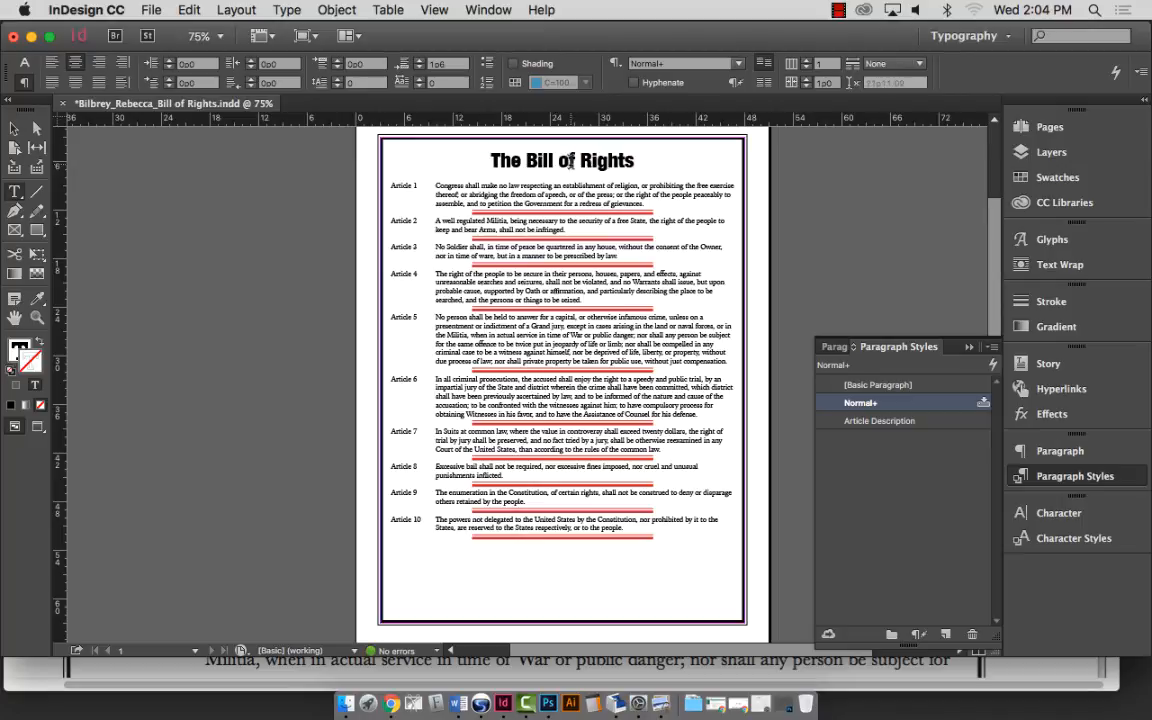
triple_click(571, 162)
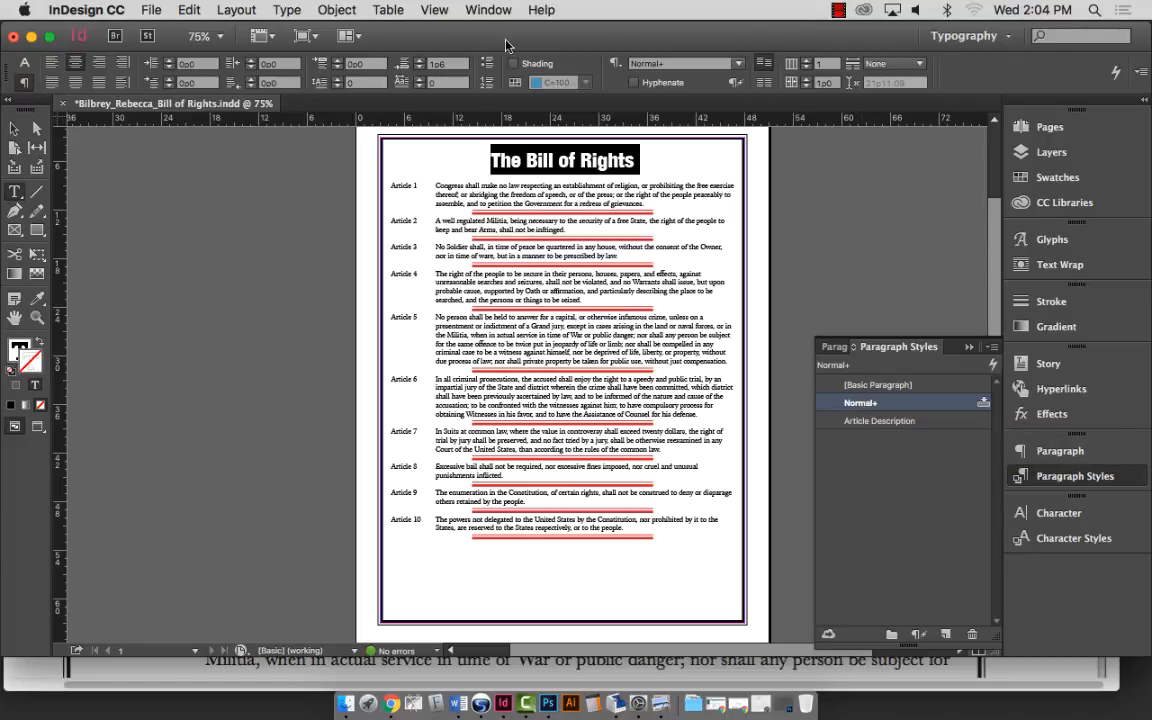
left_click(24, 65)
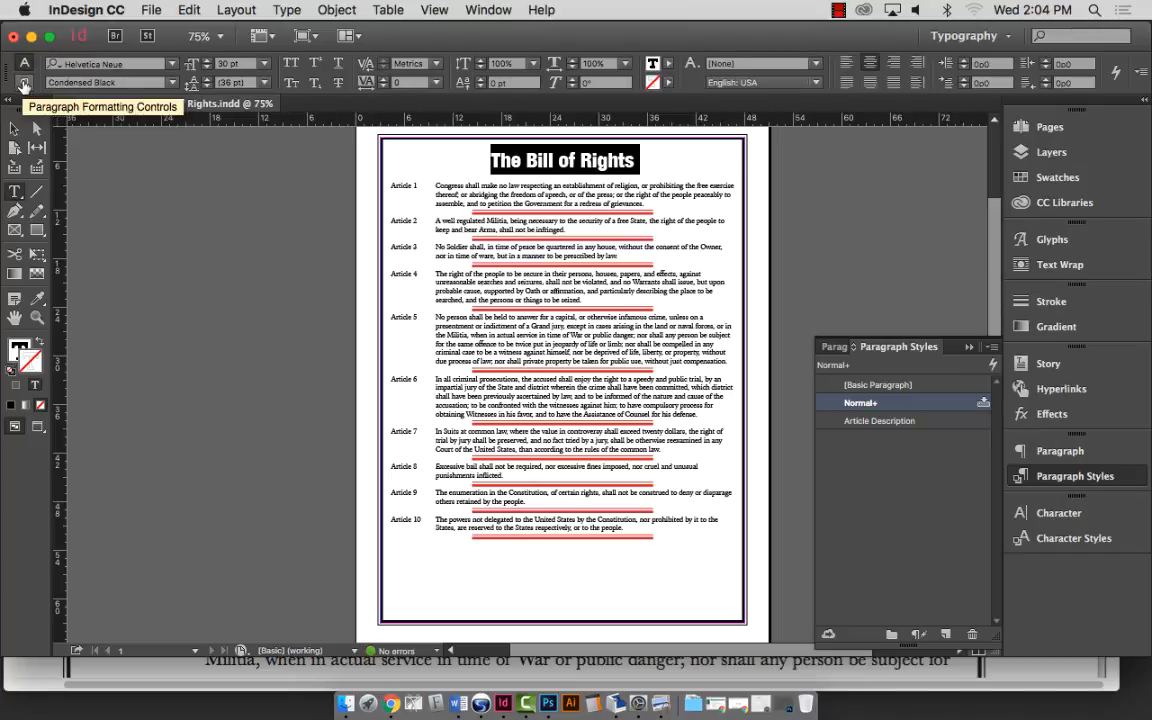
left_click(24, 84)
left_click(24, 65)
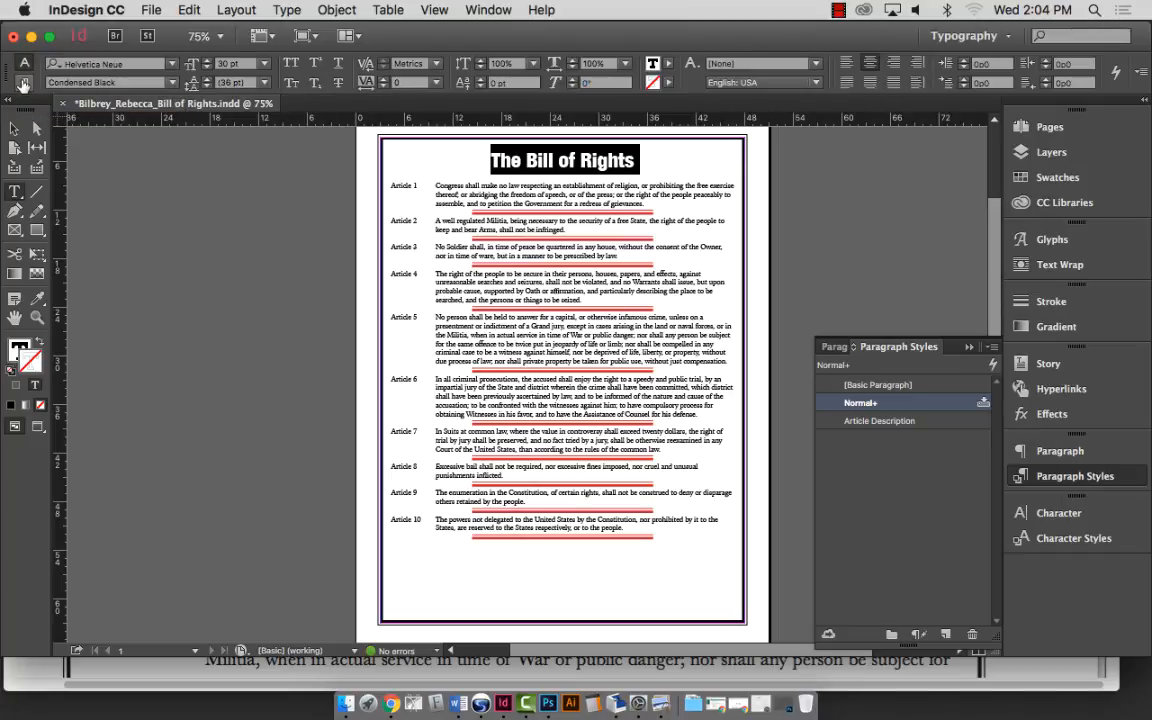
left_click(24, 84)
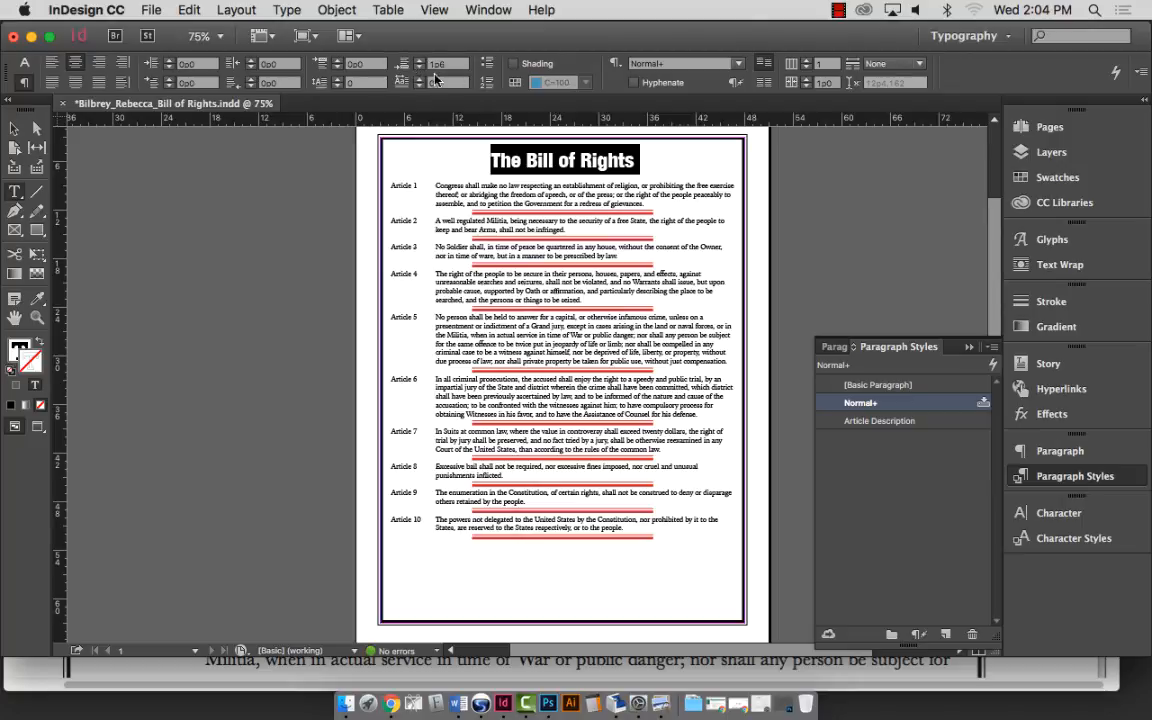
left_click(418, 61)
left_click(418, 61)
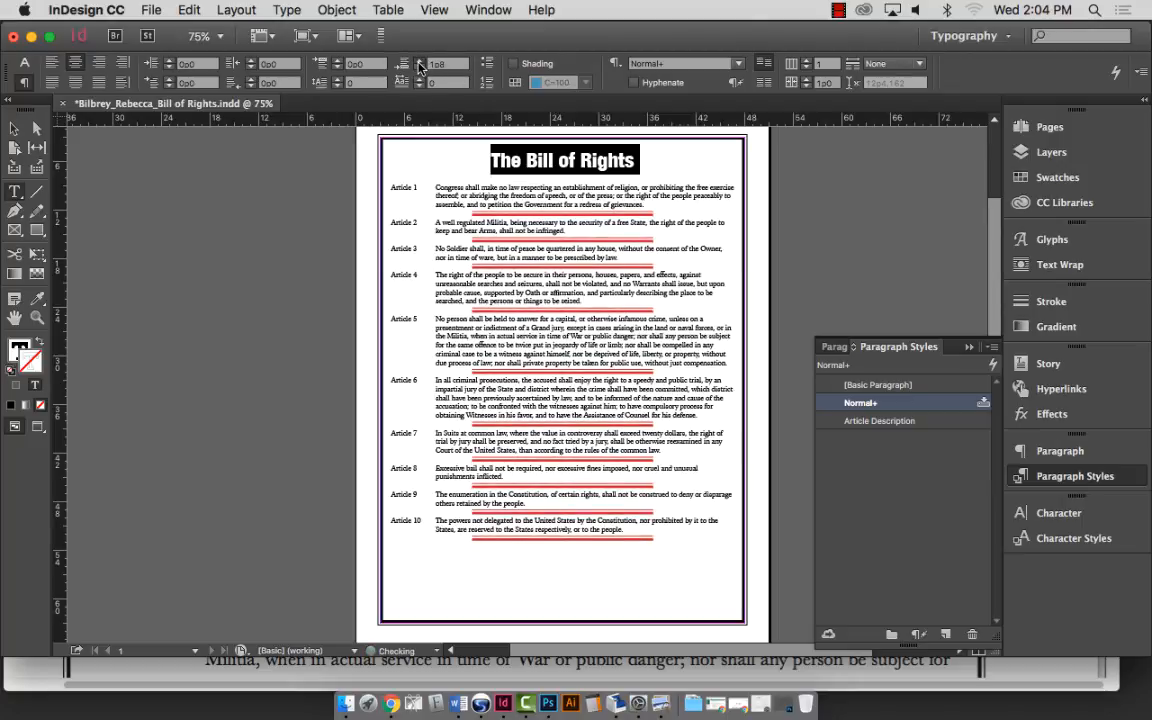
left_click(418, 61)
left_click(418, 61)
left_click(418, 61)
left_click(418, 61)
left_click(418, 61)
left_click(419, 63)
left_click(419, 63)
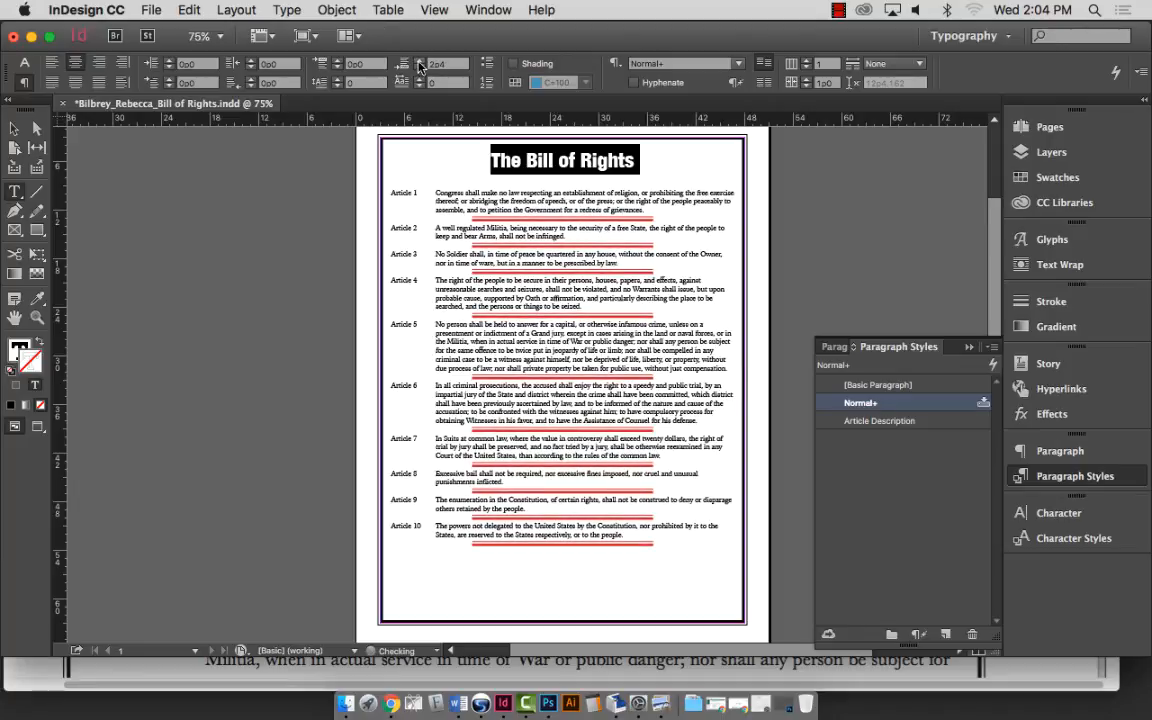
left_click(419, 63)
left_click(419, 63)
left_click(419, 63)
left_click(418, 68)
left_click(418, 68)
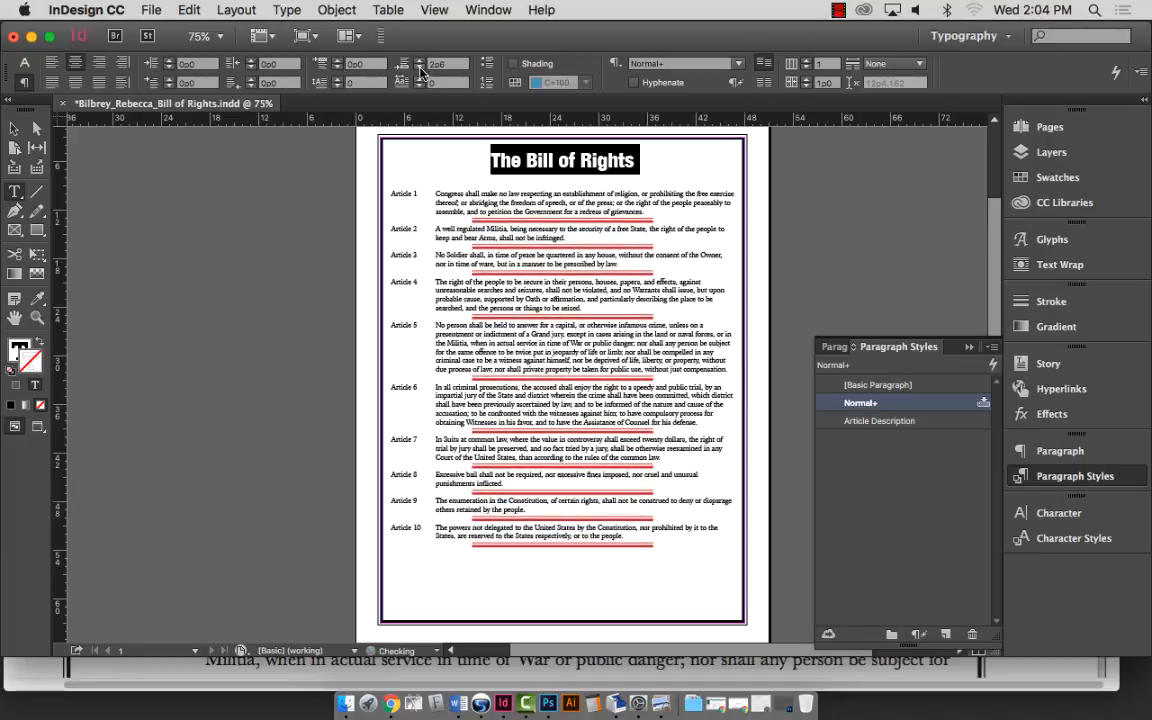
left_click(418, 68)
left_click(418, 68)
left_click(418, 68)
left_click(418, 68)
left_click(418, 68)
left_click(418, 68)
left_click(419, 68)
left_click(419, 68)
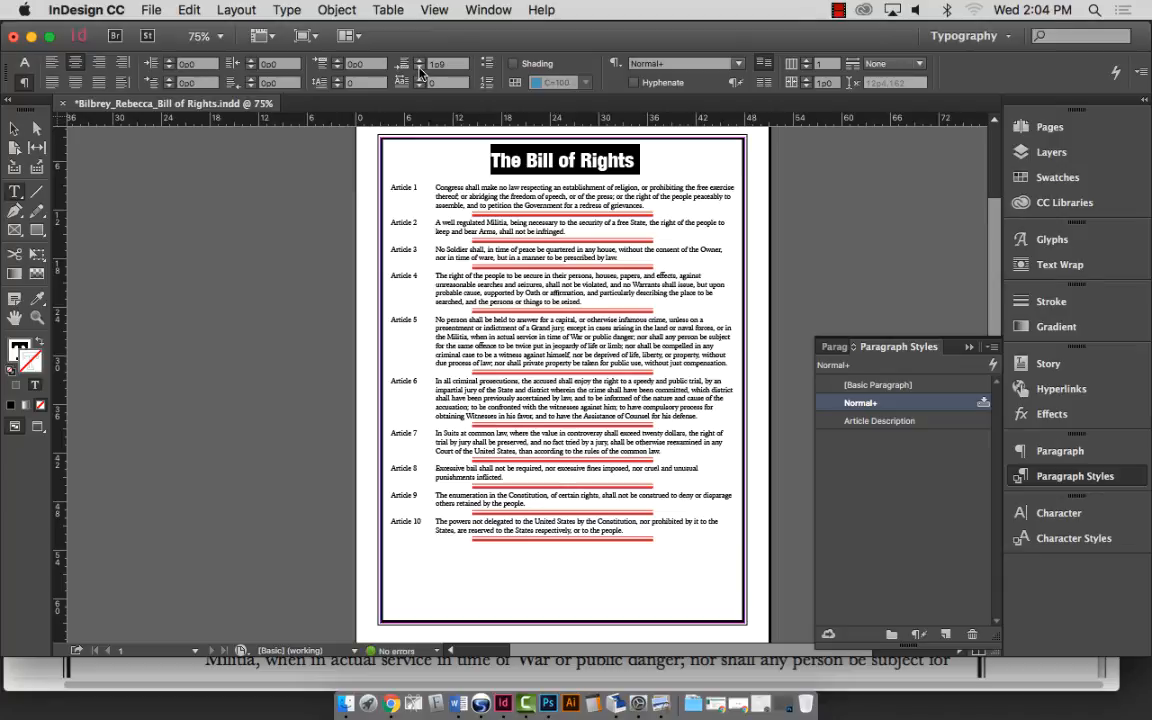
left_click(419, 68)
left_click(419, 68)
left_click(419, 68)
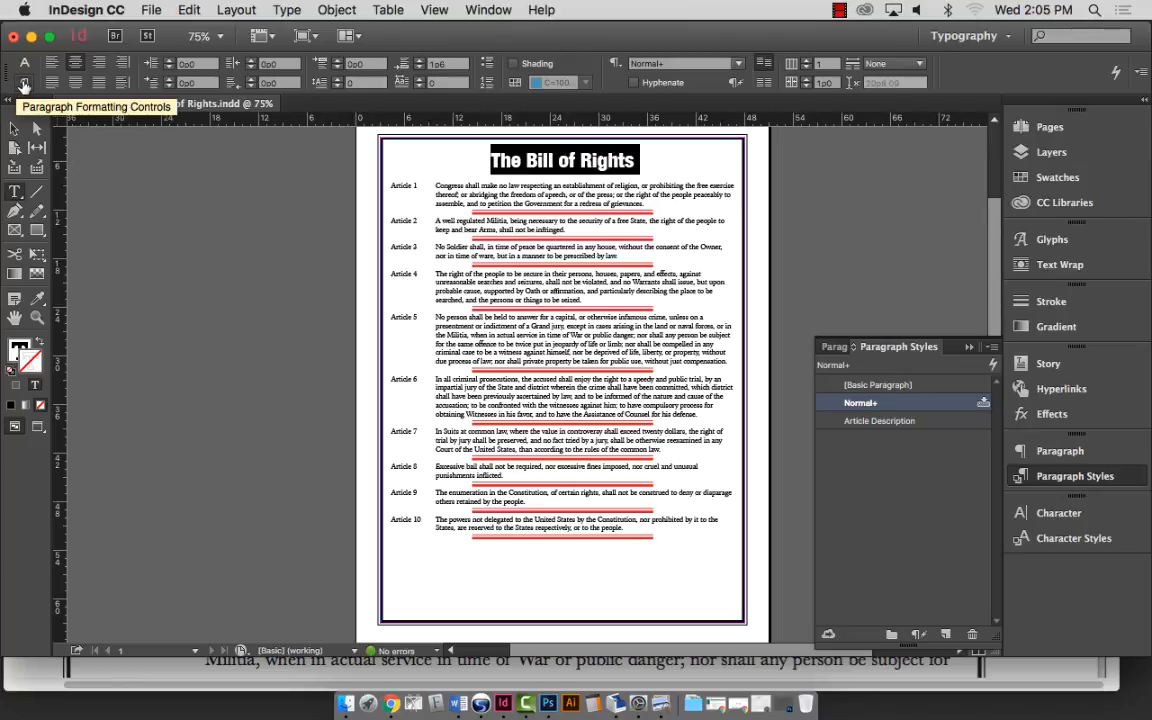
left_click(22, 72)
left_click(22, 83)
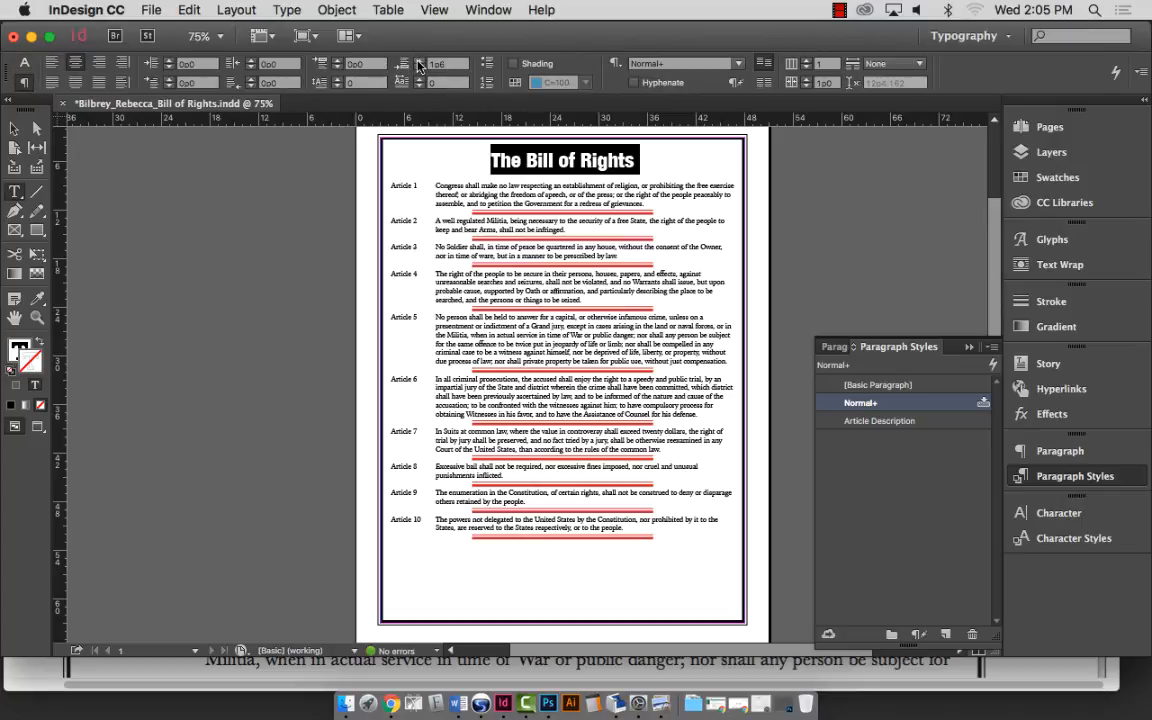
key("Up")
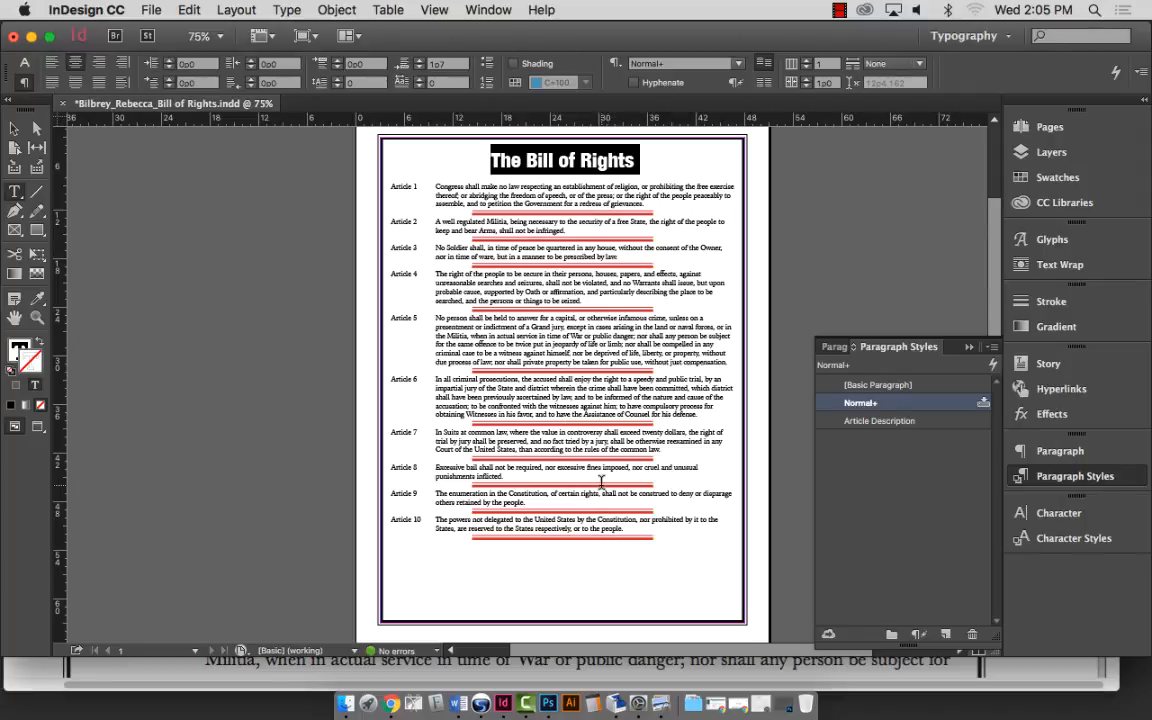
double_click(541, 160)
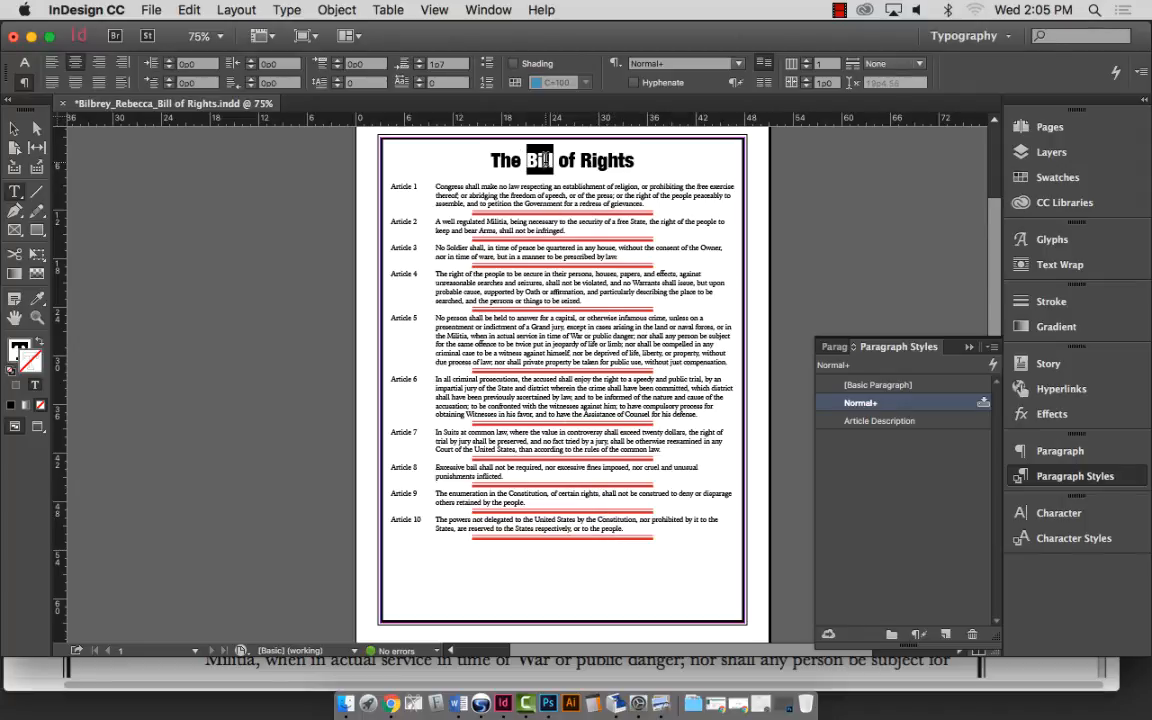
left_click(541, 160)
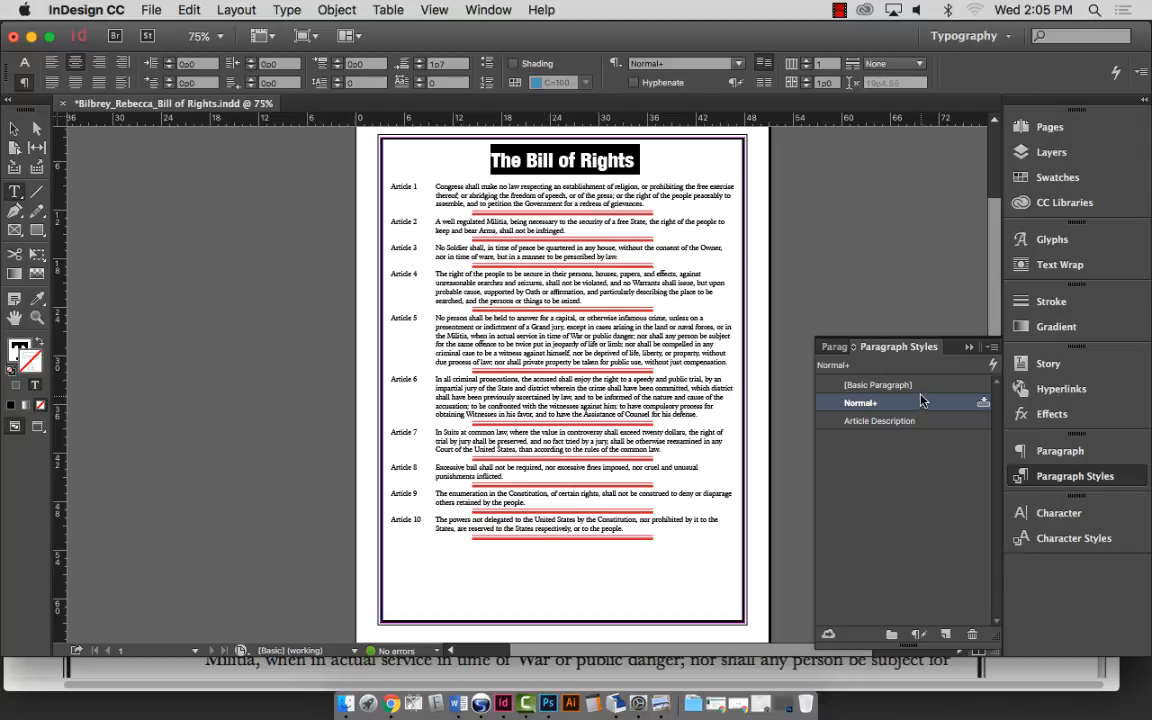
left_click(553, 160)
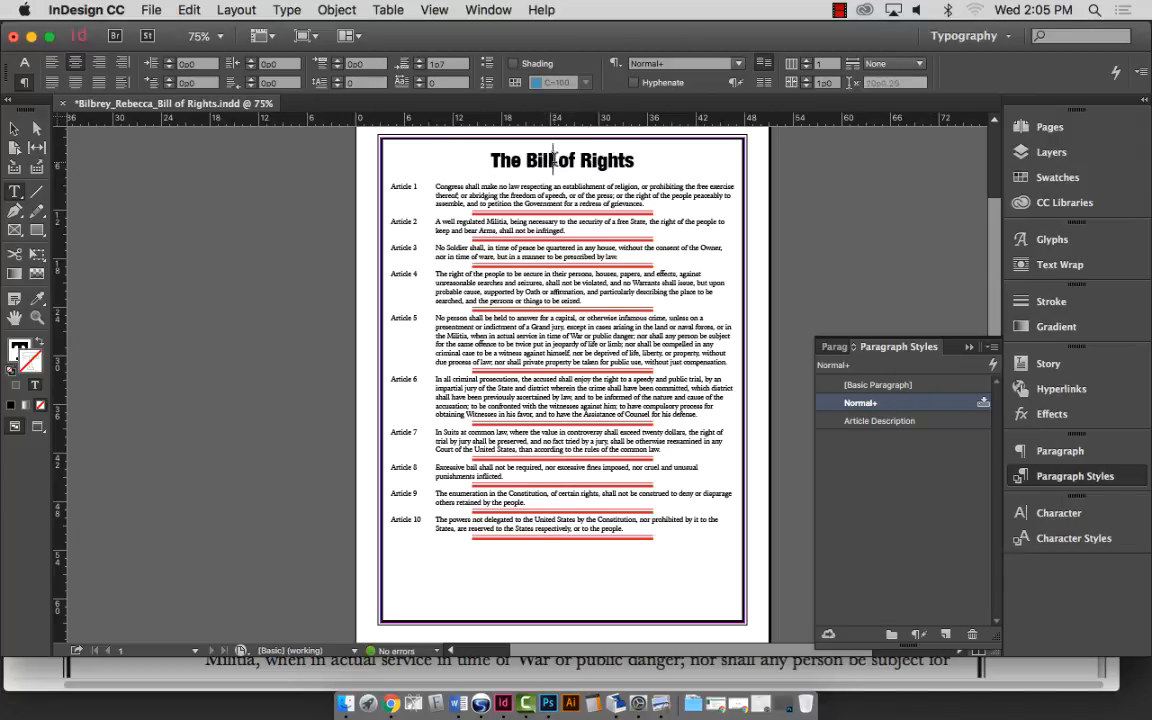
triple_click(553, 160)
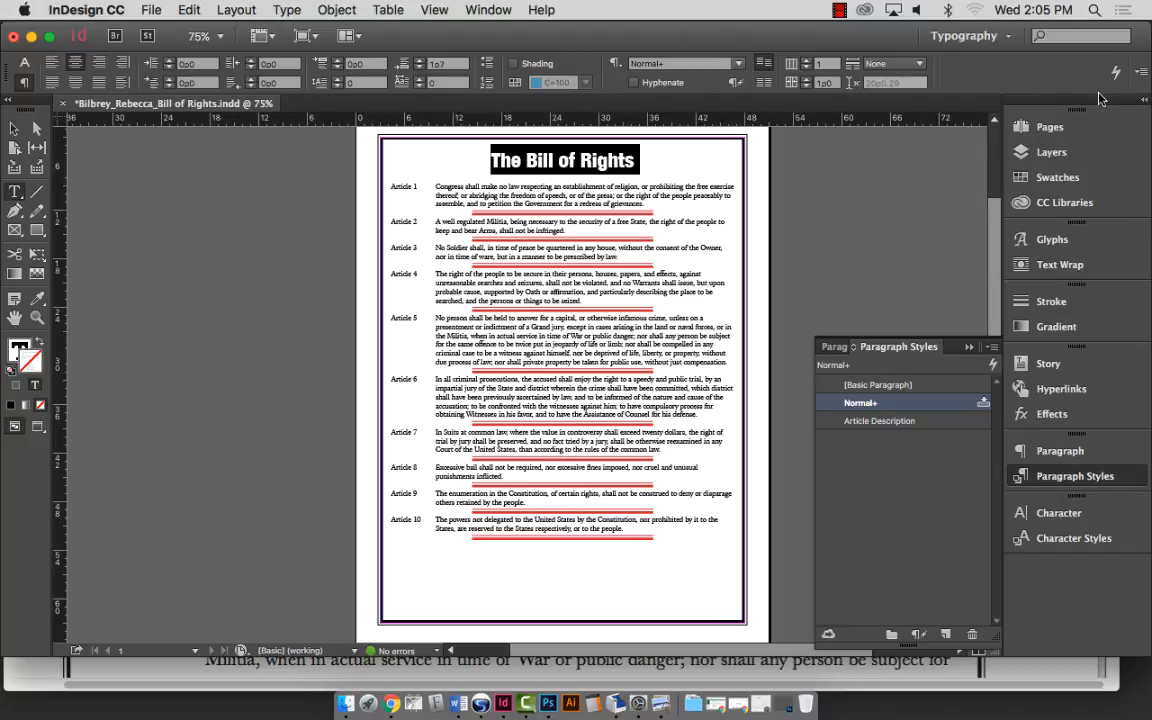
left_click(1143, 74)
mouse_move(1141, 78)
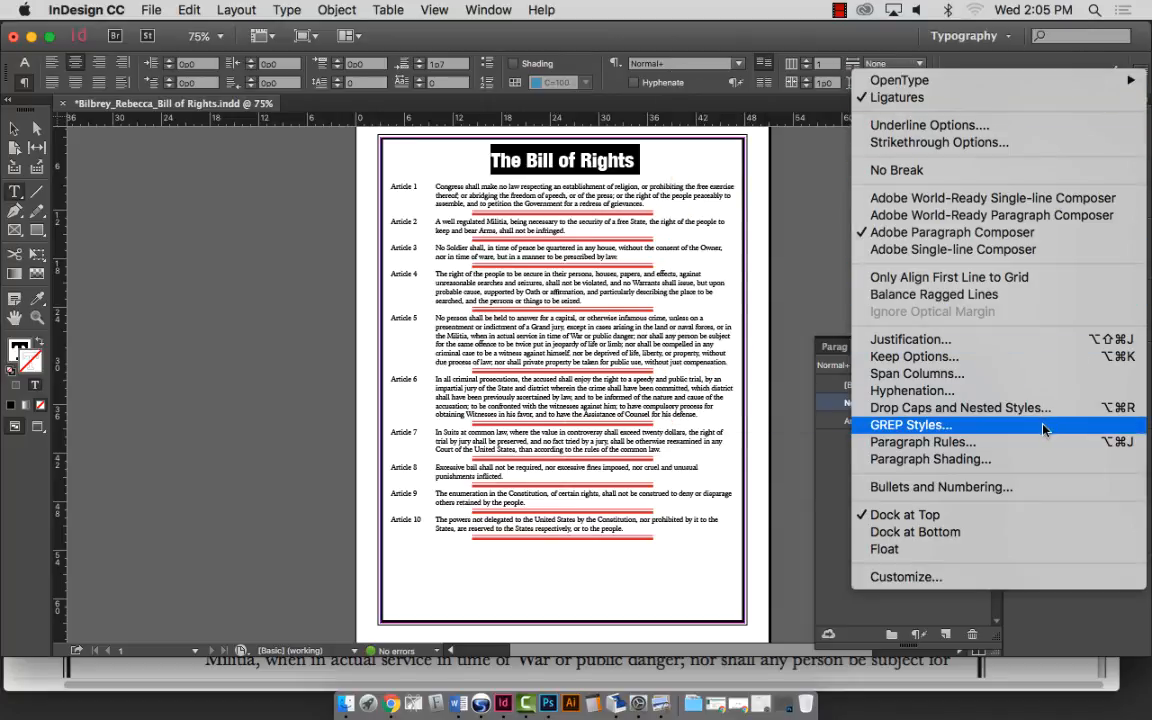
left_click(1034, 442)
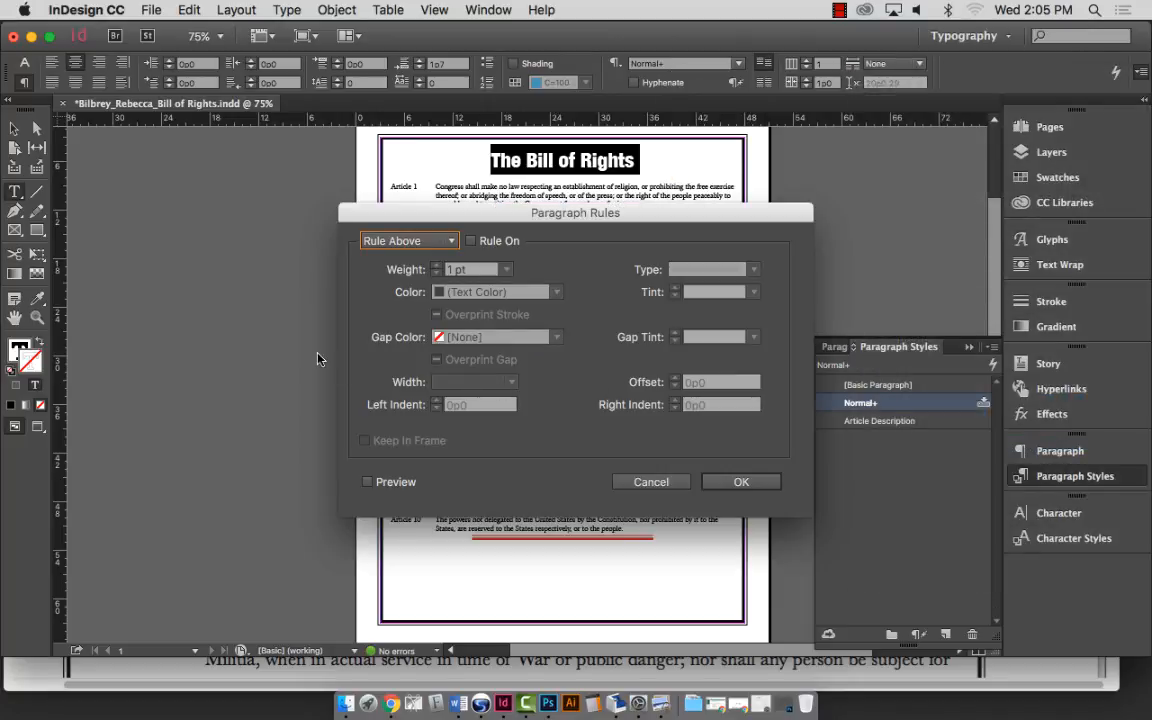
left_click(452, 241)
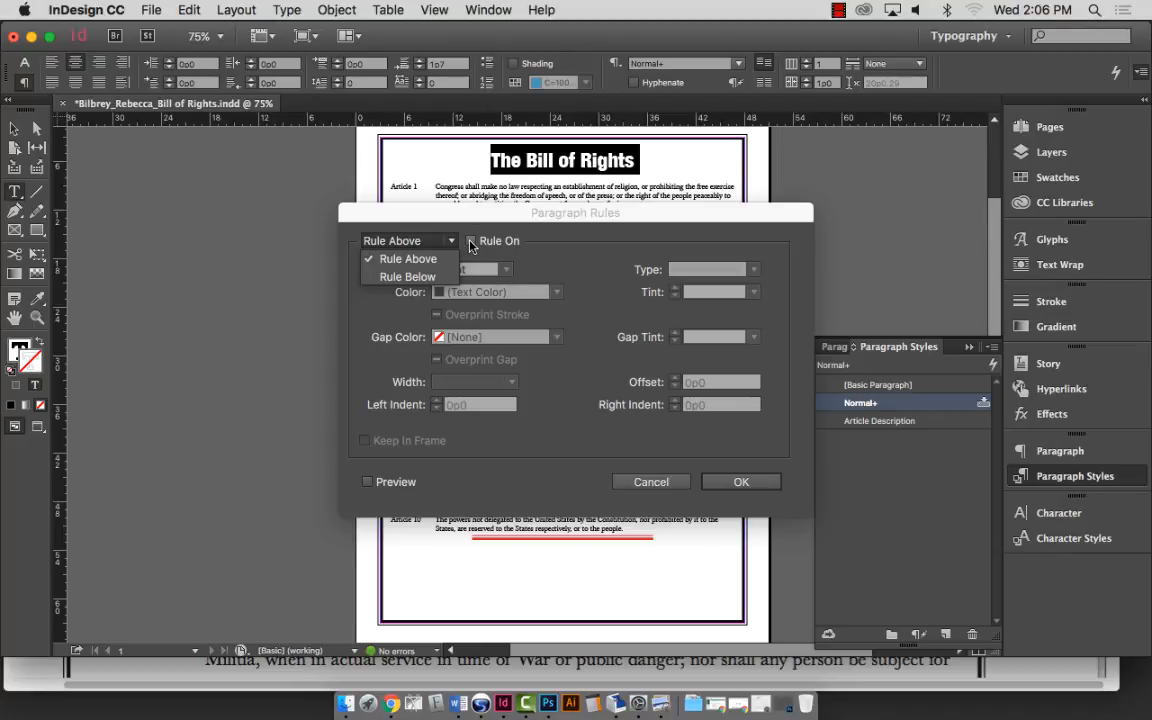
left_click(476, 222)
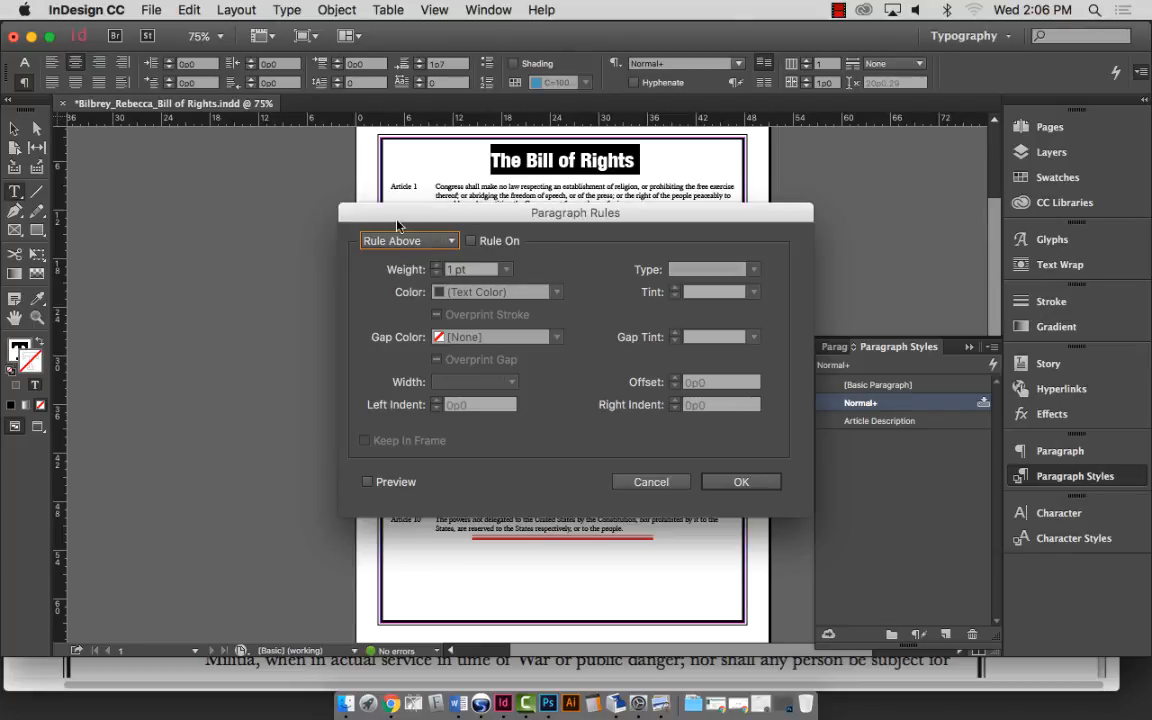
left_click(740, 482)
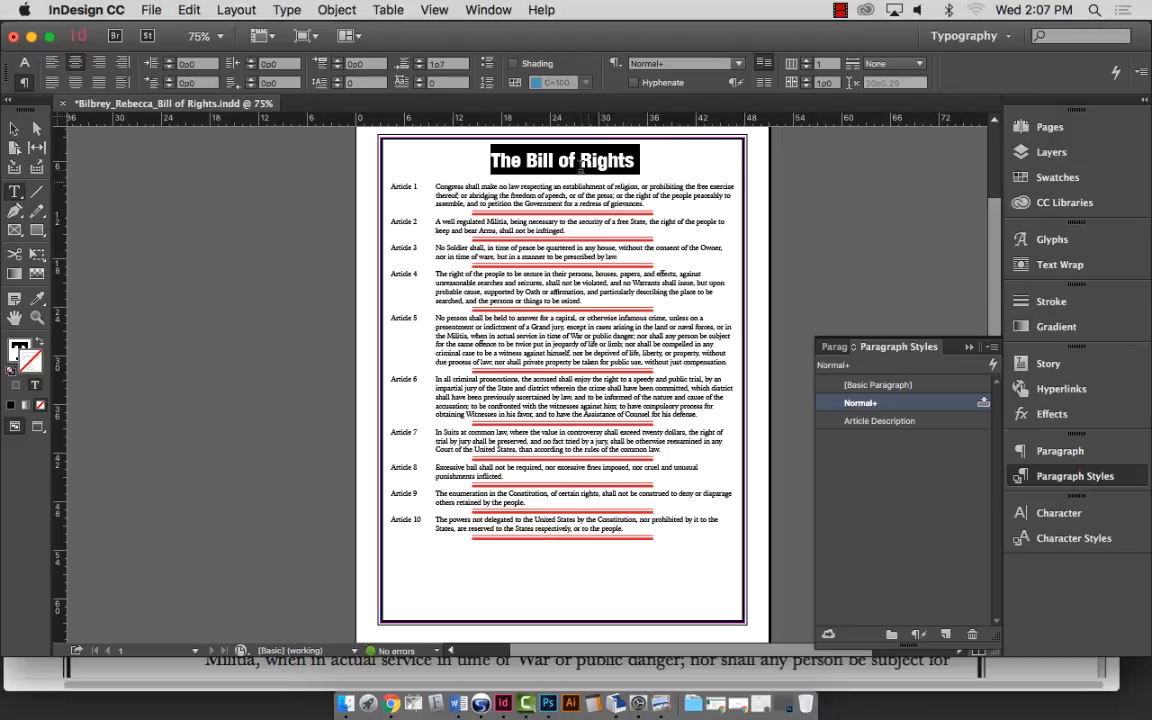
Select the Article 1 paragraph and open the Article Description style's options.
left_click(575, 185)
triple_click(567, 195)
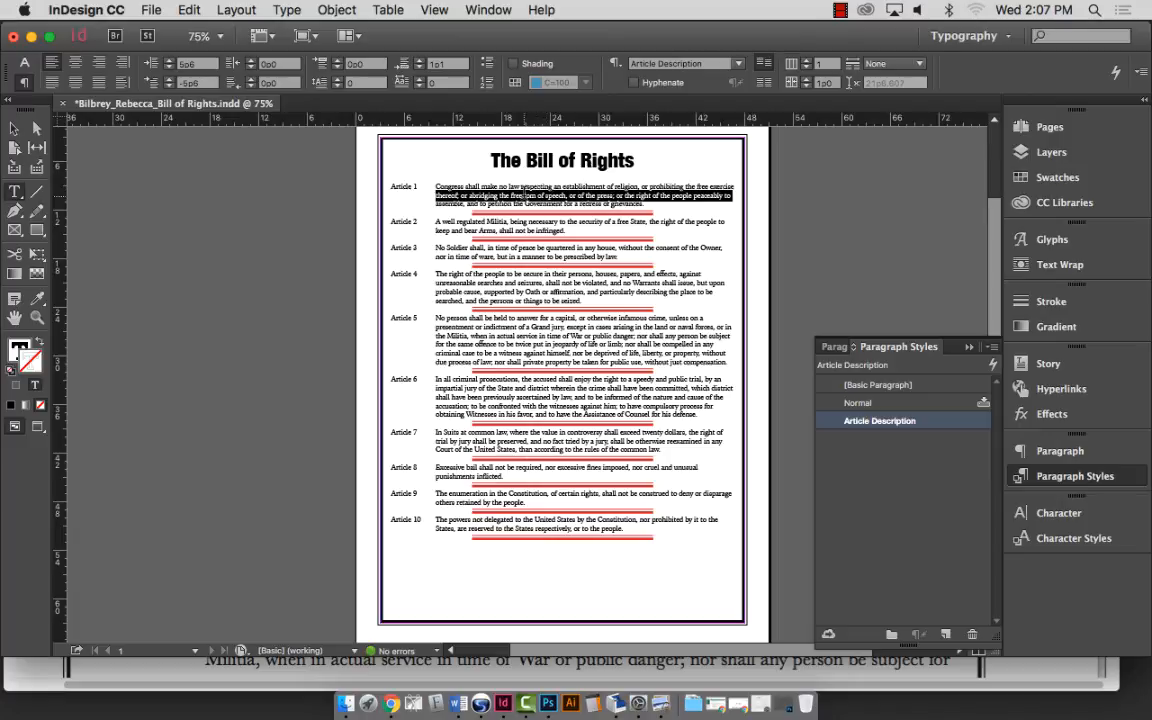
left_click(522, 191)
triple_click(522, 191)
double_click(525, 195)
double_click(525, 195)
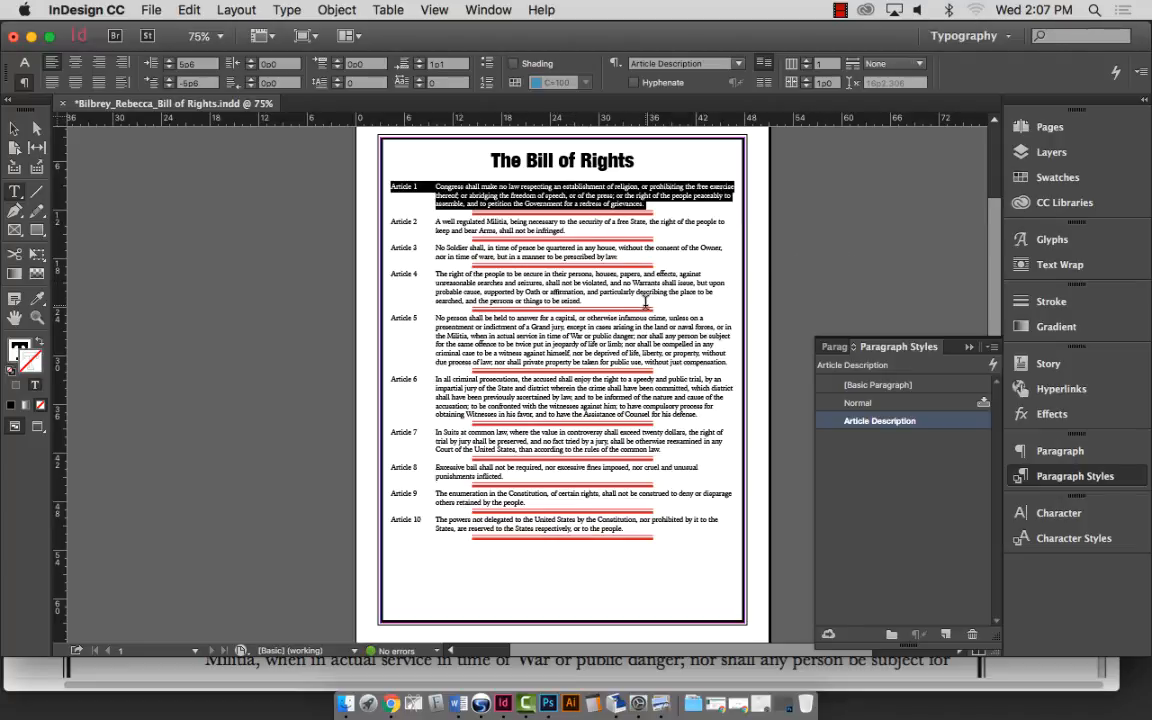
double_click(873, 424)
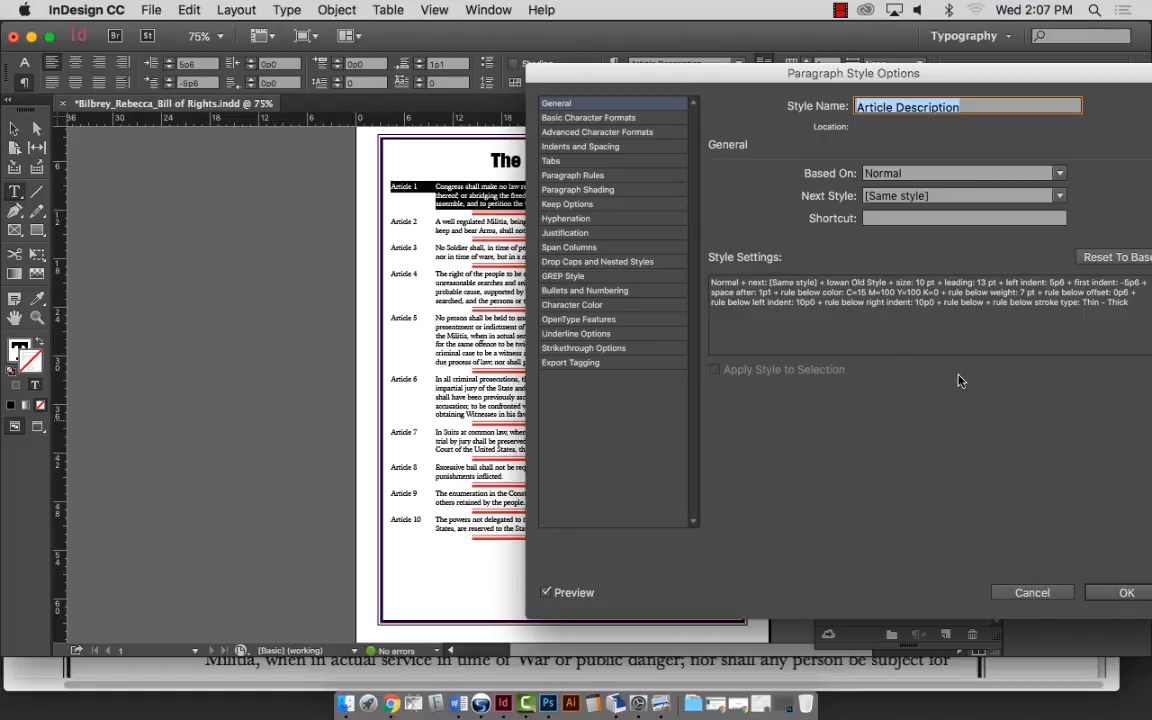
Cancel the Article Description style options, leave text editing, and adjust the page view.
left_click(1032, 592)
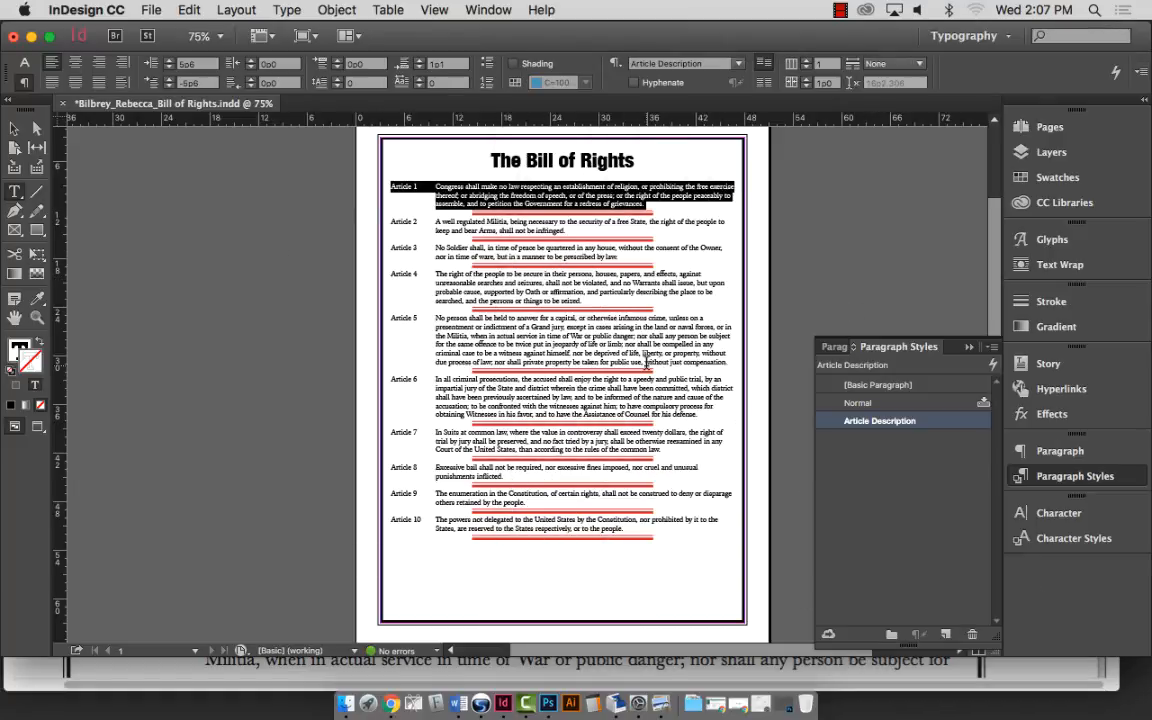
key("Escape")
scroll(646, 357, "down", 1)
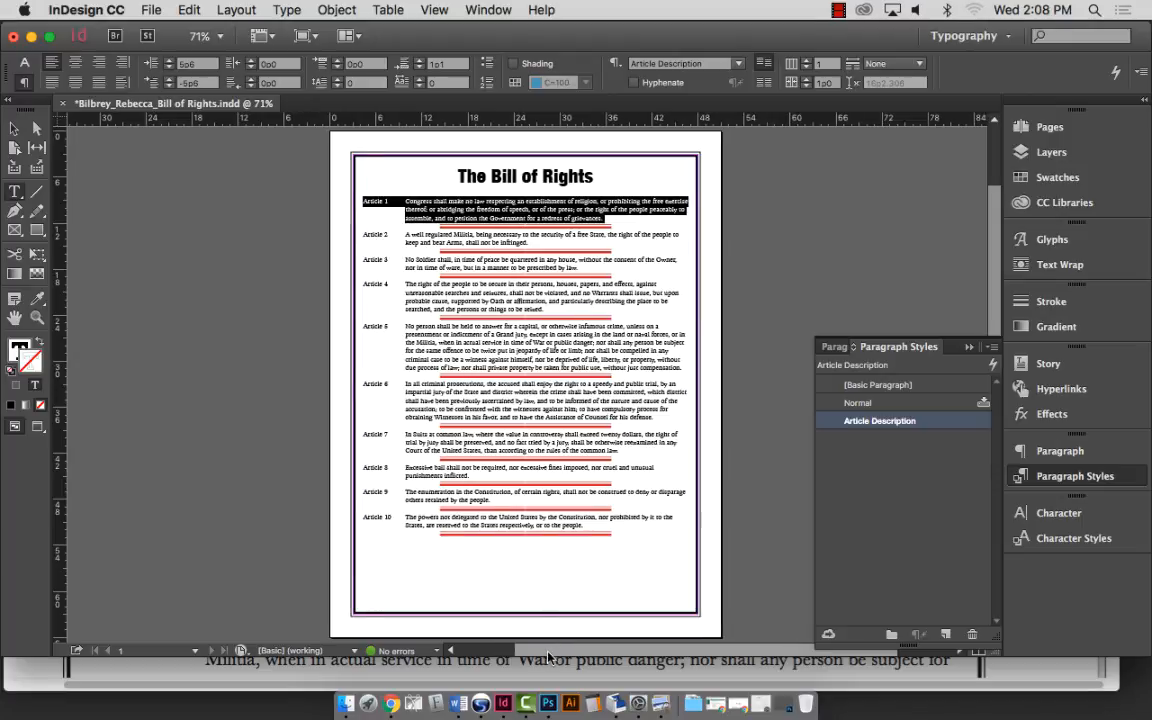
scroll(585, 650, "right", 3)
scroll(585, 650, "right", 2)
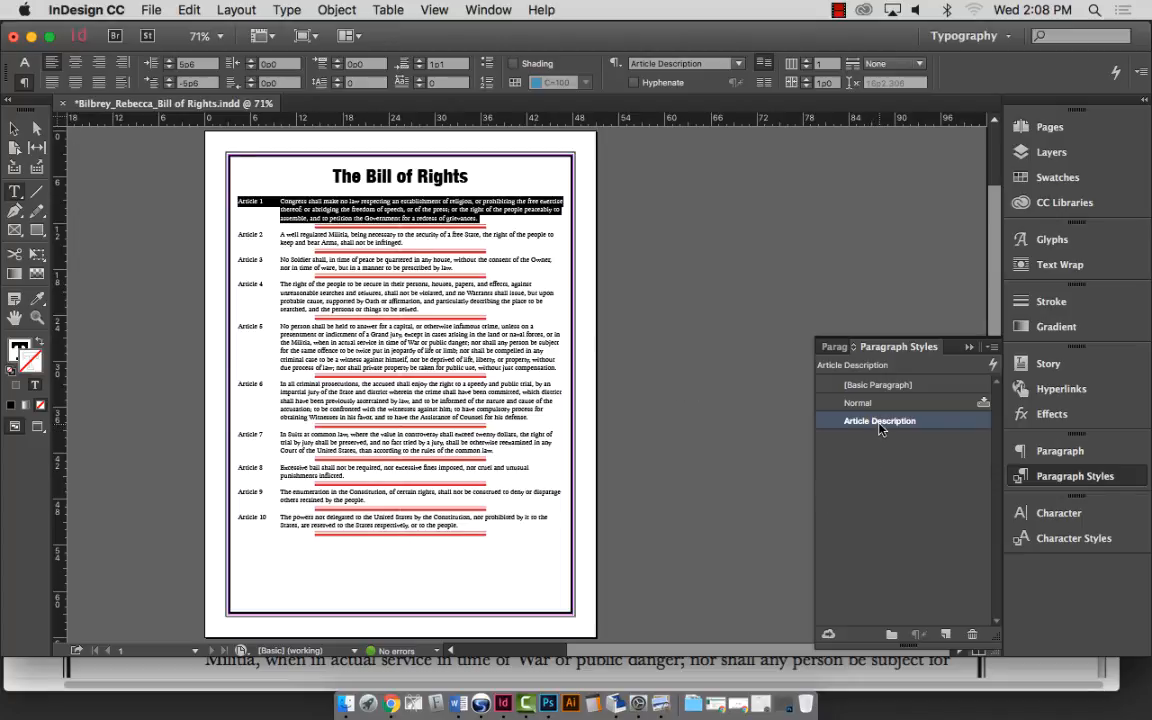
Reopen the Article Description style options at the Indents and Spacing panel.
left_click(340, 209)
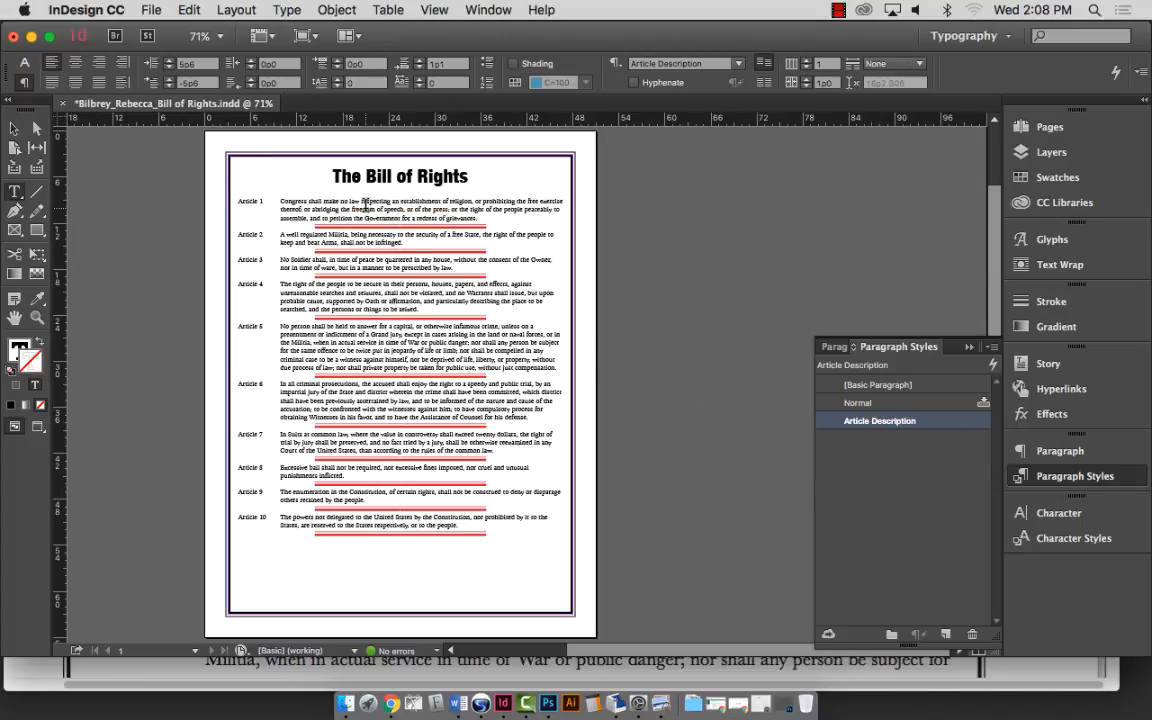
left_click_drag(340, 209, 366, 218)
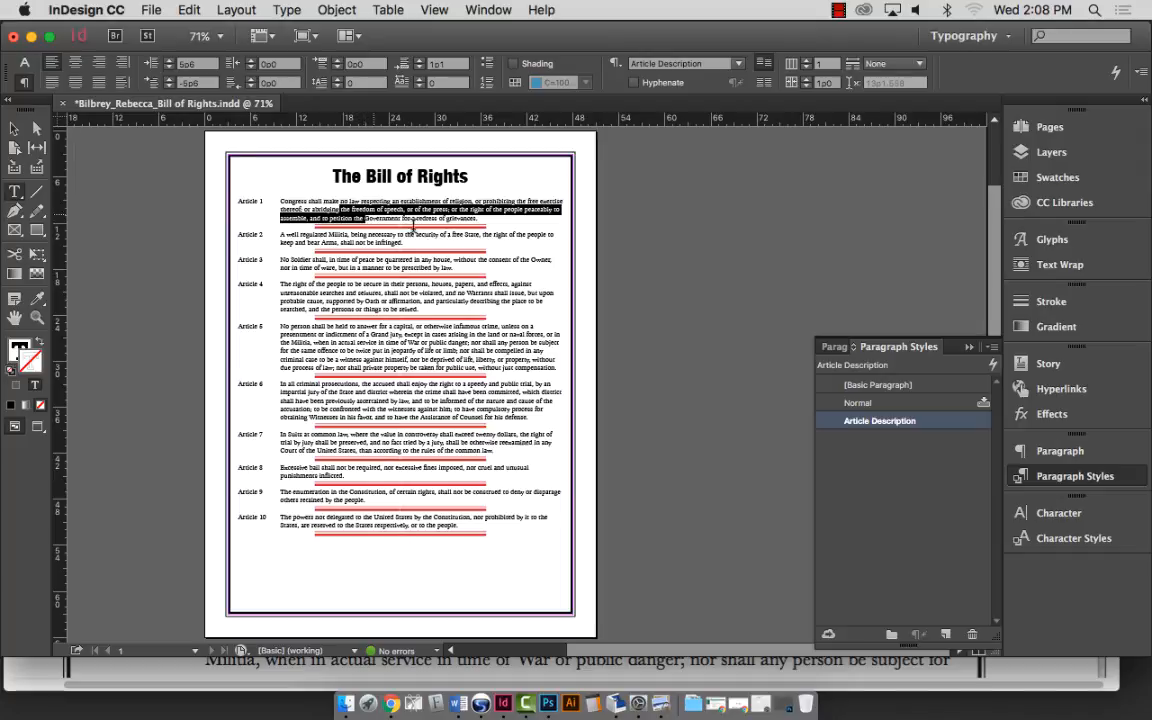
double_click(895, 424)
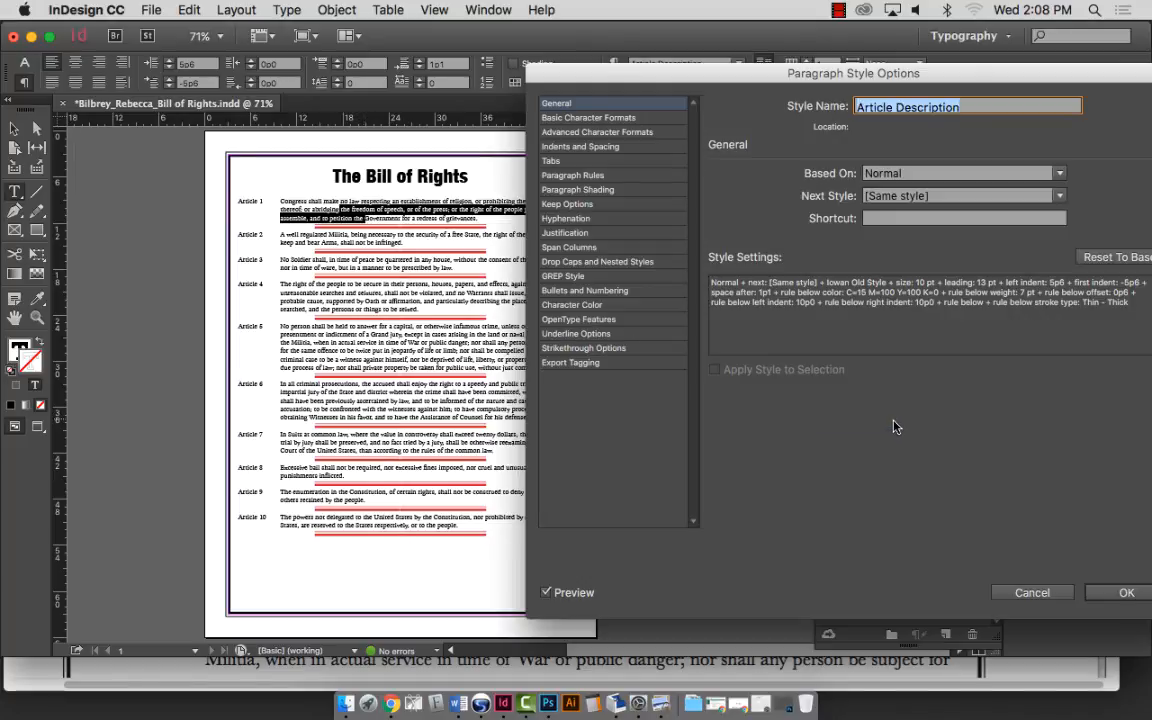
left_click_drag(695, 127, 742, 127)
left_click(625, 189)
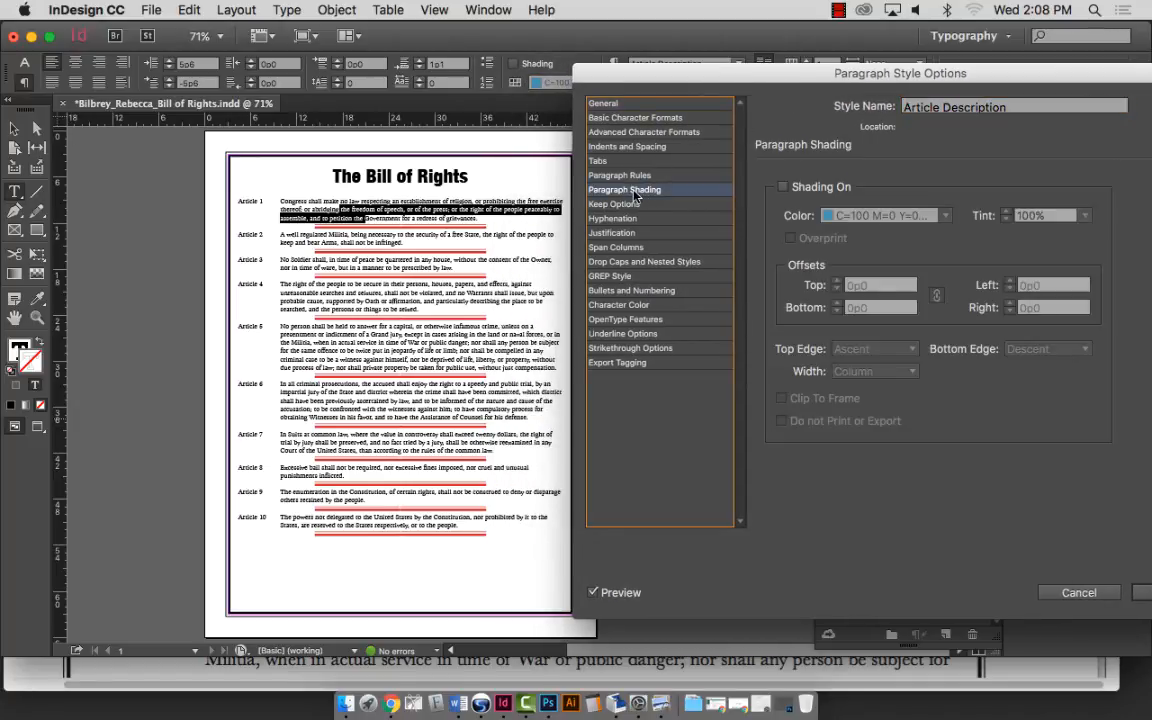
left_click(638, 176)
left_click(627, 146)
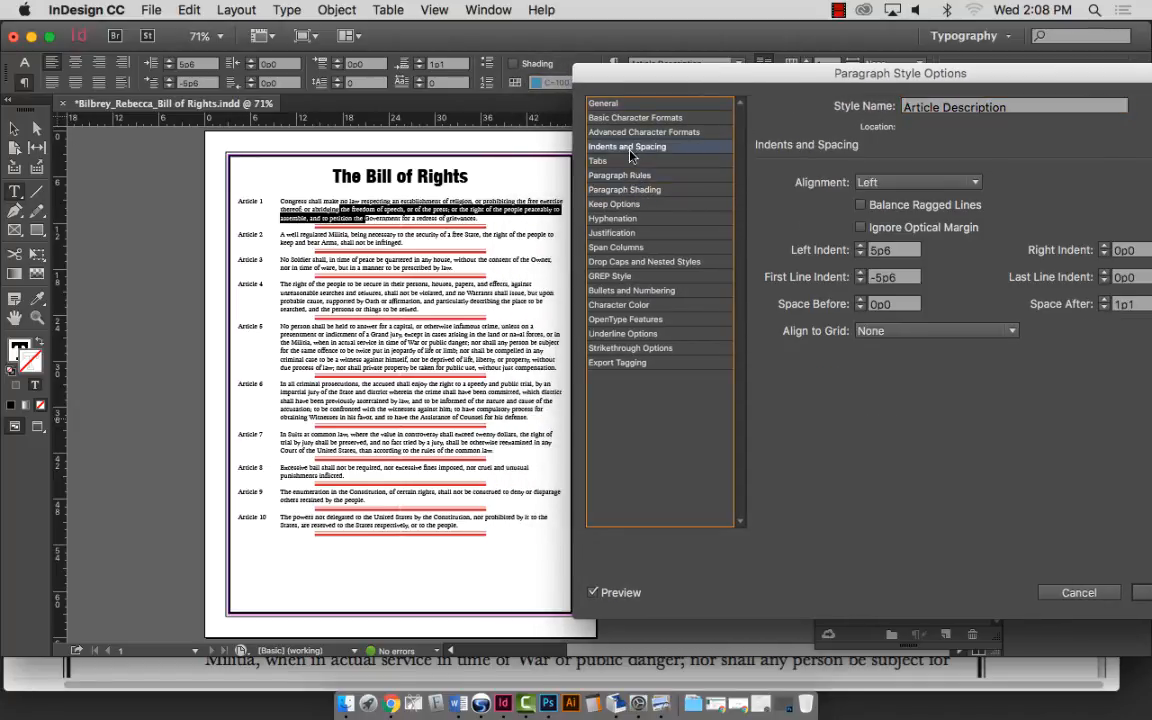
Raise the style's Space After for each article to 2p2.
left_click(1103, 301)
left_click(1103, 301)
left_click(1103, 301)
left_click(1103, 301)
left_click(1103, 301)
left_click(1103, 300)
left_click(1103, 300)
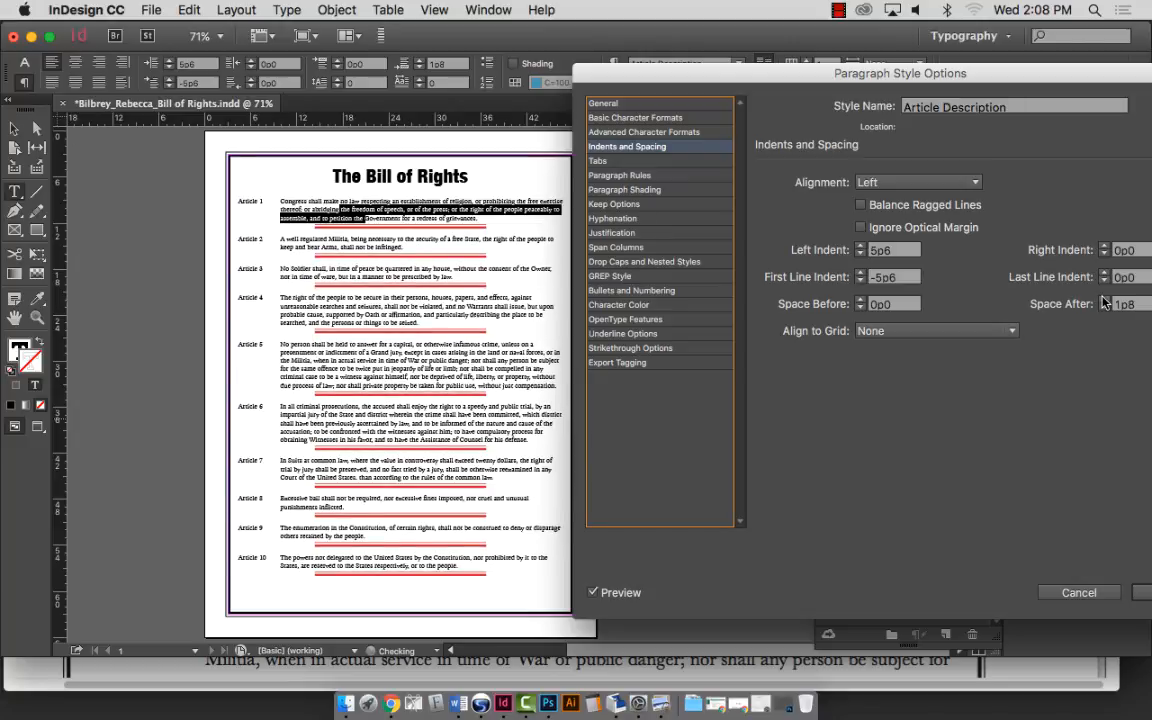
left_click(1103, 300)
left_click(1103, 300)
left_click(1103, 300)
left_click(1103, 300)
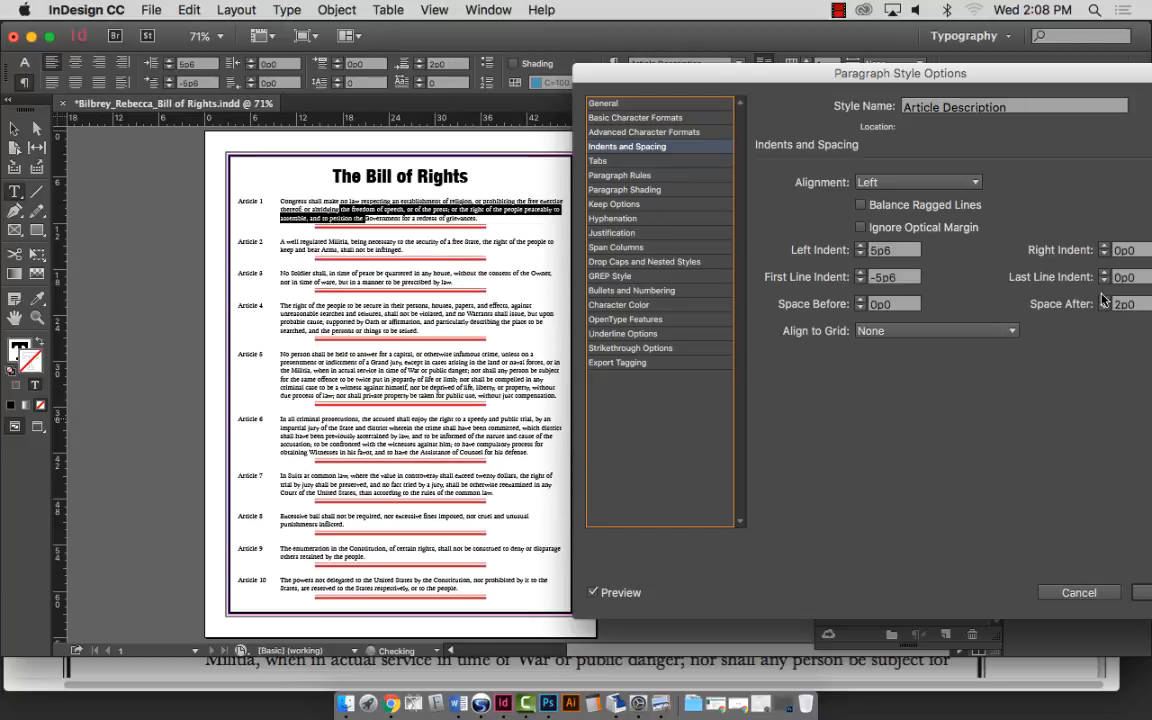
left_click(1103, 300)
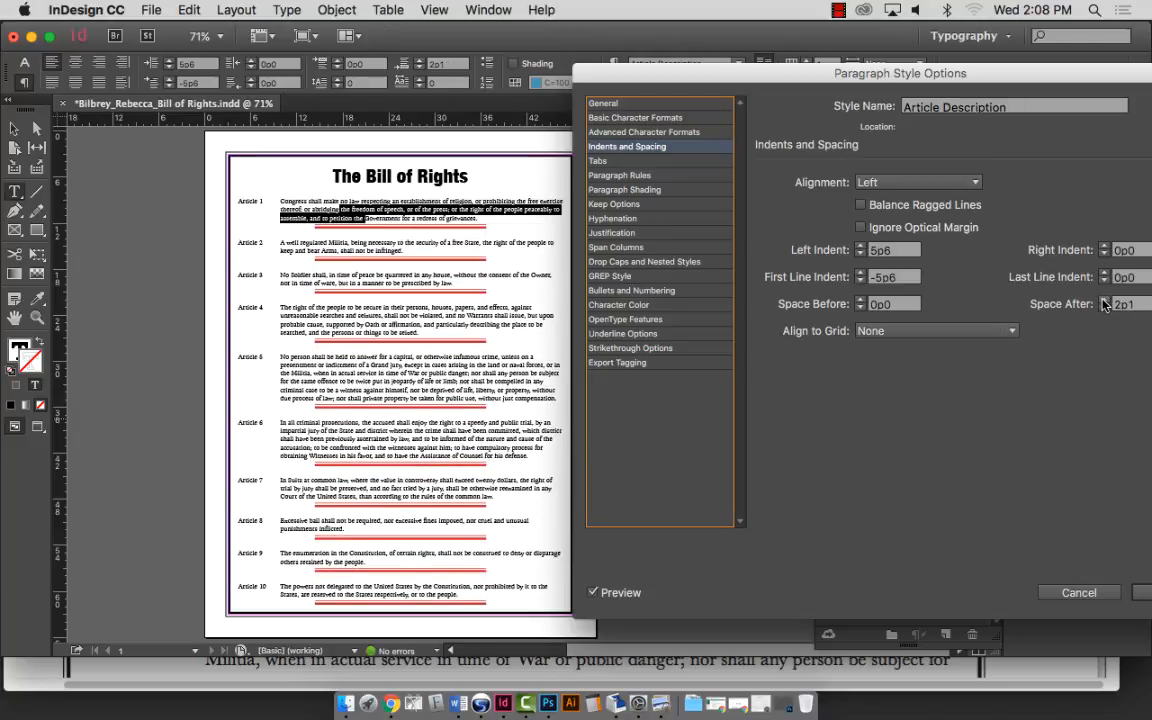
left_click(1103, 301)
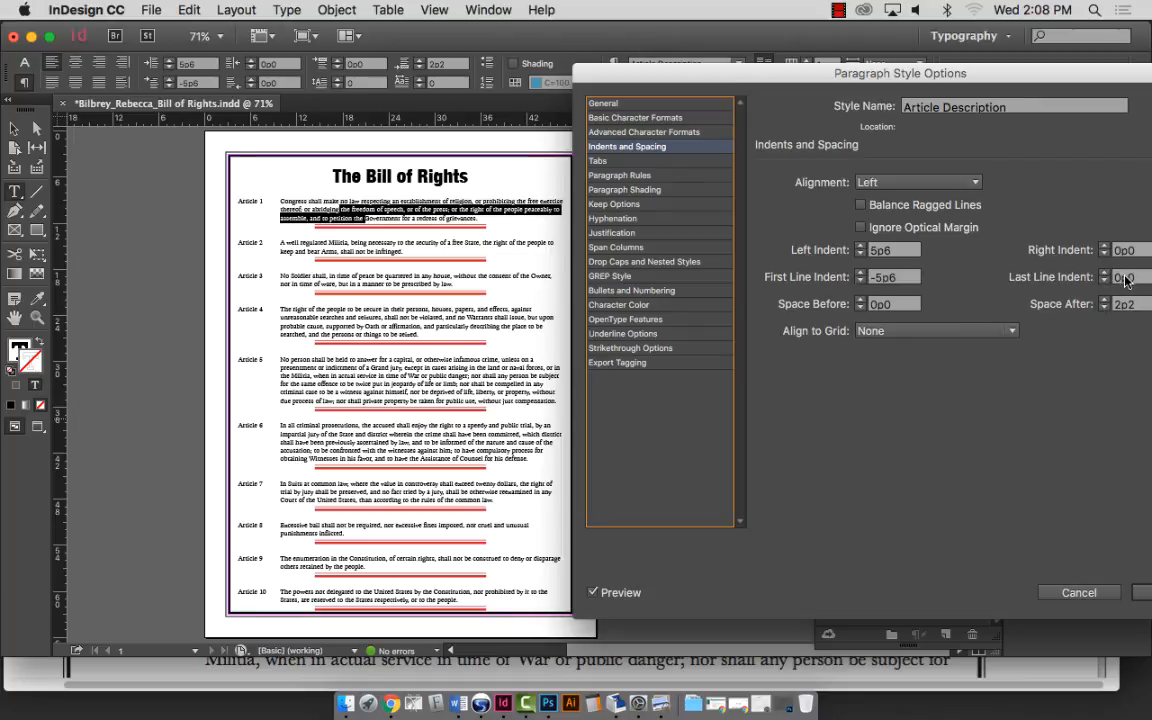
Set the Article Description rule-below offset to 1p2 and confirm the style with OK.
left_click(619, 176)
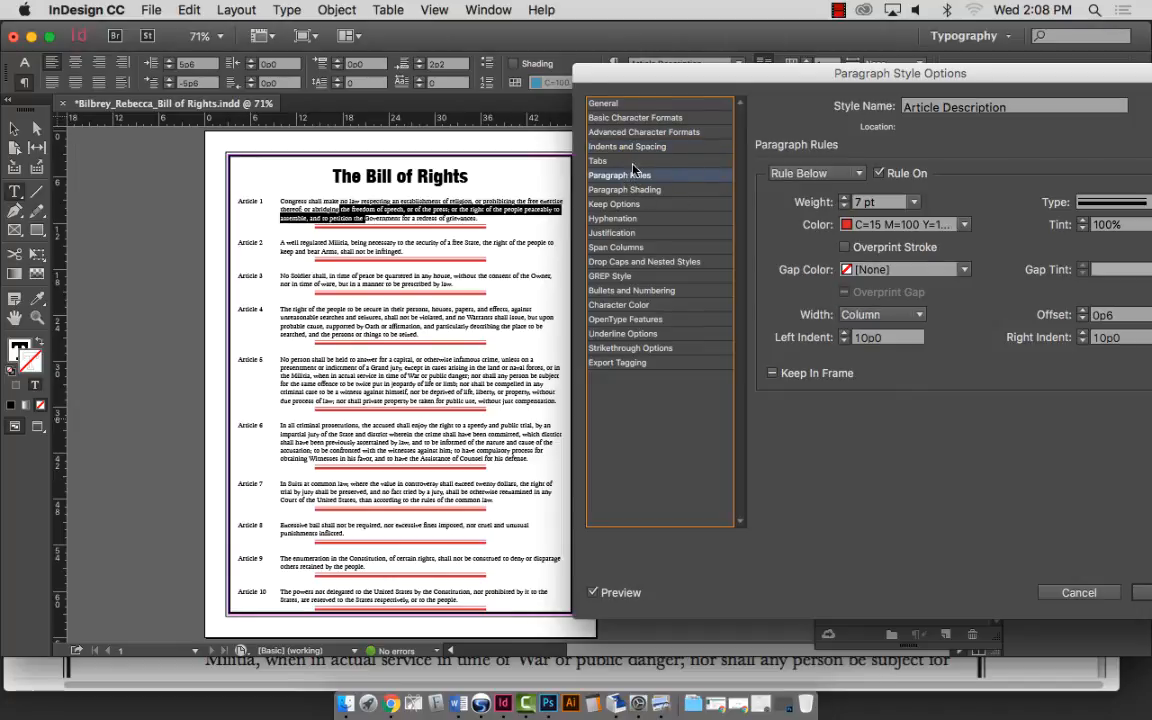
left_click(1083, 311)
left_click(1083, 311)
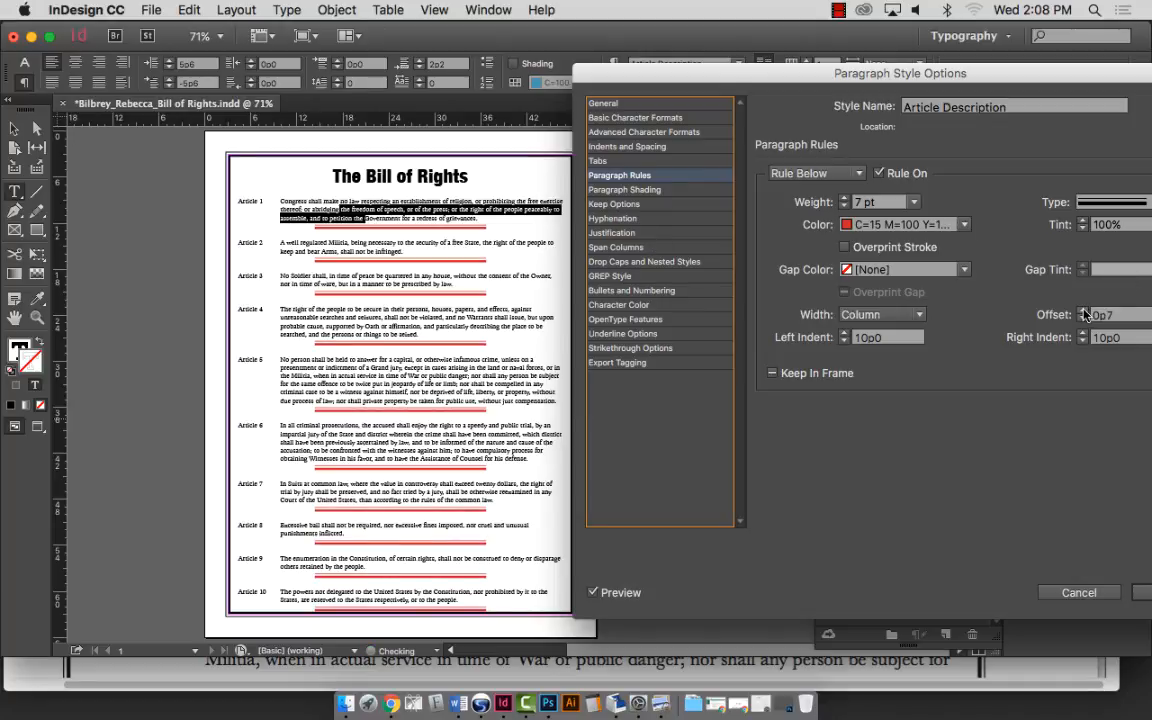
left_click(1083, 311)
left_click(1083, 311)
left_click(1083, 311)
left_click(1083, 311)
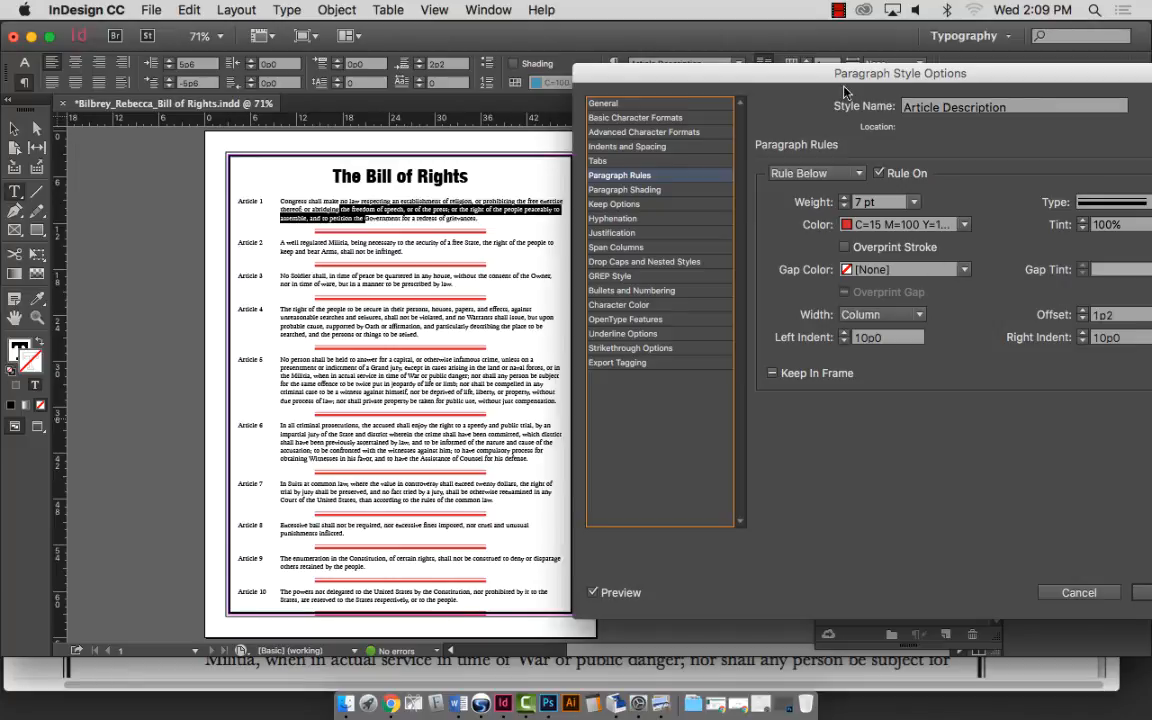
left_click_drag(845, 88, 803, 91)
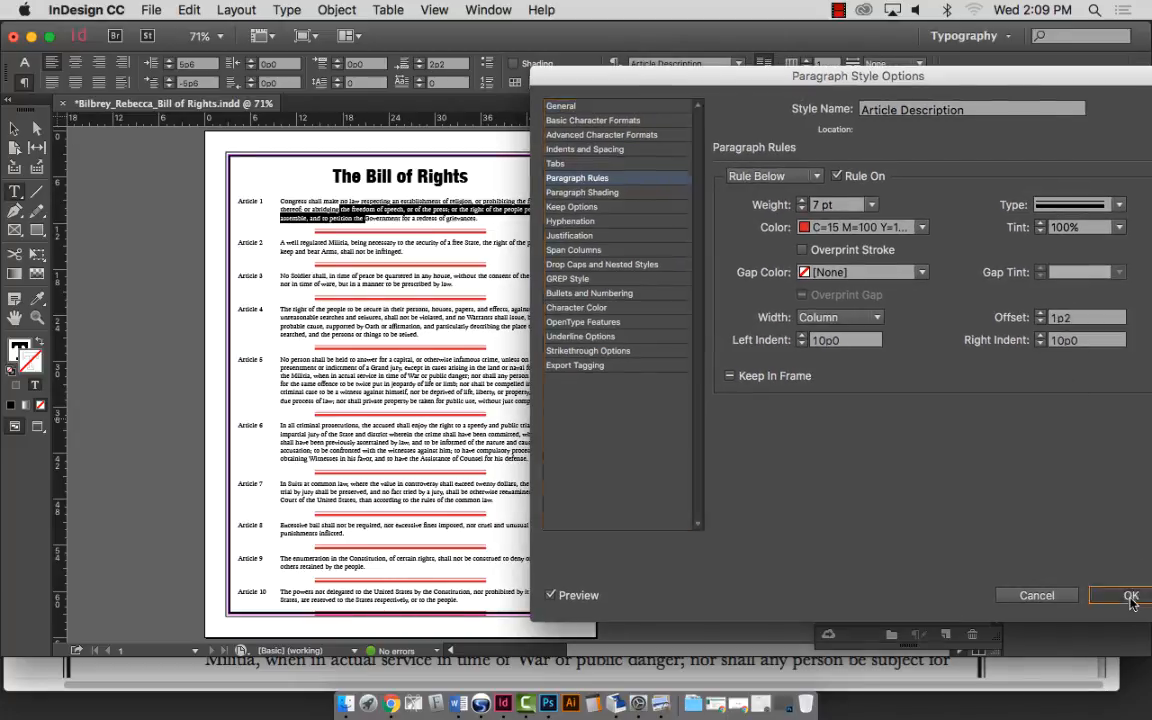
left_click(1131, 596)
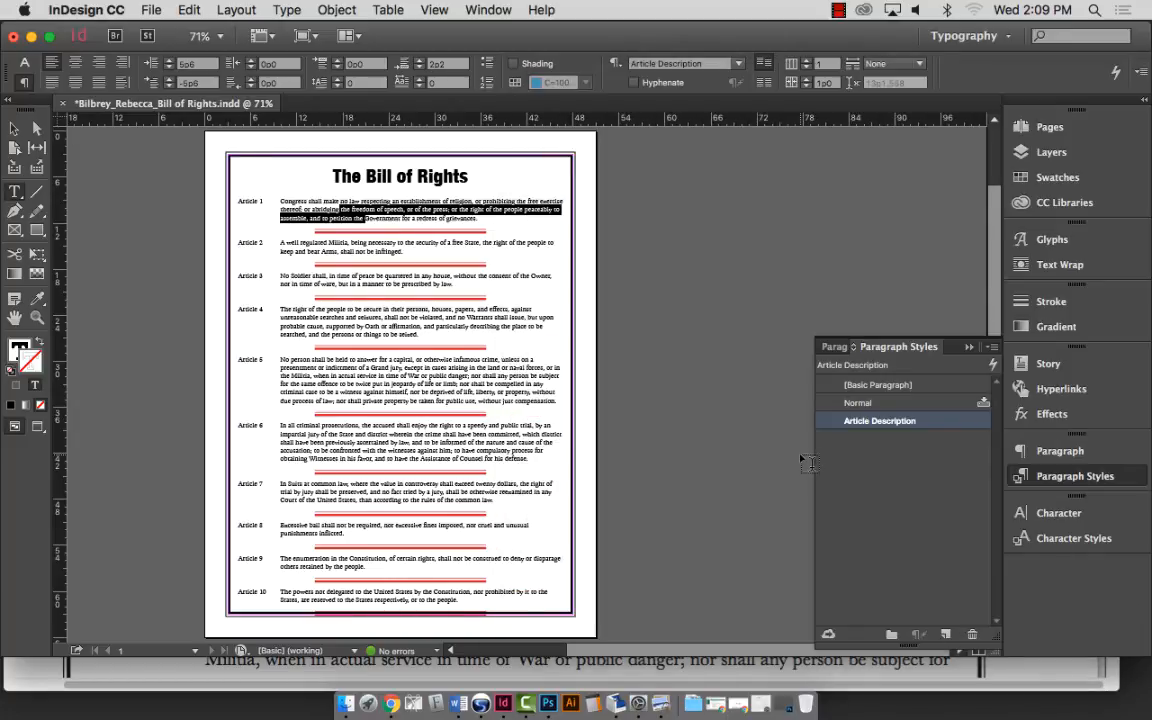
Save the document and zoom in on the last few articles.
key("super+s")
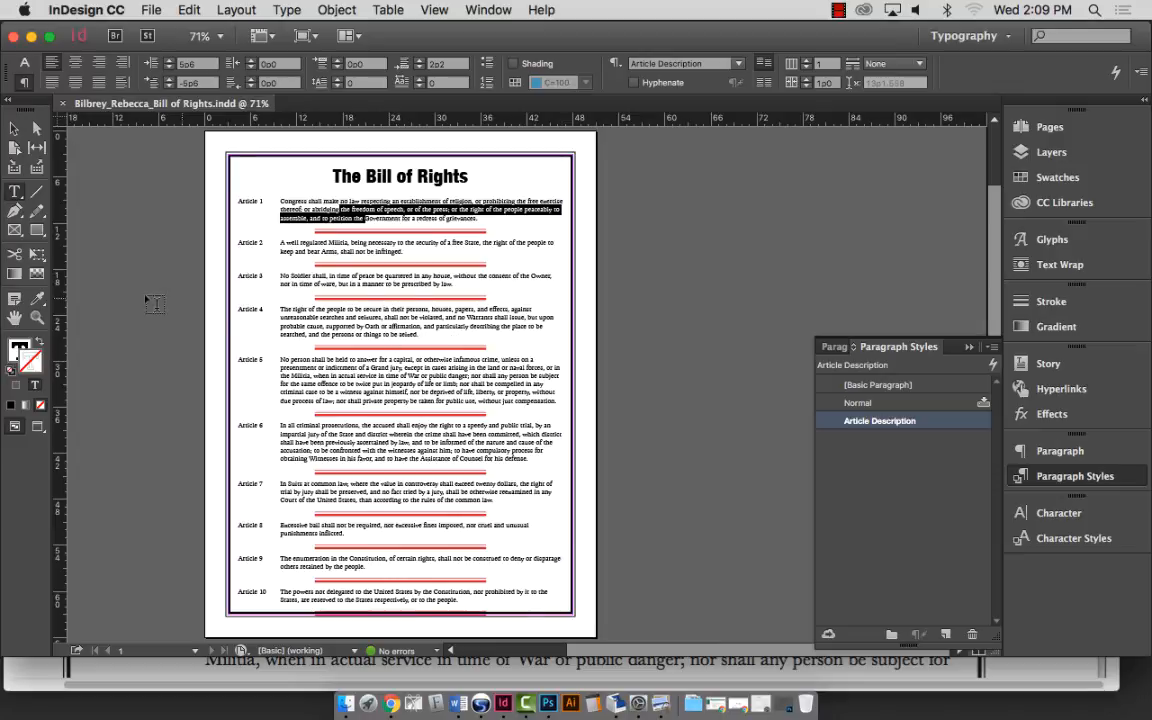
left_click(37, 318)
left_click_drag(217, 559, 613, 682)
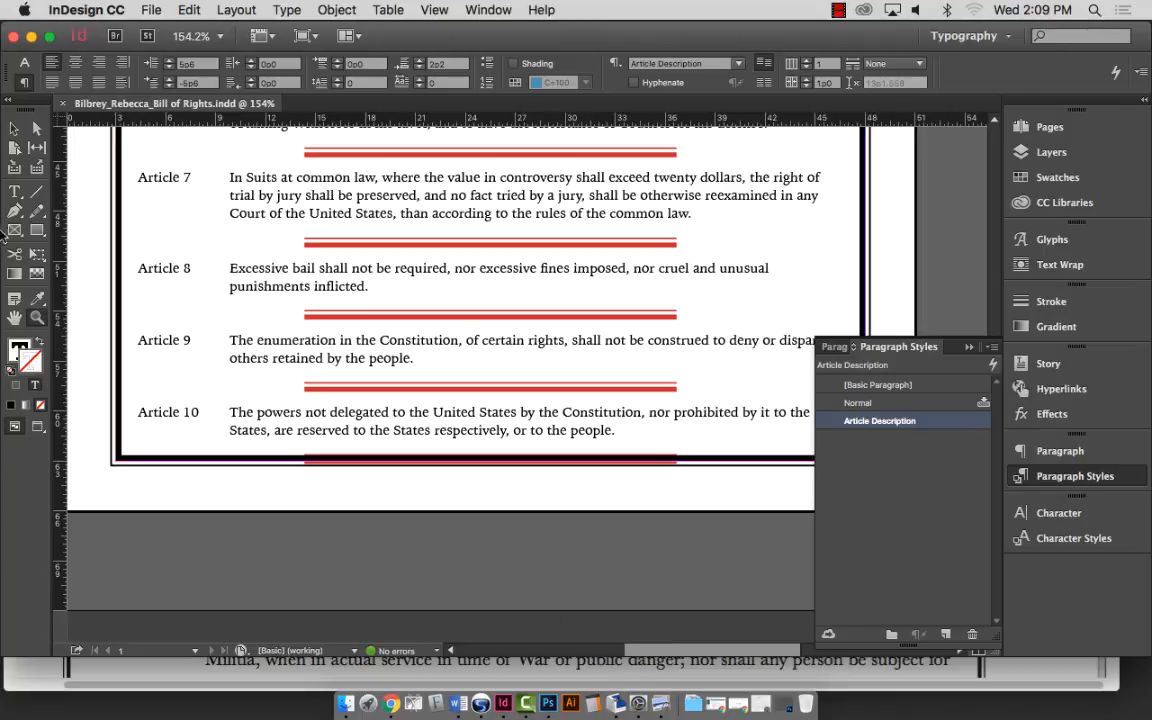
Select the whole Article 10 paragraph with the Type tool.
left_click(14, 191)
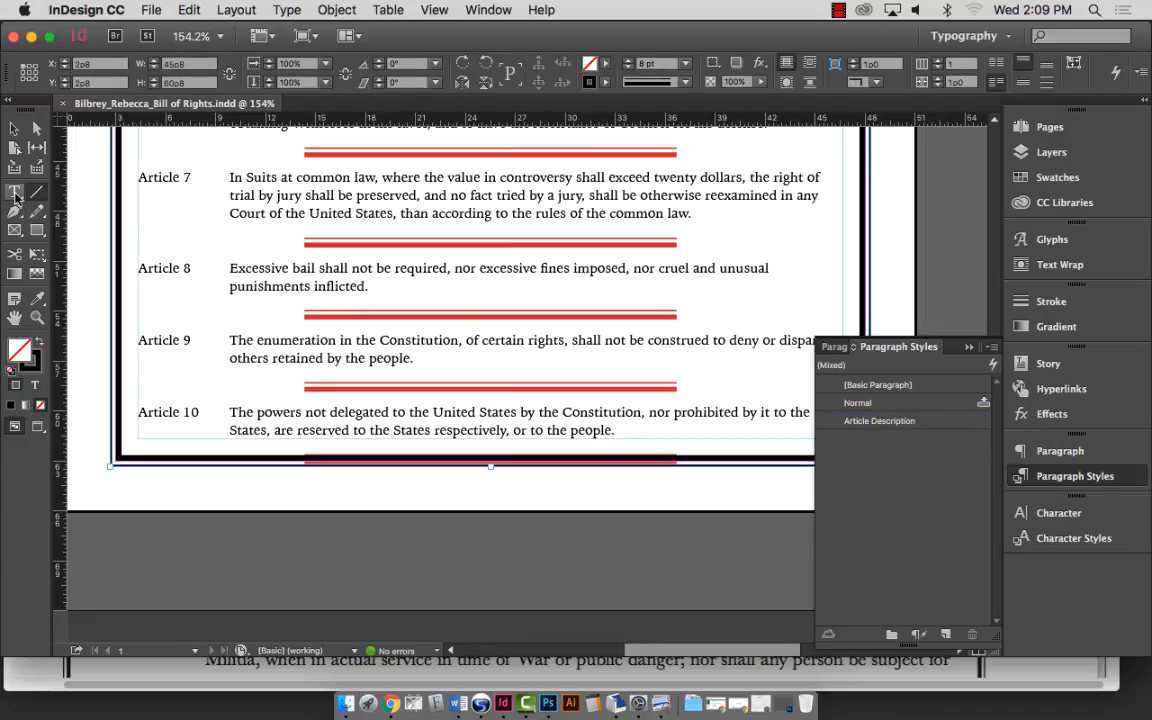
double_click(418, 413)
triple_click(411, 414)
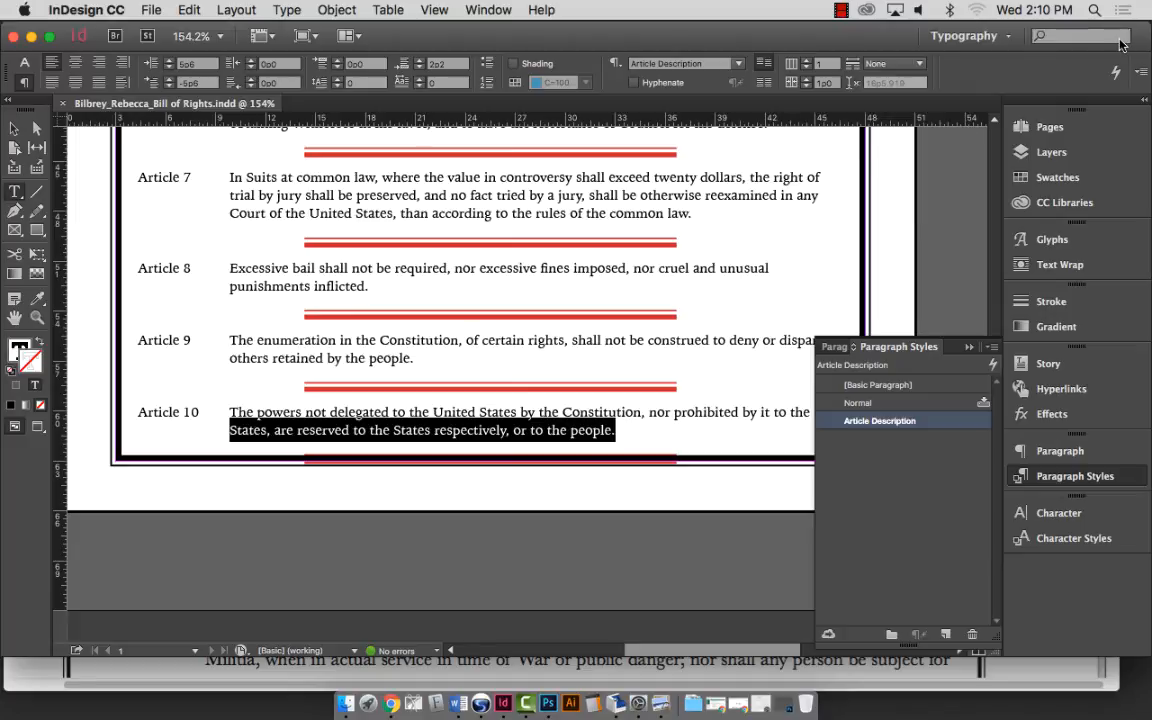
Turn off Article 10's rule below in Paragraph Rules so the last article has no red rule.
left_click(1141, 76)
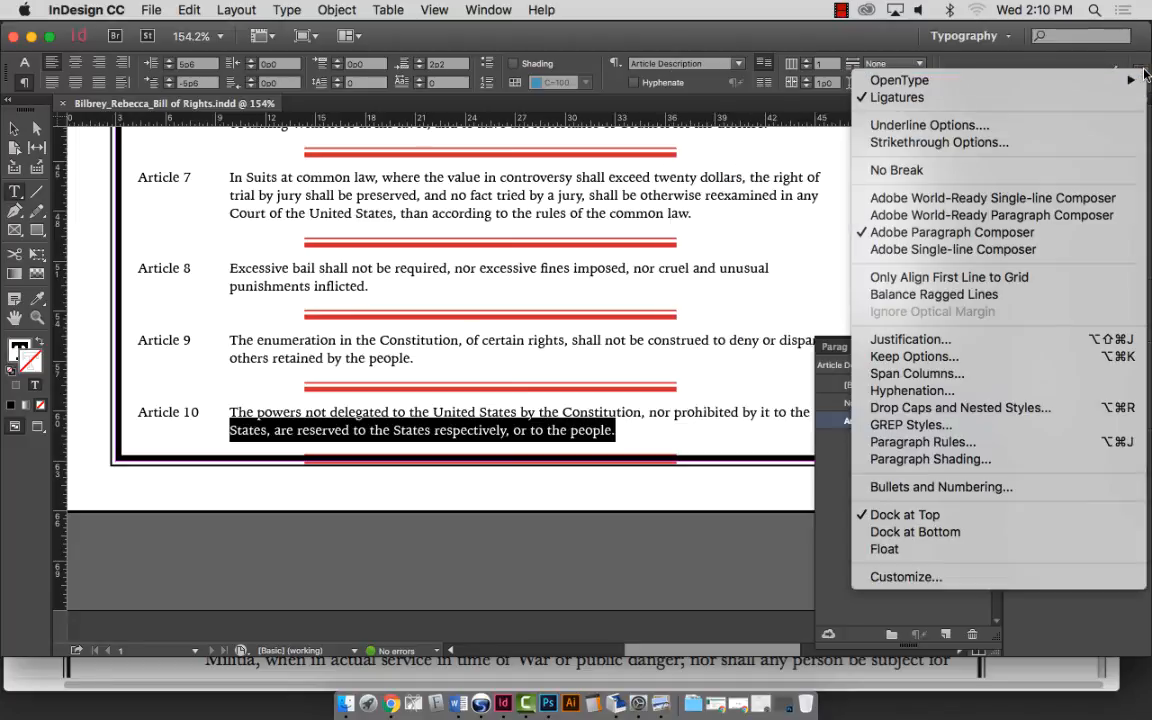
left_click(1143, 75)
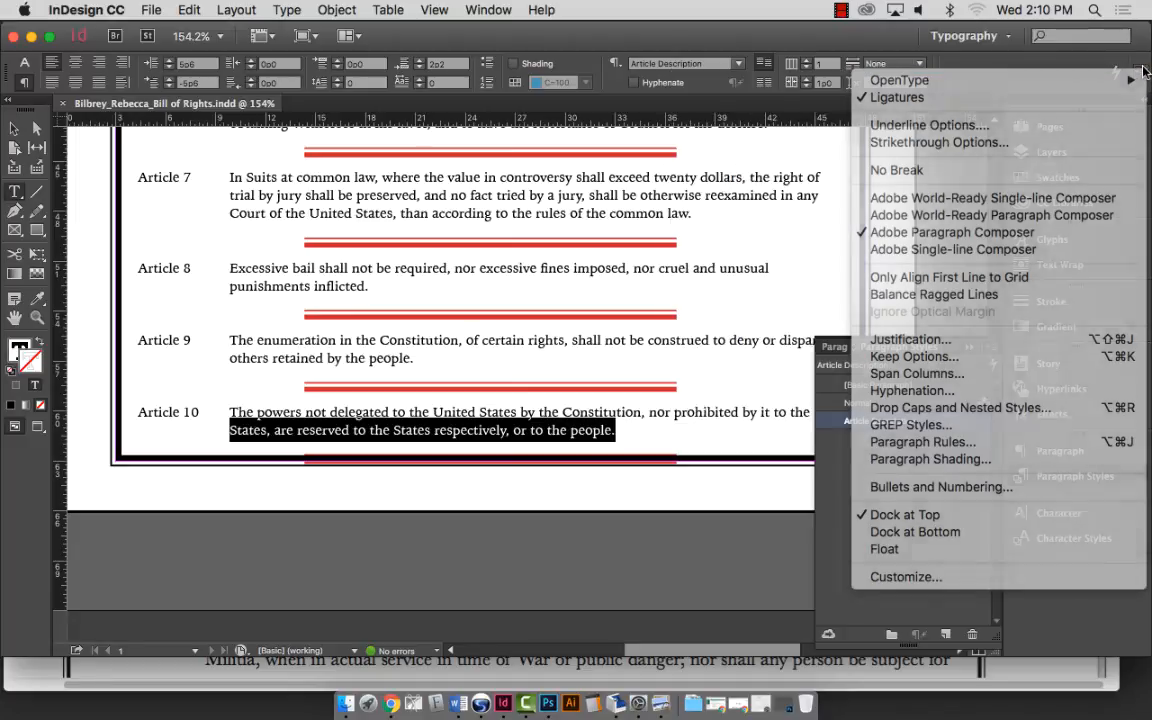
left_click(1143, 75)
mouse_move(1020, 76)
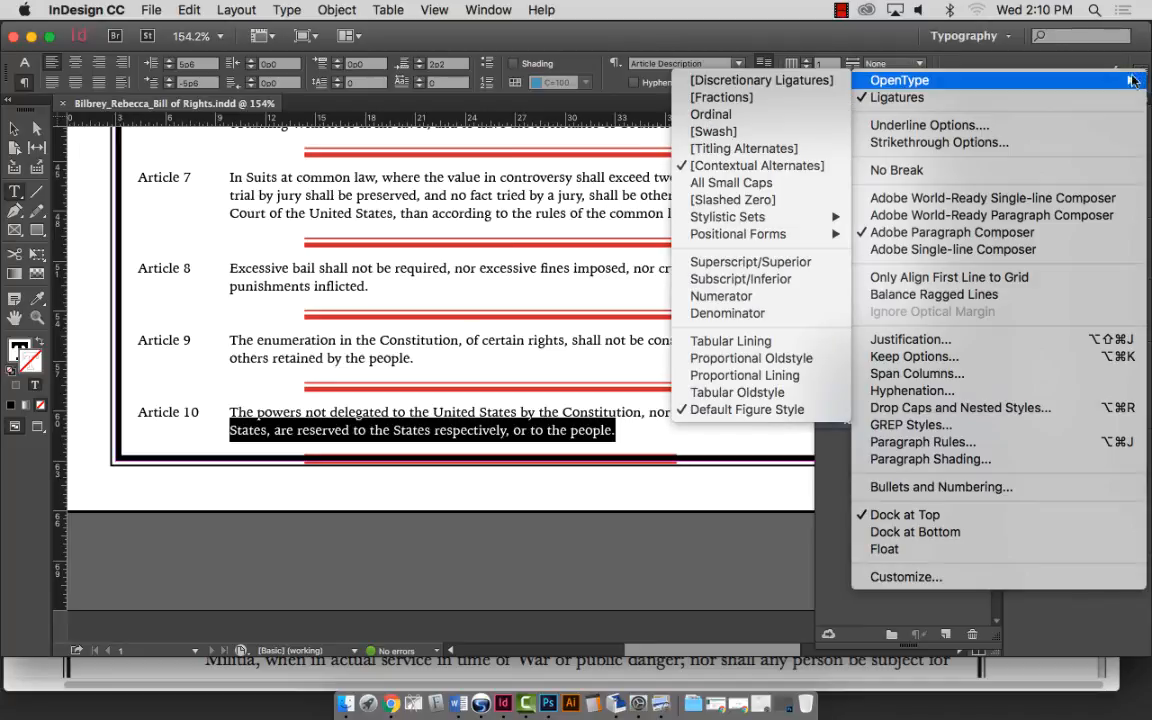
left_click(947, 443)
left_click(448, 244)
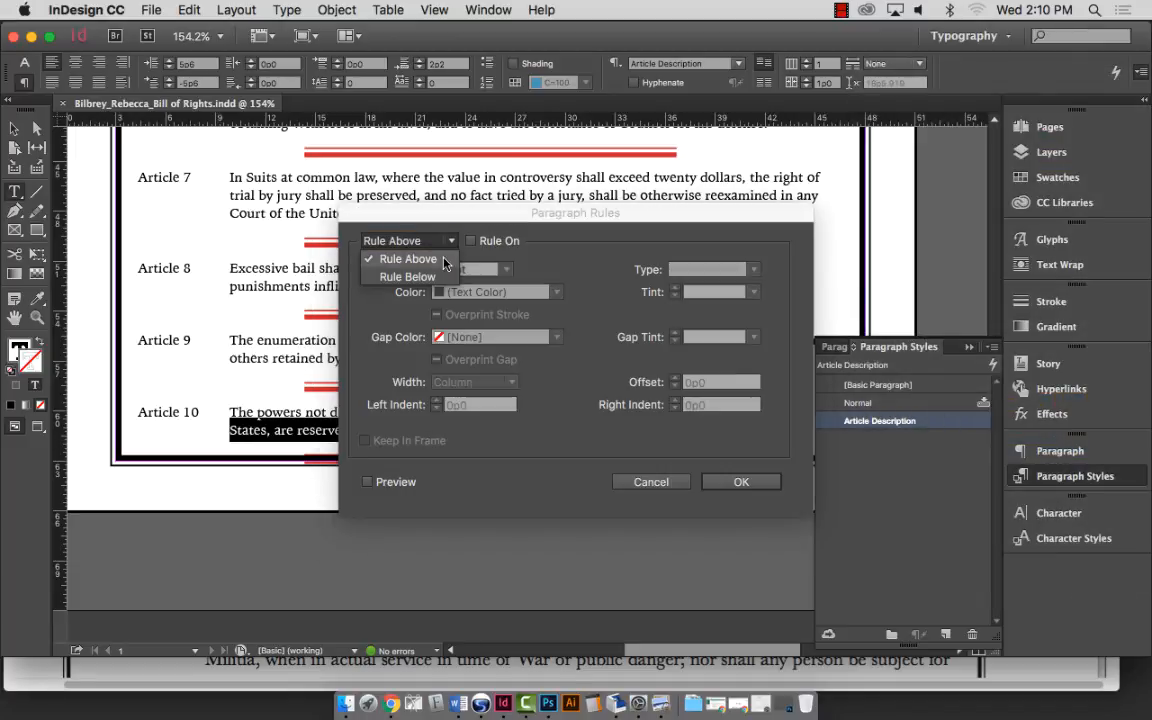
left_click(425, 274)
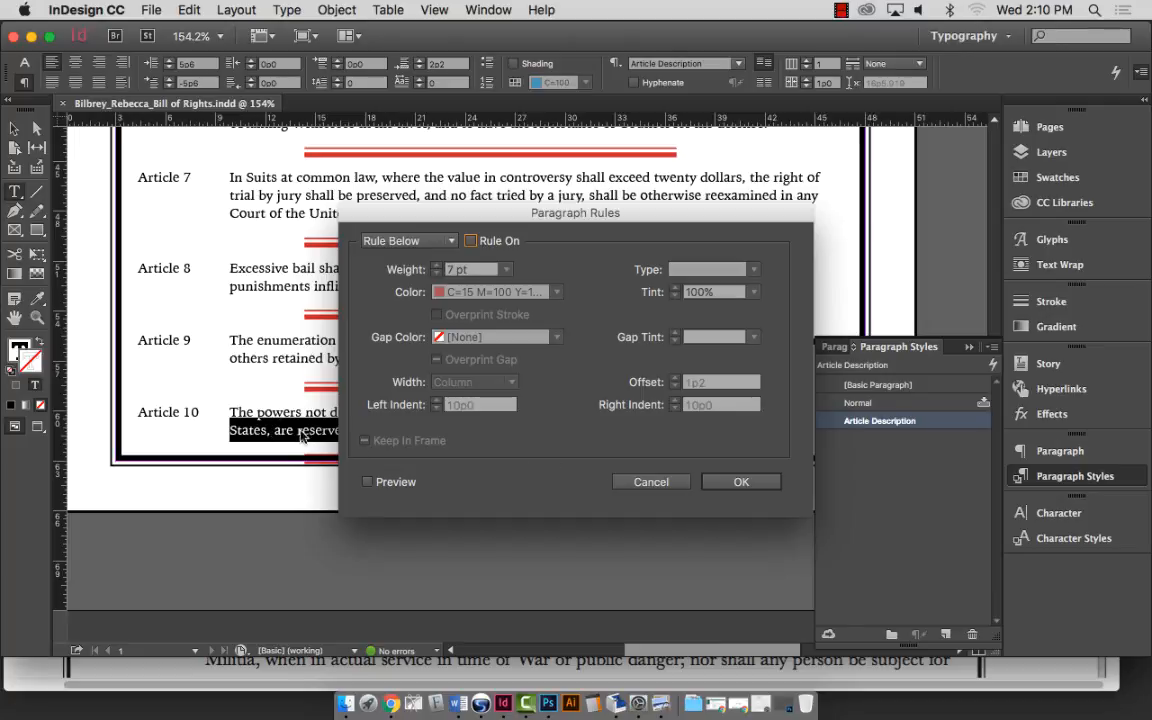
left_click(736, 492)
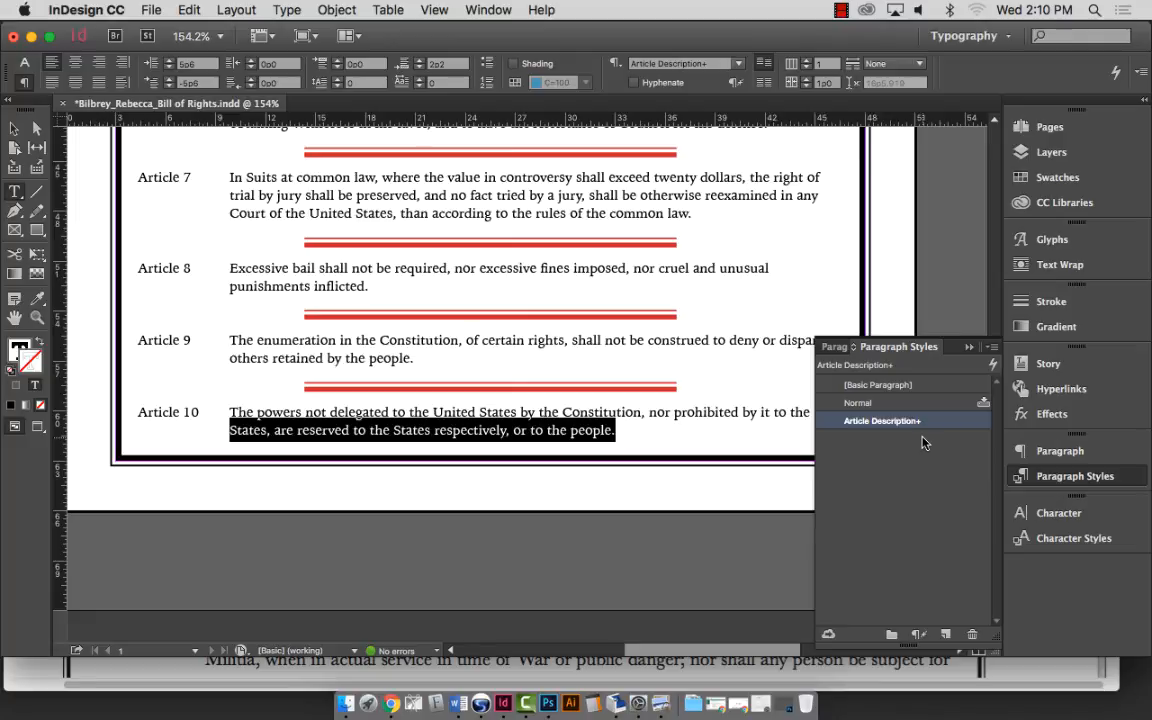
Select Article 10, fit the whole page in view, then bring Bill of Rights.pdf forward in Preview.
triple_click(522, 412)
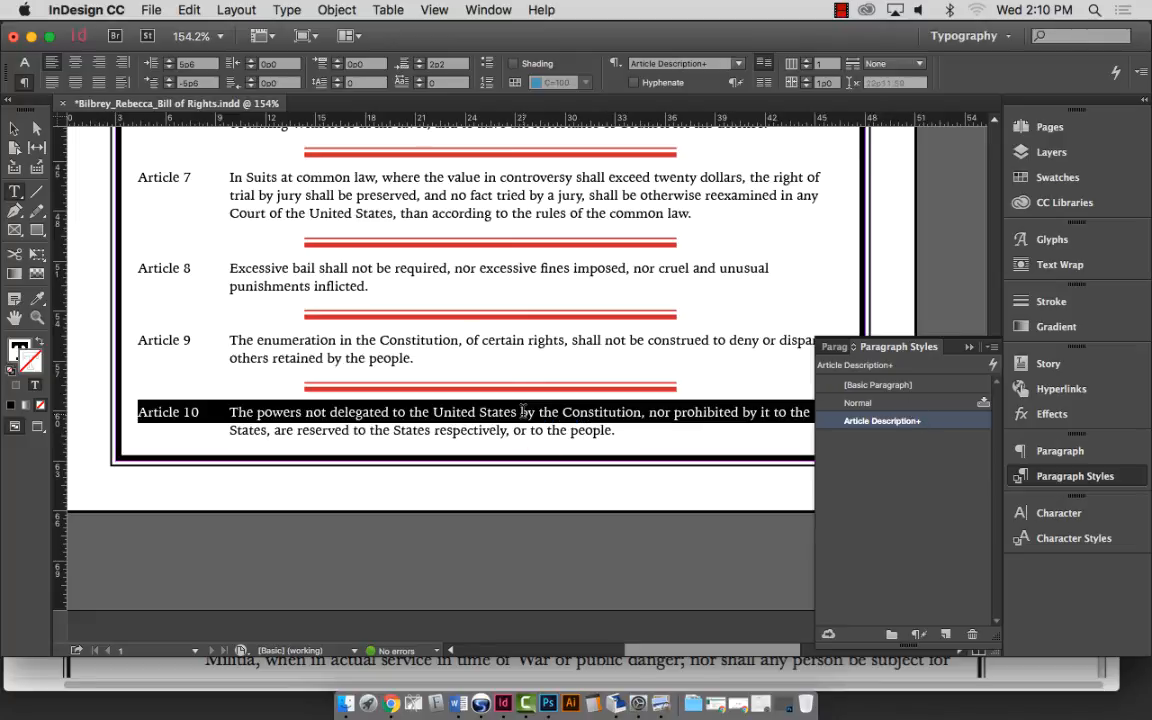
left_click(524, 430)
triple_click(520, 412)
left_click(522, 412)
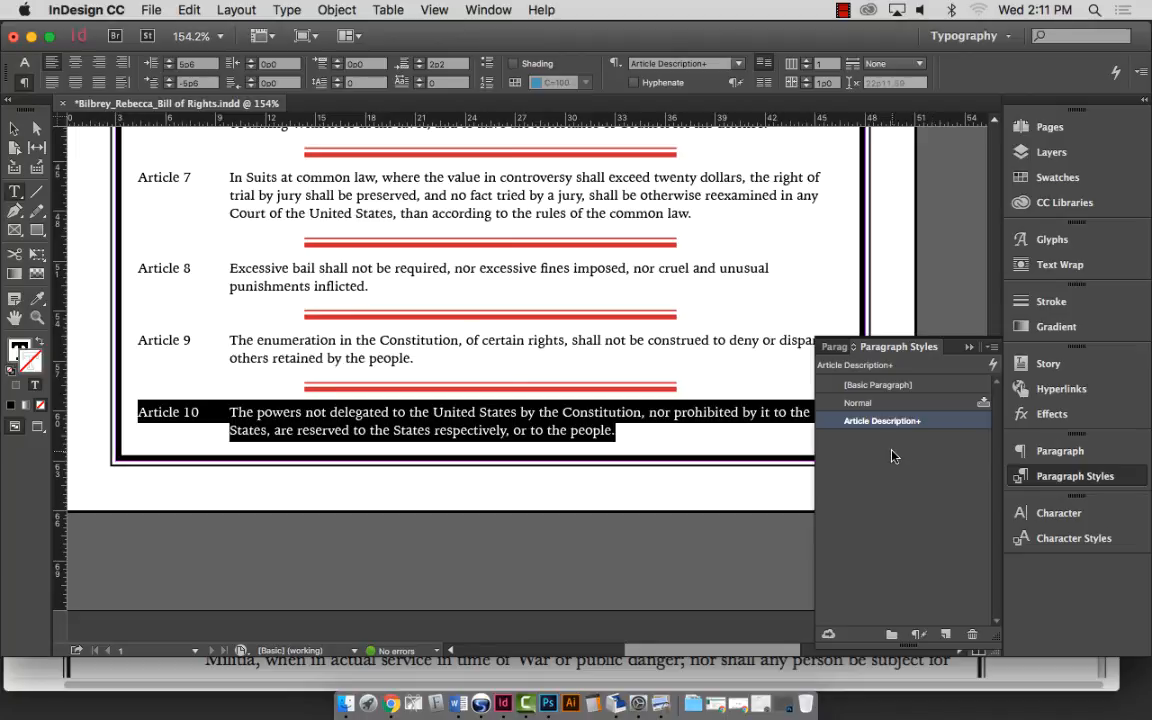
key("super+0")
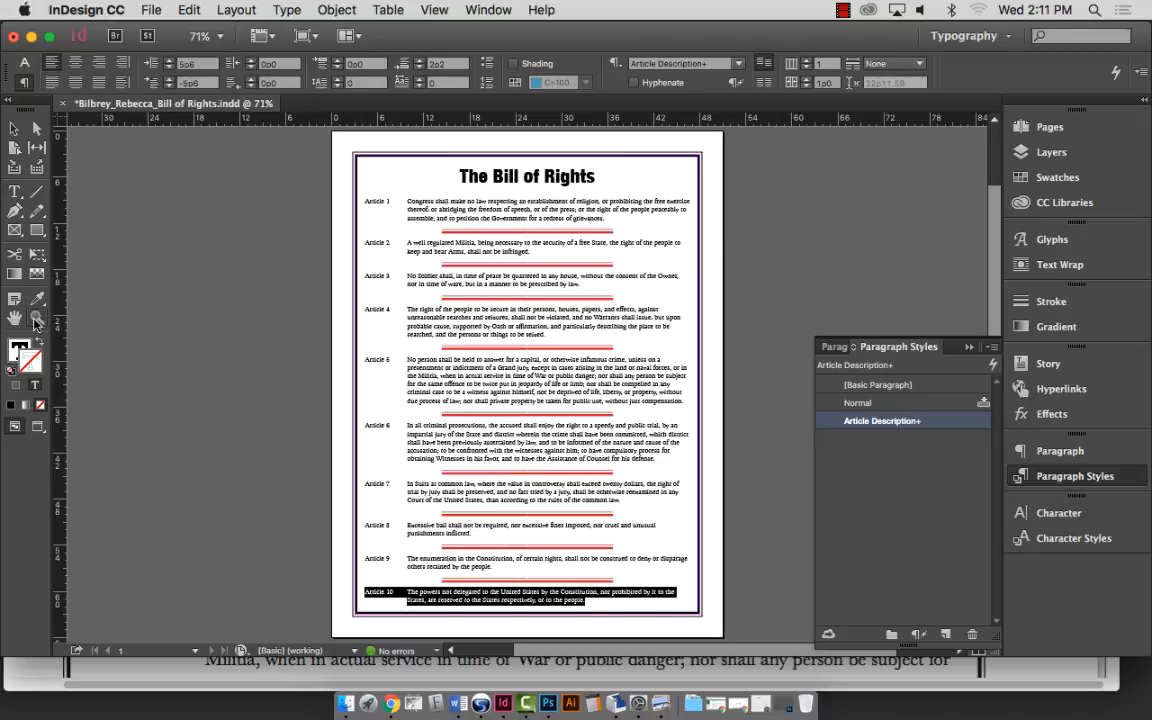
left_click(1023, 680)
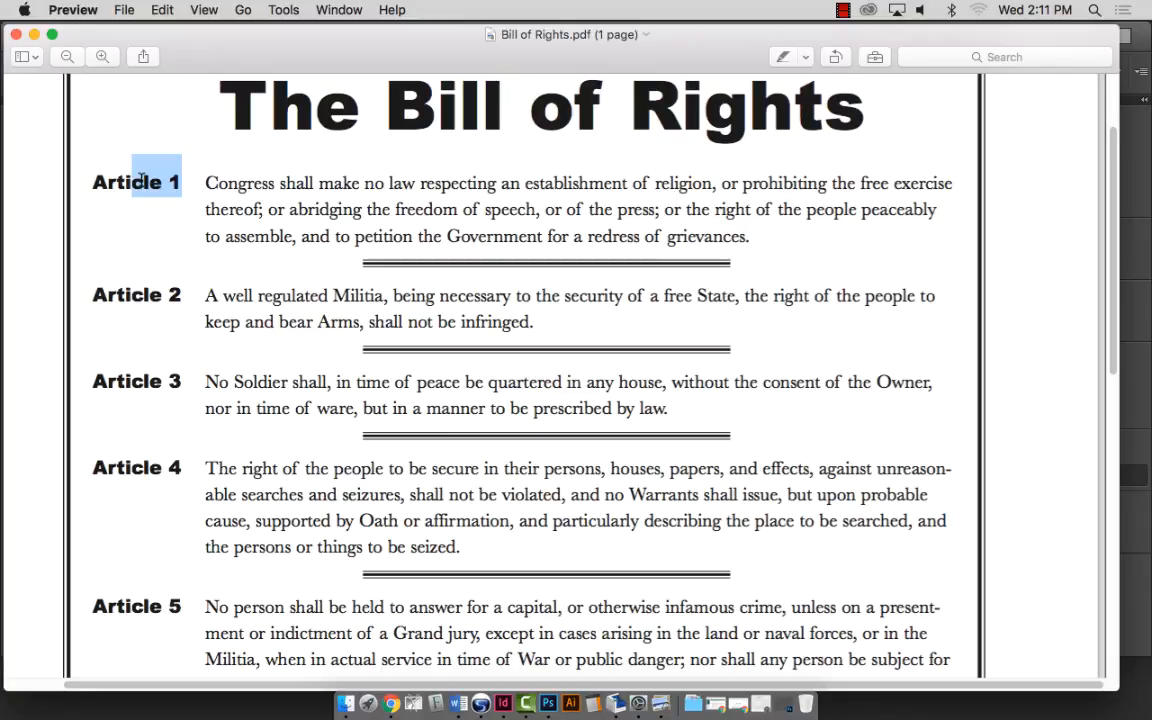
Load youtube.com in Google Chrome.
left_click(387, 704)
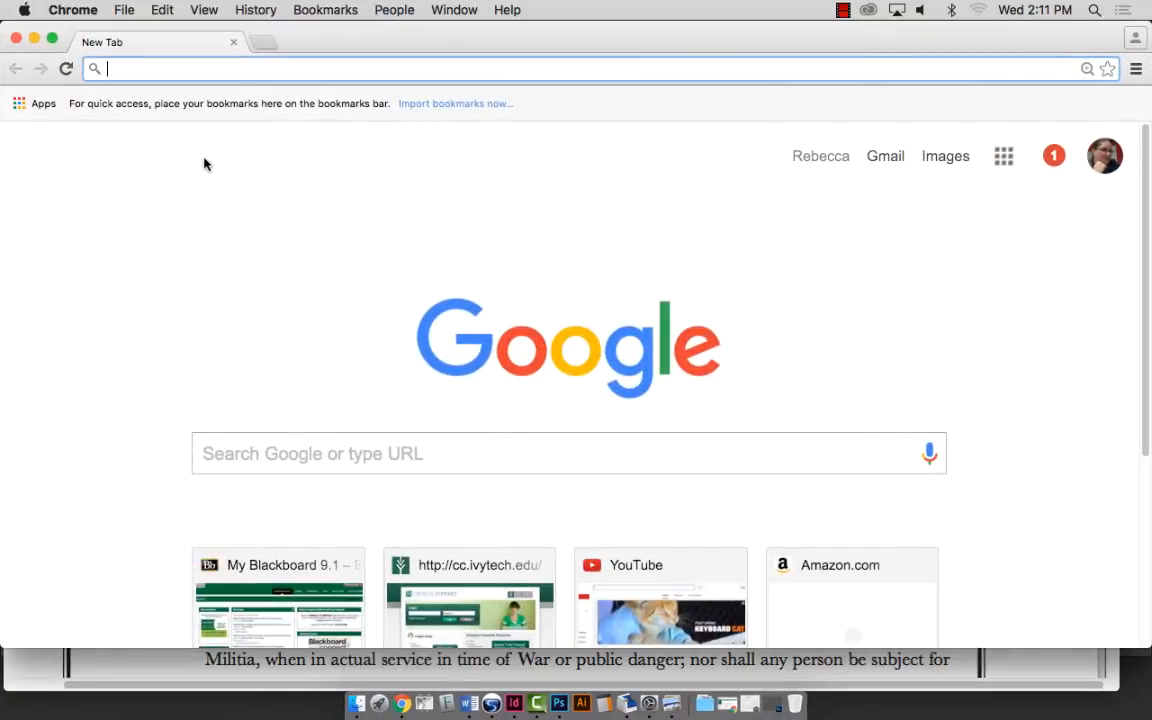
type("youtube.com")
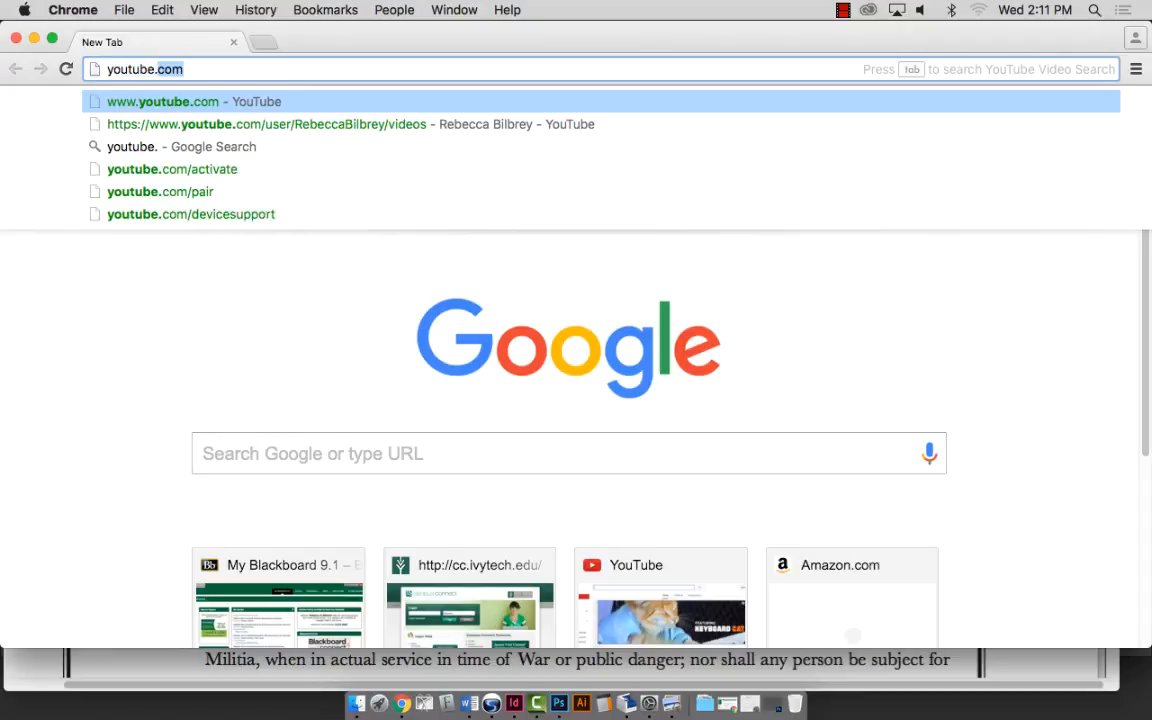
key("Return")
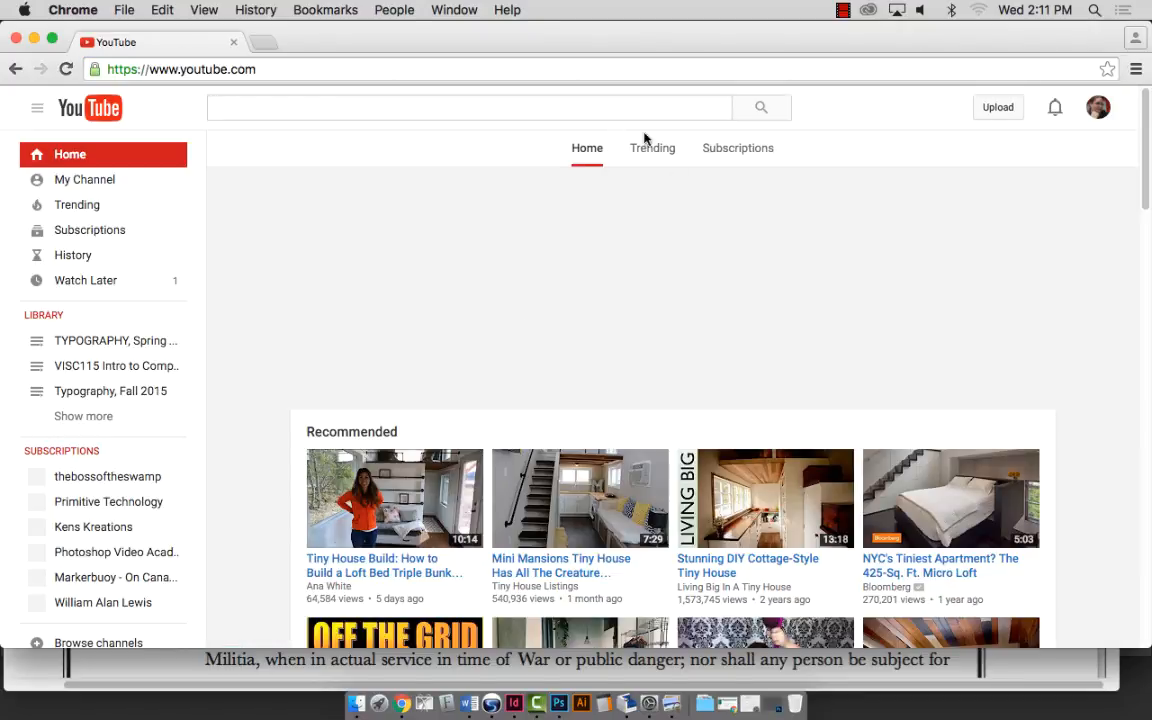
Search YouTube for 'cookie monster one of' and pick the full suggested query.
left_click(568, 100)
type("cook")
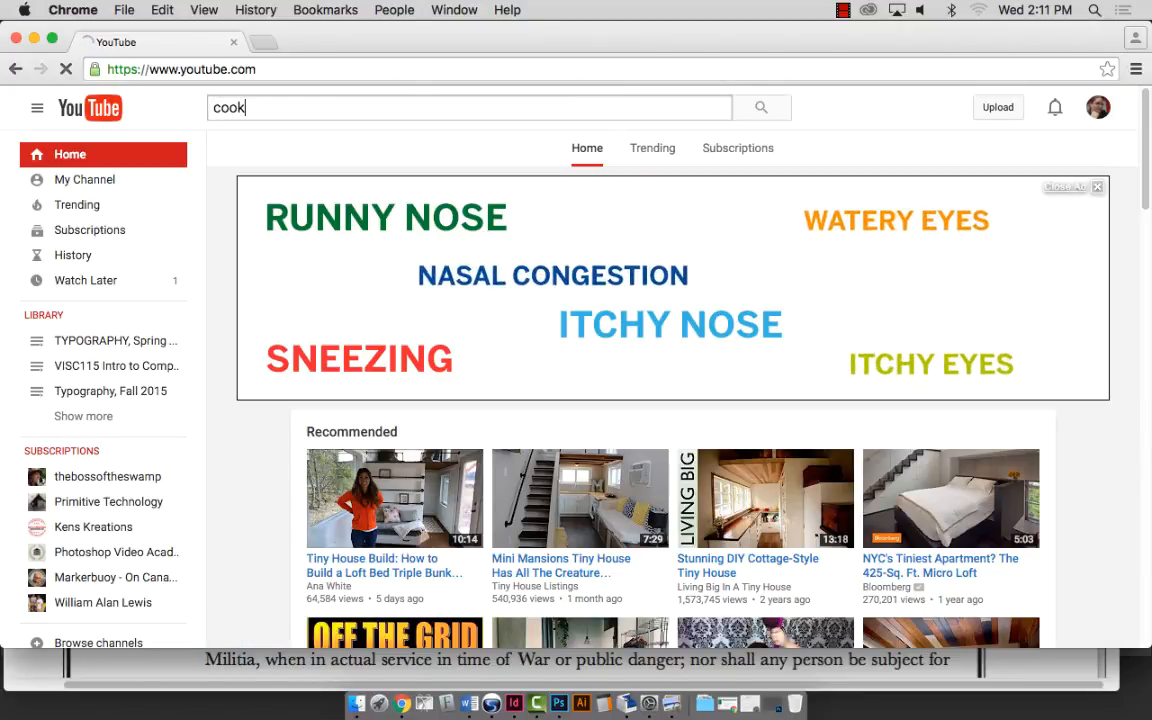
type("ie monster on")
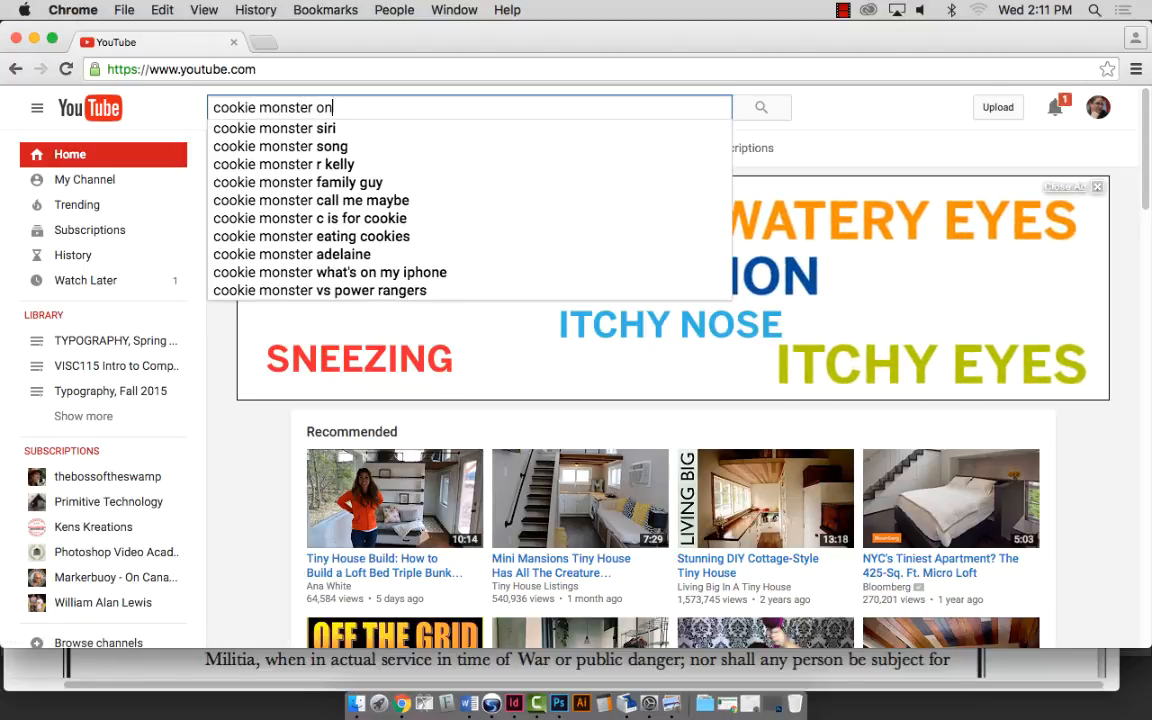
type("e of")
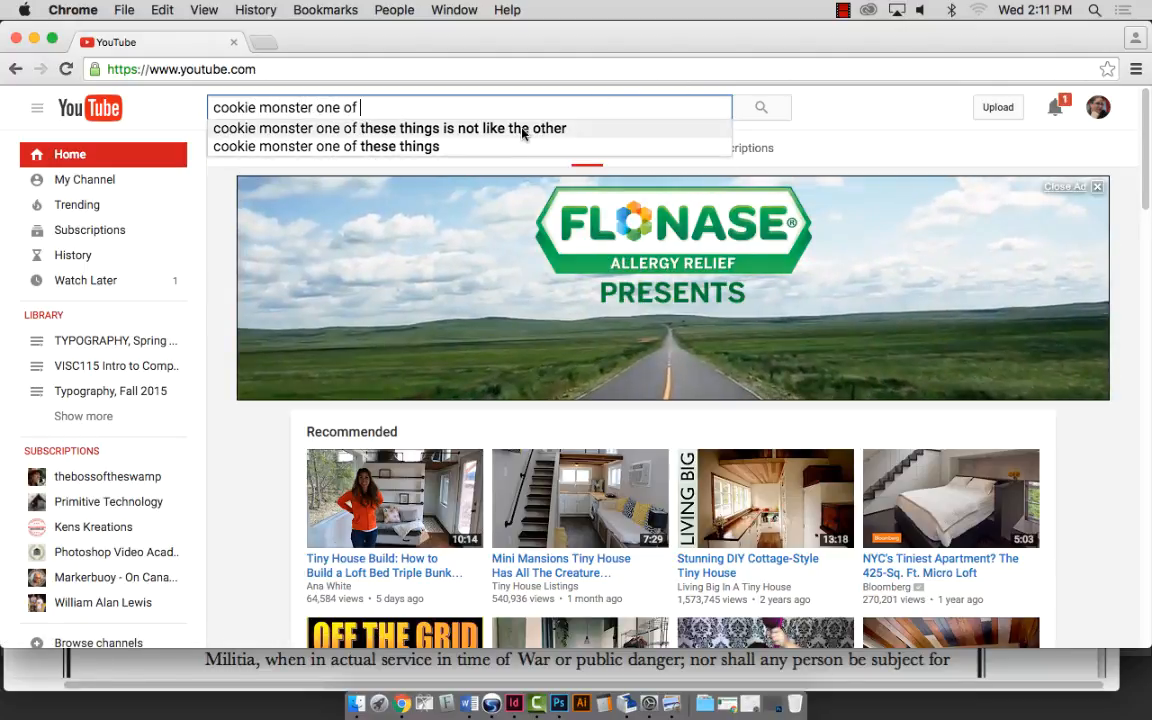
left_click(545, 128)
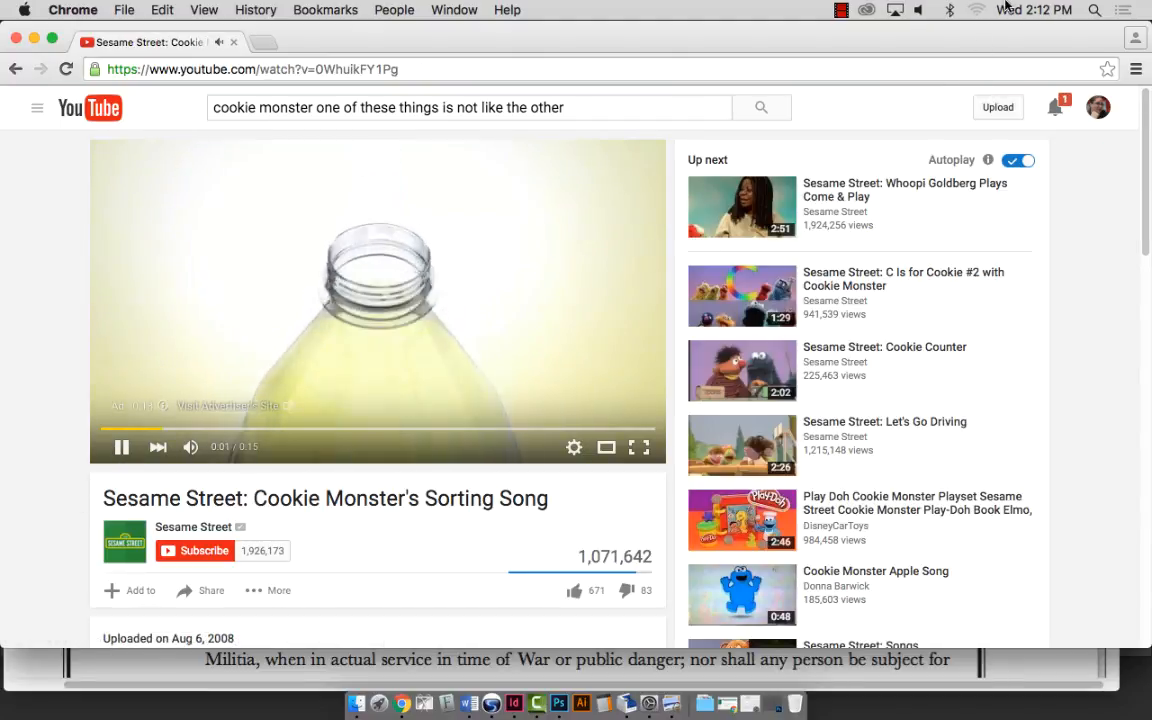
Raise the system volume from the menu bar and make Cookie Monster's Sorting Song fill the screen.
left_click(976, 11)
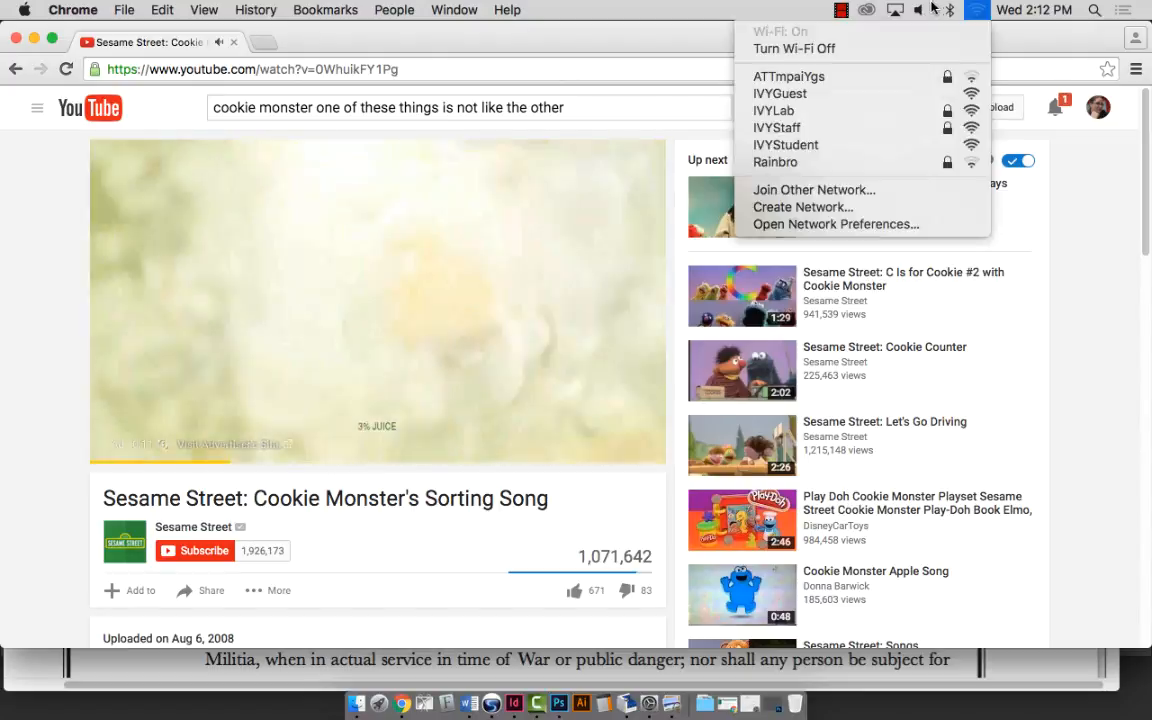
mouse_move(921, 12)
mouse_move(924, 117)
left_mouse_down()
mouse_move(926, 44)
mouse_move(924, 119)
left_mouse_up()
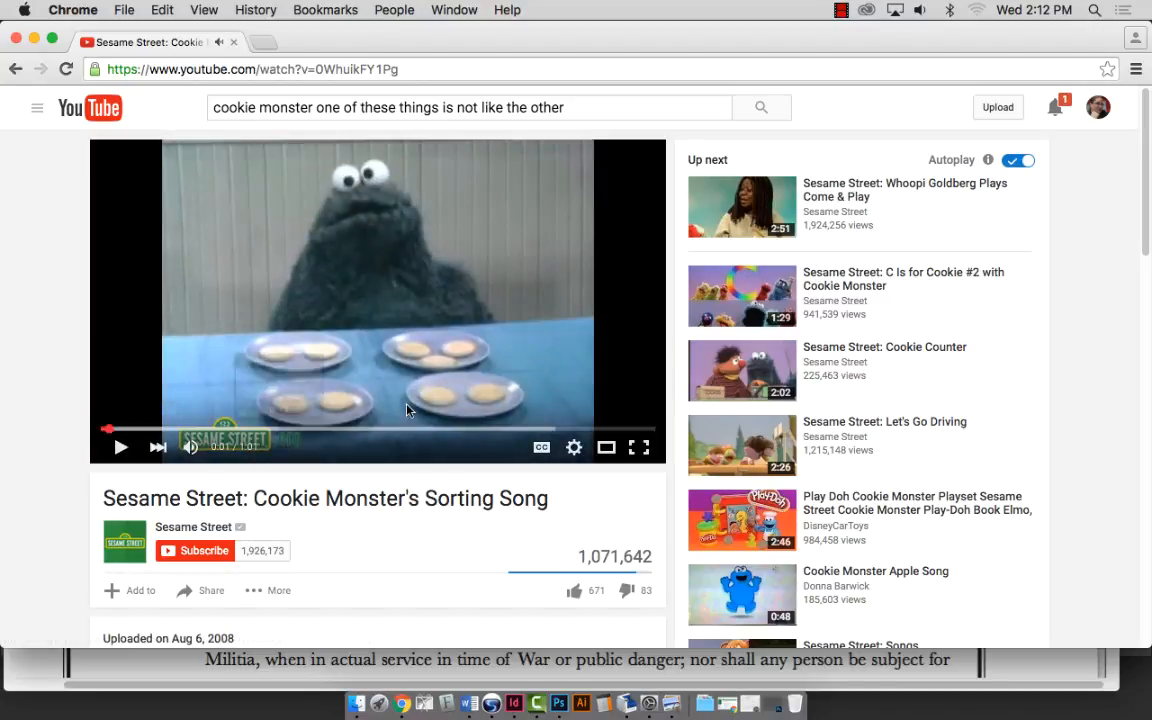
mouse_move(852, 370)
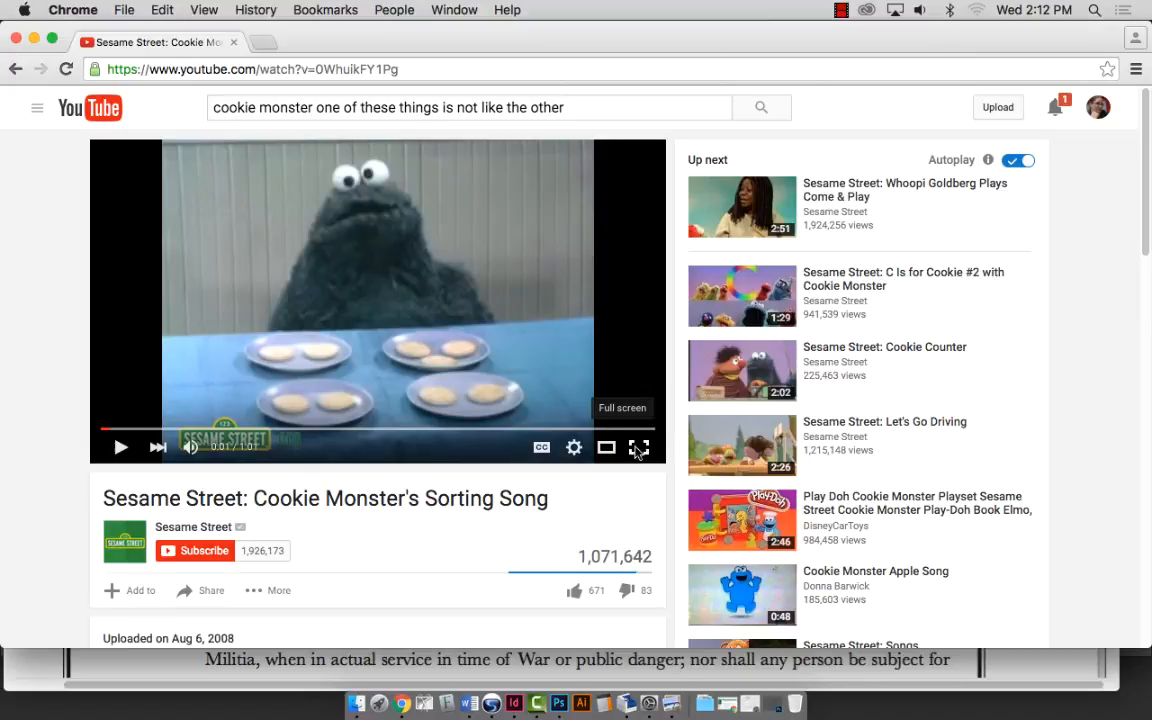
left_click(639, 449)
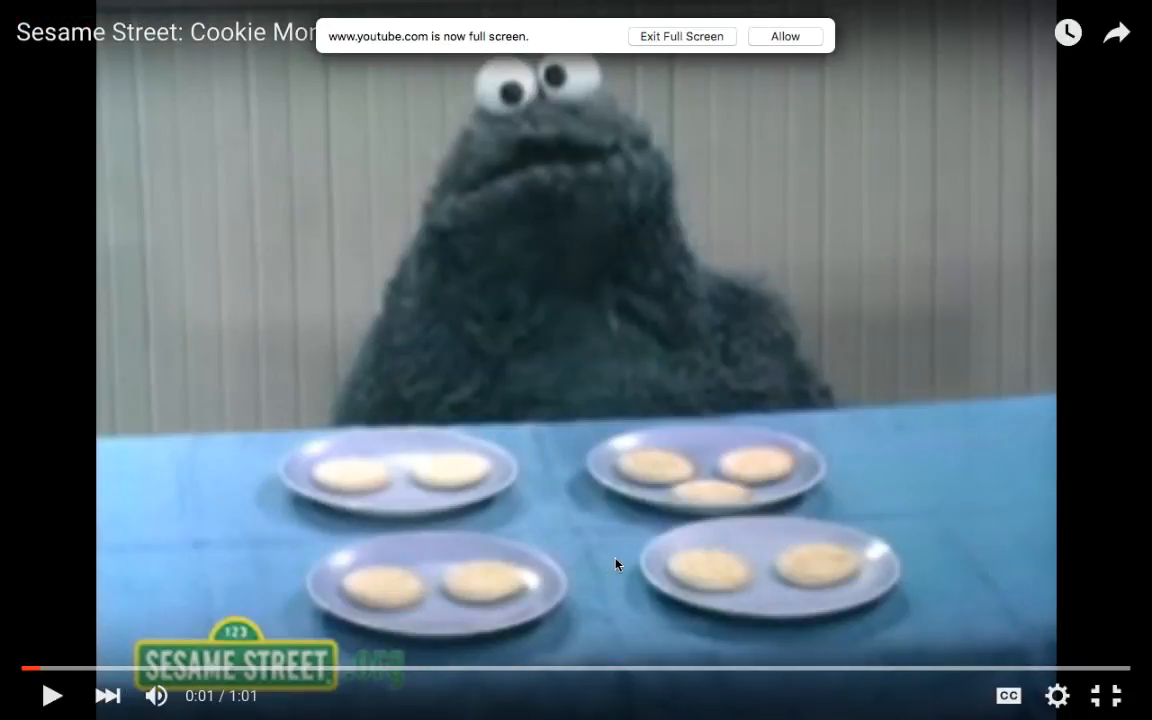
Rewind the Sorting Song to 0:03 and play it full screen, allowing the site to stay full screen.
left_click(41, 671)
key("Escape")
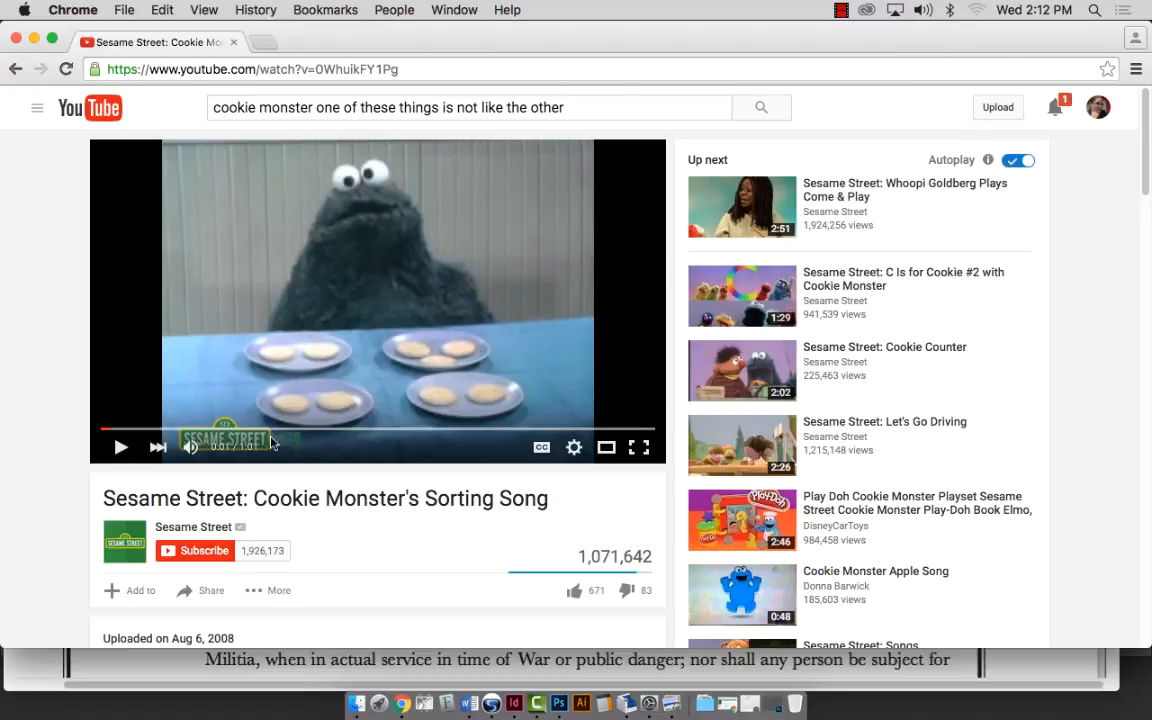
left_click(119, 449)
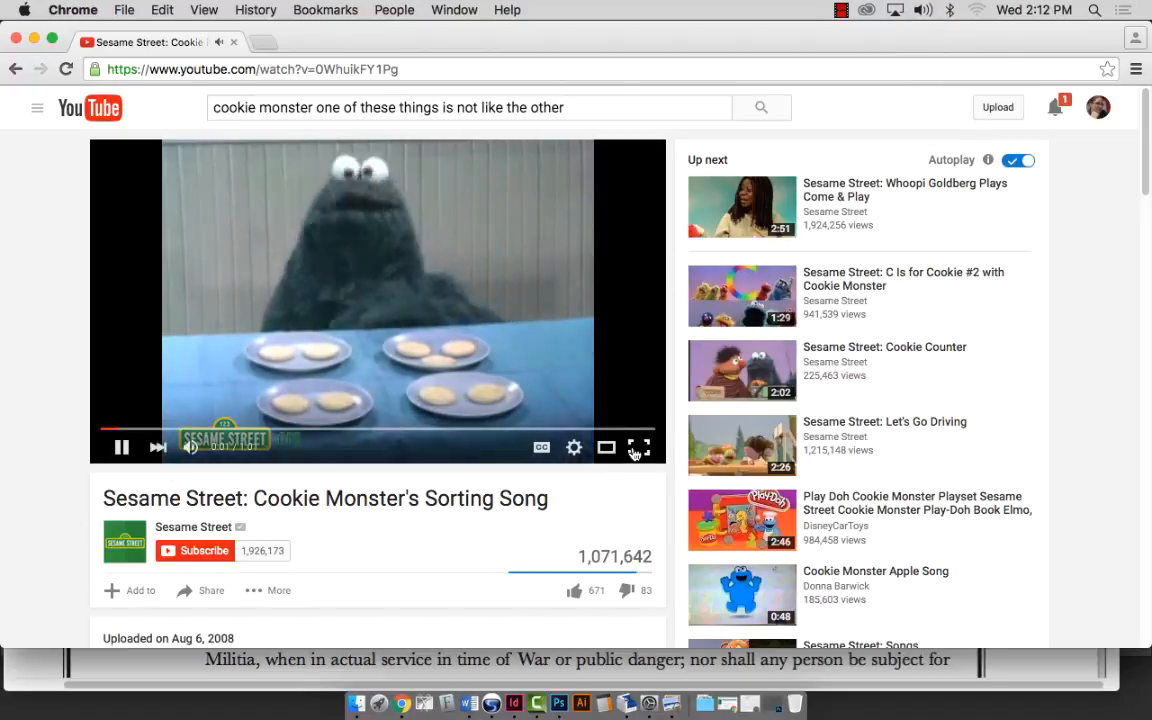
left_click(638, 447)
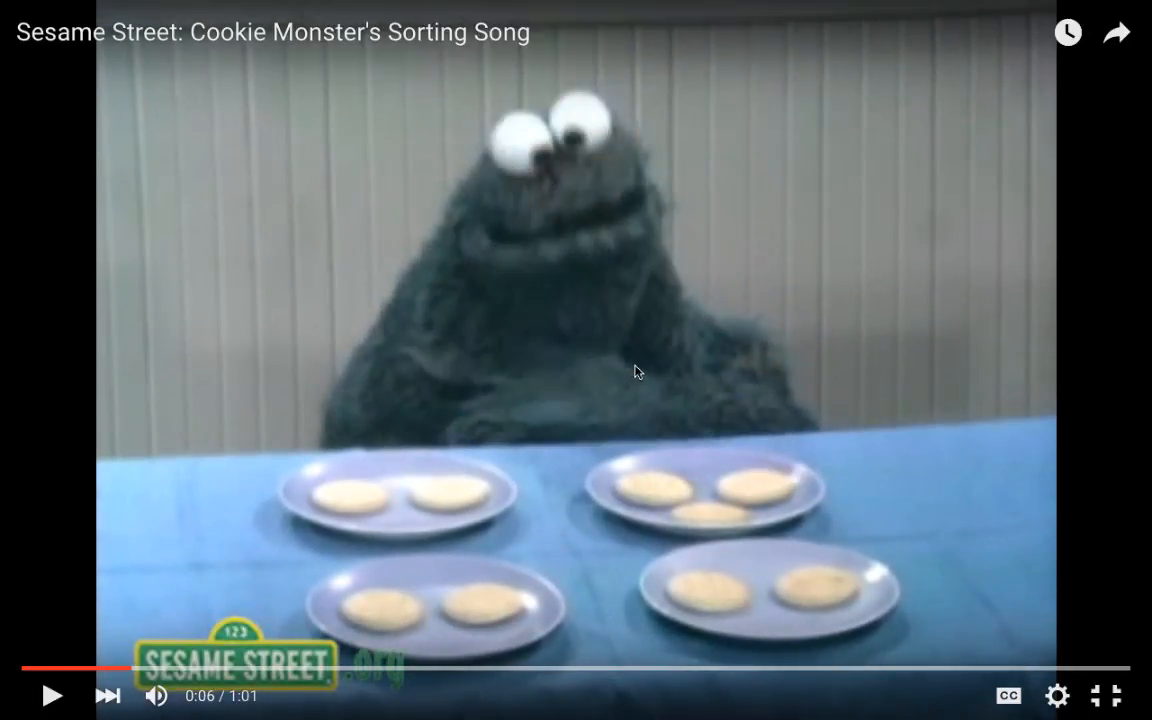
key("Escape")
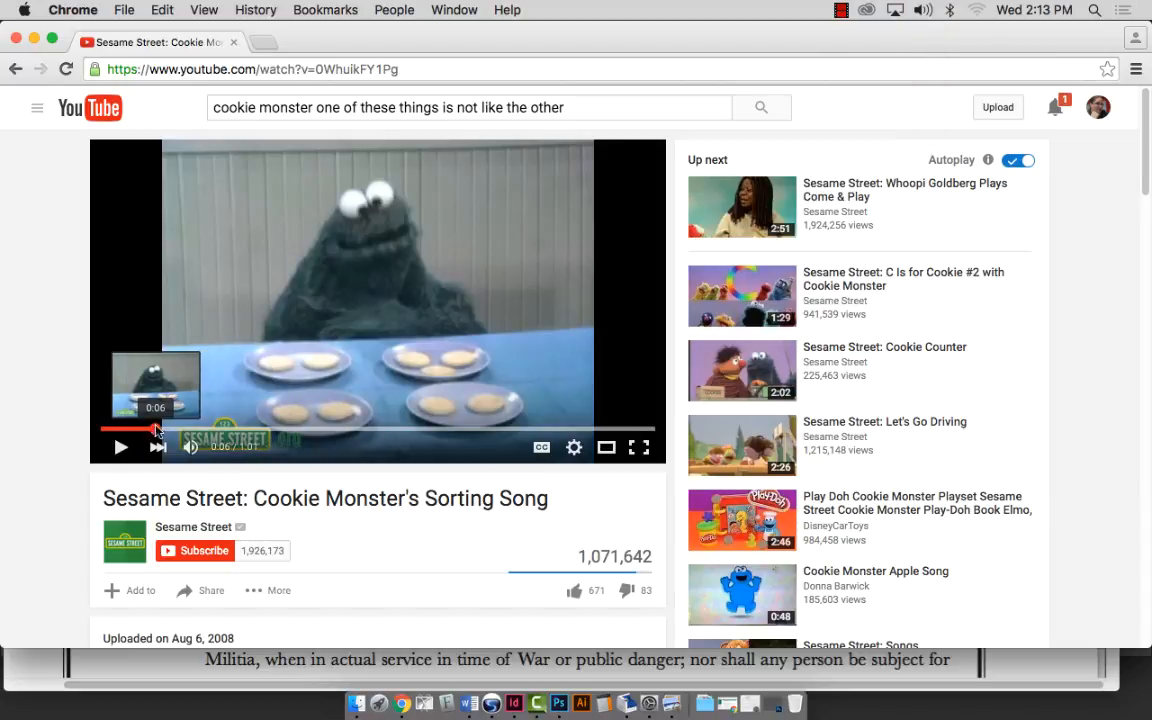
left_click_drag(155, 430, 136, 433)
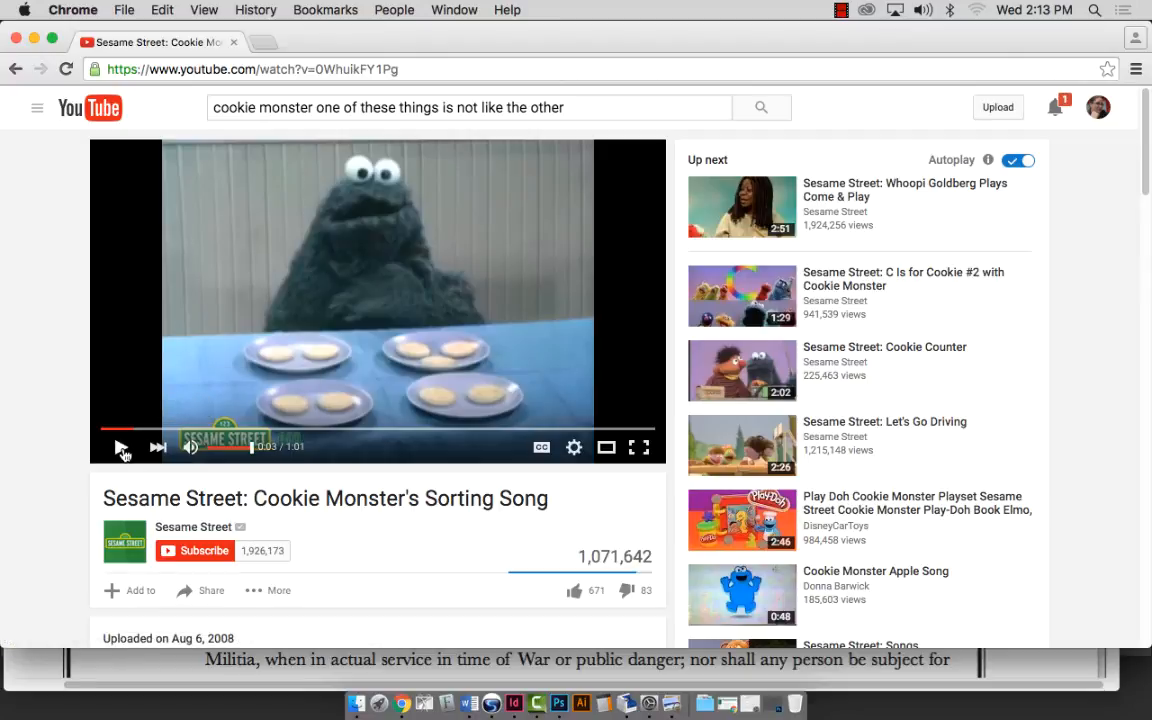
left_click(639, 448)
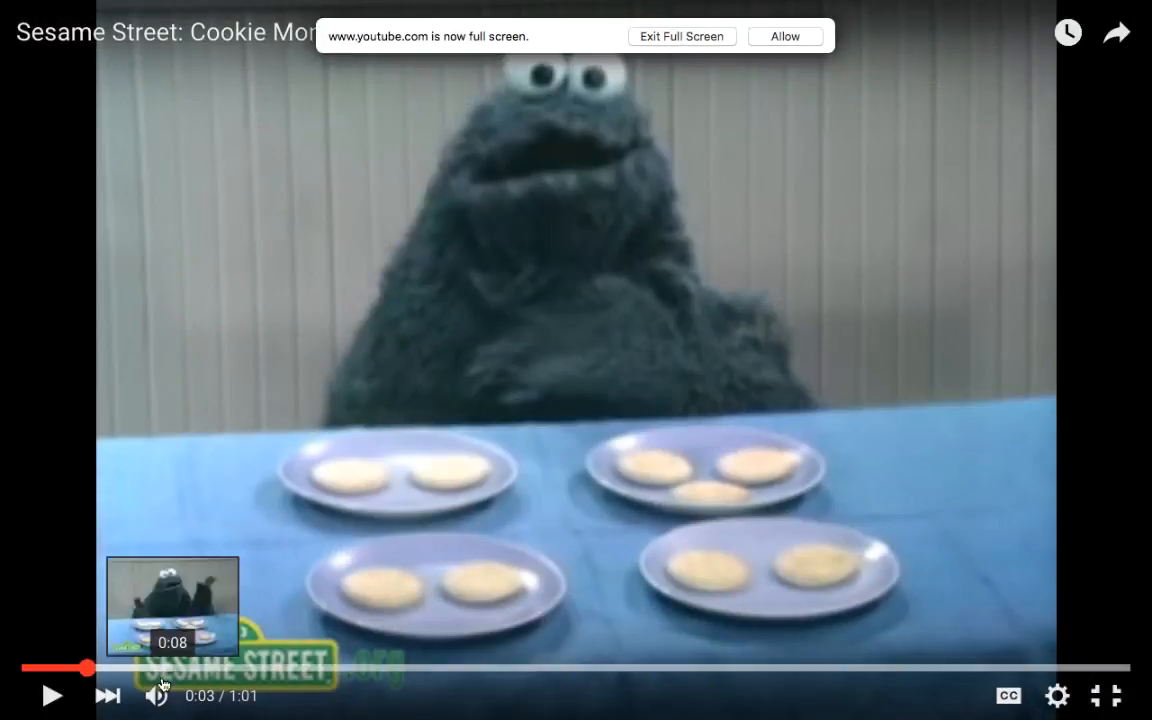
left_click(55, 697)
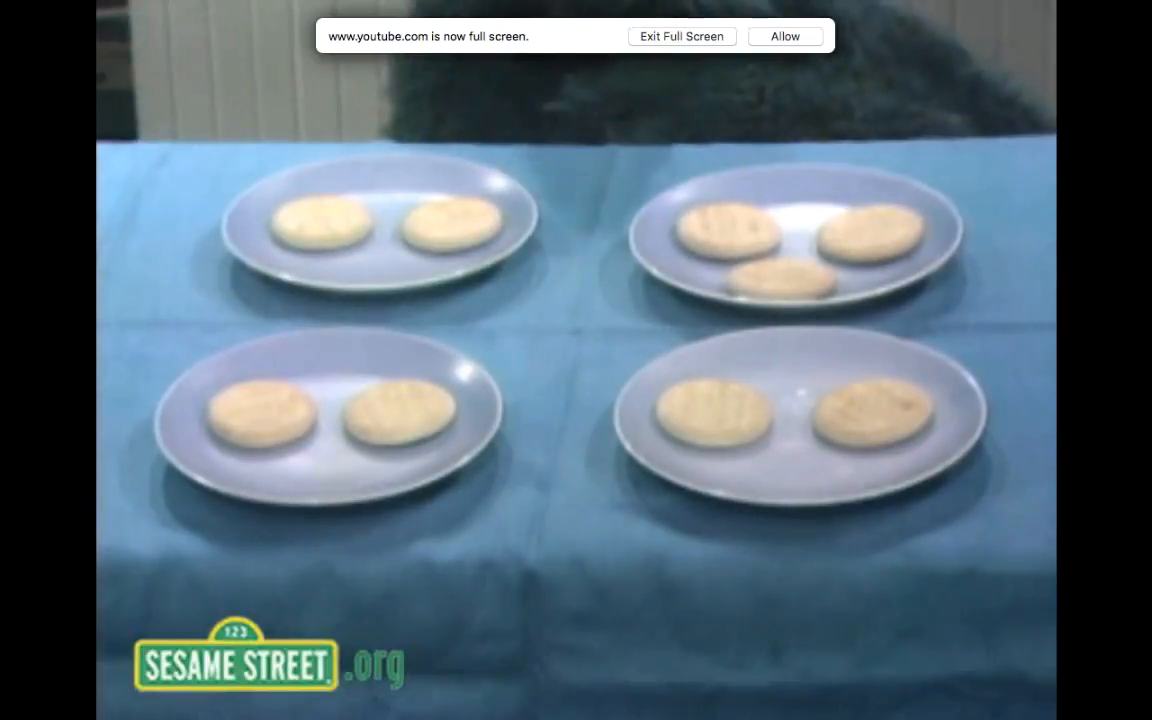
left_click(785, 36)
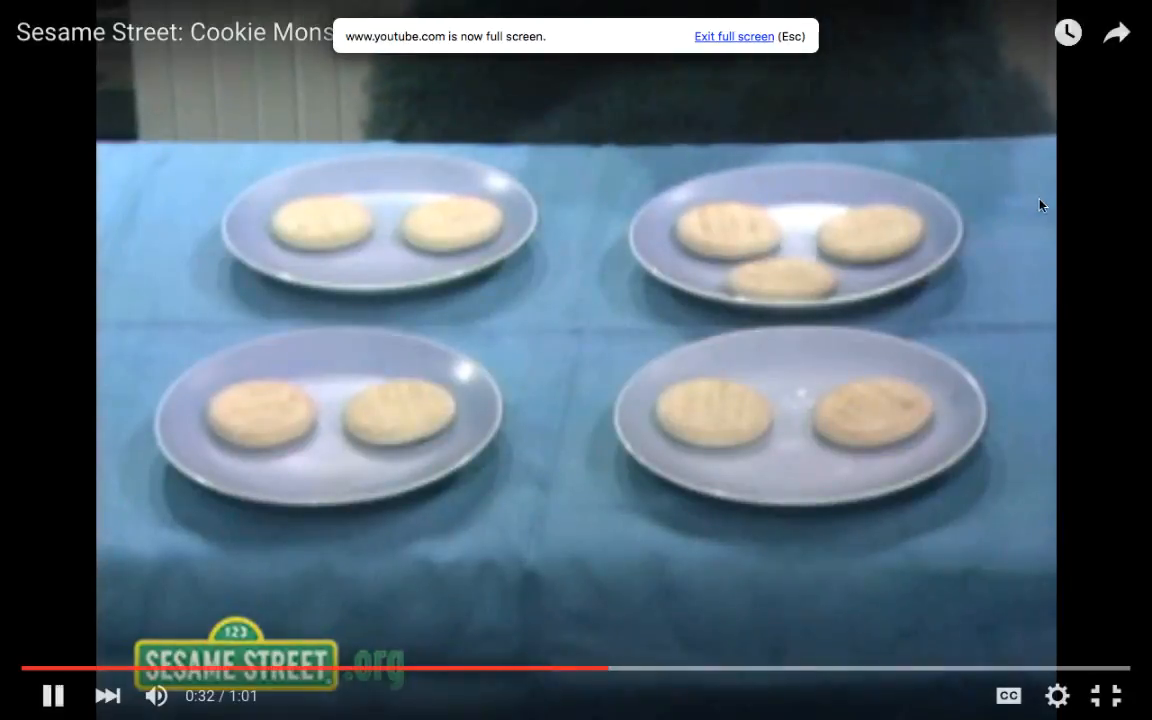
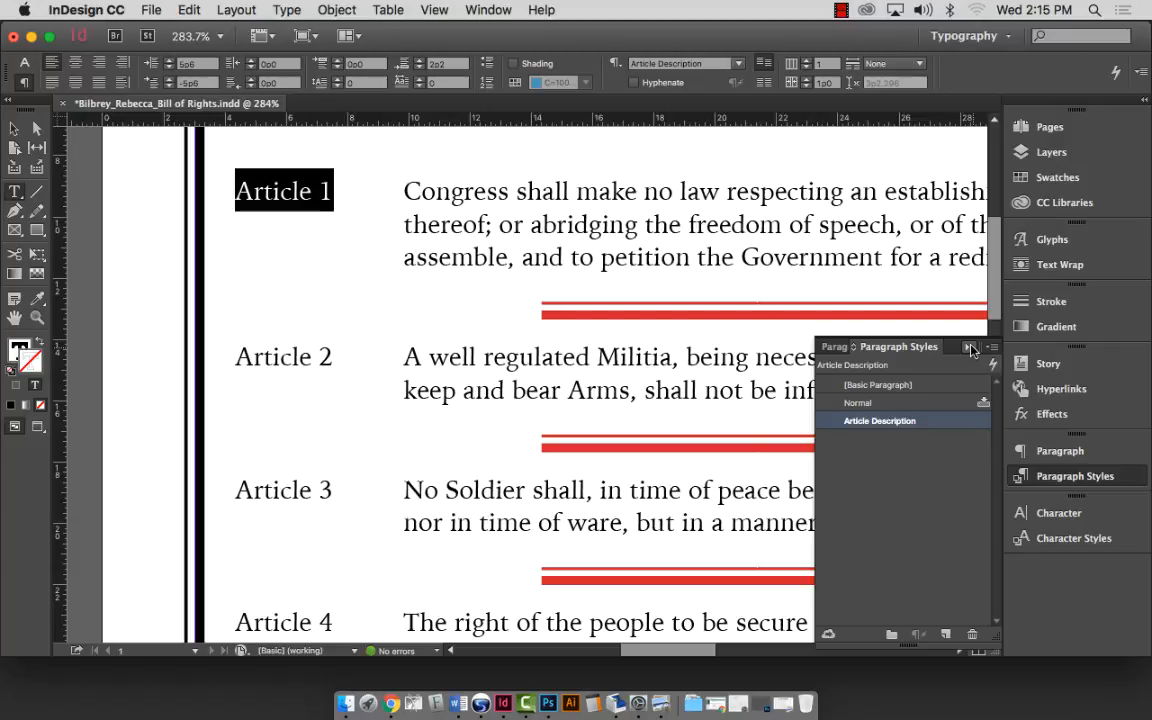
Collapse the Paragraph Styles panel and float Character Styles as its own panel.
left_click(970, 347)
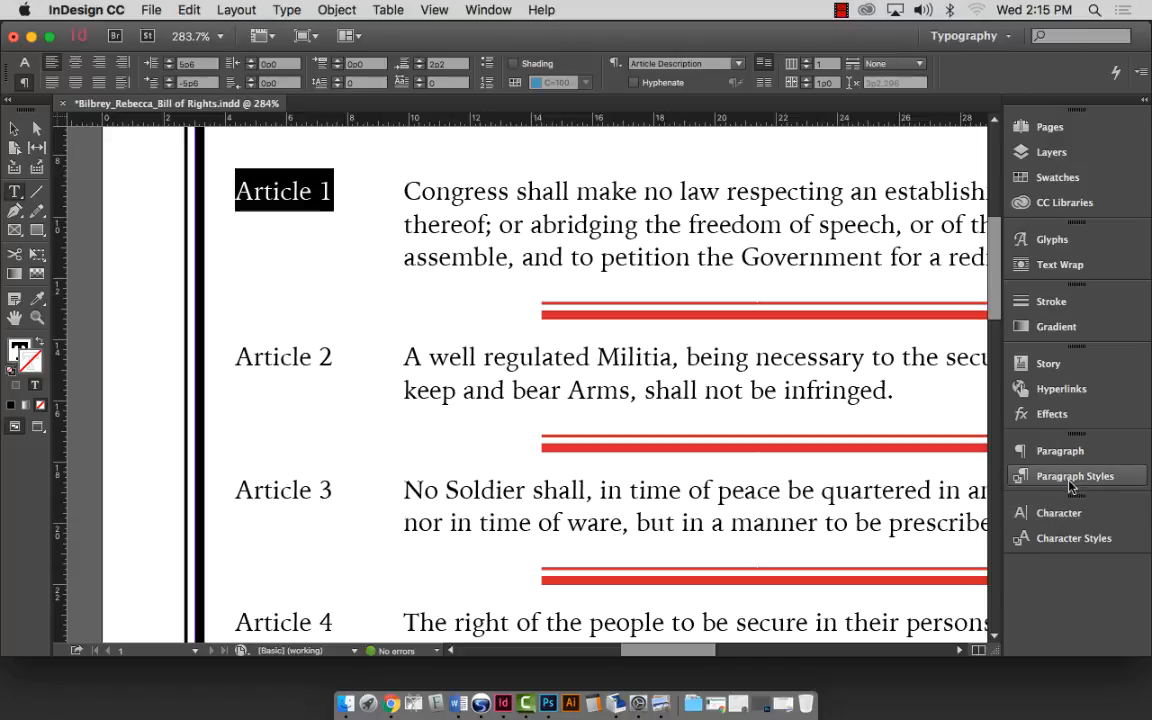
left_click(1050, 538)
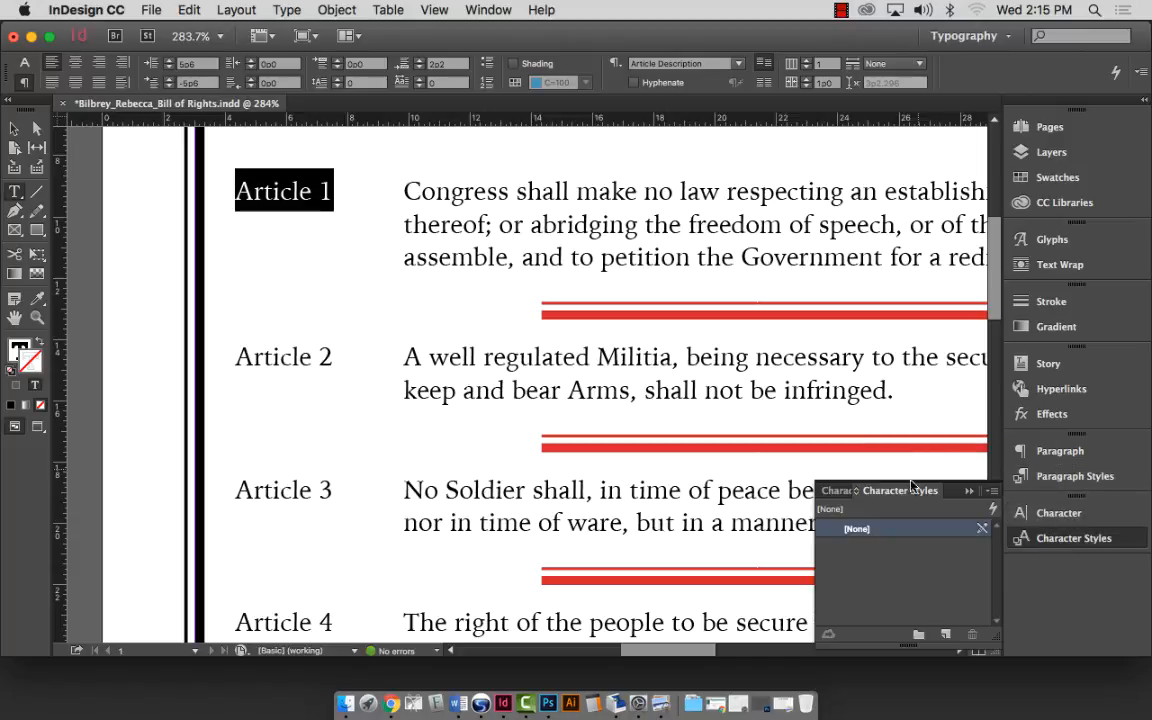
left_click_drag(914, 500, 806, 176)
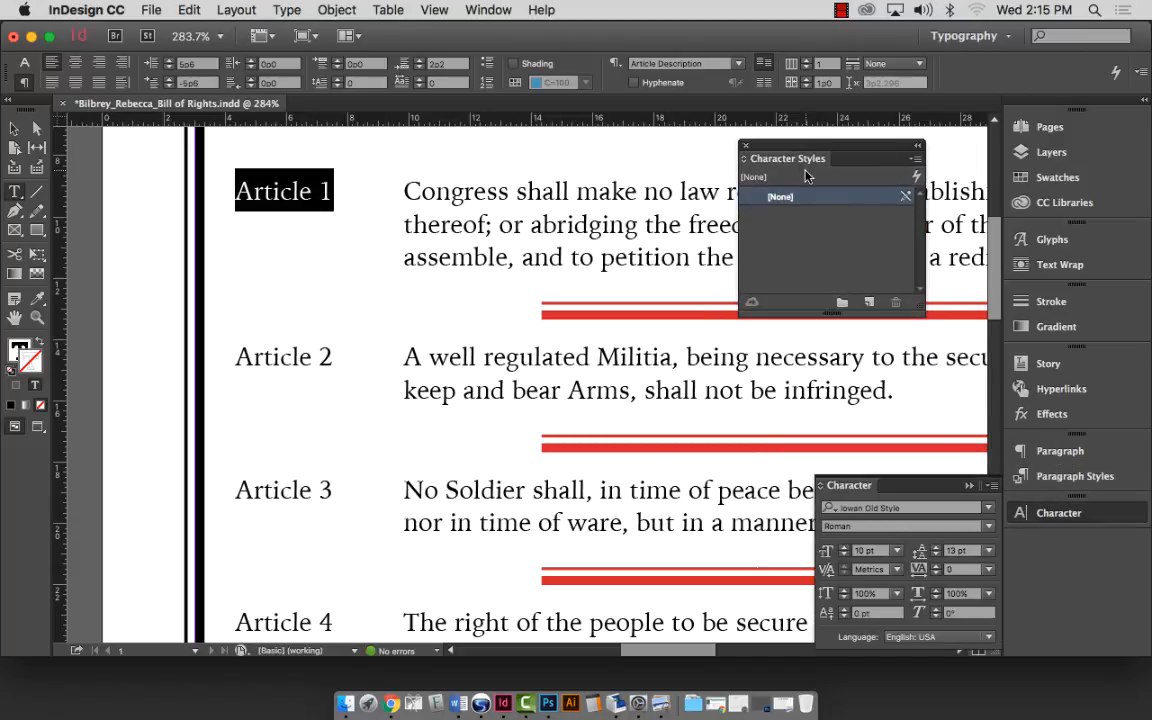
left_click(969, 486)
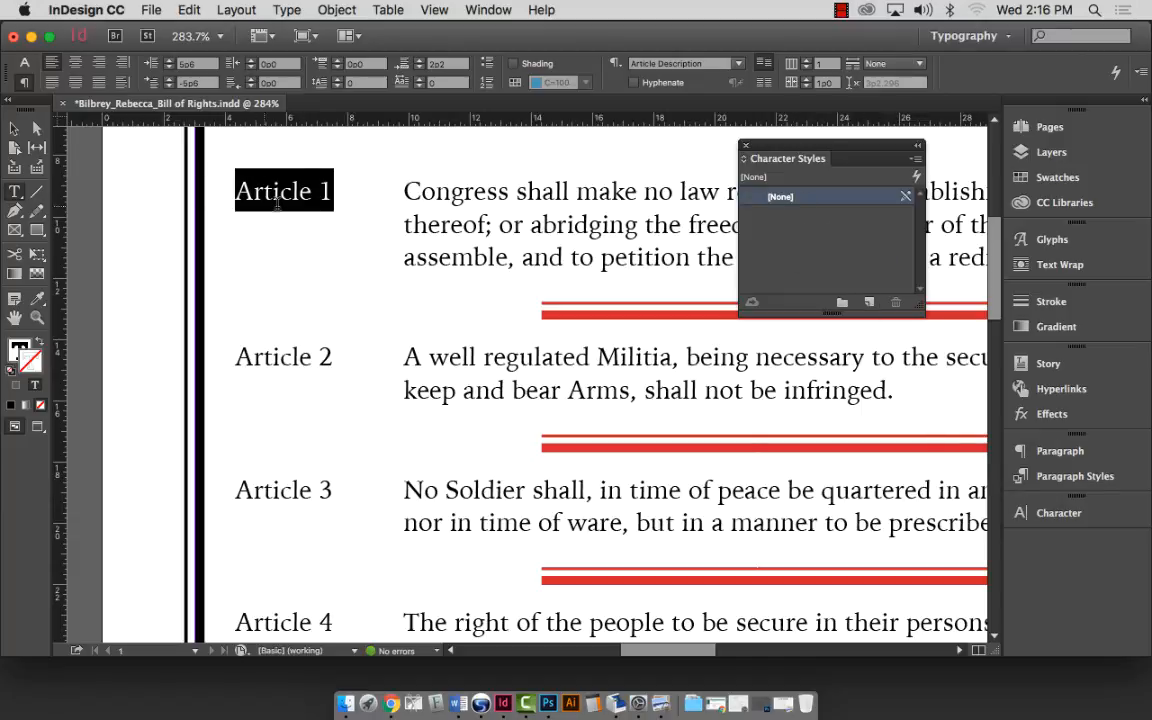
Add Character Style 1, rename it 'Article numbers' and show its Basic Character Formats.
left_click(869, 304)
left_click(869, 305)
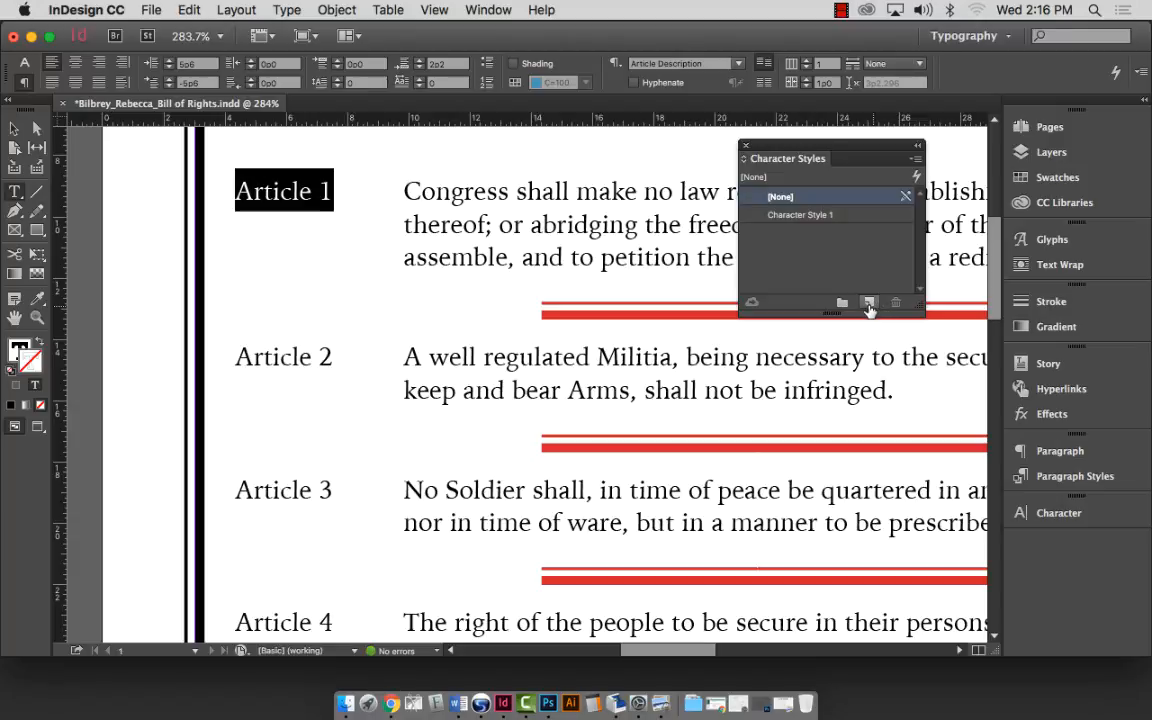
left_click(805, 216)
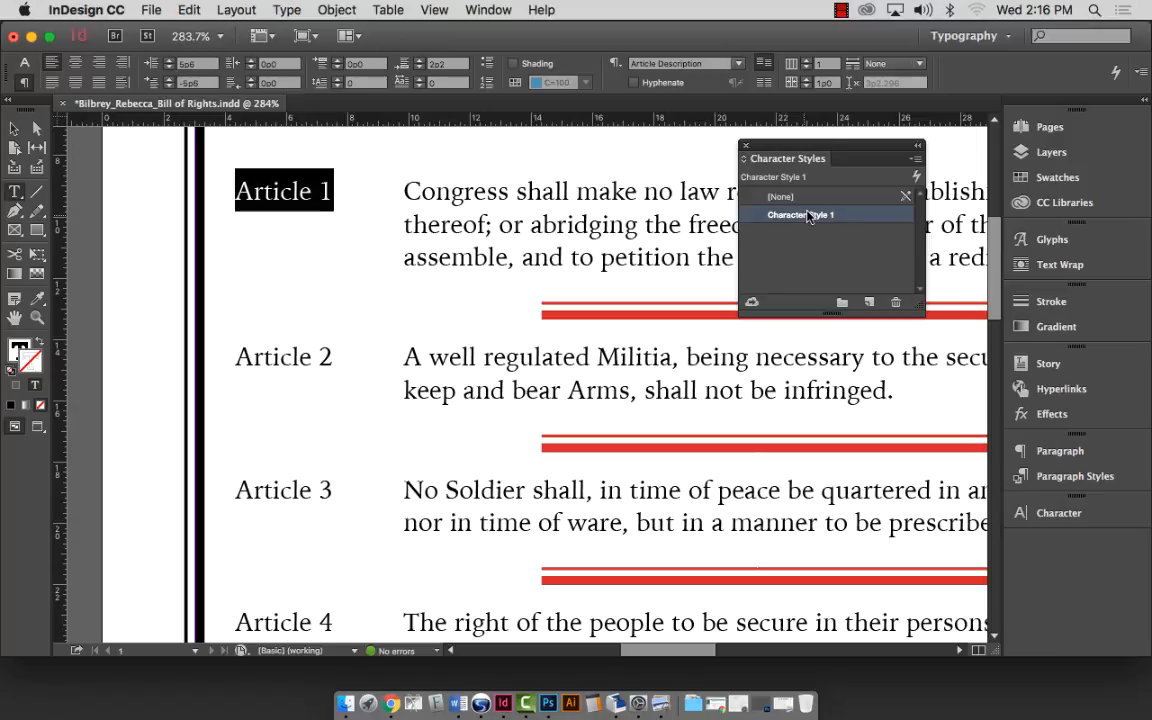
left_click(809, 215)
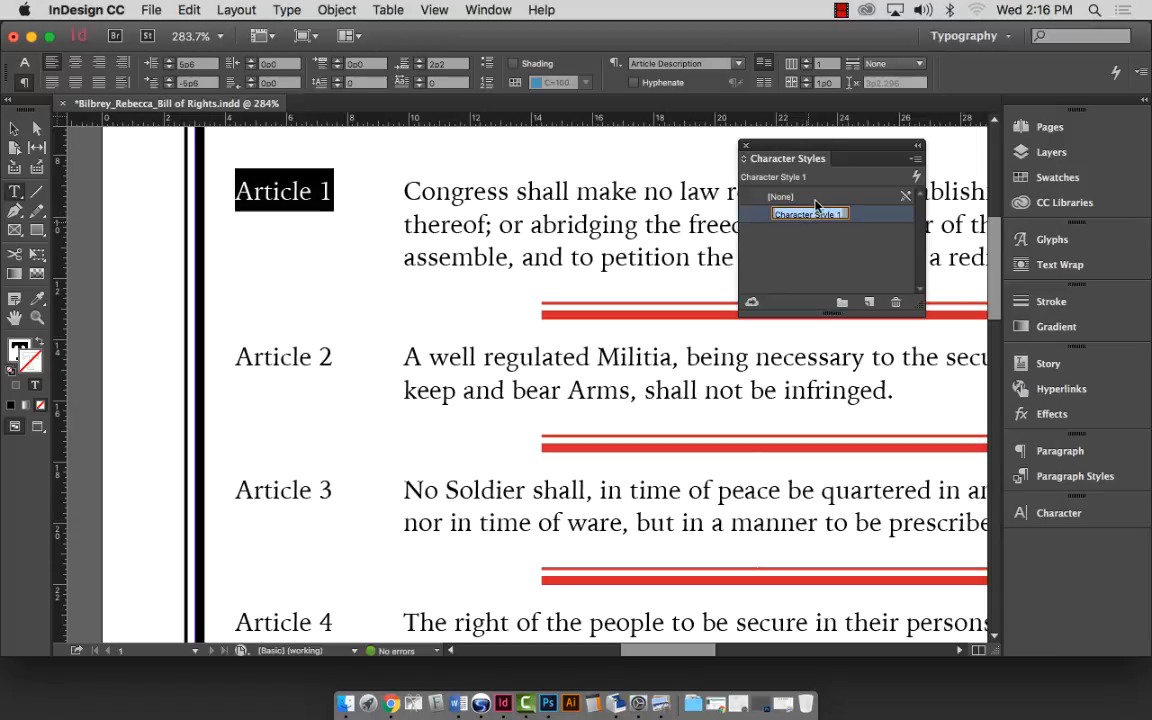
double_click(820, 215)
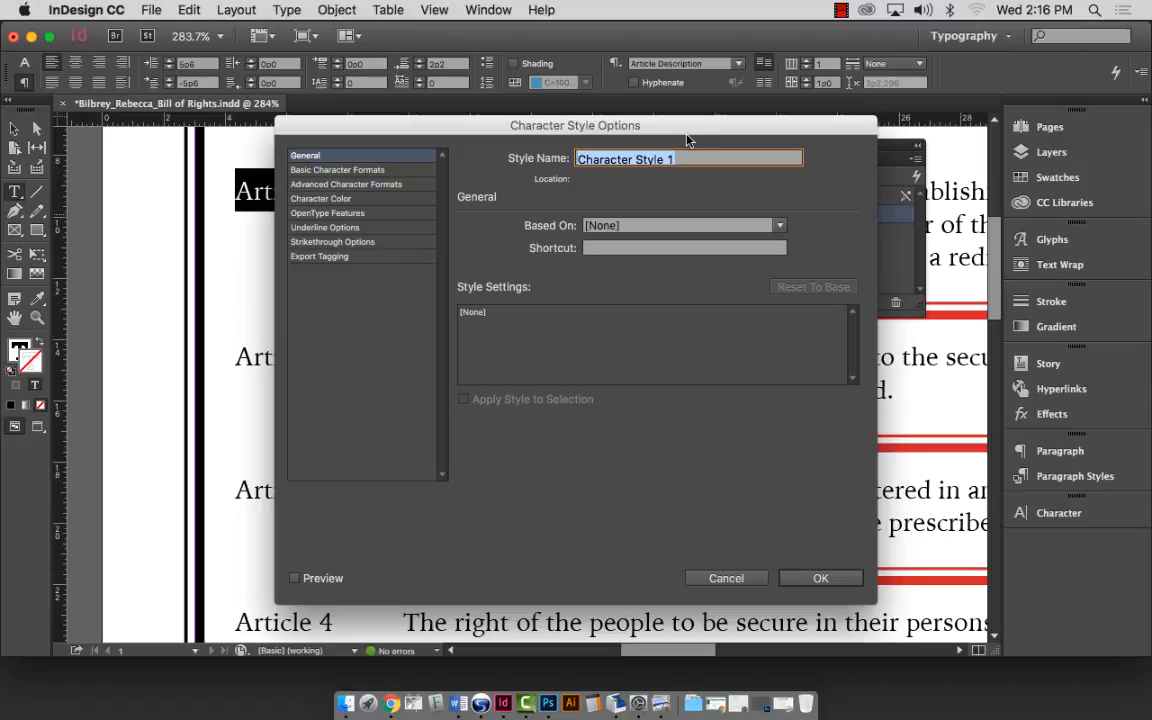
left_click_drag(687, 140, 896, 133)
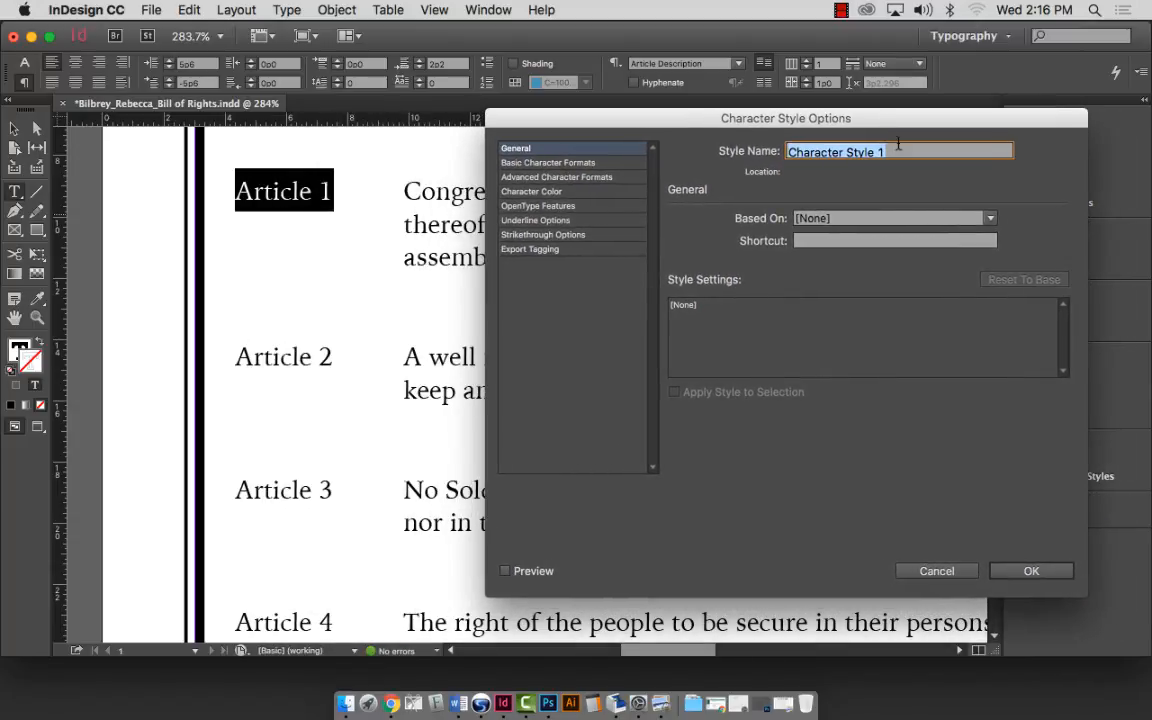
type("Ar")
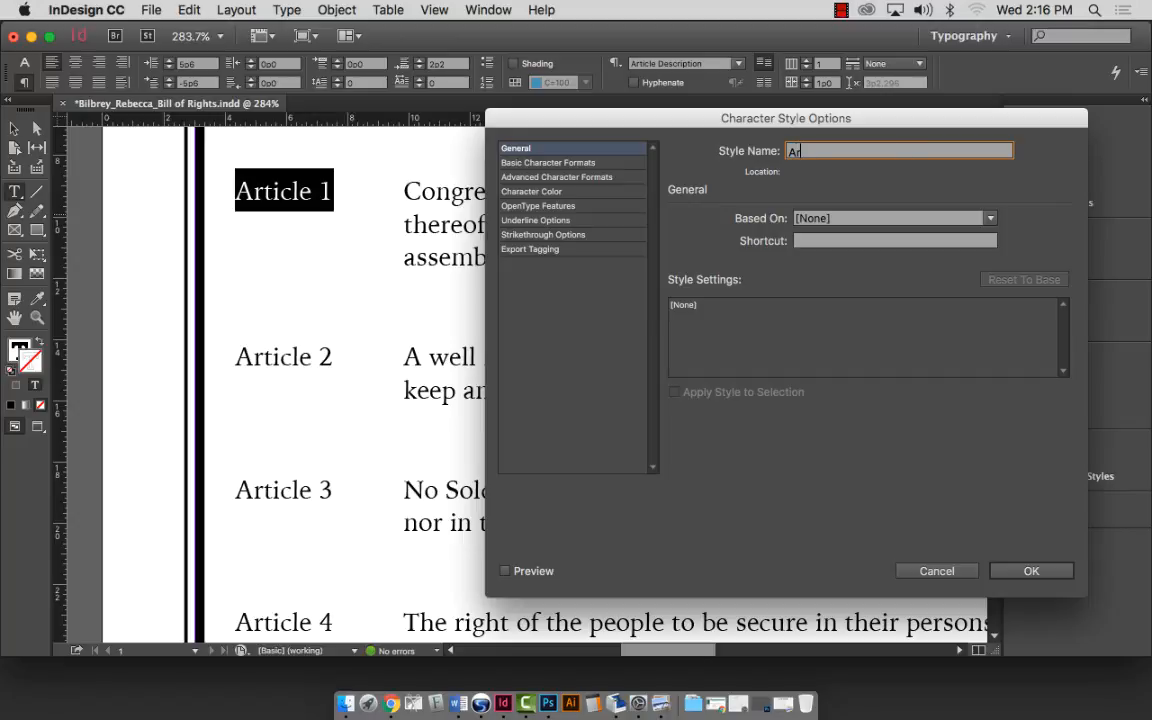
type("ticle numbers")
left_click(570, 163)
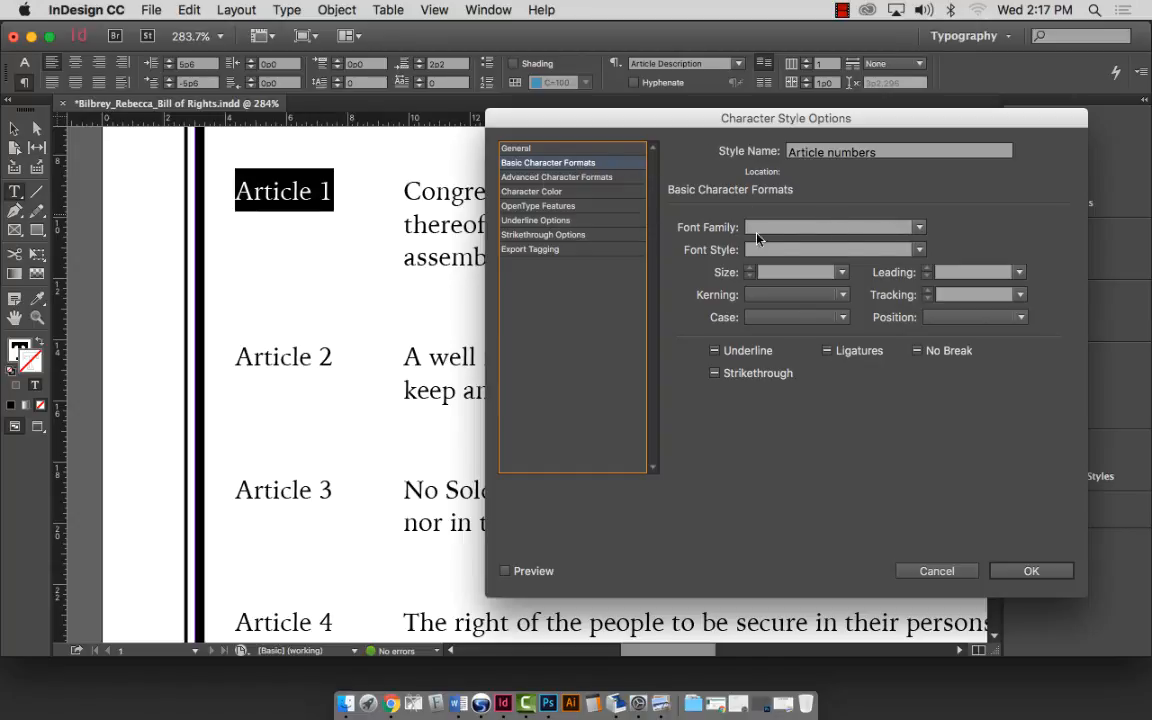
Give Article numbers Arial Black and the C=100 M=90 Y=10 K=0 fill, previewed on Article 1.
left_click(903, 228)
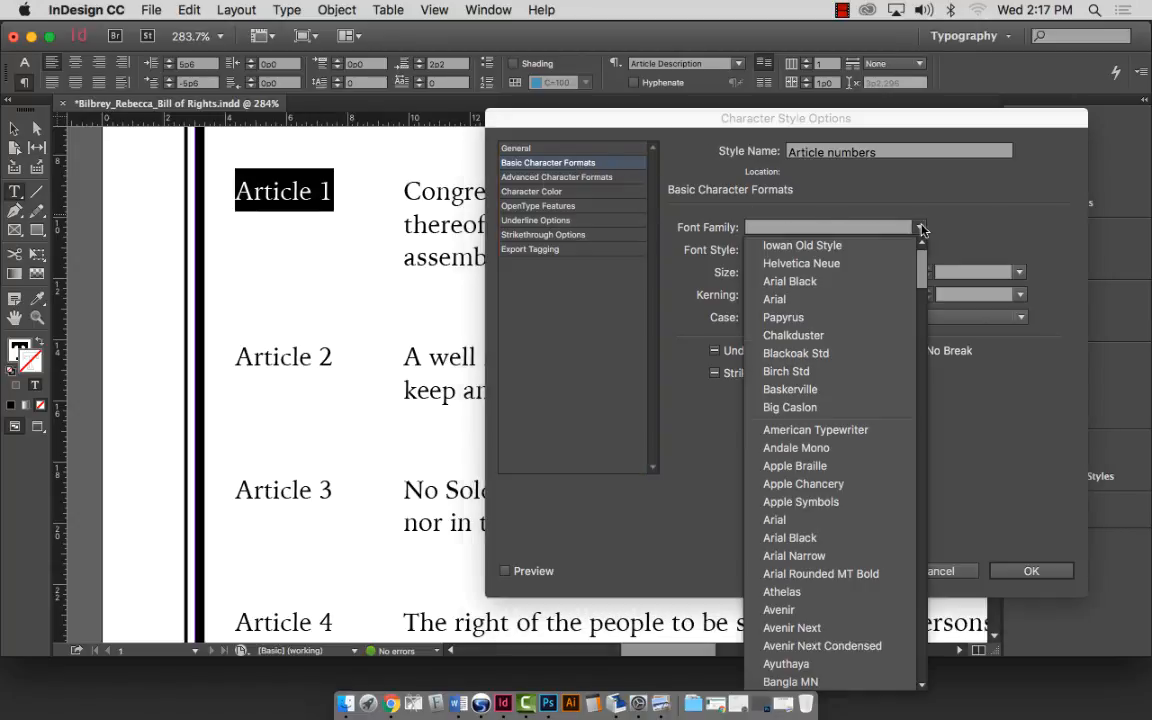
left_click(897, 283)
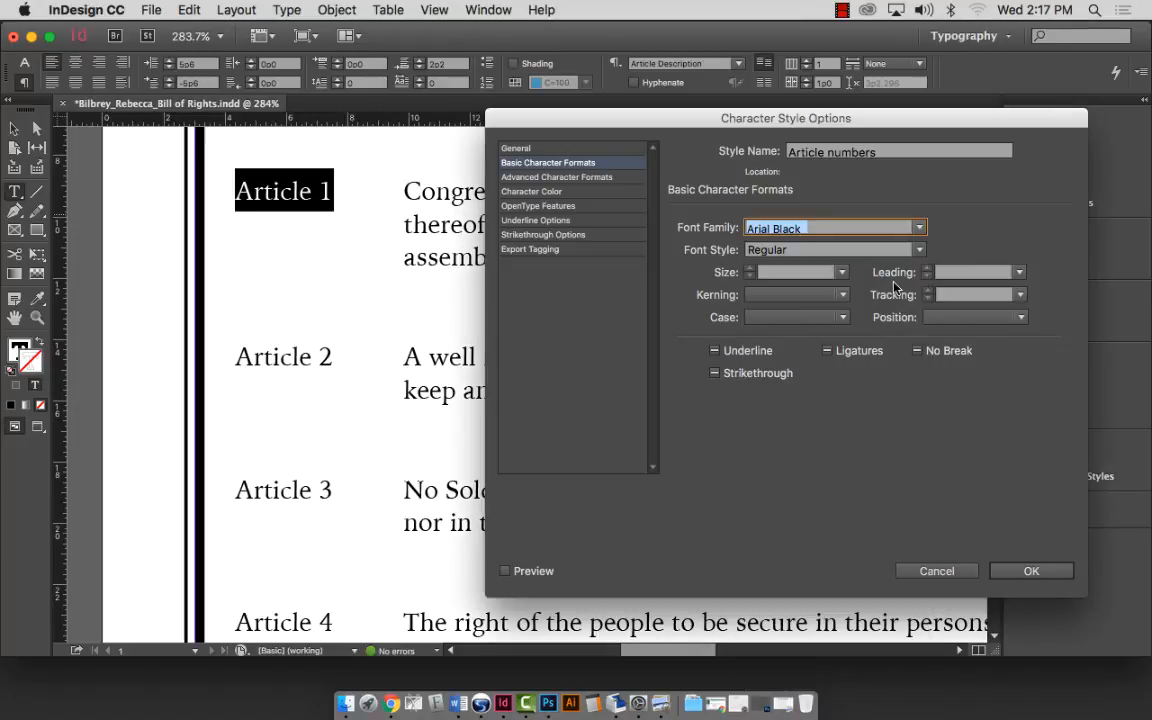
left_click(506, 571)
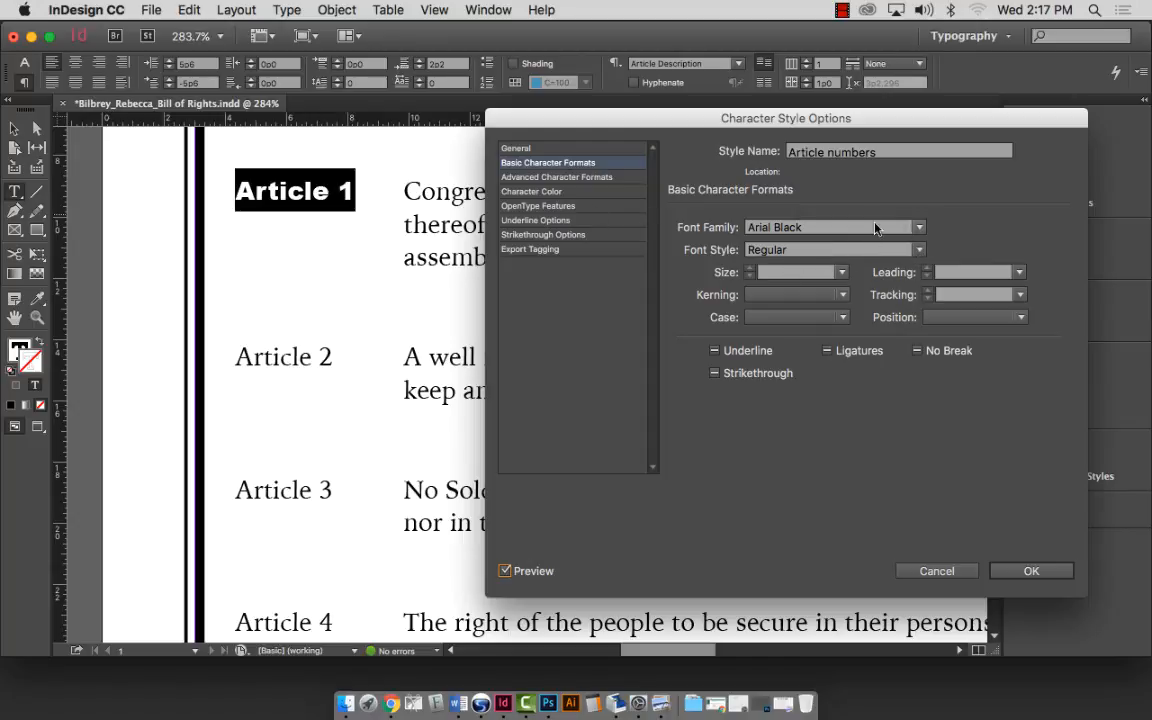
left_click(536, 192)
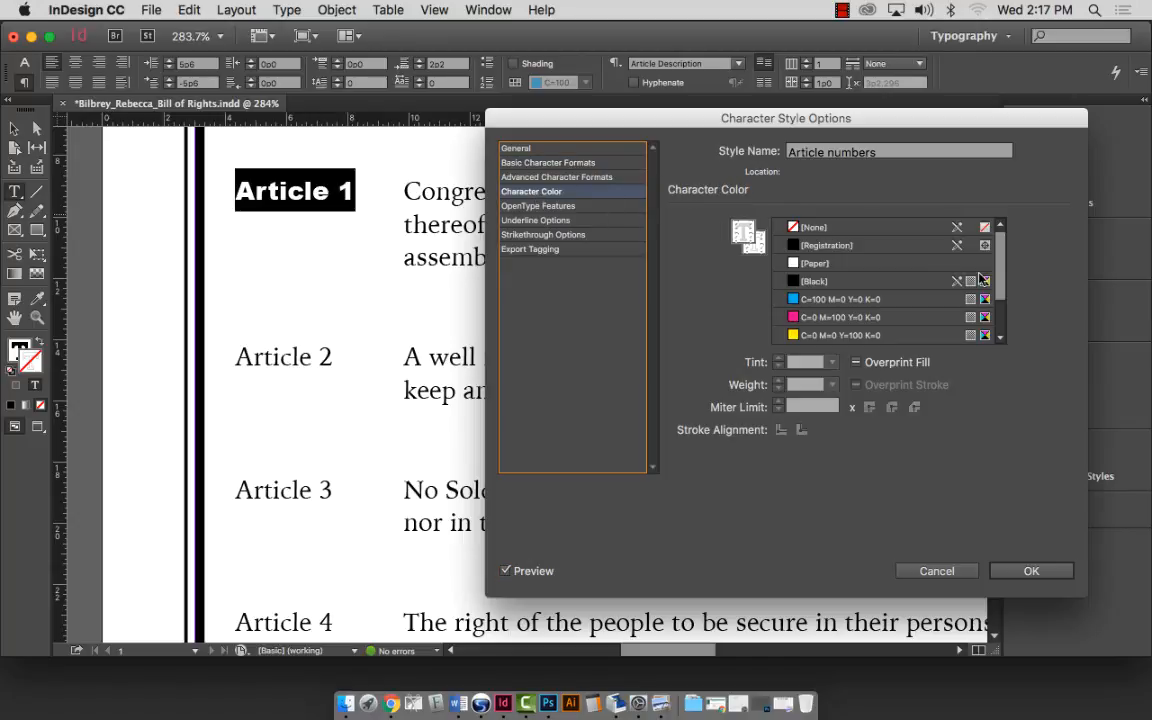
left_click_drag(1003, 265, 1008, 302)
left_click(880, 334)
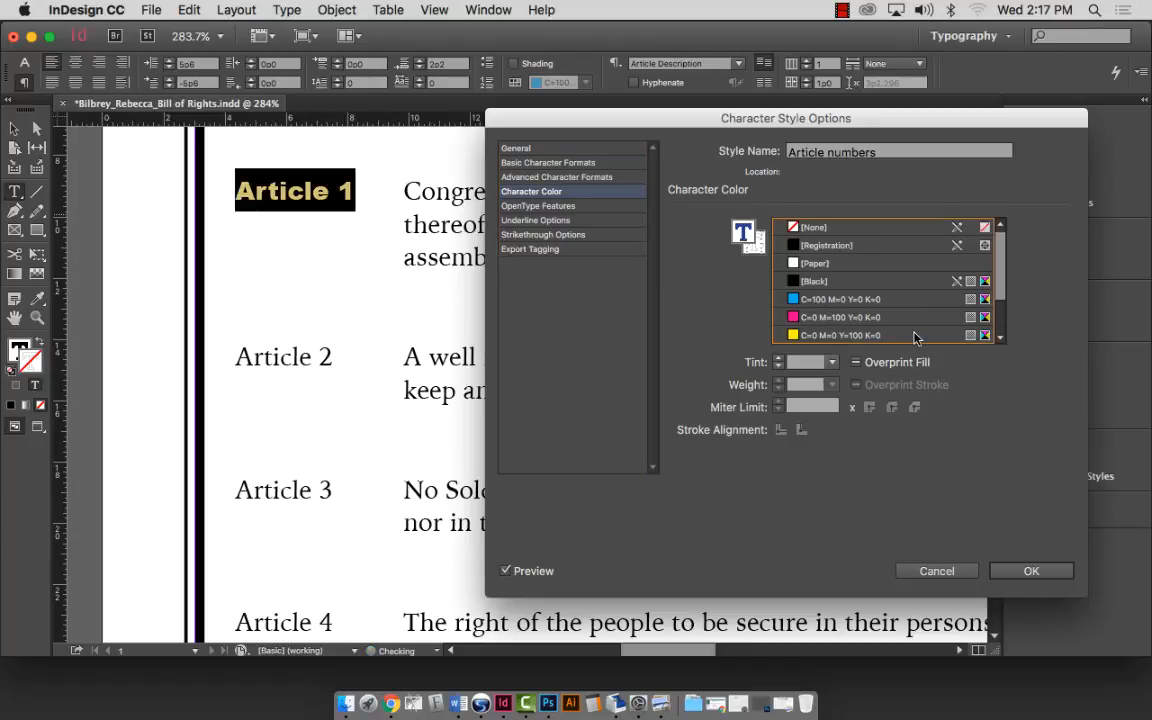
left_click(1000, 303)
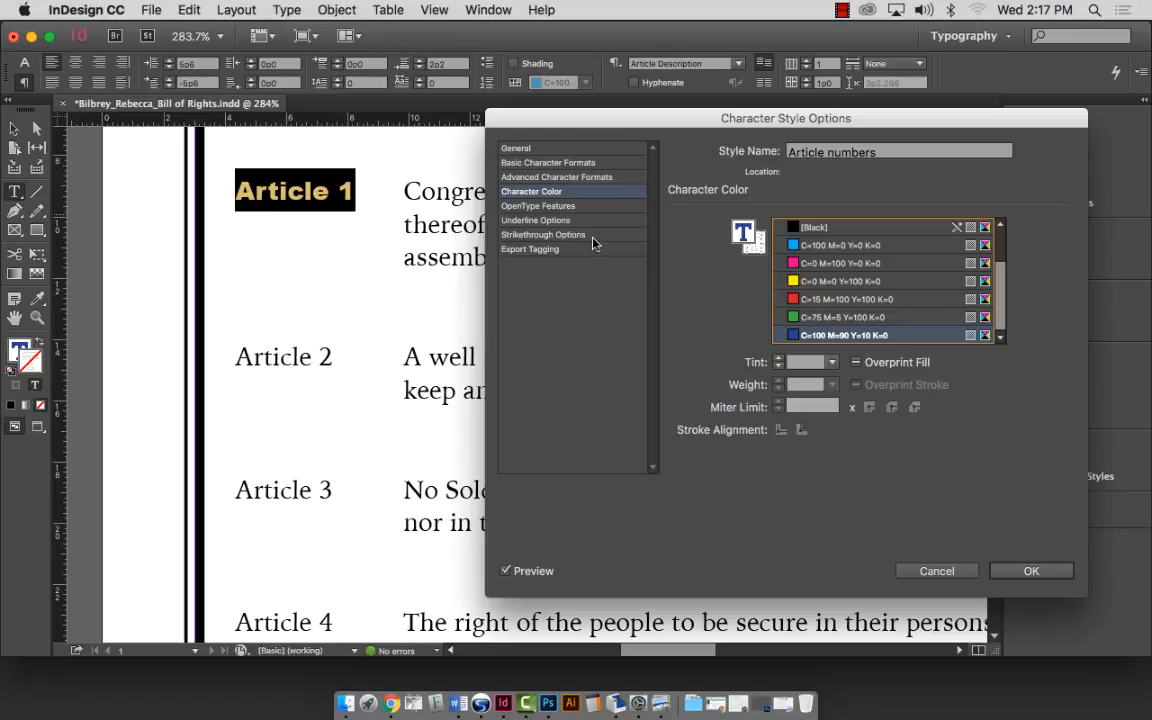
Turn on a 2 pt, 3 pt offset red C=15 M=100 Y=100 K=0 underline and save the style.
left_click(553, 220)
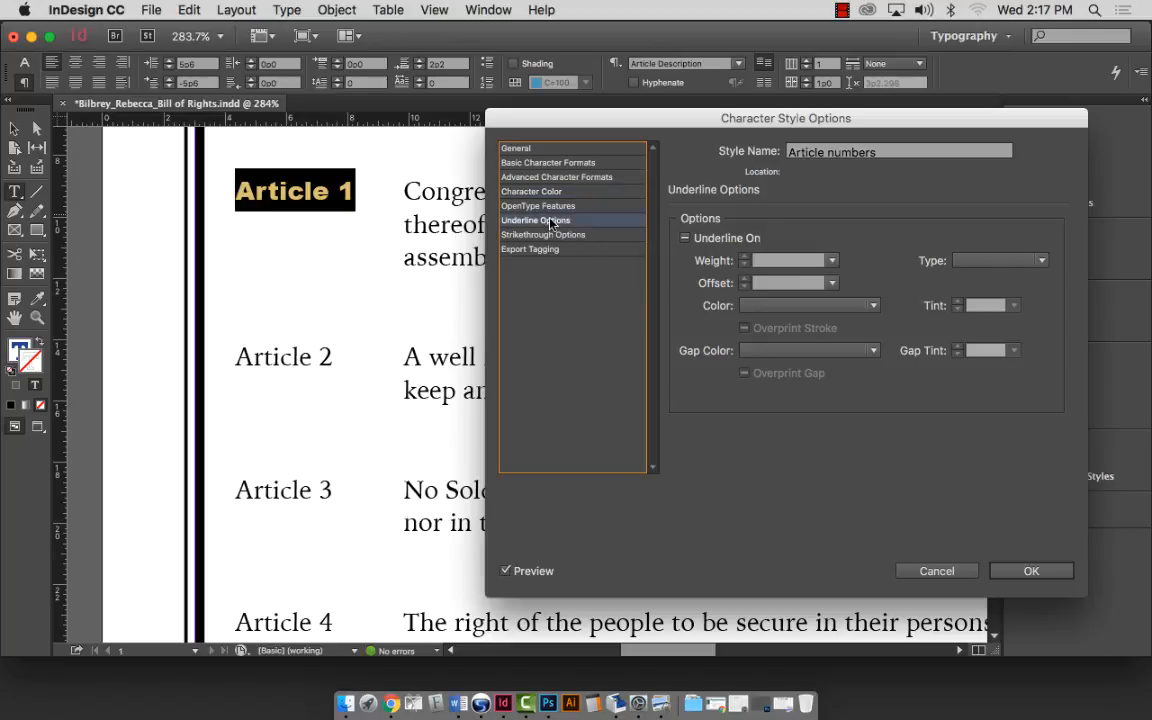
left_click(830, 261)
left_click(791, 441)
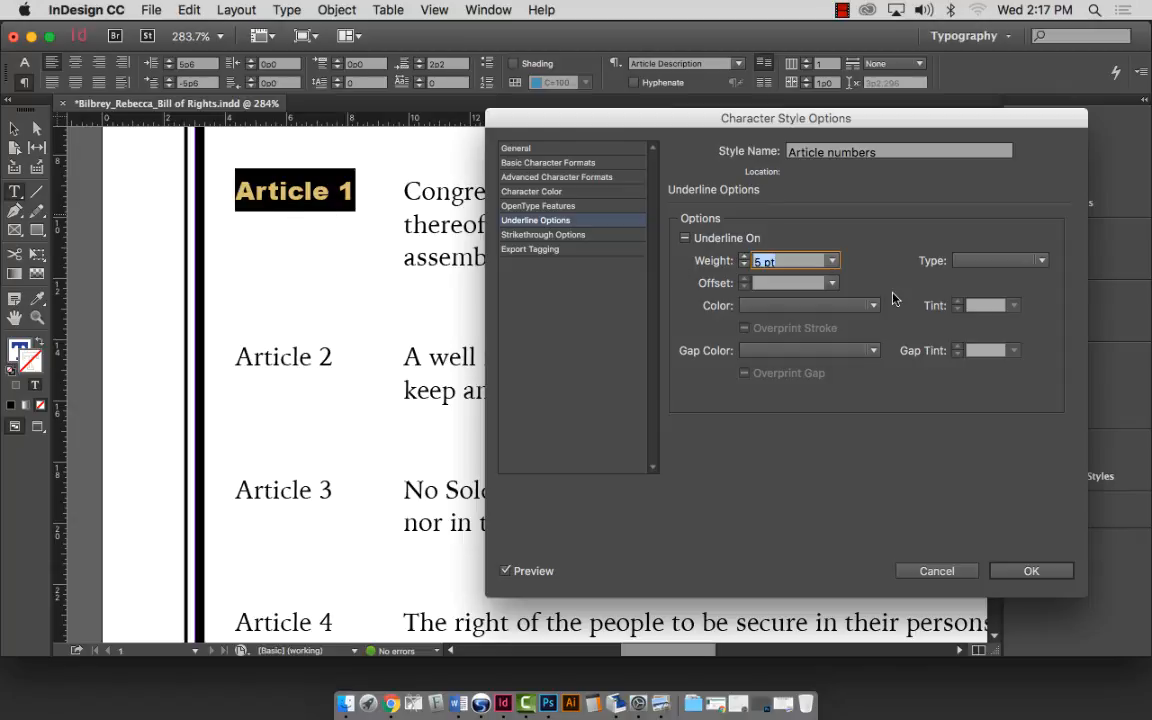
left_click(685, 239)
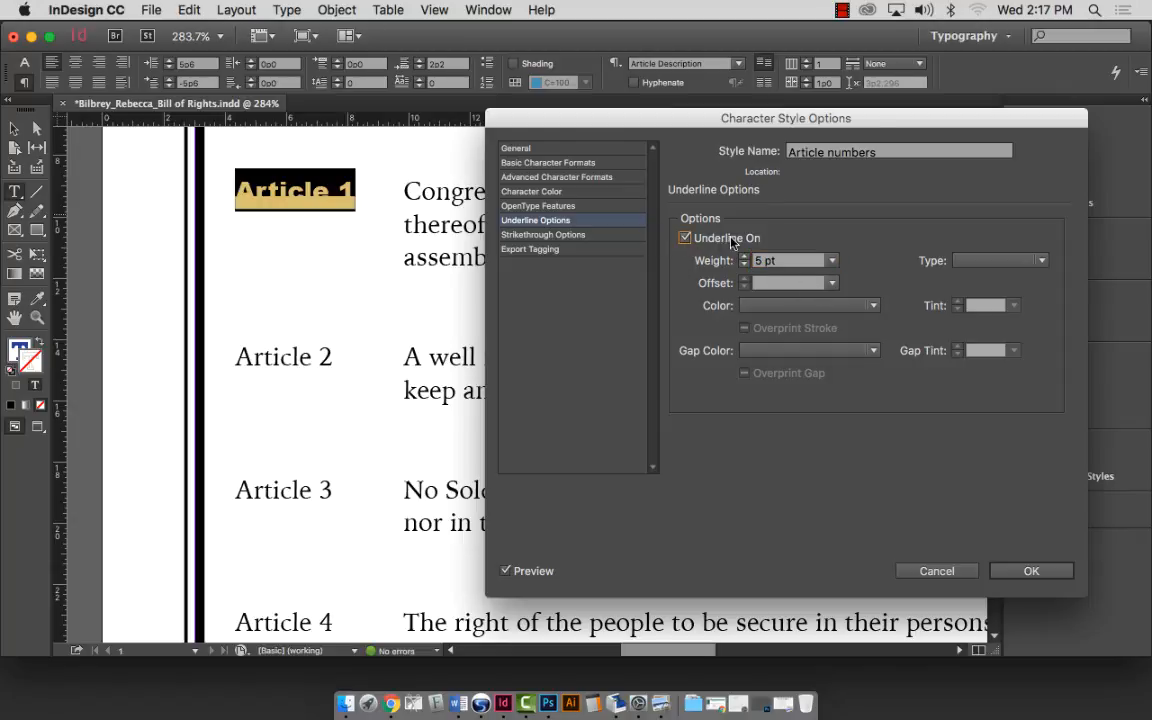
left_click(765, 260)
left_click(831, 260)
left_click(780, 377)
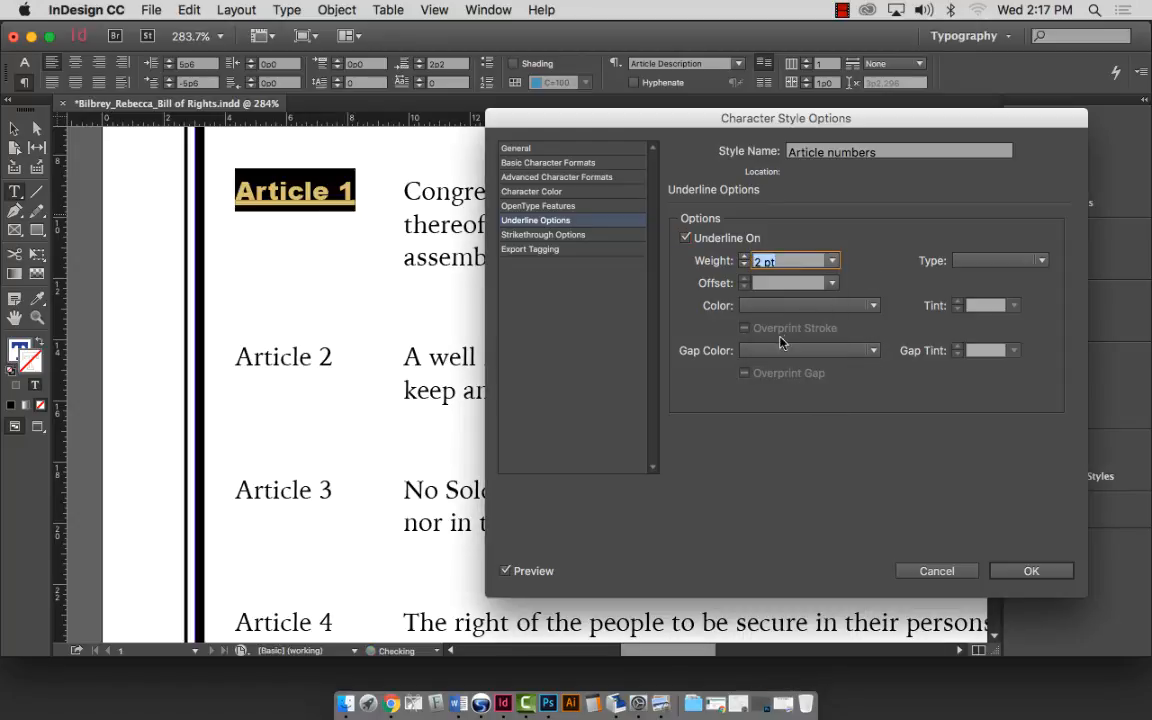
left_click(831, 283)
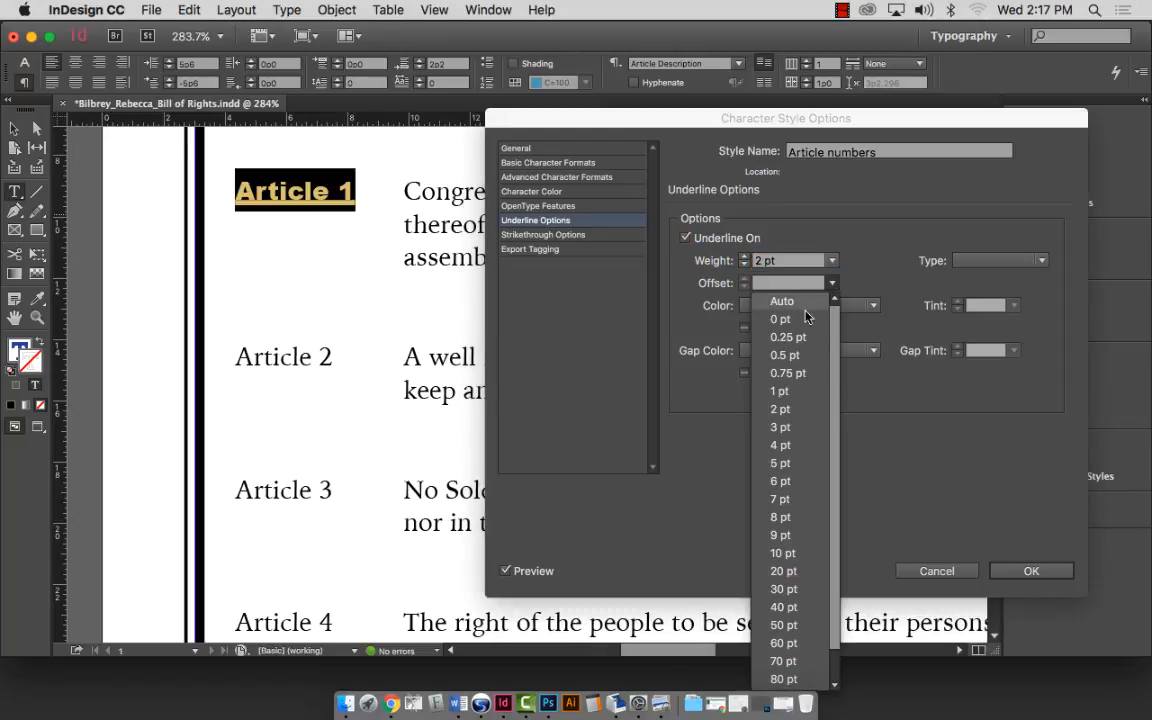
left_click(790, 427)
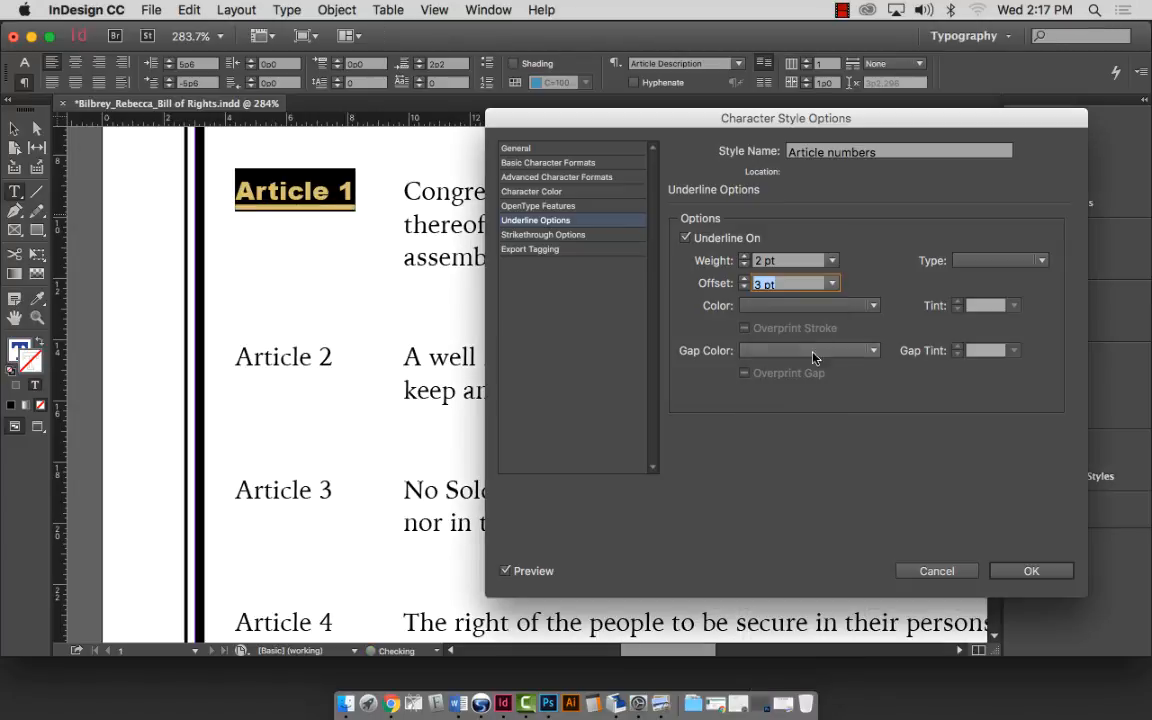
left_click(836, 310)
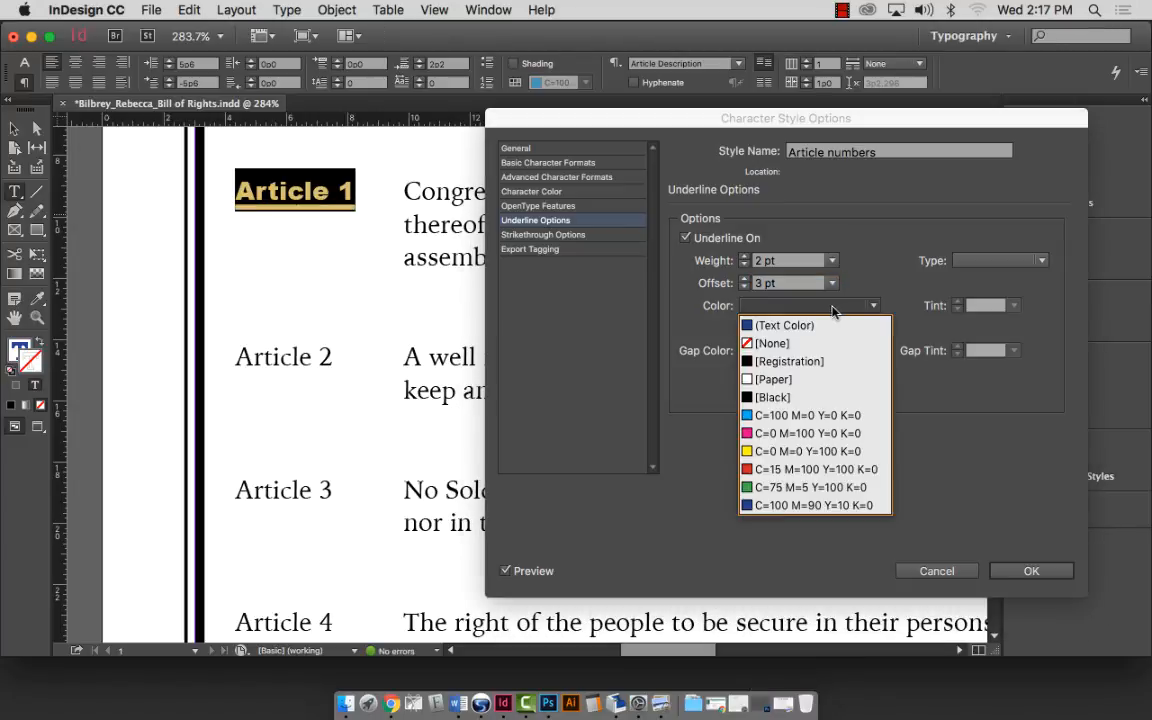
left_click(828, 468)
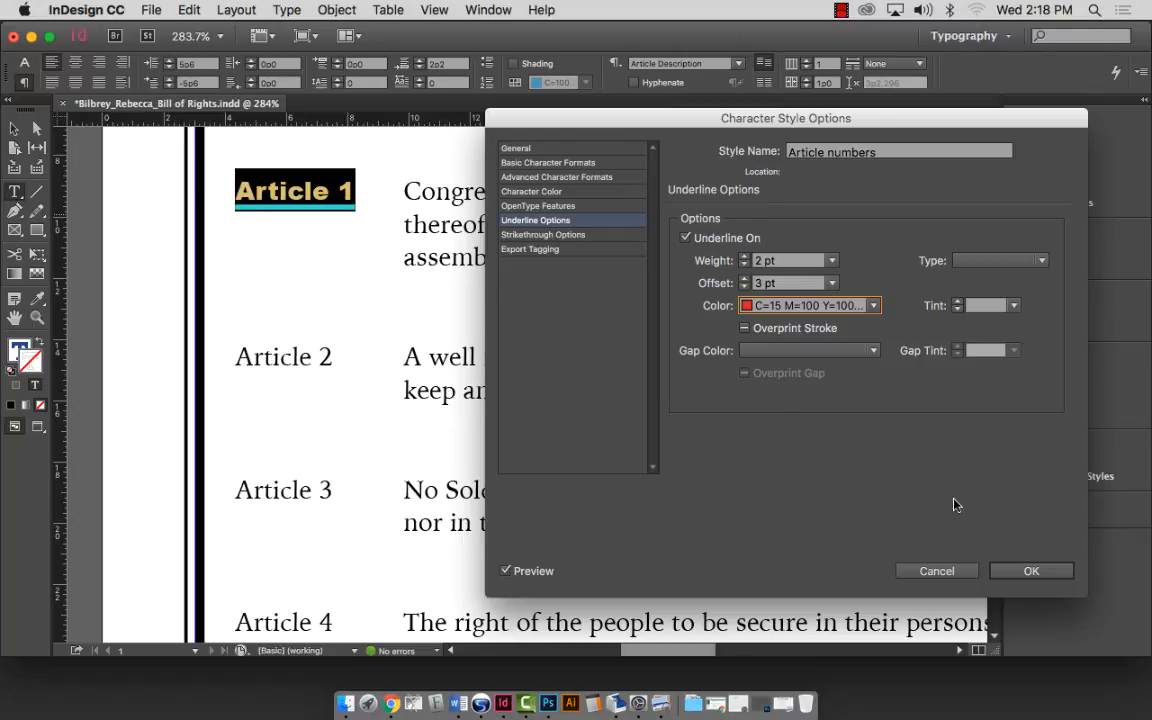
left_click(1031, 571)
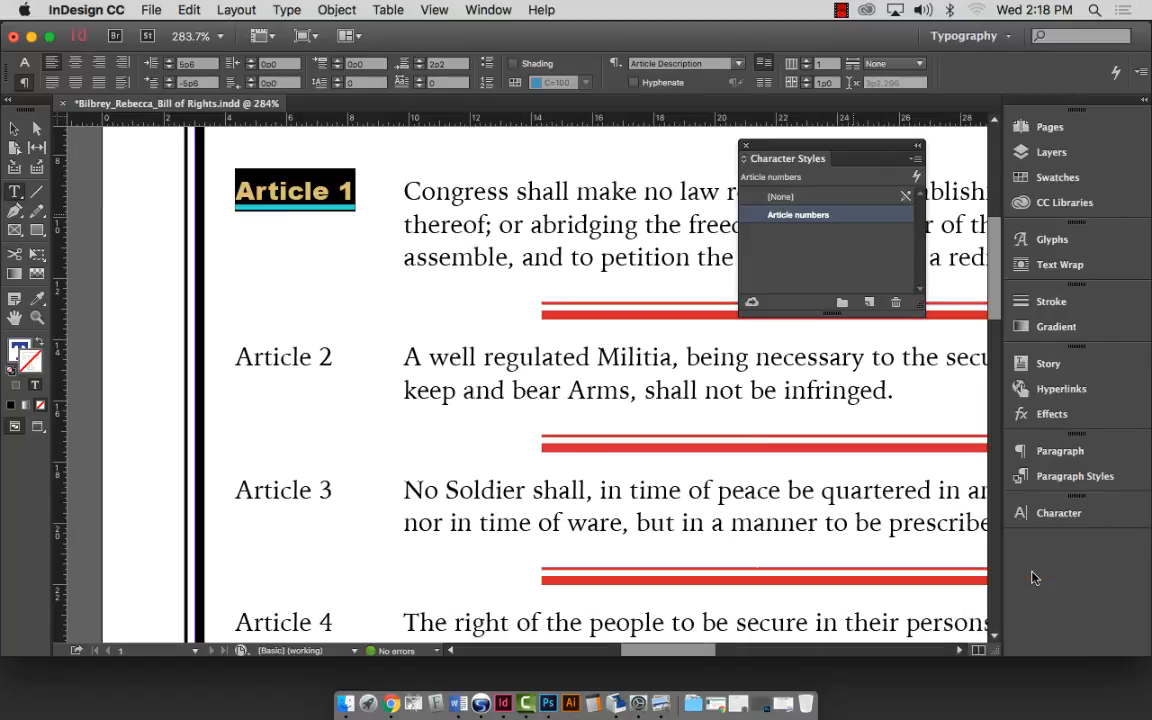
Apply the Article numbers style to the Article 2 and Article 3 labels.
left_click(432, 200)
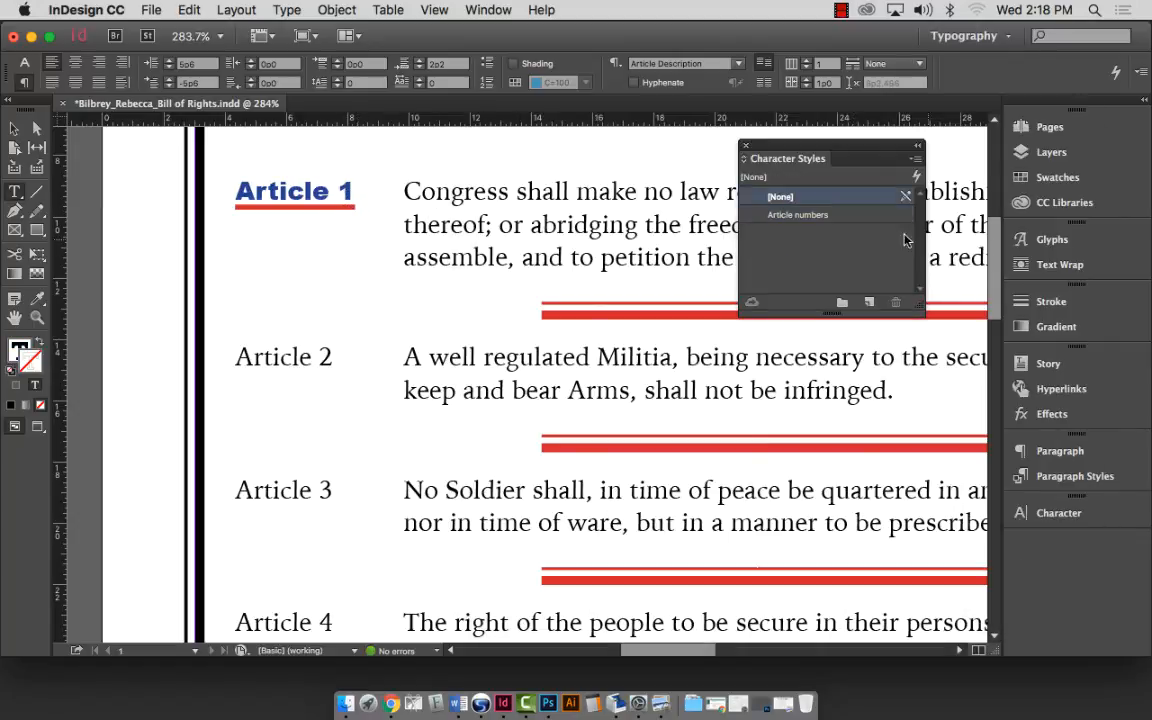
key("Down")
double_click(281, 355)
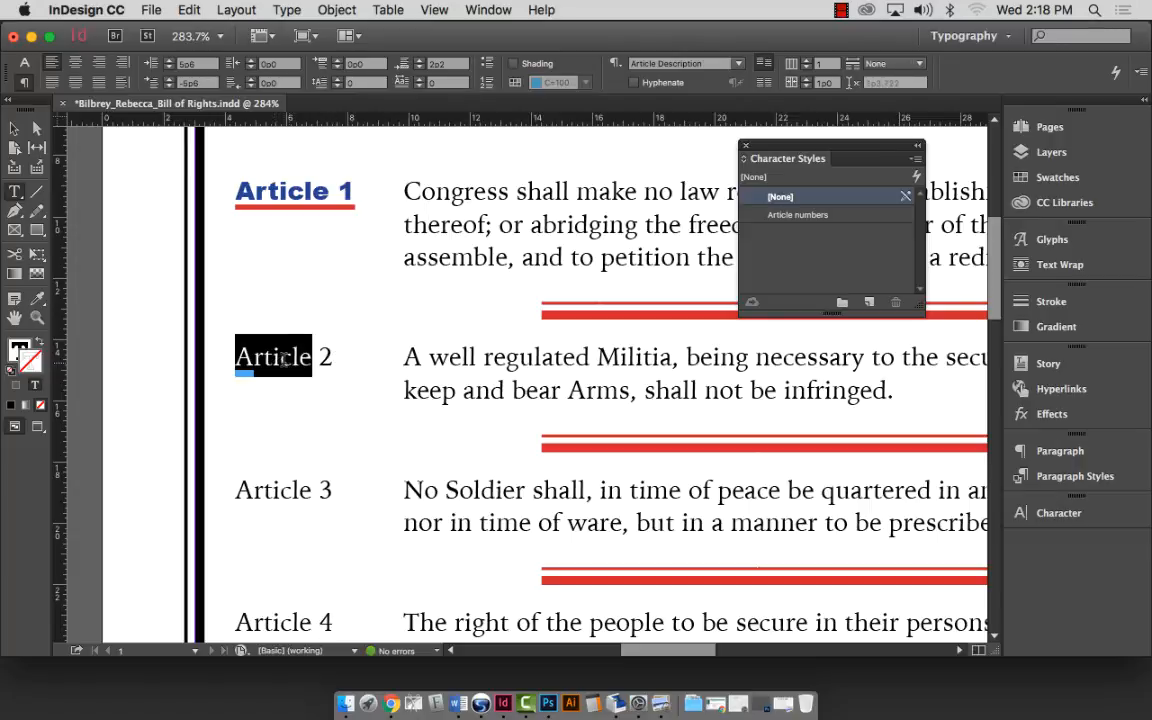
triple_click(327, 357)
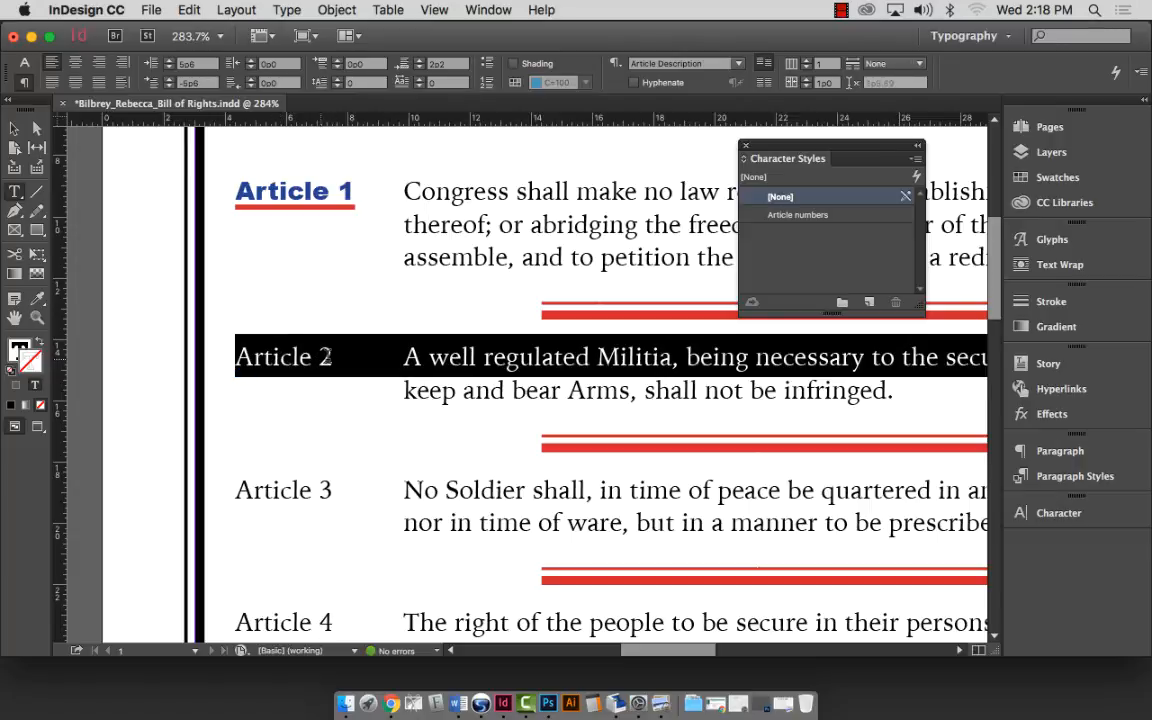
left_click(267, 352)
left_click_drag(234, 357, 334, 357)
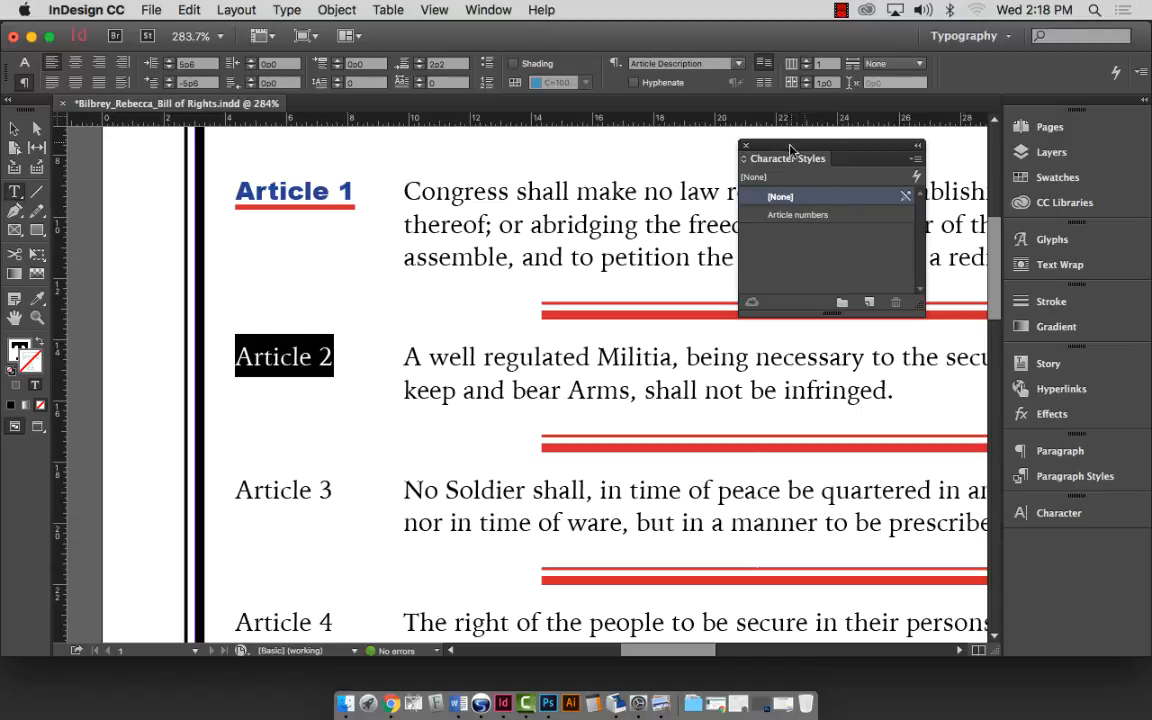
left_click(789, 216)
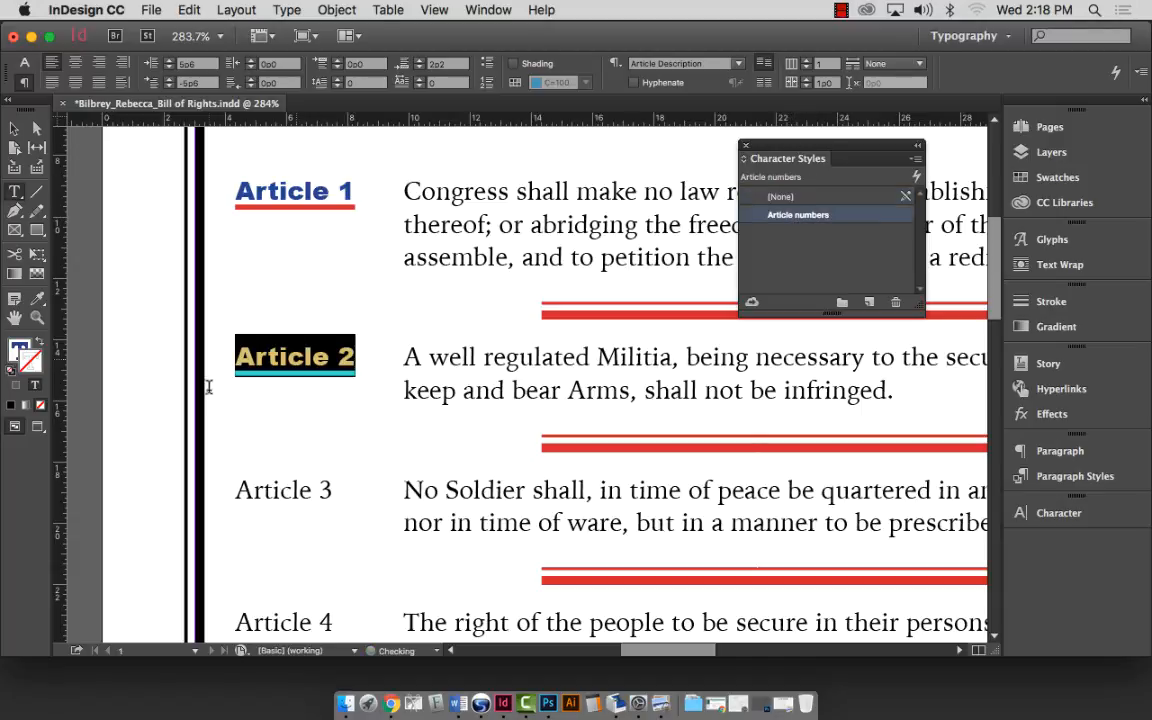
left_click_drag(237, 488, 350, 485)
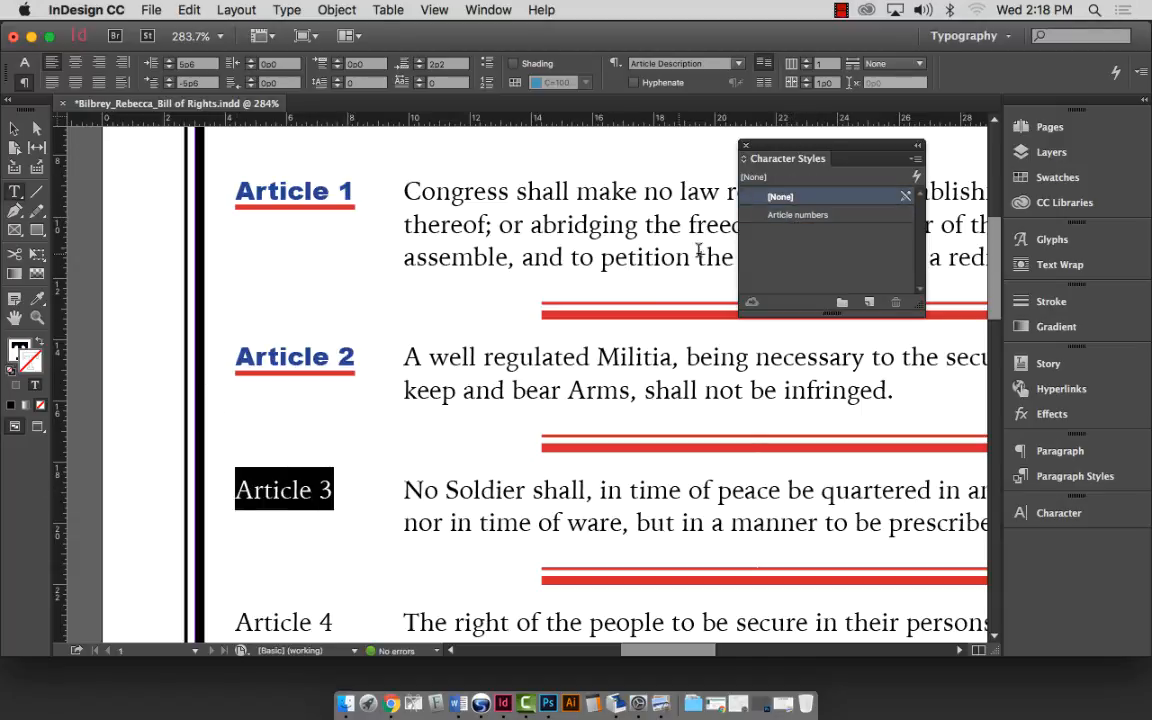
left_click(798, 215)
Apply the Article numbers style to the Article 4, 5 and 6 labels.
scroll(341, 338, "down", 1)
scroll(341, 338, "down", 7)
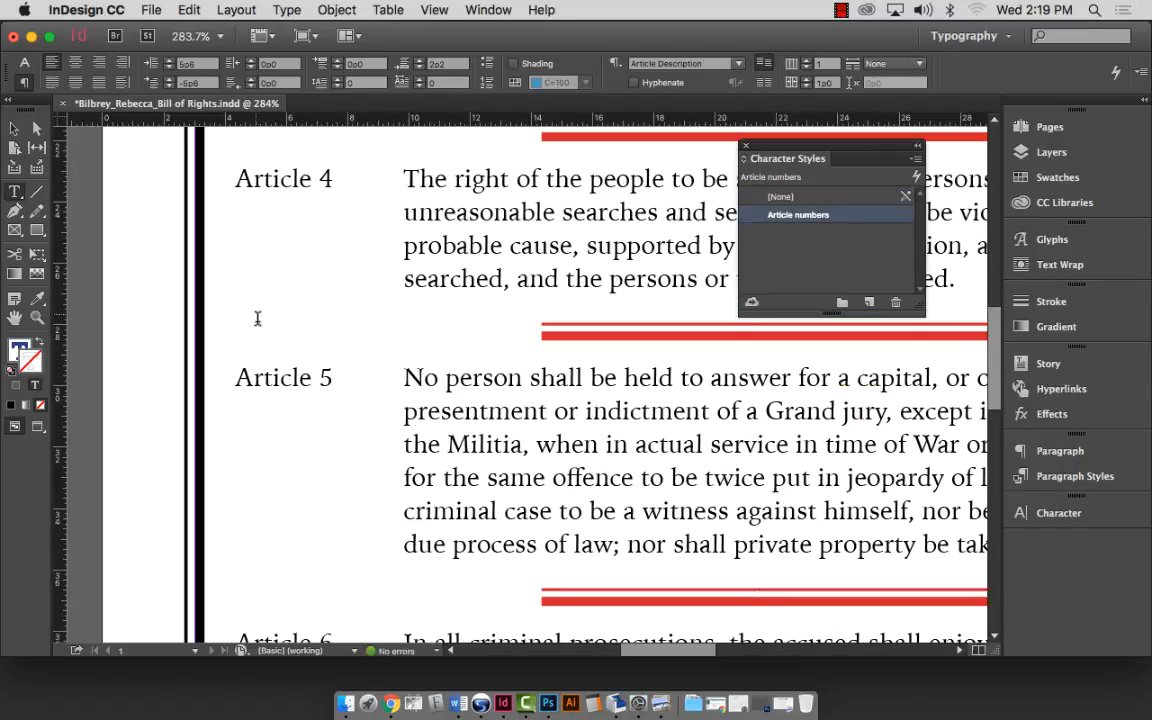
triple_click(305, 178)
left_click(270, 178)
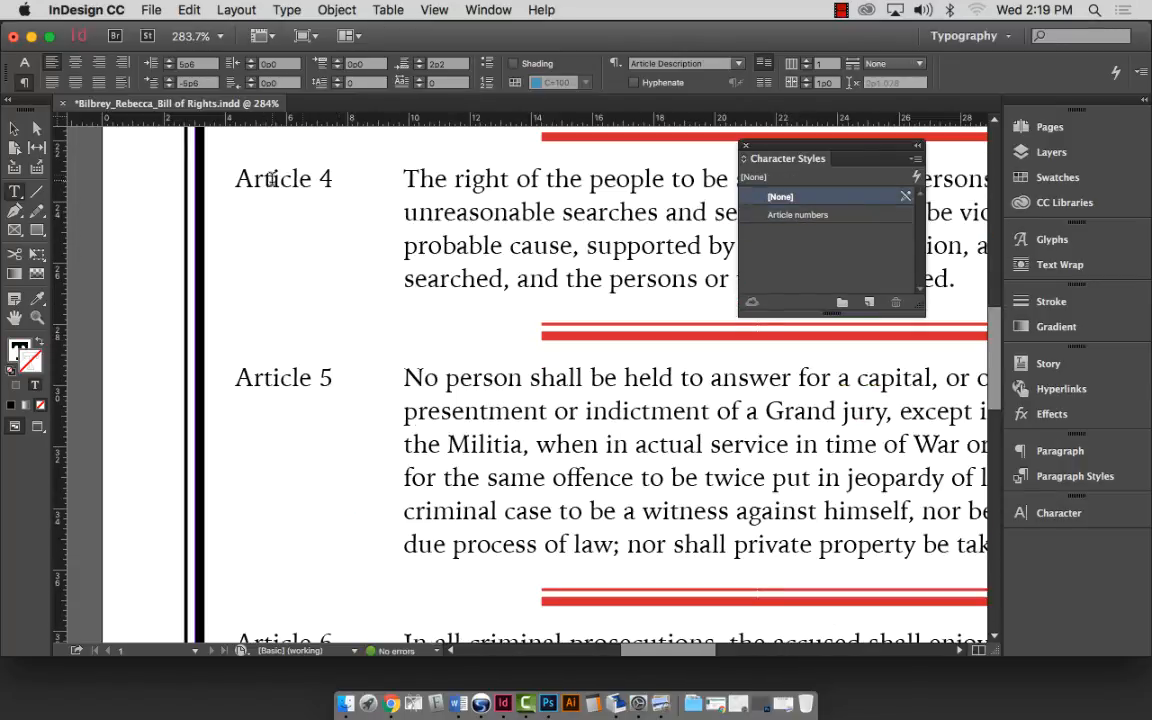
left_click_drag(222, 178, 332, 178)
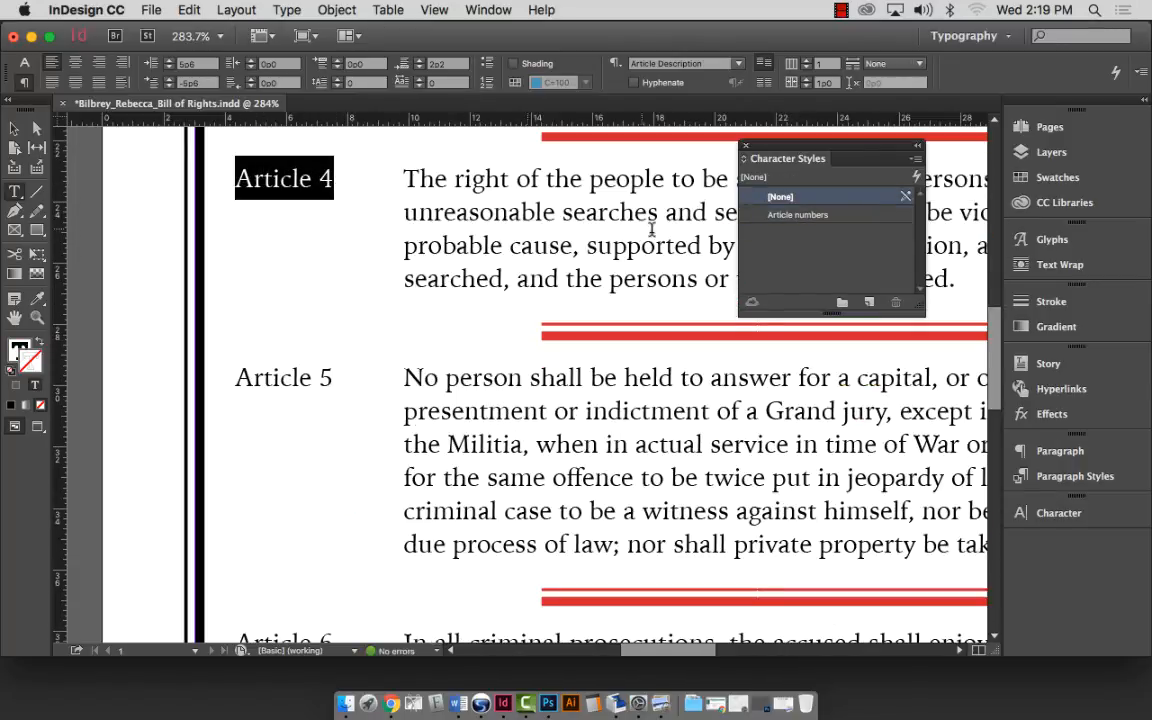
left_click(798, 215)
left_click_drag(230, 377, 336, 377)
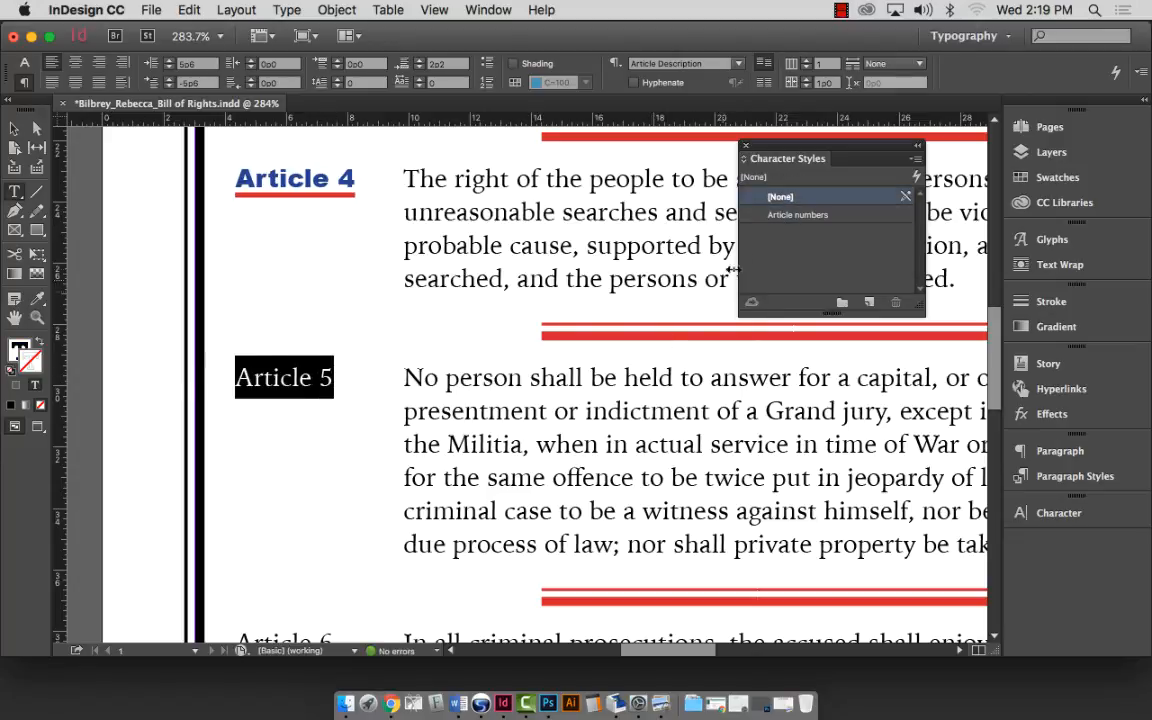
left_click(700, 214)
scroll(404, 390, "down", 5)
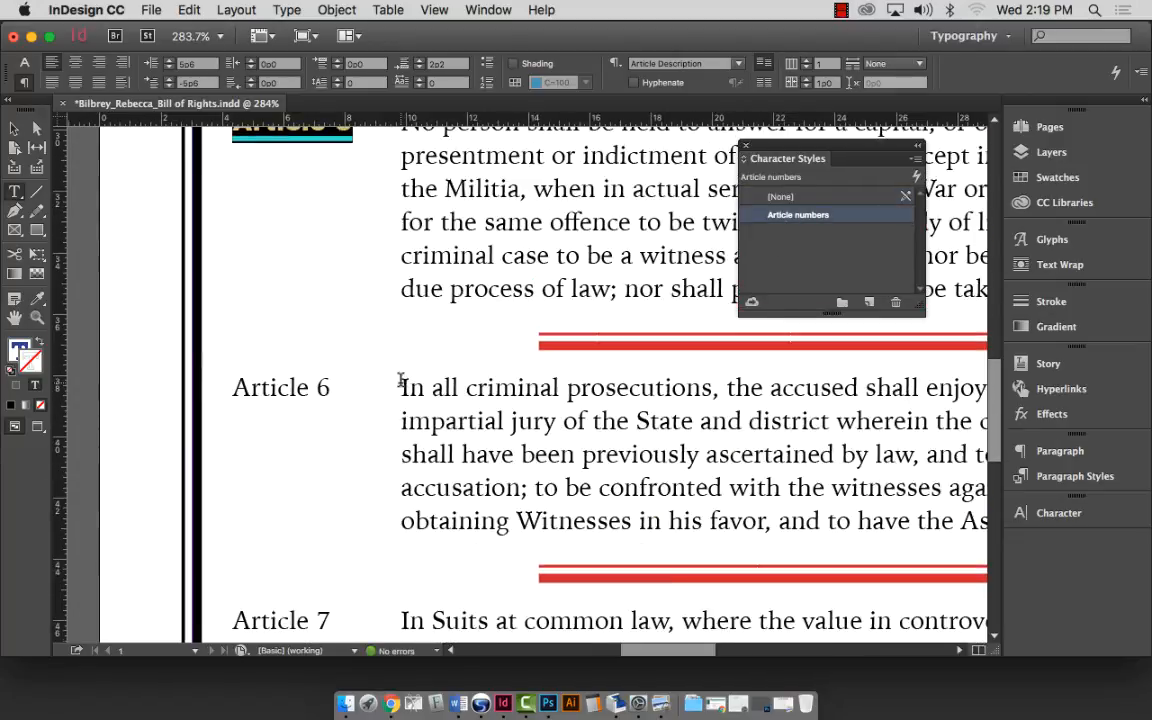
left_click_drag(232, 372, 330, 372)
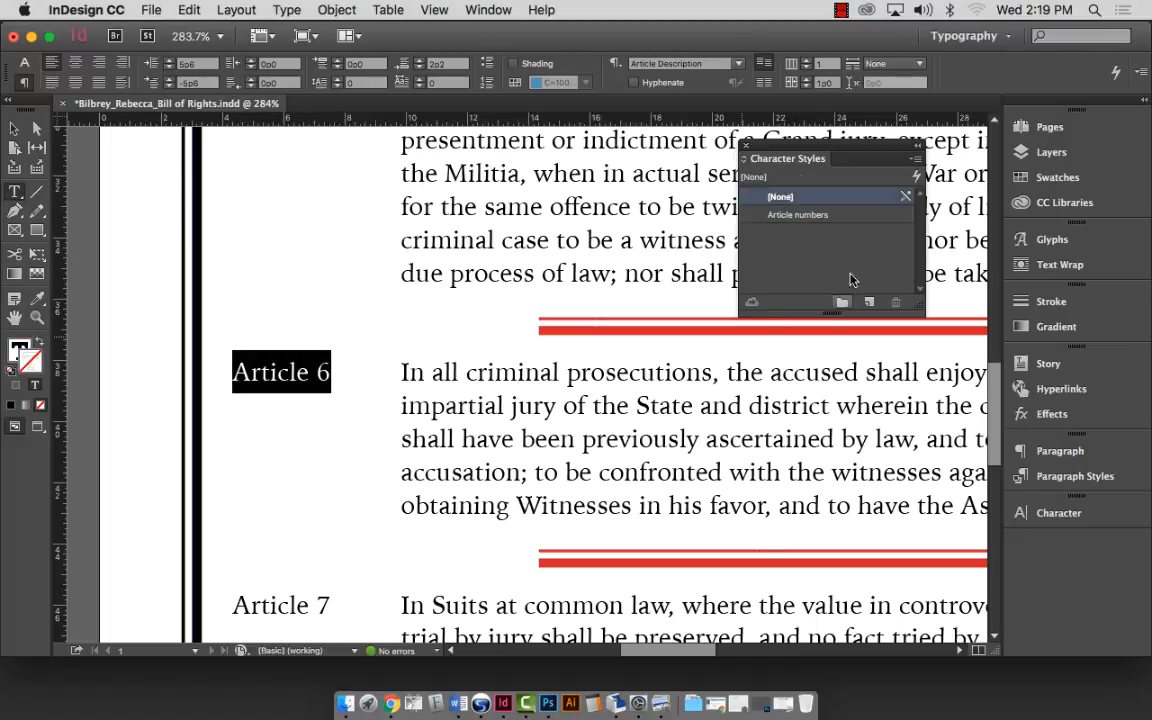
left_click(798, 214)
Apply the Article numbers style to the Article 7, 8, 9 and 10 labels.
scroll(388, 372, "down", 5)
left_click_drag(233, 291, 438, 270)
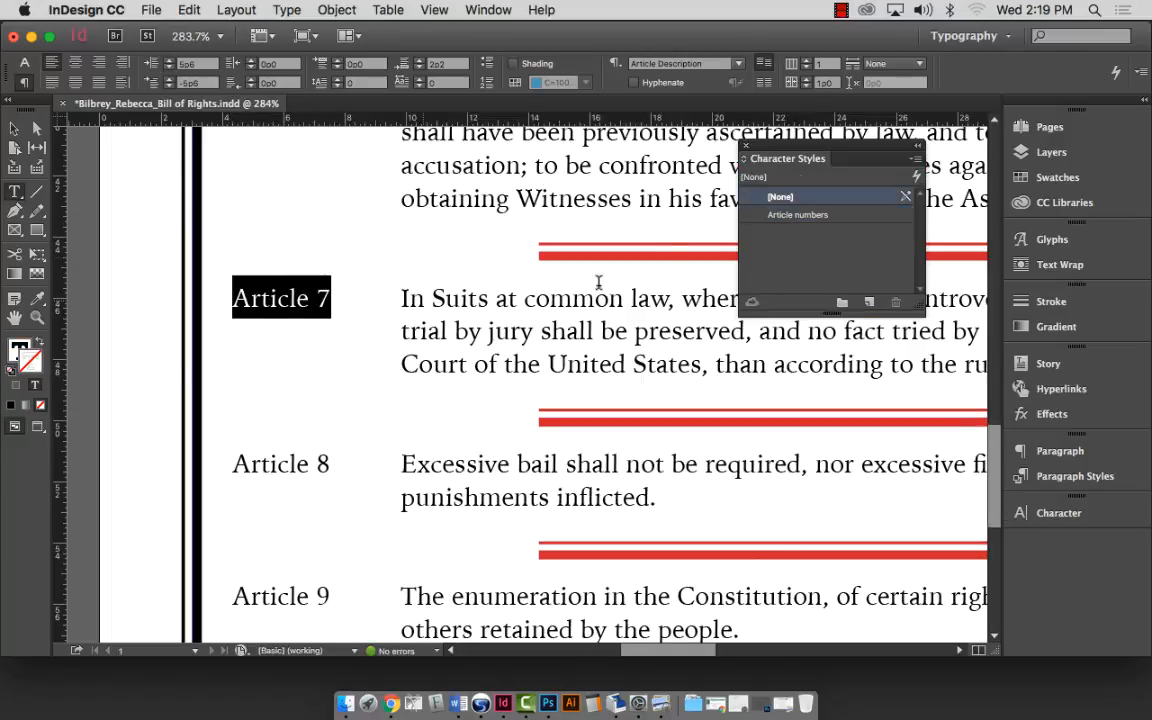
left_click(727, 212)
left_click_drag(231, 459, 378, 455)
left_click(260, 458)
left_click_drag(231, 459, 345, 454)
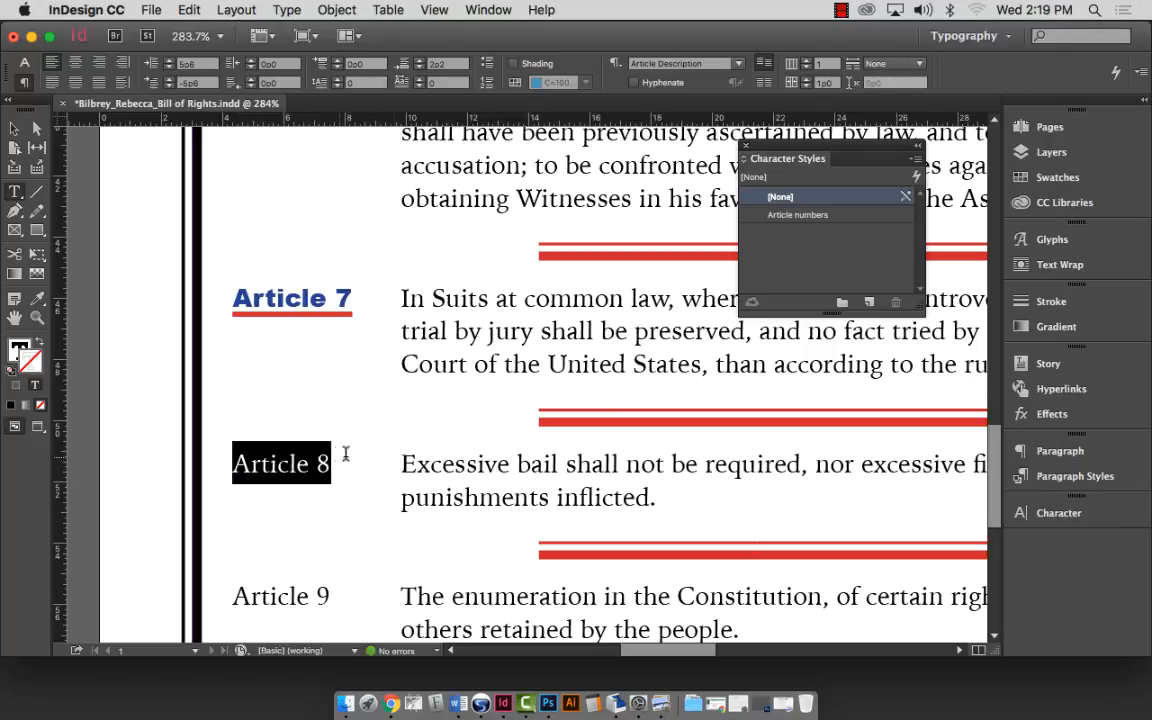
left_click(797, 216)
scroll(368, 342, "down", 6)
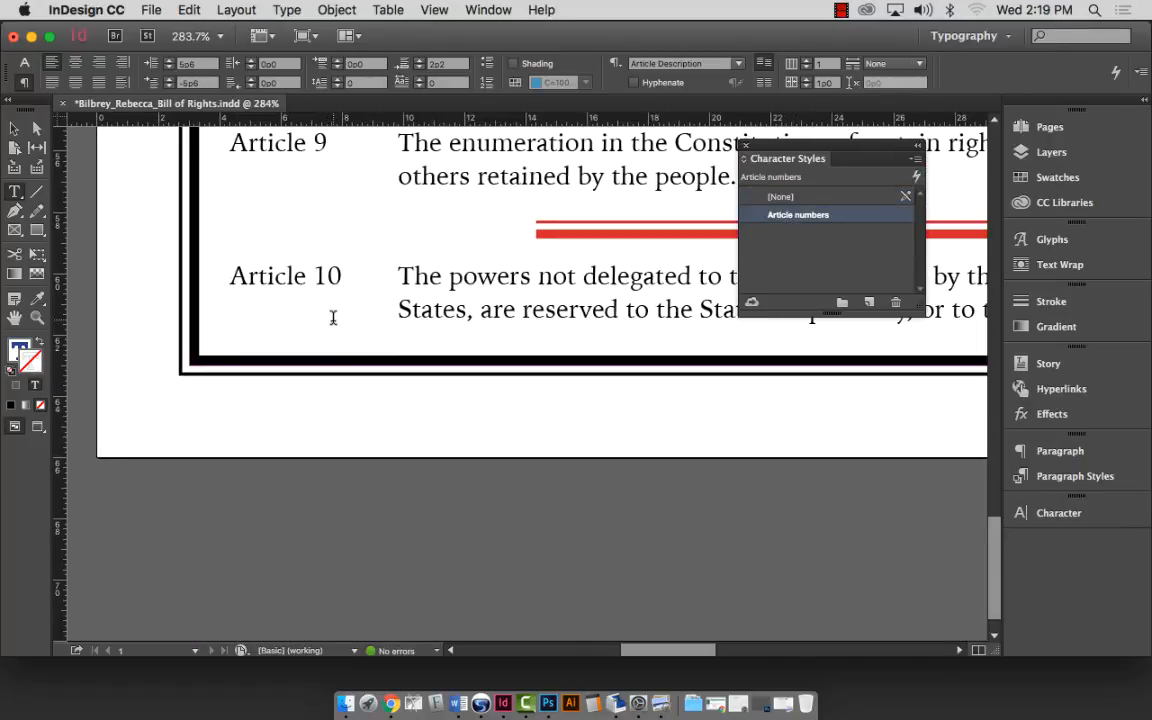
scroll(300, 310, "up", 1)
left_click_drag(226, 233, 334, 238)
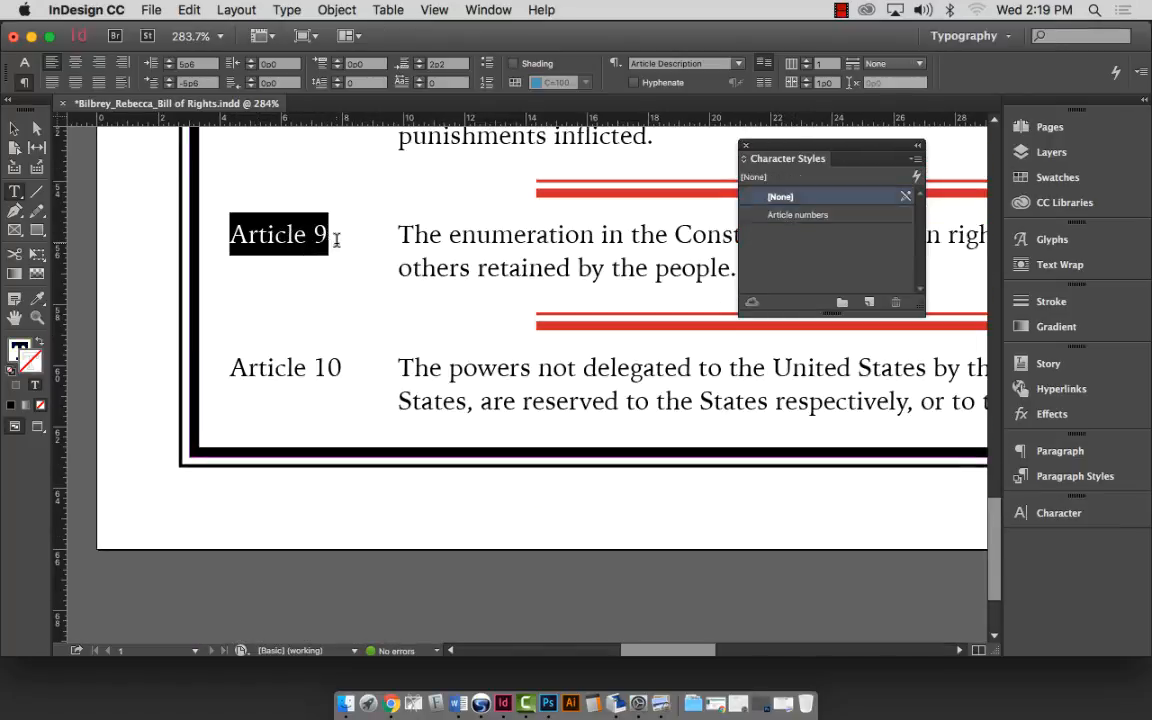
left_click(797, 215)
left_click_drag(227, 368, 341, 368)
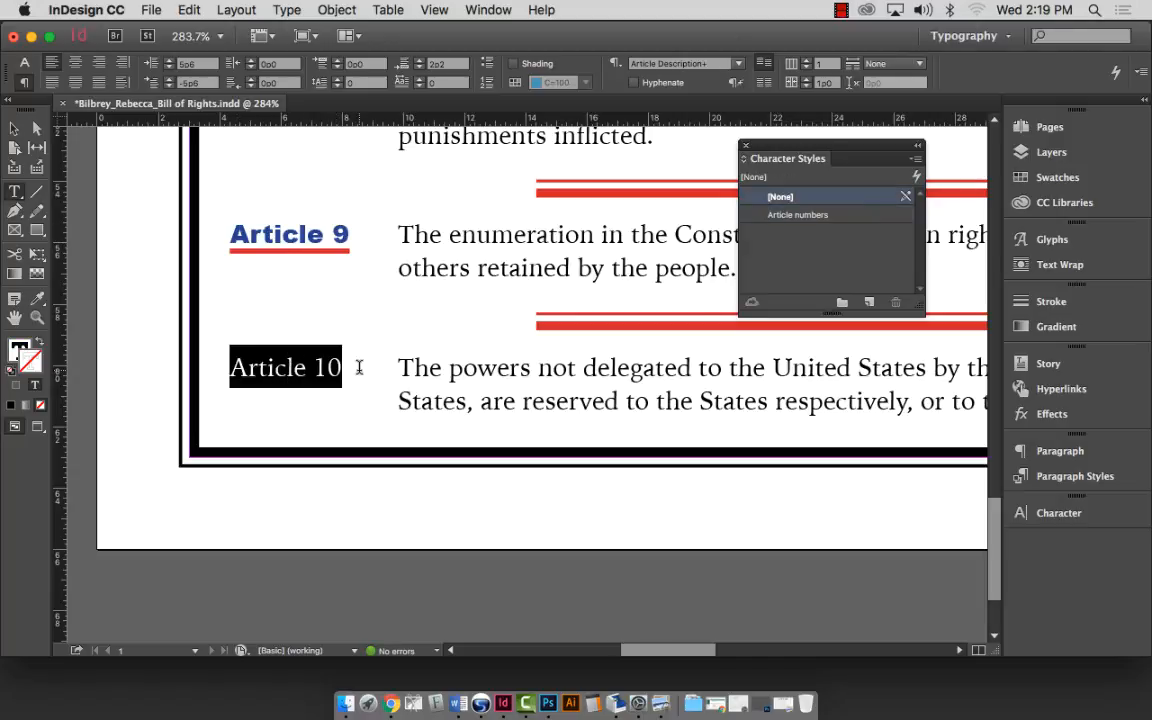
left_click(797, 215)
scroll(468, 329, "up", 15)
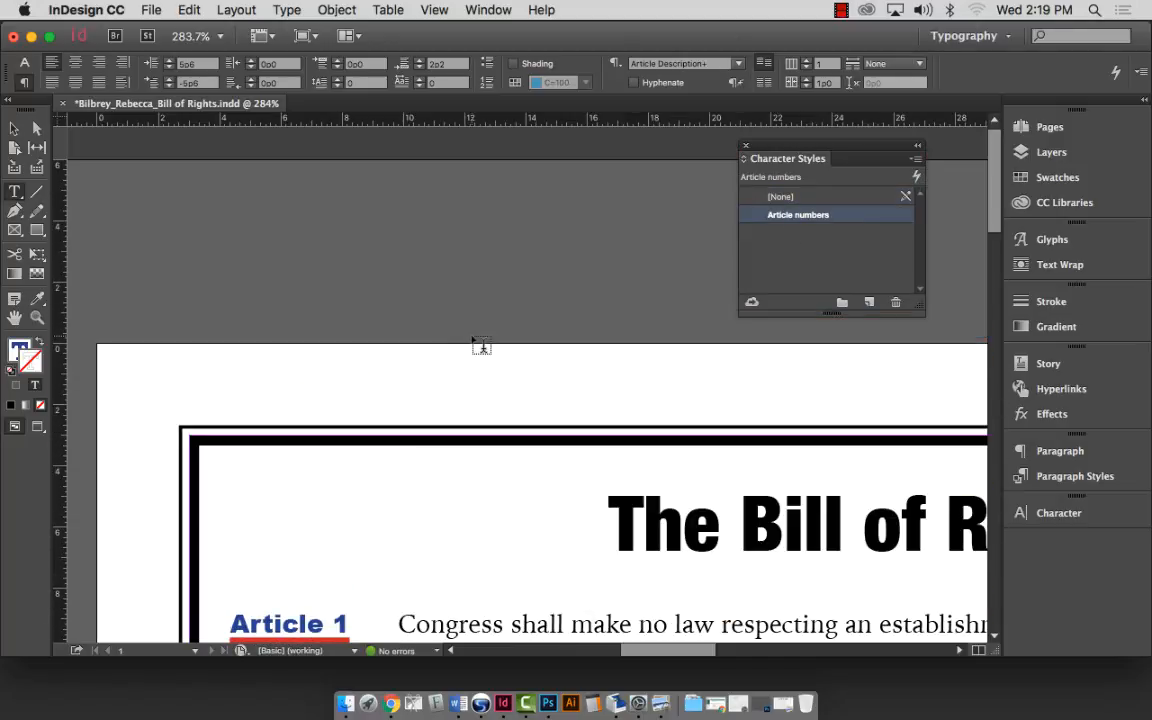
scroll(481, 340, "down", 5)
Fit the page, save, and zoom in to review the styled labels of Articles 1–6.
key("super+0")
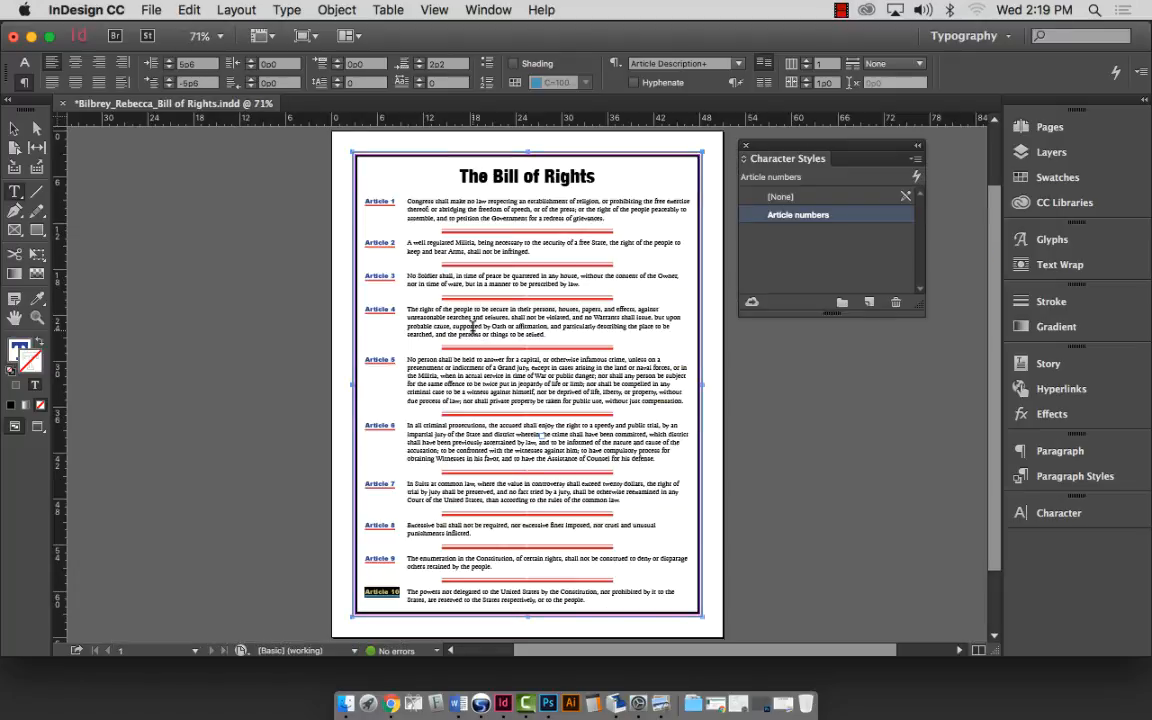
key("super+s")
left_click(36, 315)
left_click_drag(327, 175, 740, 465)
left_click(15, 191)
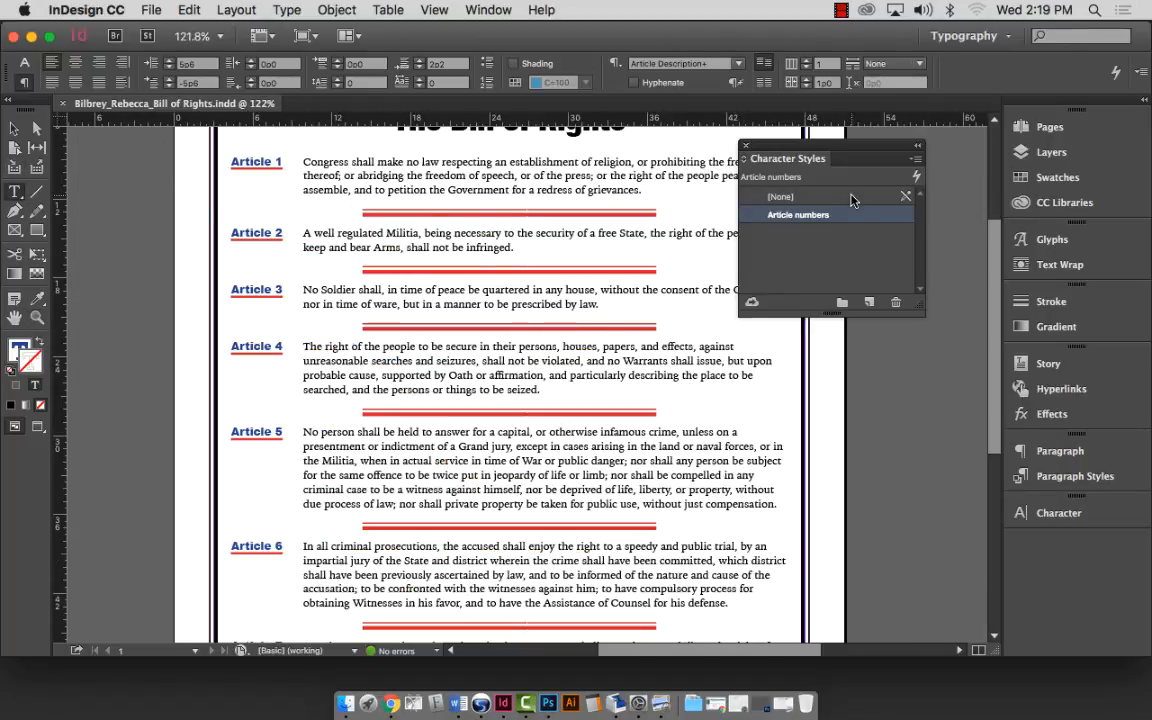
left_click_drag(830, 153, 900, 152)
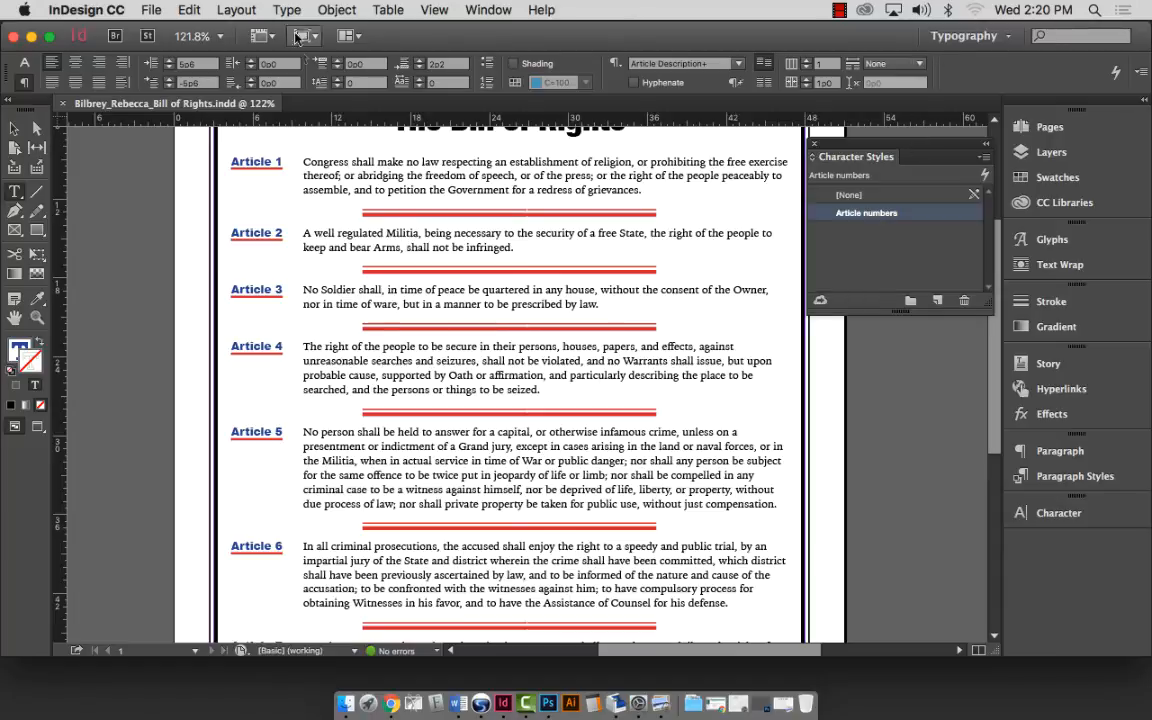
Change the Article numbers character colour to C=100 M=0 Y=0 K=0 cyan, then fit the page.
double_click(250, 164)
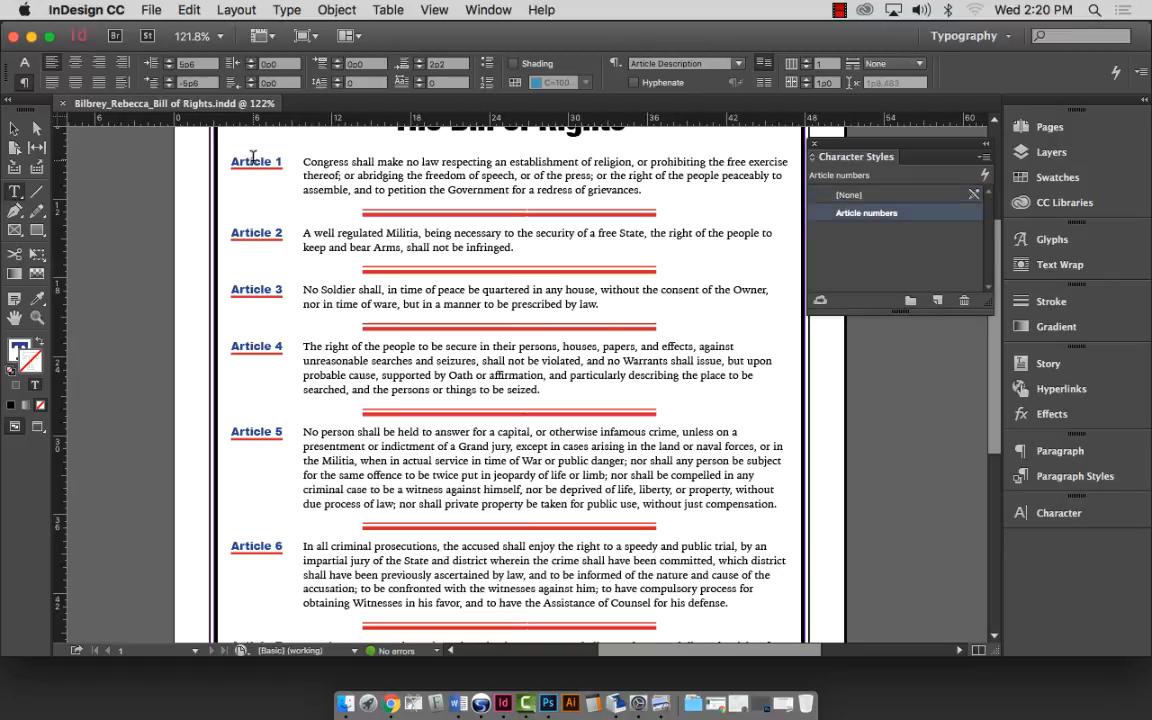
double_click(250, 162)
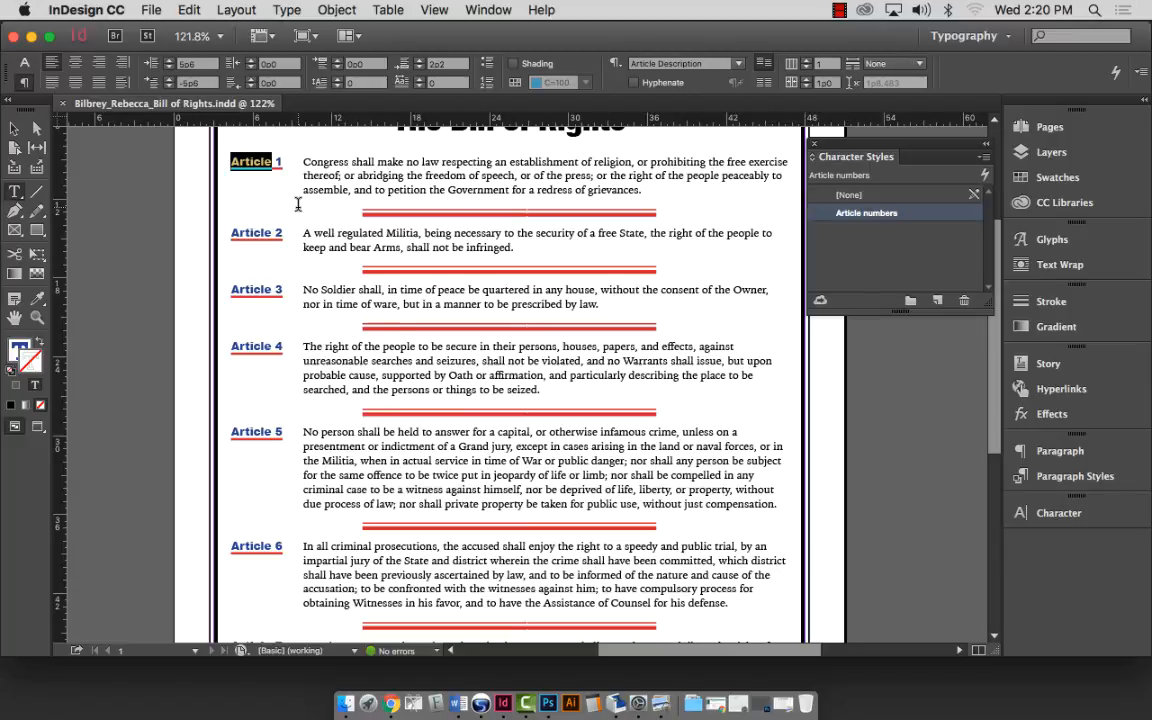
double_click(871, 218)
left_click_drag(692, 119, 766, 112)
left_click(609, 186)
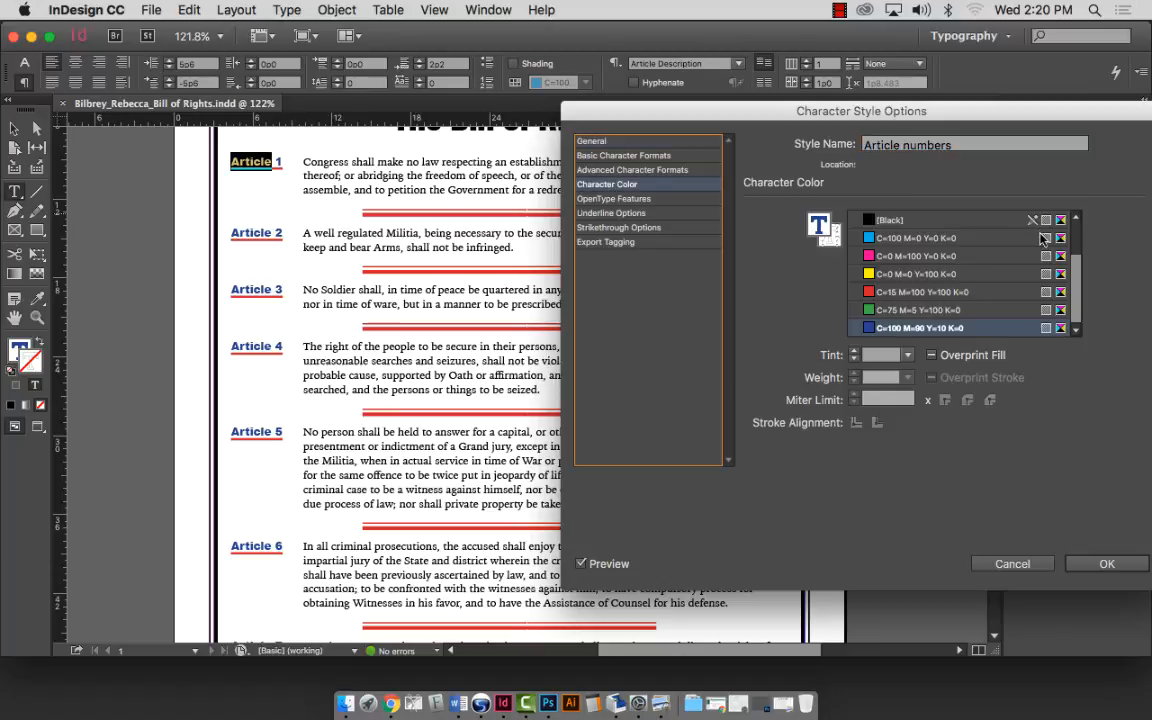
left_click(897, 311)
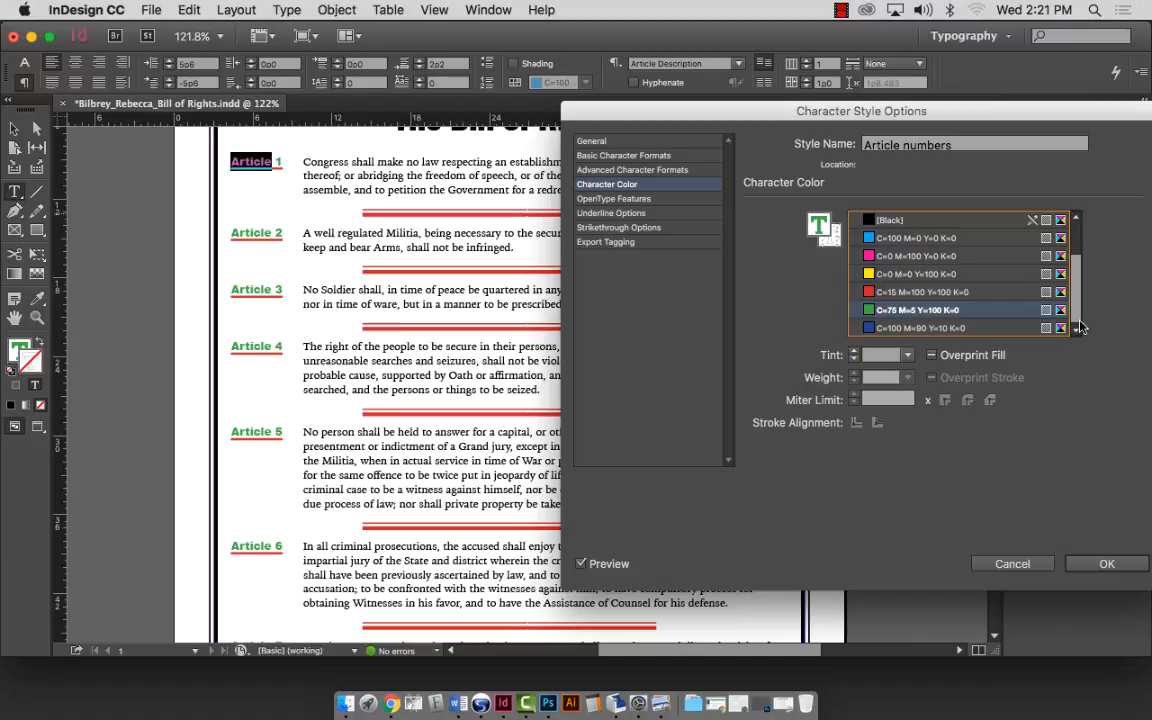
left_click(900, 238)
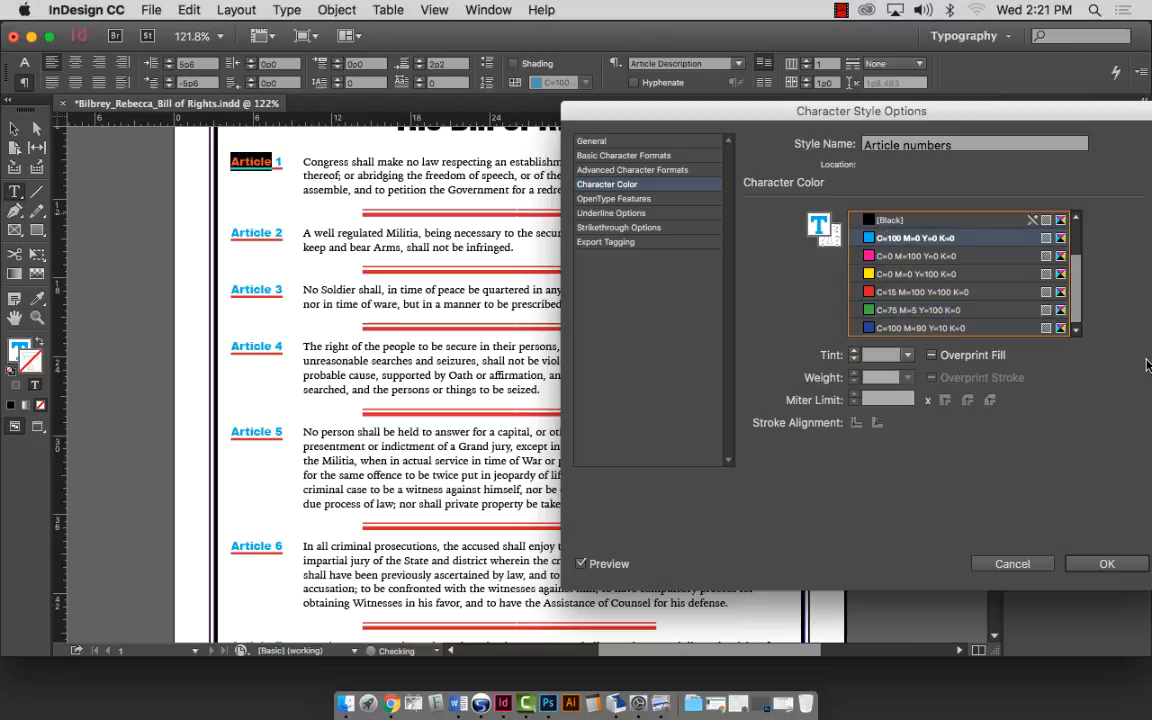
left_click(1106, 564)
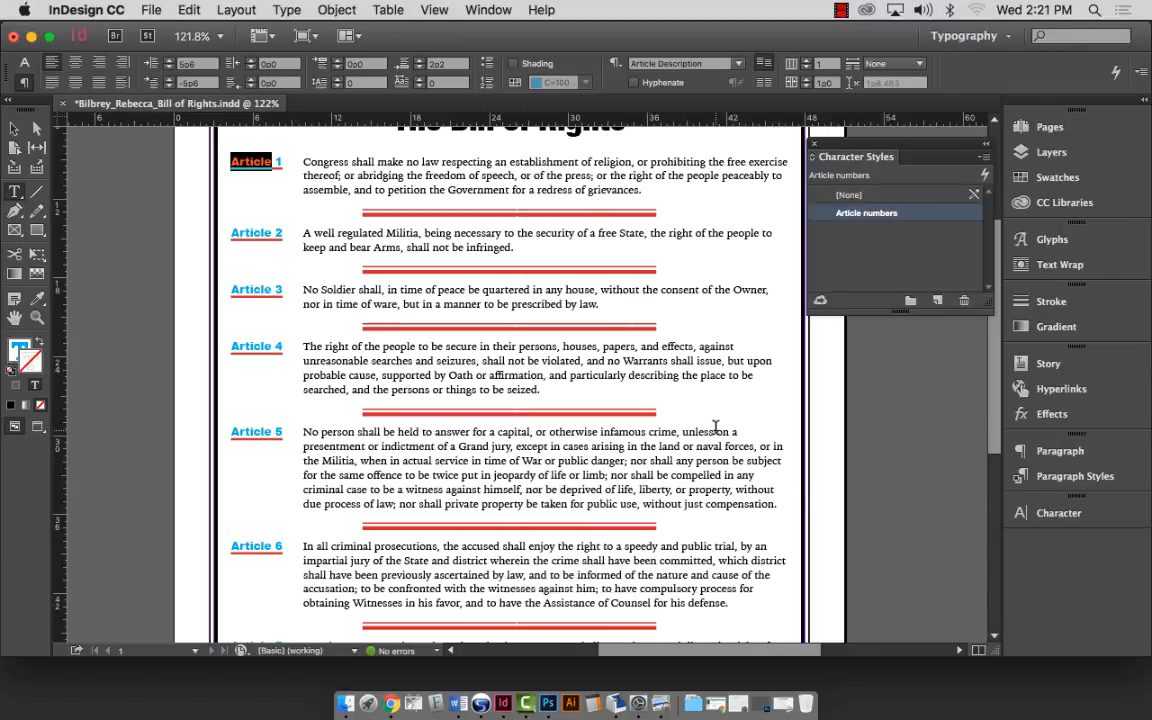
key("super+0")
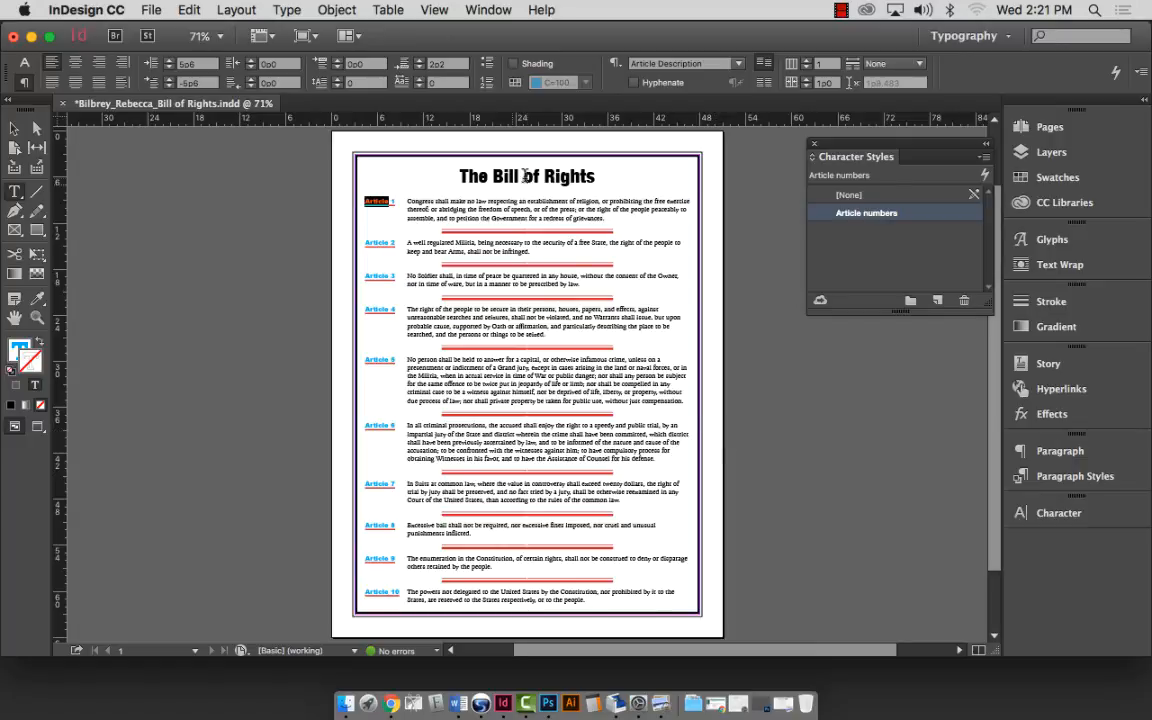
Set The Bill of Rights title to 36 pt.
triple_click(483, 176)
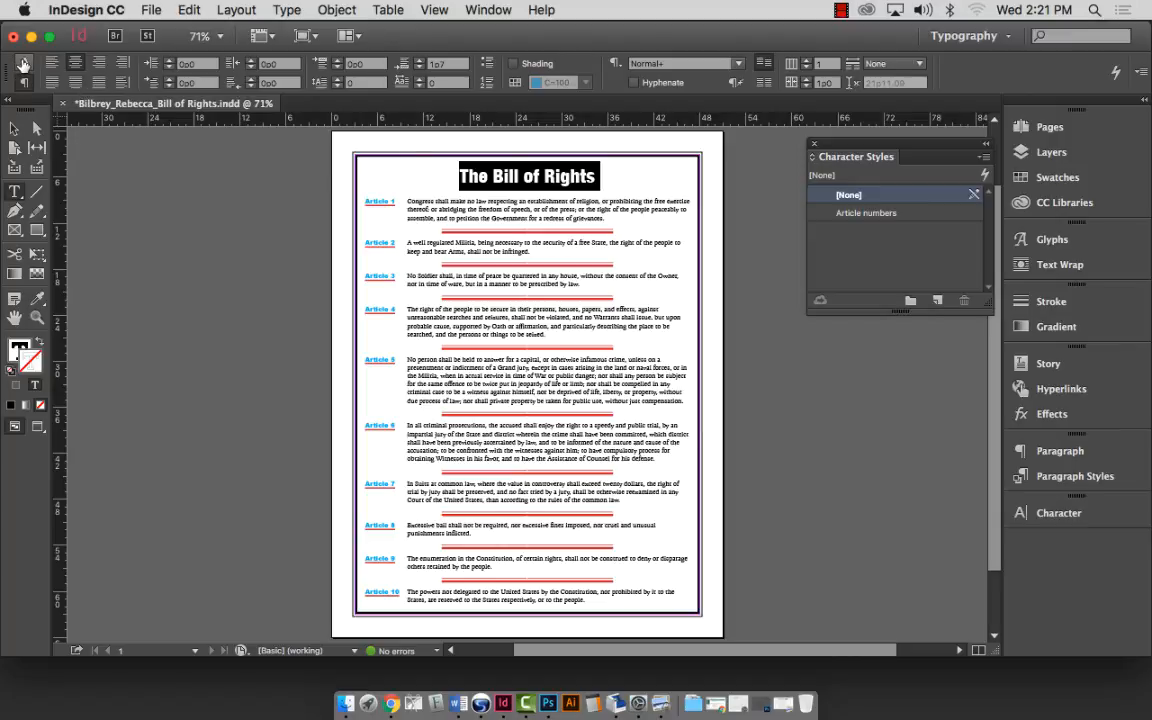
left_click(24, 63)
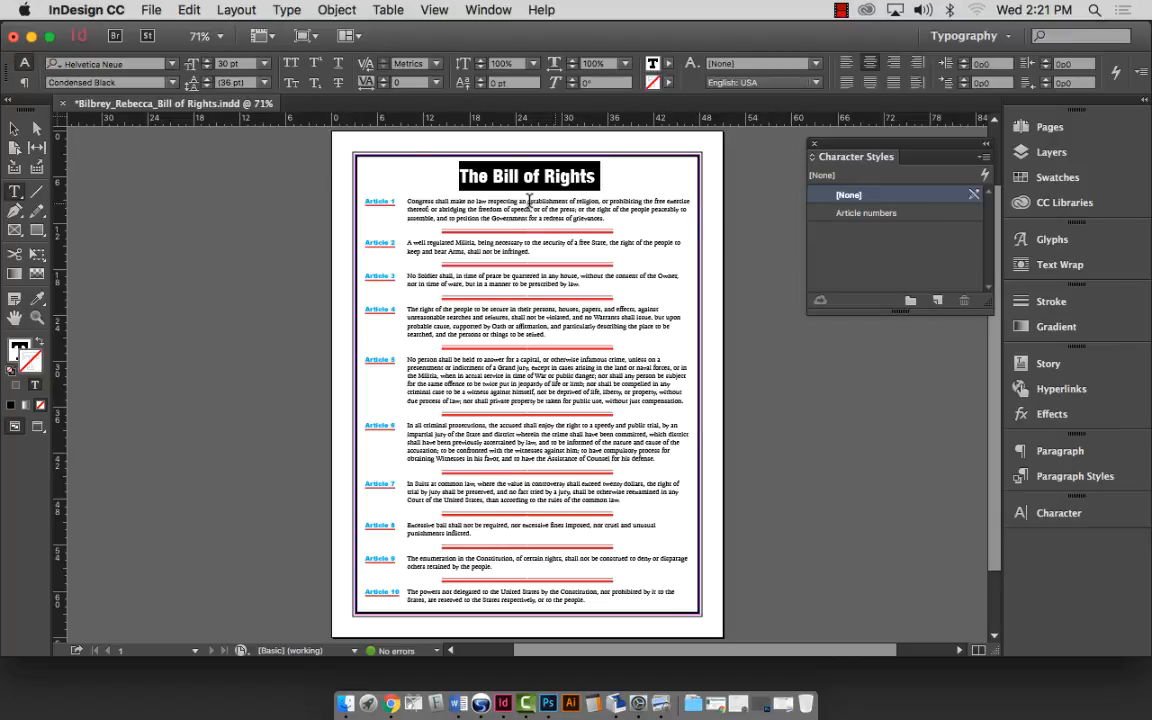
left_click(264, 63)
left_click(246, 283)
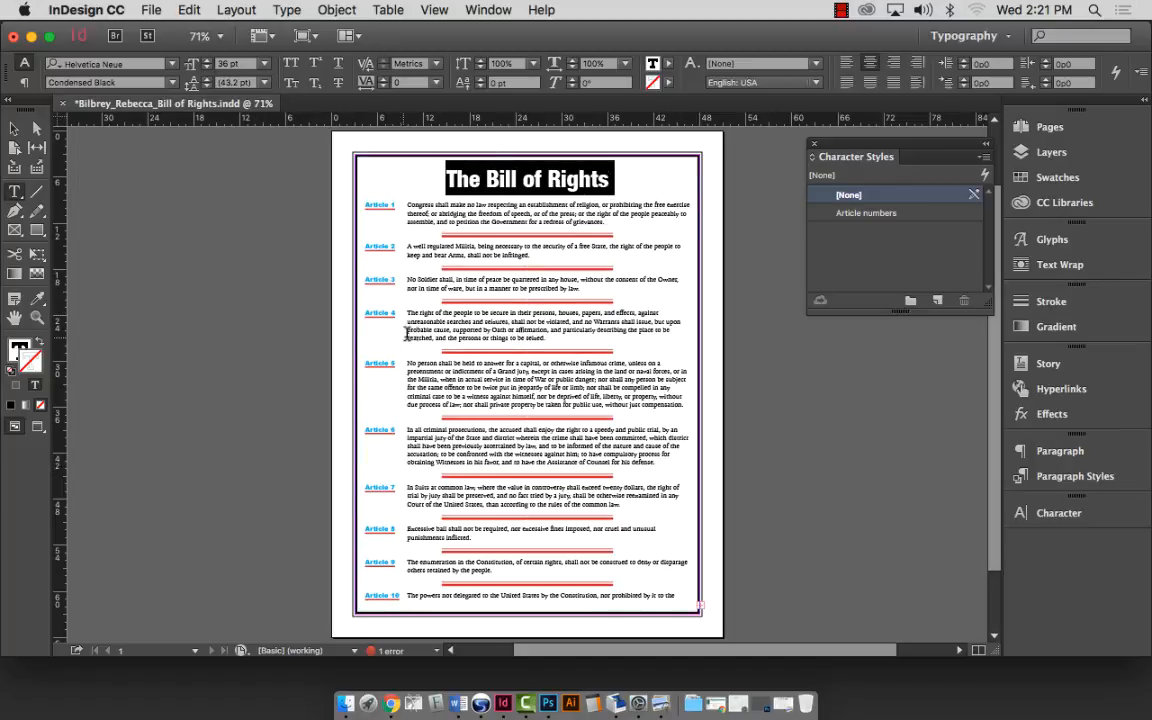
Inspect Articles 7–10 up close, fit the page again, and select the Article 1 paragraph.
scroll(365, 300, "down", 2)
left_click(37, 317)
left_click_drag(323, 545, 770, 604)
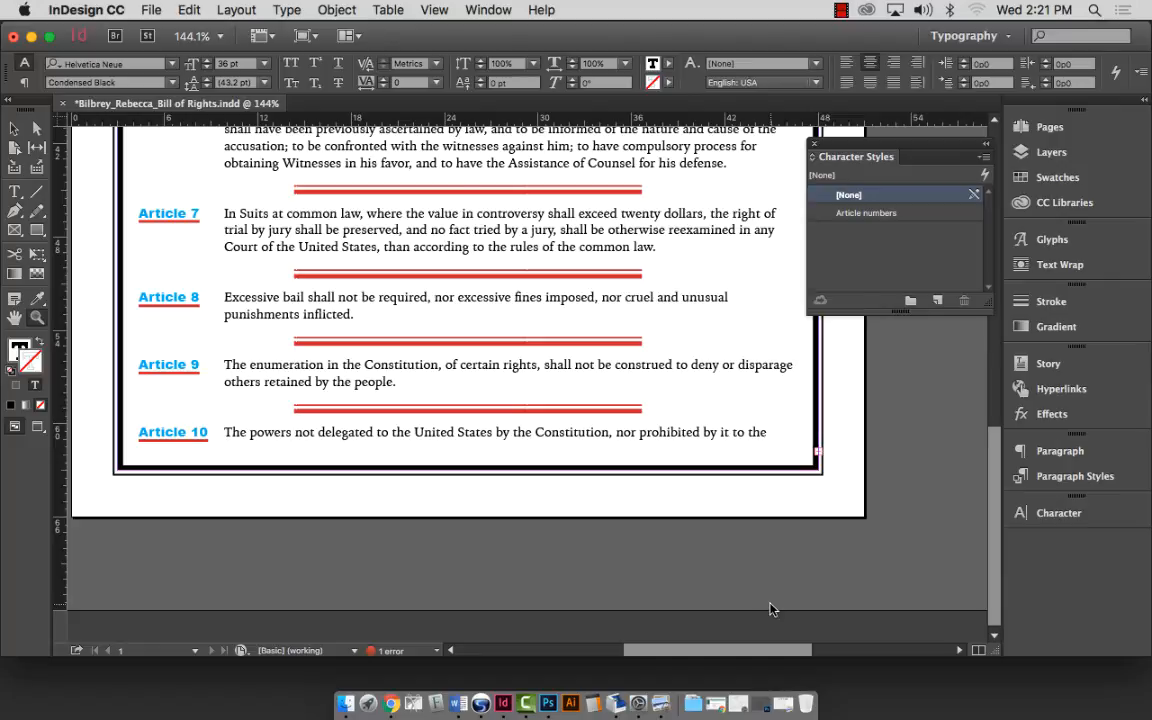
key("super+0")
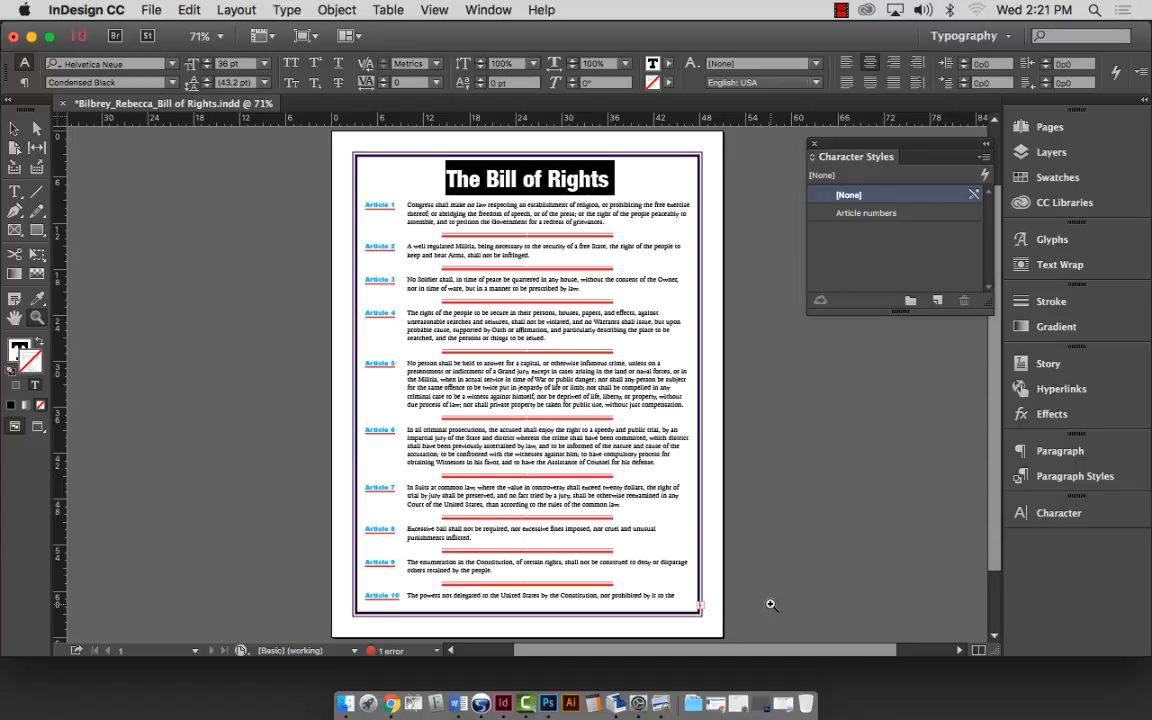
left_click(14, 191)
double_click(509, 222)
triple_click(523, 223)
double_click(521, 213)
double_click(521, 213)
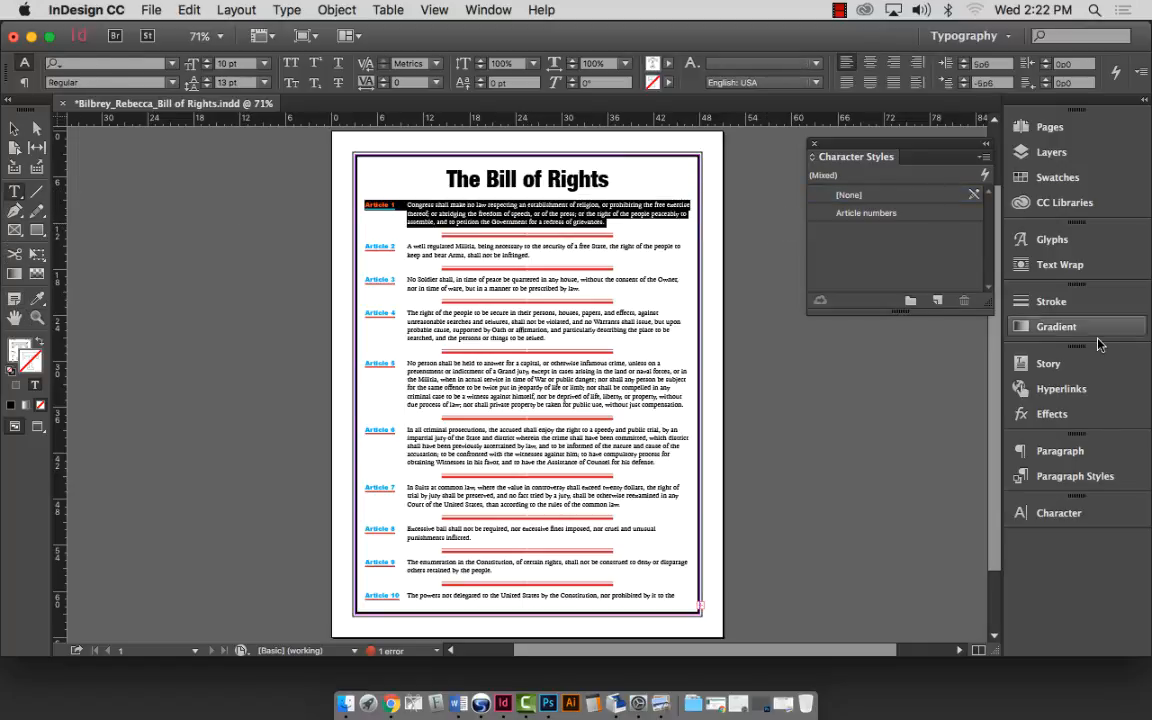
Change Article Description's Space After to 2p1 and its rule offset to 1p0.
left_click(1062, 476)
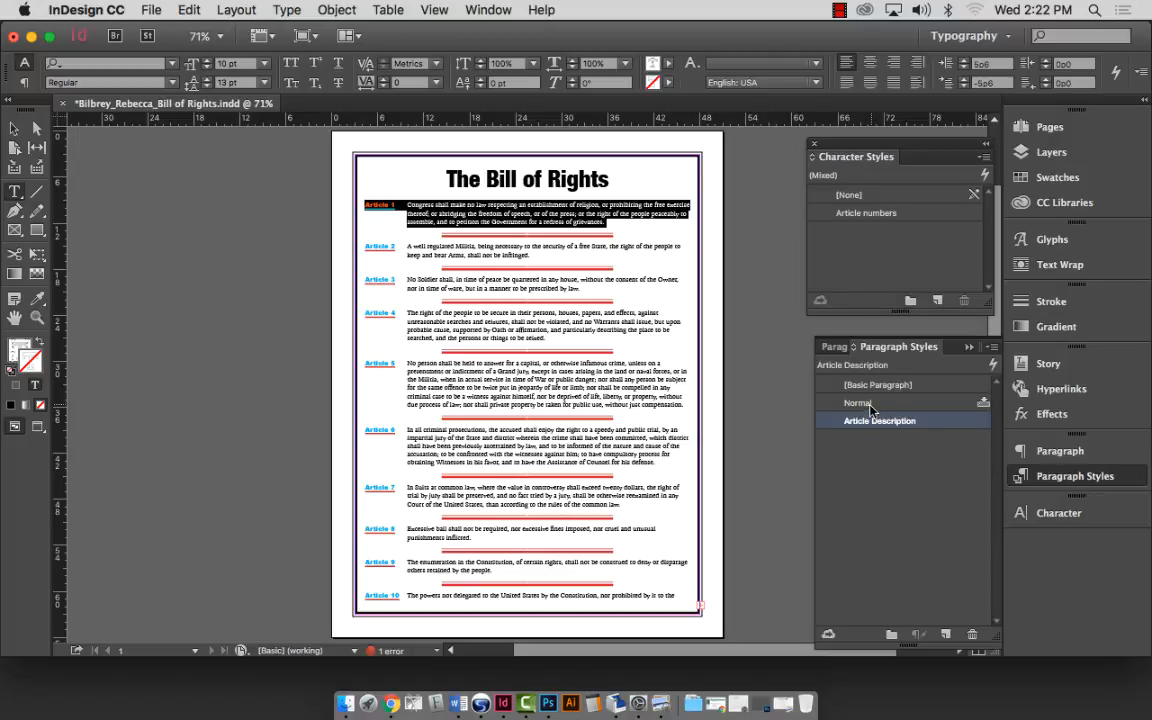
double_click(868, 421)
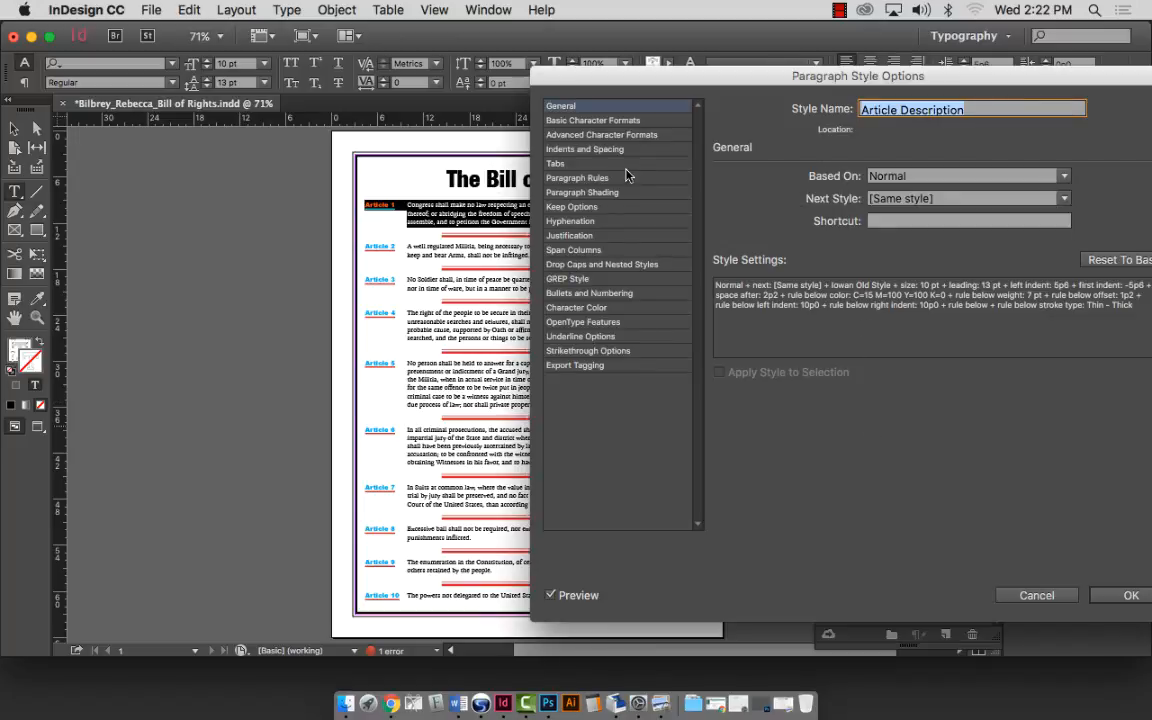
left_click(591, 150)
left_click(1062, 311)
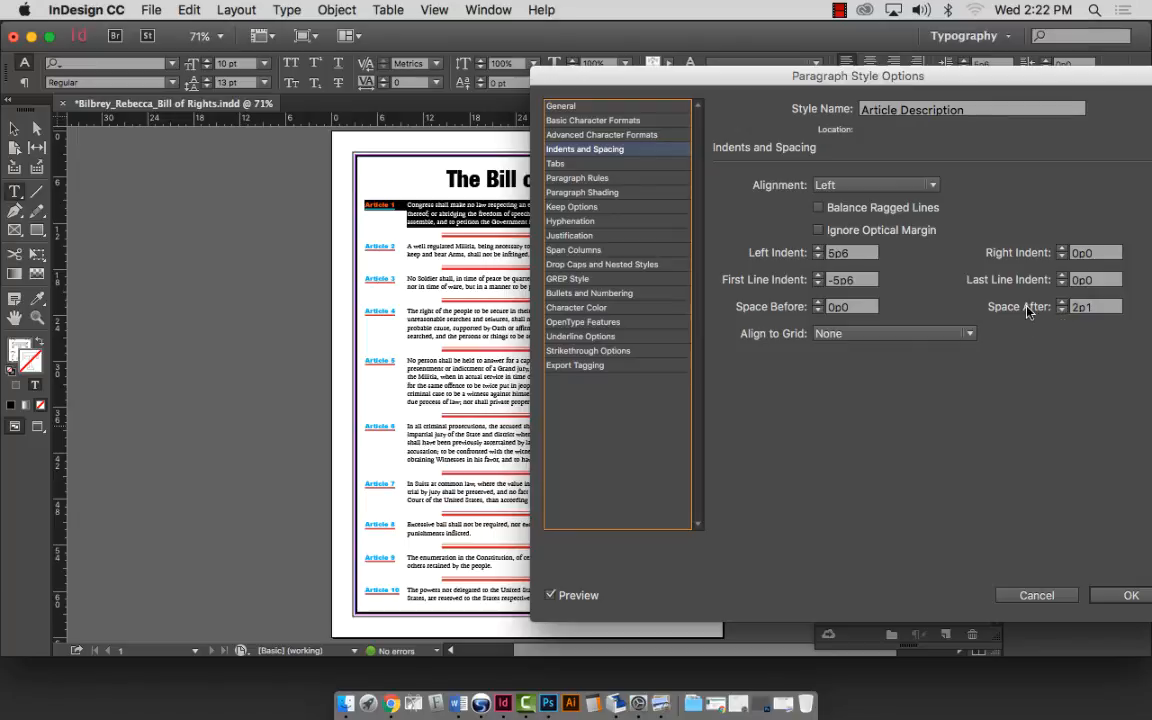
left_click(584, 179)
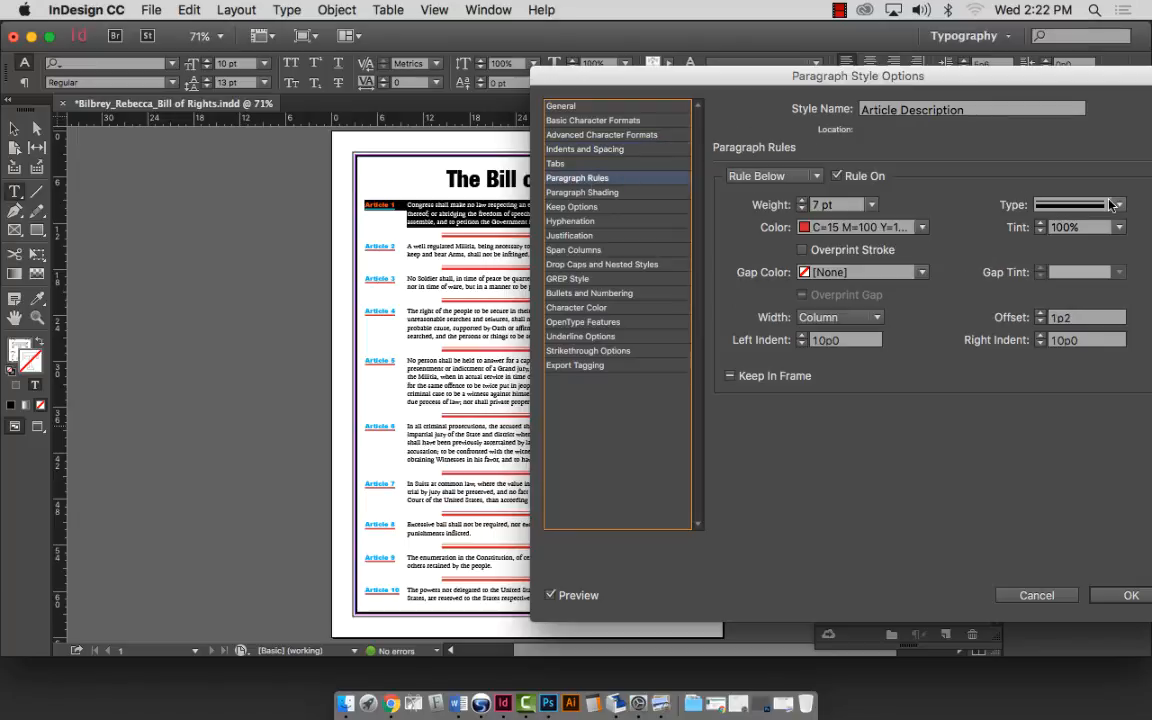
left_click(1042, 320)
left_click(1042, 320)
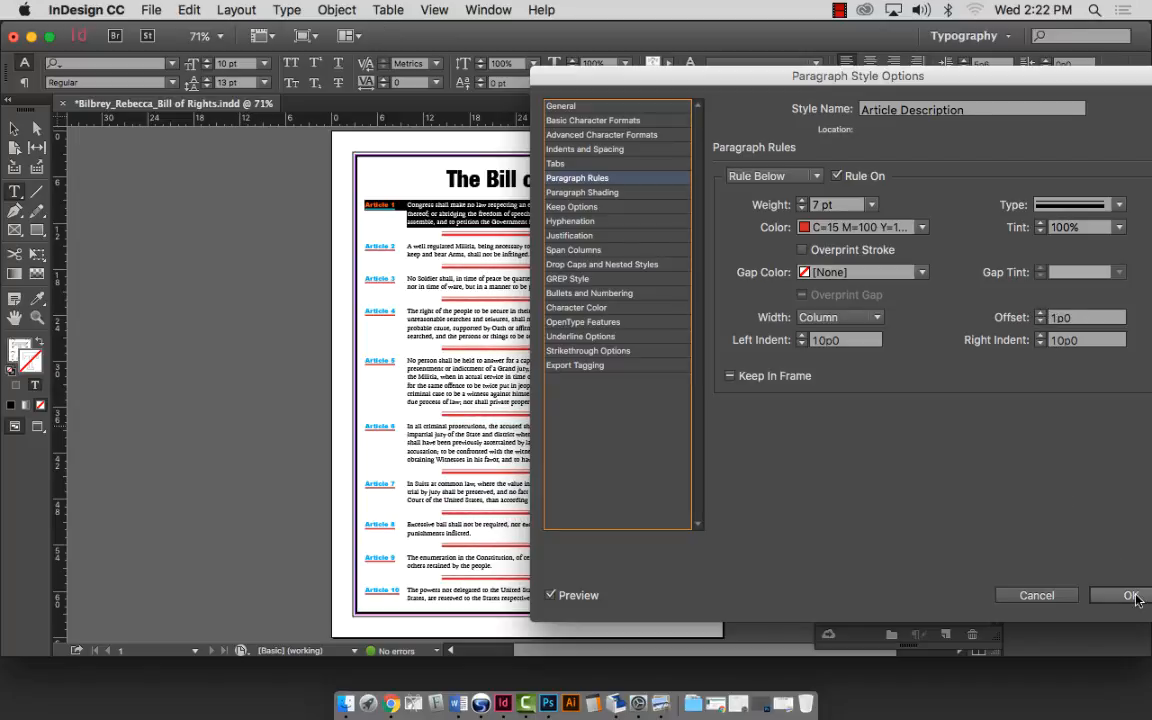
key("Return")
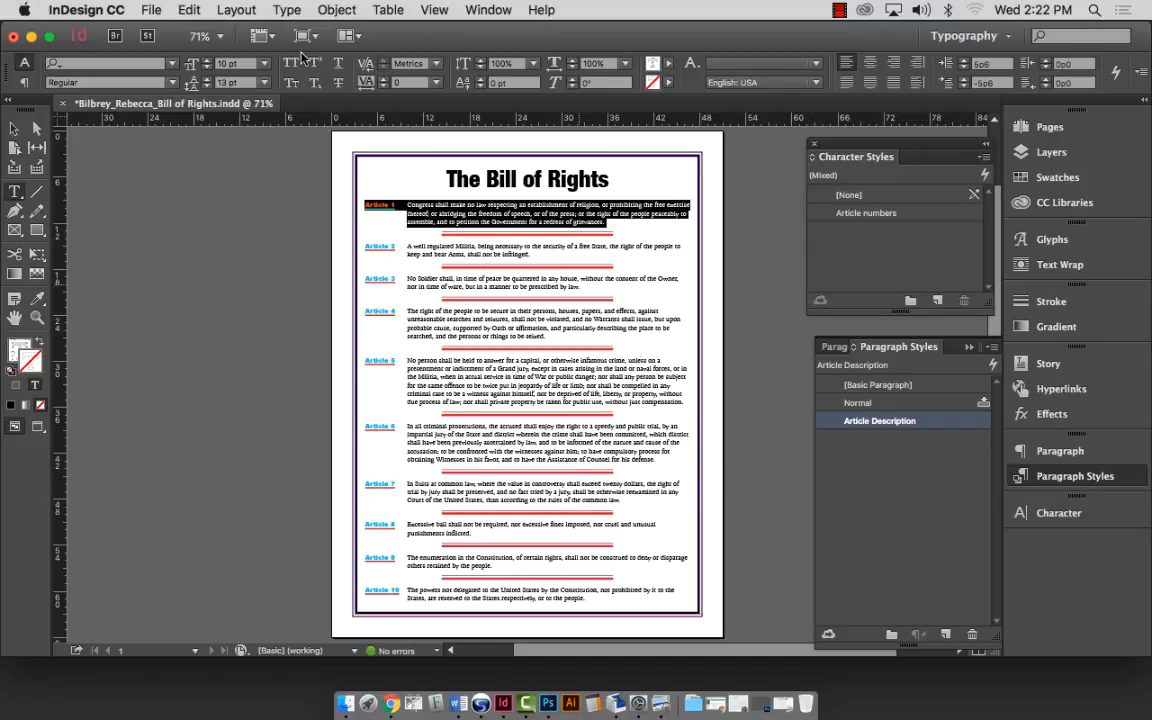
Deselect everything with the Selection tool and save the document.
left_click(13, 129)
left_click(173, 231)
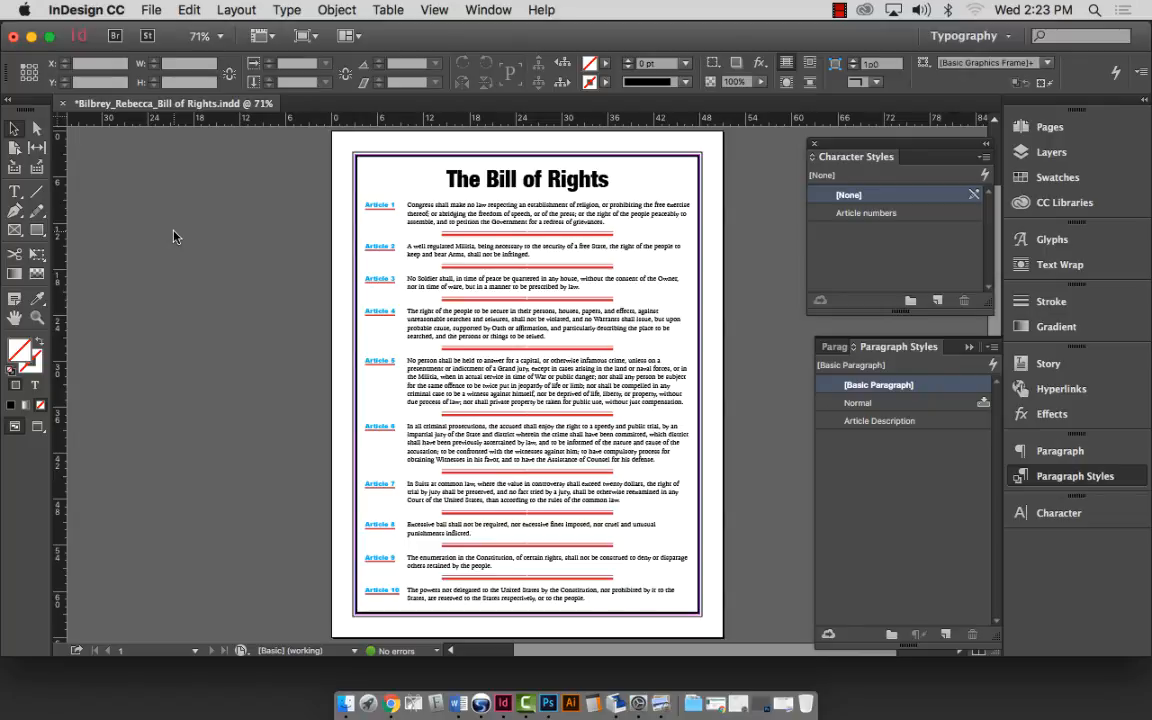
key("super+s")
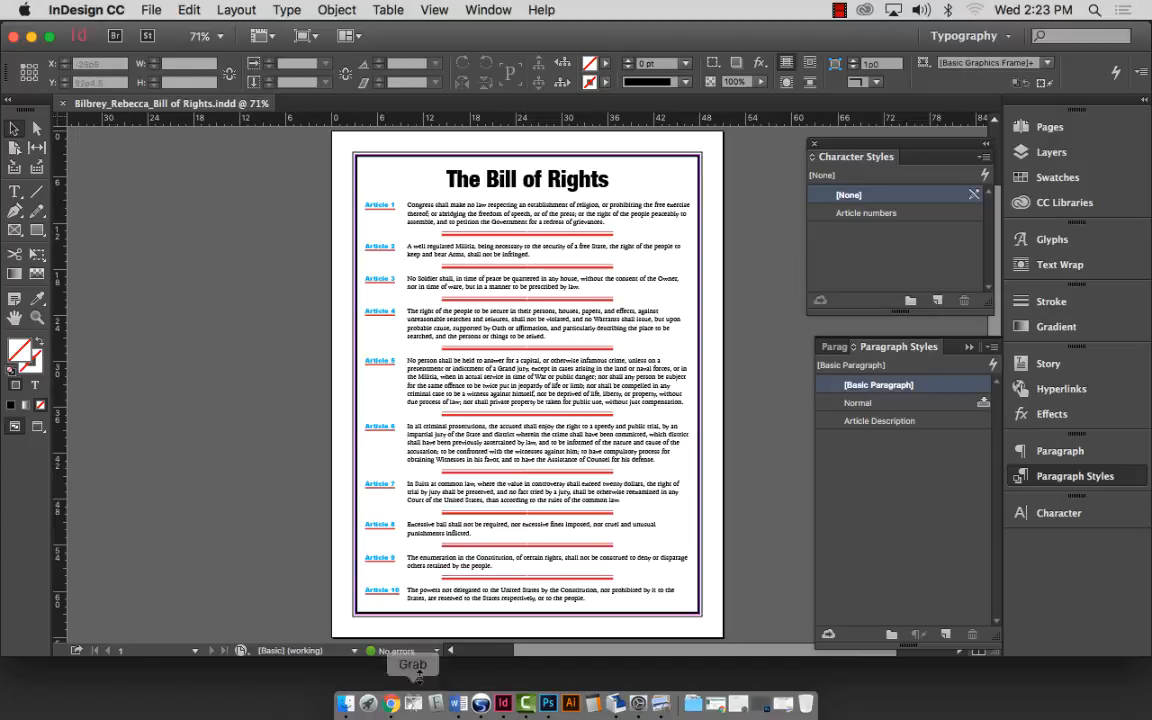
Bring Camtasia 2 to the front and show its File menu with Stop Recording.
left_click(525, 705)
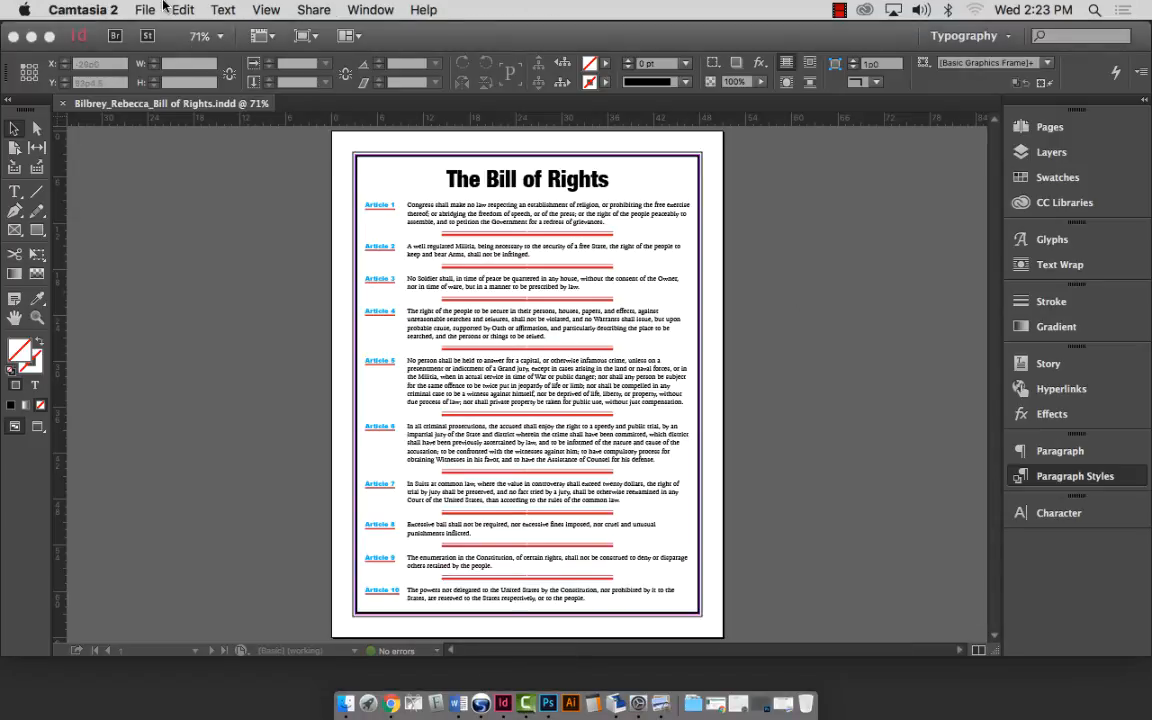
left_click(140, 10)
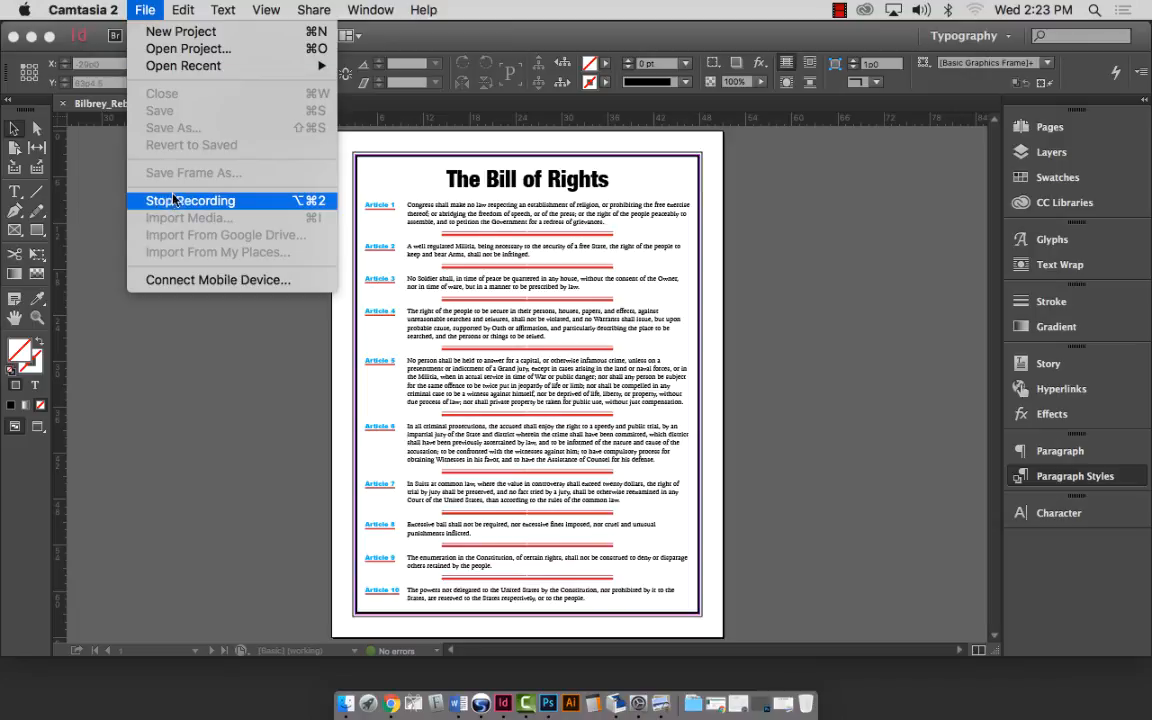